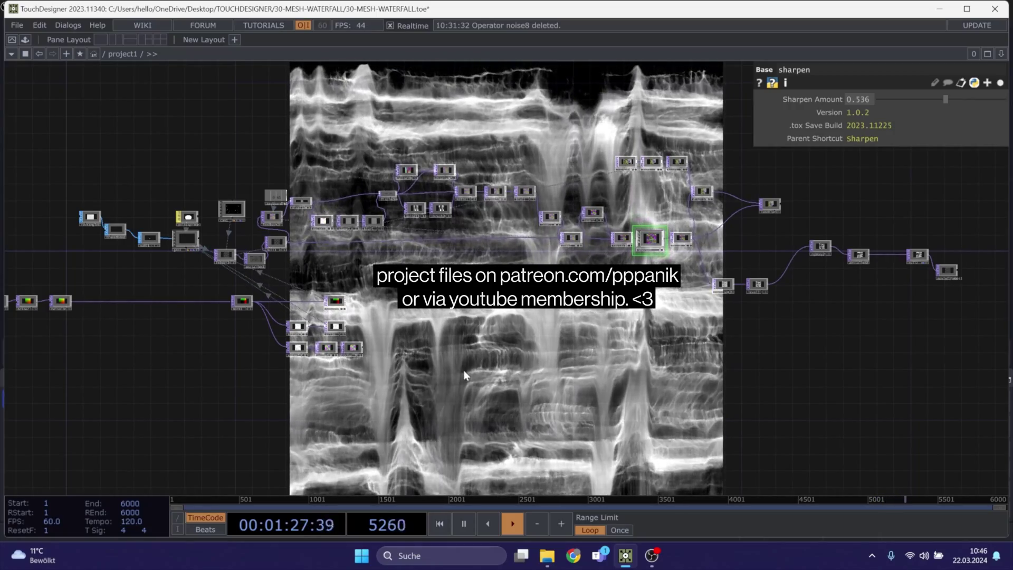
Examine the source screenshot image at the start of the finished project's network
drag(316, 375, 680, 373)
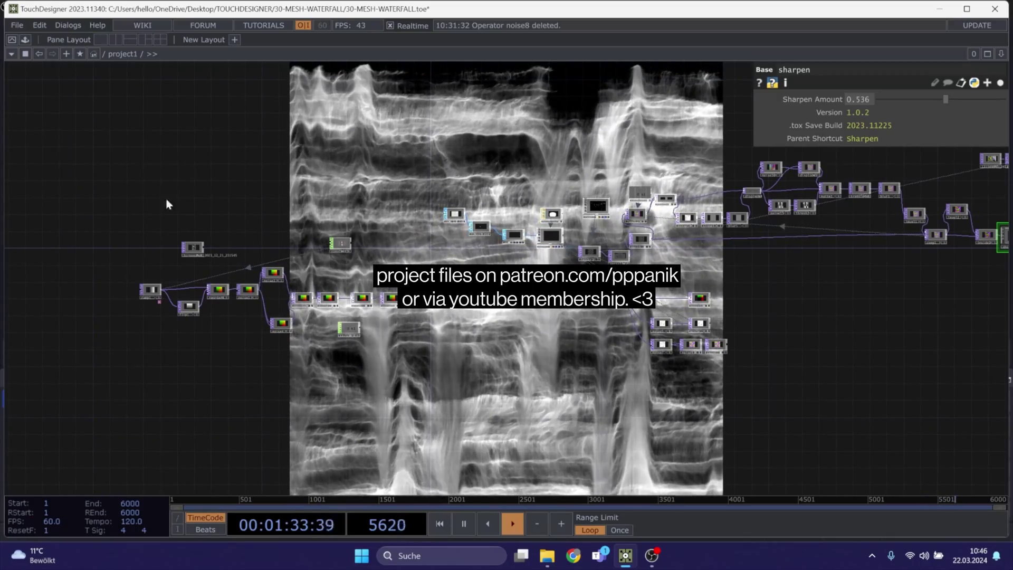
scroll(132, 237, up, 5)
scroll(341, 263, up, 5)
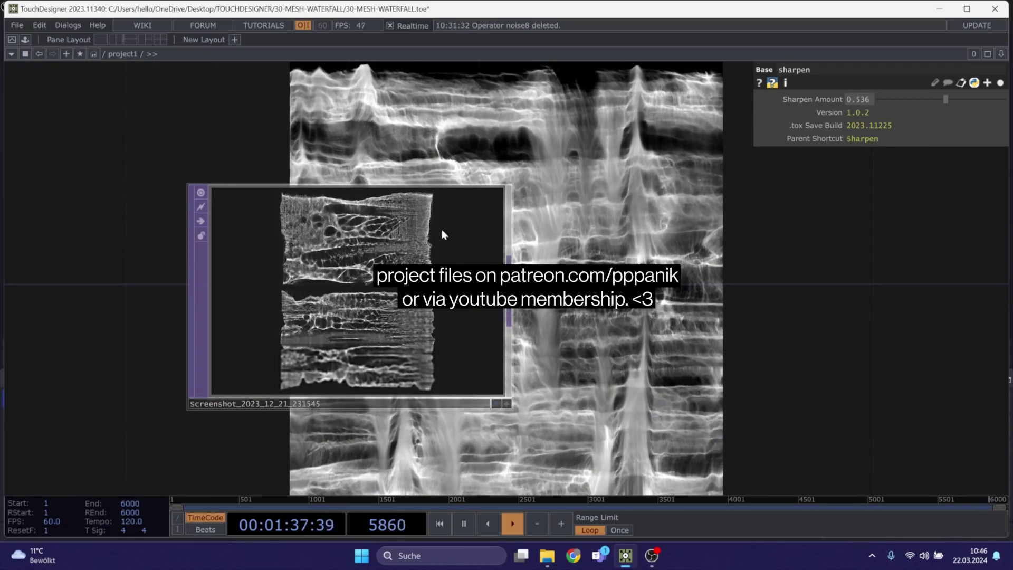
scroll(399, 231, up, 2)
scroll(400, 230, down, 1)
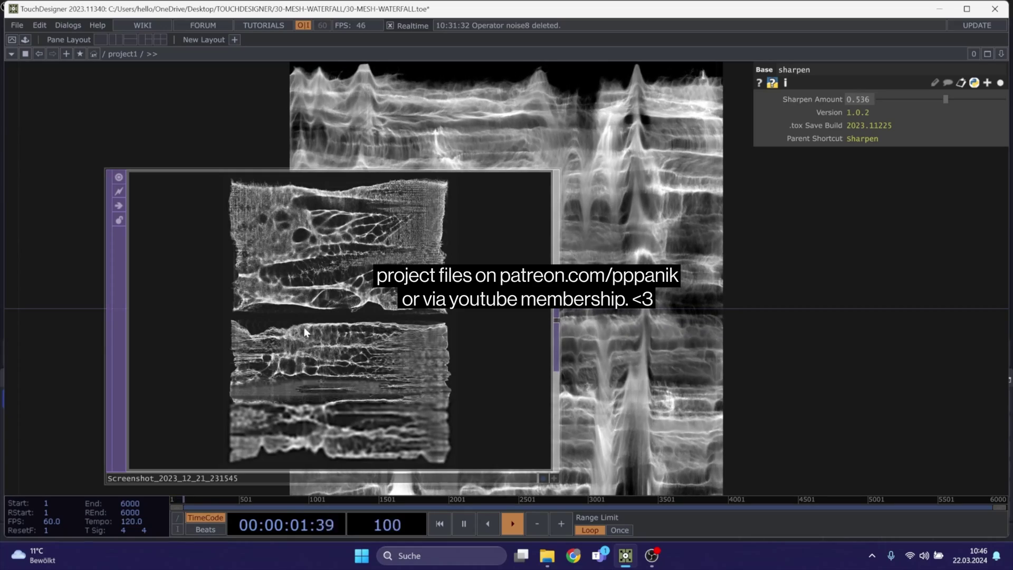
scroll(255, 343, up, 2)
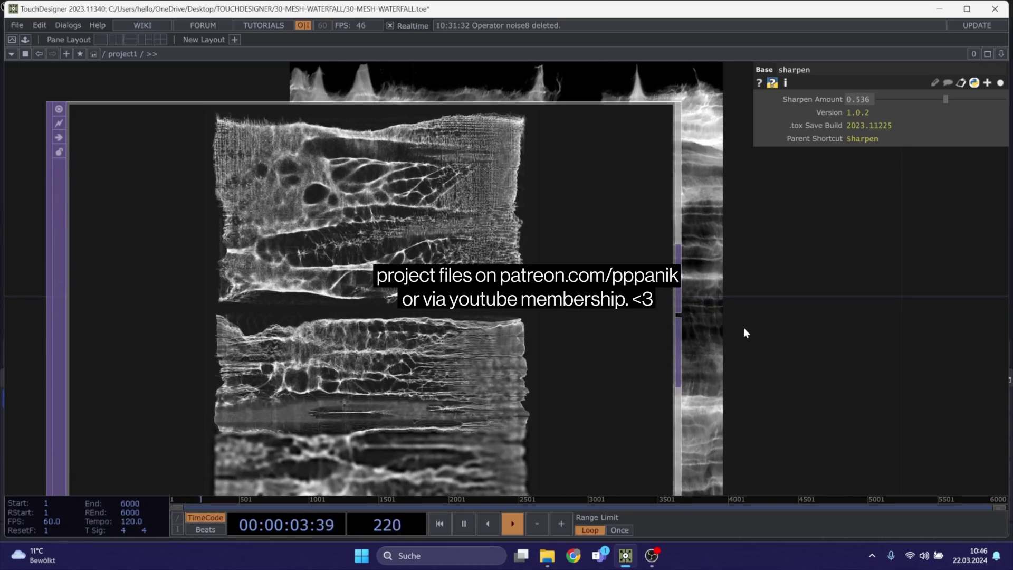
scroll(745, 331, down, 2)
Examine the finished network from the ramp and noise chain through the render nodes to the final output
drag(733, 367, 291, 300)
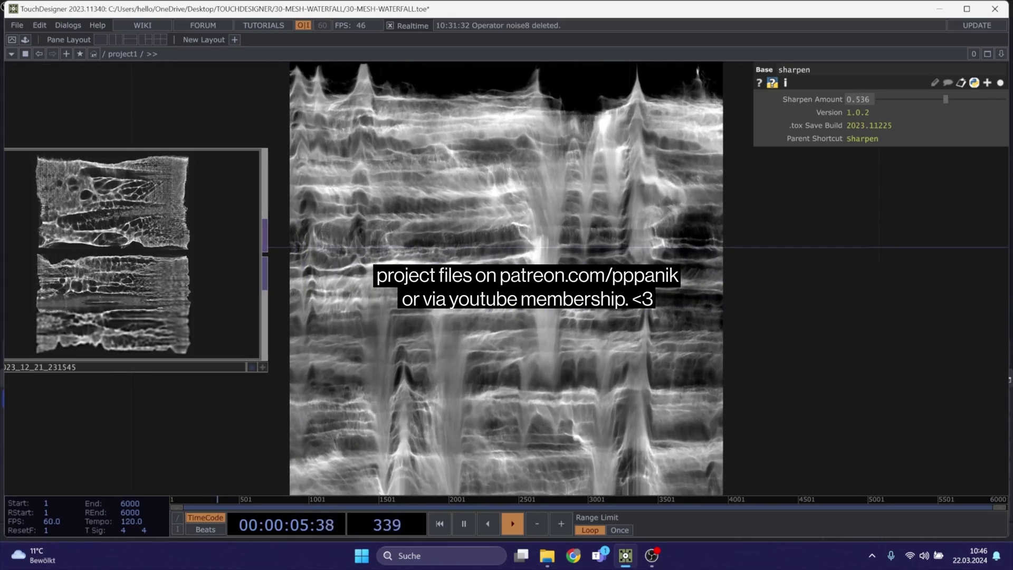
drag(652, 303, 483, 299)
scroll(567, 269, down, 4)
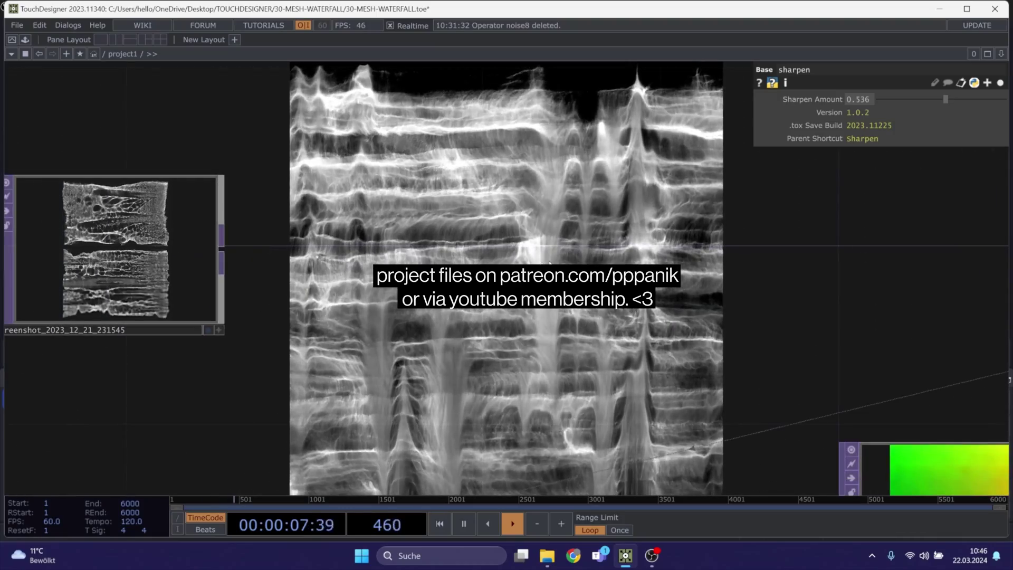
drag(649, 311, 339, 261)
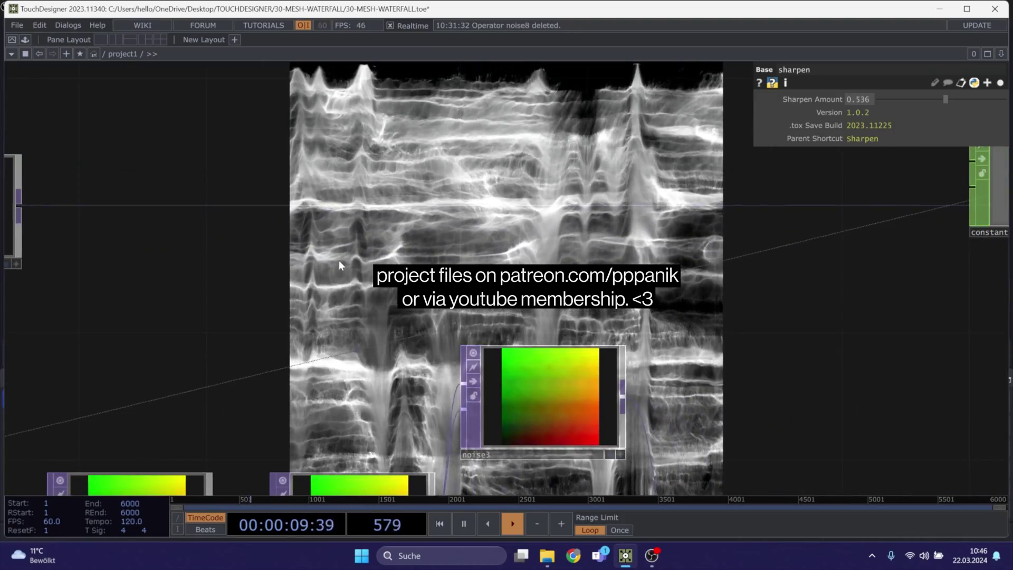
scroll(339, 261, down, 4)
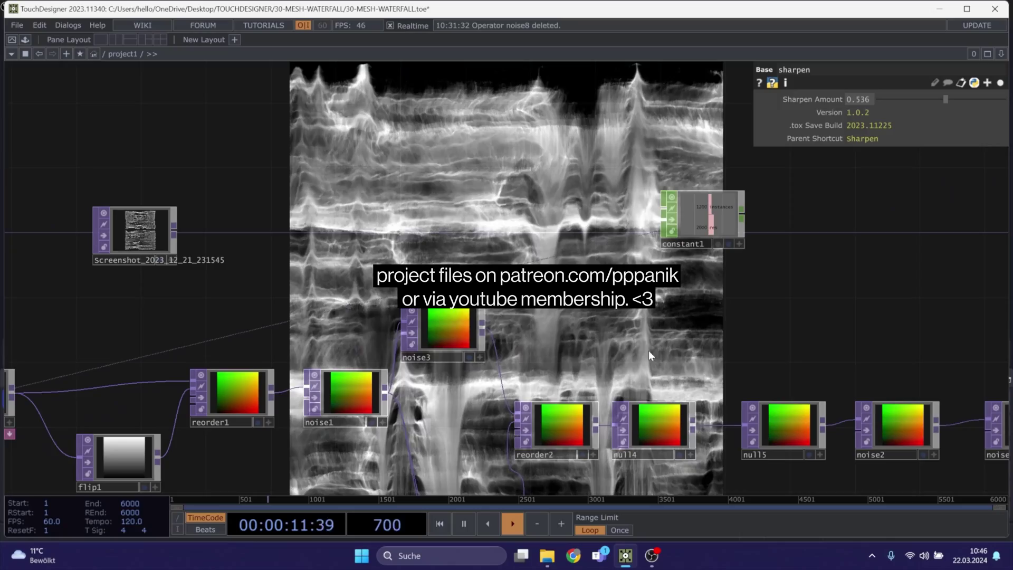
drag(648, 350, 313, 284)
scroll(313, 283, down, 4)
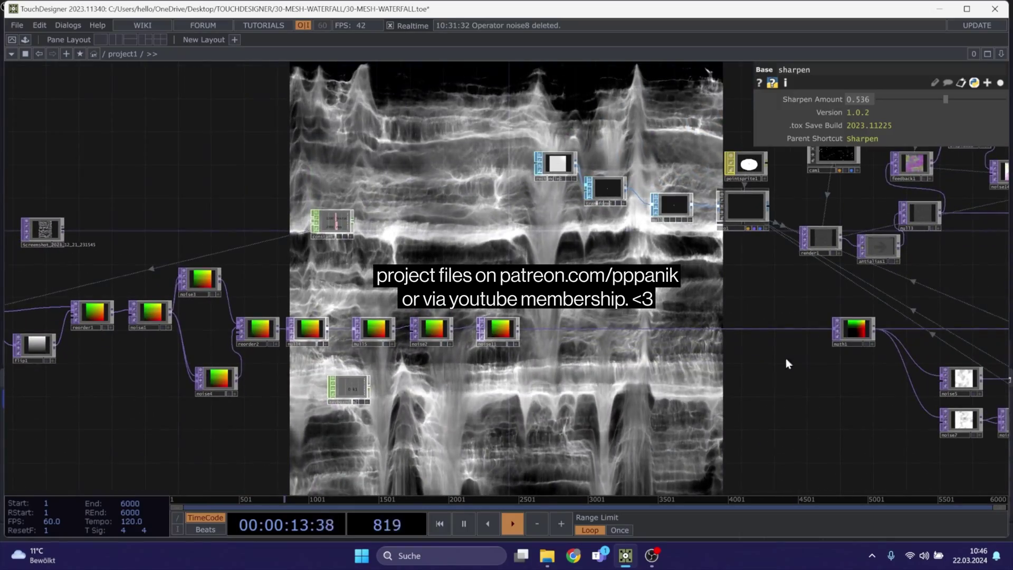
drag(569, 323, 2, 350)
drag(891, 304, 446, 207)
drag(511, 273, 386, 412)
drag(666, 298, 409, 287)
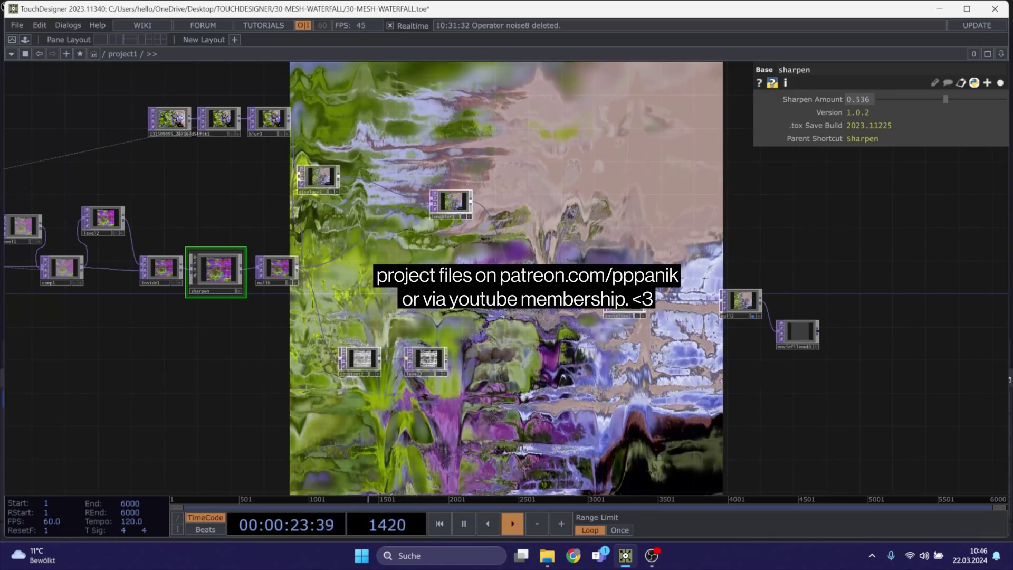
drag(590, 423, 458, 329)
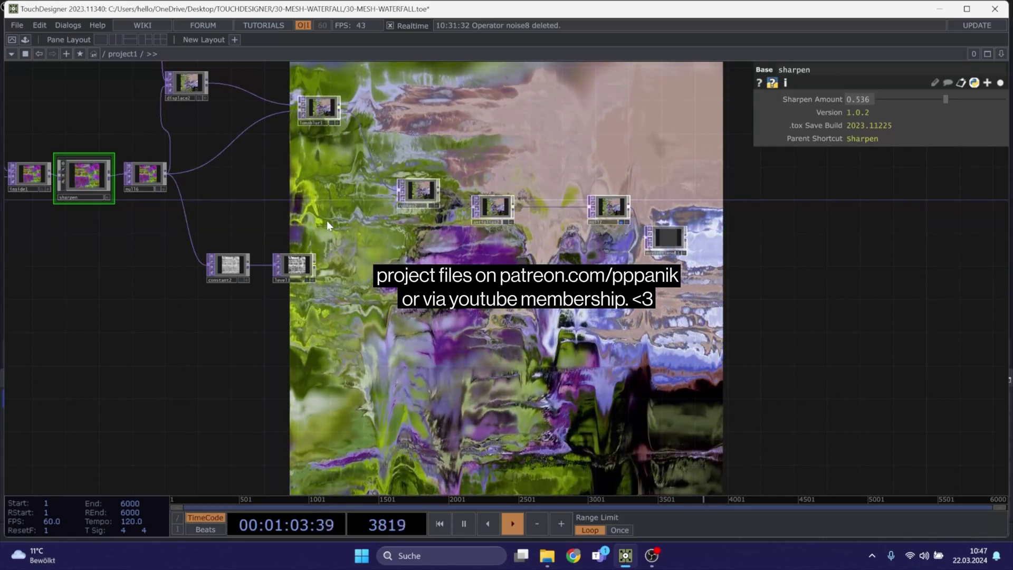
Feed the coloured null6 branch into the final output chain to preview that version
drag(372, 249, 520, 334)
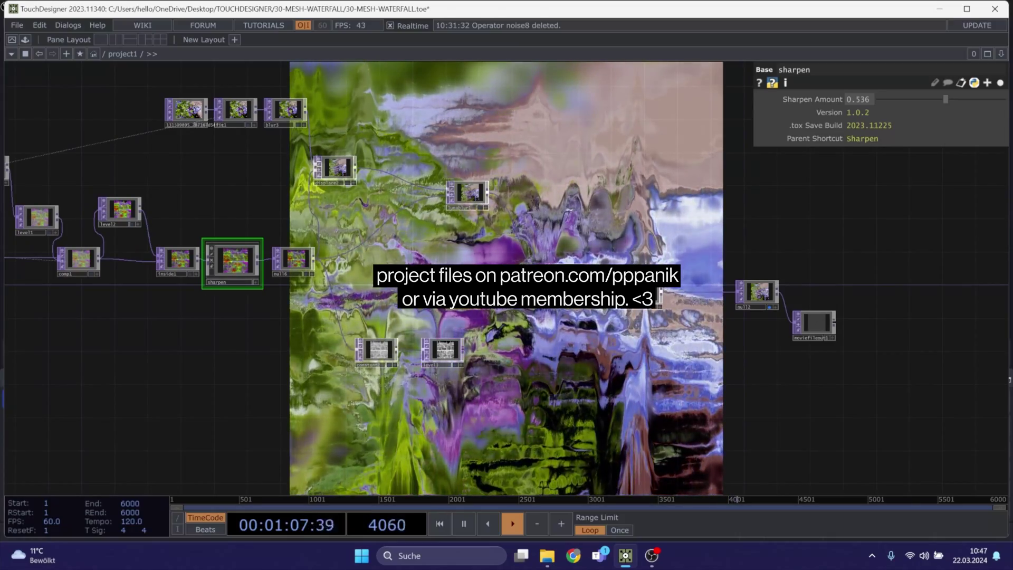
drag(306, 266, 314, 267)
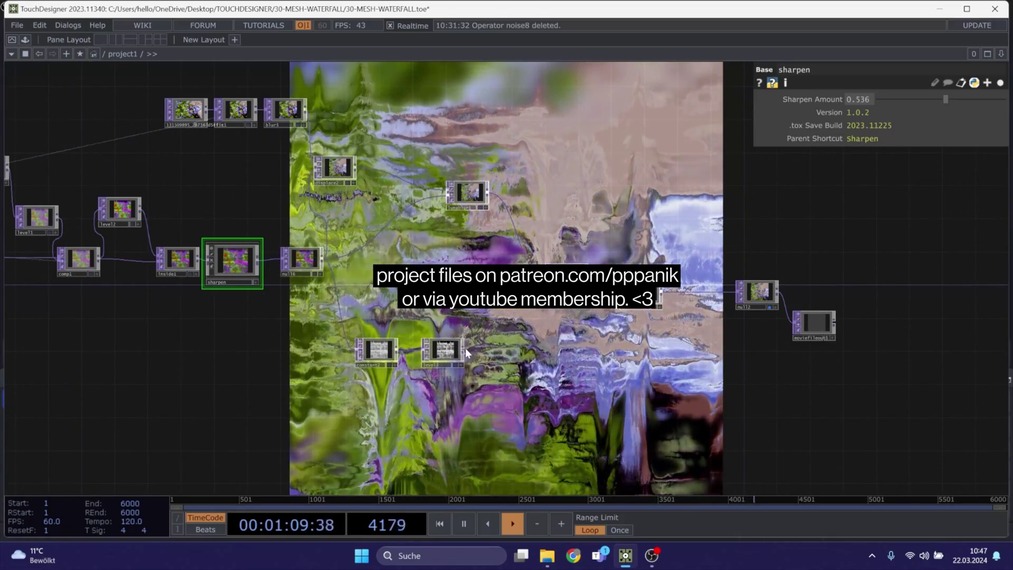
drag(464, 349, 546, 276)
drag(323, 259, 547, 276)
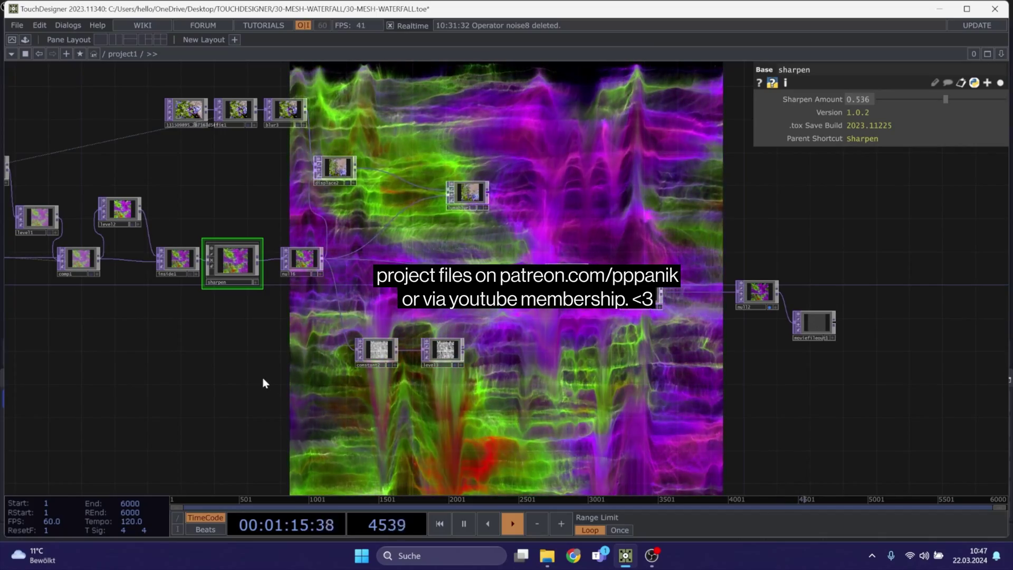
Connect the monochrome level branch to the final output chain in place of the coloured version
drag(229, 387, 331, 399)
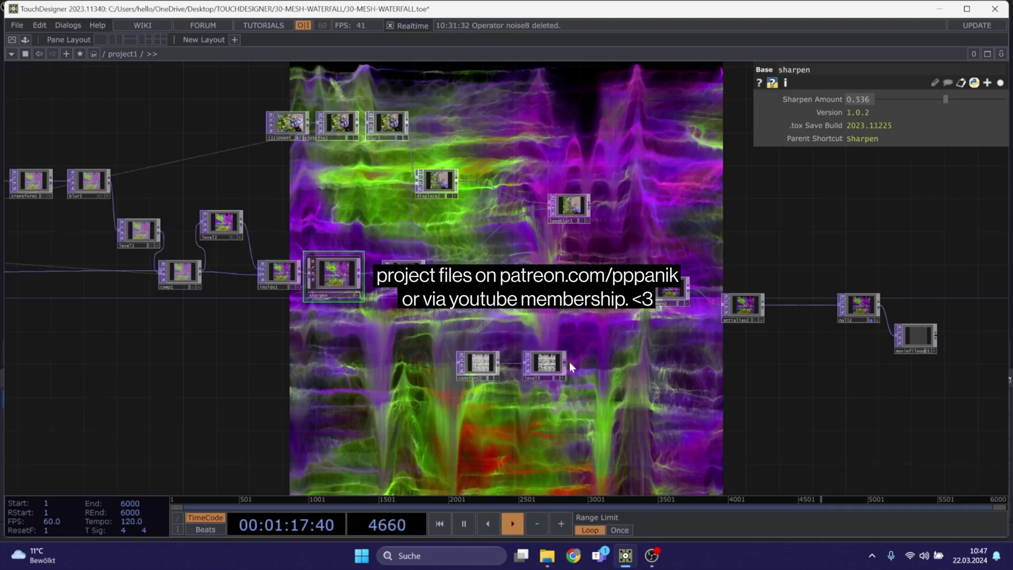
drag(569, 362, 650, 289)
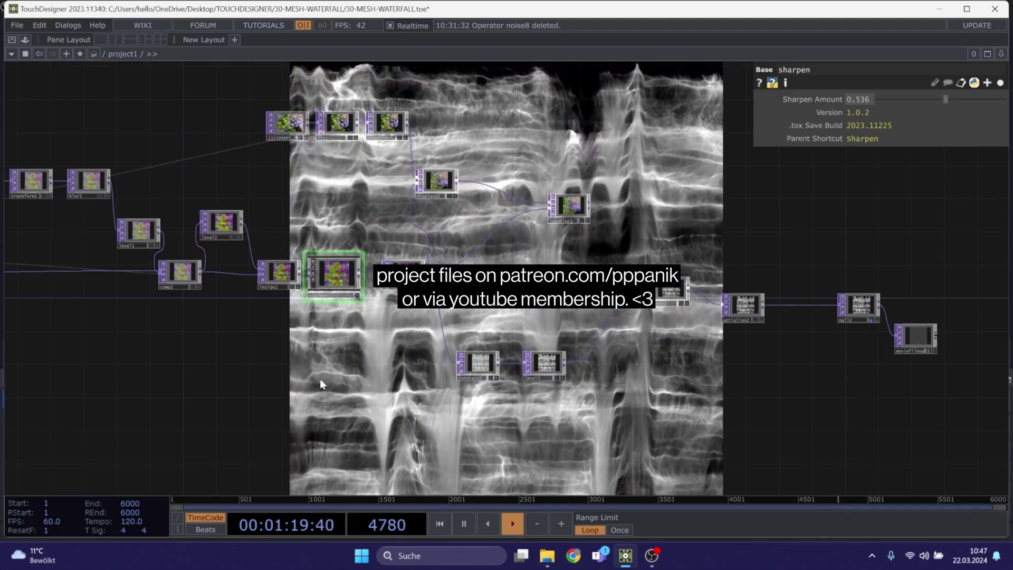
Review the finished network's render, feedback and output sections with the monochrome version in the background
drag(319, 379, 743, 369)
scroll(439, 324, down, 3)
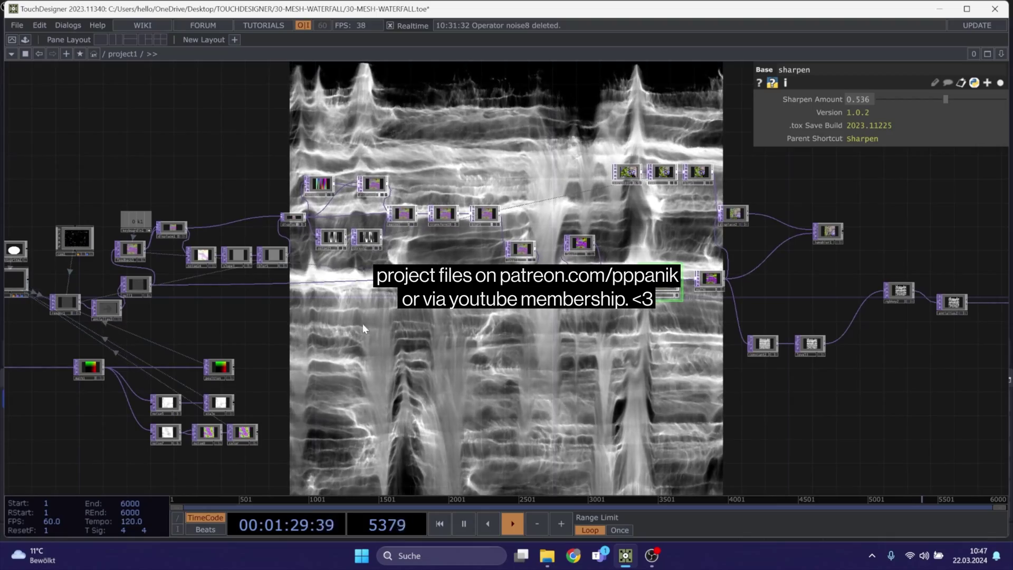
drag(378, 332, 719, 327)
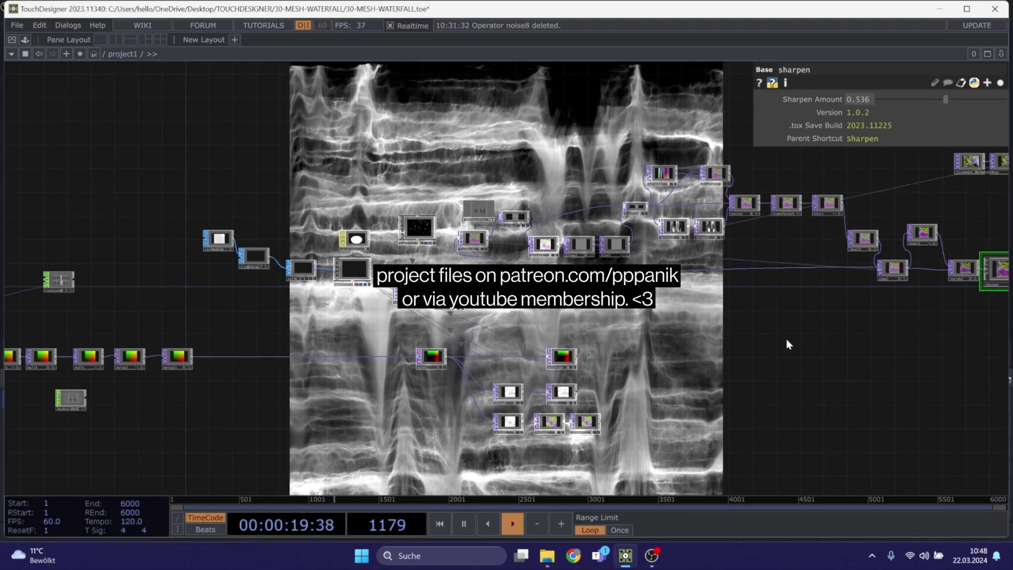
drag(779, 331, 551, 288)
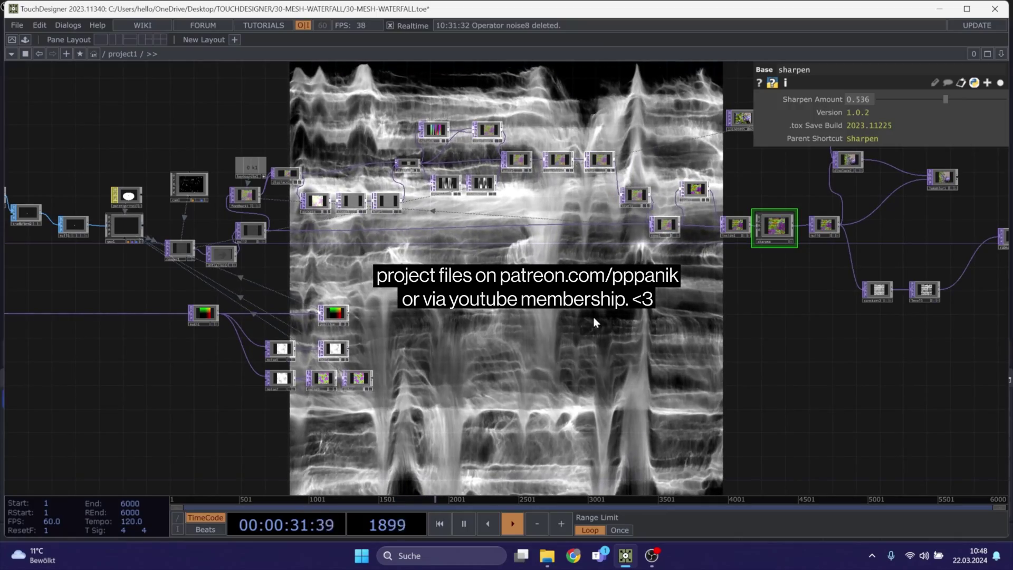
drag(650, 322, 424, 336)
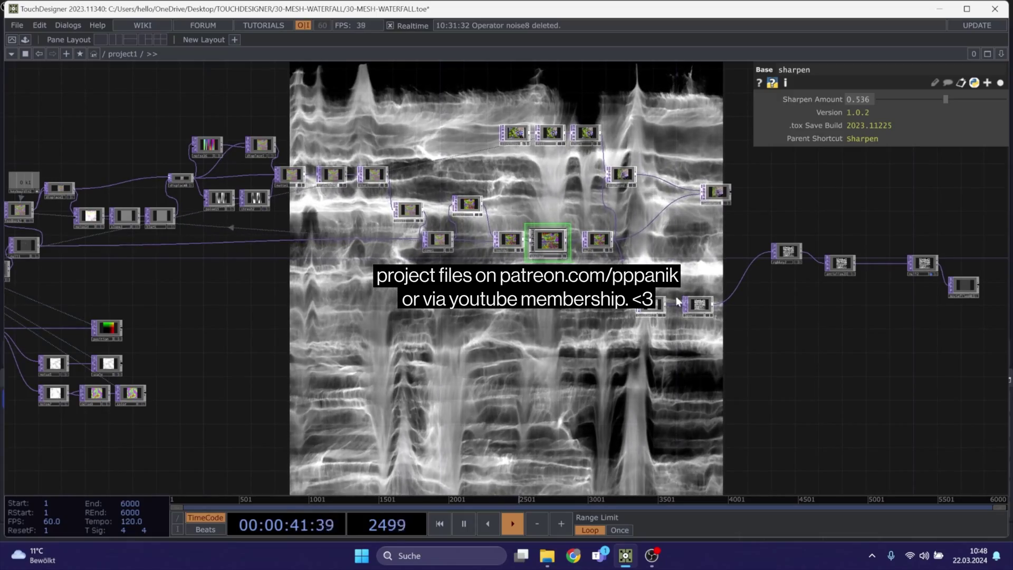
drag(716, 371, 509, 350)
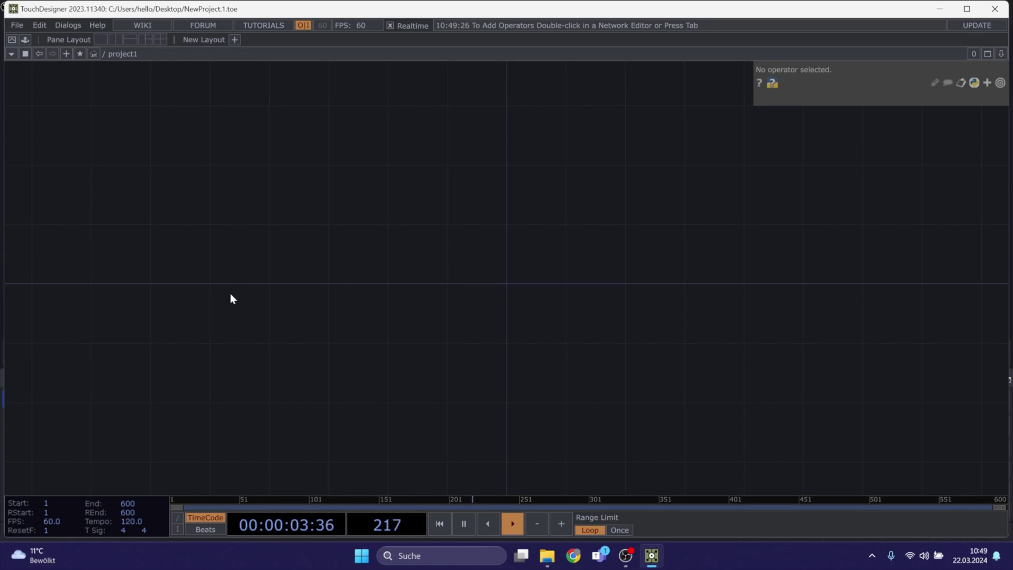
Add a Constant CHOP to the empty network of the new project
key(Tab)
click(116, 122)
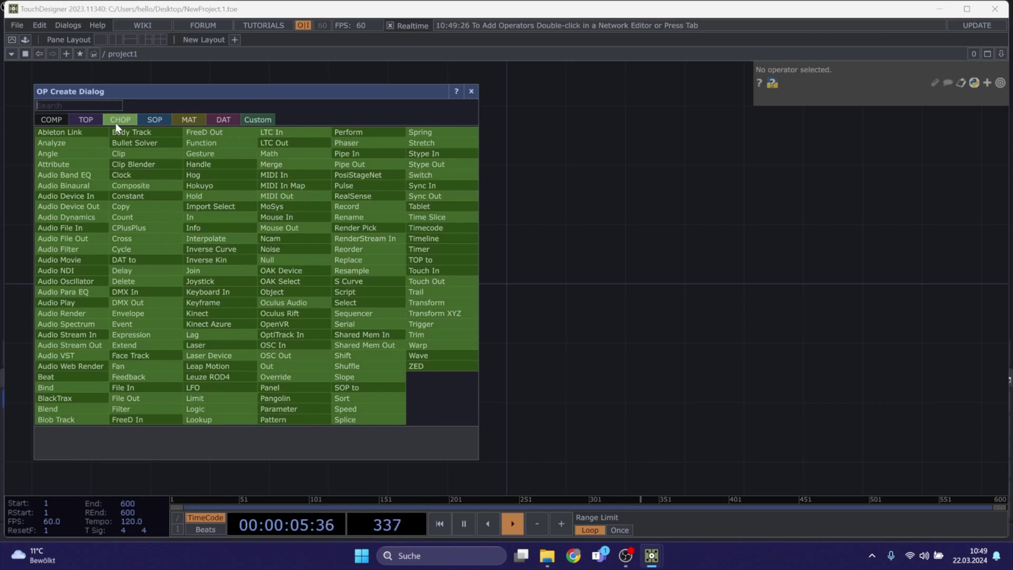
click(128, 195)
click(172, 185)
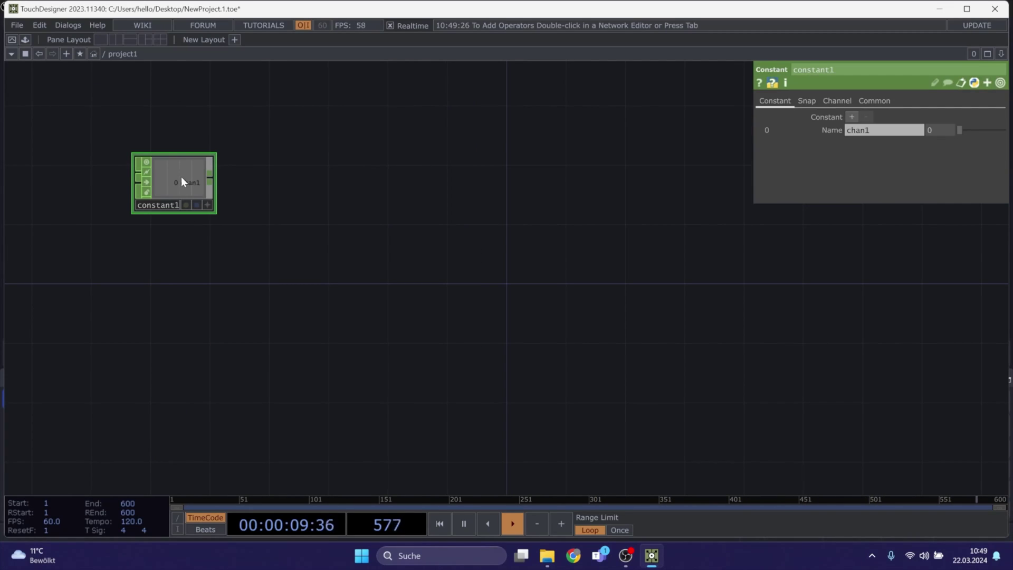
Rename the constant's first channel to instances and set its value to 1200
drag(303, 246, 395, 249)
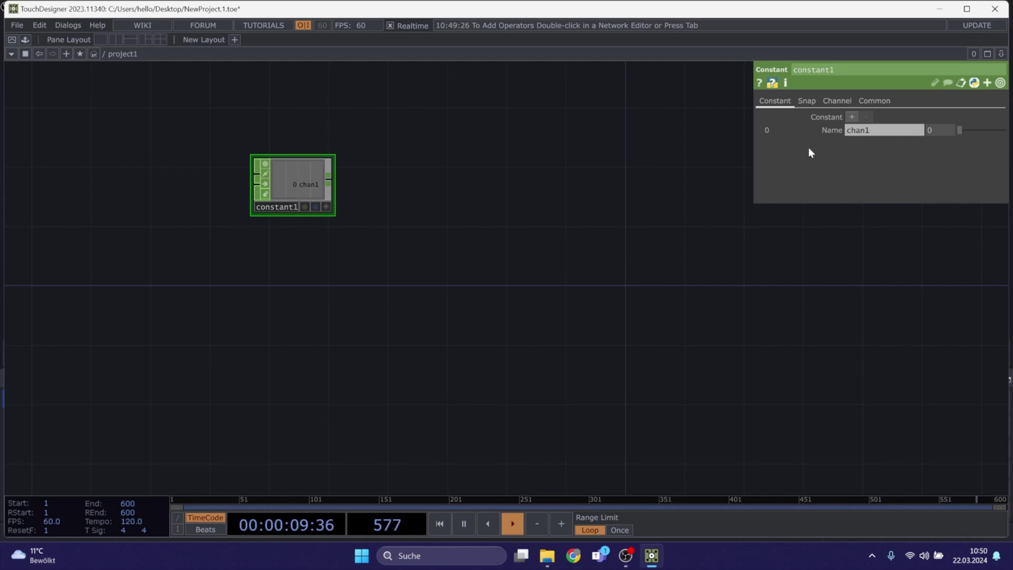
click(850, 132)
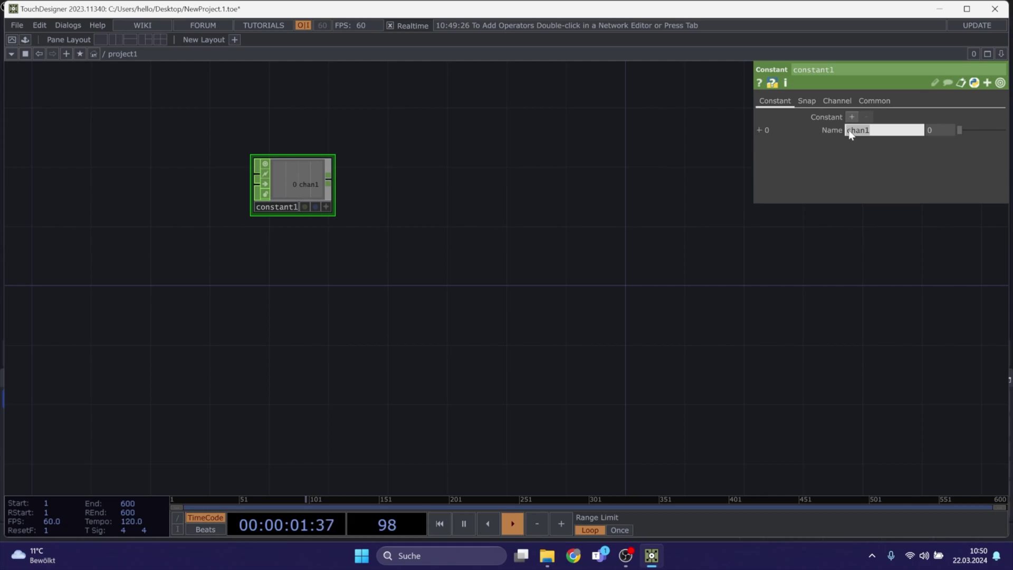
text(instances)
key(Return)
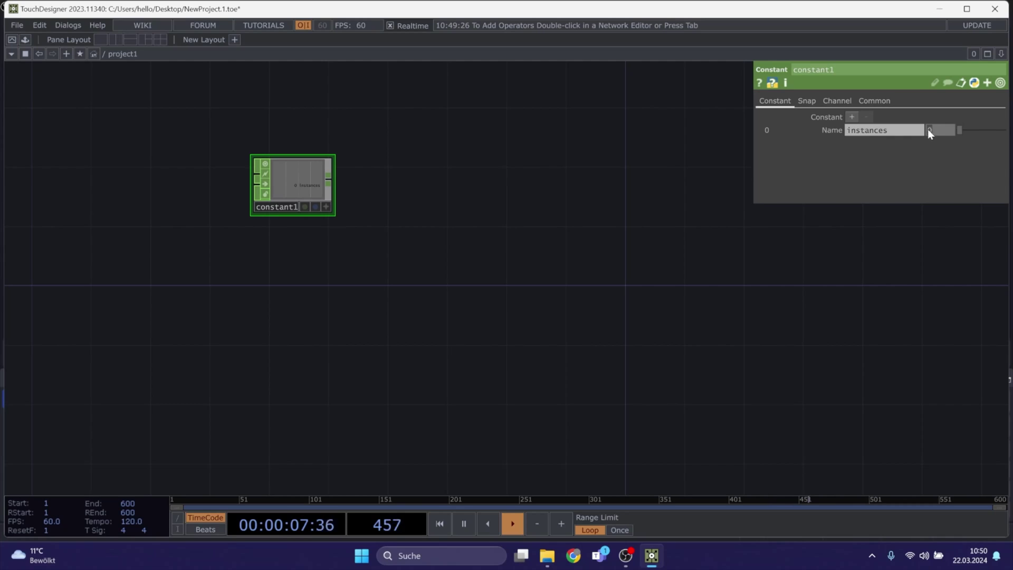
text(1)
key(Return)
text(200)
key(Return)
Add a second channel to the constant named res with a value of 2000
click(852, 117)
click(847, 143)
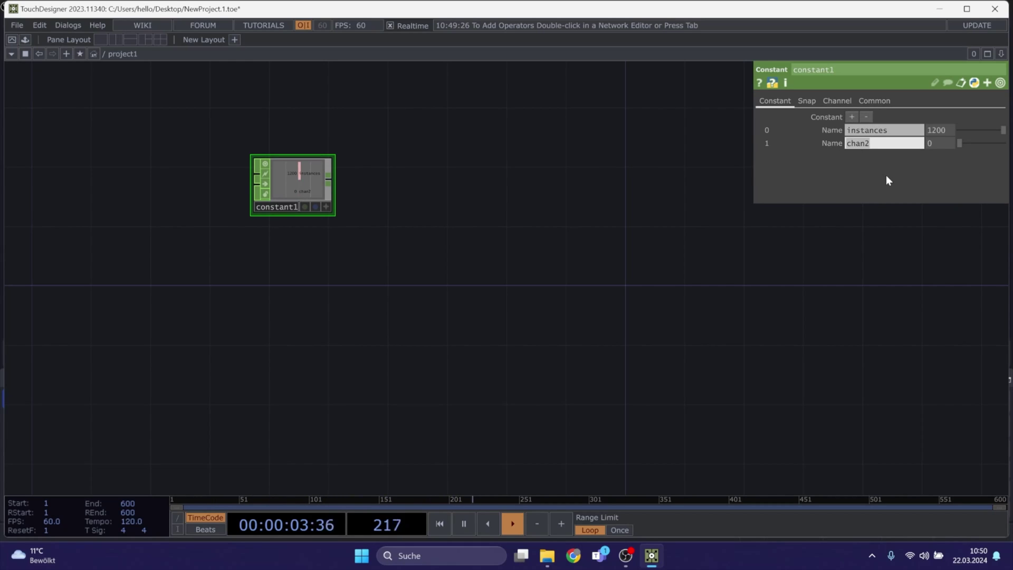
text(res)
click(927, 144)
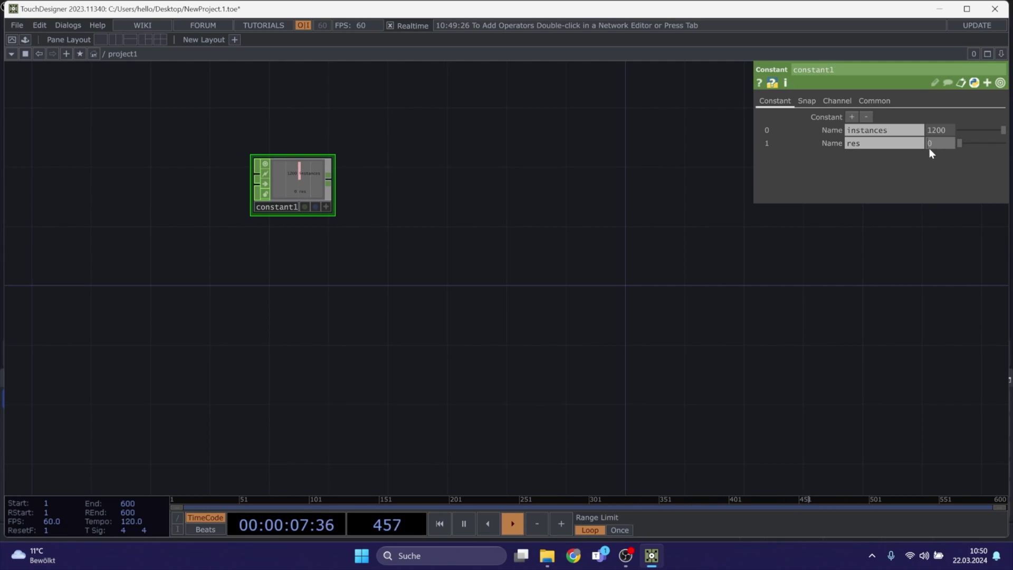
text(2000)
key(Return)
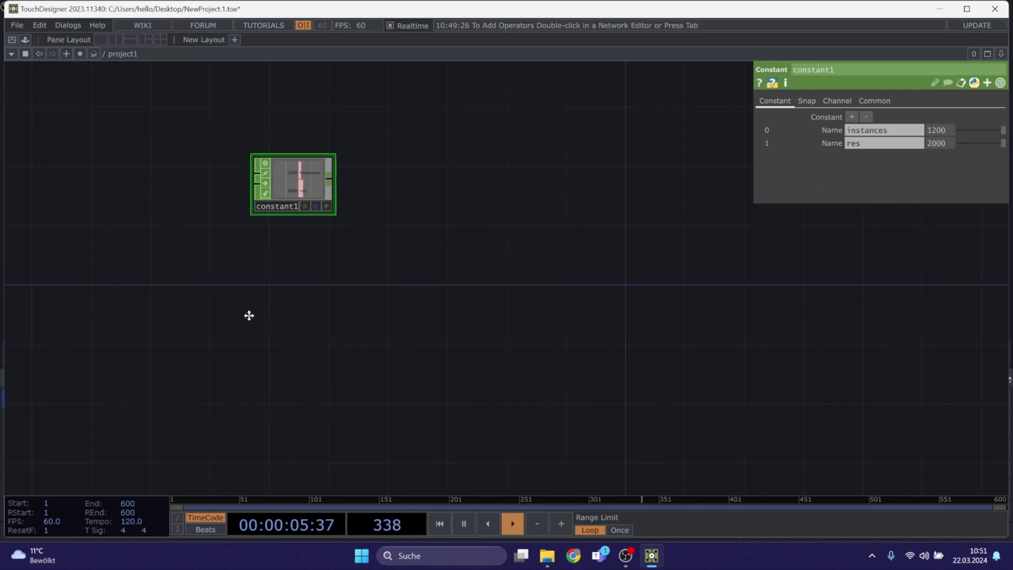
Add a Ramp TOP below the constant node
drag(249, 316, 342, 231)
drag(366, 108, 248, 151)
drag(362, 289, 429, 283)
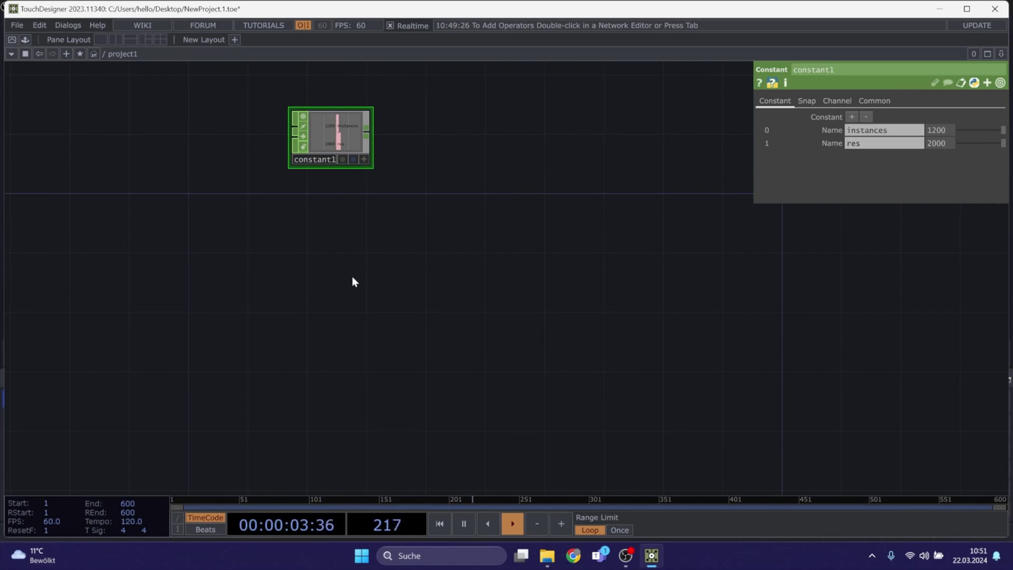
key(Tab)
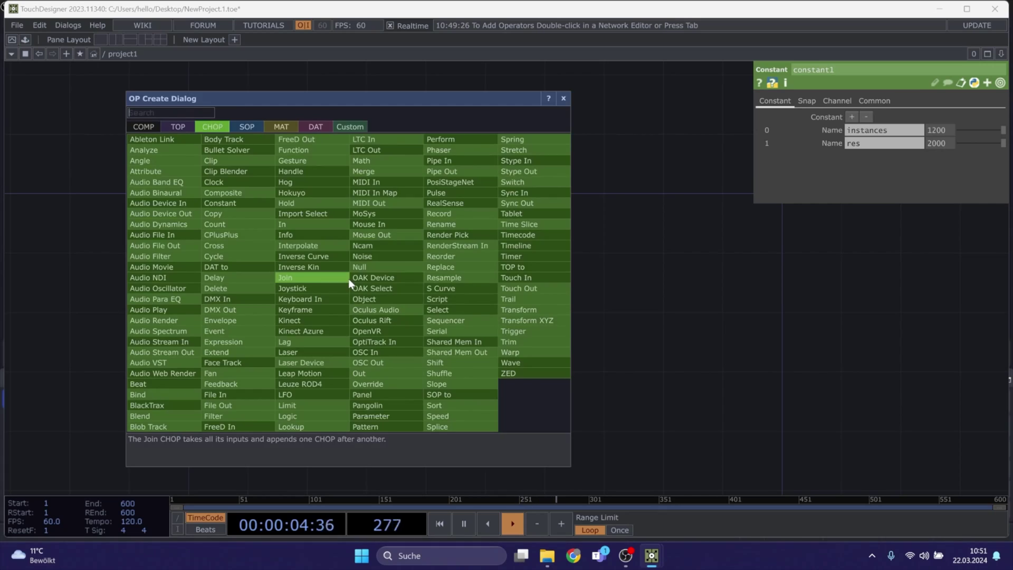
click(188, 125)
click(377, 216)
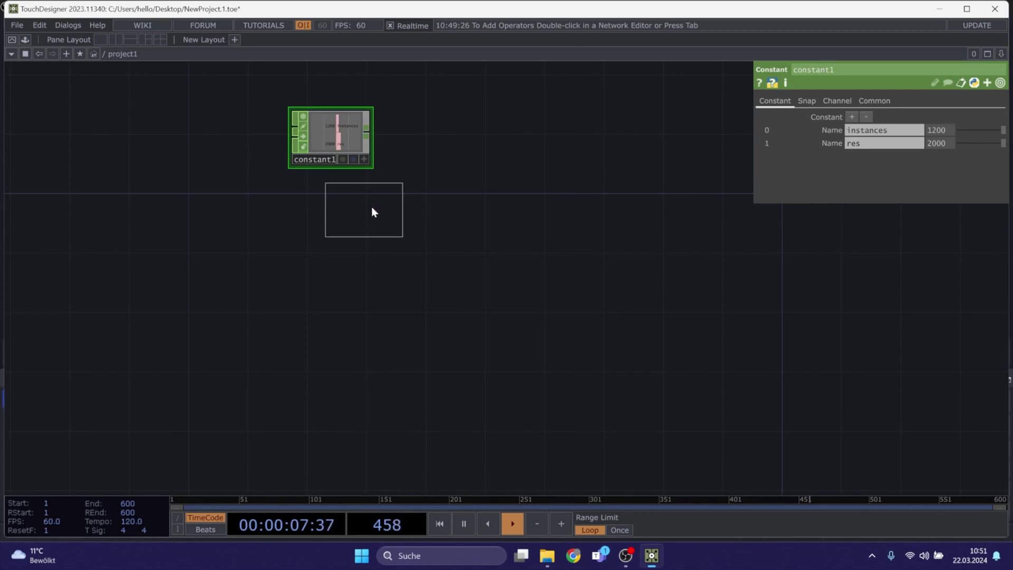
click(217, 286)
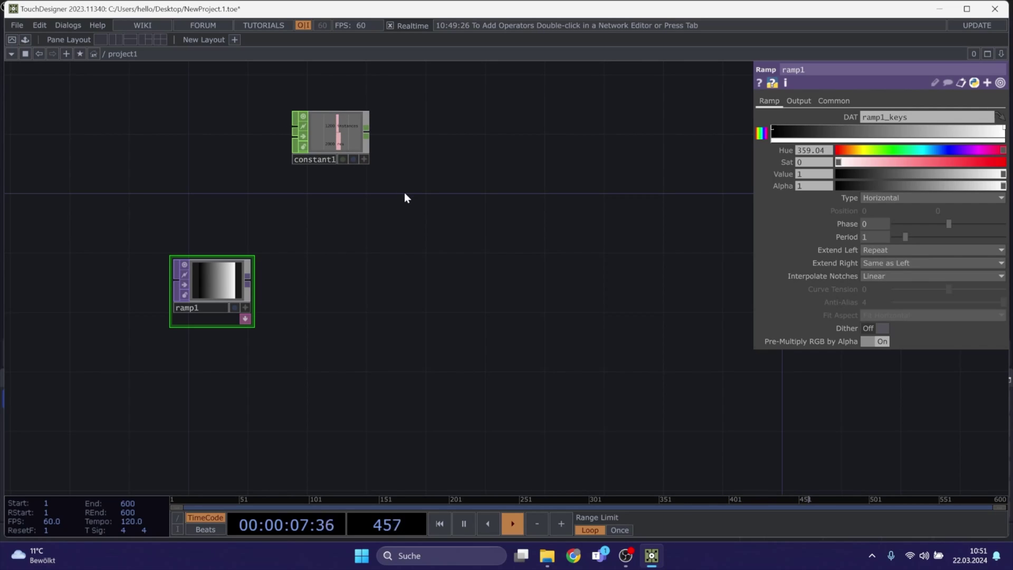
Reference the constant's instances channel in both resolution values of the ramp, making it 1200 by 1200
click(366, 160)
click(335, 125)
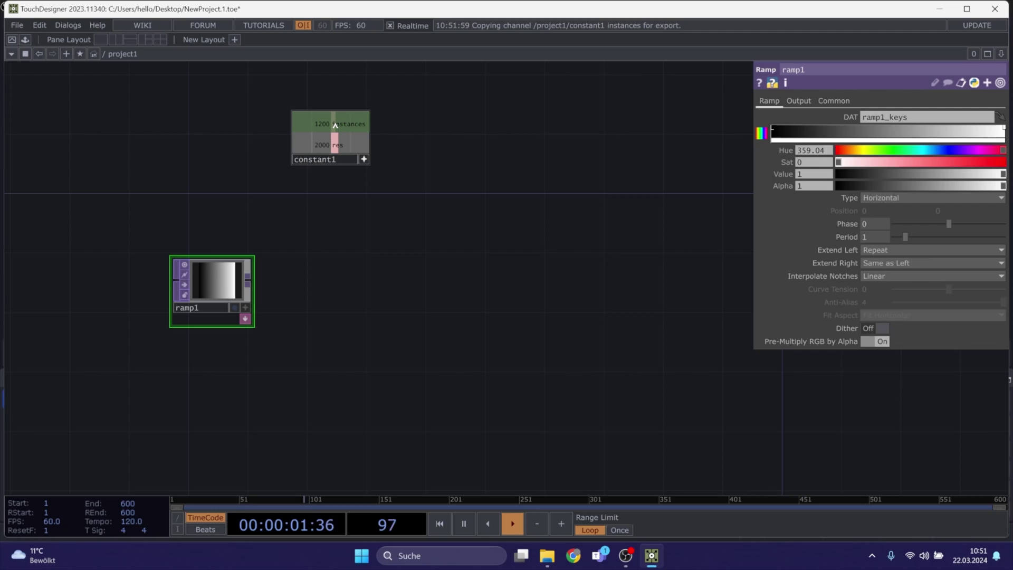
drag(335, 125, 831, 131)
click(828, 126)
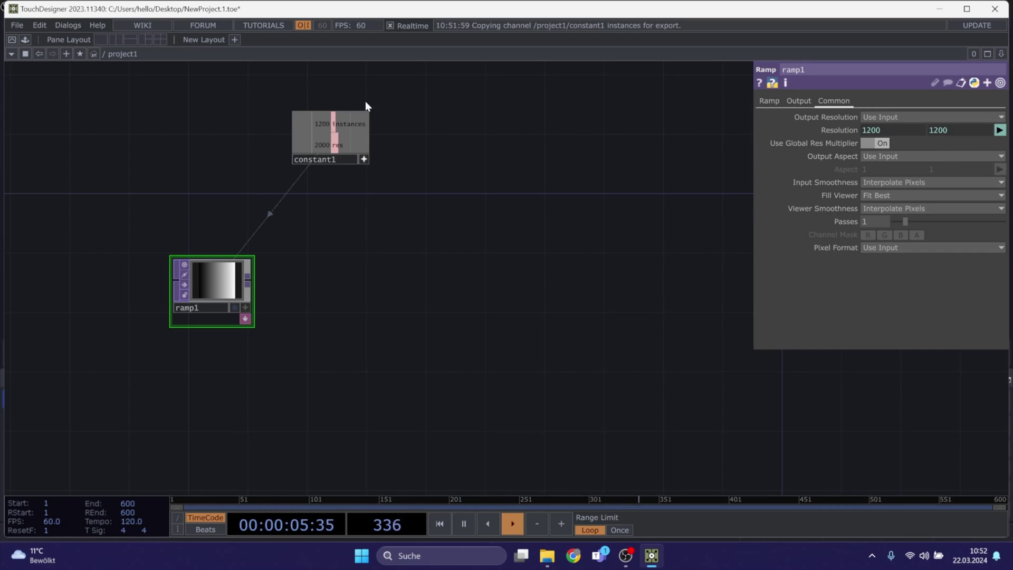
Move the ramp further below the constant and set its pixel format to 32-bit float (RGBA)
drag(251, 327, 236, 373)
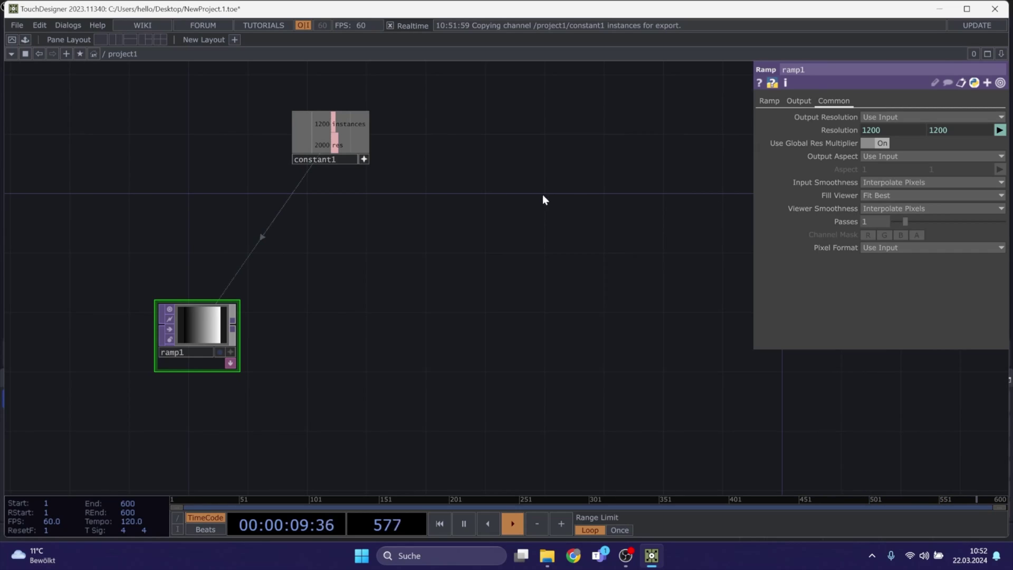
click(881, 248)
click(881, 76)
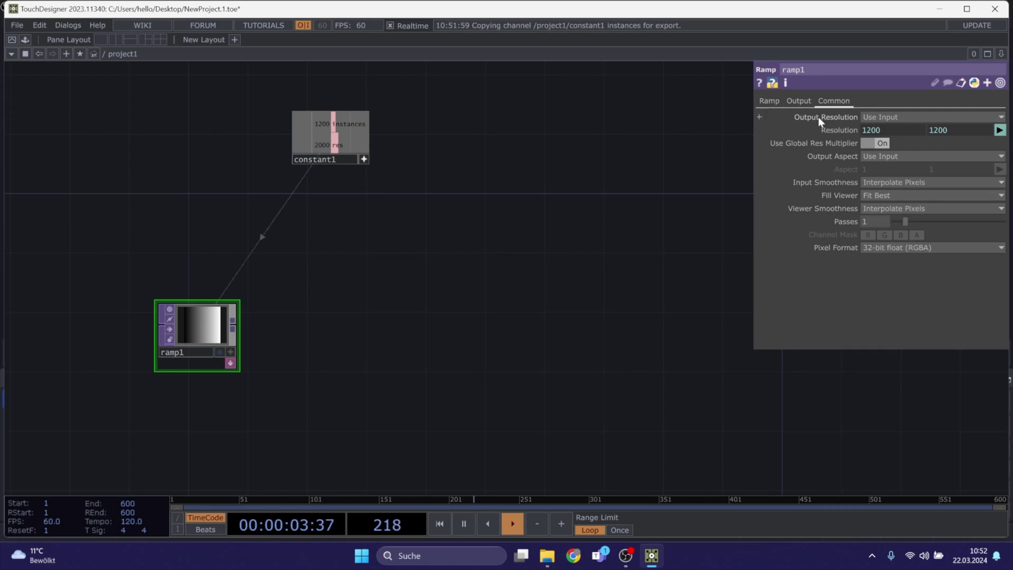
Connect a new Reorder TOP to the ramp's output, placed some distance after it
drag(355, 348, 488, 280)
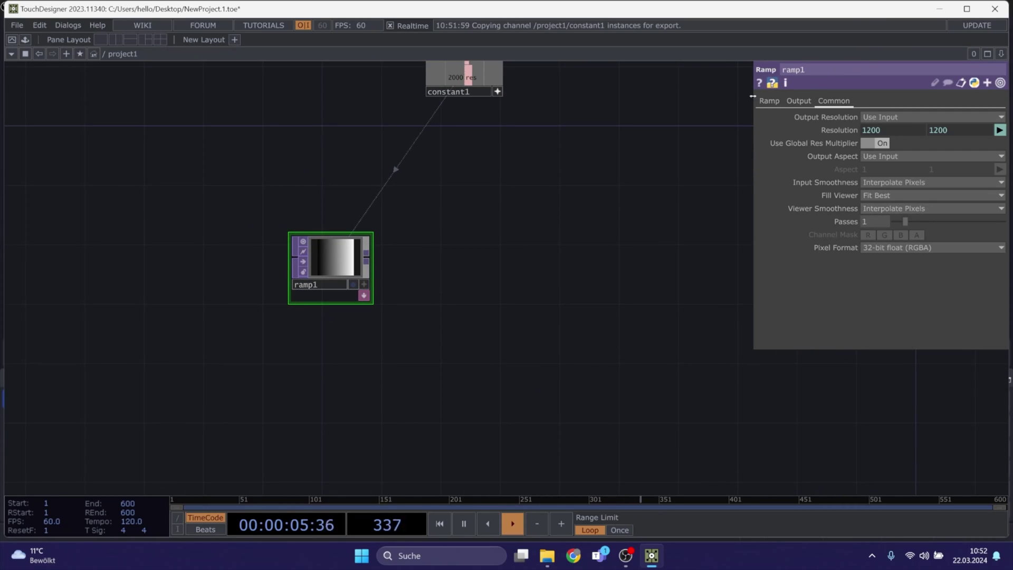
click(770, 101)
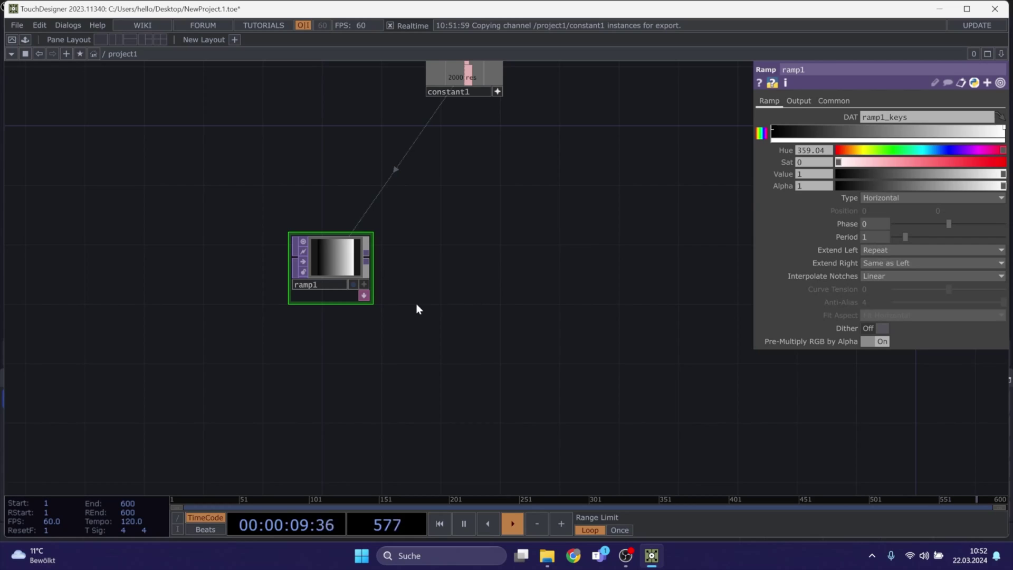
drag(375, 259, 600, 265)
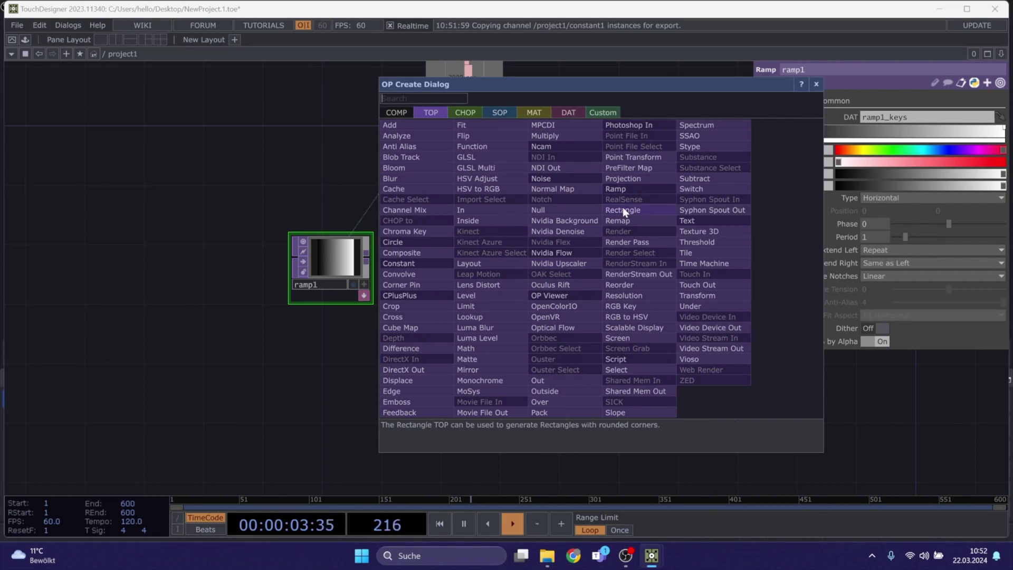
click(628, 284)
click(624, 278)
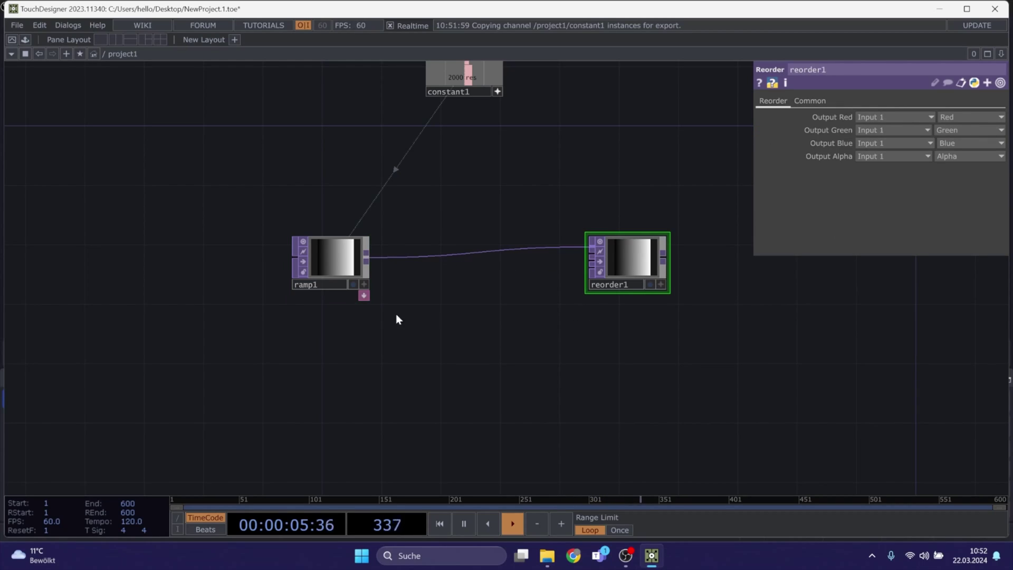
Branch a Flip TOP off the ramp's output, placed below the existing wire, and set its flop to Bottom Left
drag(320, 261, 263, 250)
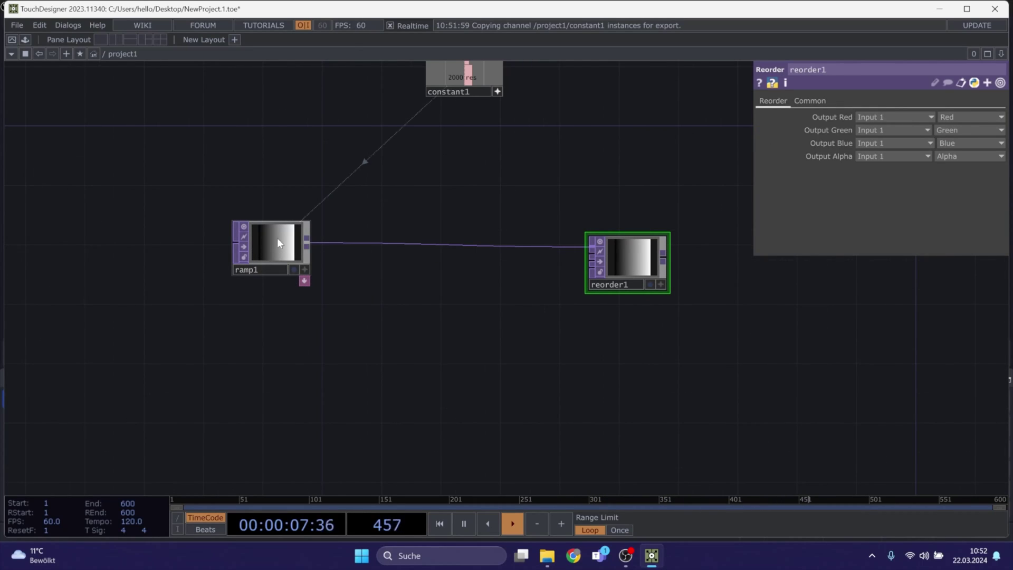
click(307, 244)
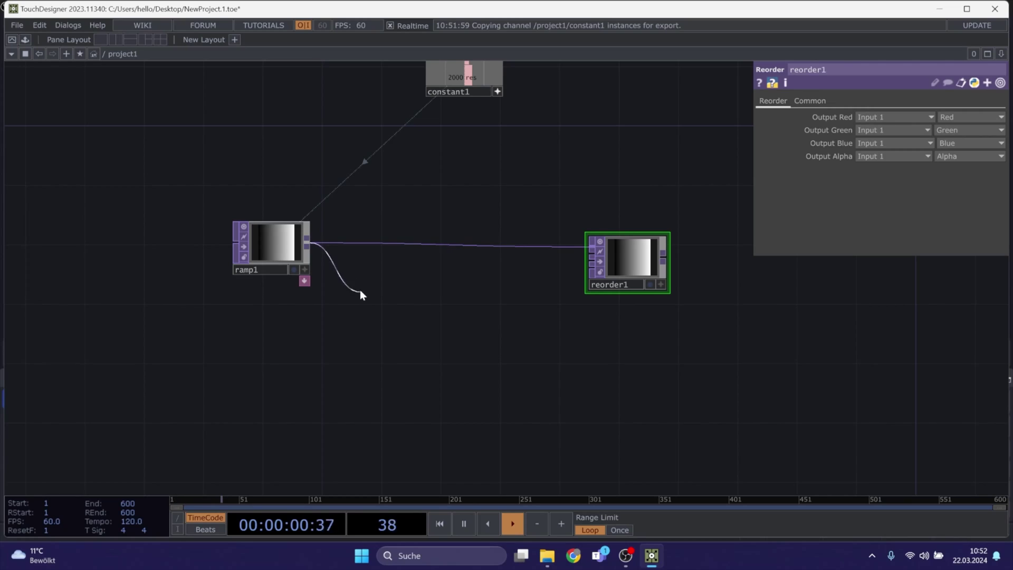
click(429, 343)
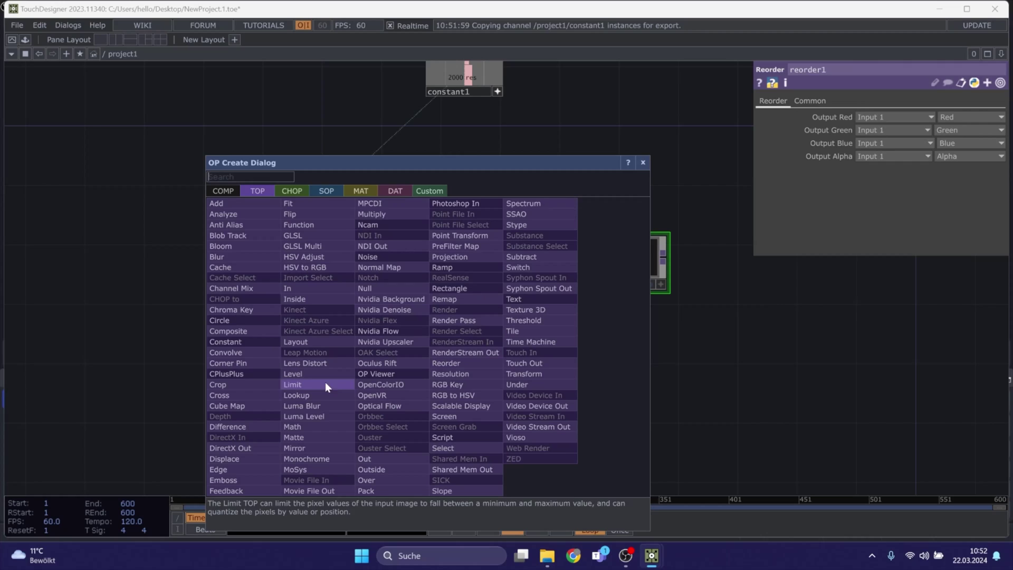
click(307, 215)
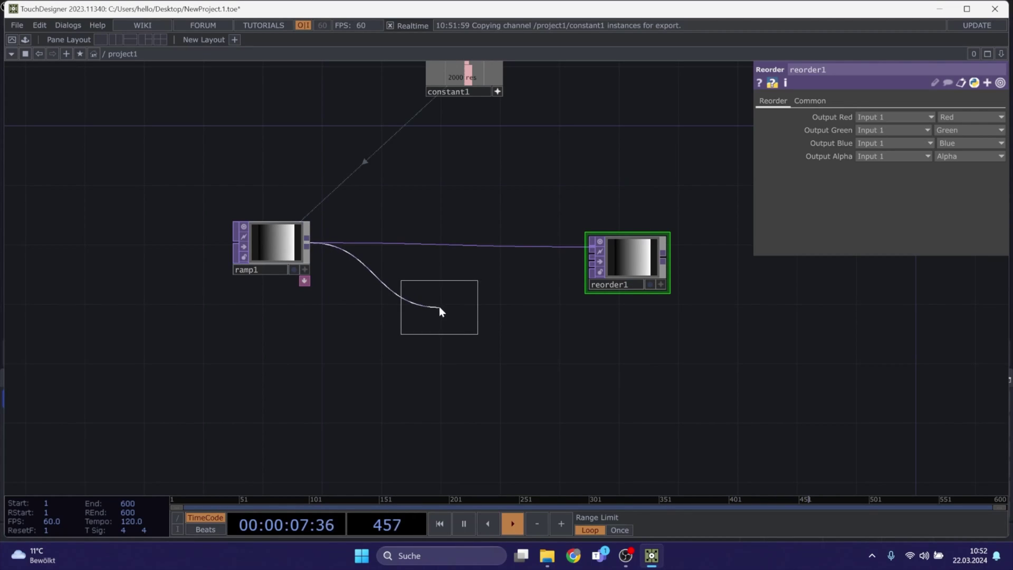
click(441, 310)
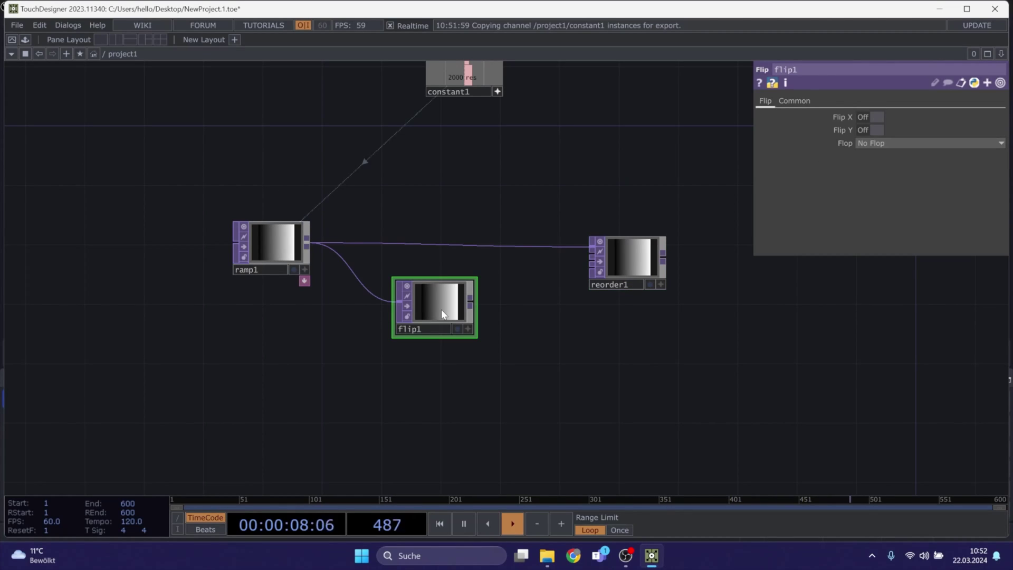
click(865, 143)
click(871, 167)
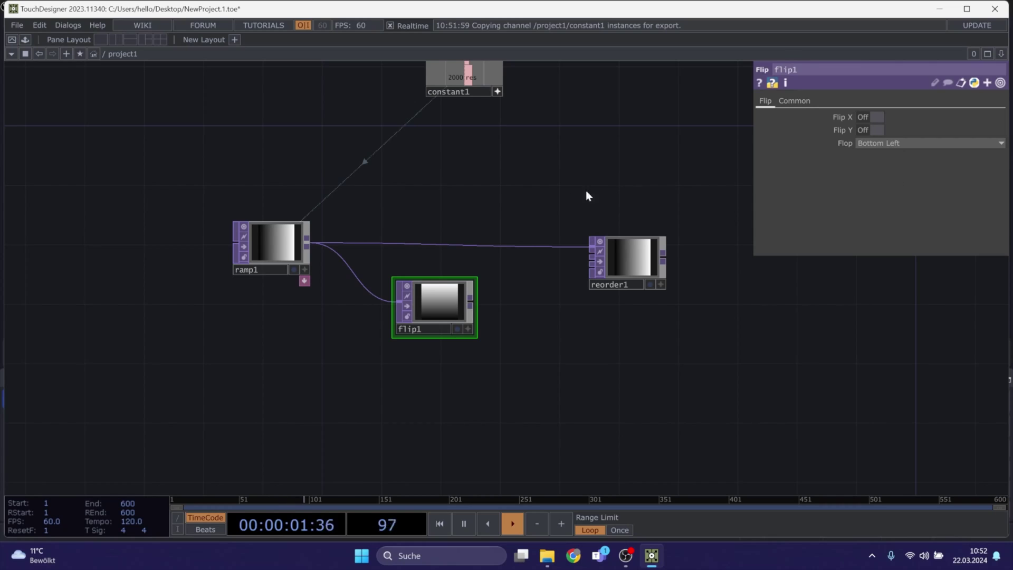
Level the ramp with the reorder, wire the flip into the reorder's second input, and take Output Green from Input 2
drag(239, 251, 239, 266)
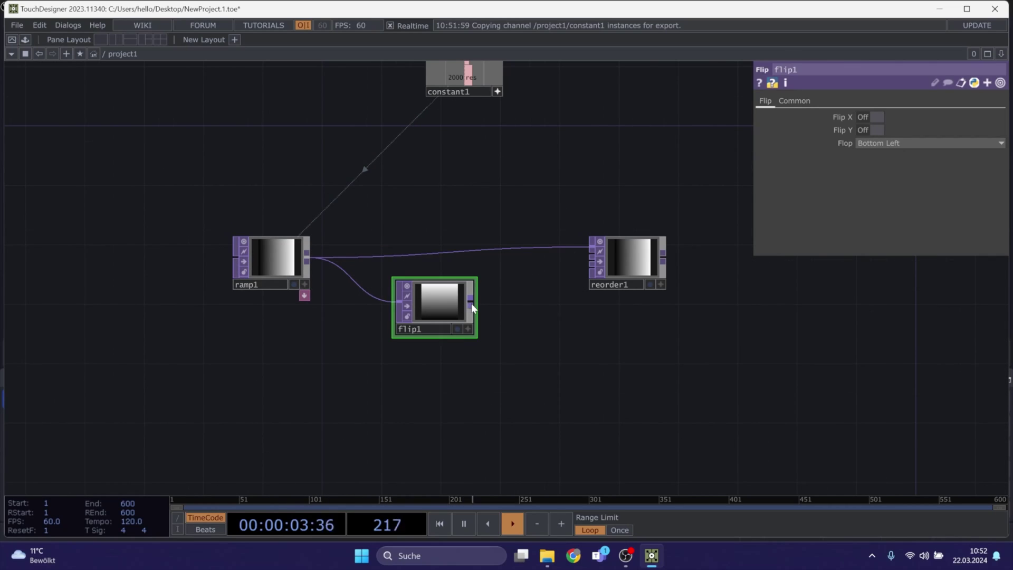
drag(471, 305, 574, 254)
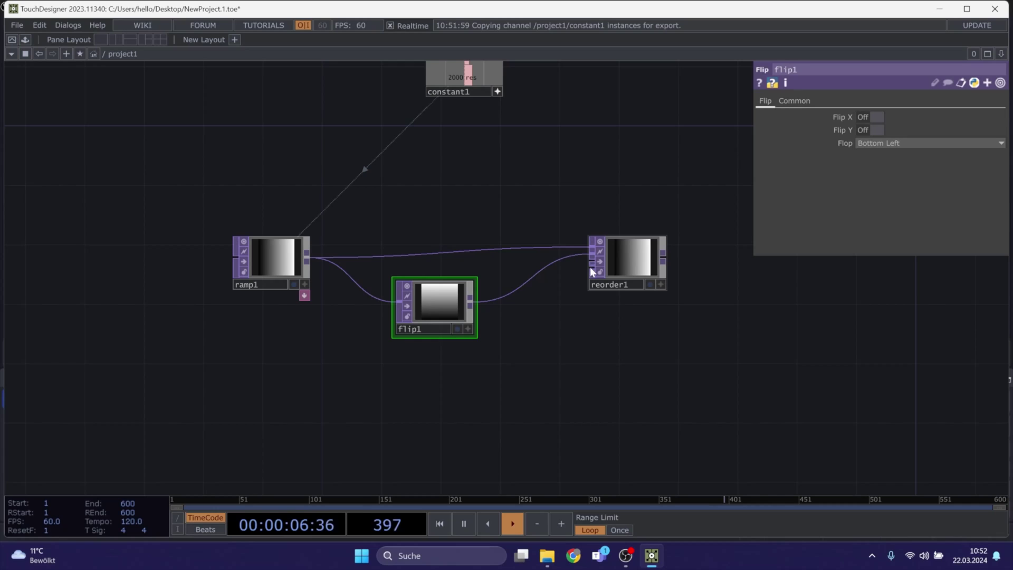
click(633, 267)
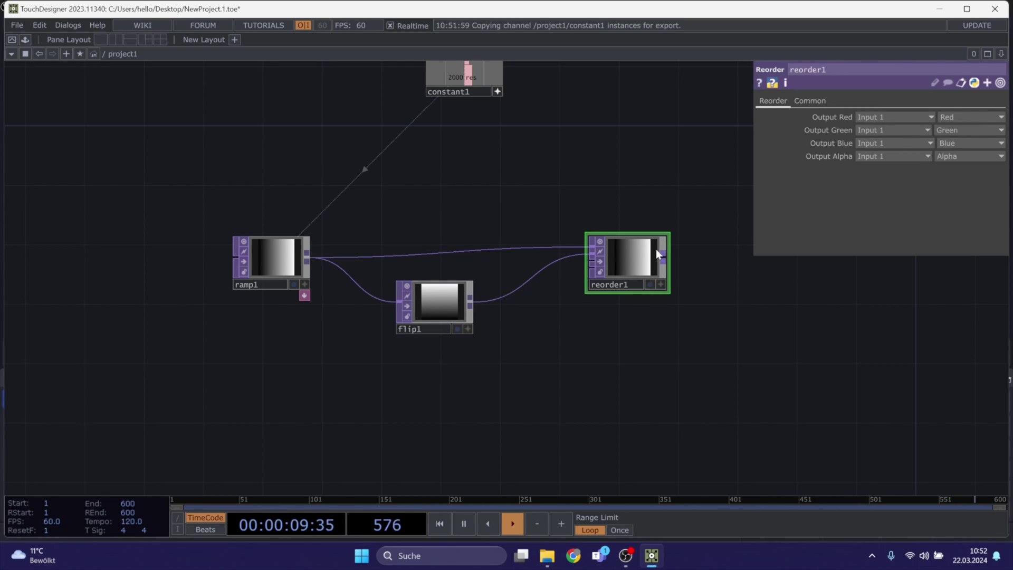
drag(703, 331, 504, 384)
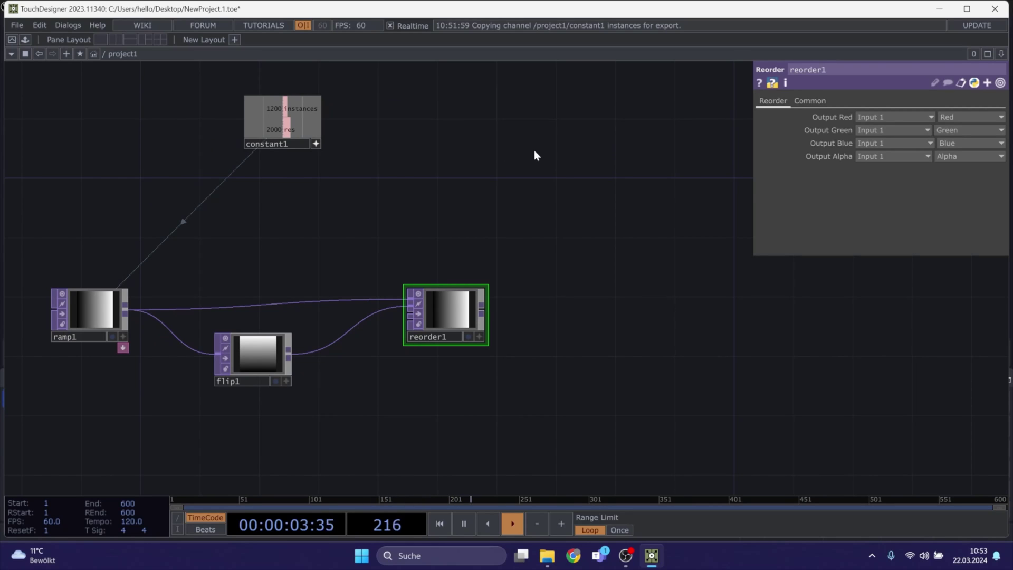
click(862, 131)
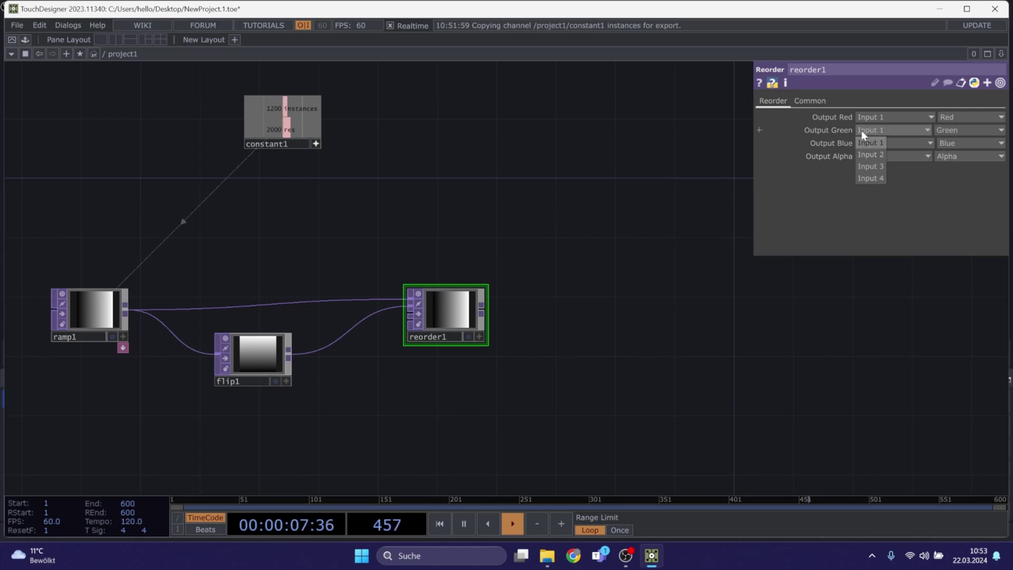
click(866, 156)
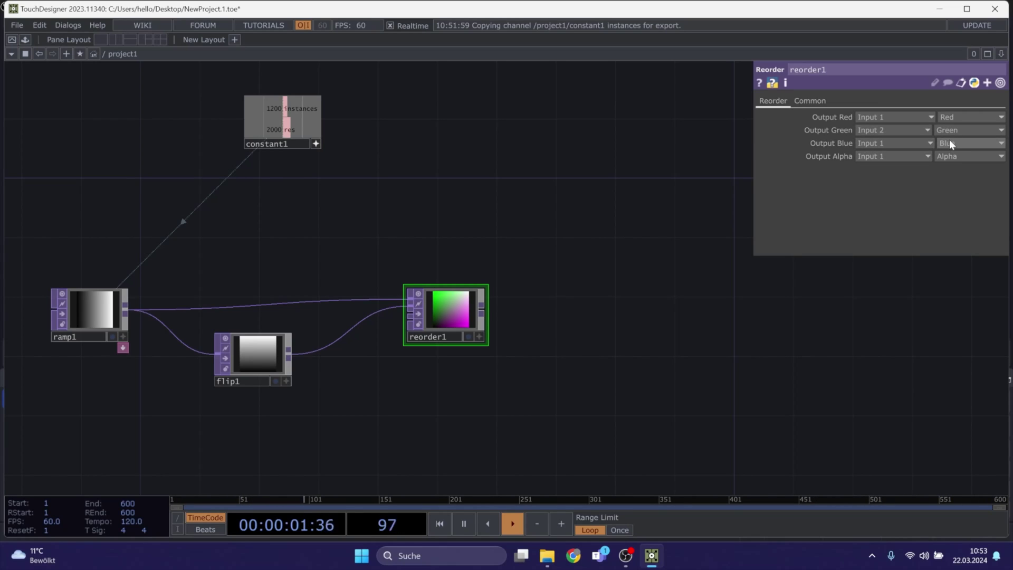
Set the reorder's Output Blue channel to Zero
scroll(445, 306, up, 2)
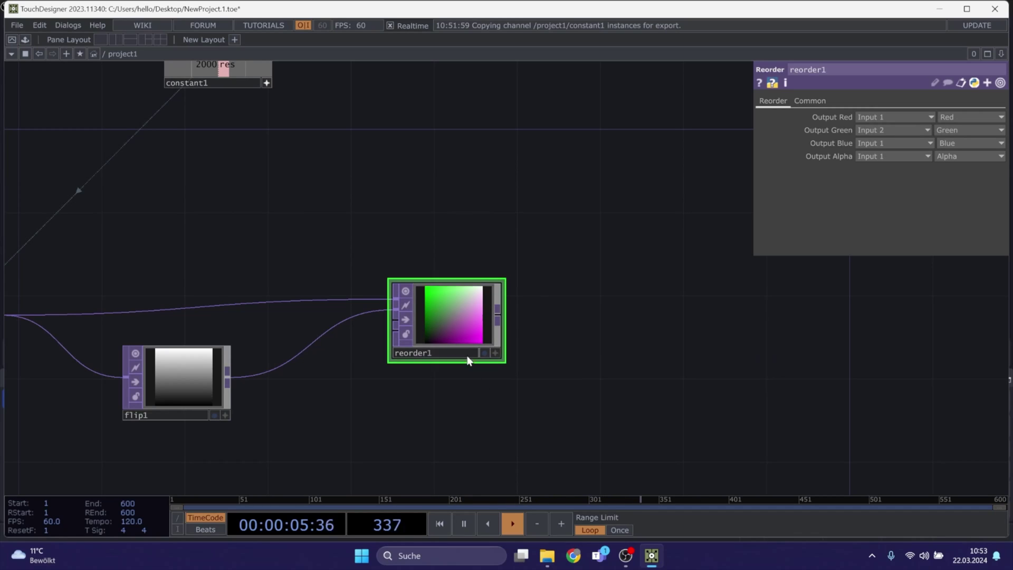
click(947, 141)
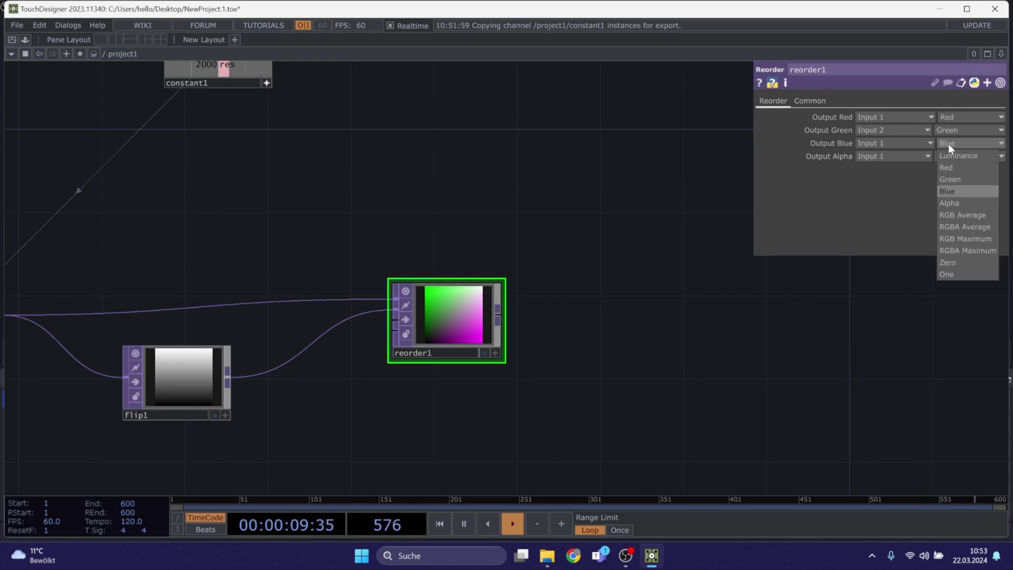
click(942, 264)
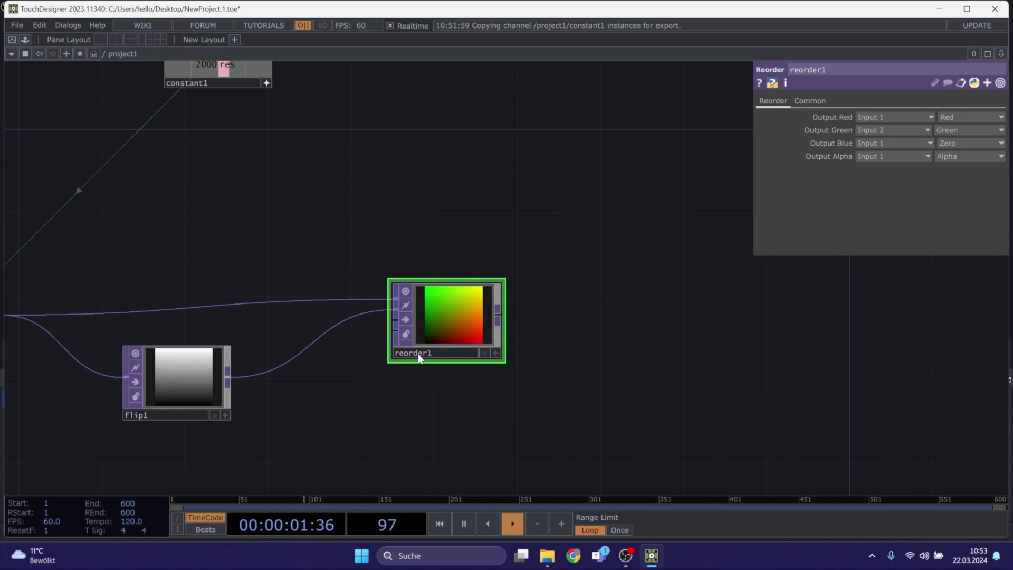
scroll(450, 331, up, 3)
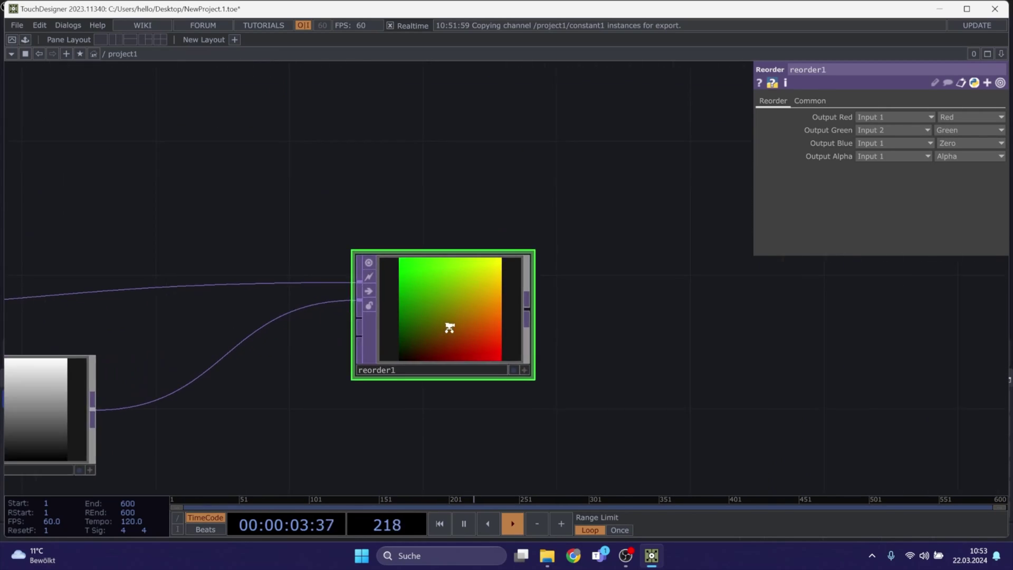
scroll(499, 318, down, 3)
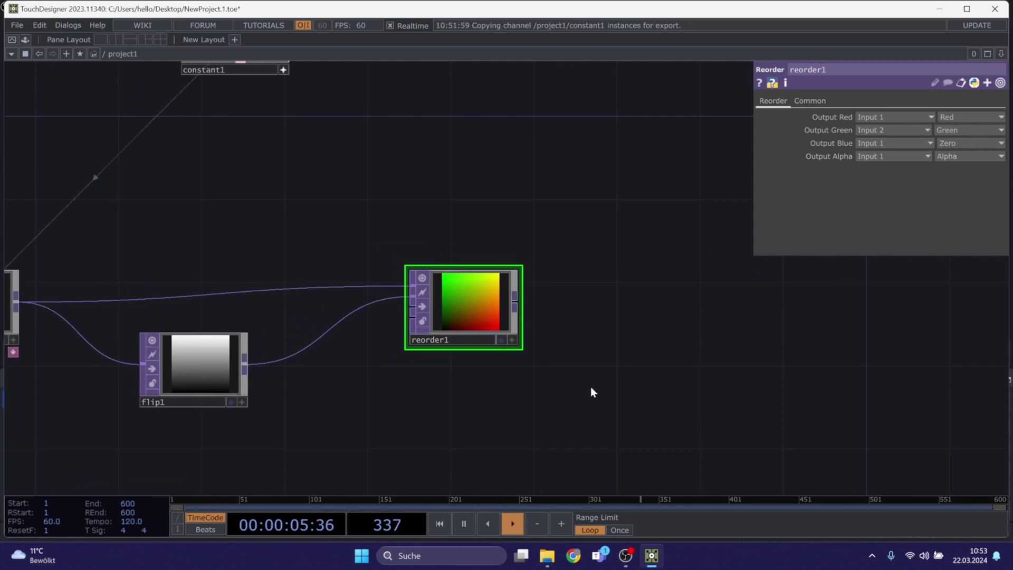
Connect a Null TOP to the reorder's output, placed far away to leave a wide gap in the chain
drag(647, 344, 528, 359)
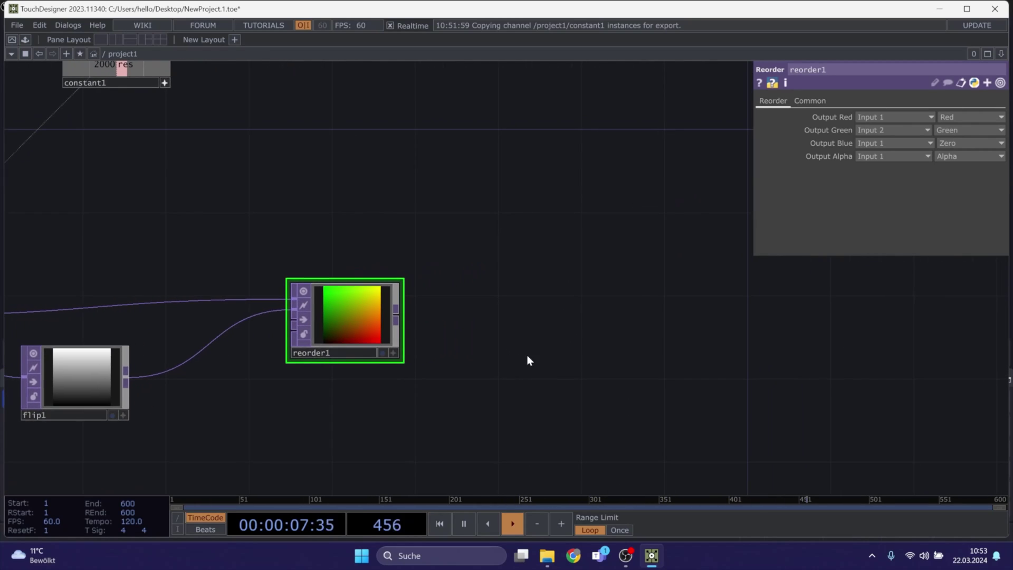
scroll(535, 351, down, 2)
scroll(623, 378, down, 3)
drag(686, 364, 369, 378)
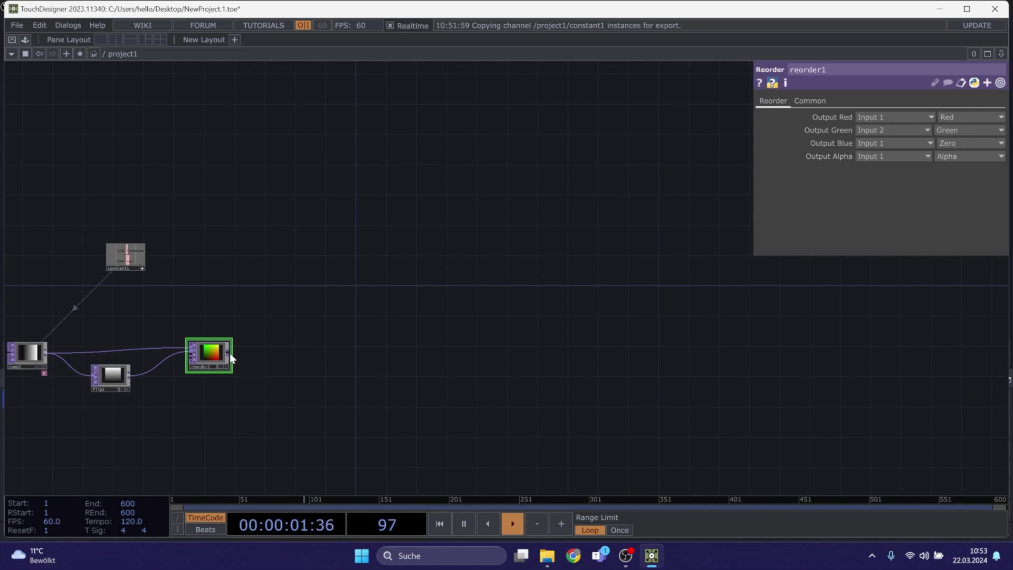
scroll(230, 353, up, 3)
scroll(390, 338, down, 4)
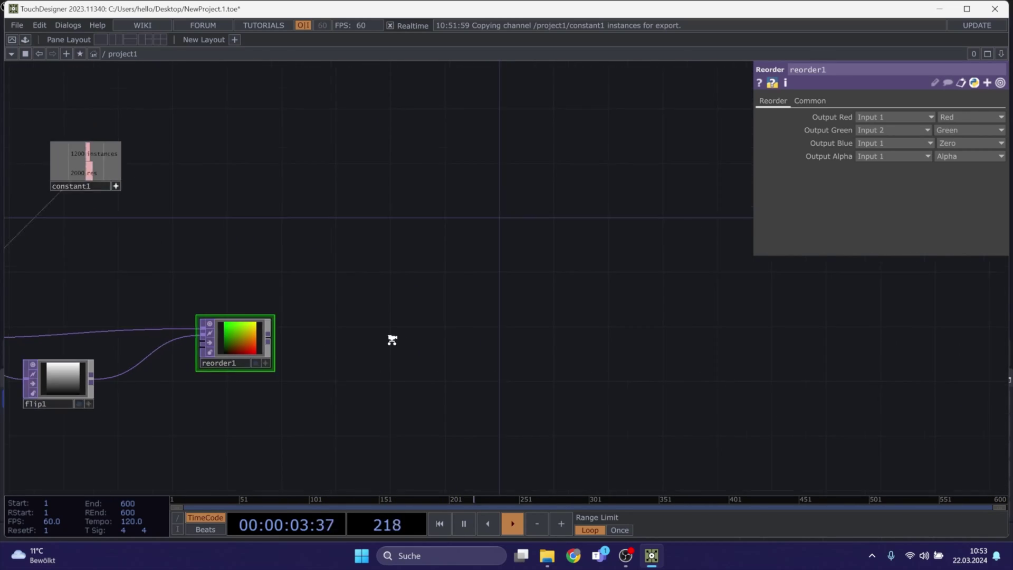
drag(467, 345, 410, 378)
scroll(242, 373, up, 1)
click(248, 376)
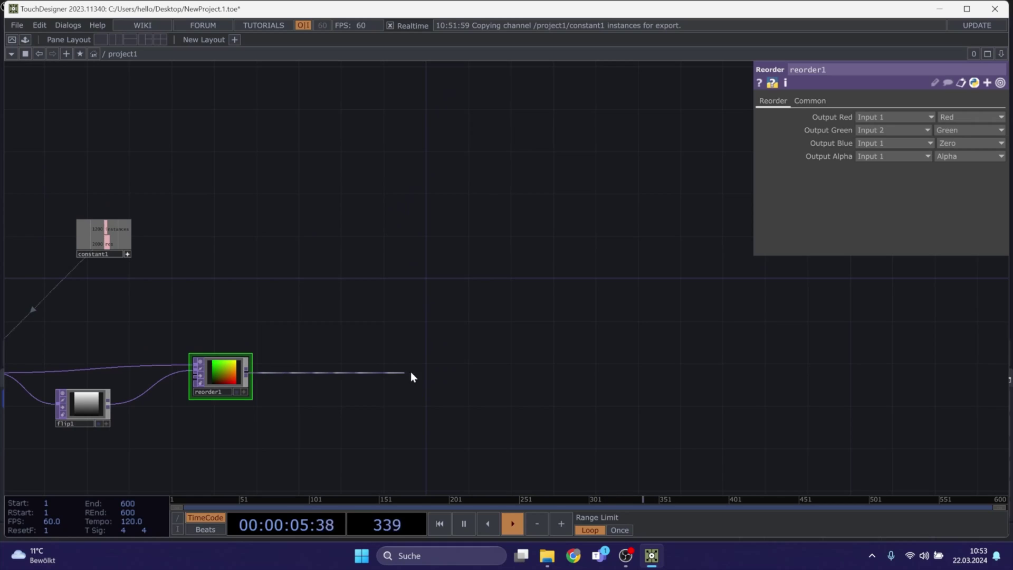
click(853, 373)
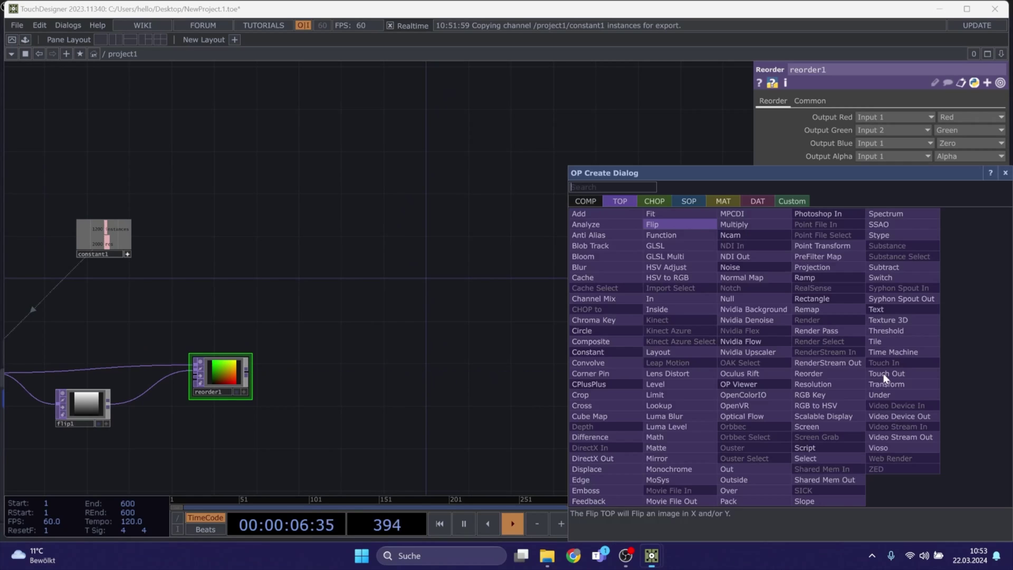
click(745, 299)
click(971, 371)
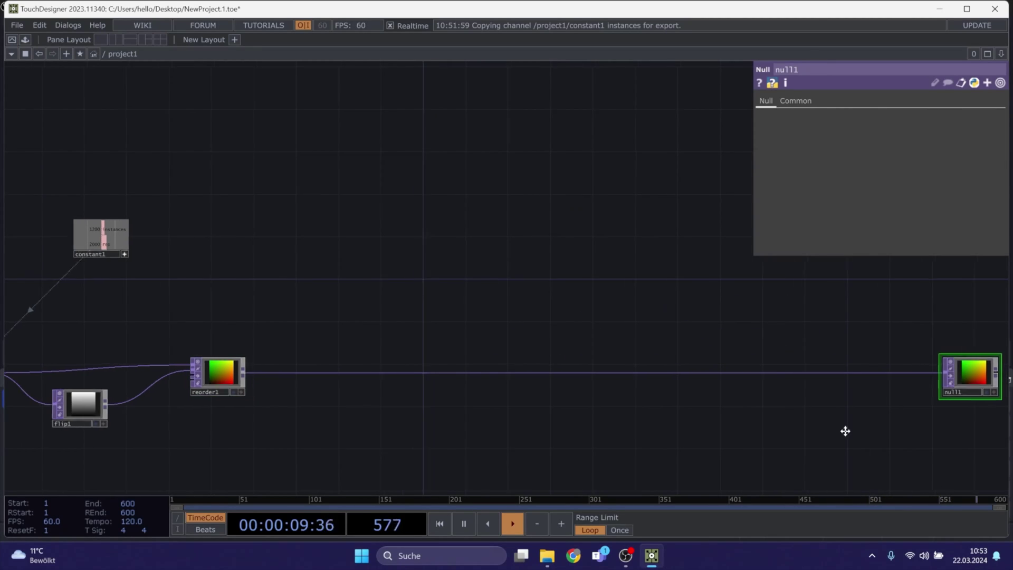
Add a Rectangle SOP in the empty area above the reorder-to-null chain
drag(513, 392, 354, 411)
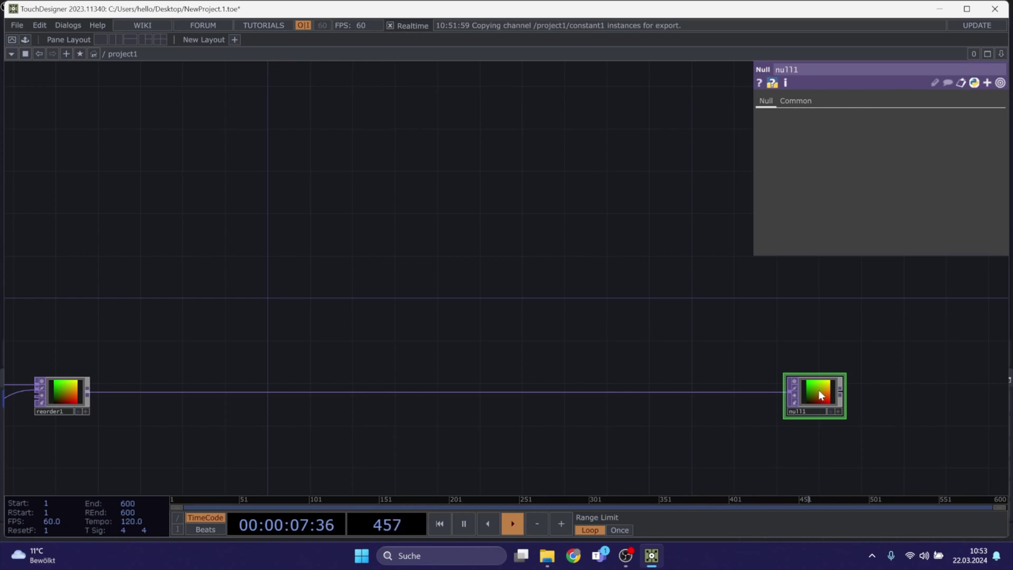
drag(134, 419, 347, 420)
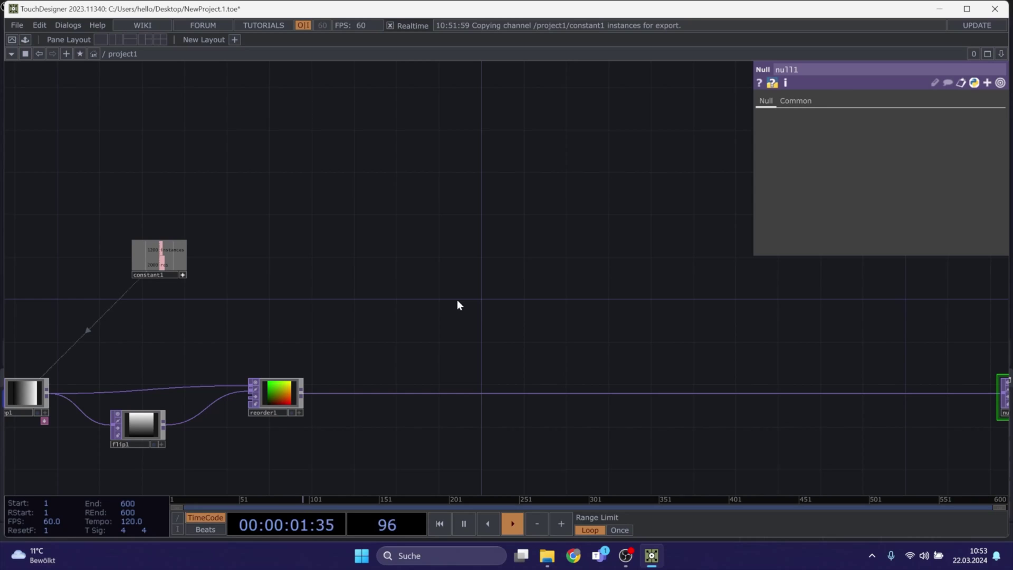
drag(591, 261, 446, 330)
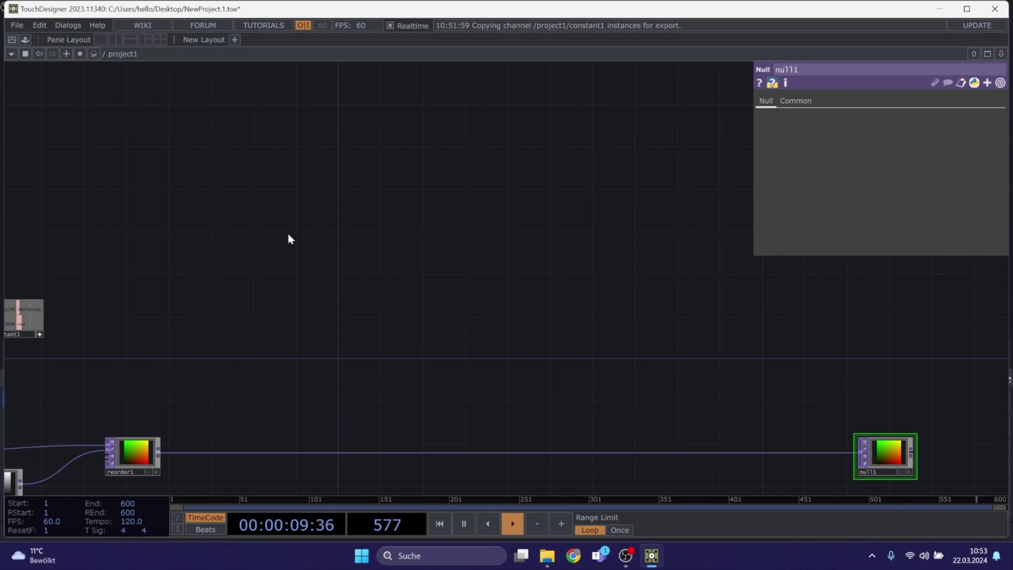
drag(260, 240, 309, 250)
key(Tab)
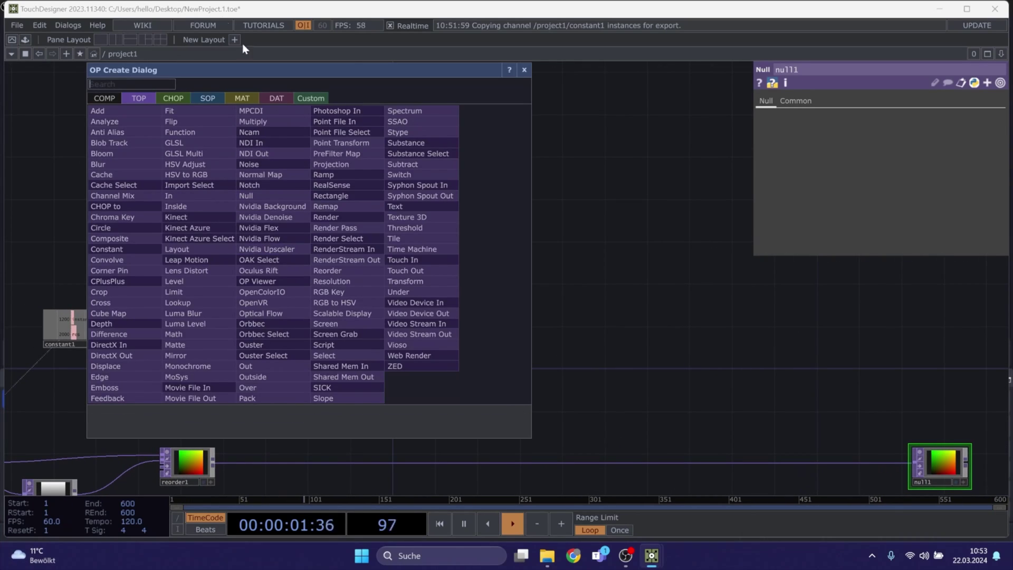
click(203, 98)
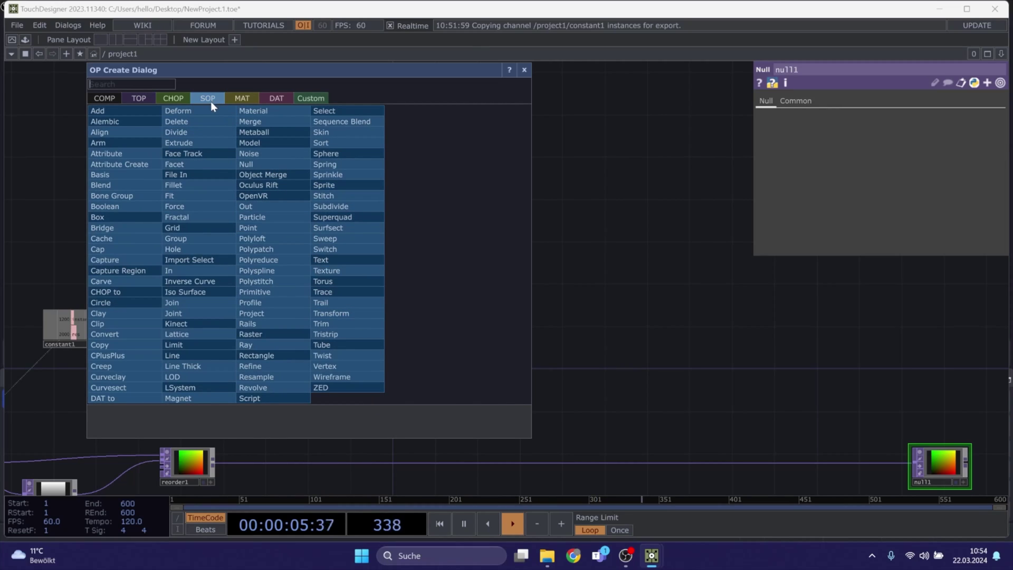
click(266, 361)
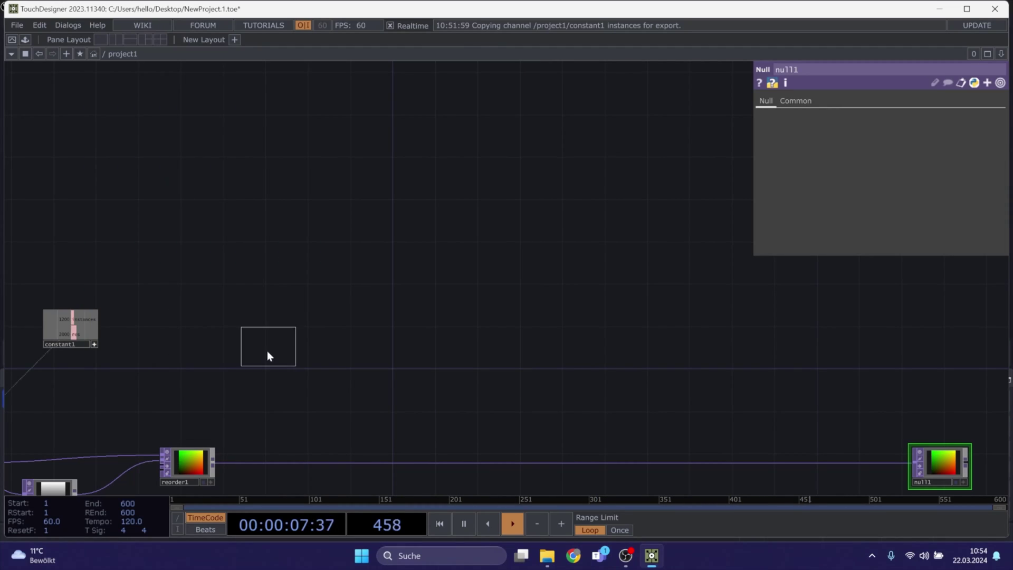
click(213, 248)
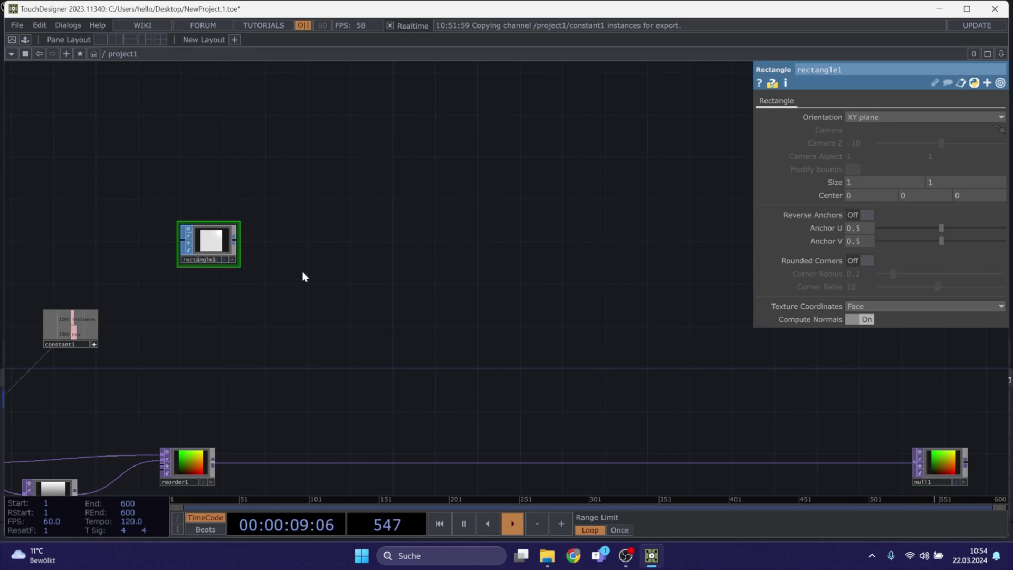
Append a Transform SOP to the rectangle, level with it, and set its Uniform Scale to 0.001
click(232, 244)
click(282, 238)
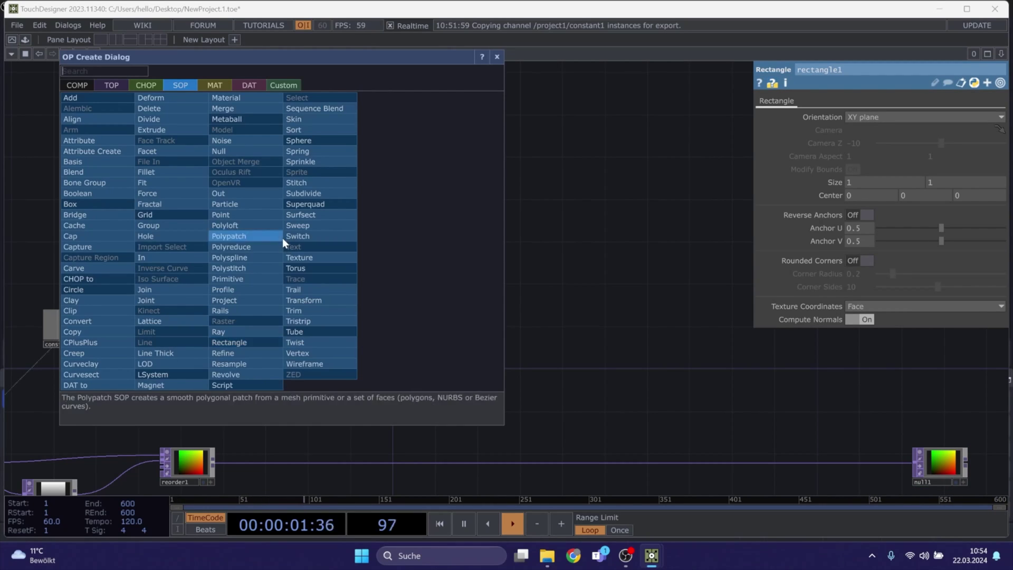
click(302, 301)
click(280, 254)
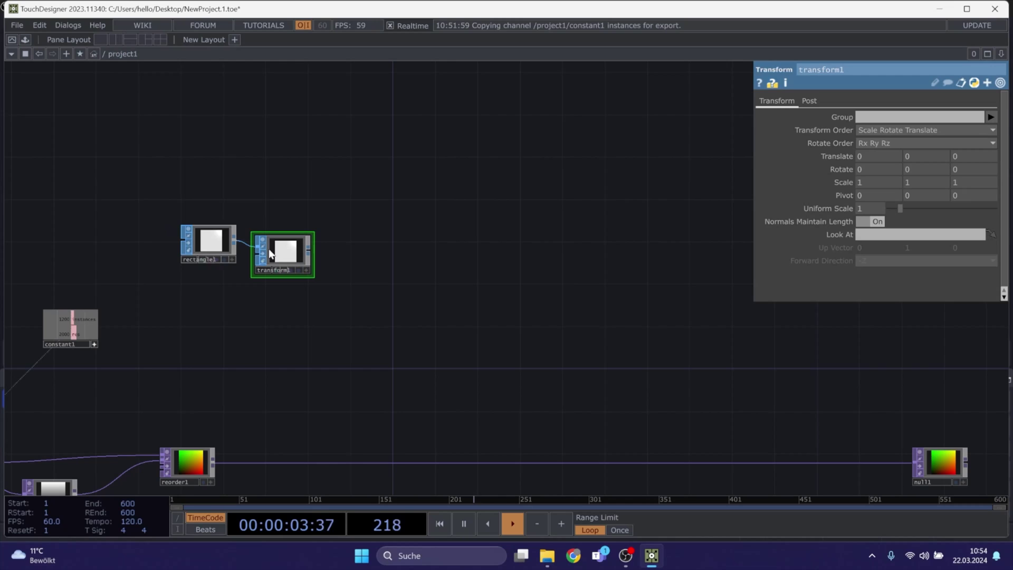
drag(285, 256, 285, 245)
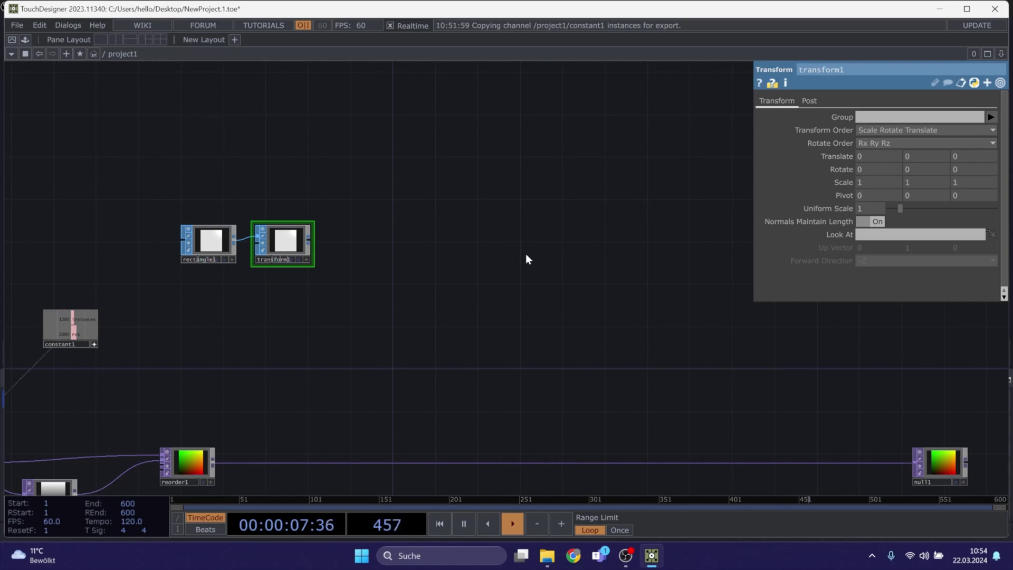
drag(898, 209, 832, 215)
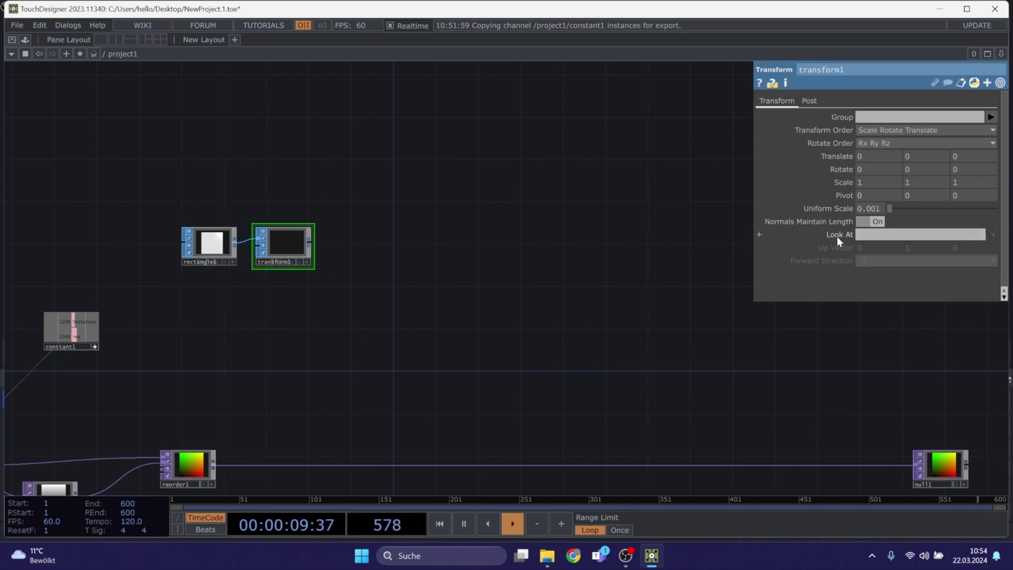
Connect a Null SOP to the transform's output, placed directly beside it
click(310, 244)
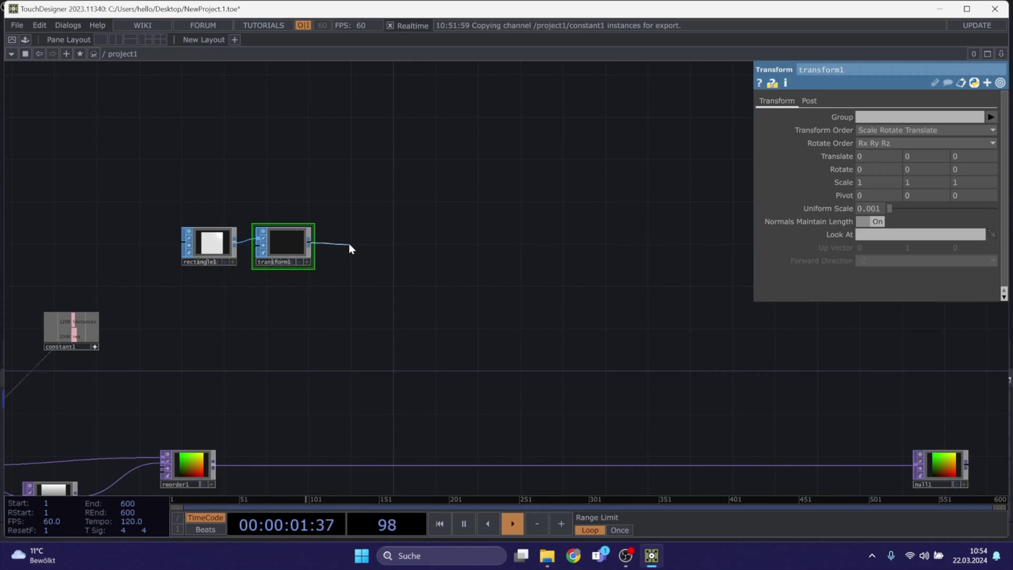
click(354, 244)
click(291, 158)
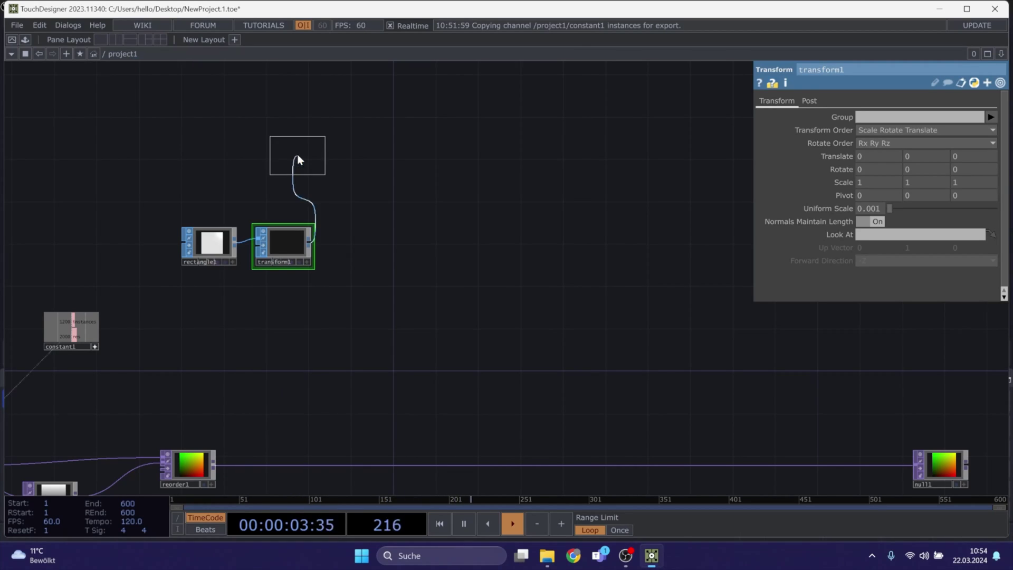
click(361, 245)
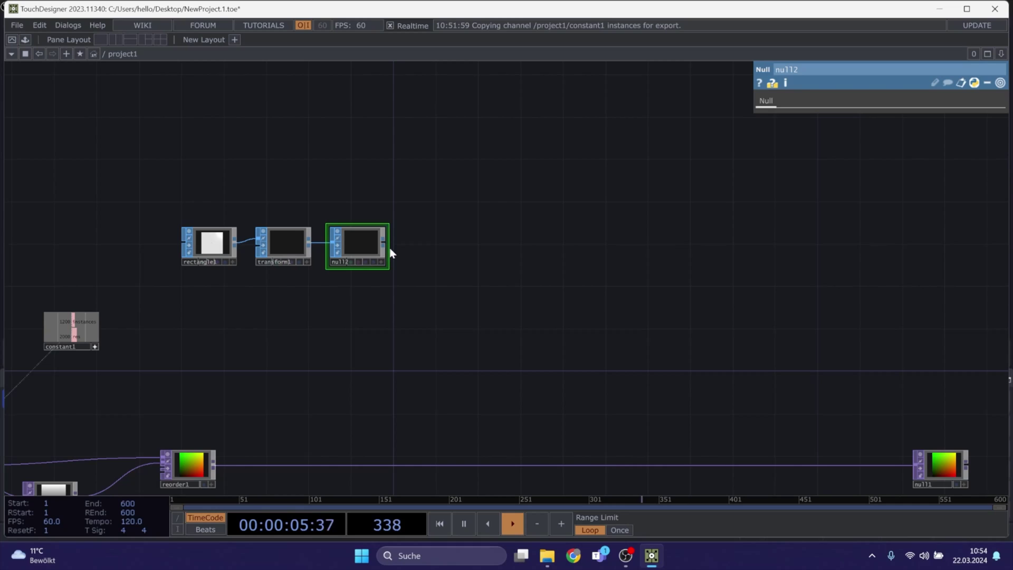
Create a Geometry COMP from the Null SOP's output and shift the null slightly upward
click(384, 244)
click(470, 205)
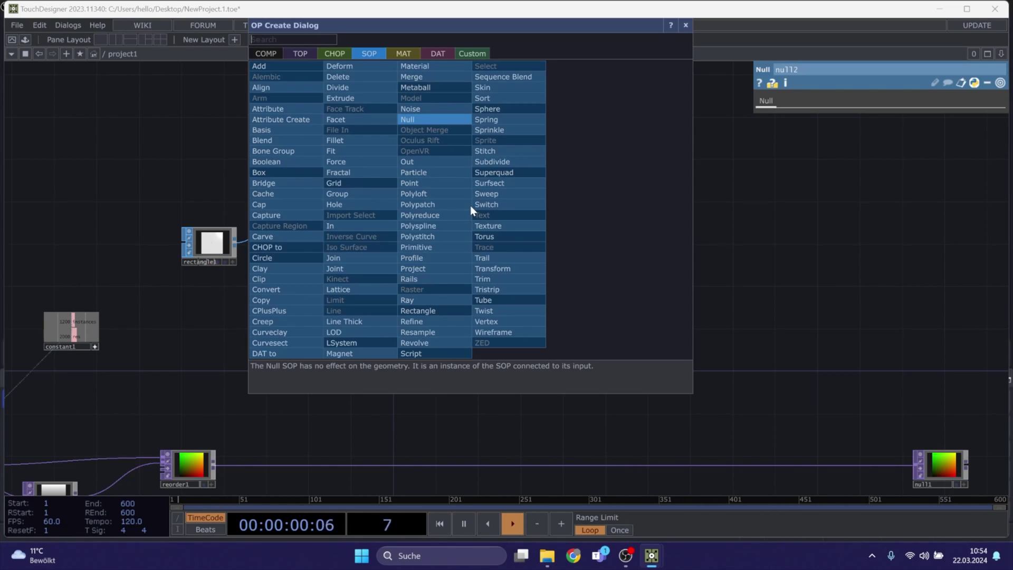
click(269, 52)
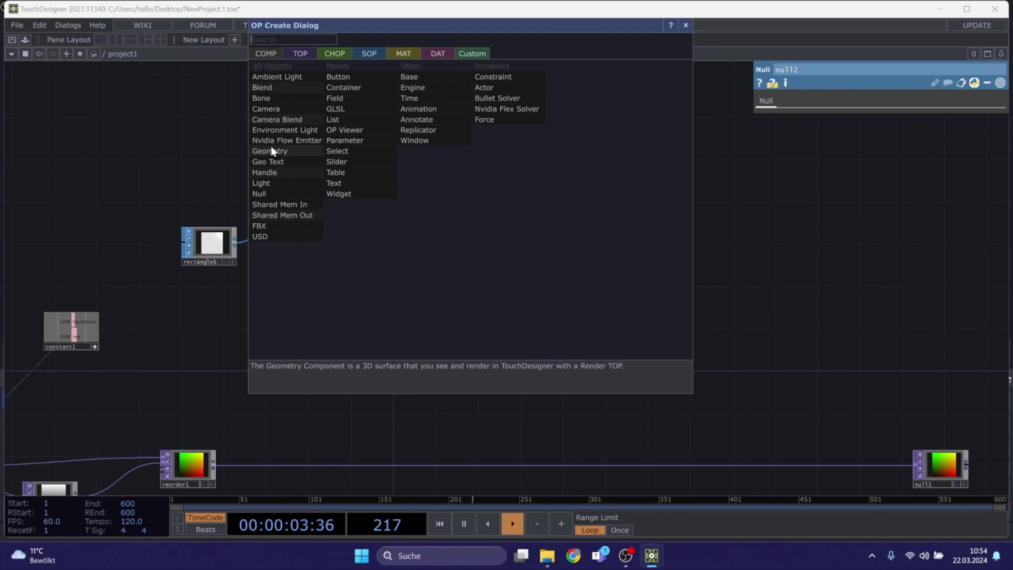
key(Escape)
click(478, 242)
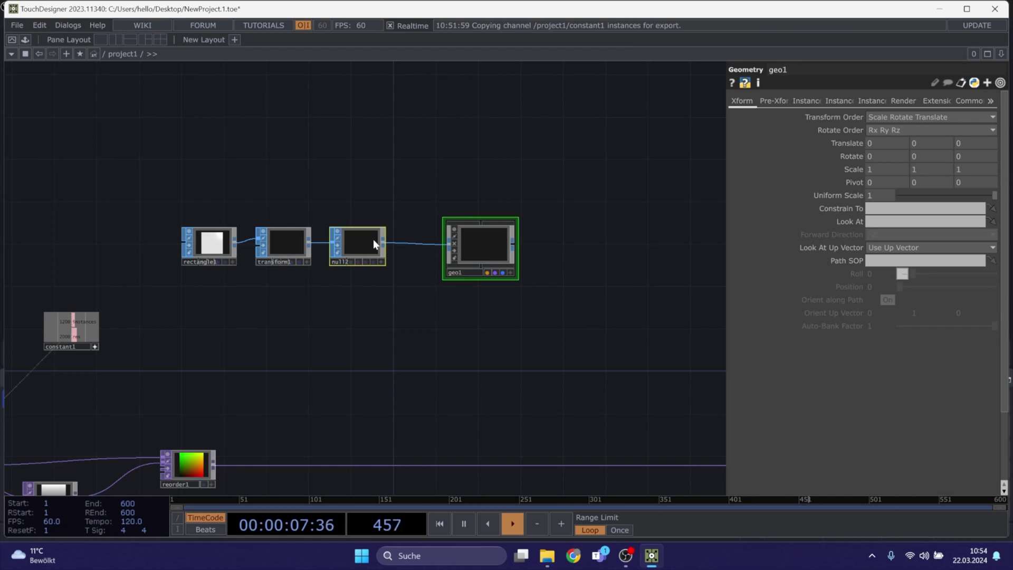
drag(471, 240, 471, 228)
Try wiring the Null SOP into a separately created Geometry COMP below the first one, and delete that component
click(426, 321)
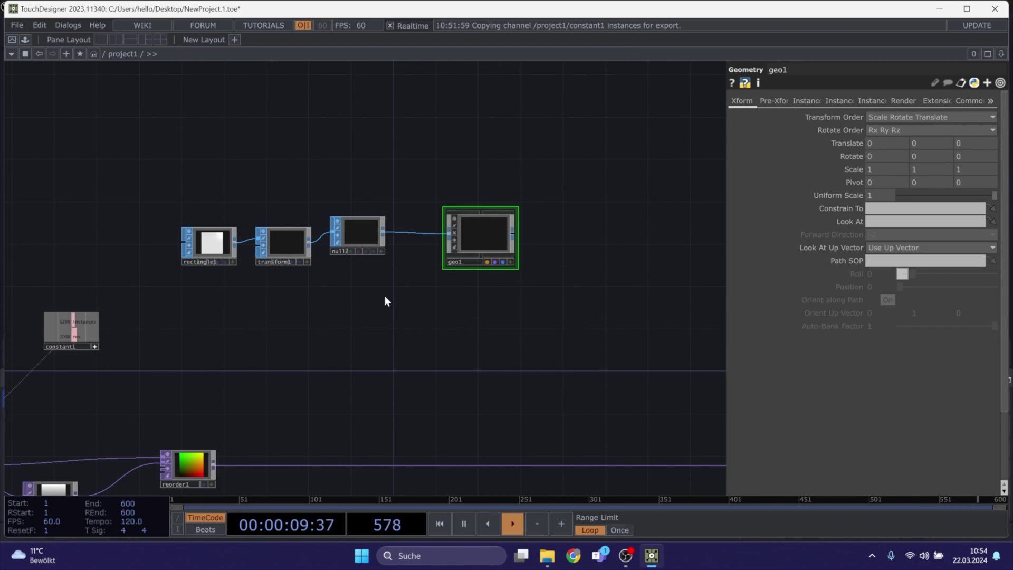
key(Tab)
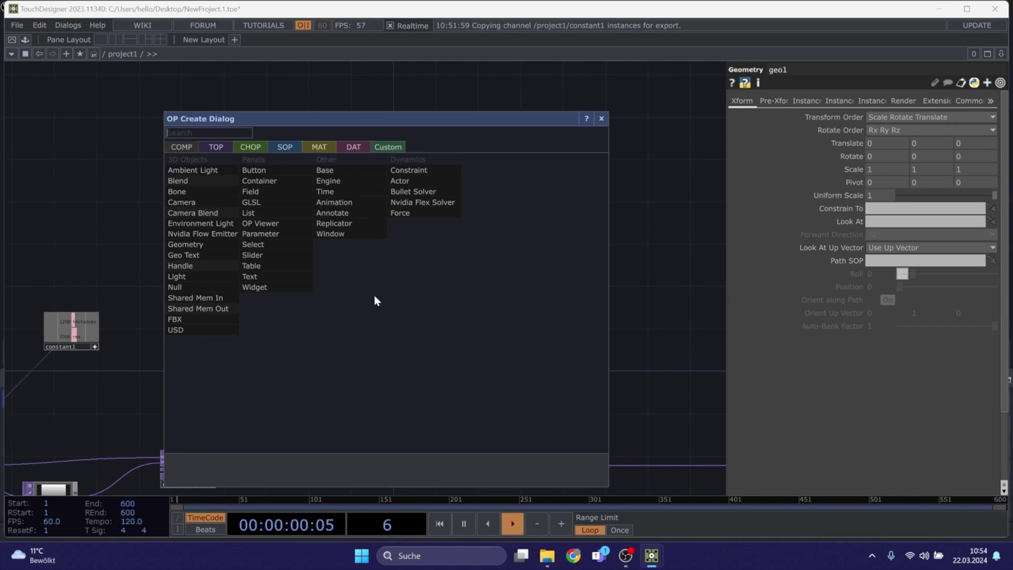
click(185, 244)
click(457, 330)
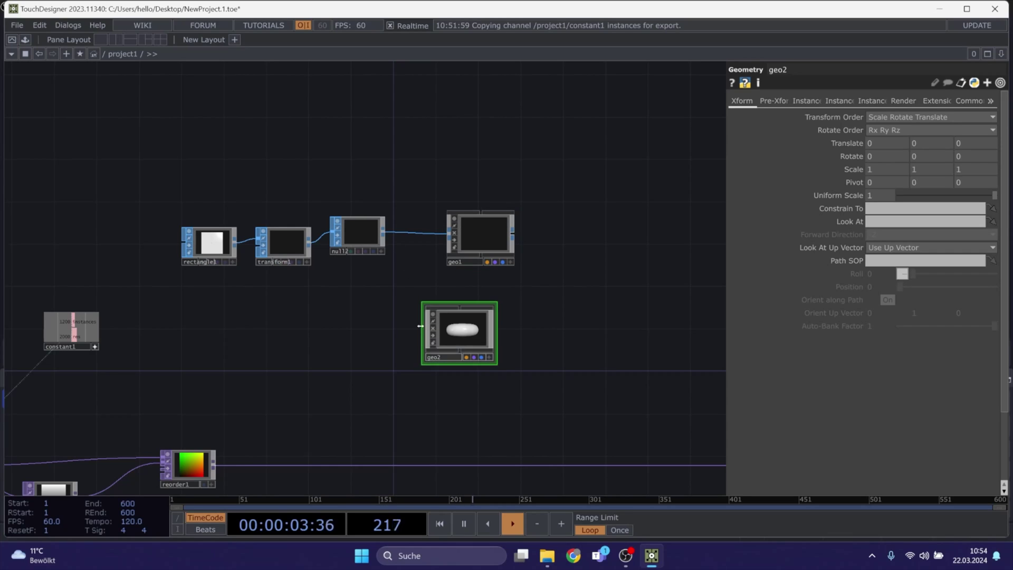
click(383, 232)
click(410, 328)
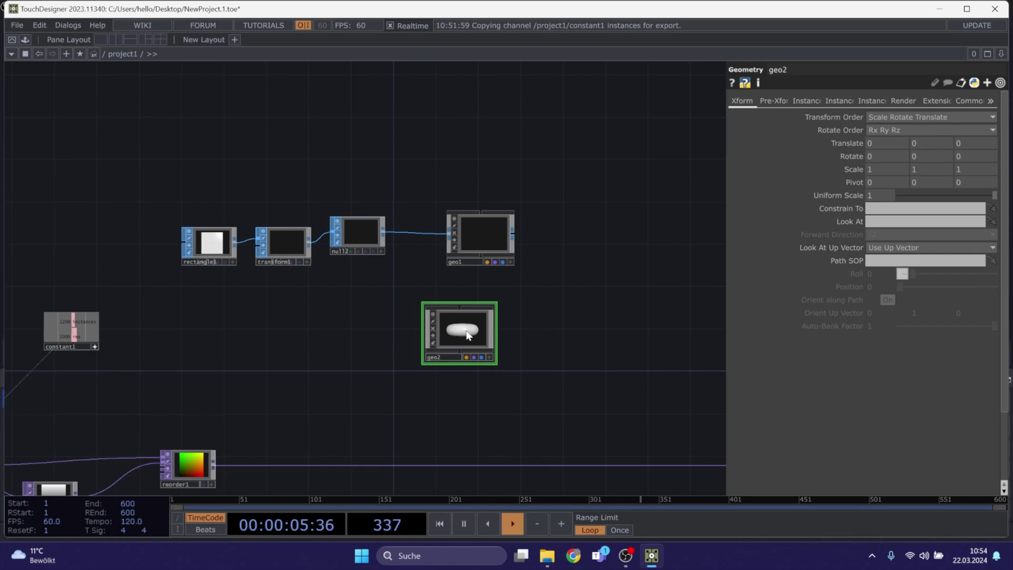
key(Delete)
Branch a second Geometry COMP off the Null SOP's output and delete it again
click(386, 233)
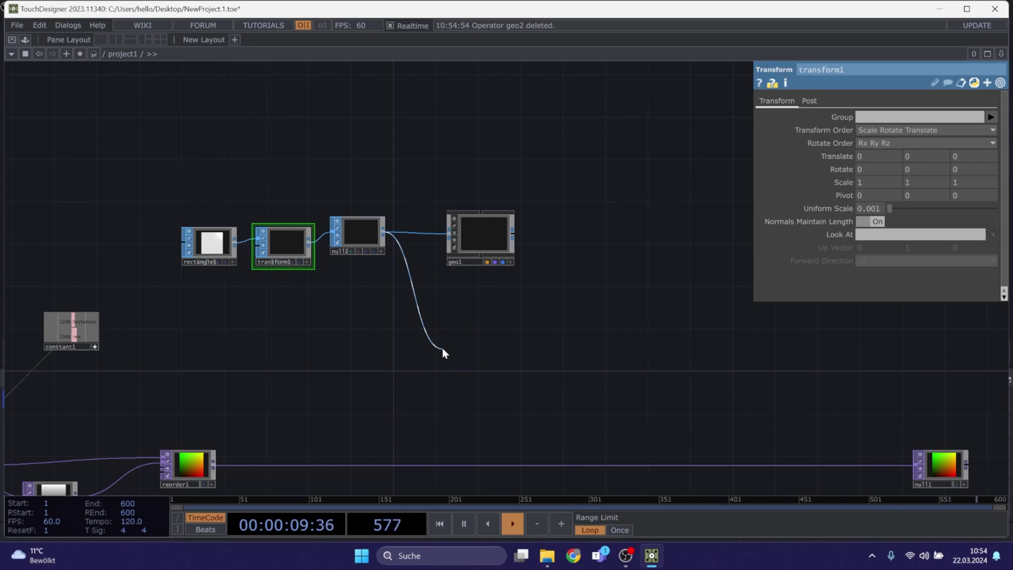
click(442, 349)
click(254, 197)
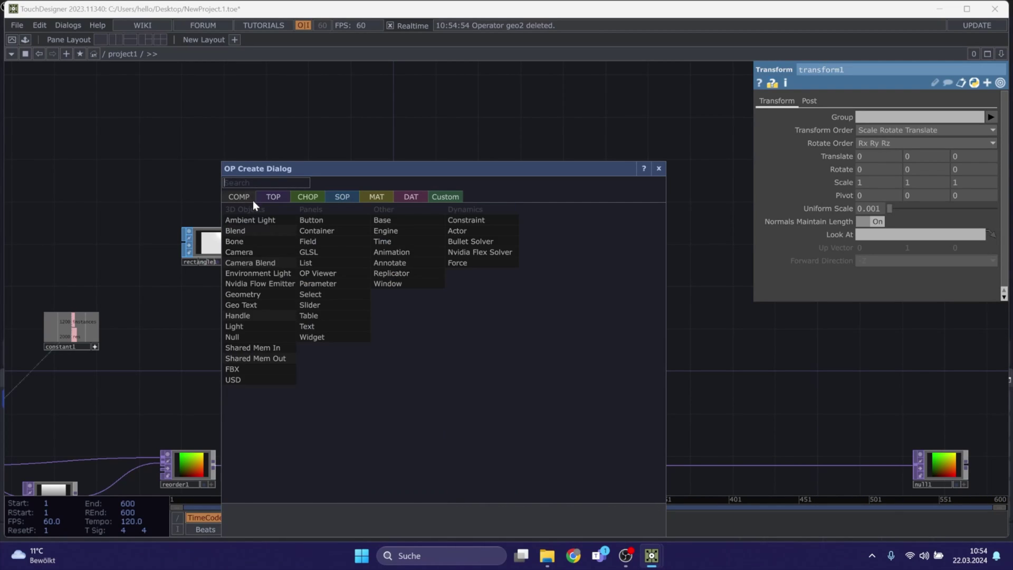
click(261, 296)
click(444, 312)
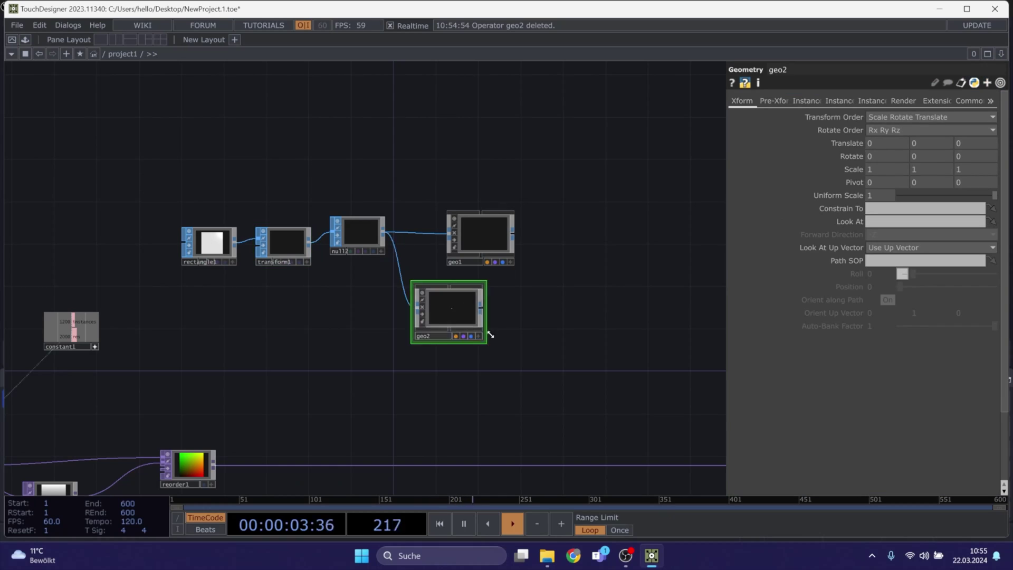
key(Delete)
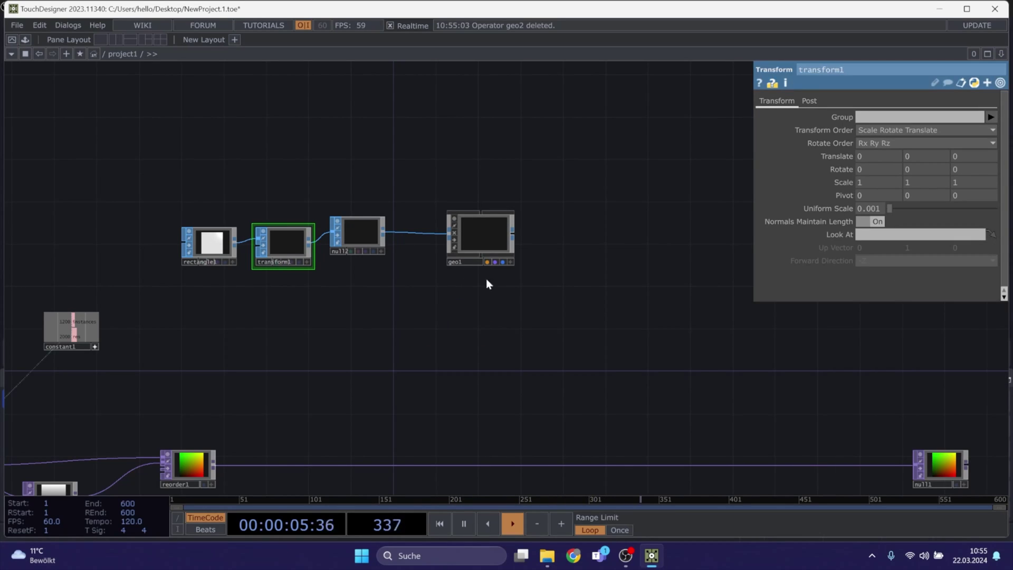
Level the Null SOP and the Geometry COMP with the rectangle and transform, closing up the gap before the geometry
drag(356, 237, 366, 248)
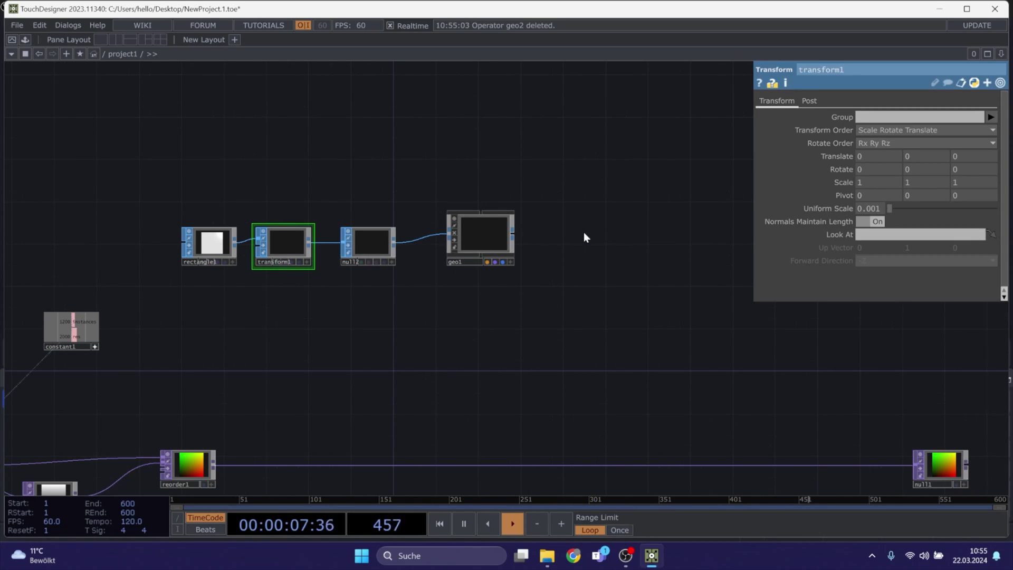
drag(486, 243, 478, 246)
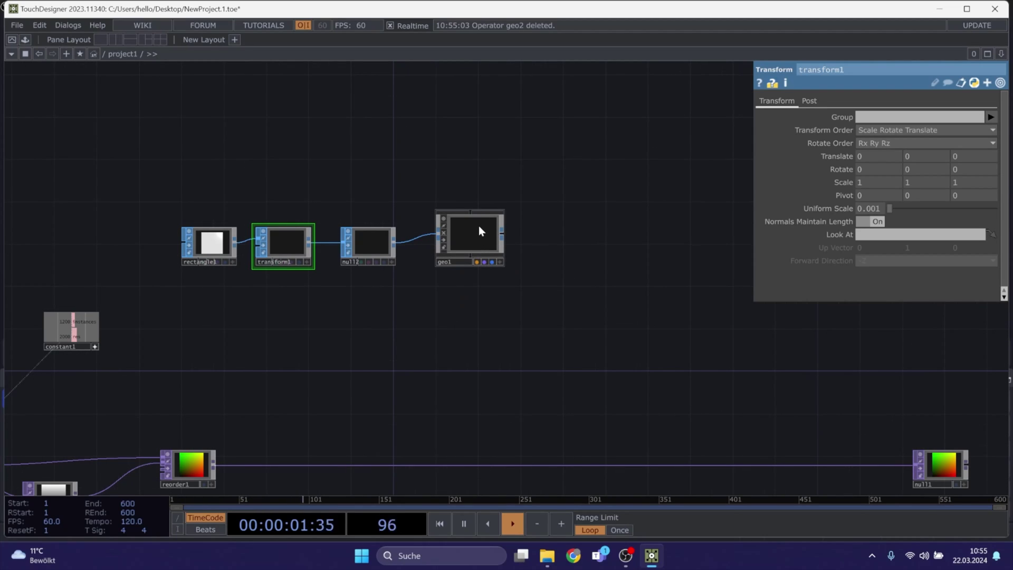
drag(470, 233, 463, 243)
Add a Camera COMP above and slightly beyond the Geometry COMP
drag(601, 262, 495, 280)
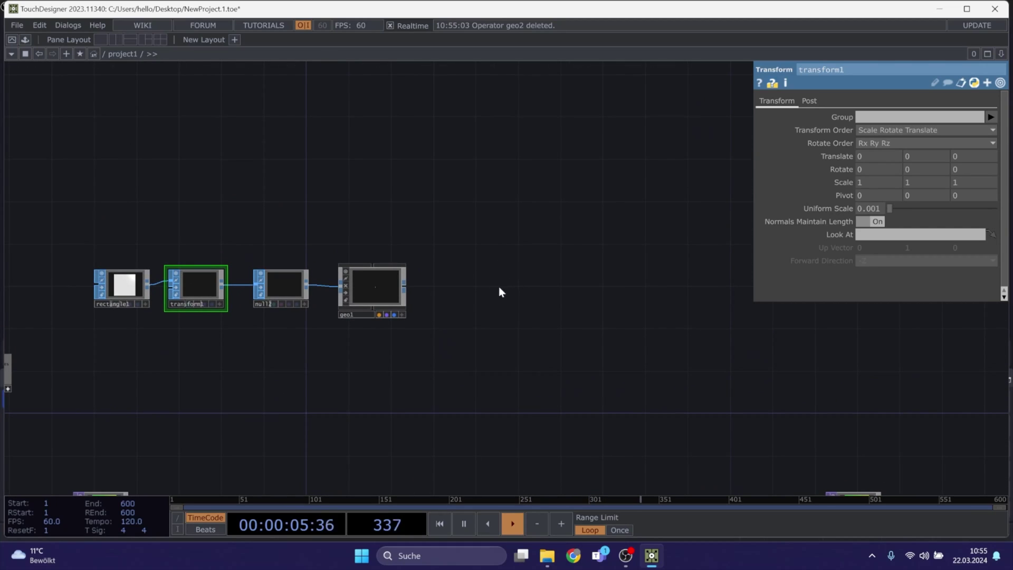
key(Tab)
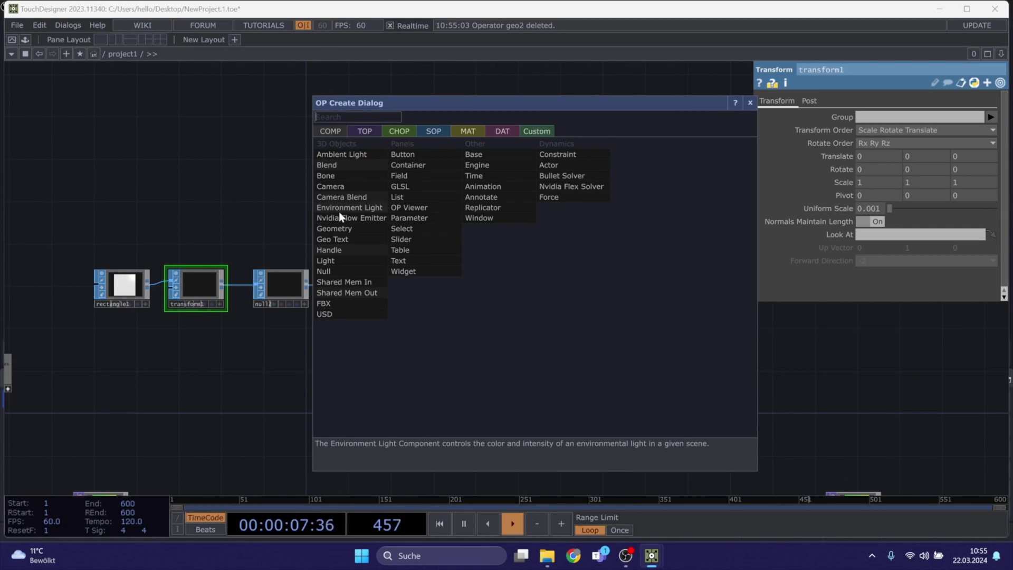
click(332, 187)
click(446, 200)
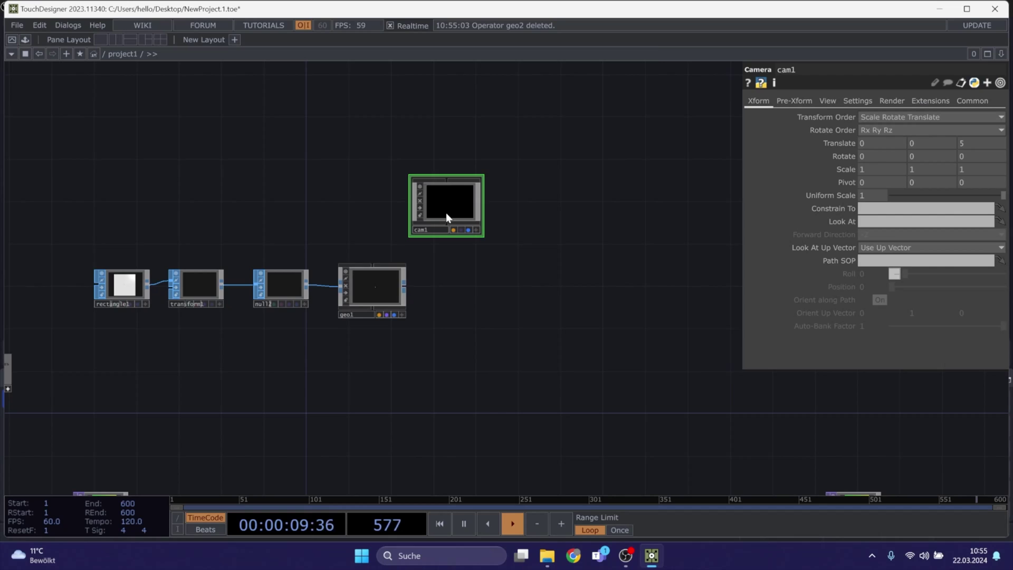
Add a Constant MAT above the Geometry COMP and assign it as the geometry's Material parameter
key(Tab)
click(368, 61)
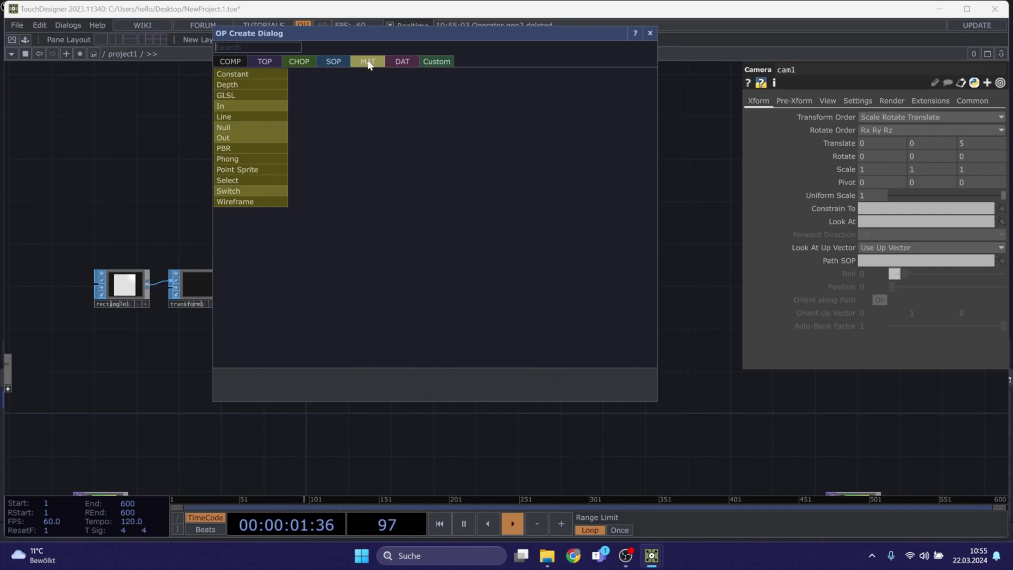
click(236, 75)
click(351, 203)
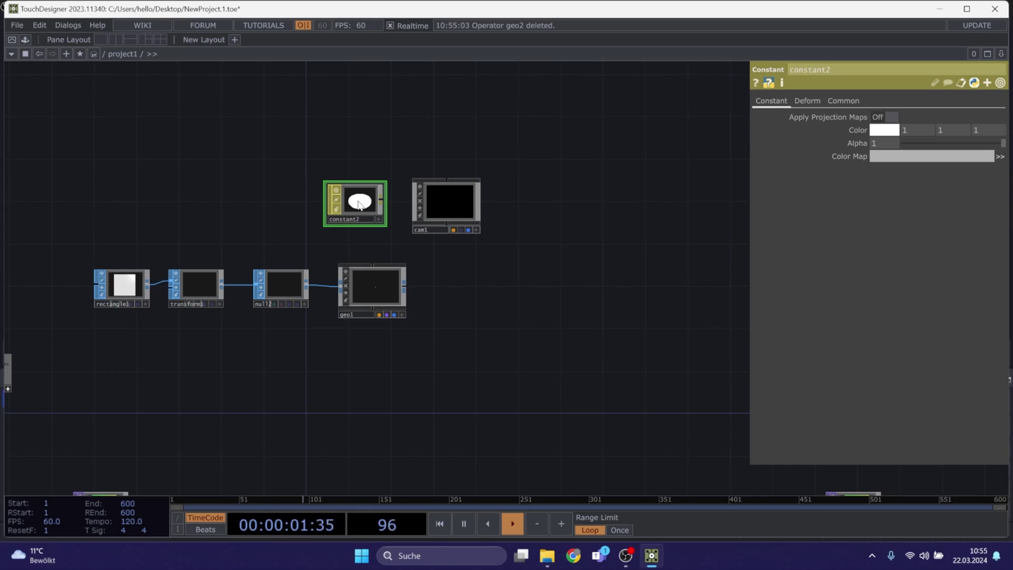
drag(357, 204, 360, 259)
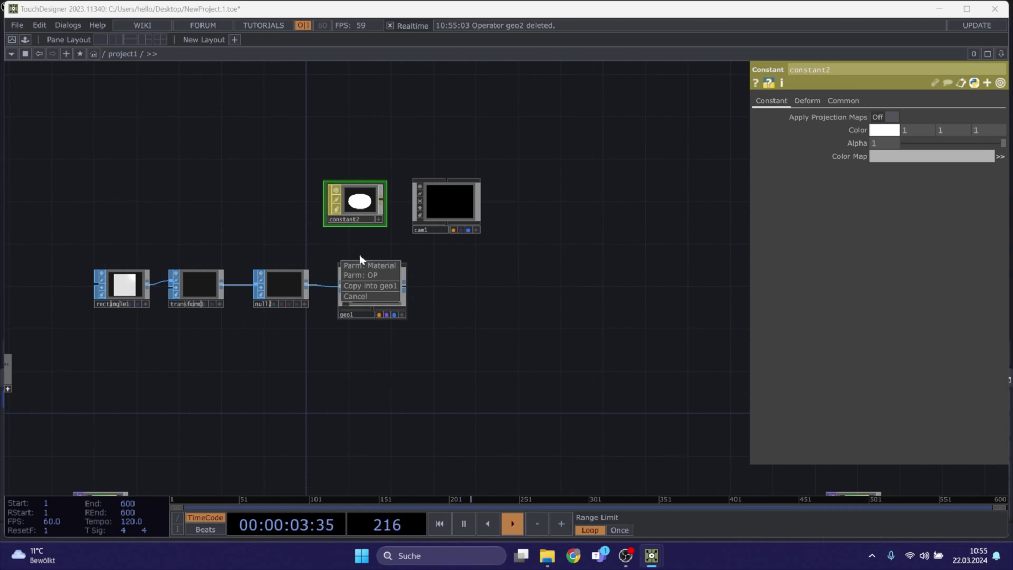
click(368, 267)
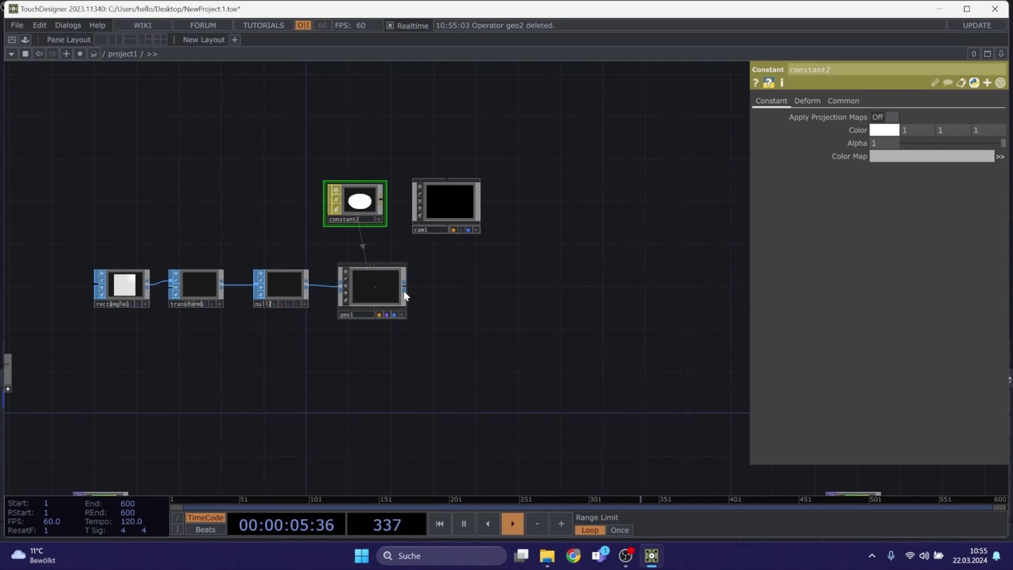
drag(484, 330, 380, 272)
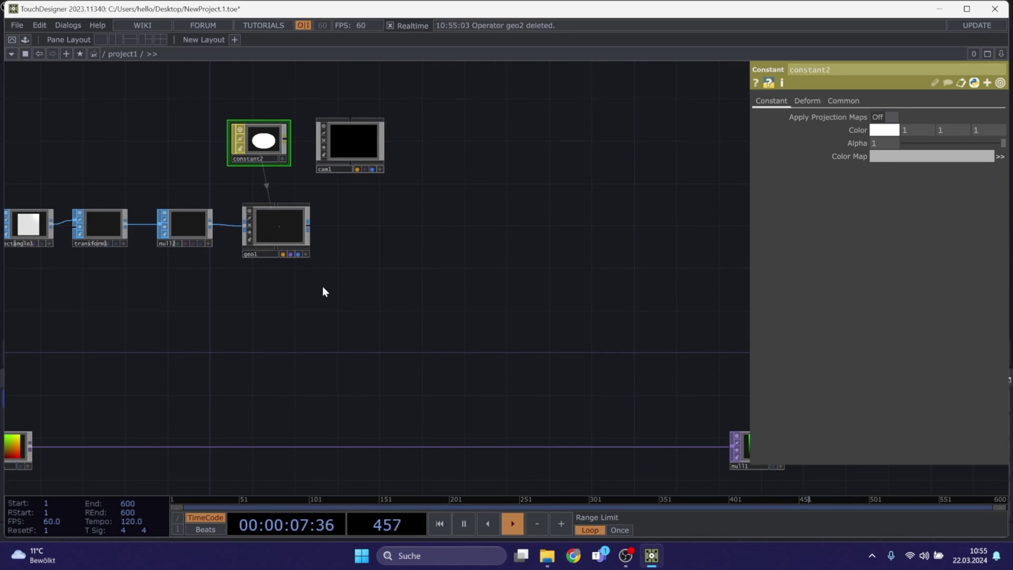
Add a Render TOP just beyond the Geometry COMP, level with it and below the Camera COMP
key(Tab)
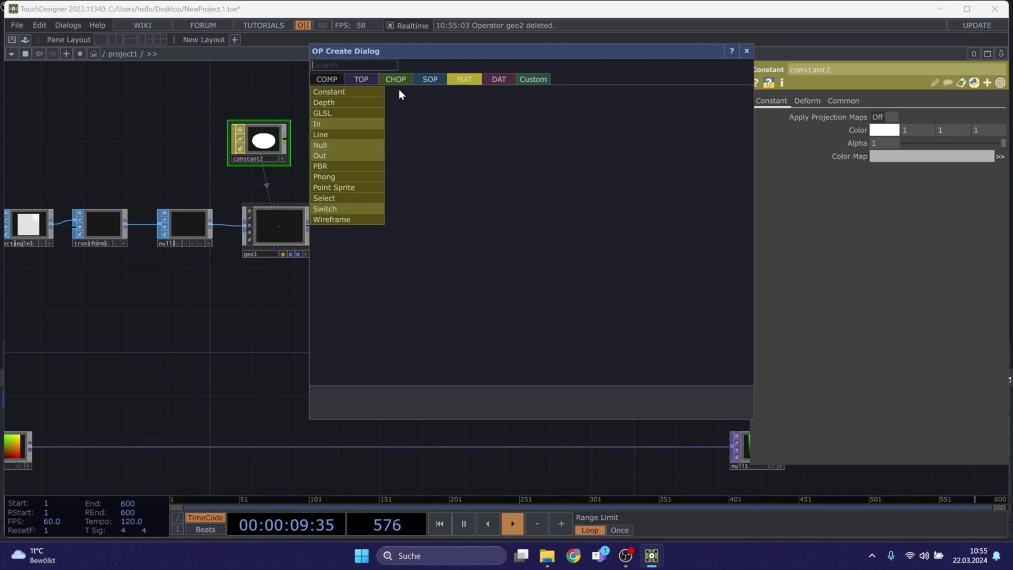
click(356, 82)
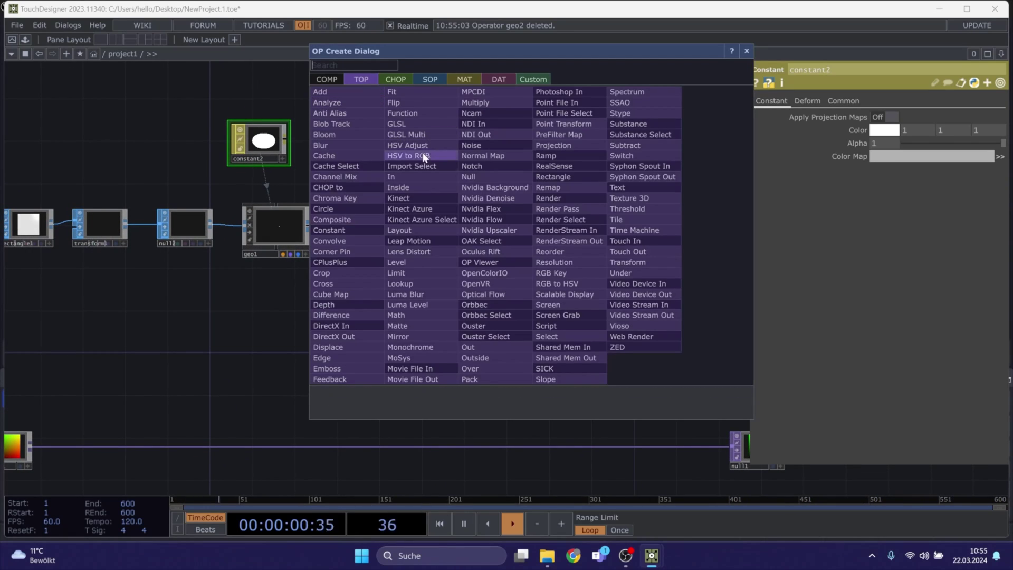
click(547, 198)
click(388, 230)
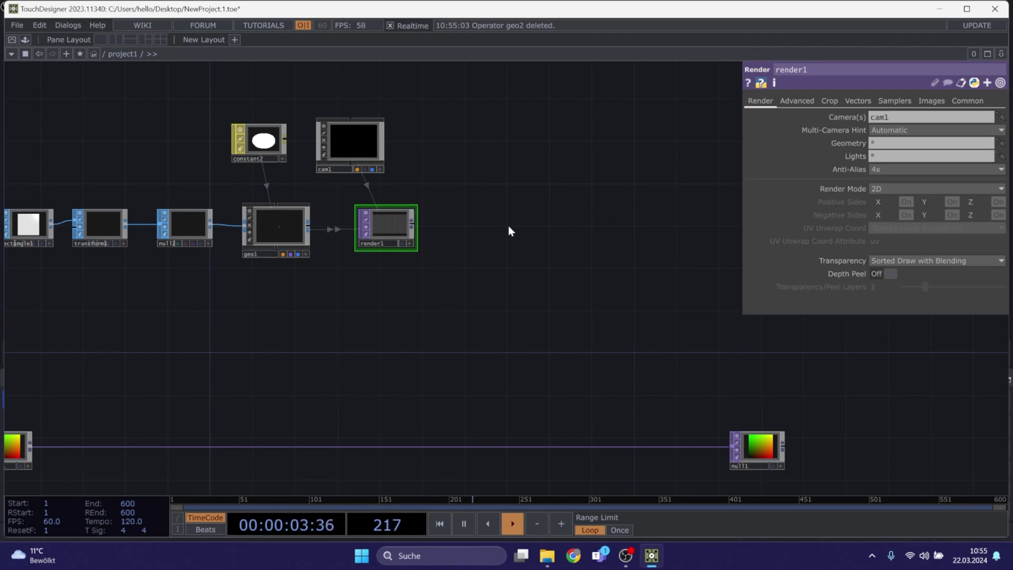
Connect a Null TOP well beyond the Render TOP, align it with the chain, and display it as the network background
drag(413, 226, 658, 228)
click(602, 174)
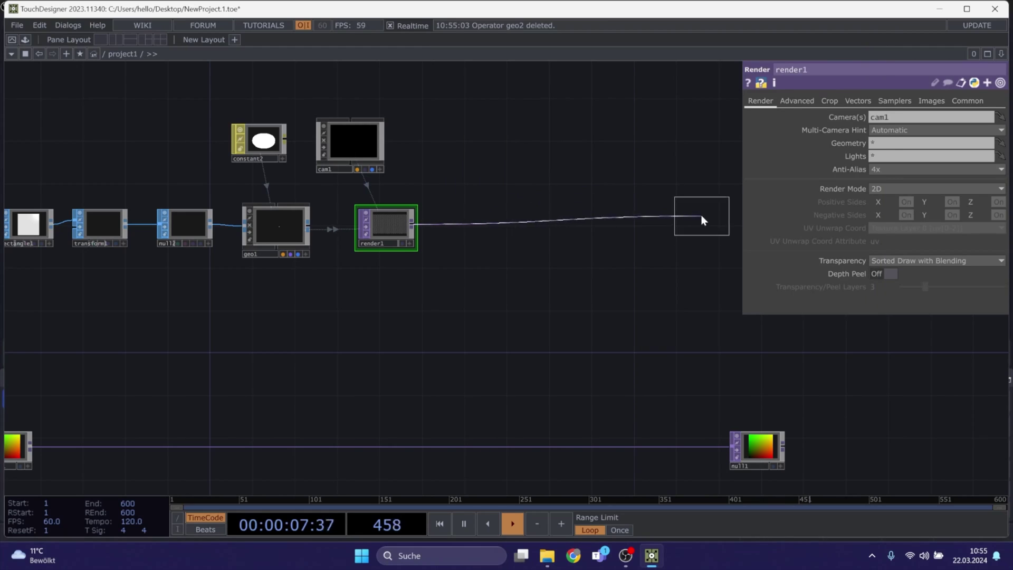
click(713, 229)
drag(711, 229, 721, 229)
drag(651, 321, 541, 354)
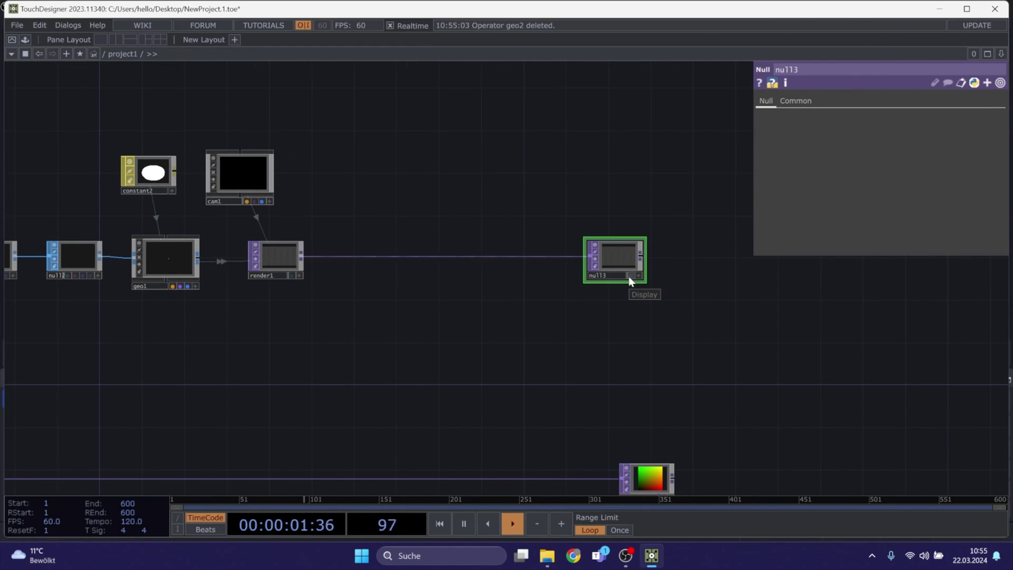
click(631, 275)
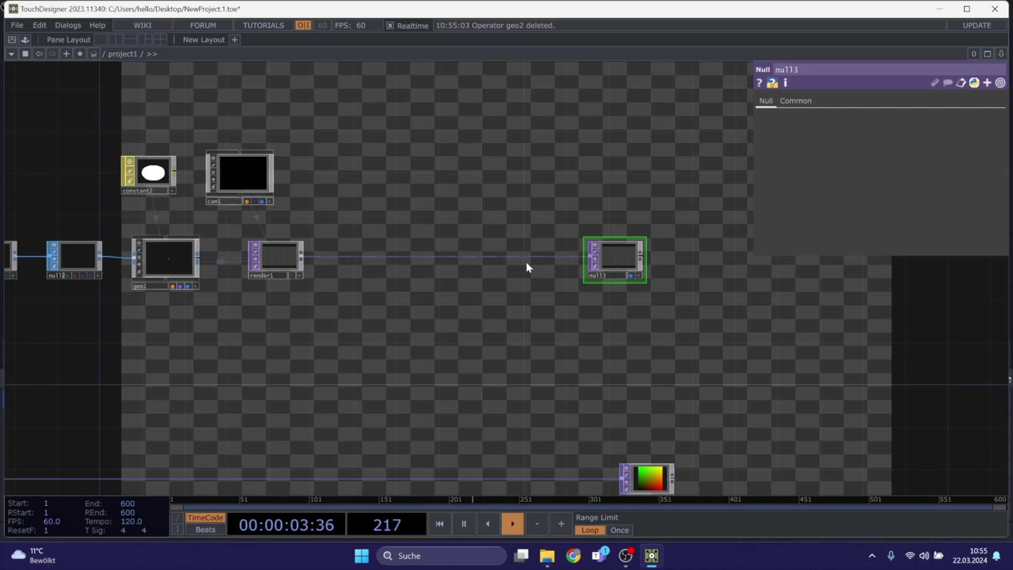
Insert an RGB Key TOP into the wire between the Render TOP and its Null TOP
right_click(539, 255)
click(551, 249)
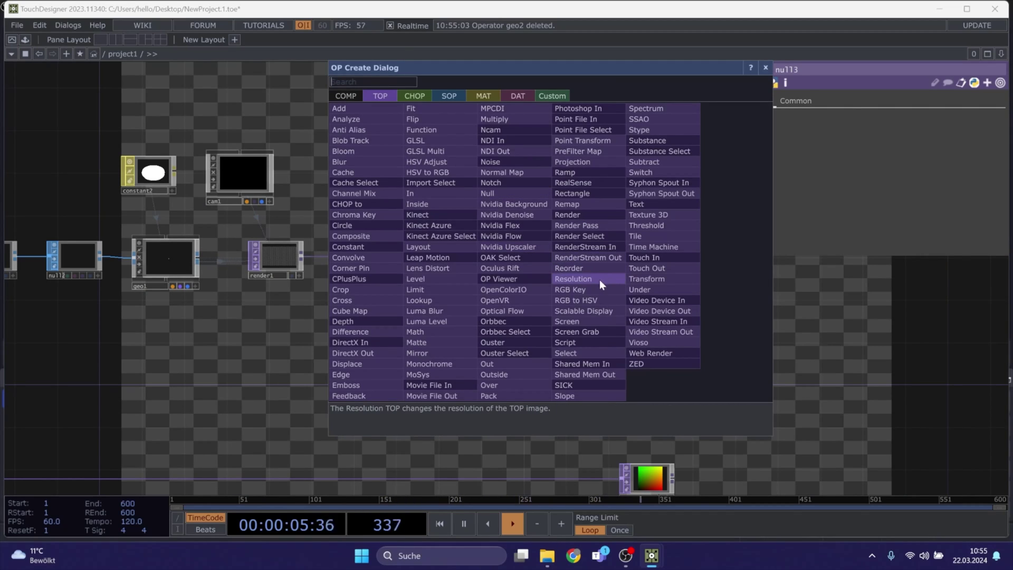
click(591, 288)
click(552, 258)
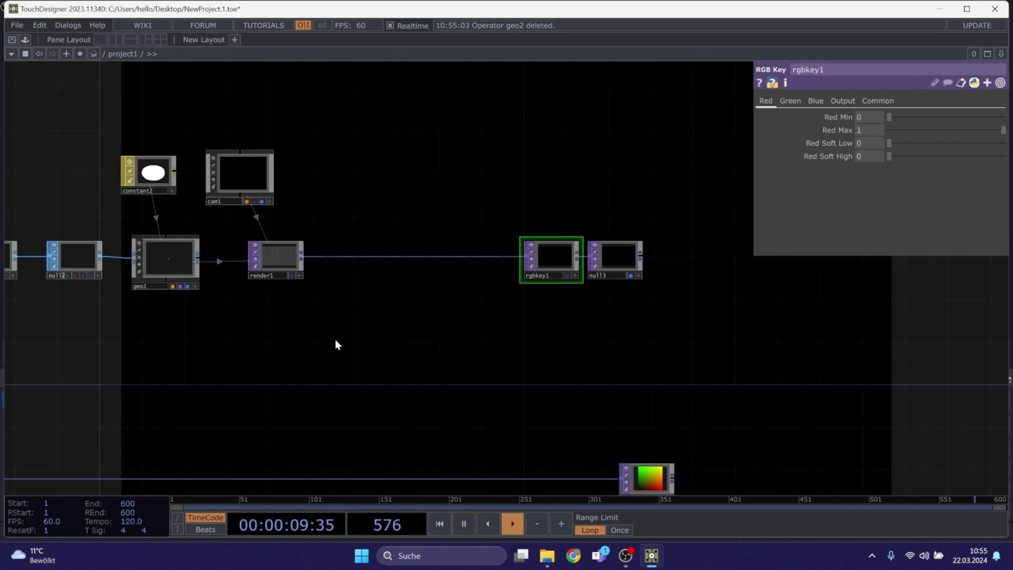
Toggle the Transform SOP's bypass on and off to compare the render with and without the scaling
drag(283, 331, 462, 291)
click(137, 194)
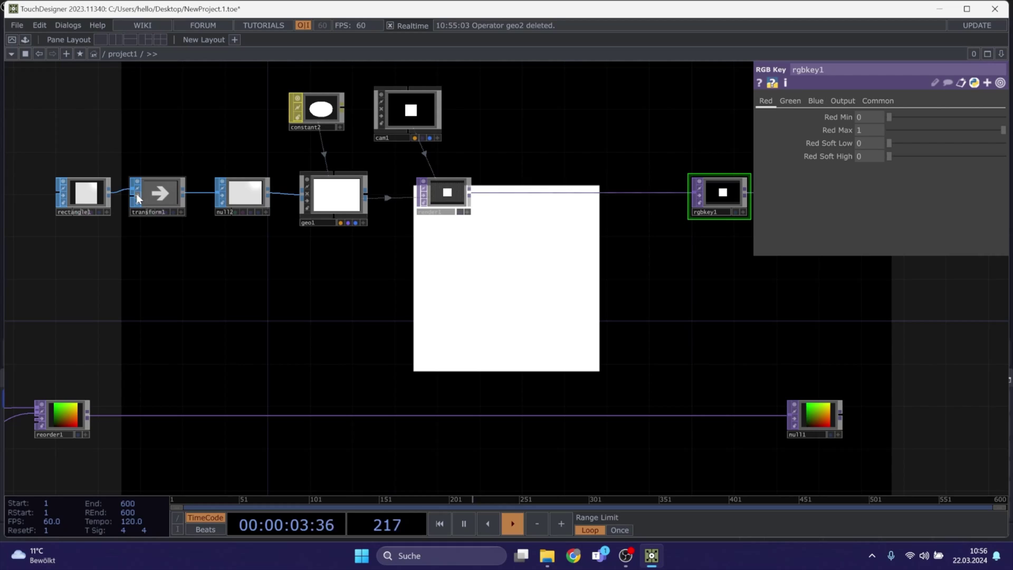
click(137, 195)
click(137, 196)
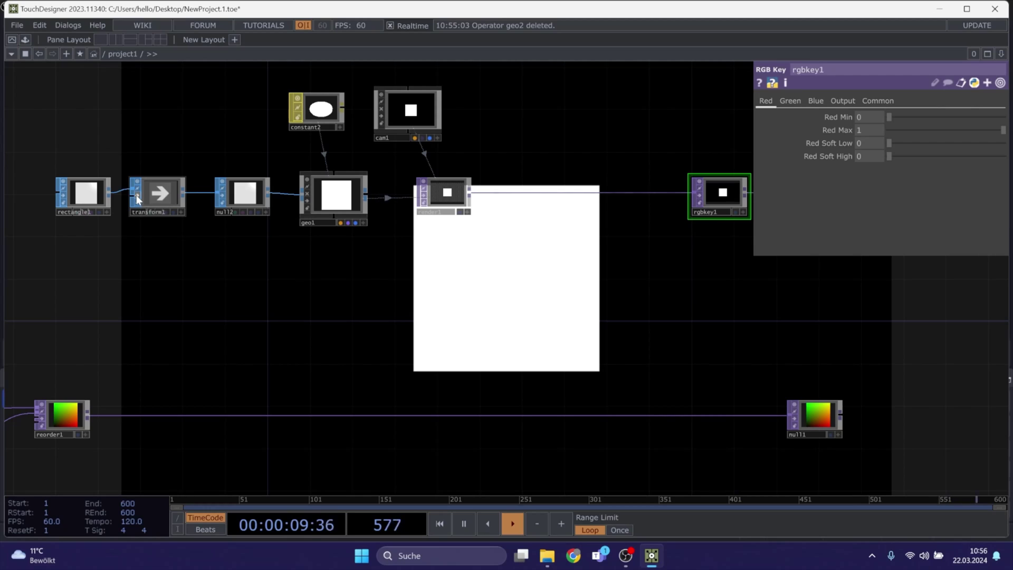
click(136, 196)
click(137, 195)
click(136, 195)
click(136, 196)
click(136, 197)
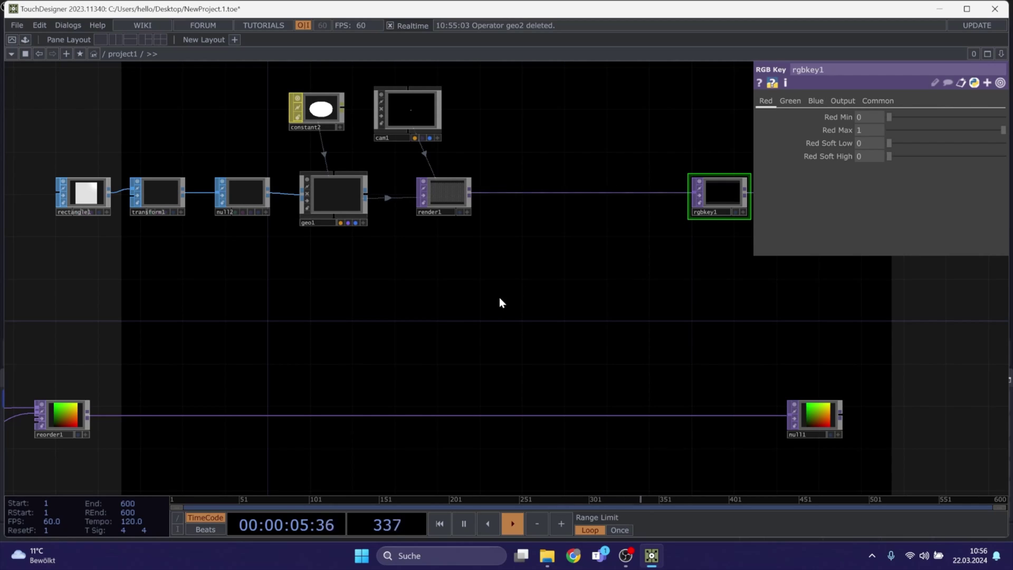
Move the rectangle-to-render chain with its material and camera along so the Geometry COMP sits above the texture chain's Null TOP
drag(333, 319, 366, 332)
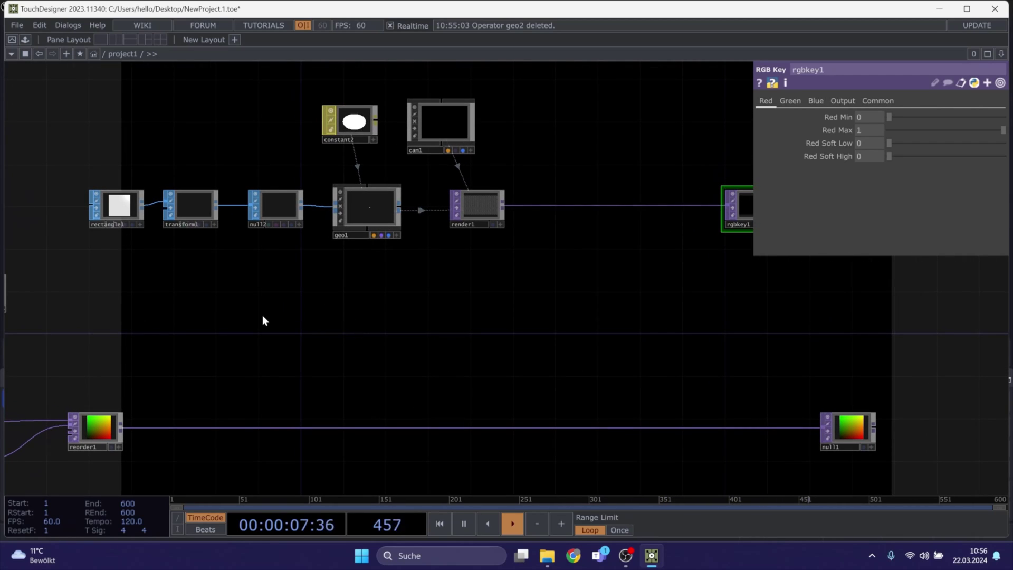
drag(263, 316, 280, 295)
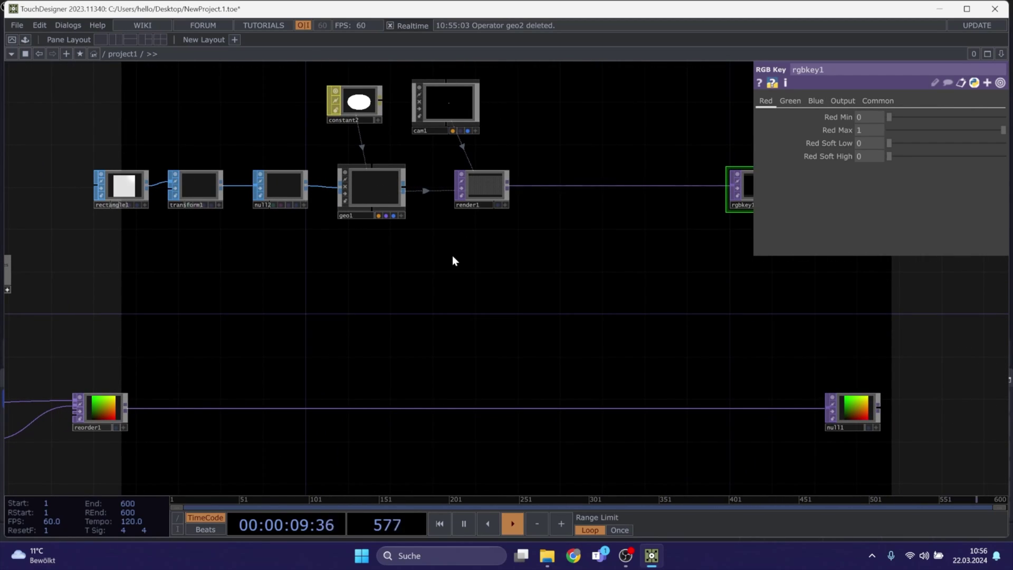
scroll(347, 270, down, 3)
drag(671, 274, 93, 145)
key(ctrl+c)
key(ctrl+v)
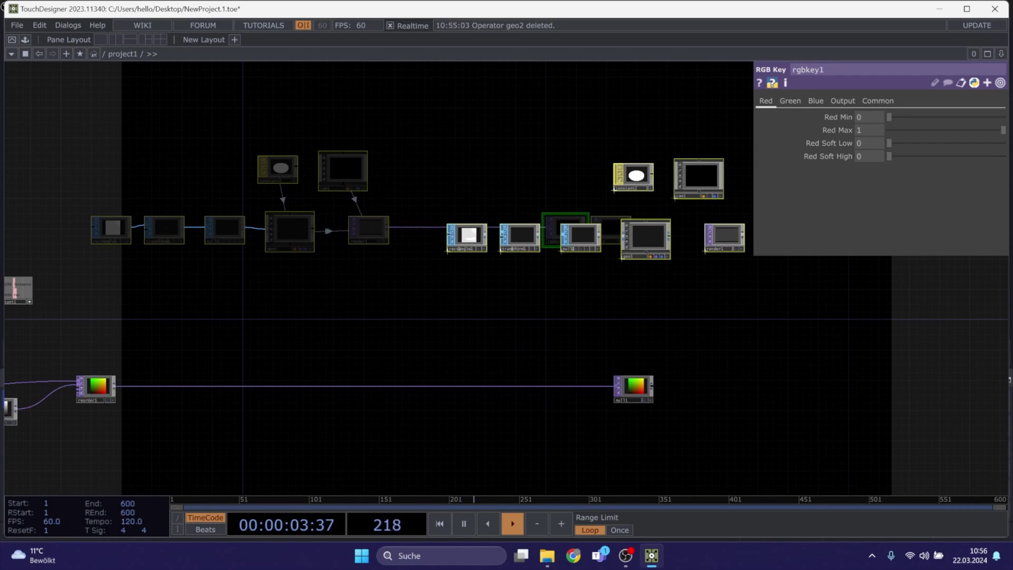
drag(661, 237, 654, 229)
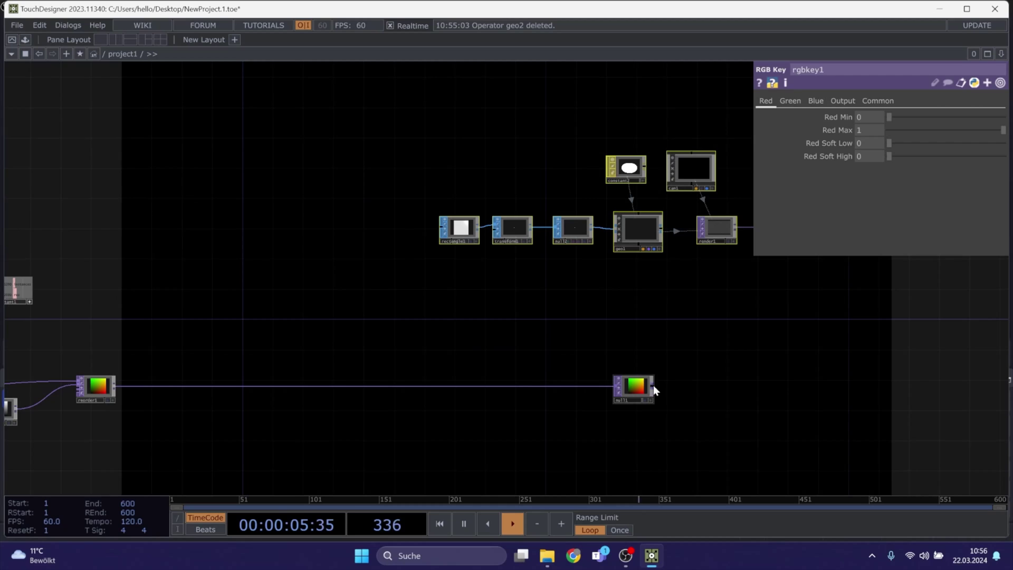
drag(629, 403, 629, 403)
drag(173, 250, 332, 217)
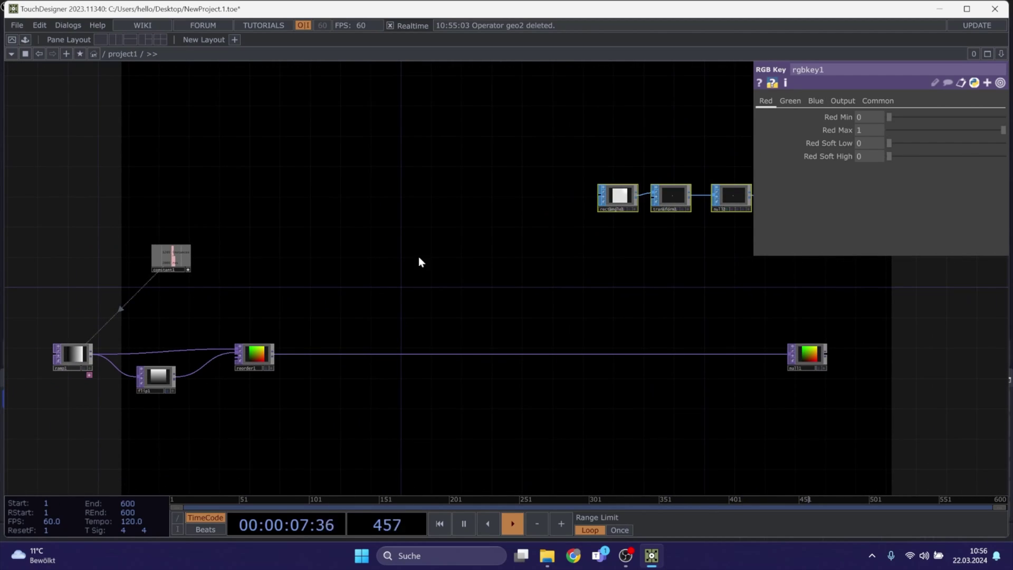
drag(596, 295, 248, 339)
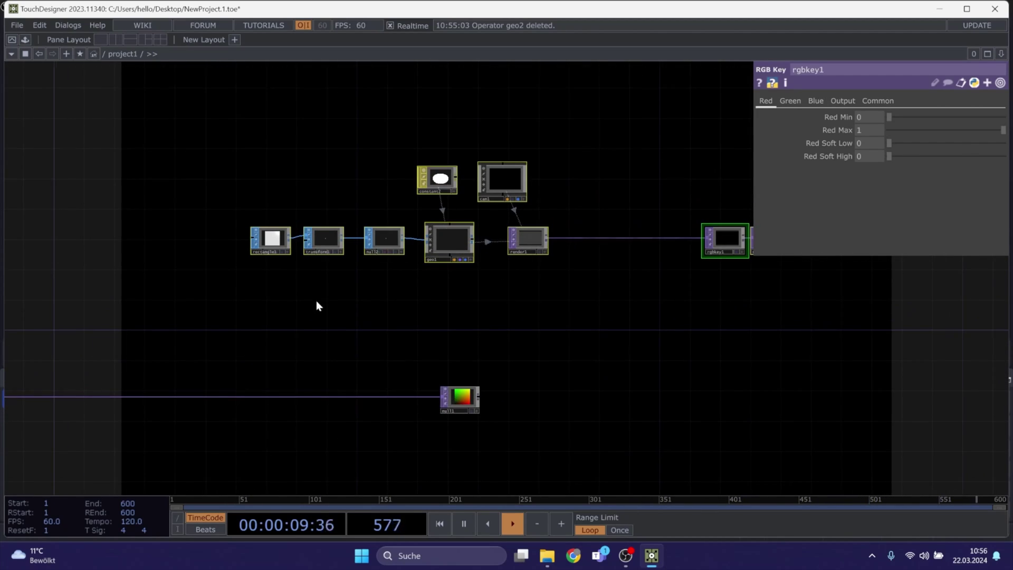
drag(317, 301, 403, 313)
drag(164, 359, 252, 273)
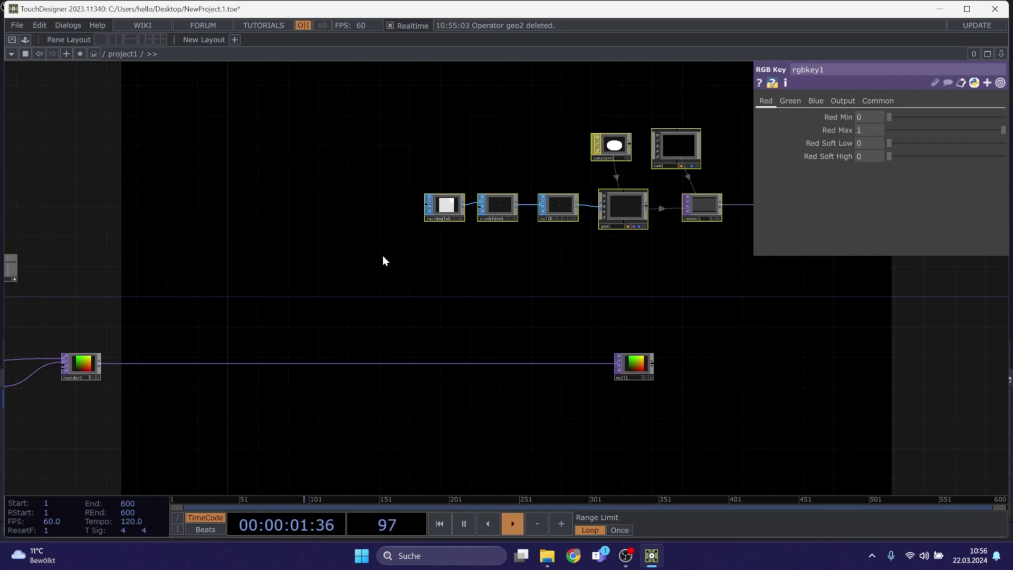
drag(773, 294, 582, 338)
click(429, 252)
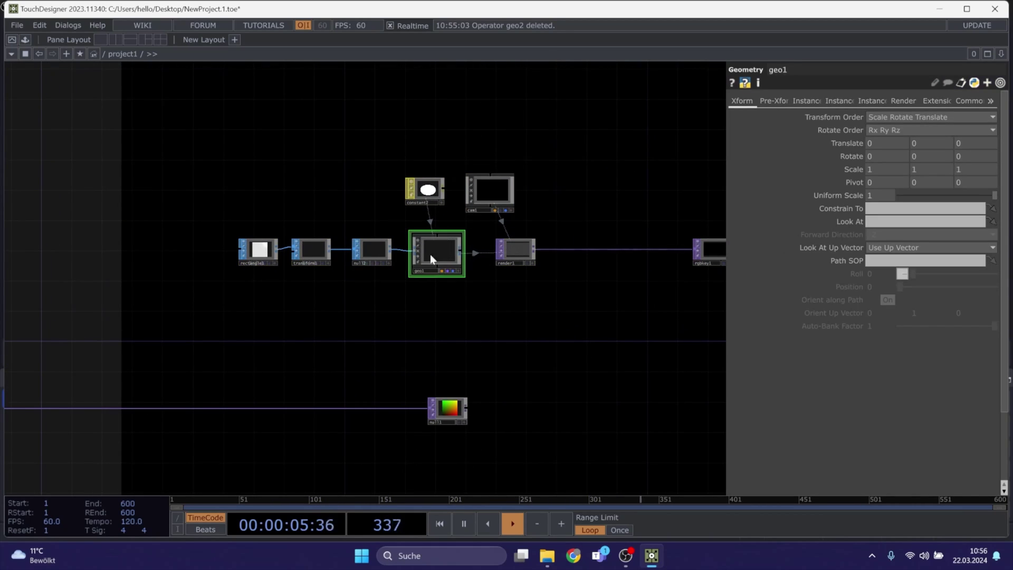
Shift the texture chain's Null TOP back and append a second Null TOP named pos below the Geometry COMP
drag(451, 412, 343, 412)
click(361, 408)
click(420, 410)
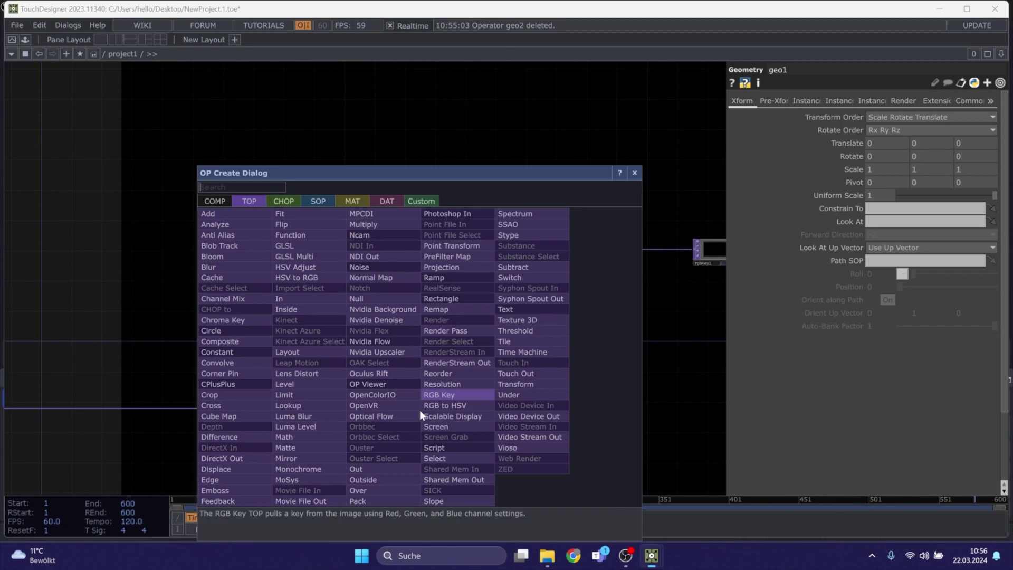
click(370, 299)
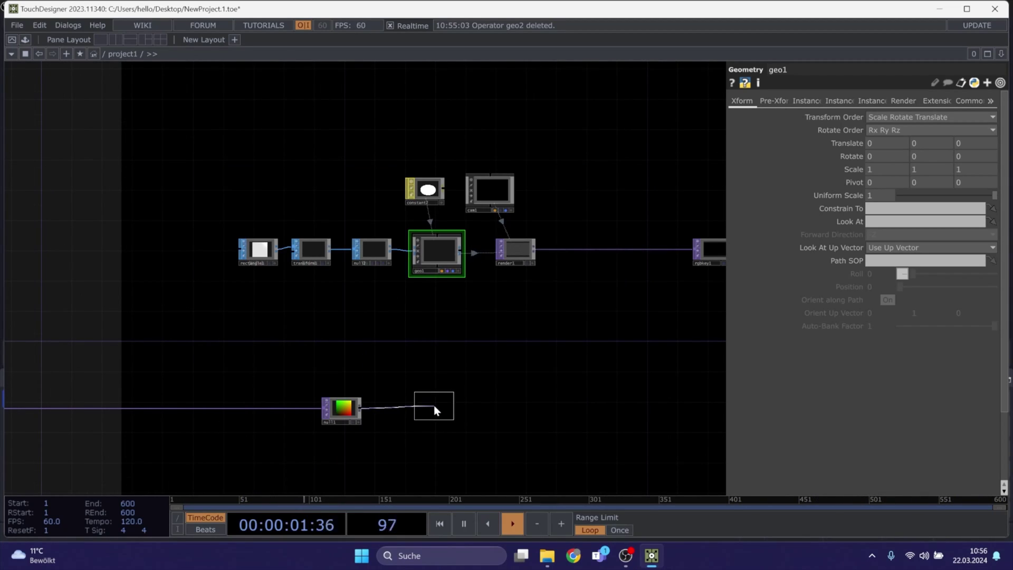
click(434, 407)
text(pos)
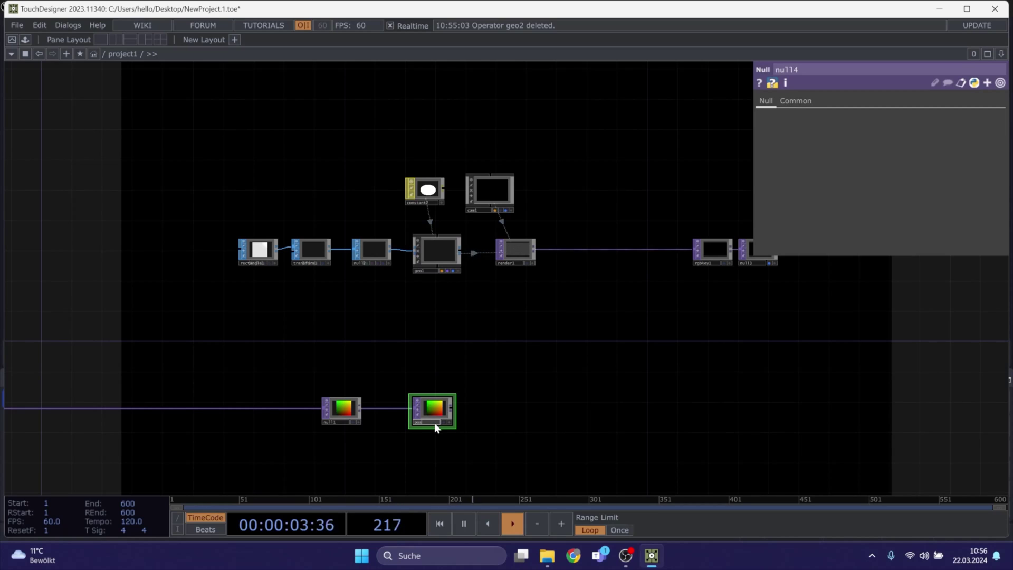
key(Return)
Turn on instancing for the Geometry COMP and assign pos as its Translate OP
click(438, 251)
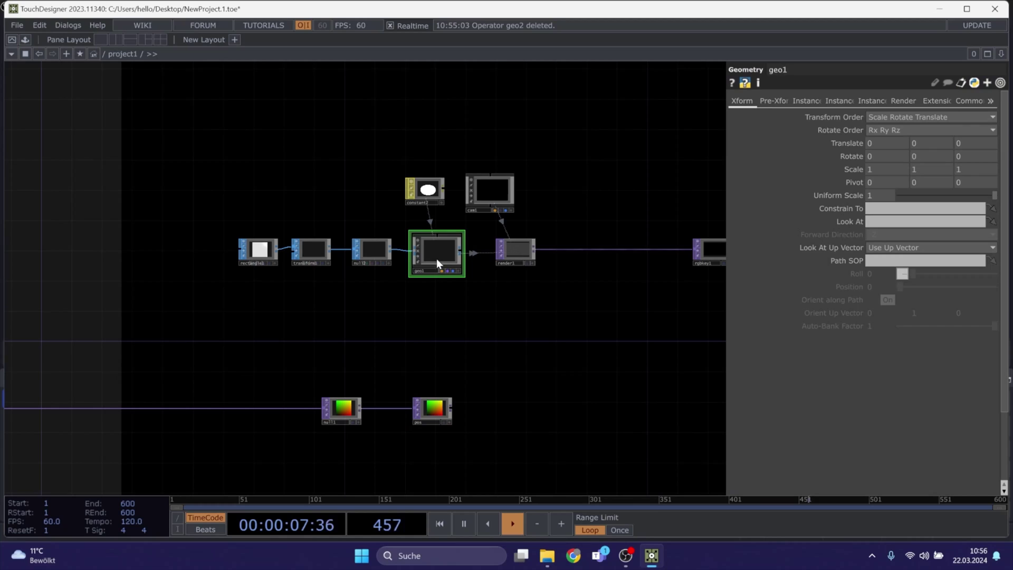
click(808, 101)
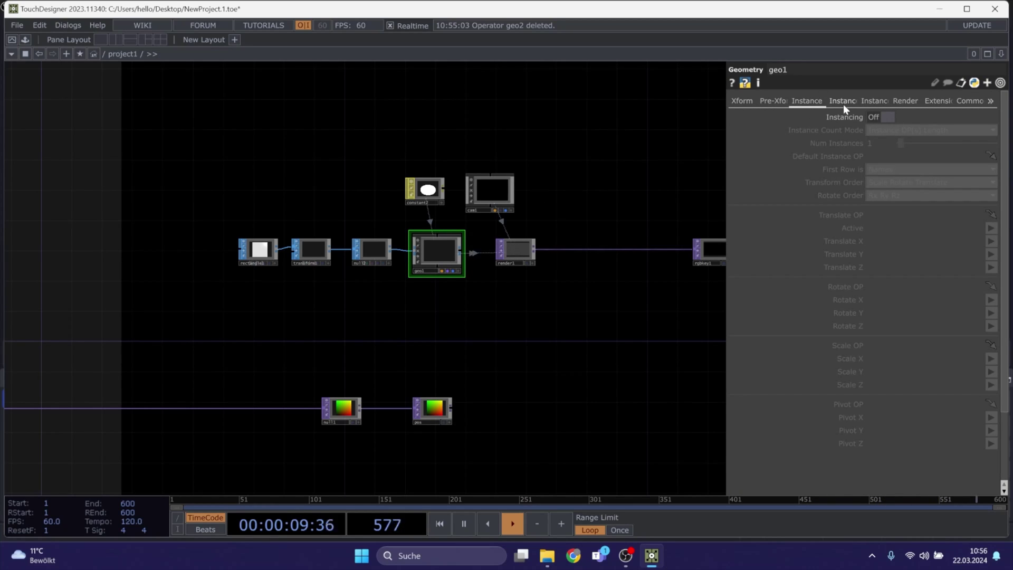
click(874, 117)
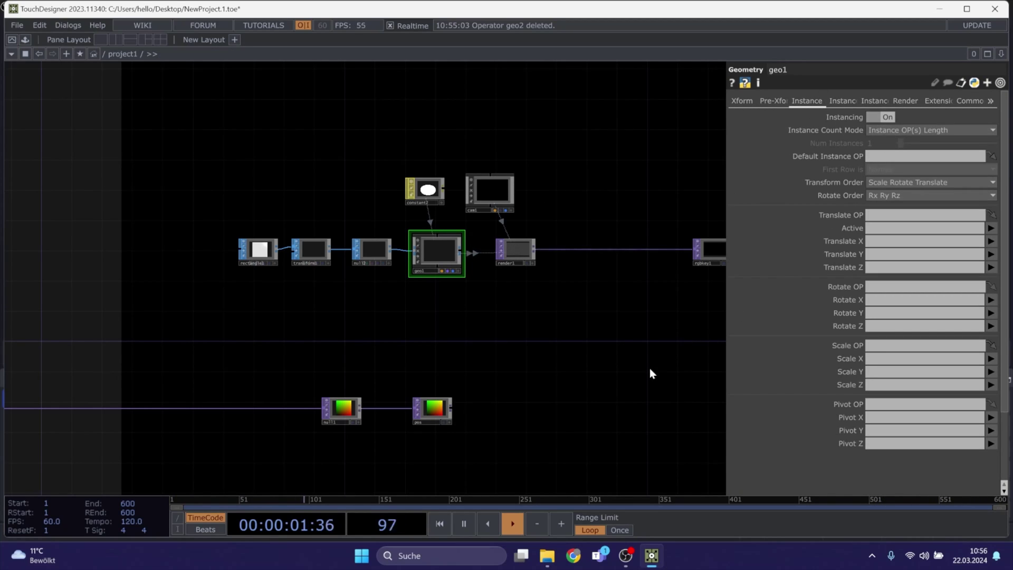
drag(435, 408, 887, 217)
Map the instance Translate X, Y and Z to the r, g and b channels
click(869, 242)
text(r)
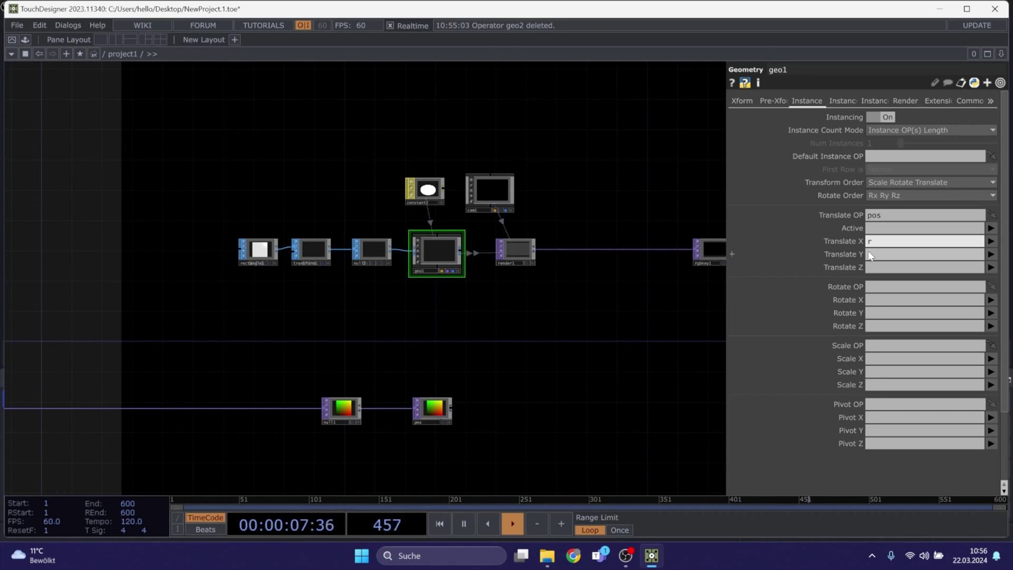
click(876, 254)
text(g)
click(880, 268)
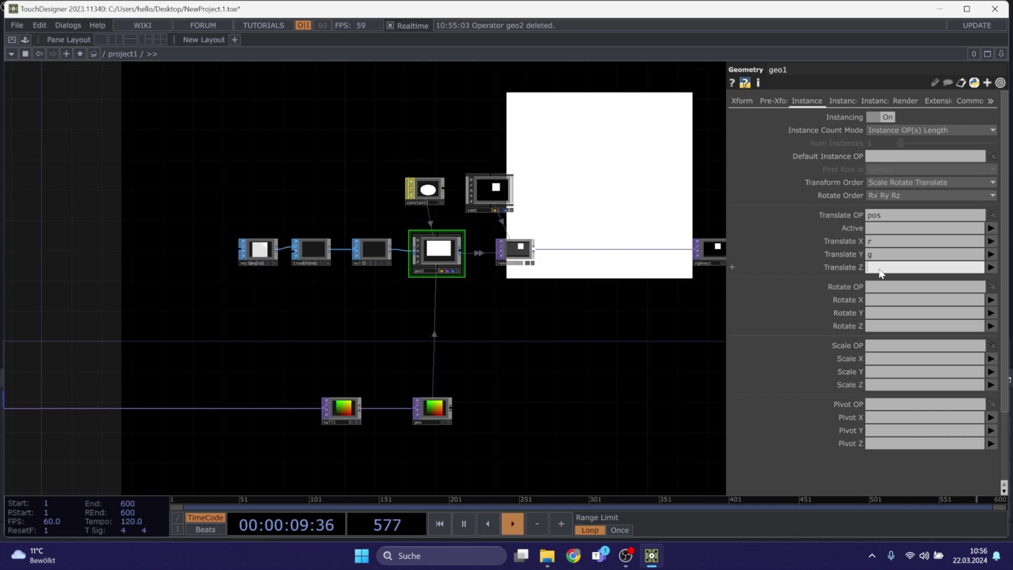
text(b)
click(559, 335)
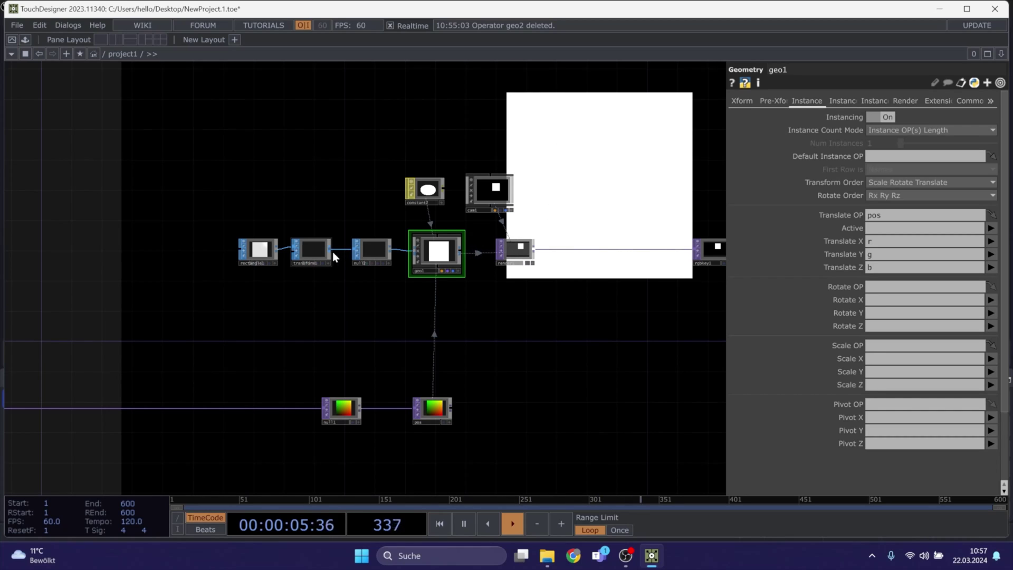
Set the Transform SOP's Uniform Scale to 0.0002
click(299, 250)
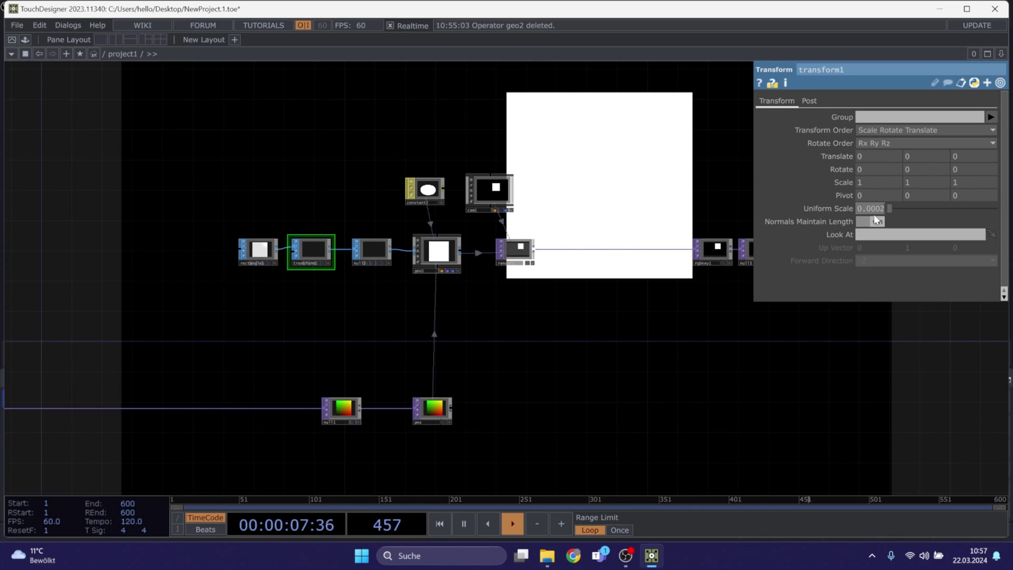
key(Return)
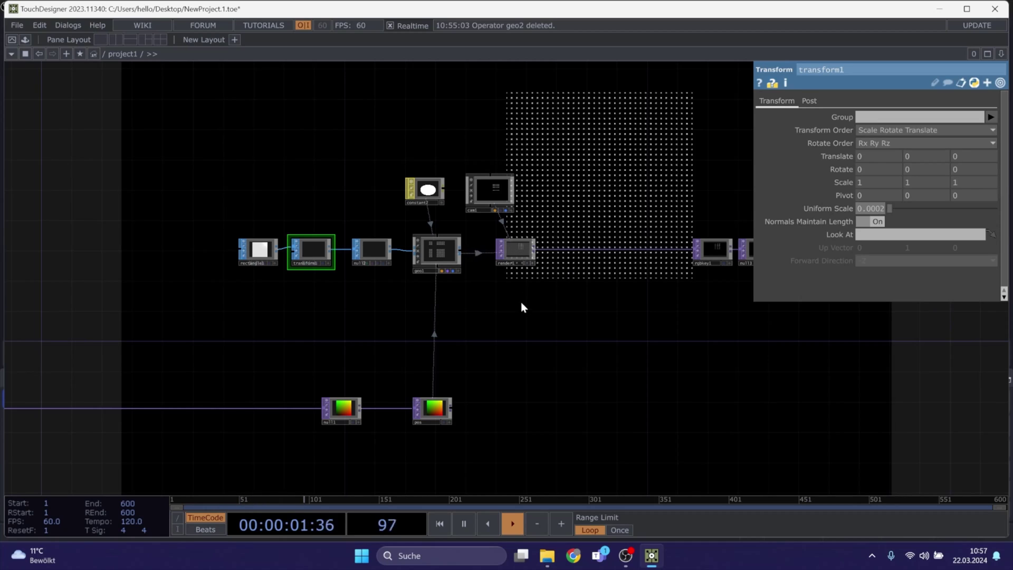
Examine the Reorder TOP's red-green position texture up close against the rendered grid of instances
drag(523, 302, 565, 281)
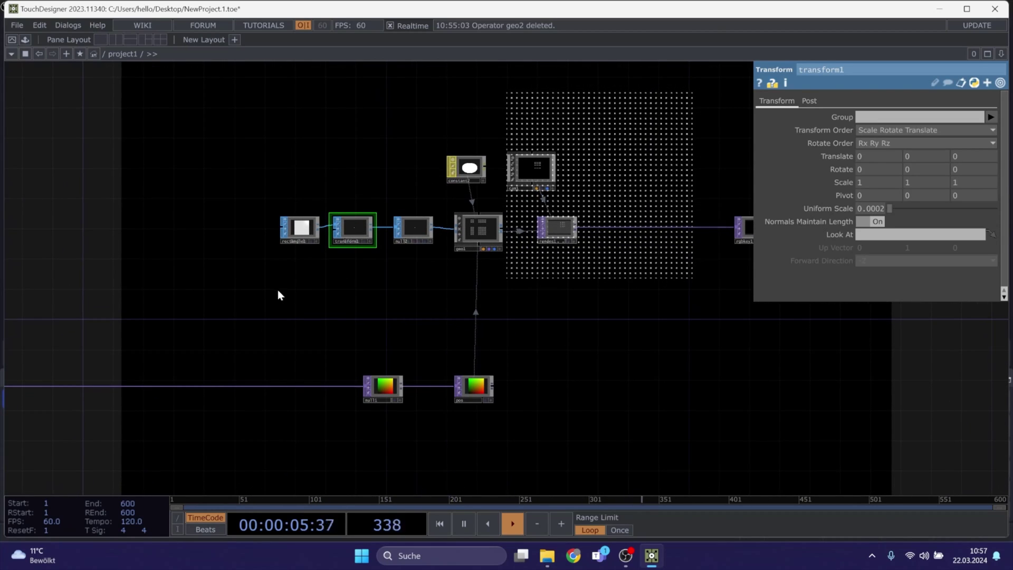
drag(347, 294, 583, 290)
drag(302, 281, 546, 255)
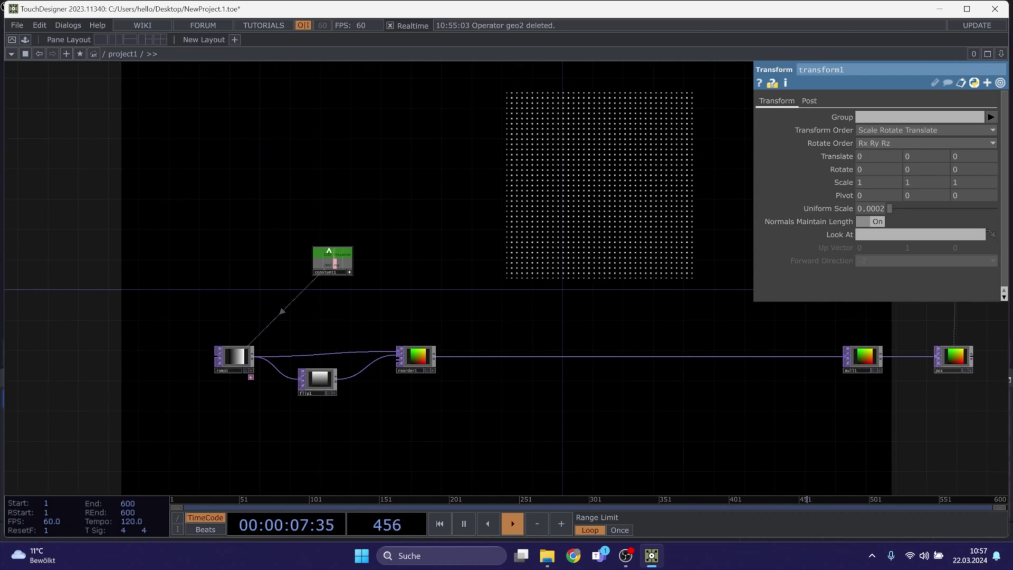
drag(509, 301, 361, 340)
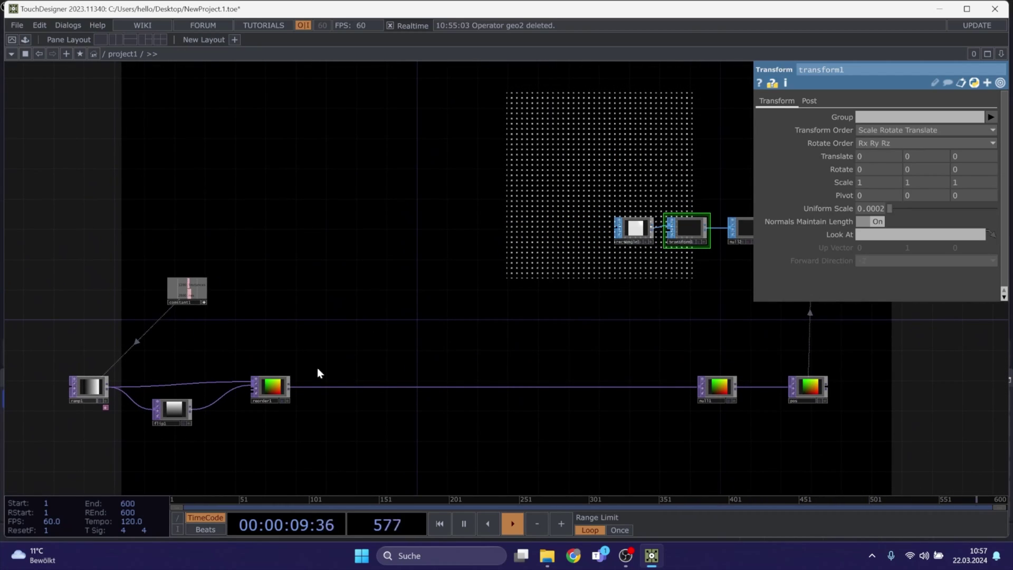
scroll(253, 404, up, 10)
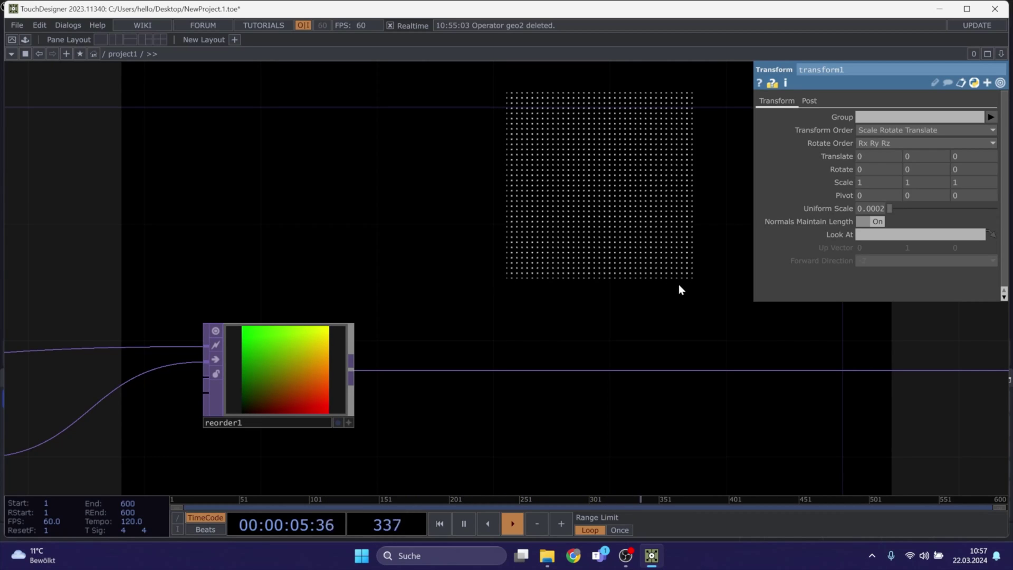
drag(660, 274, 494, 311)
scroll(546, 280, up, 2)
scroll(545, 279, down, 4)
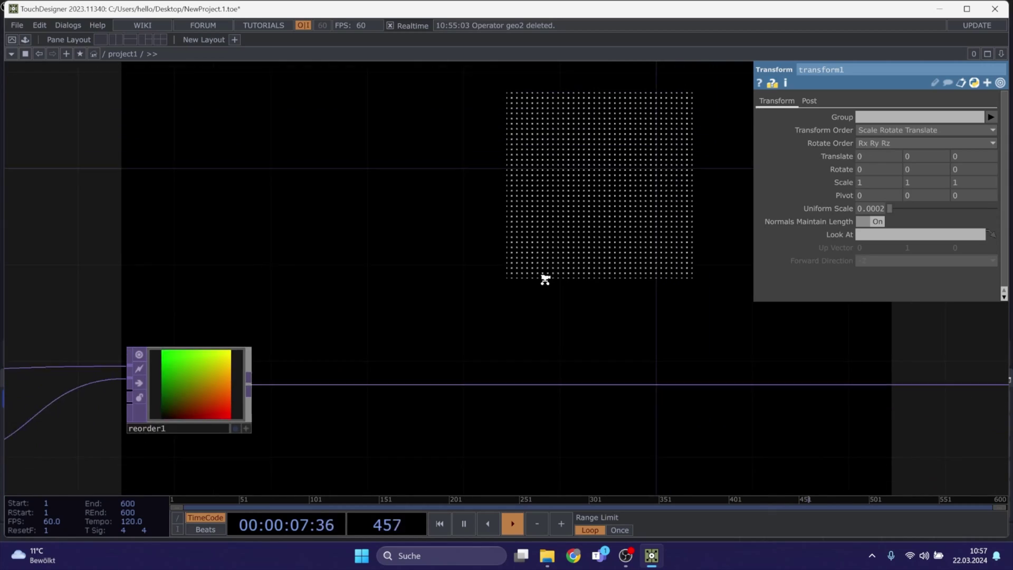
Drive the Render TOP's resolution width and height from the Constant CHOP's res channel
scroll(545, 280, down, 2)
drag(608, 294, 352, 317)
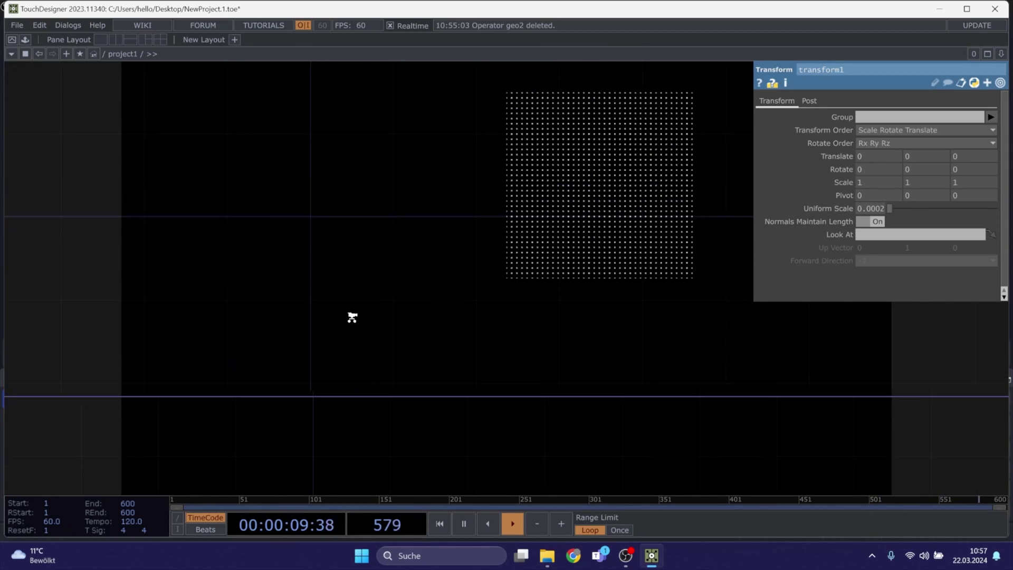
scroll(352, 317, down, 5)
drag(586, 314, 274, 363)
drag(492, 361, 537, 293)
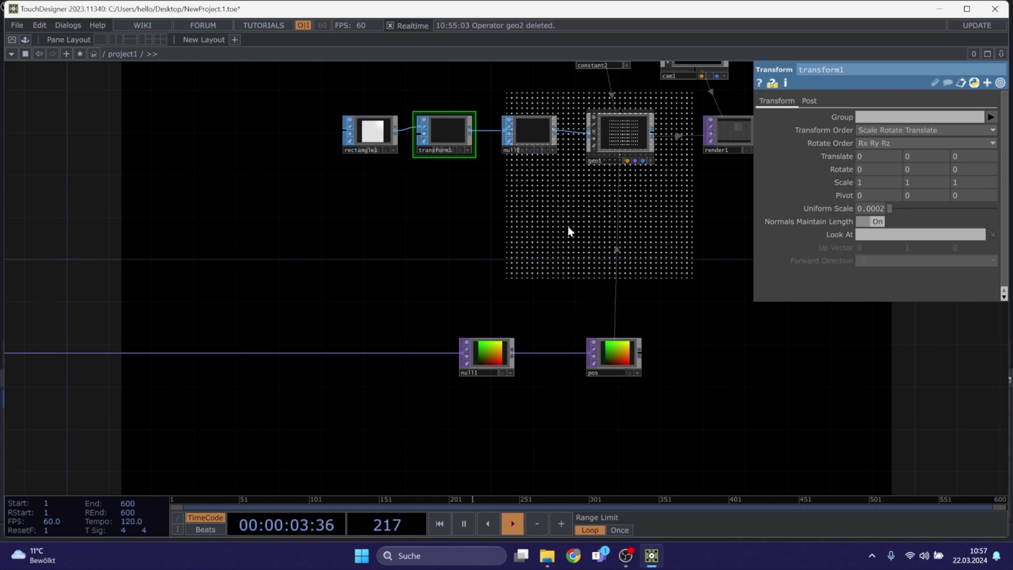
drag(361, 308, 277, 377)
click(647, 200)
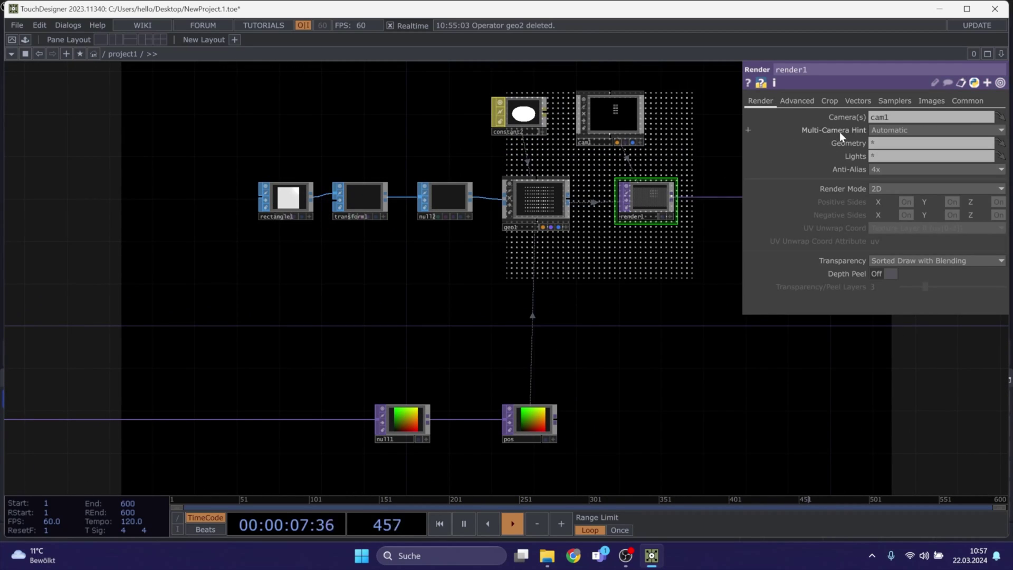
click(968, 100)
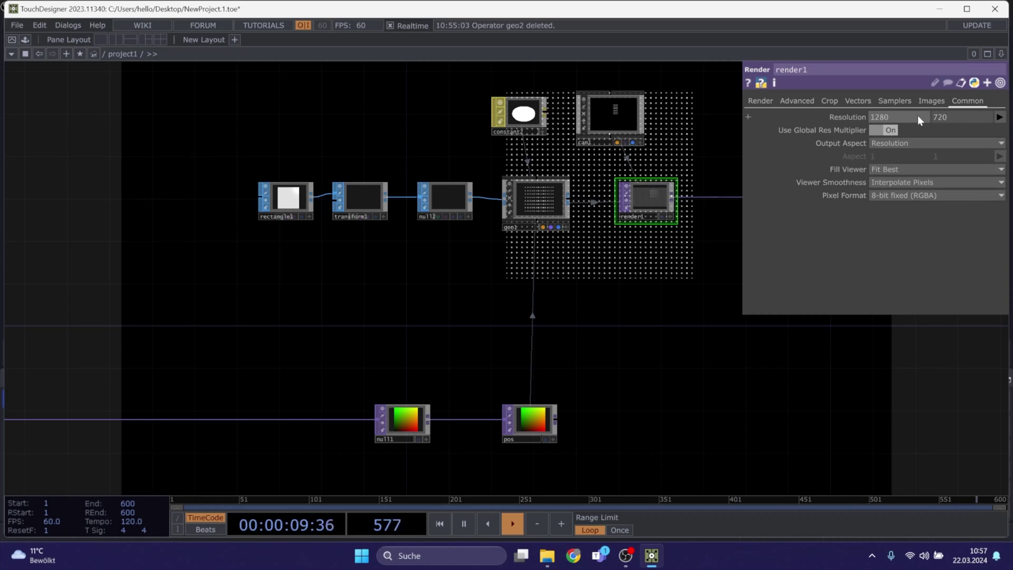
drag(481, 335, 710, 391)
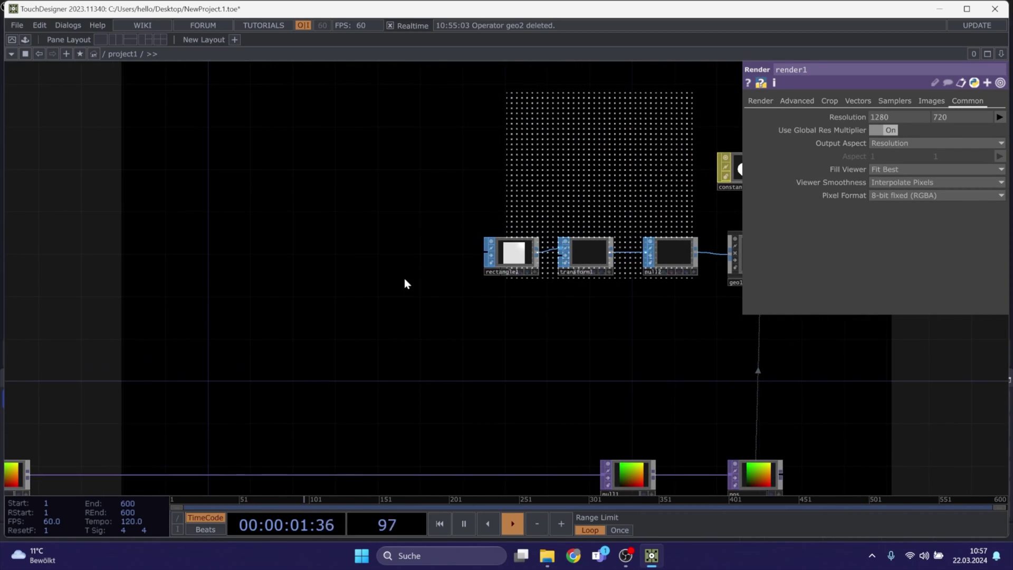
drag(511, 291, 858, 339)
drag(378, 341, 431, 303)
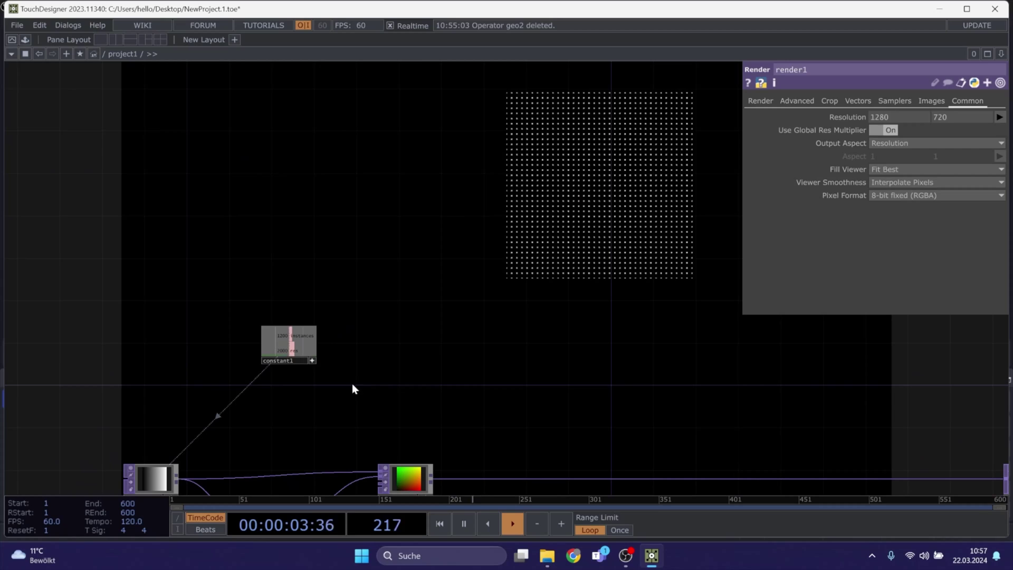
drag(281, 353, 851, 117)
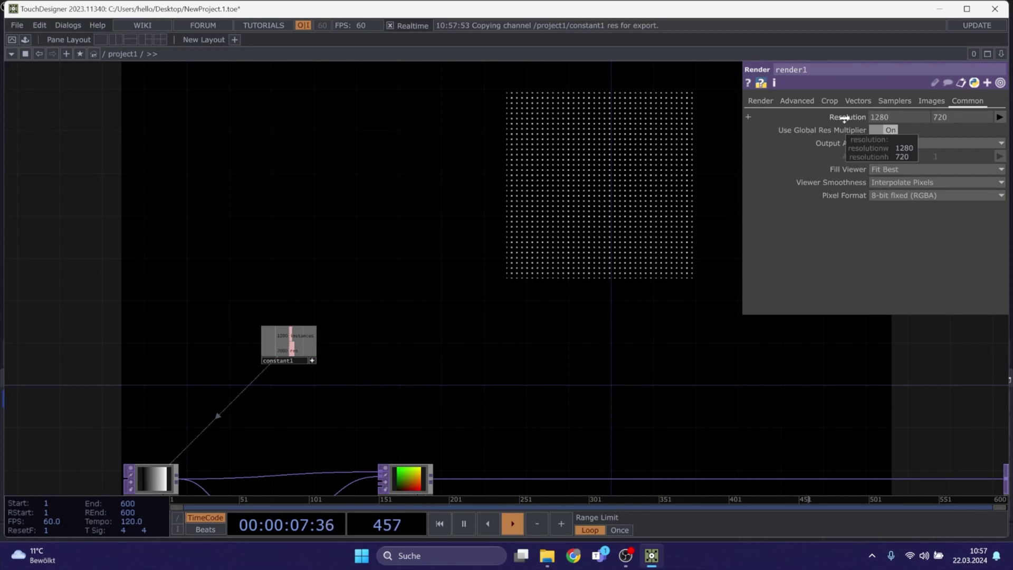
click(852, 117)
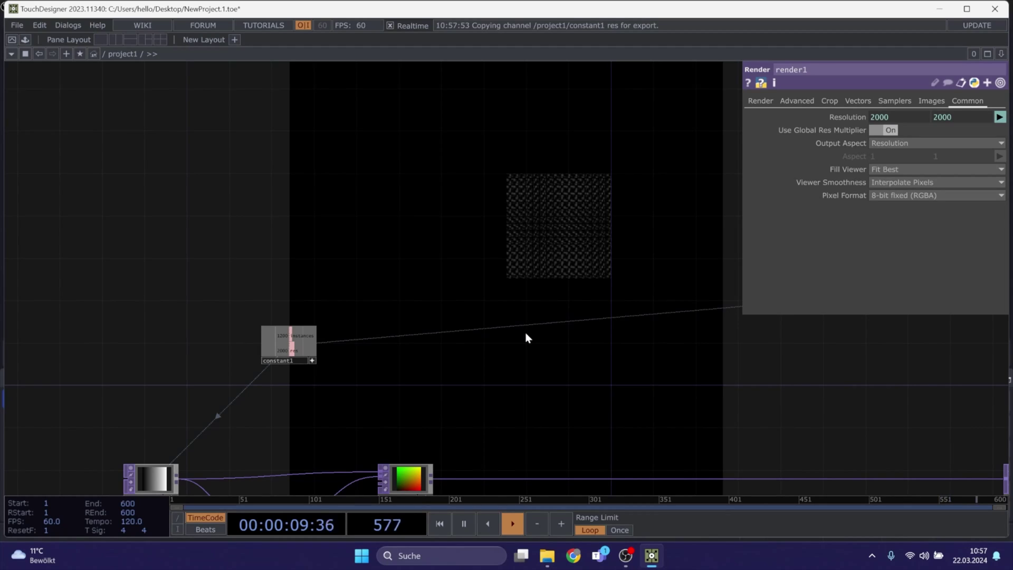
Try a Translate Z of 4 on the camera and return it to 5
drag(710, 369, 594, 240)
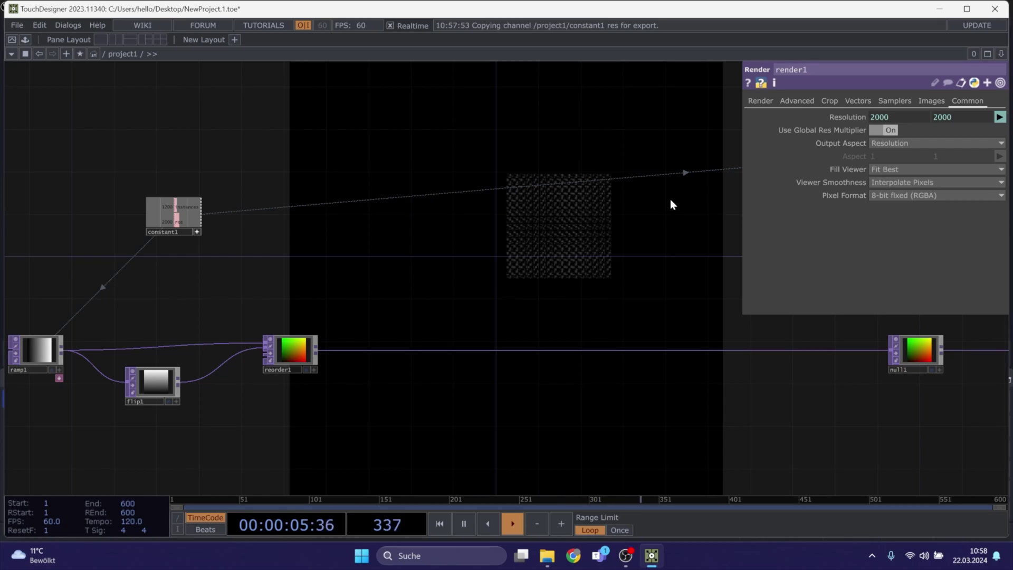
drag(670, 199, 463, 281)
drag(650, 272, 259, 358)
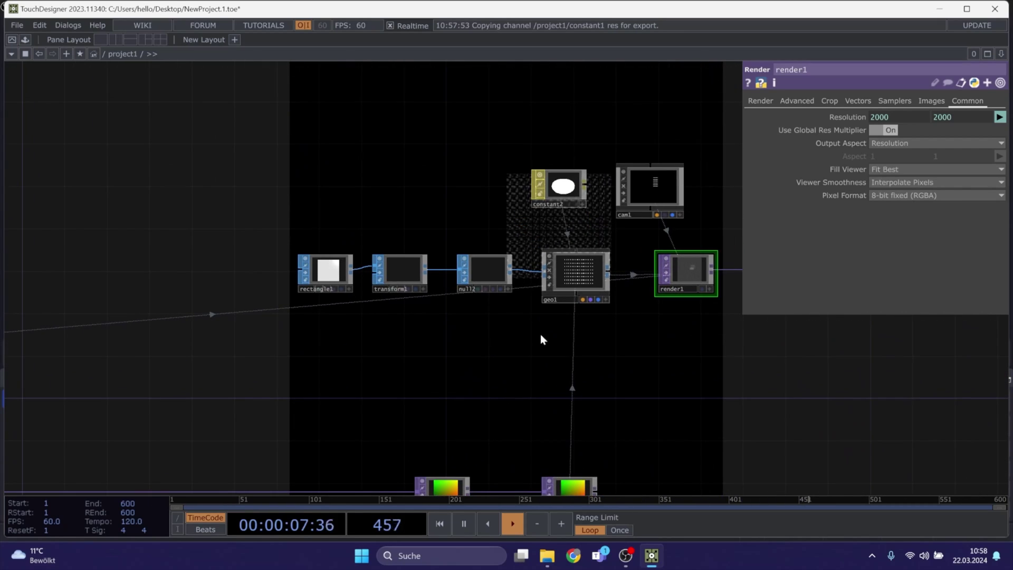
drag(512, 342, 315, 349)
click(443, 206)
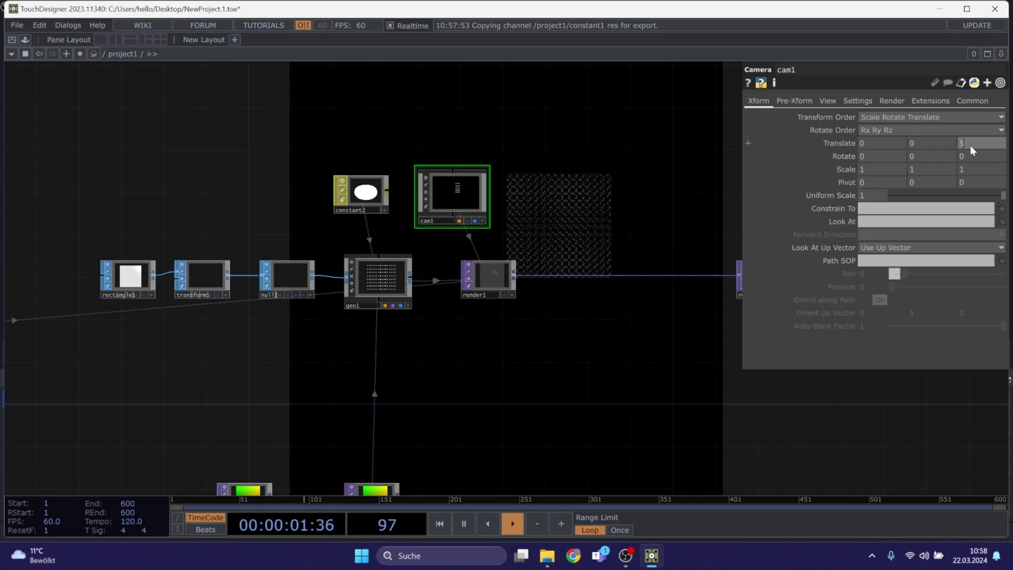
mouse_move(971, 145)
mouse_down()
mouse_move(921, 143)
mouse_move(973, 145)
mouse_up()
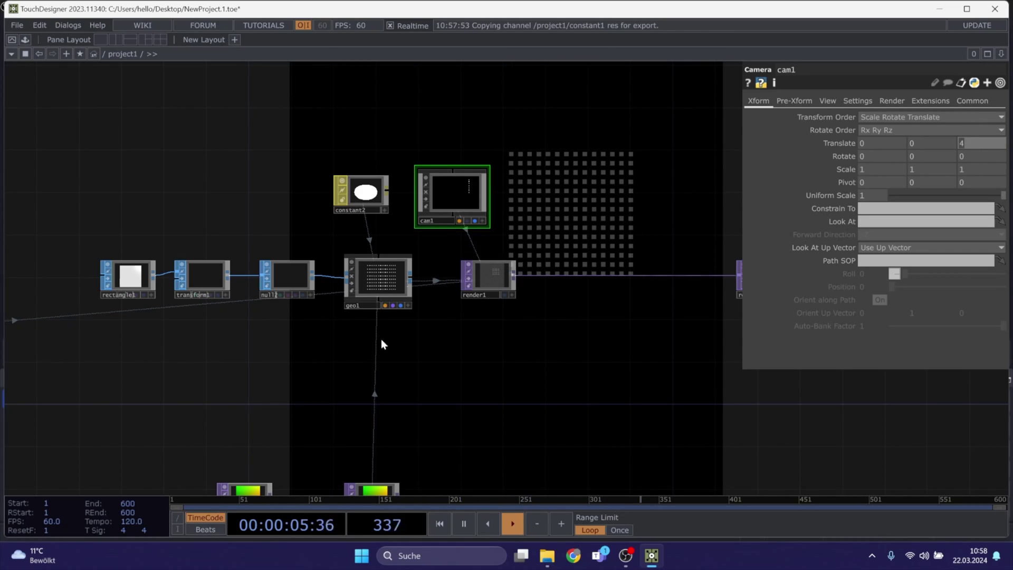
text(5)
key(Return)
Insert a Math TOP between the Reorder TOP and the Null TOP that feeds pos
drag(255, 405, 621, 260)
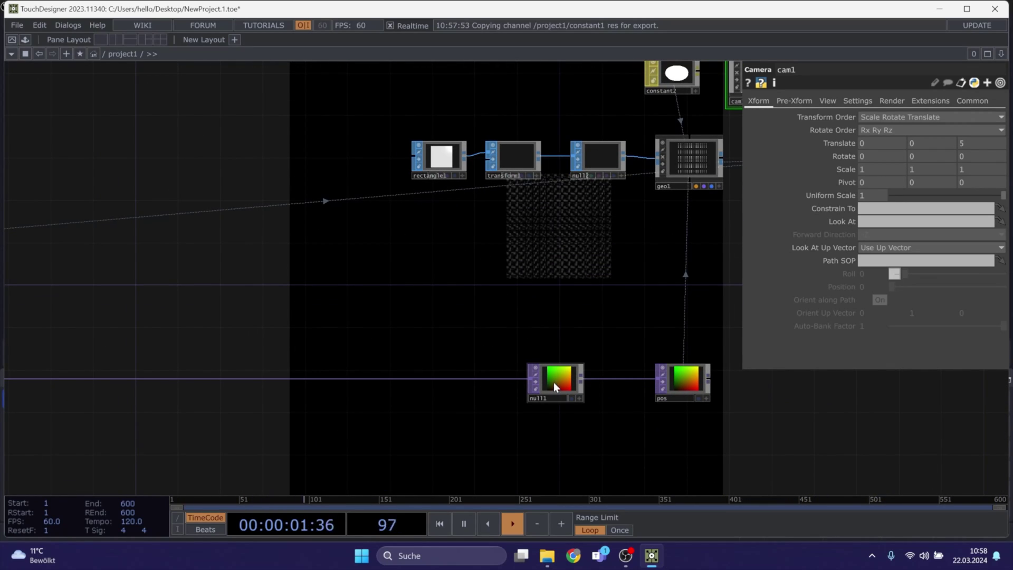
drag(554, 382, 564, 382)
right_click(473, 379)
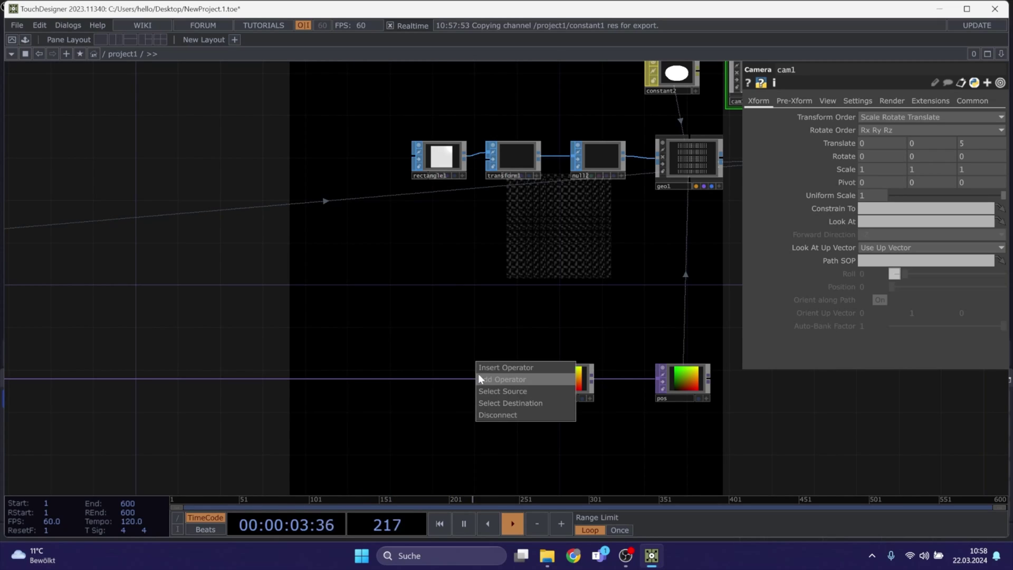
click(483, 368)
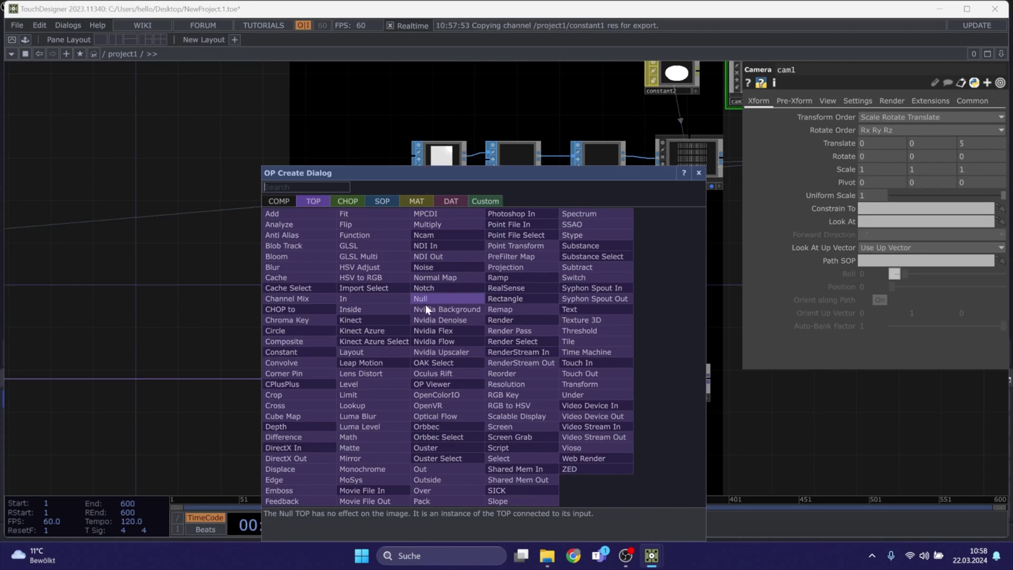
click(367, 438)
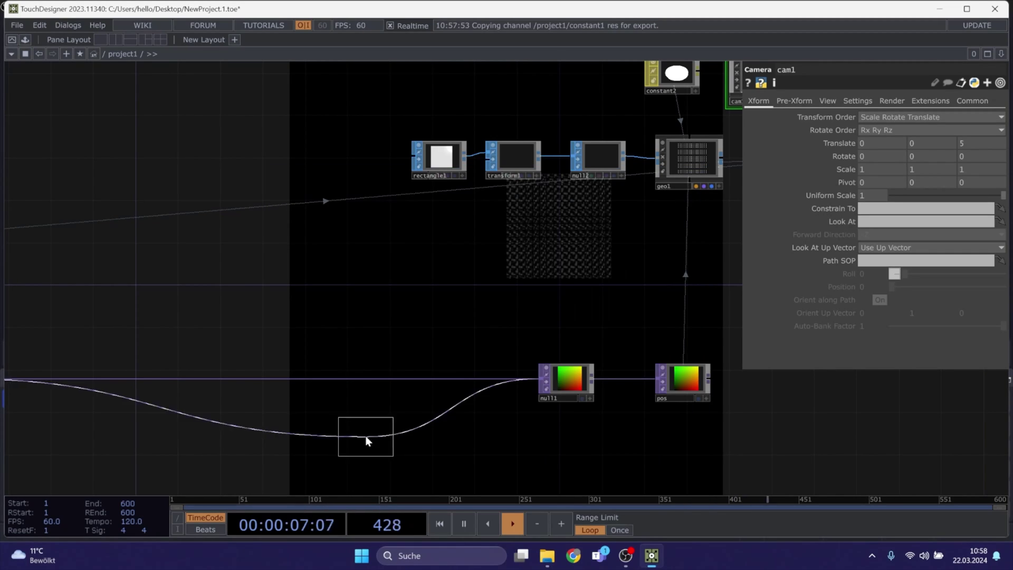
click(482, 380)
Set the lower value of the Math TOP's To Range to -1
click(828, 100)
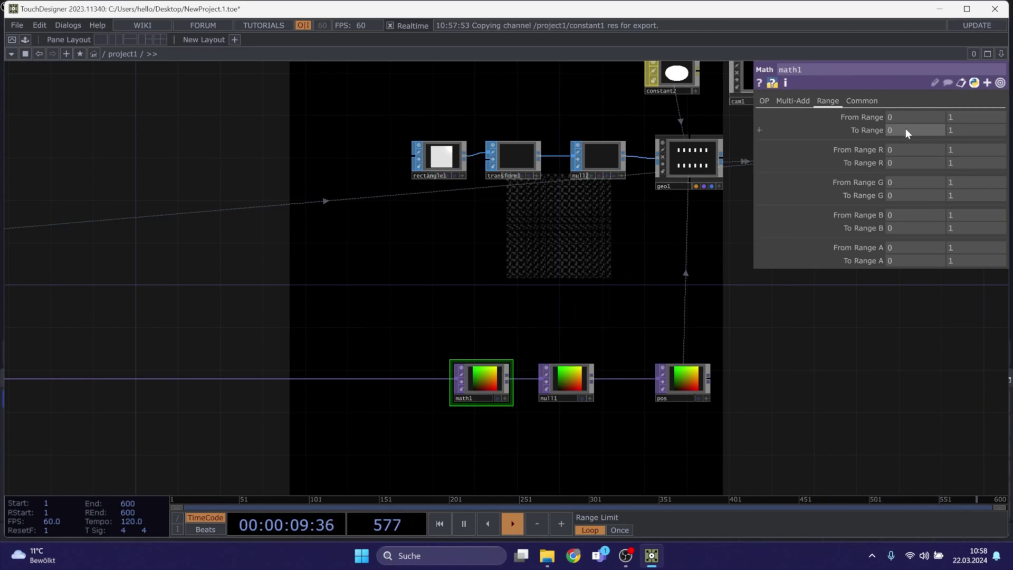
text(-)
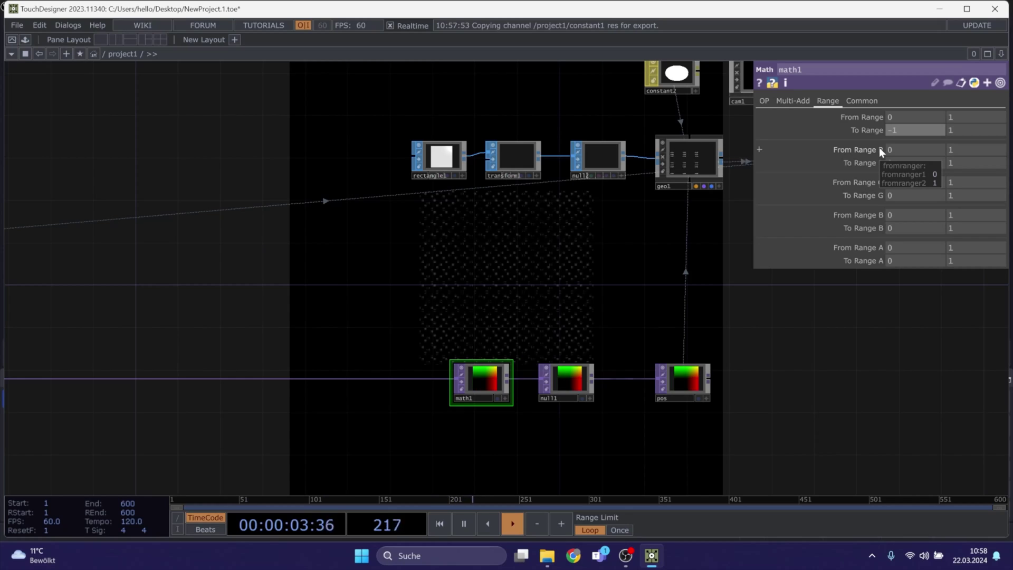
text(1)
key(Return)
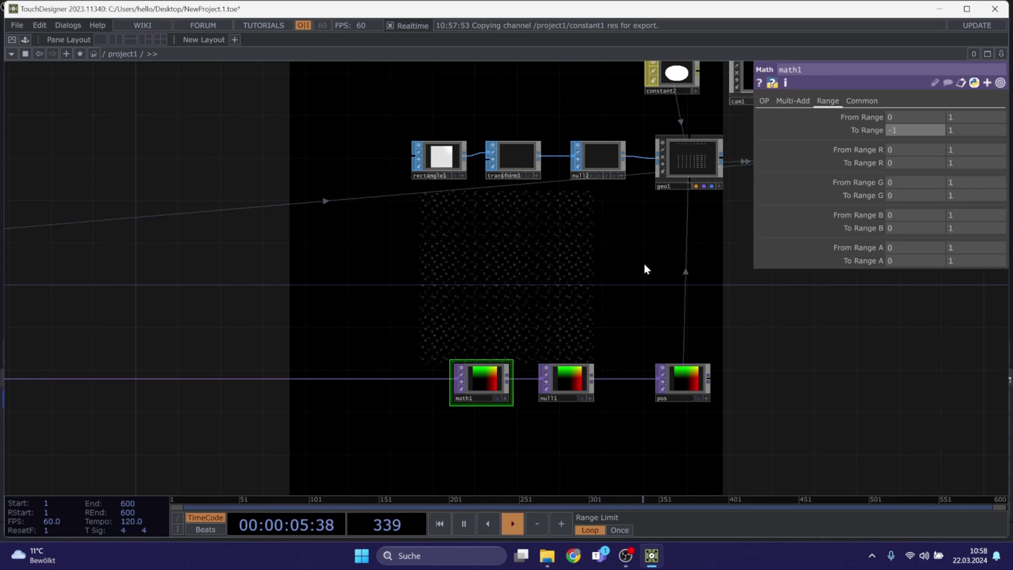
Switch the camera's Projection to Orthographic
drag(642, 265, 385, 193)
drag(556, 325, 503, 282)
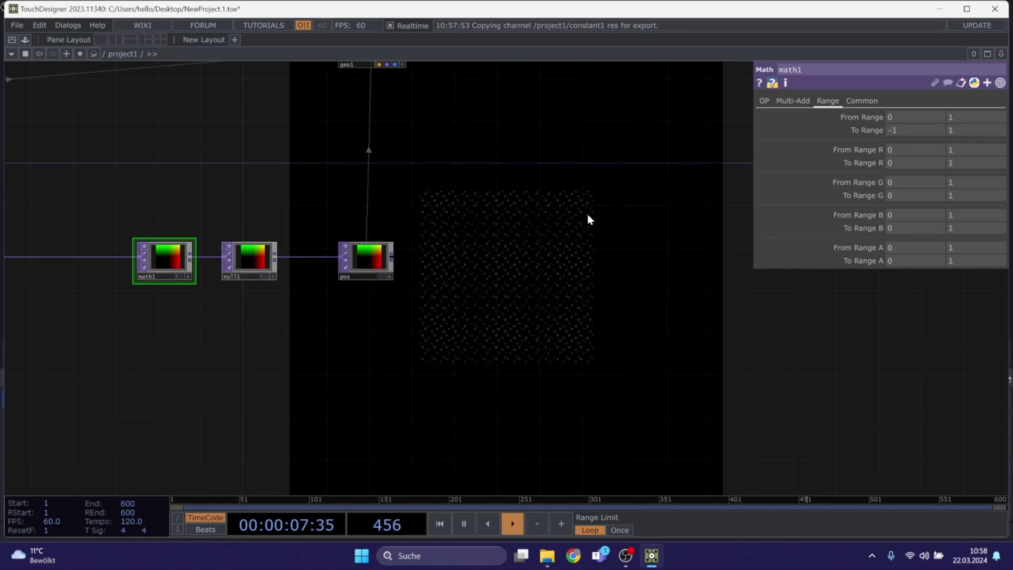
drag(587, 244, 577, 375)
drag(510, 129, 477, 229)
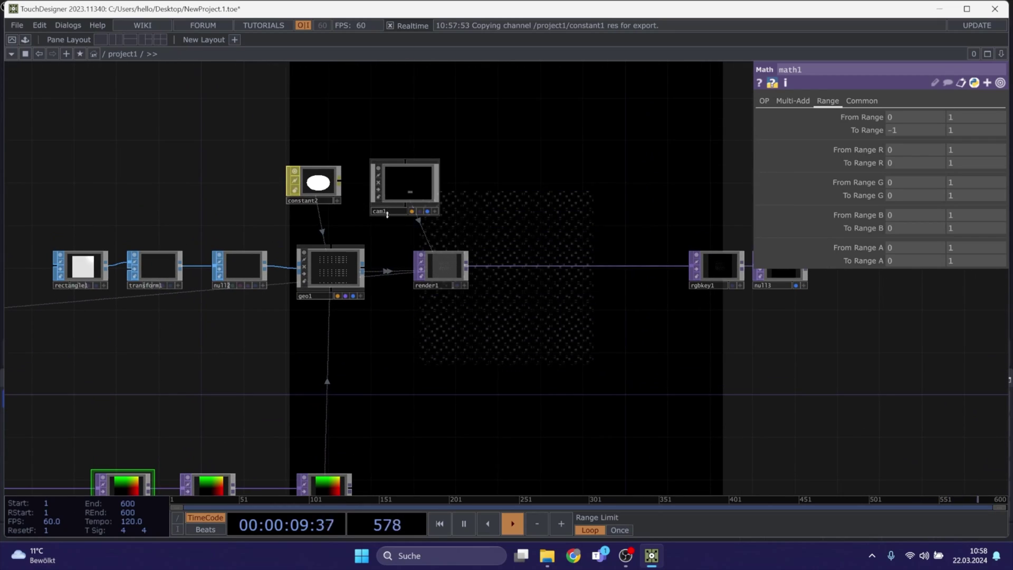
click(414, 201)
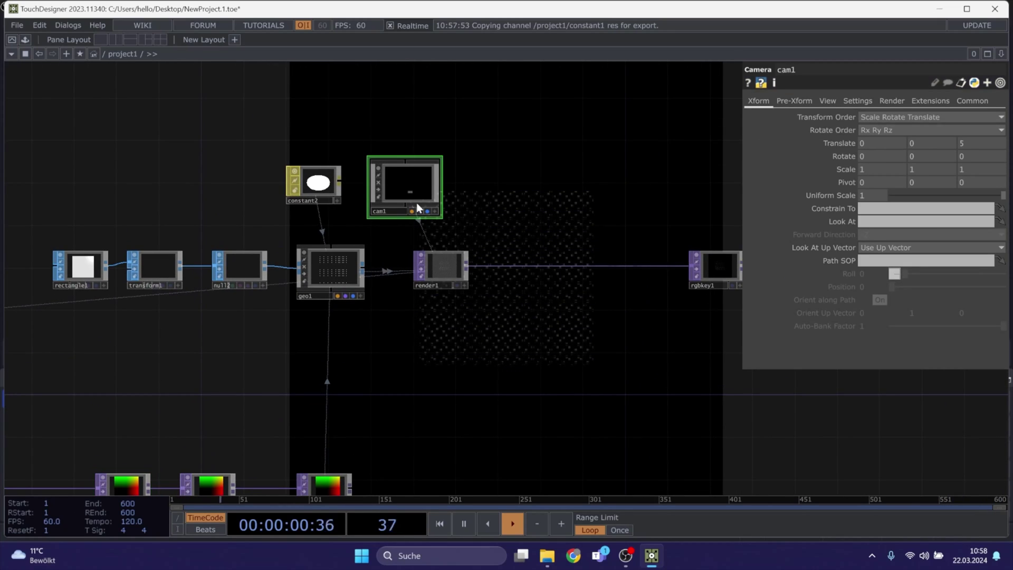
click(835, 102)
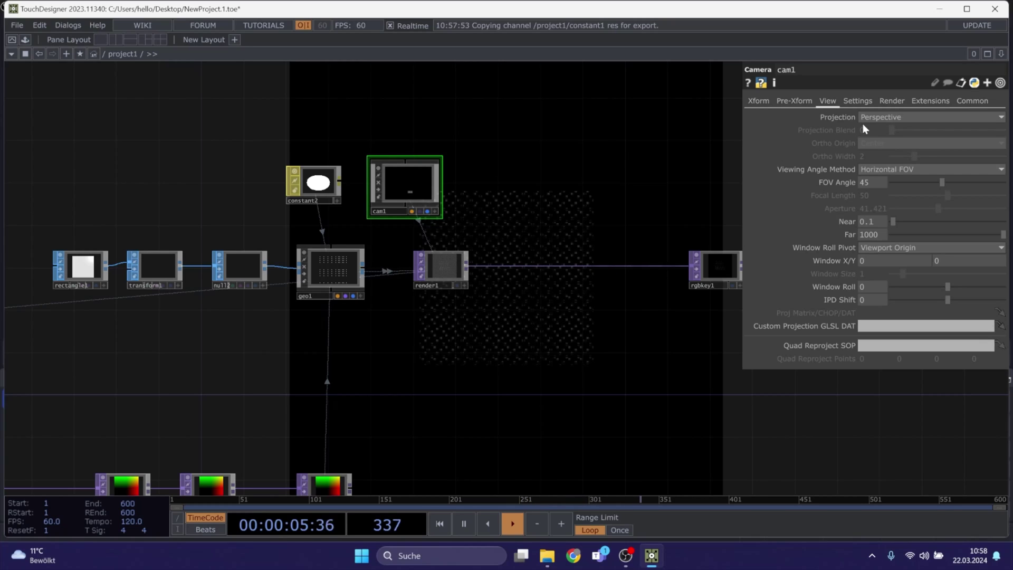
click(886, 113)
click(883, 140)
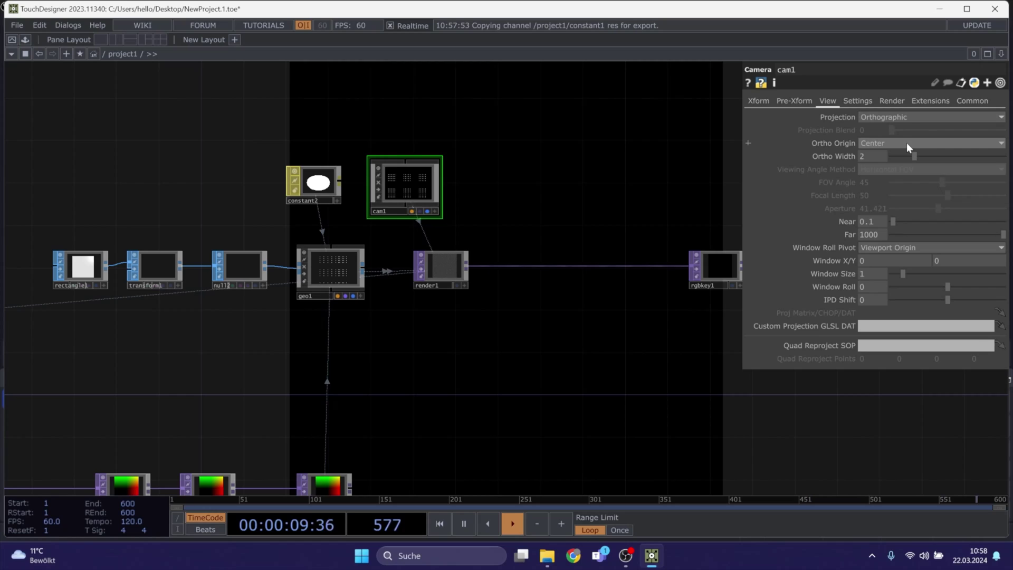
Set the camera's Ortho Origin to Bottom-Left and its Ortho Width to 1
click(906, 143)
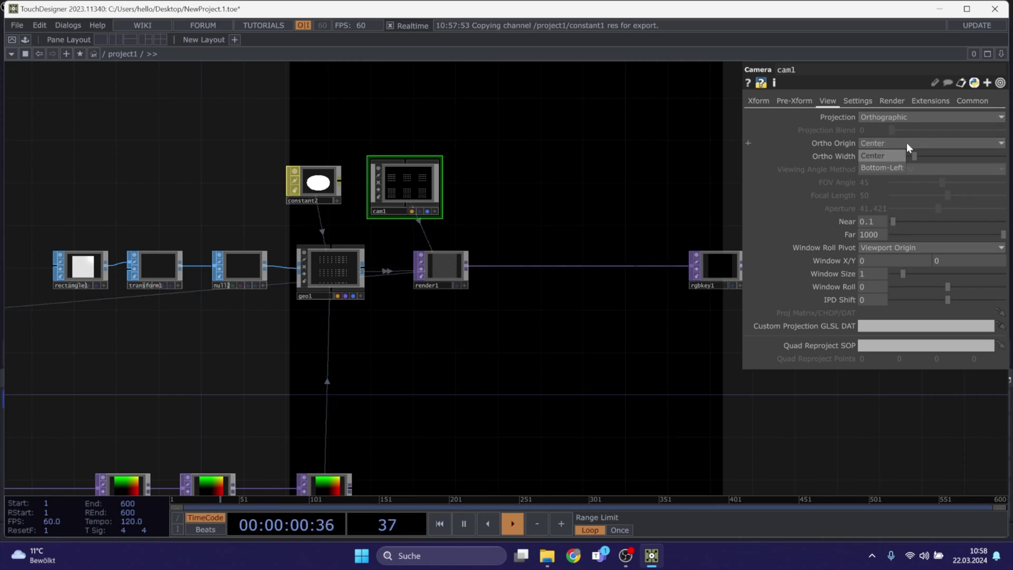
click(889, 168)
drag(914, 156, 817, 160)
text(1)
key(Return)
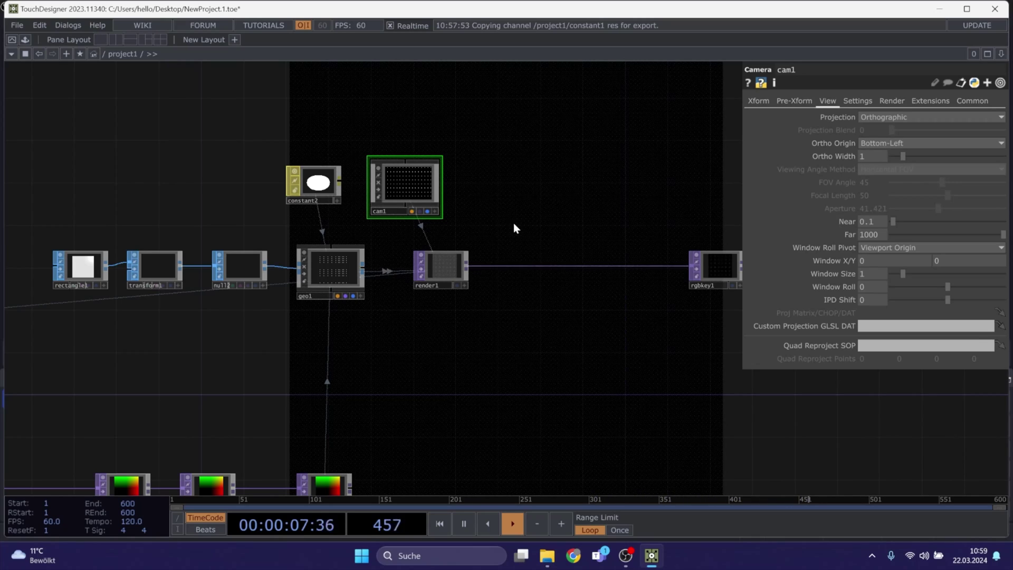
Set the Uniform Scale of the rectangle's Transform SOP to 0.0005
click(155, 264)
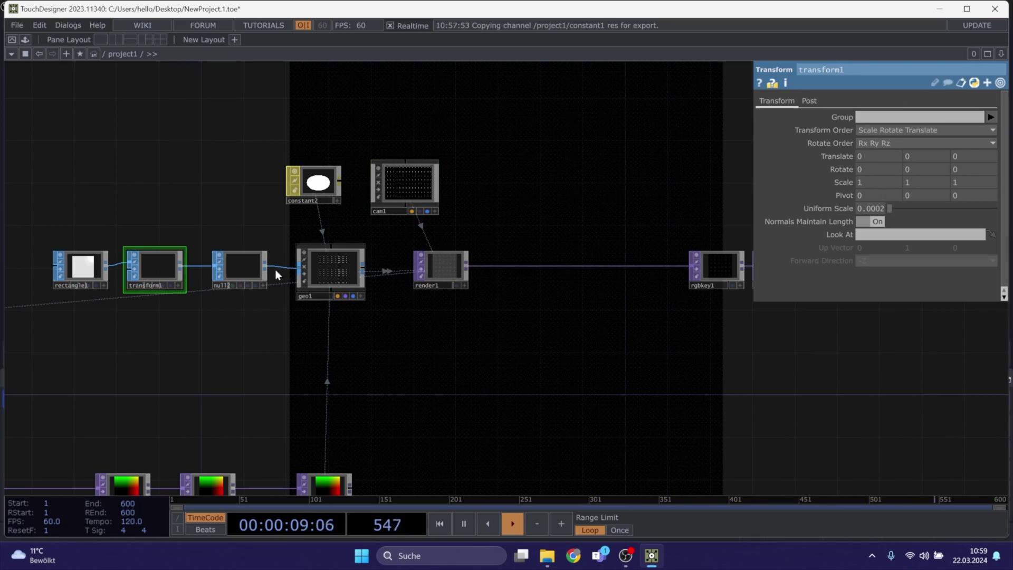
click(879, 210)
key(BackSpace)
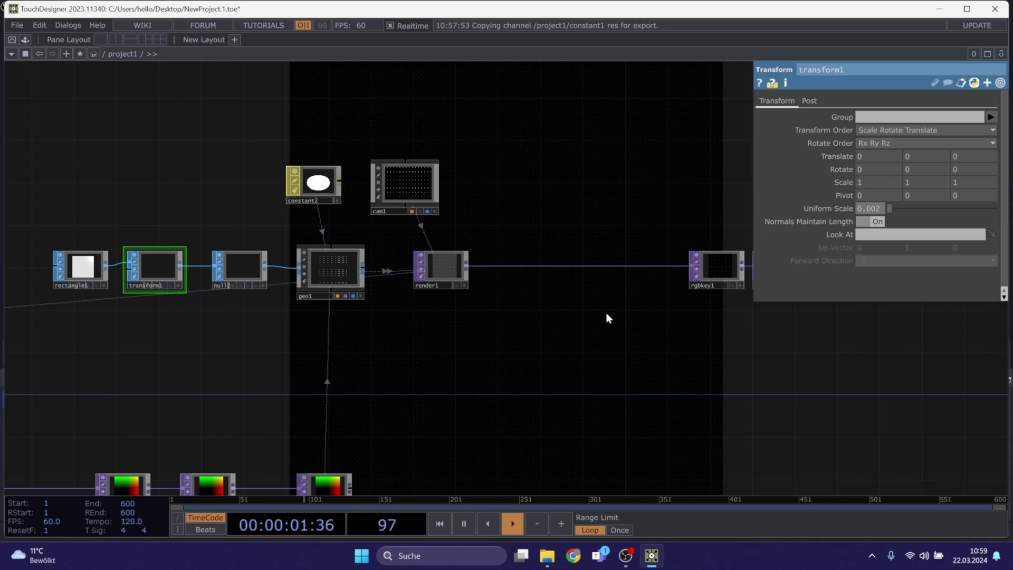
key(Return)
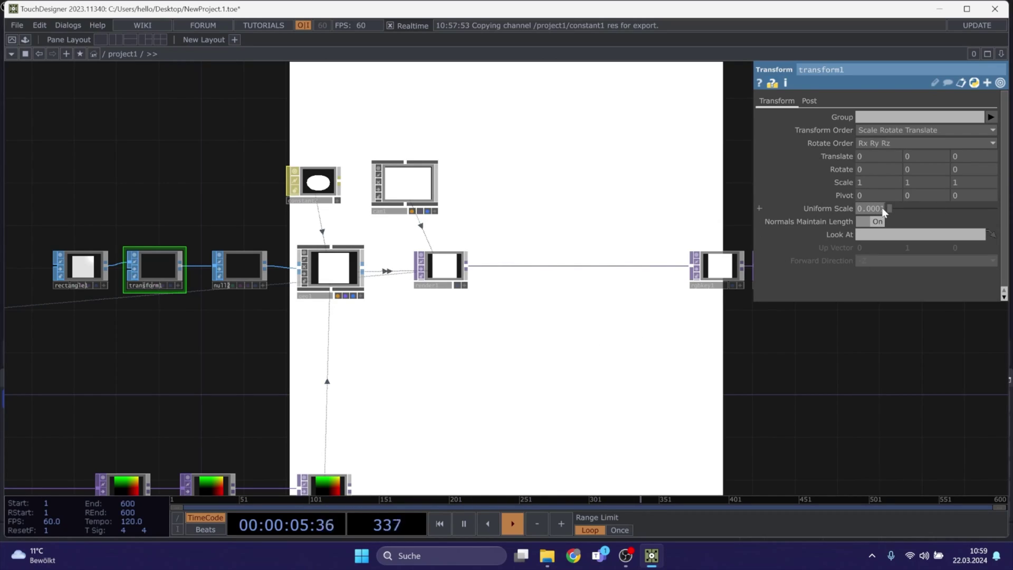
text(5)
key(Return)
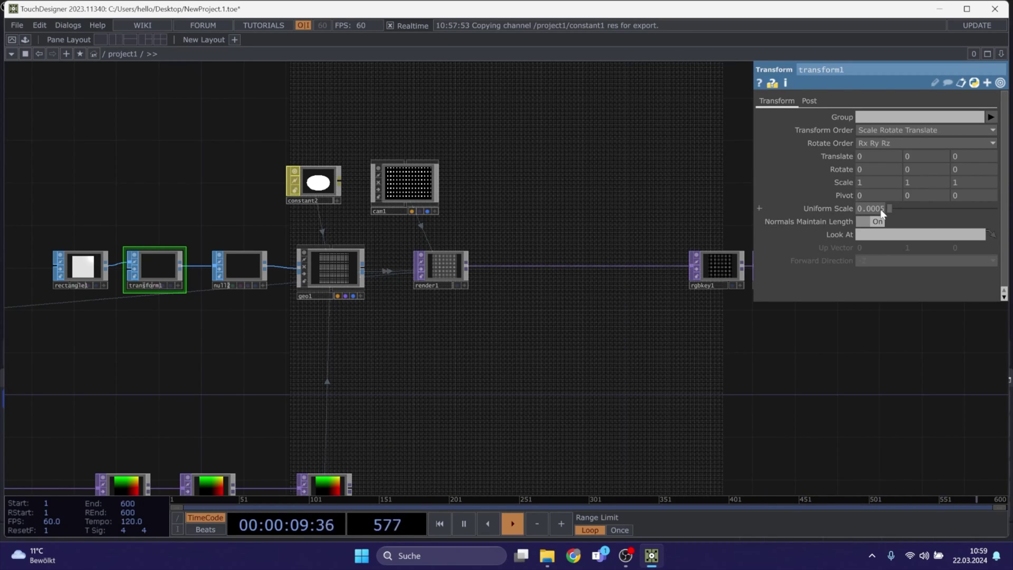
Review the network from the Render TOP back to the Constant CHOP and the ramp, flip and reorder texture chain
drag(534, 369, 582, 318)
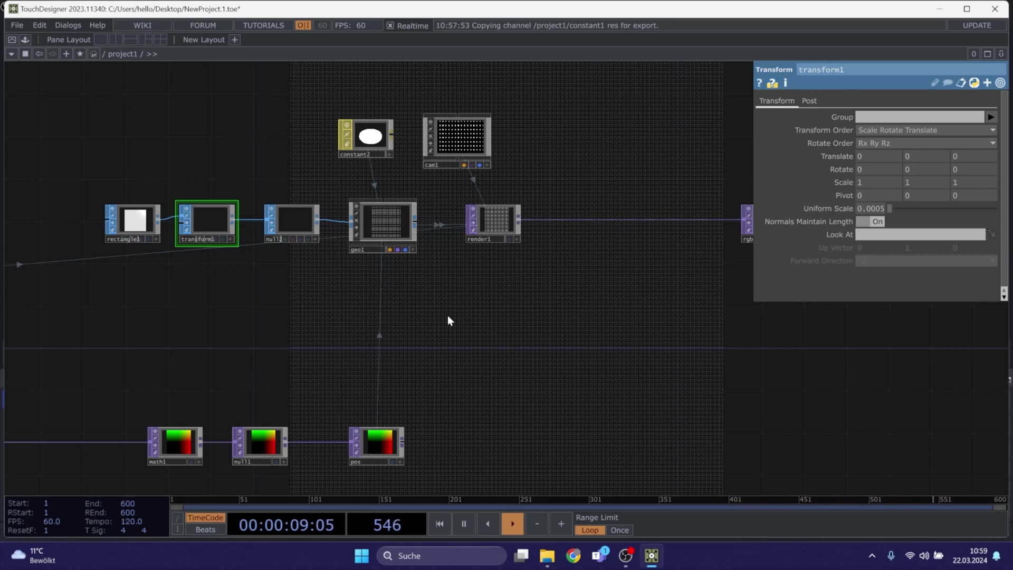
scroll(490, 221, up, 6)
scroll(483, 195, down, 4)
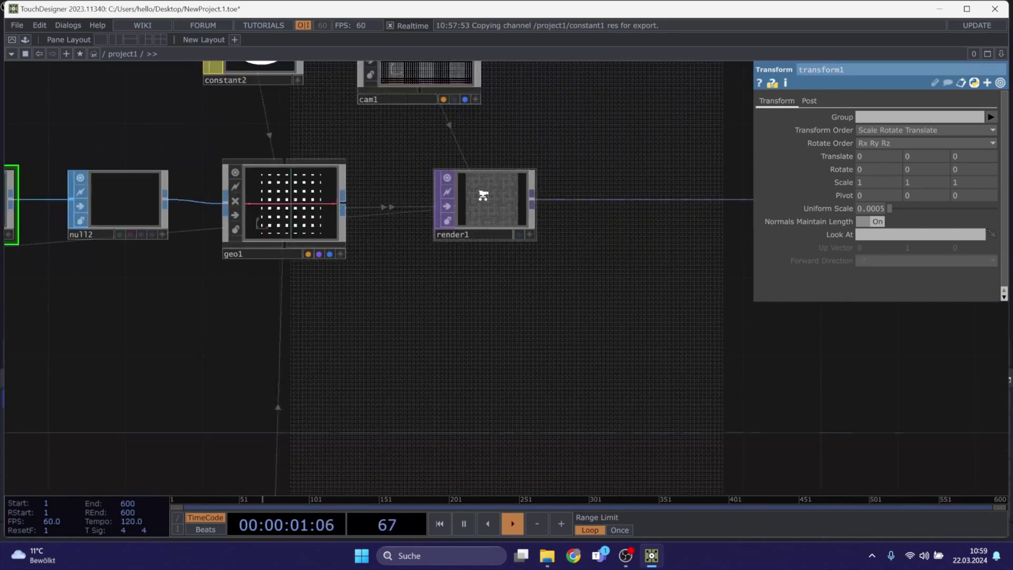
scroll(483, 195, down, 3)
scroll(378, 336, up, 2)
key(h)
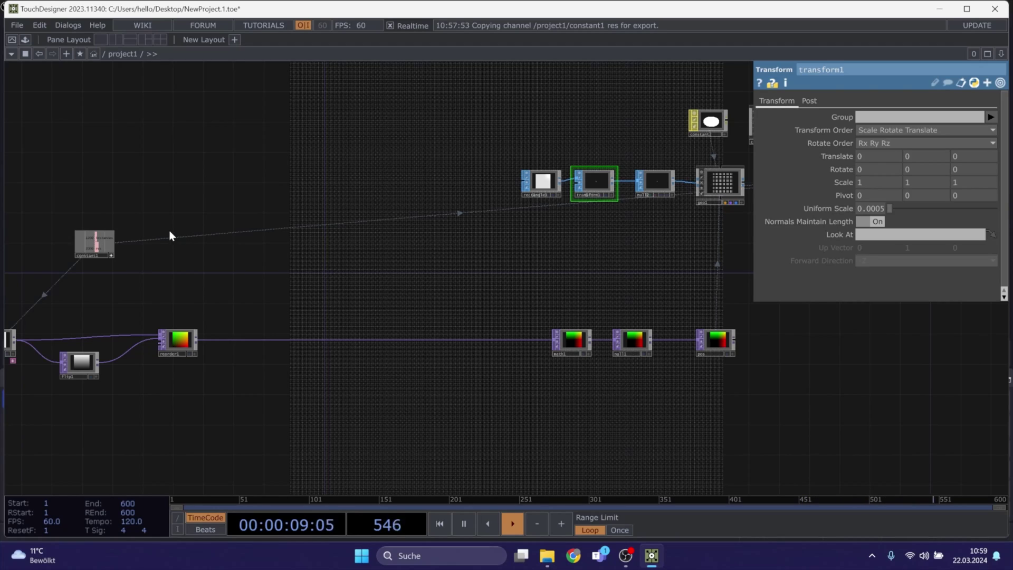
drag(307, 297, 464, 296)
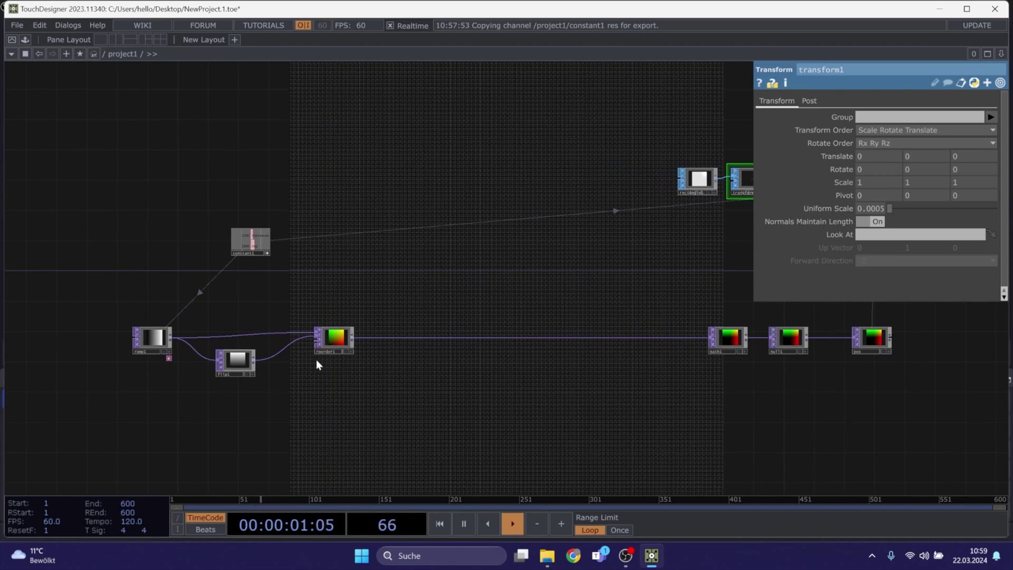
scroll(315, 359, up, 3)
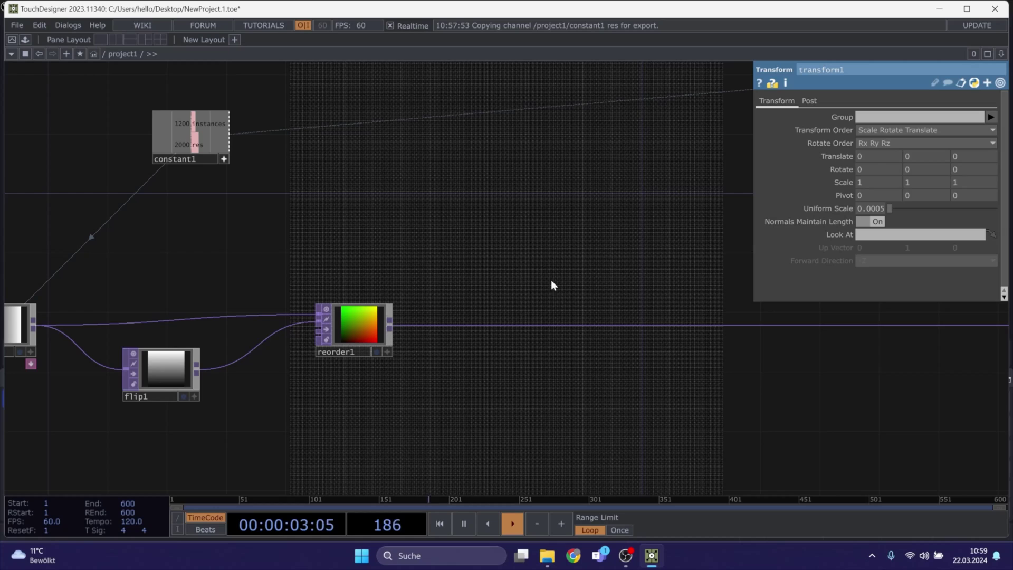
Insert a Noise TOP on the wire between the Reorder TOP and the Math TOP
drag(581, 380, 464, 342)
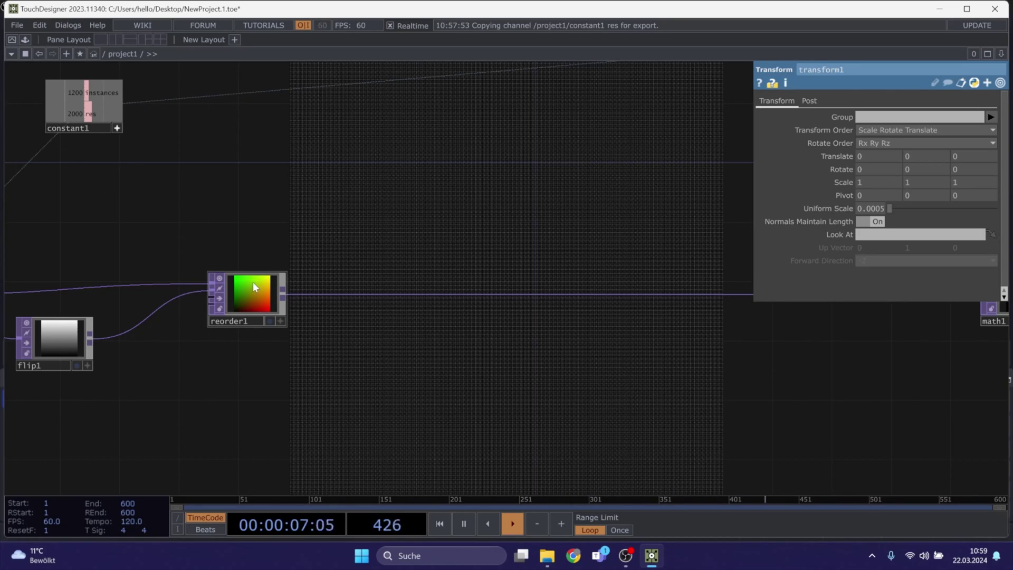
drag(257, 283, 244, 298)
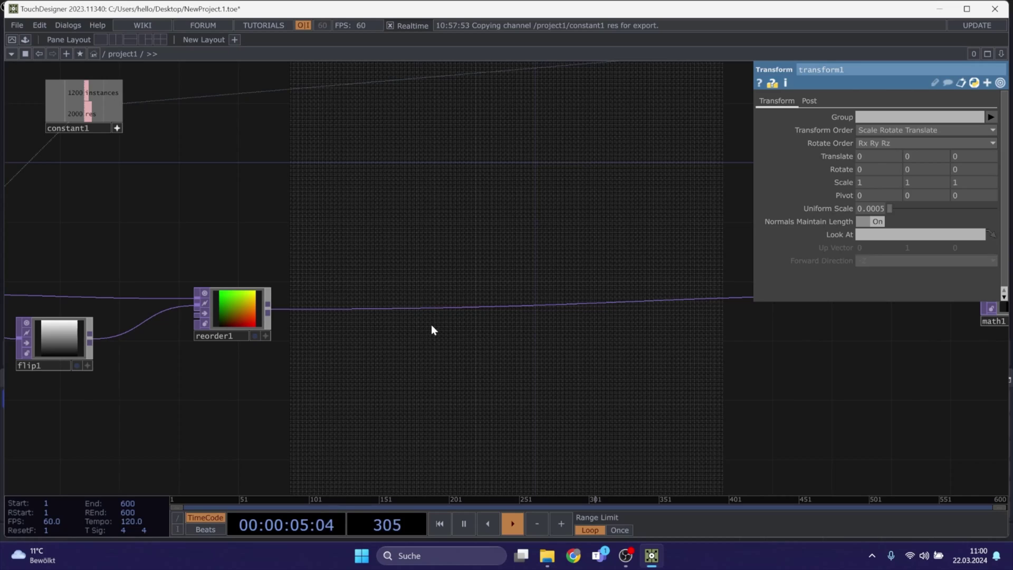
right_click(356, 309)
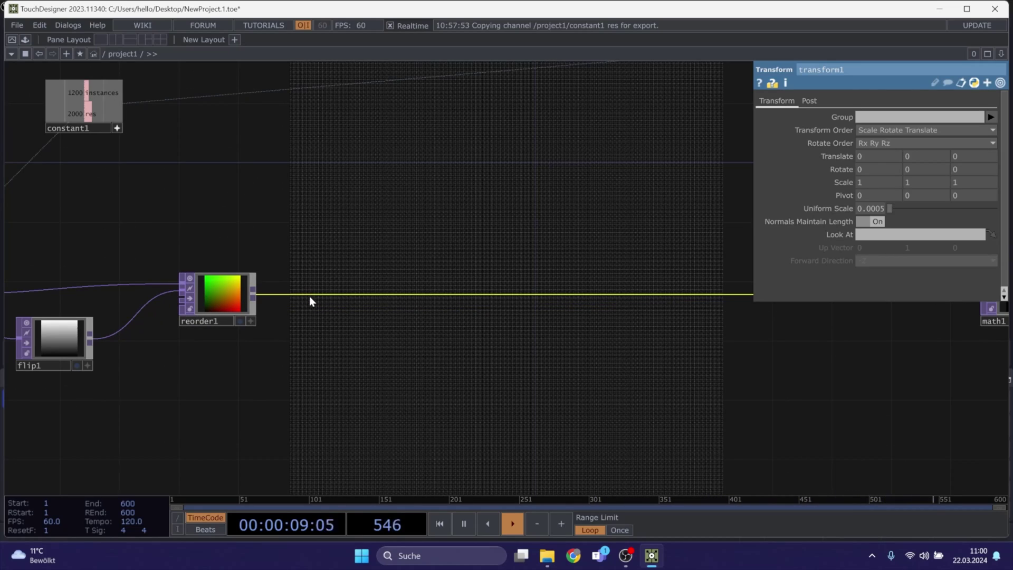
right_click(310, 296)
click(321, 283)
click(342, 302)
right_click(297, 298)
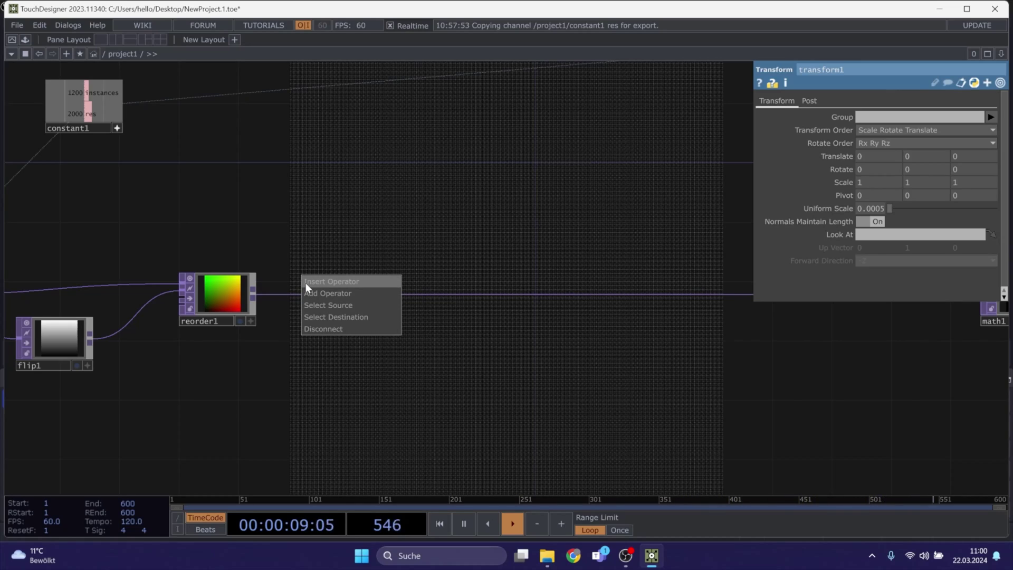
click(306, 283)
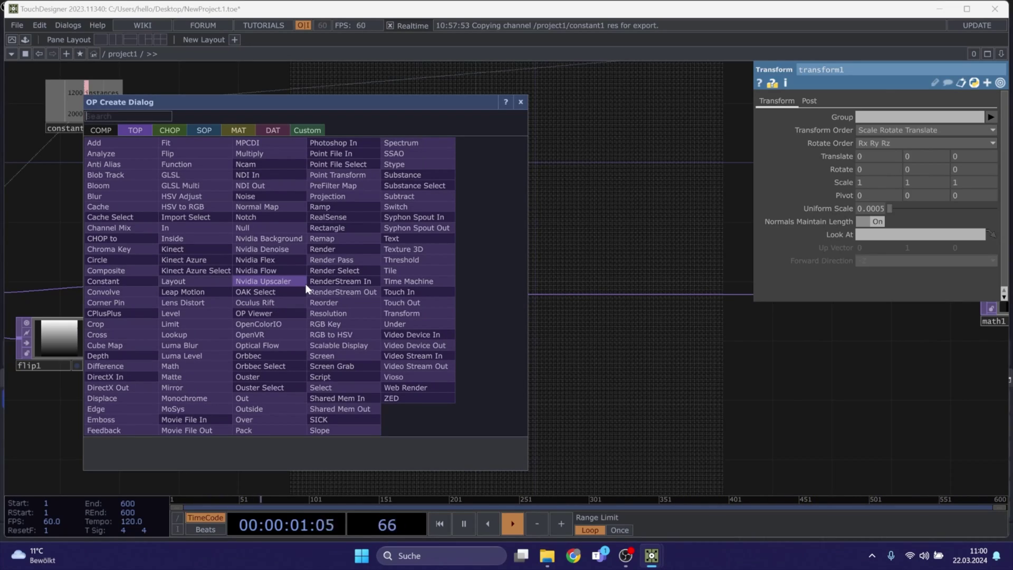
click(254, 196)
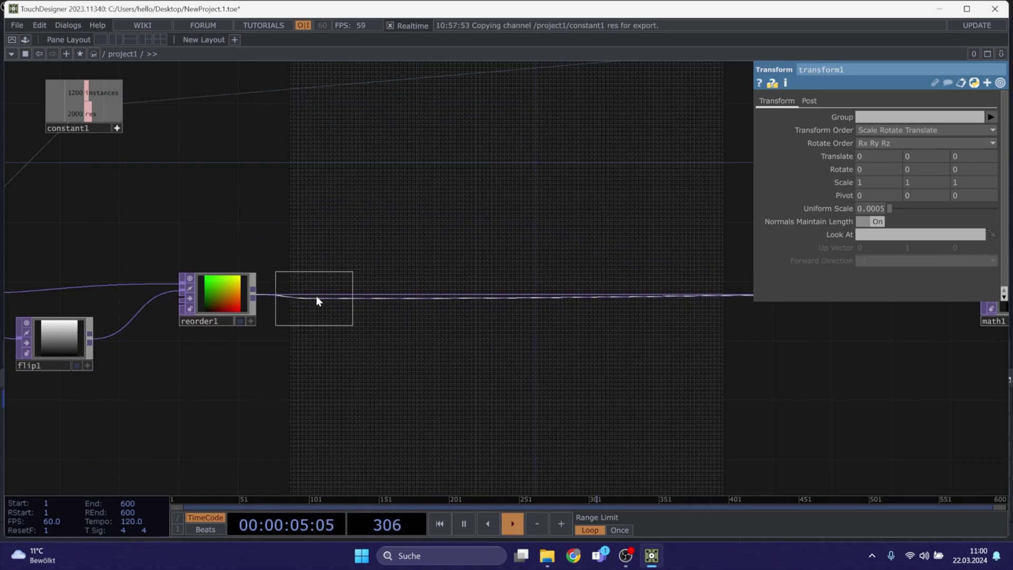
click(353, 298)
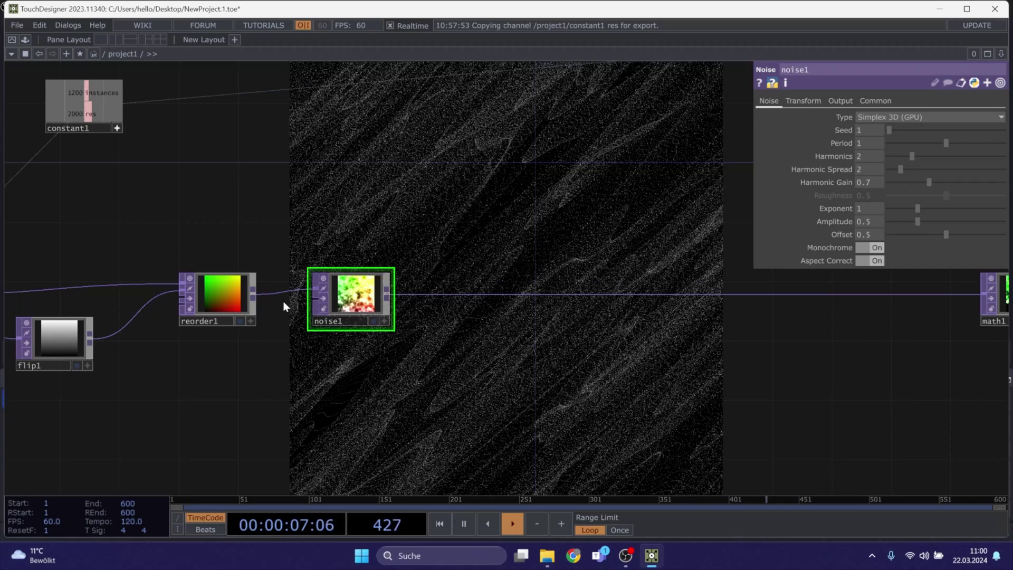
Move the Noise TOP closer to the Reorder TOP, set its Offset to 0 and turn Monochrome off
scroll(283, 301, up, 4)
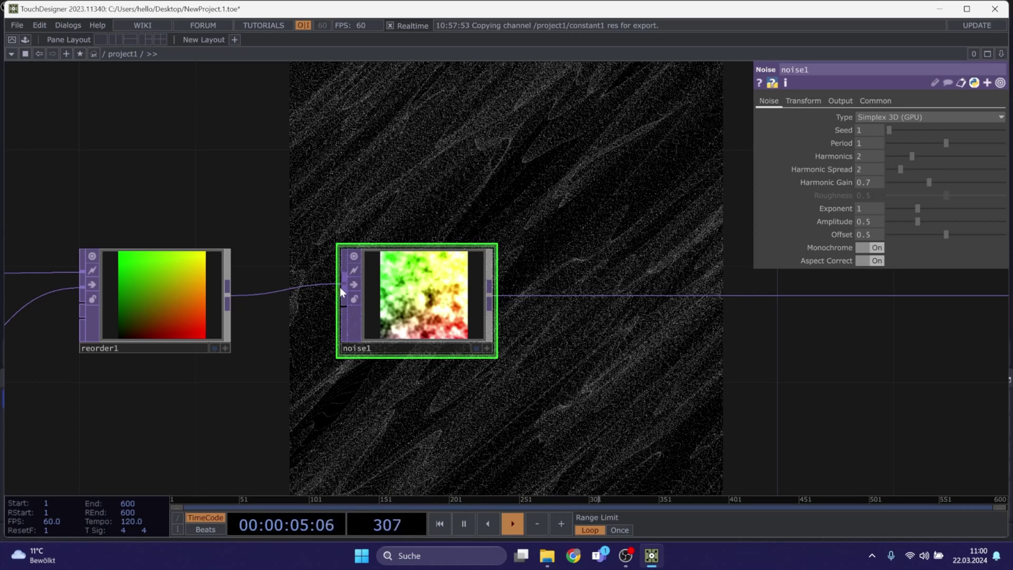
drag(340, 287, 311, 287)
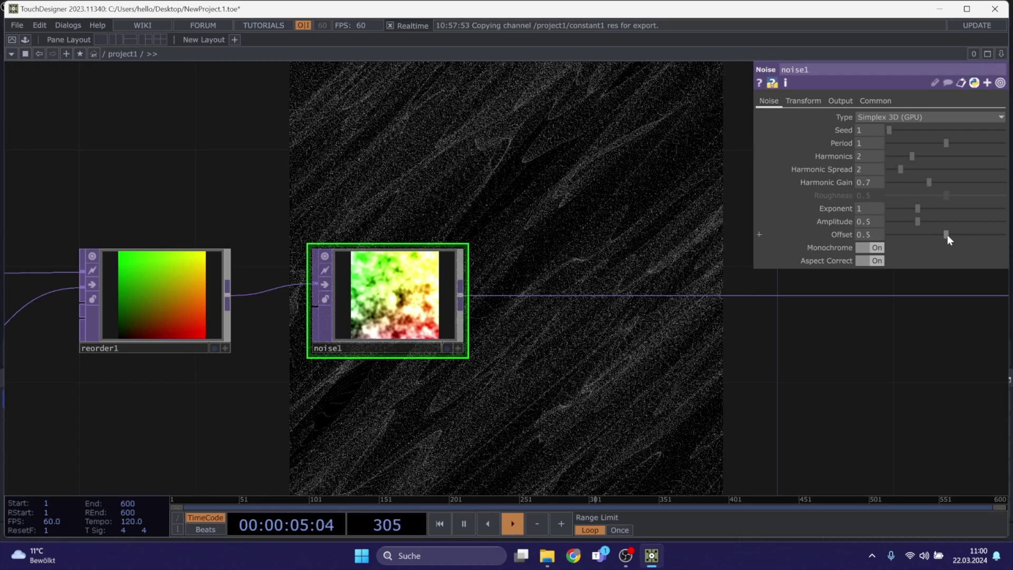
drag(948, 235, 849, 235)
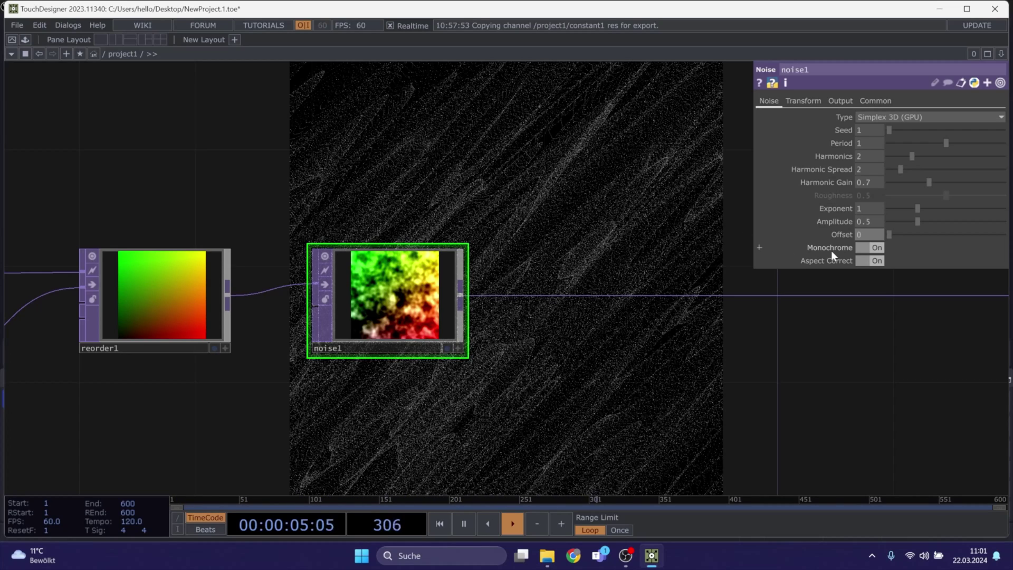
click(863, 249)
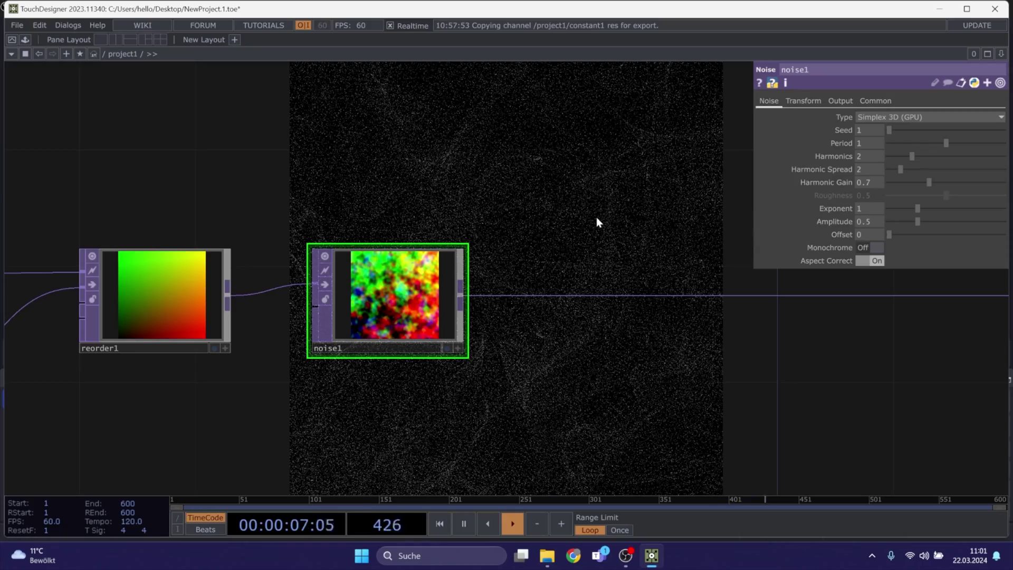
Reduce the Noise TOP's Amplitude to 0.02
drag(918, 220, 892, 234)
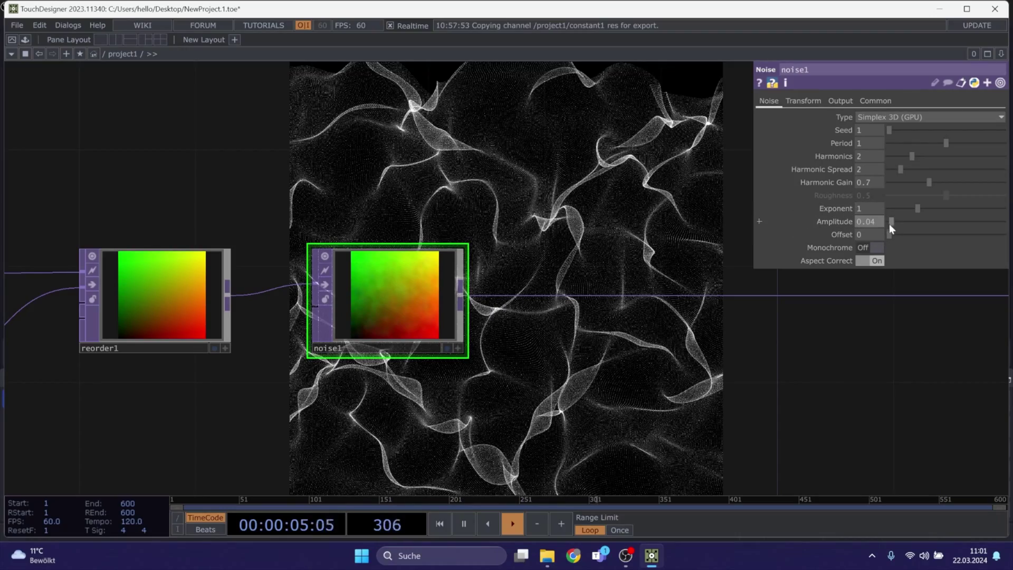
mouse_move(889, 223)
mouse_down()
mouse_move(898, 225)
mouse_move(889, 229)
mouse_up()
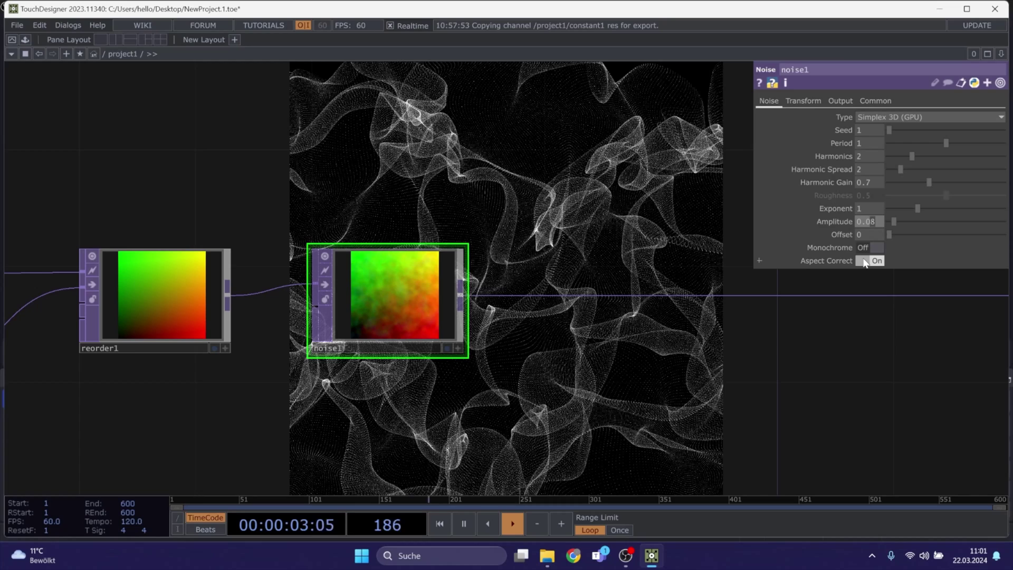
text(02)
key(BackSpace)
key(BackSpace)
text(2)
key(Return)
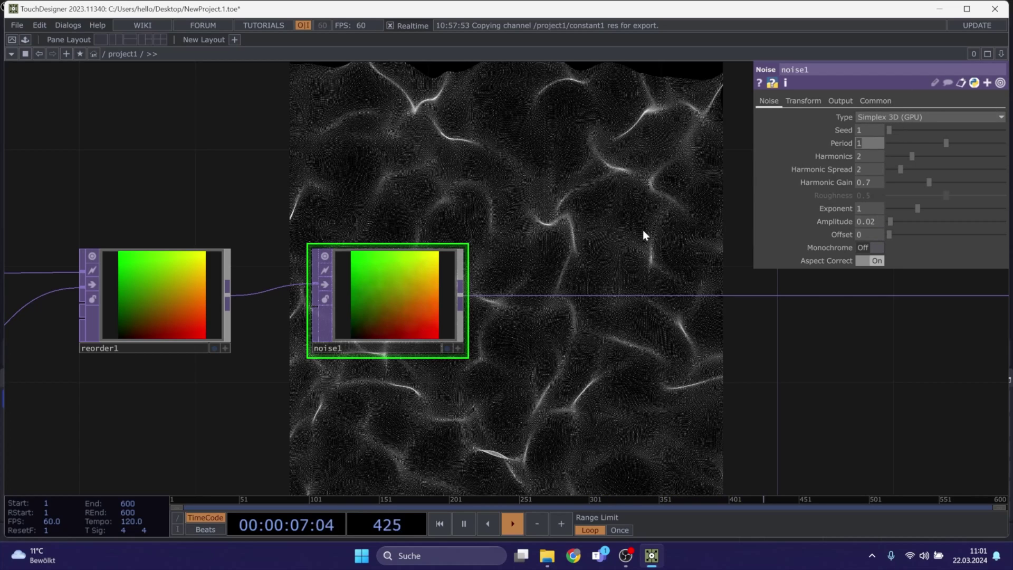
Set the Noise TOP's Period to 2 and its Harmonics to 3
text(2)
key(Return)
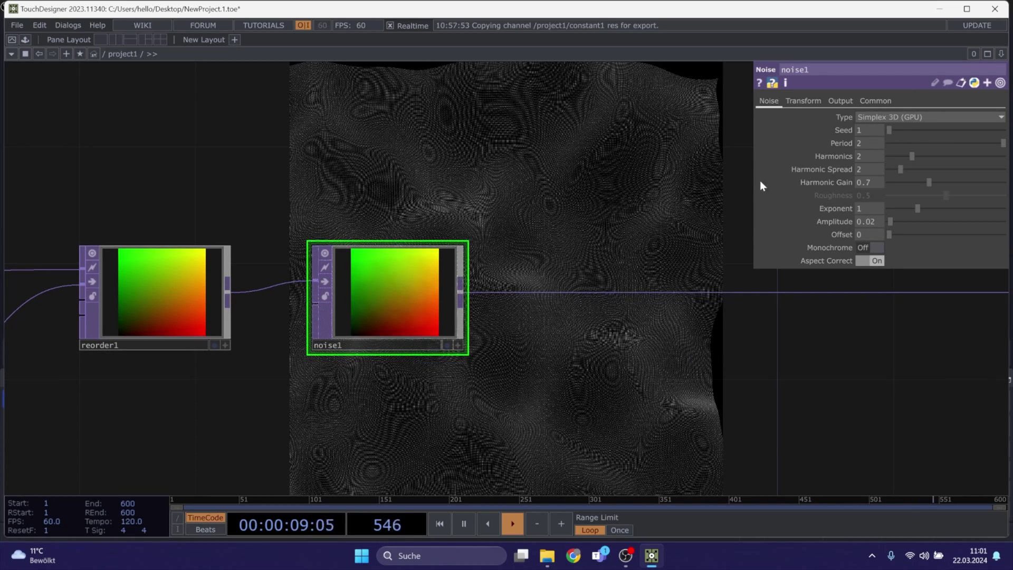
click(863, 157)
text(3)
key(Return)
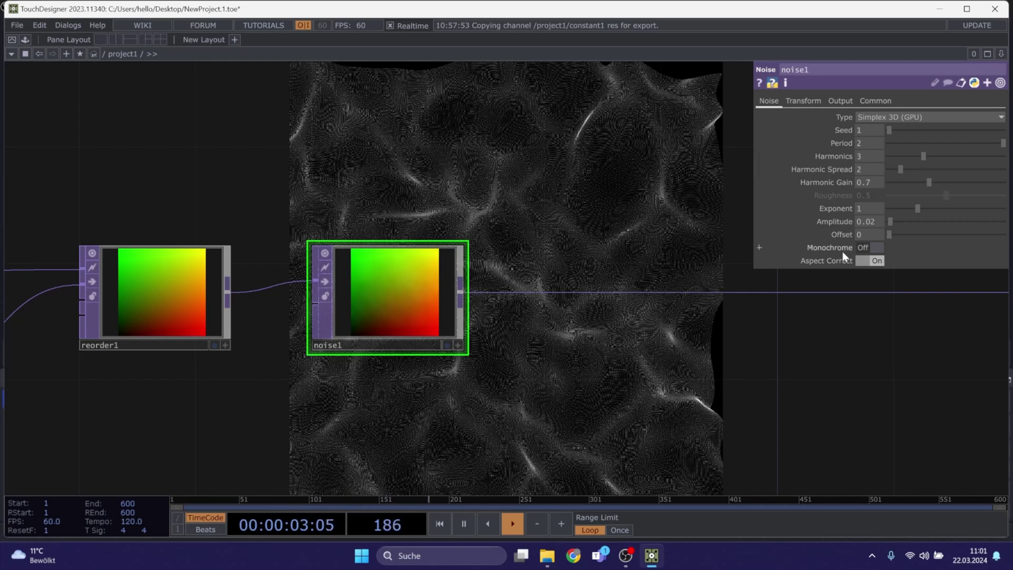
Set the Noise TOP's Harmonic Spread to 1.7 and its Exponent to 0.77
click(871, 171)
key(BackSpace)
text(1)
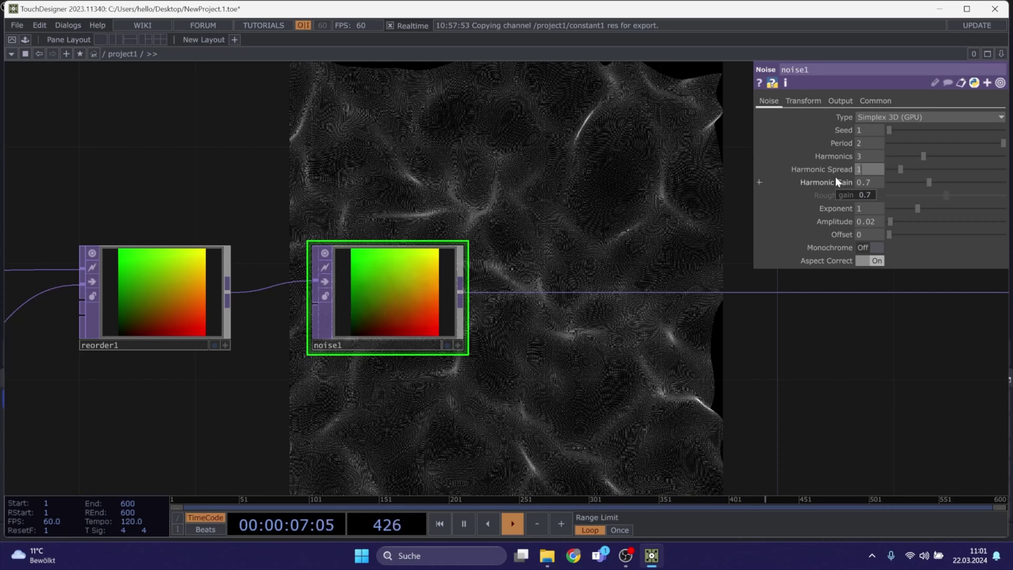
text(.7)
key(Return)
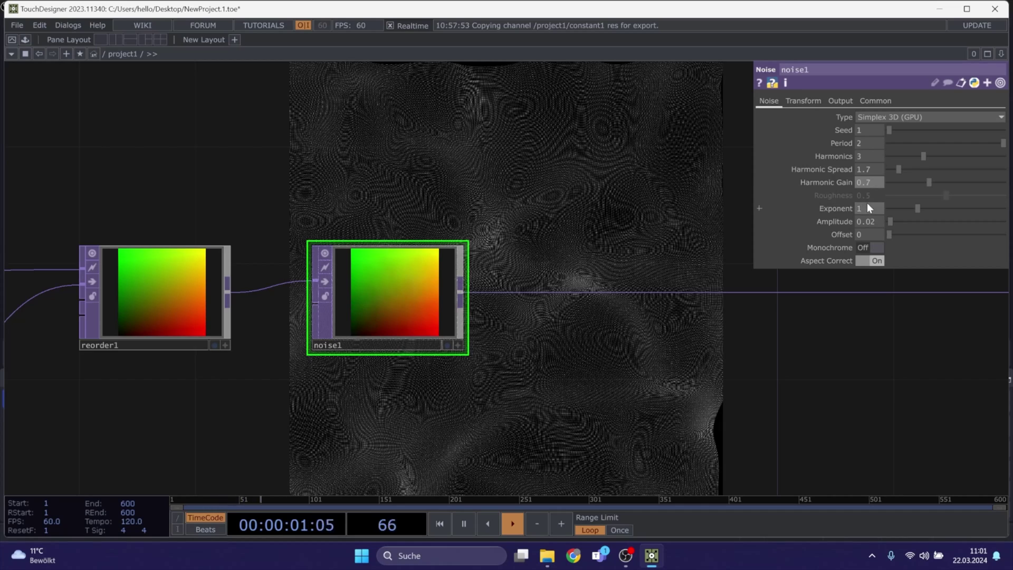
text(0.)
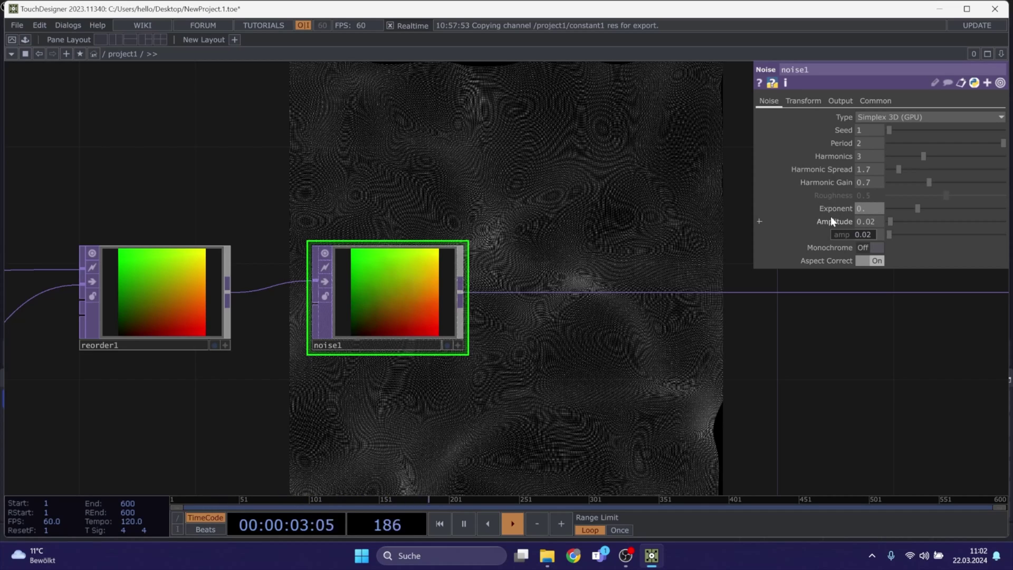
text(77)
key(Return)
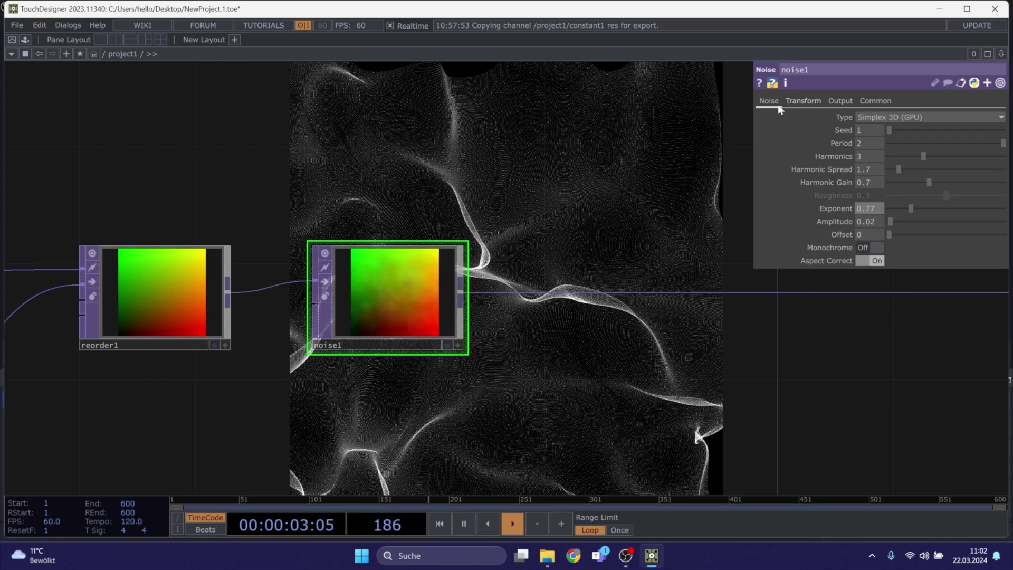
Set the X Scale of the Noise TOP's transform to 0.01
drag(363, 183, 386, 187)
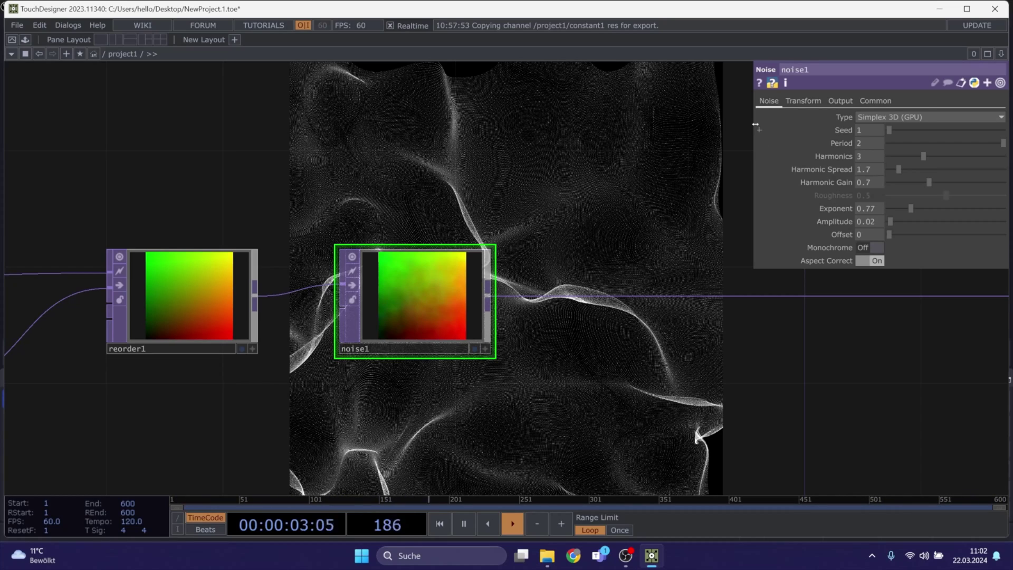
click(800, 102)
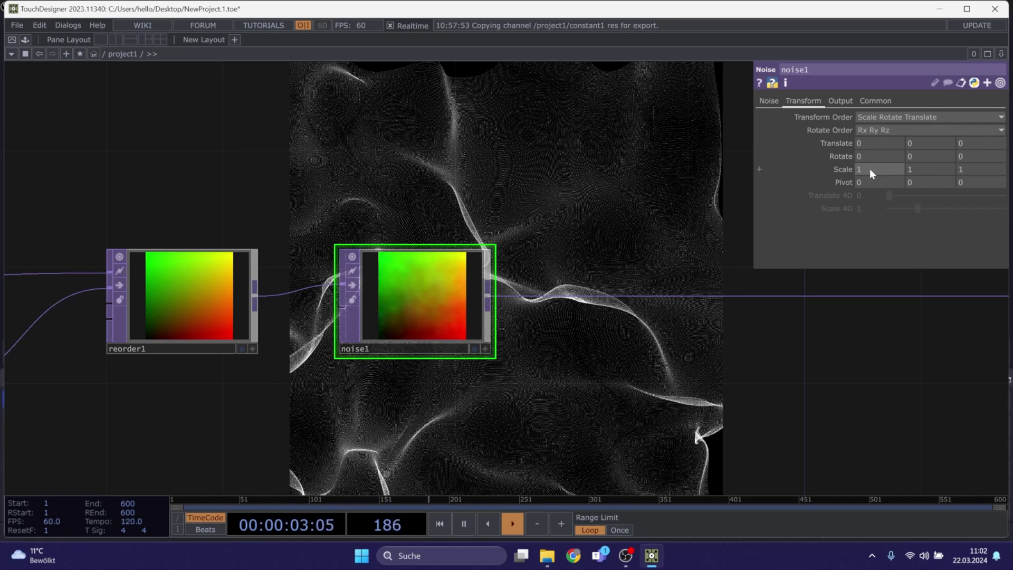
drag(870, 169, 842, 180)
text(0.0)
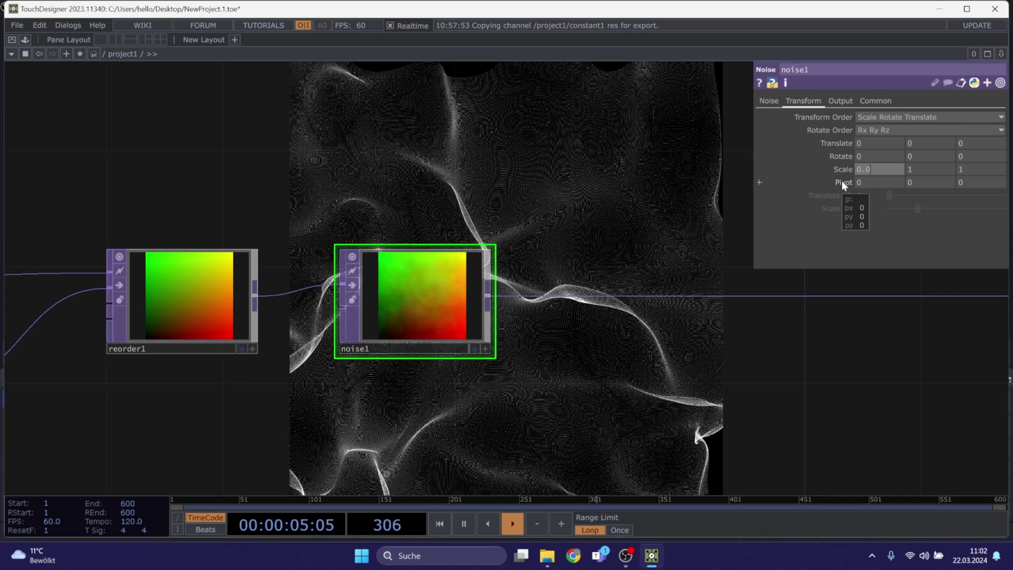
text(1)
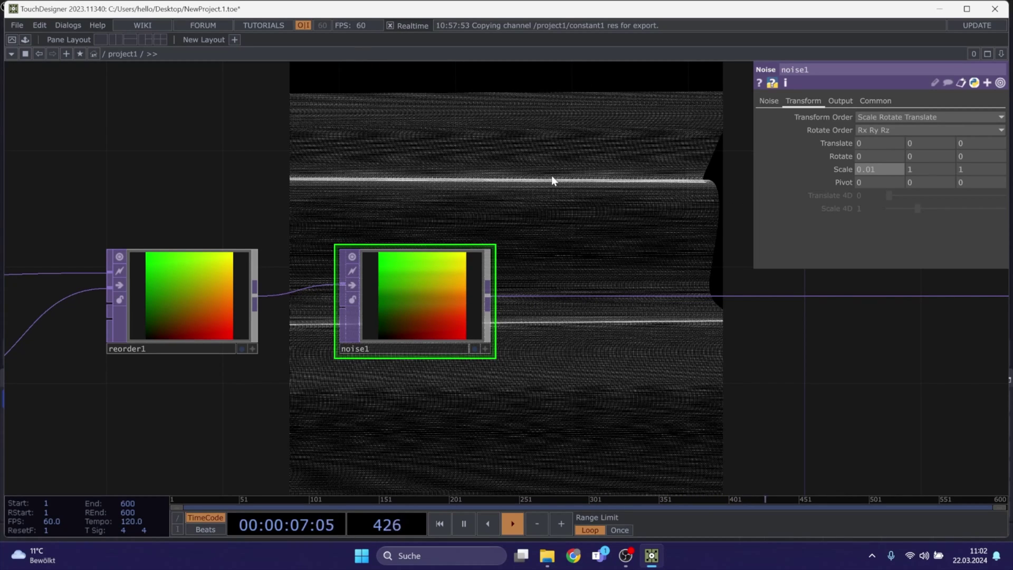
Try Ortho Widths of 2 and 0.48 on the camera, and set the width back to 1
scroll(500, 163, down, 3)
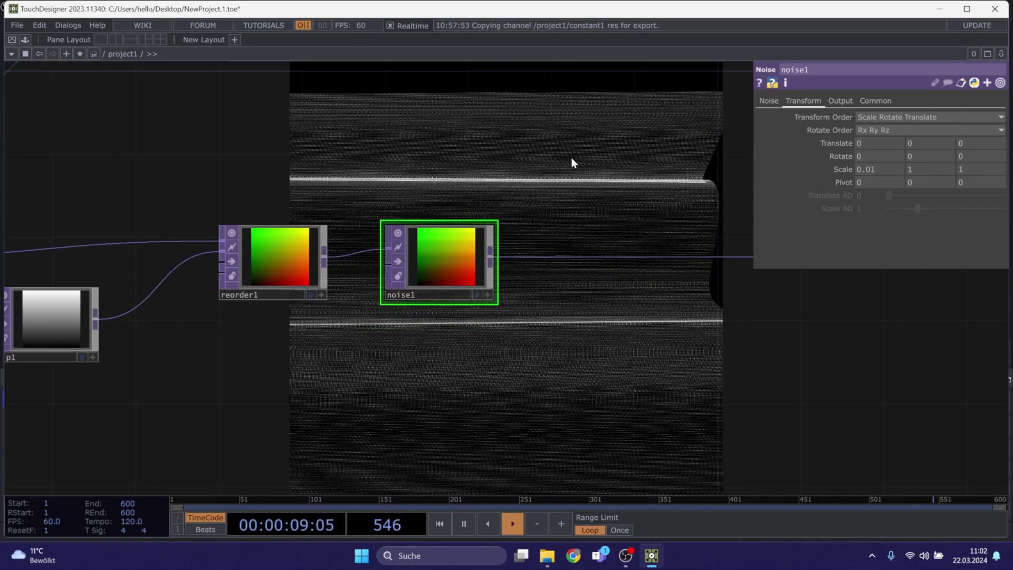
drag(572, 157, 452, 245)
scroll(451, 245, down, 5)
drag(672, 171, 511, 256)
drag(453, 282, 128, 331)
click(486, 189)
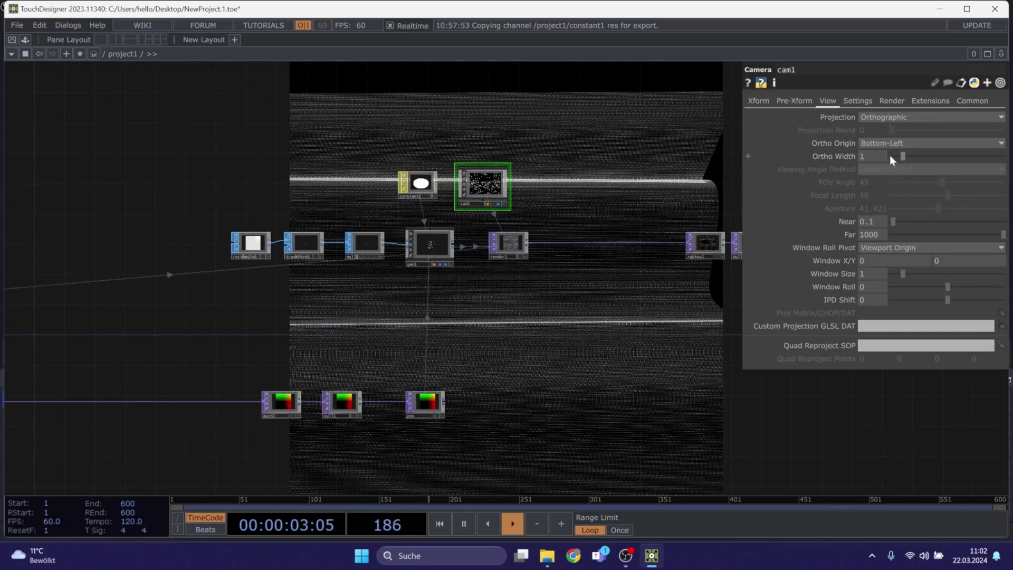
drag(889, 155, 906, 155)
click(875, 155)
text(2)
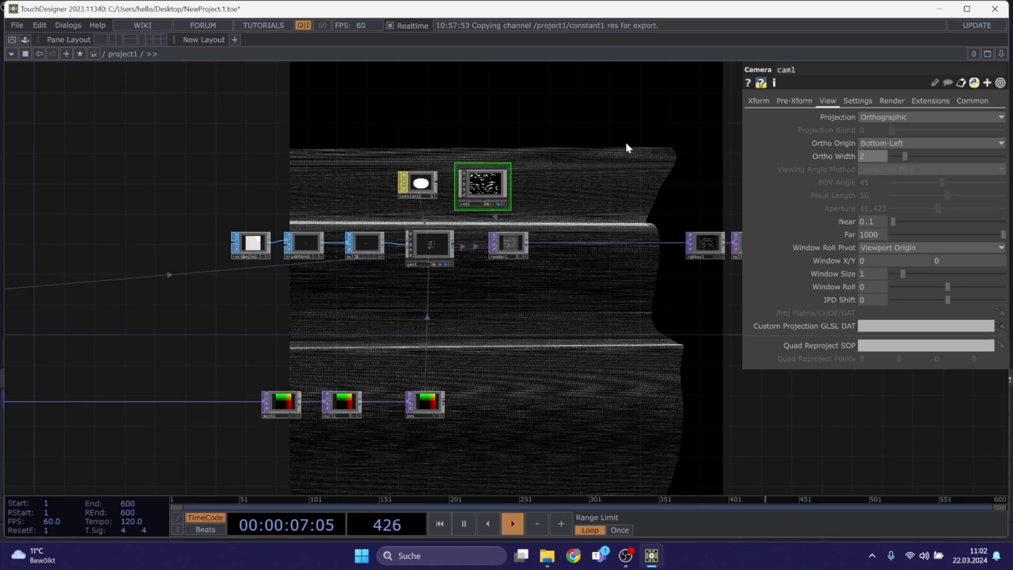
key(Return)
drag(897, 157, 897, 157)
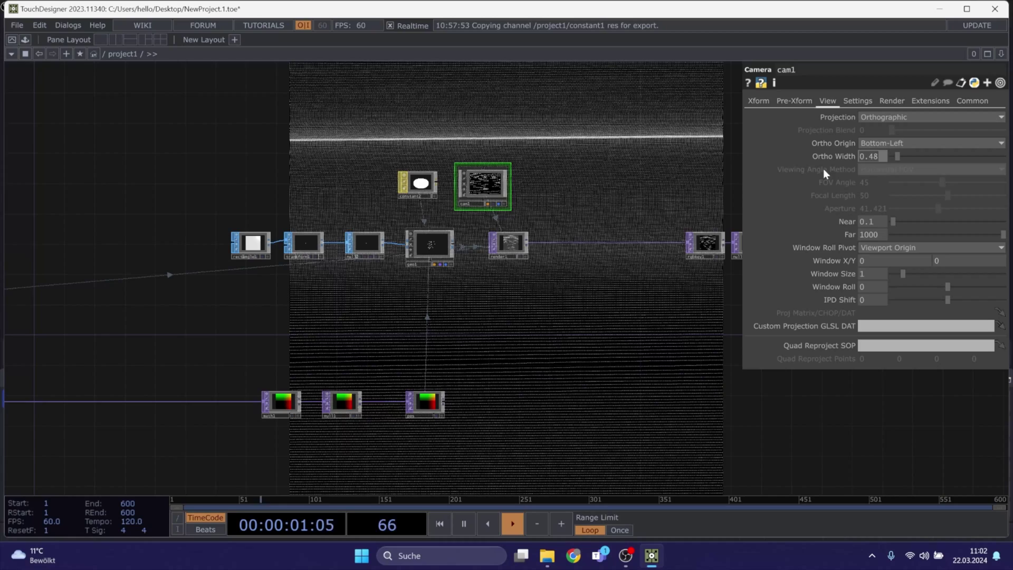
text(1)
key(Return)
Move the camera node higher above the Render TOP and switch its Projection to Perspective
drag(69, 289, 571, 219)
drag(581, 285, 399, 318)
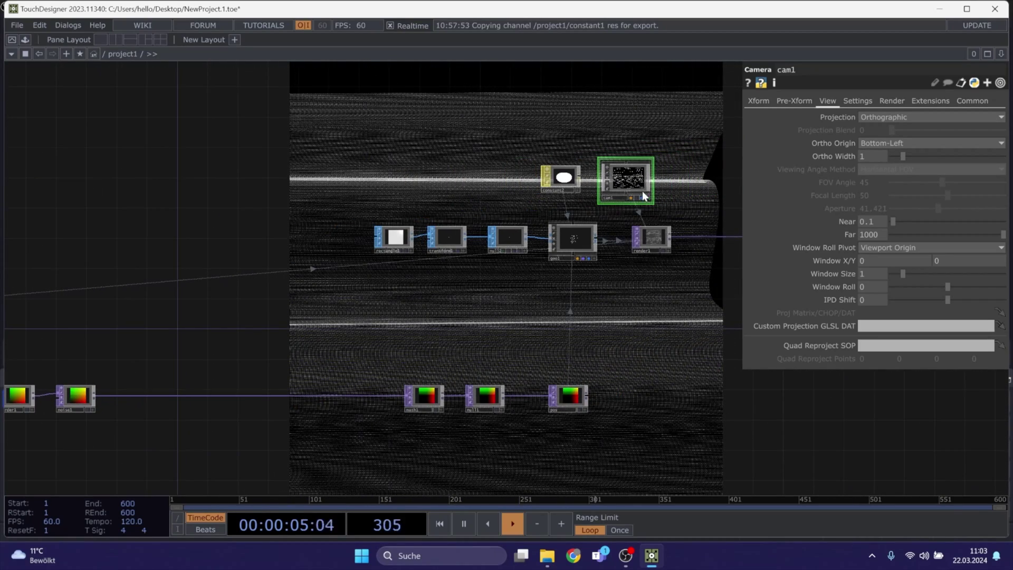
drag(642, 191, 464, 219)
click(869, 117)
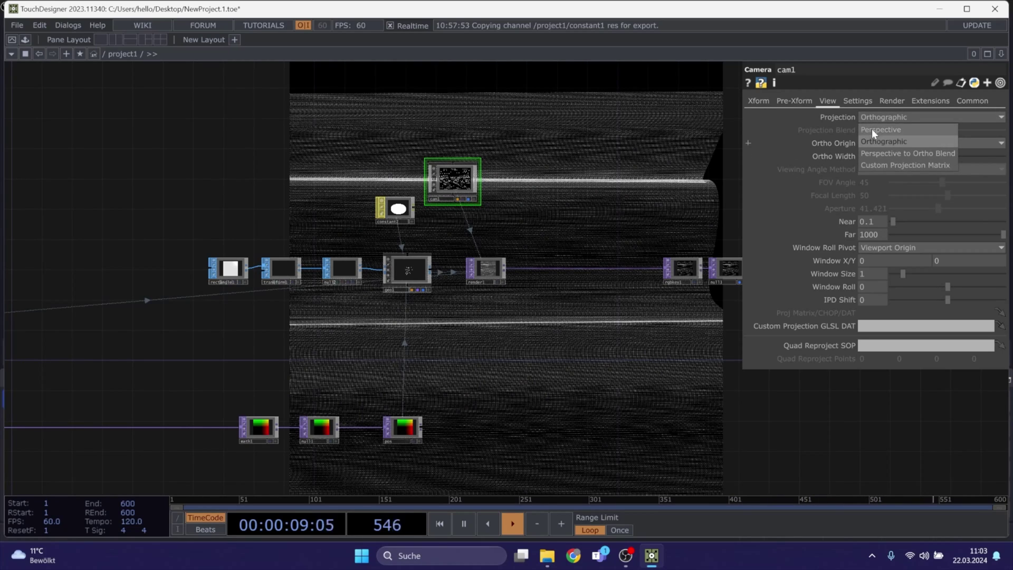
click(872, 129)
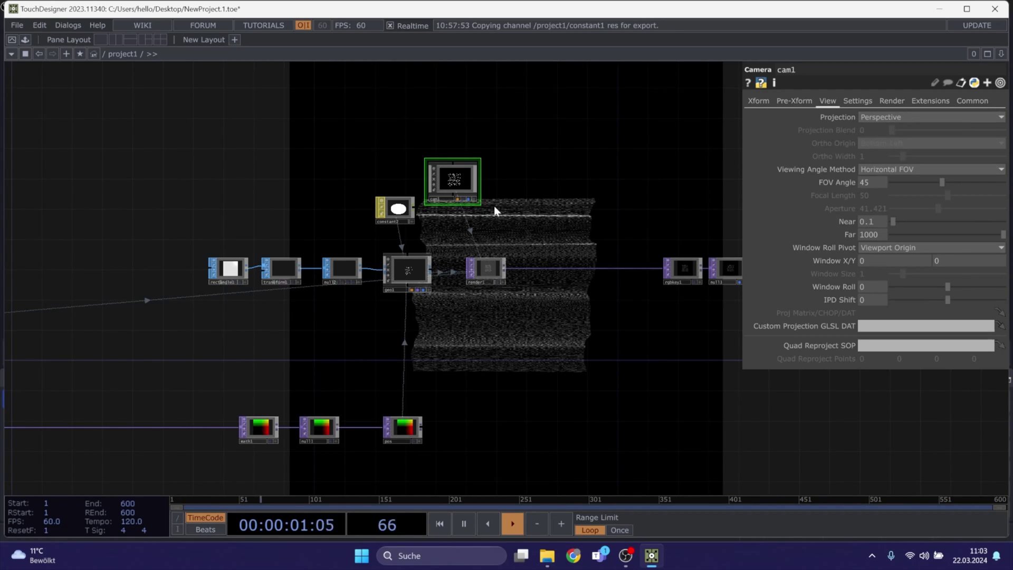
Move the camera closer in its own viewer and adjust its angle slightly so the noise mesh fills the render
scroll(494, 206, up, 5)
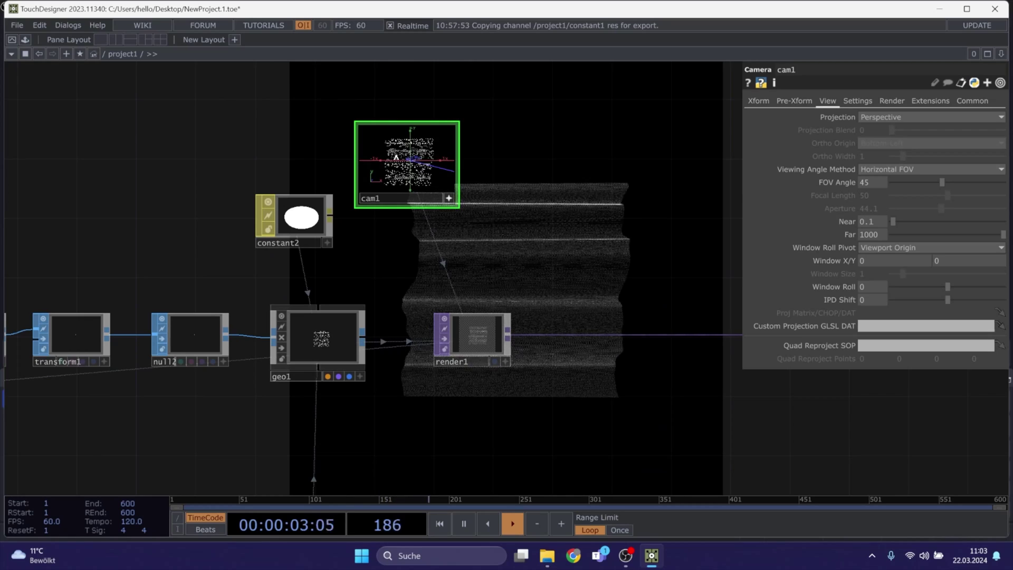
scroll(399, 158, up, 3)
scroll(406, 159, up, 1)
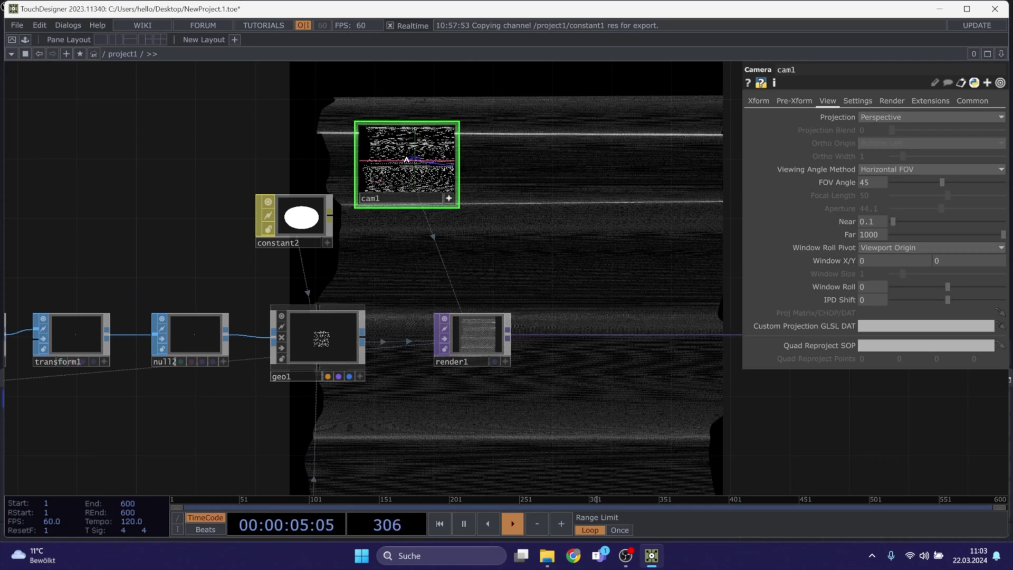
scroll(405, 158, up, 2)
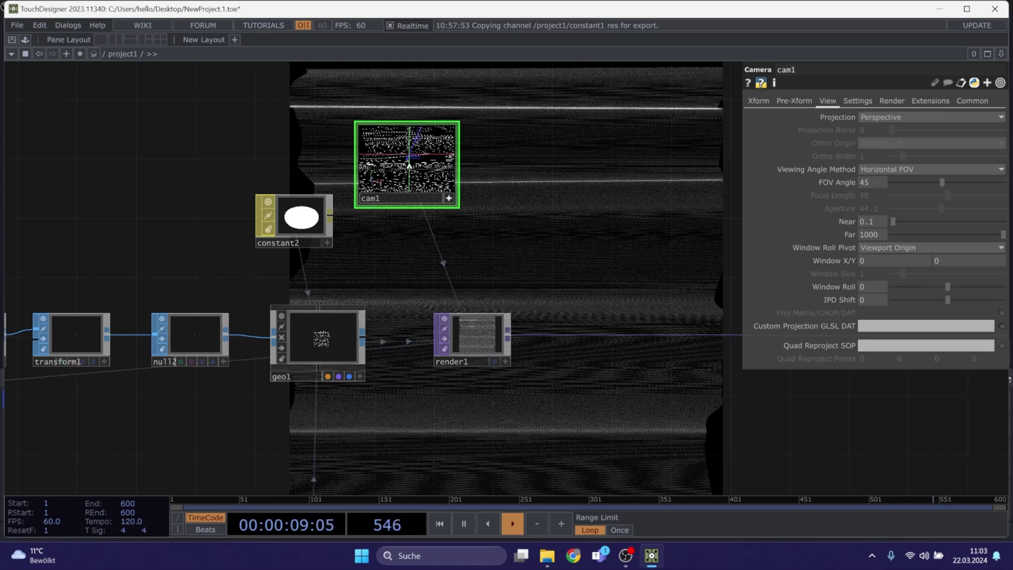
right_click(405, 167)
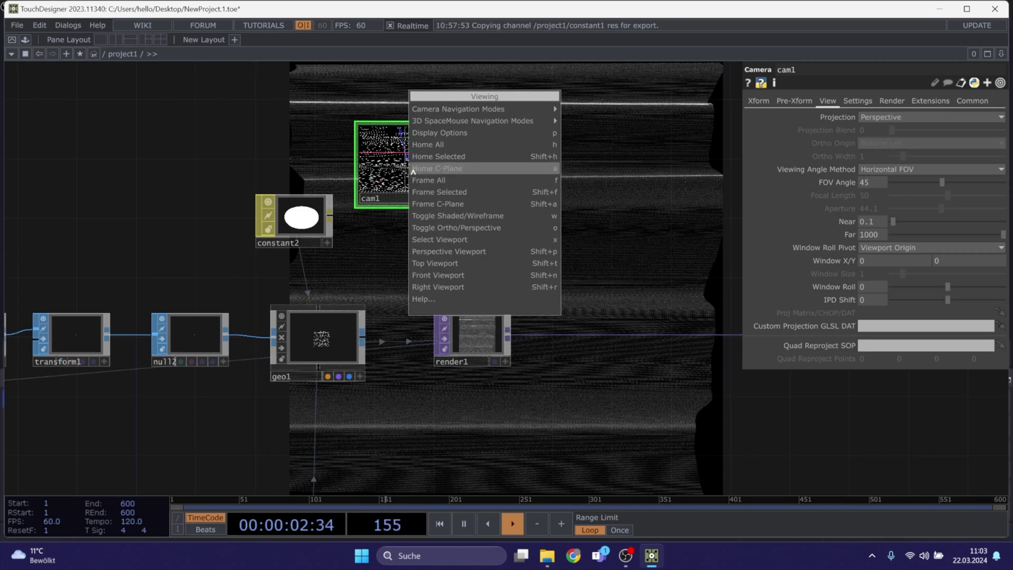
click(693, 211)
drag(342, 441, 422, 421)
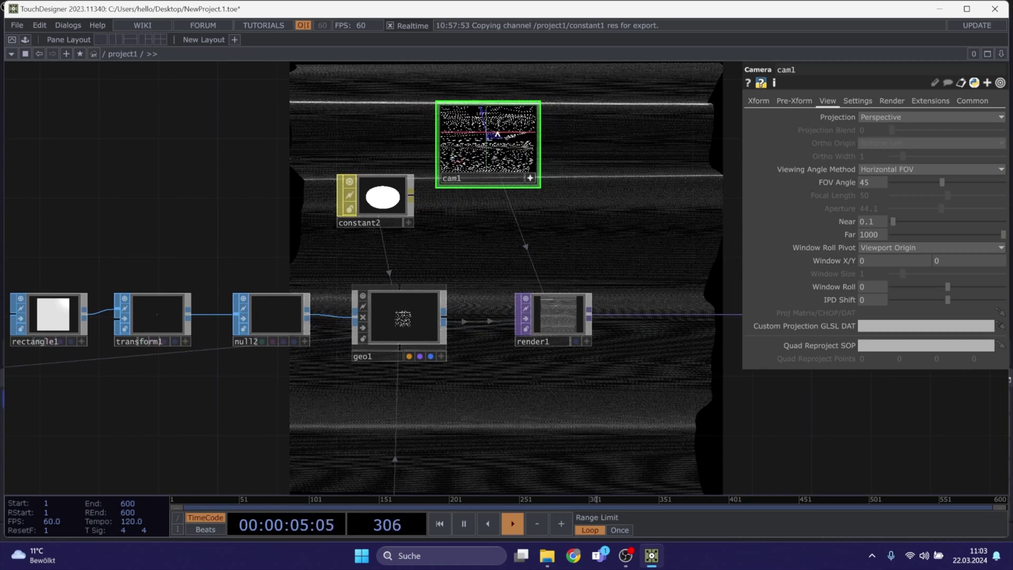
drag(493, 138, 496, 135)
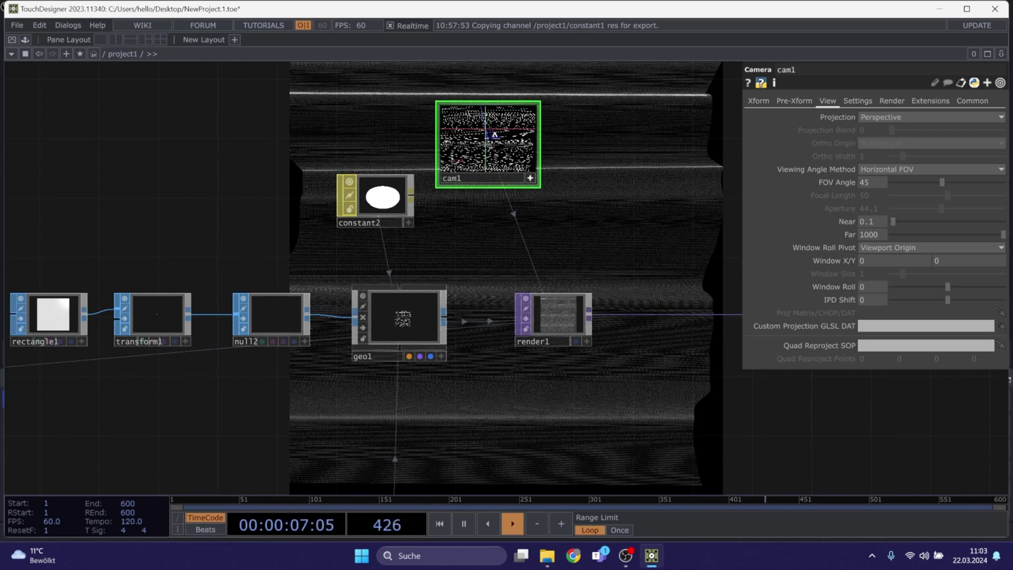
right_click(496, 134)
Try an X Scale of 1 in noise1's transform, and set it back to 0.01
click(200, 236)
drag(199, 236, 703, 188)
drag(294, 372, 682, 333)
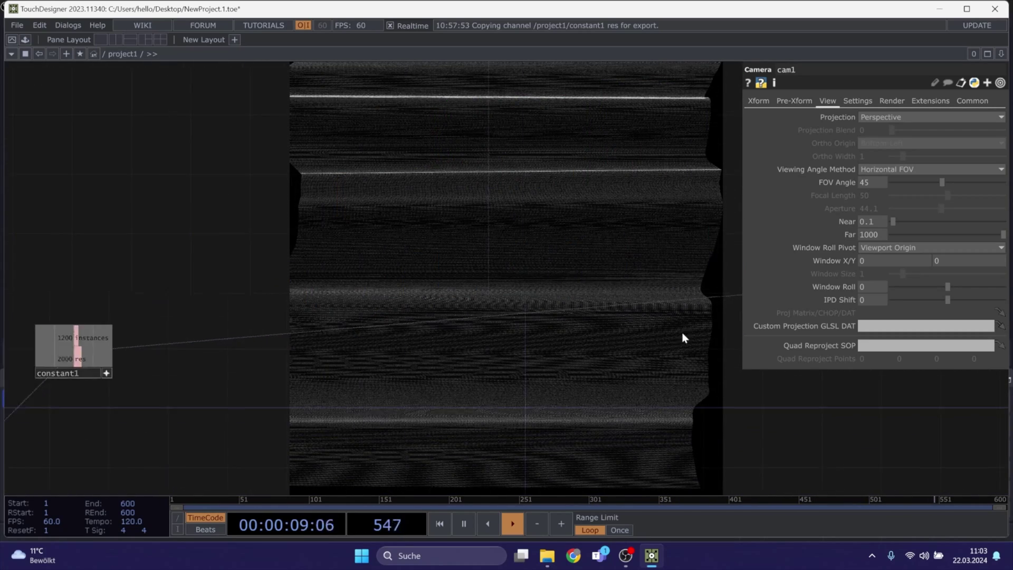
scroll(686, 334, down, 4)
drag(507, 376, 387, 321)
click(405, 383)
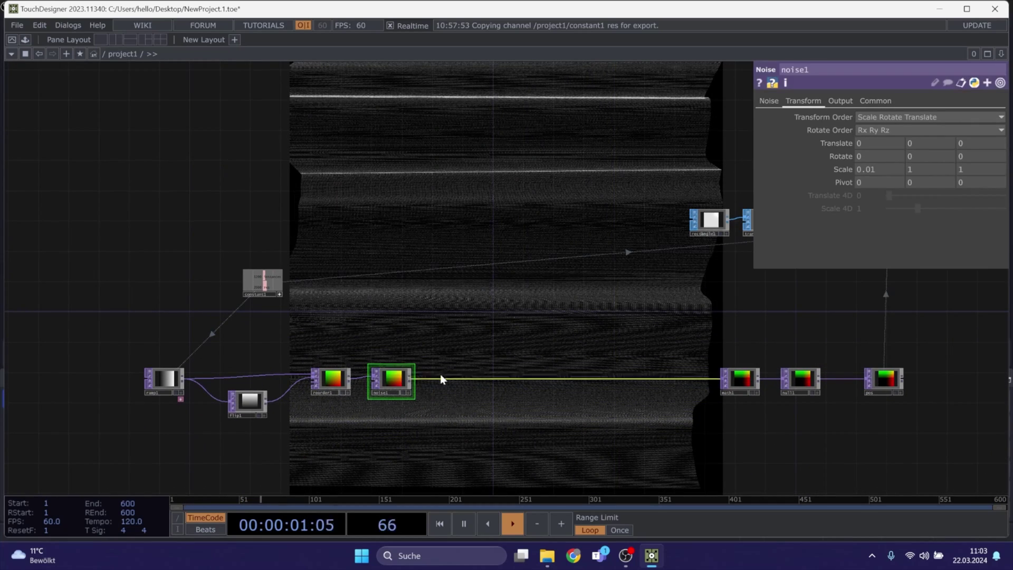
key(Return)
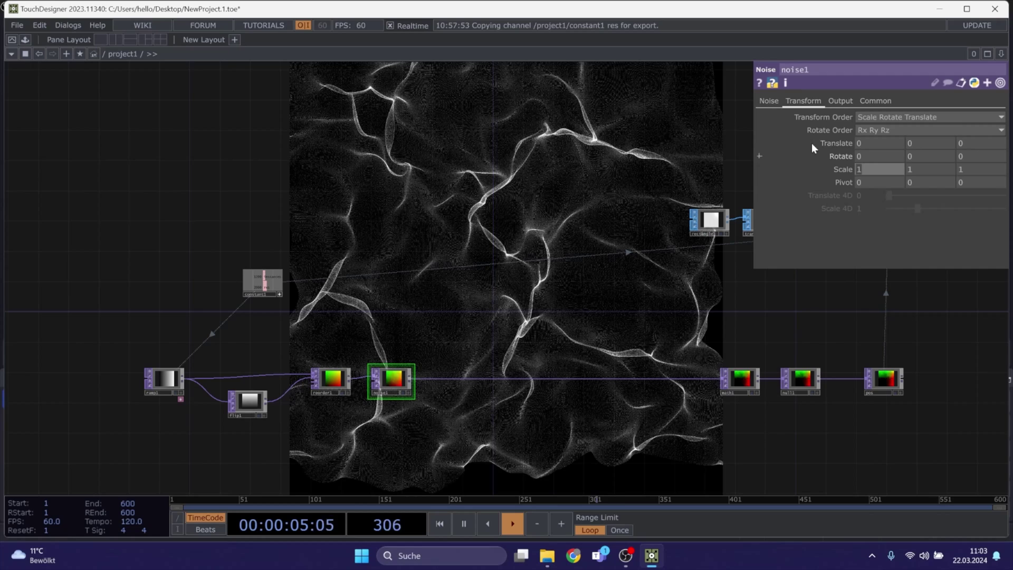
text(01)
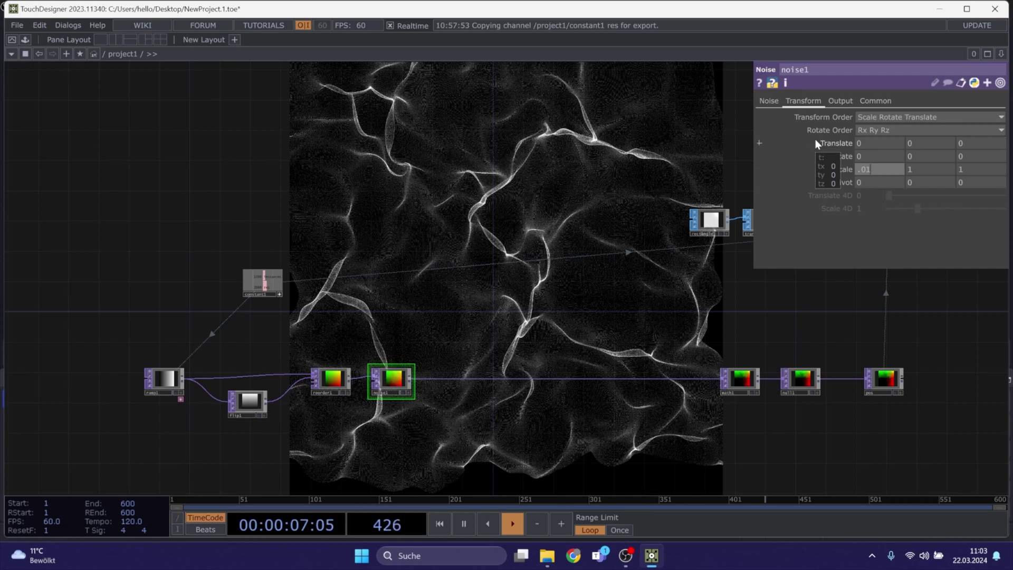
key(Return)
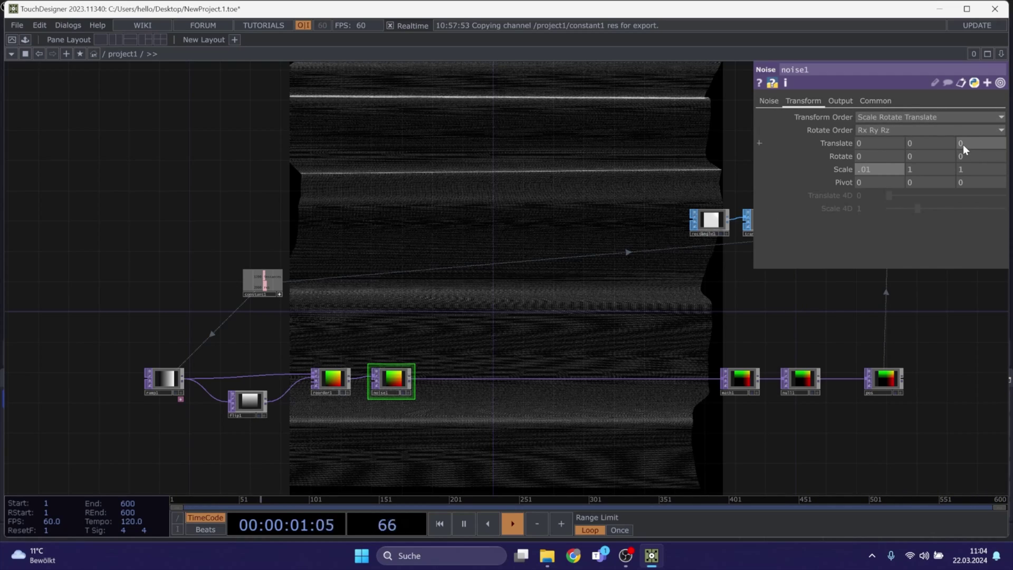
Animate noise1's Z Translate with the expression absTime.seconds*0.045
drag(965, 144, 959, 144)
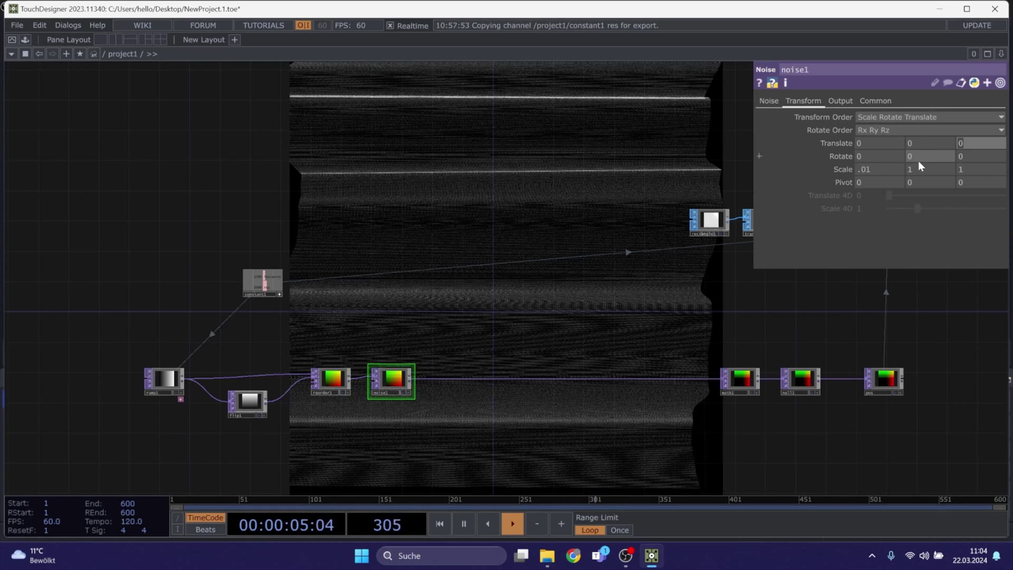
text(abs)
text(Time.se)
text(conds*)
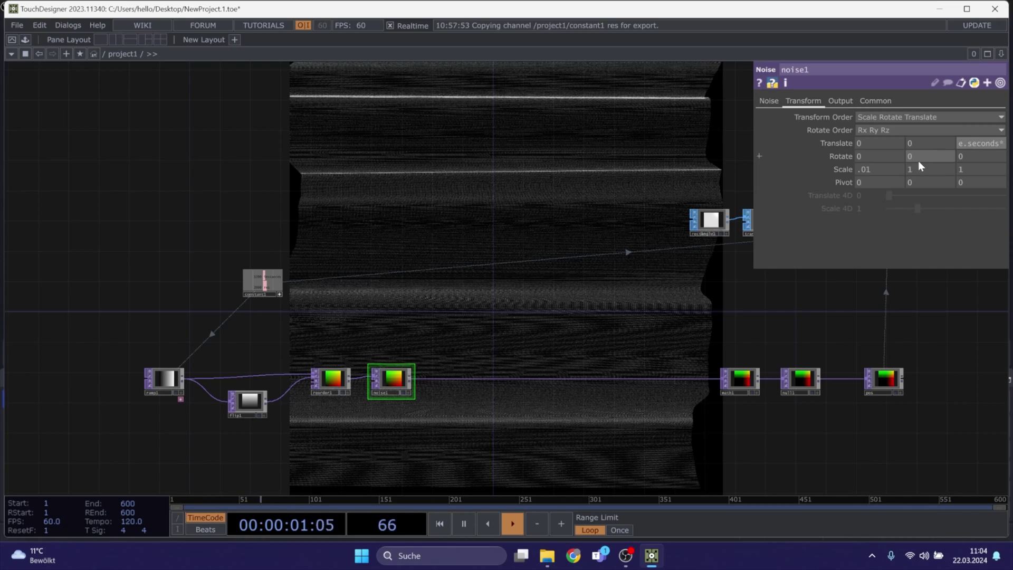
text(0.045)
key(BackSpace)
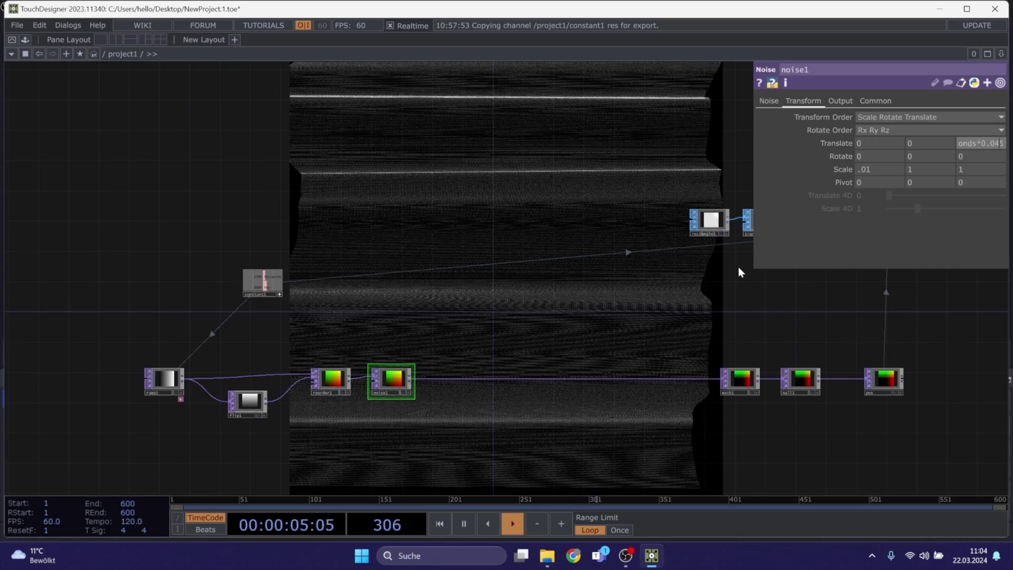
key(Return)
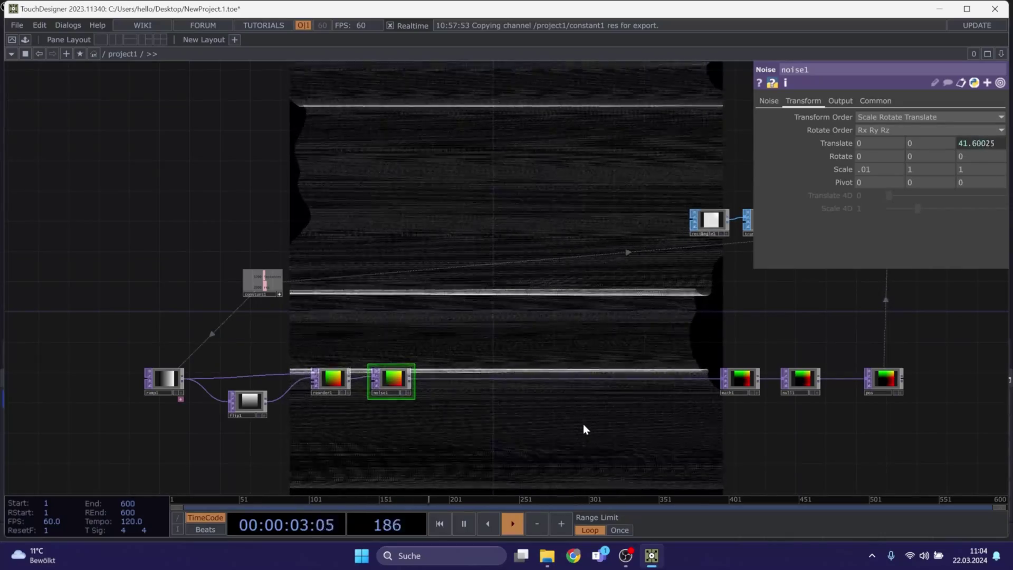
Insert another Noise TOP between noise1 and math1, and also wire noise1's output into its second input
scroll(480, 422, up, 5)
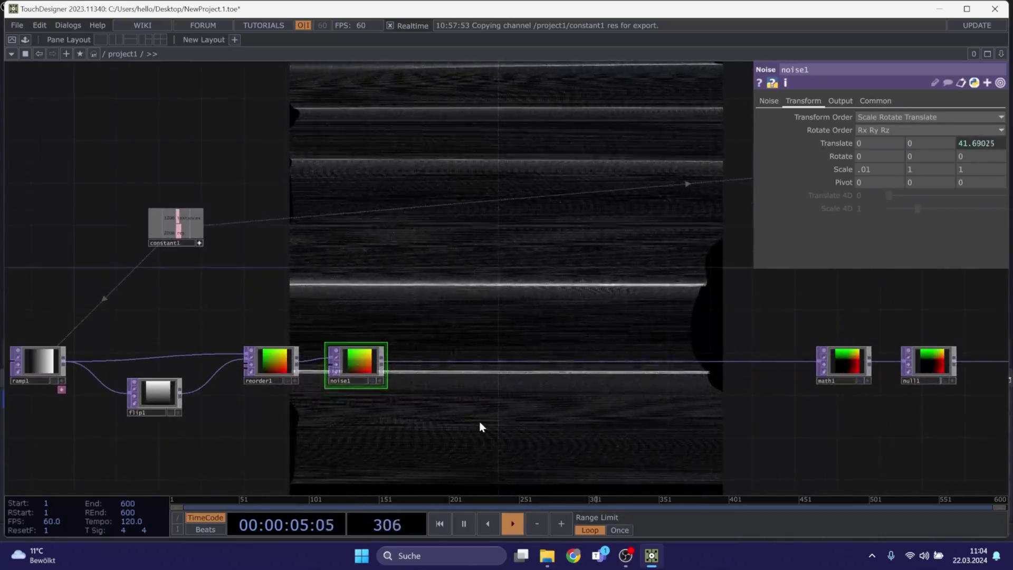
drag(572, 409, 404, 380)
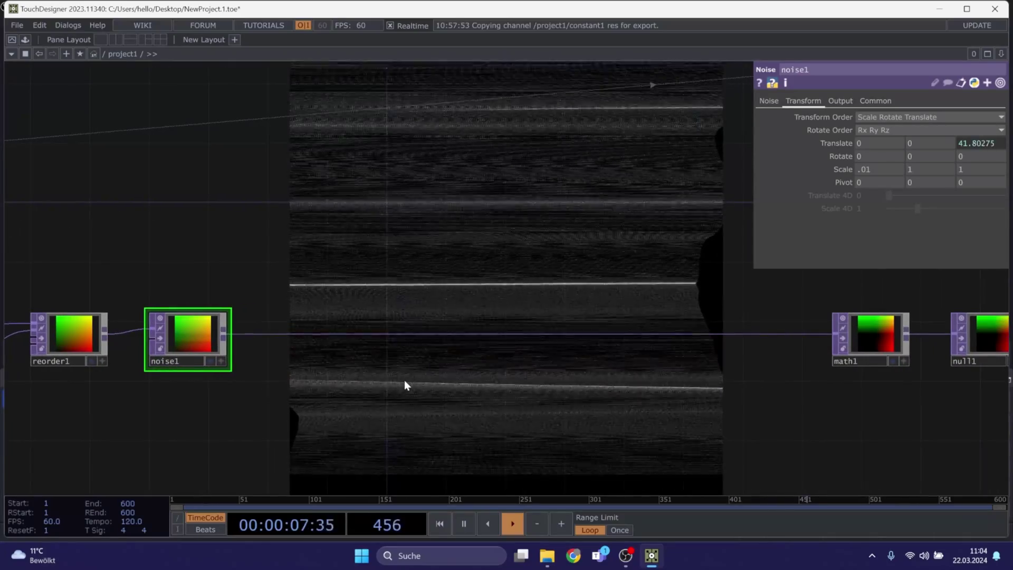
right_click(338, 333)
click(354, 321)
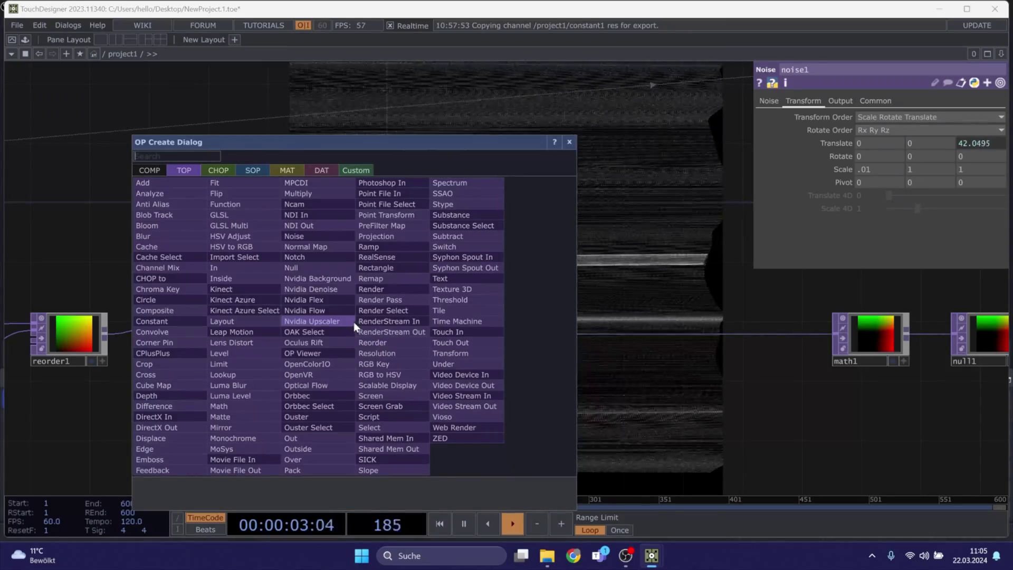
click(295, 236)
click(312, 266)
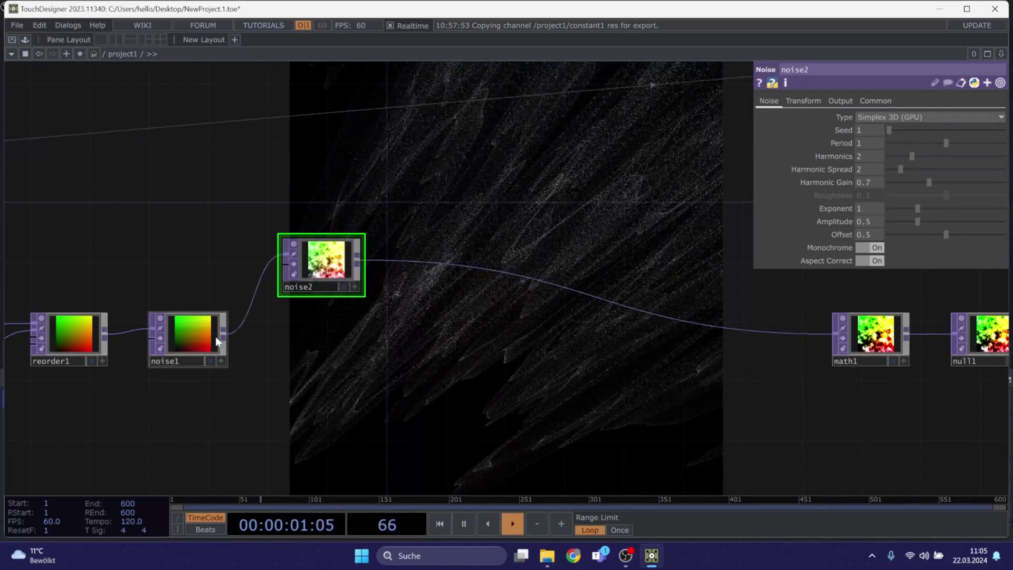
drag(279, 265, 225, 330)
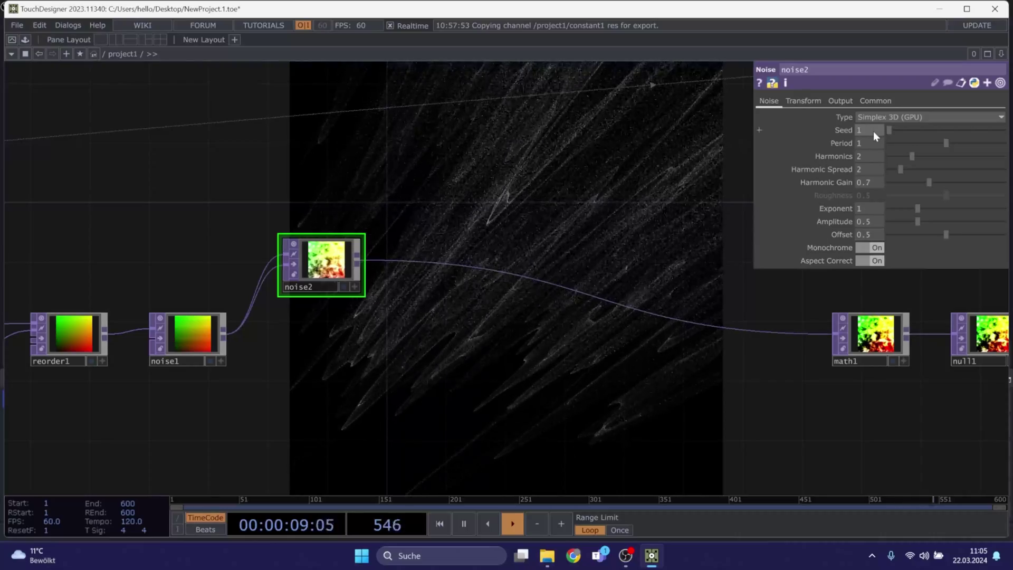
Turn off Monochrome on noise2 and set its Offset to 0 and Amplitude to 0.02
click(864, 248)
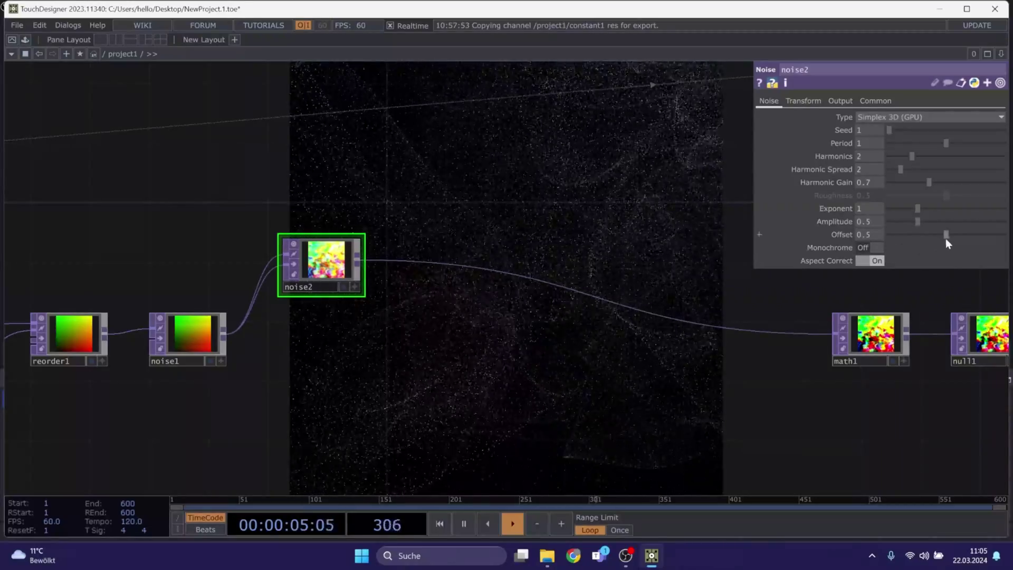
drag(949, 234, 875, 240)
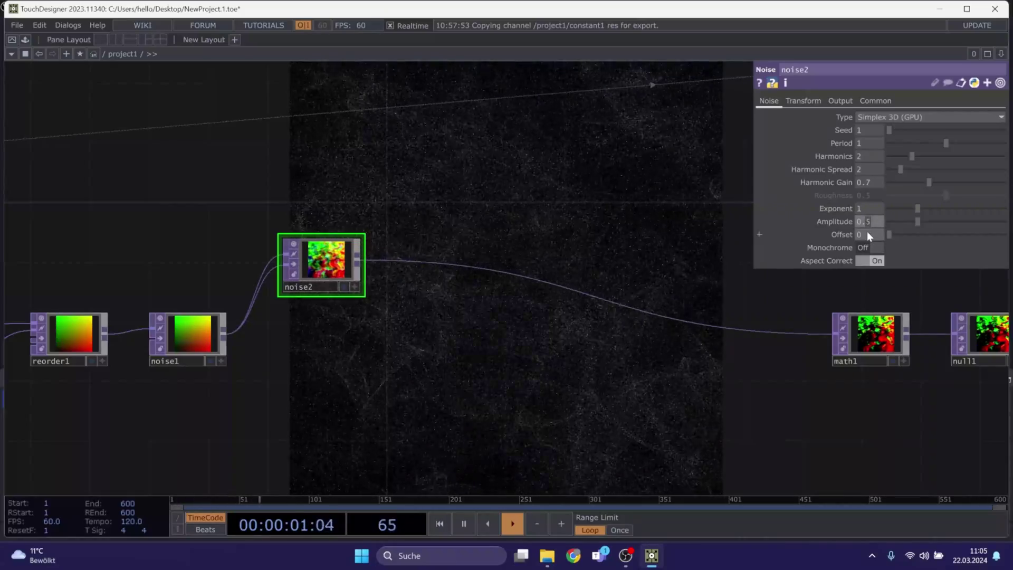
text(0)
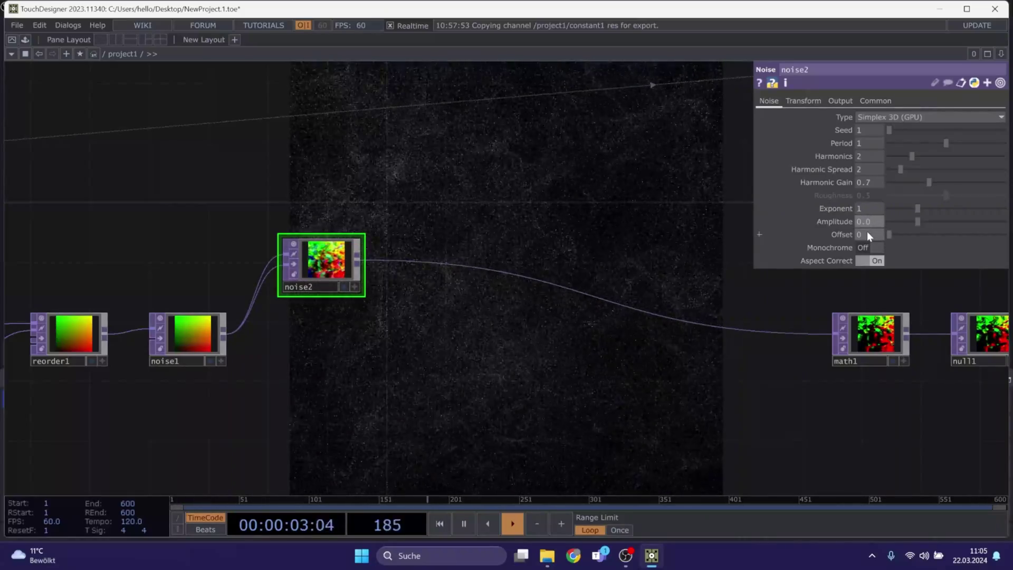
text(2)
key(Return)
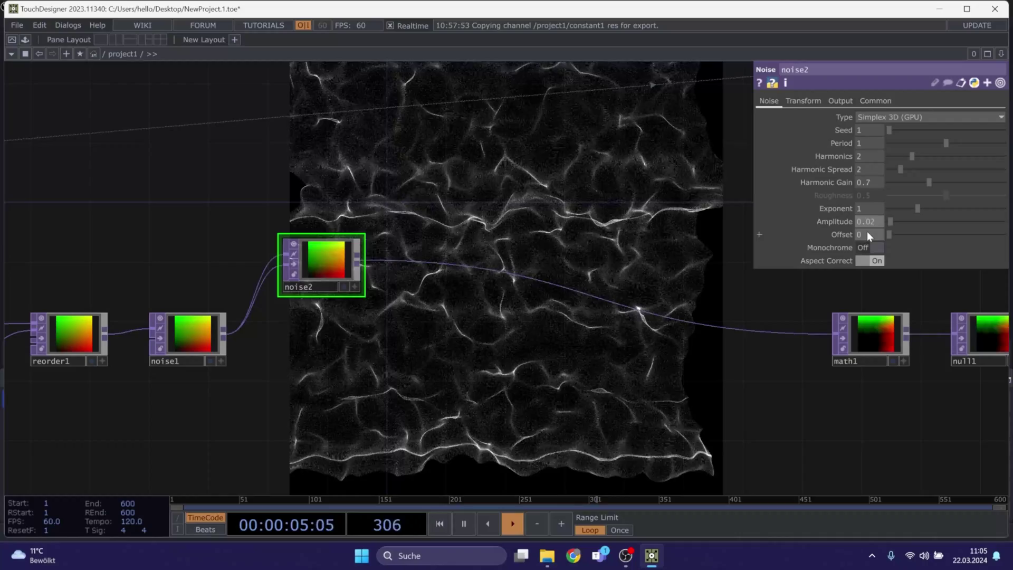
Set noise2's Exponent to 1.5 and its Harmonic Gain to 1.34
click(870, 204)
text(.)
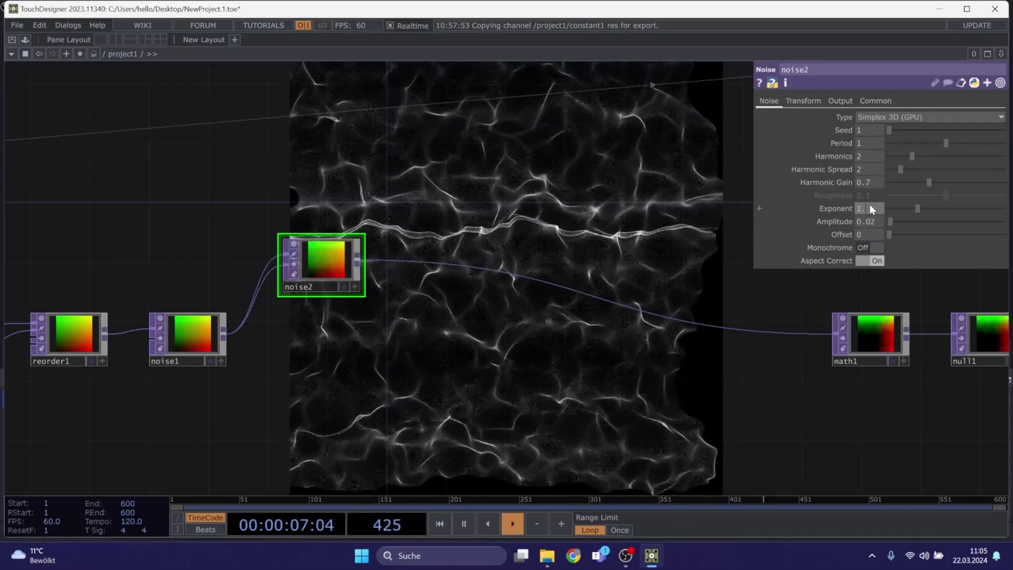
text(5)
key(Return)
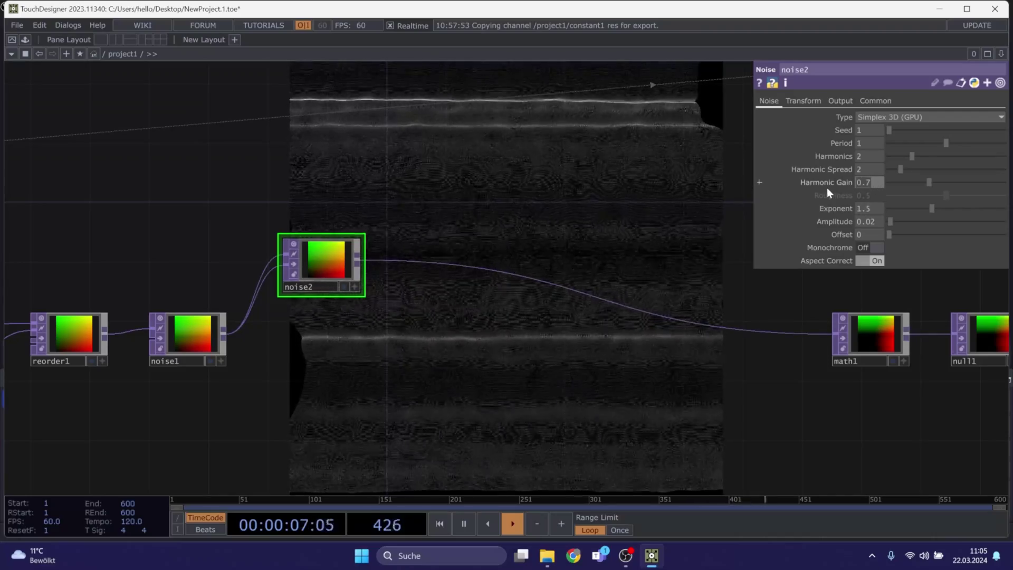
text(1.34)
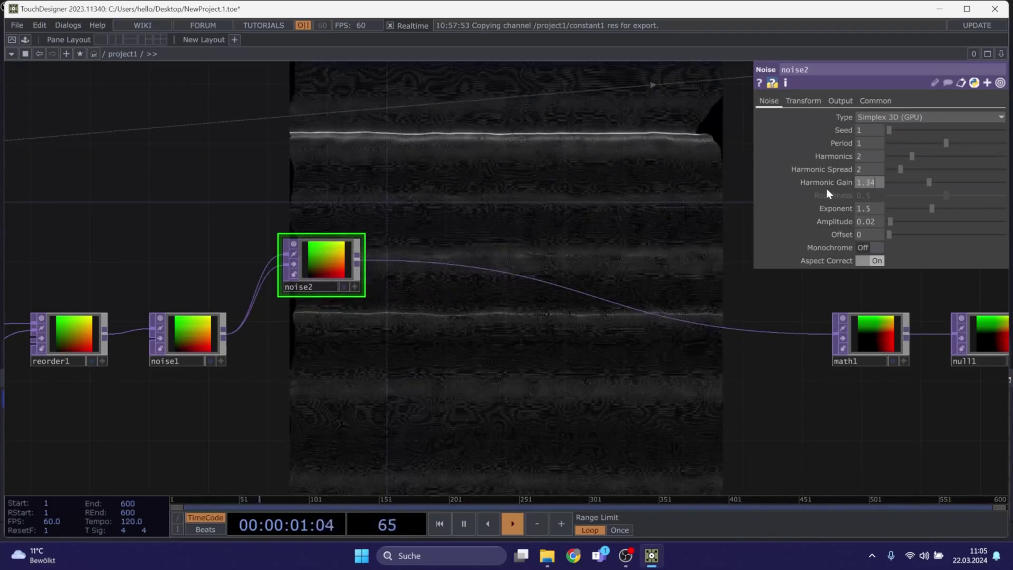
Set noise2's Harmonic Spread to 1.43 and its number of Harmonics to 4
click(876, 169)
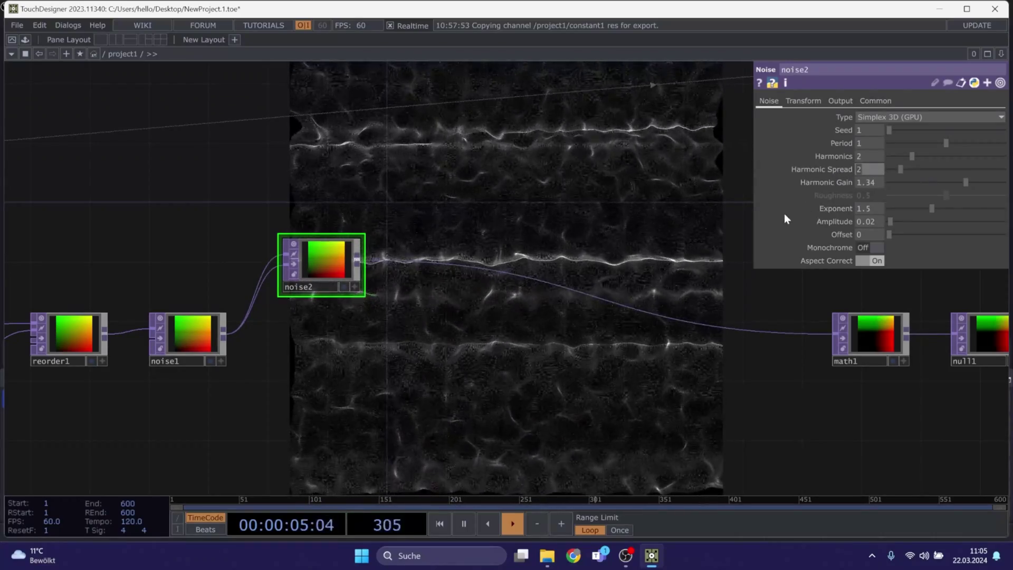
text(1.4)
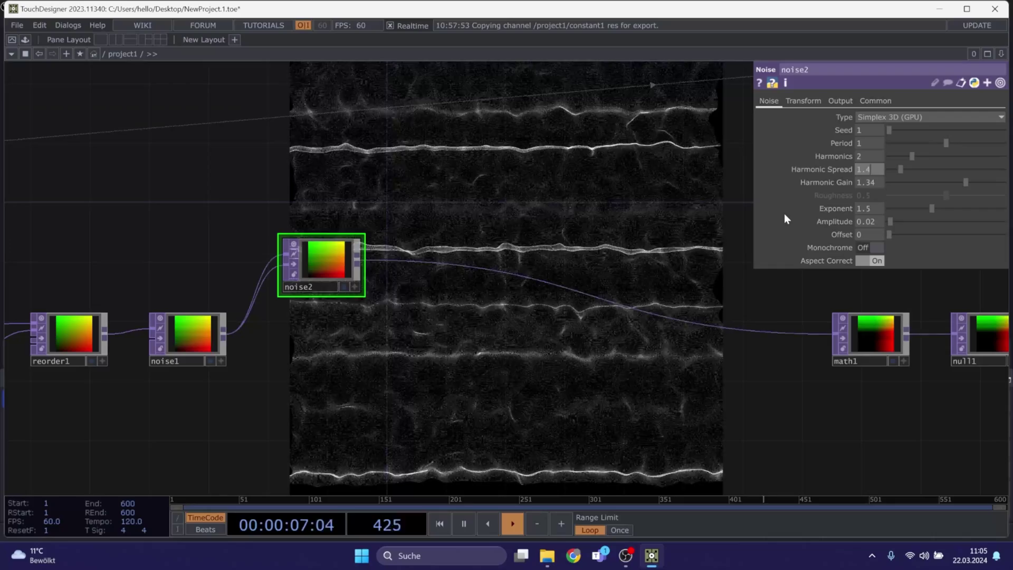
text(3)
key(Return)
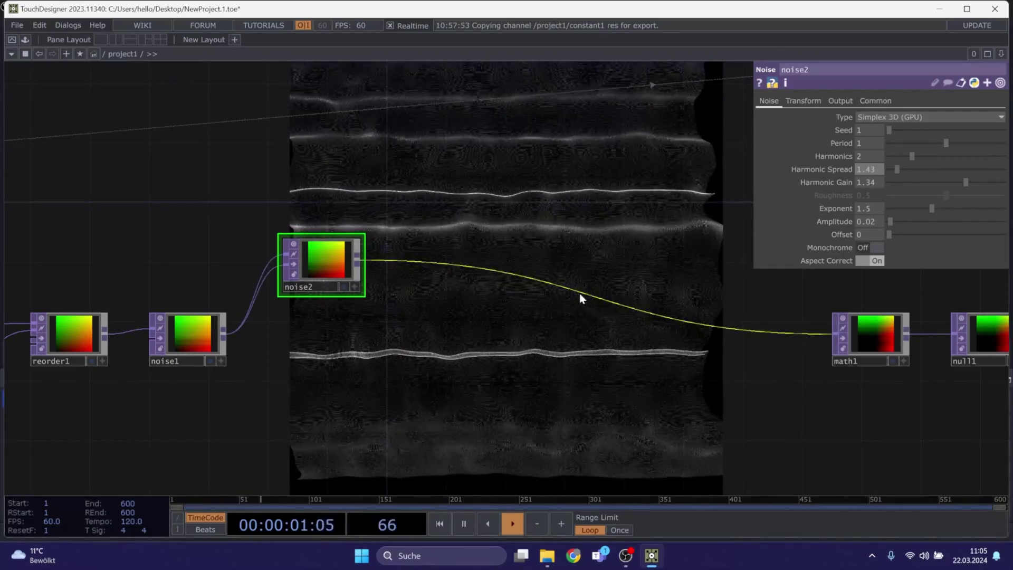
click(863, 156)
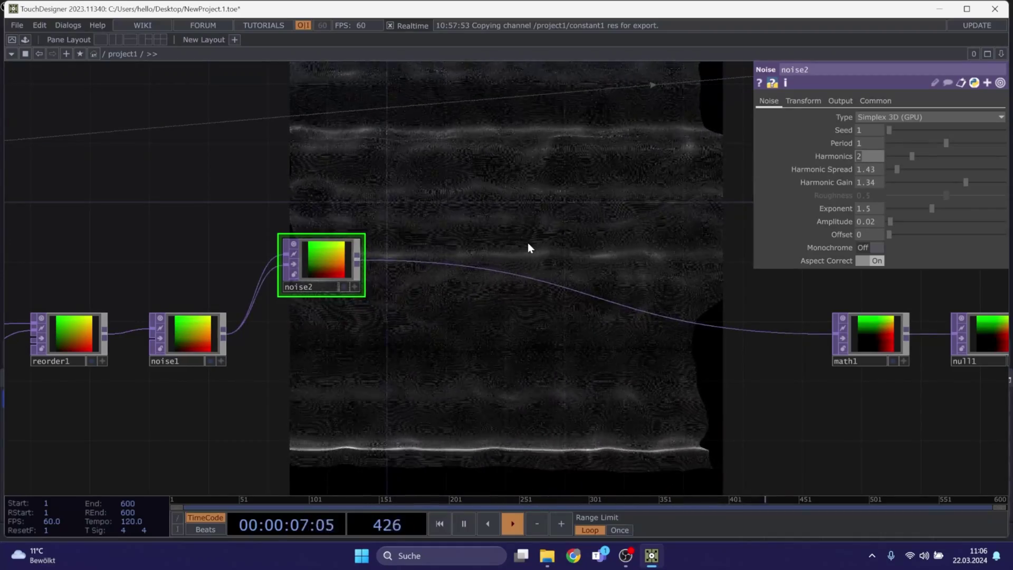
text(4)
key(Return)
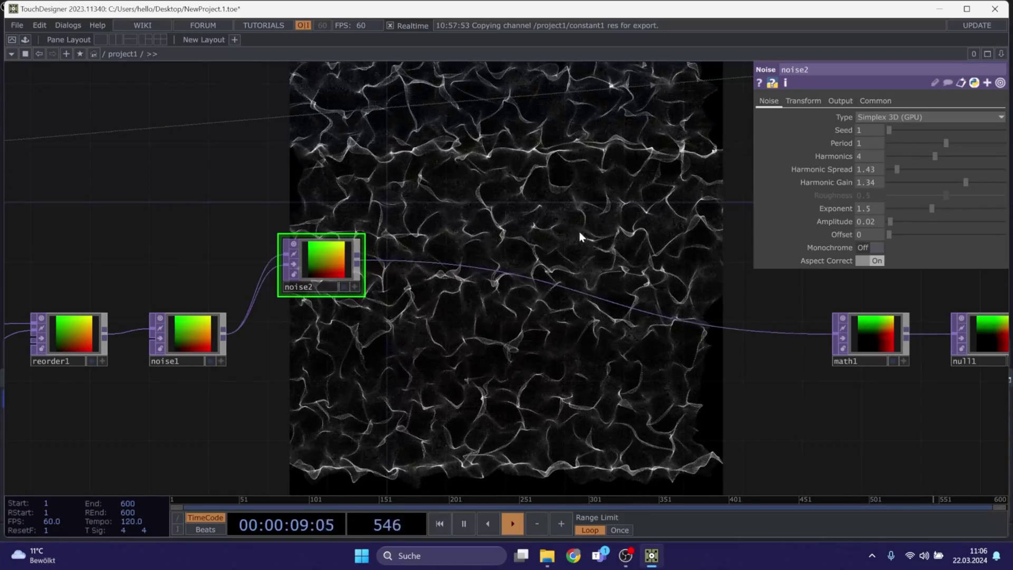
Set noise2's Period to 2 and its Seed to 2
click(863, 143)
text(2)
key(Return)
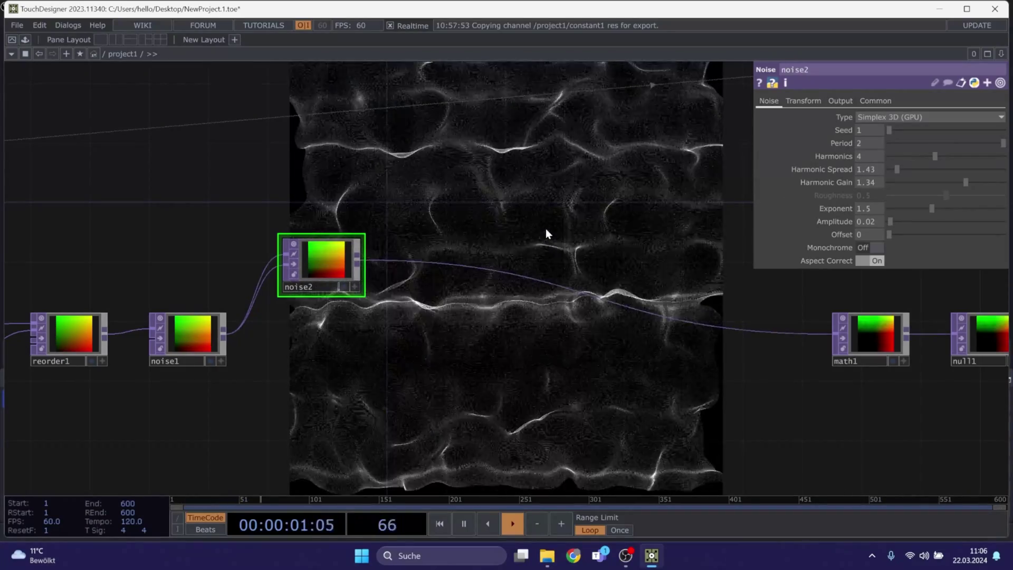
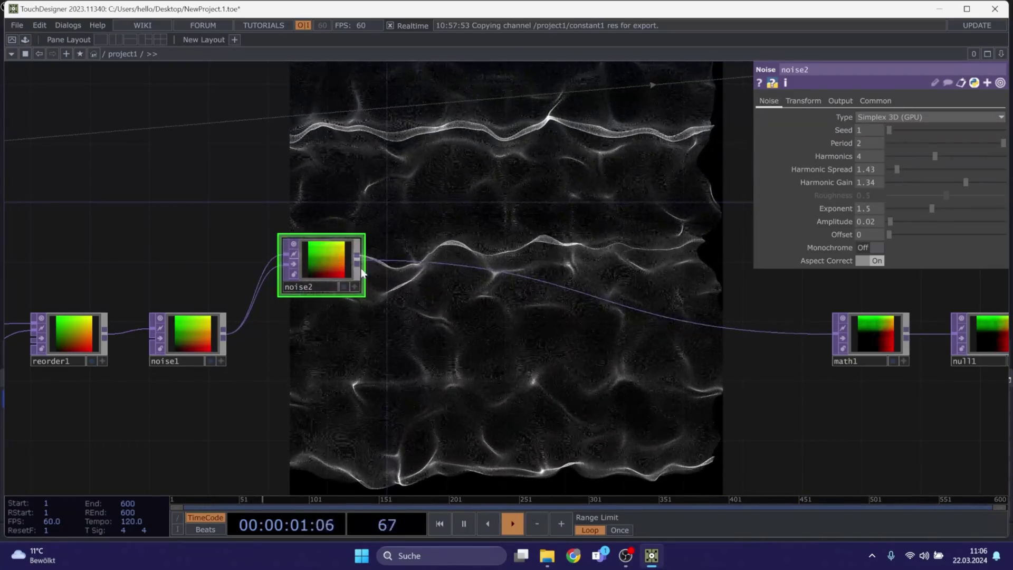
click(868, 133)
text(2)
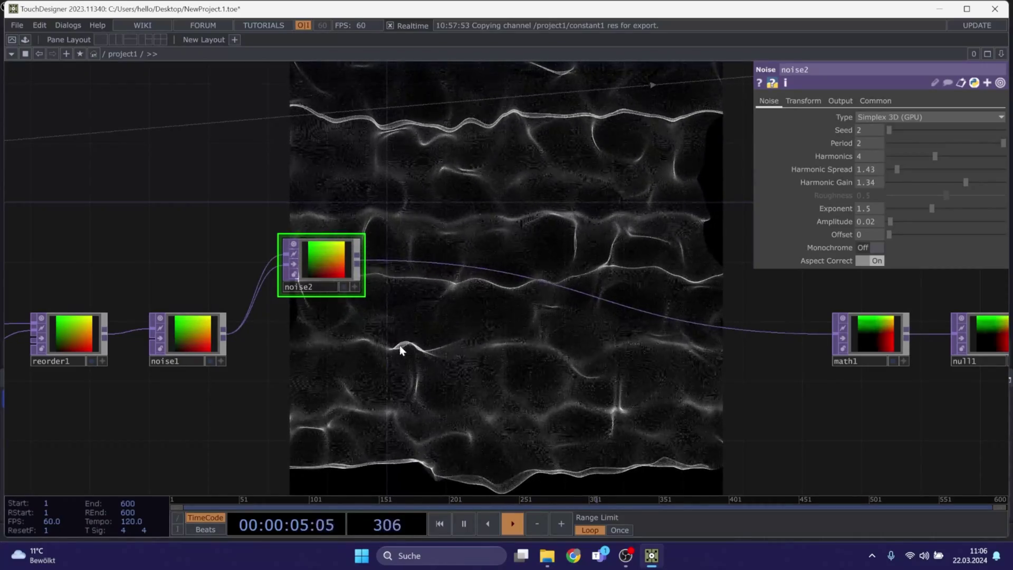
Duplicate the noise2 operator below the original as noise3 and set the copy's Seed to 3
key(ctrl+c)
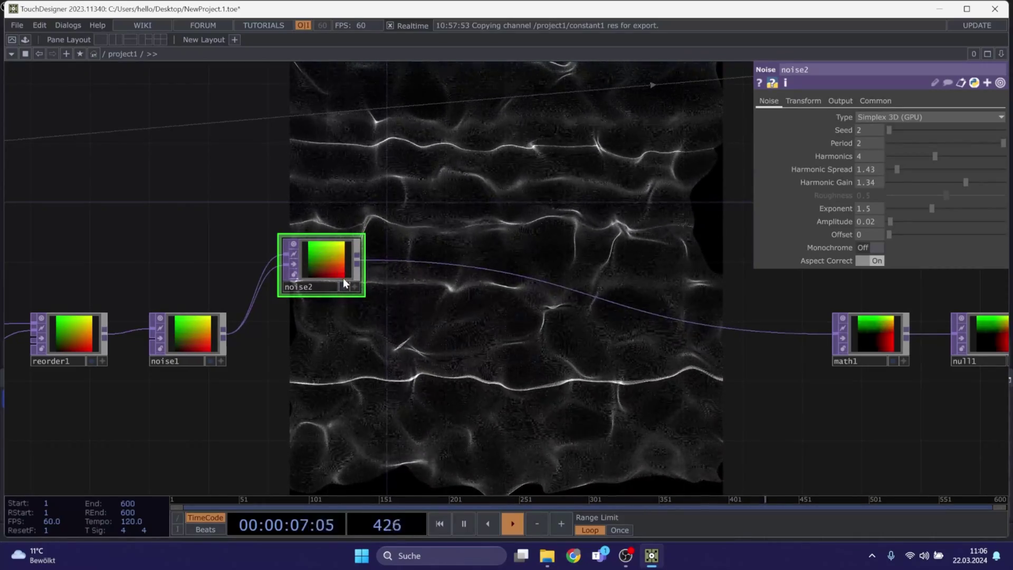
key(ctrl+v)
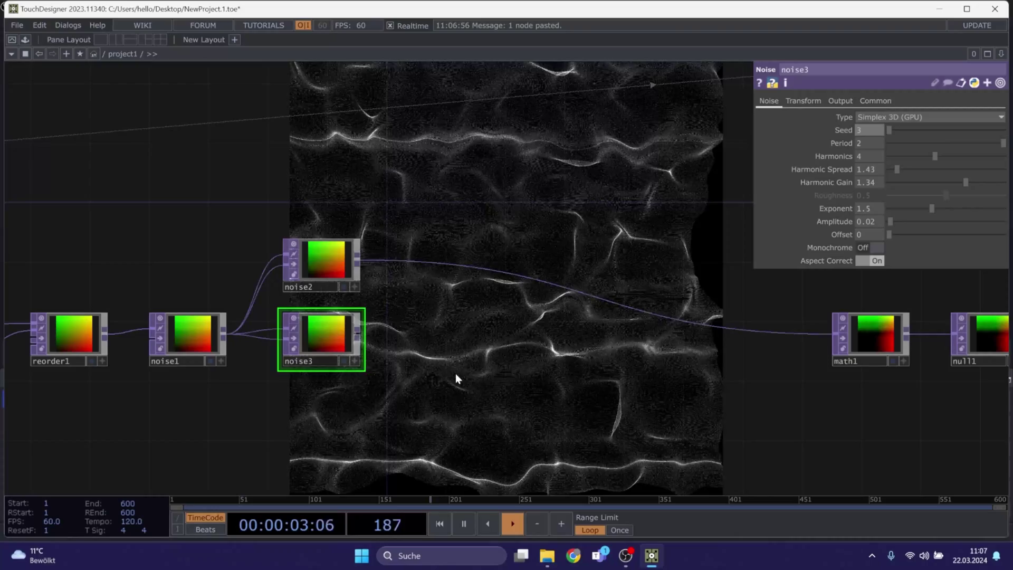
text(3)
key(Return)
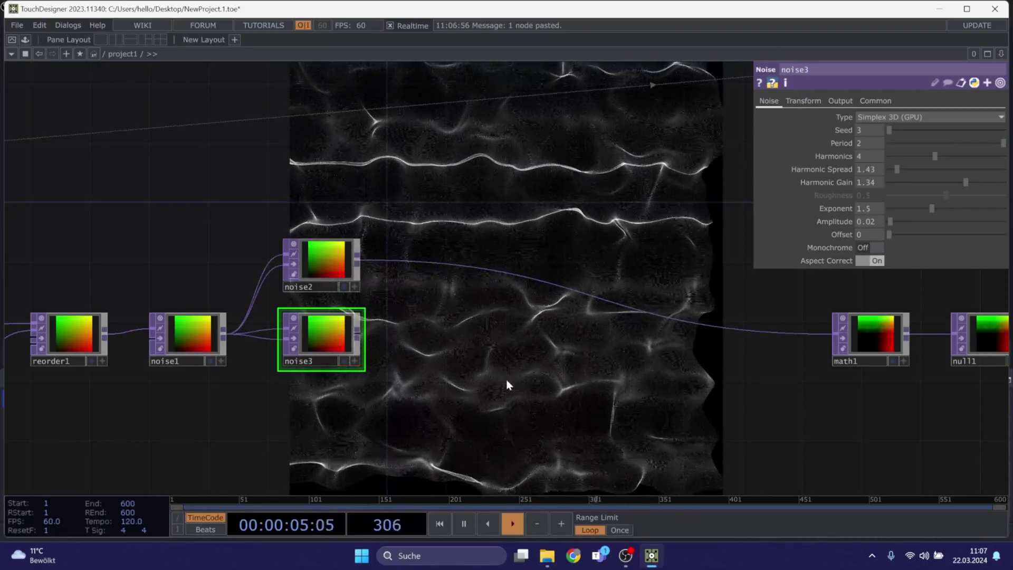
Set noise3's Harmonics to 10, Harmonic Spread to 1.4, Harmonic Gain to 1.01, Exponent to 1.16 and Amplitude to 0.01
click(862, 154)
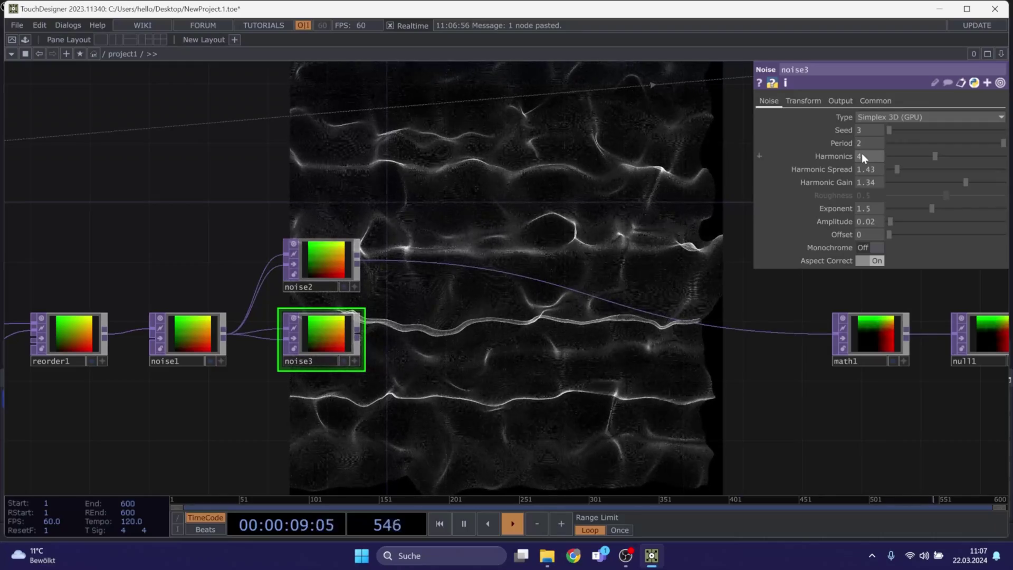
text(10)
click(607, 395)
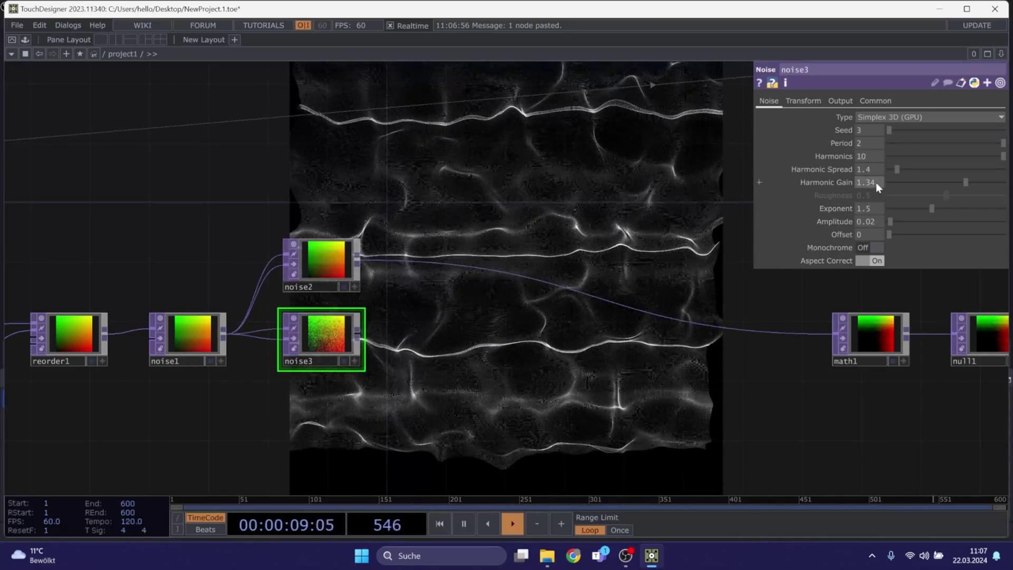
text(01)
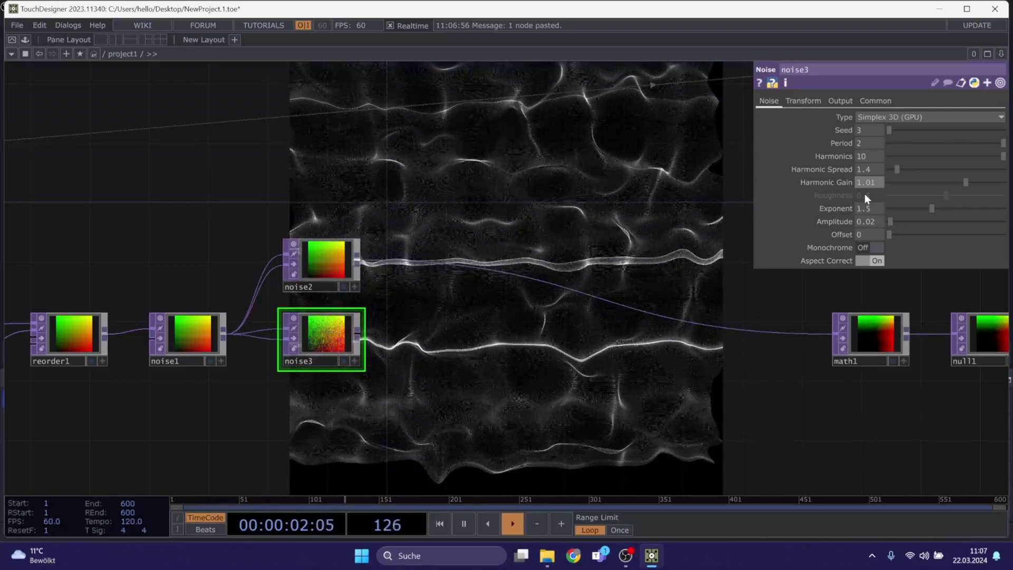
key(Return)
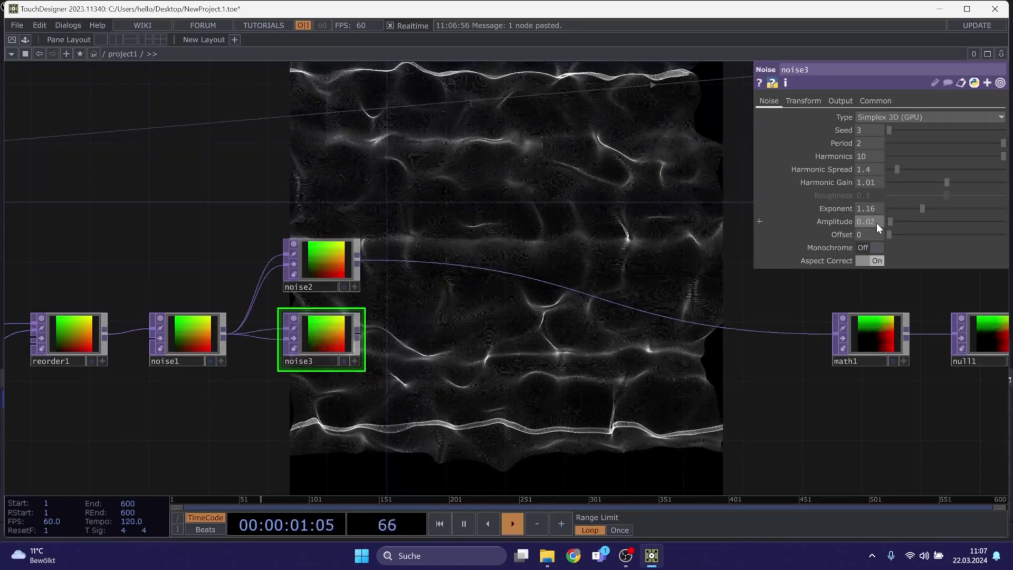
key(BackSpace)
text(1)
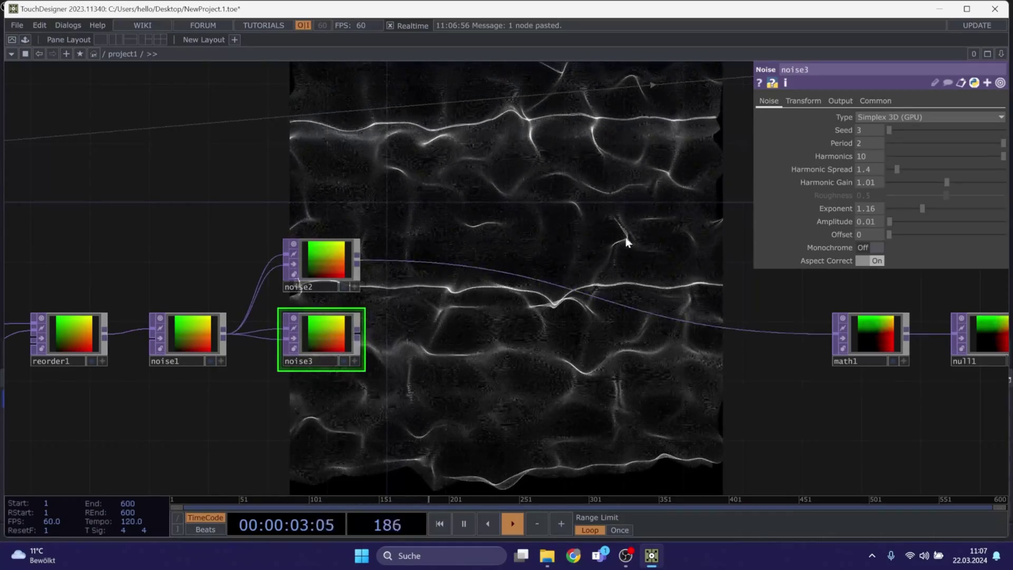
Set noise3's transform Scale to 0.1 in X, 1 in Y and 2 in Z
click(794, 100)
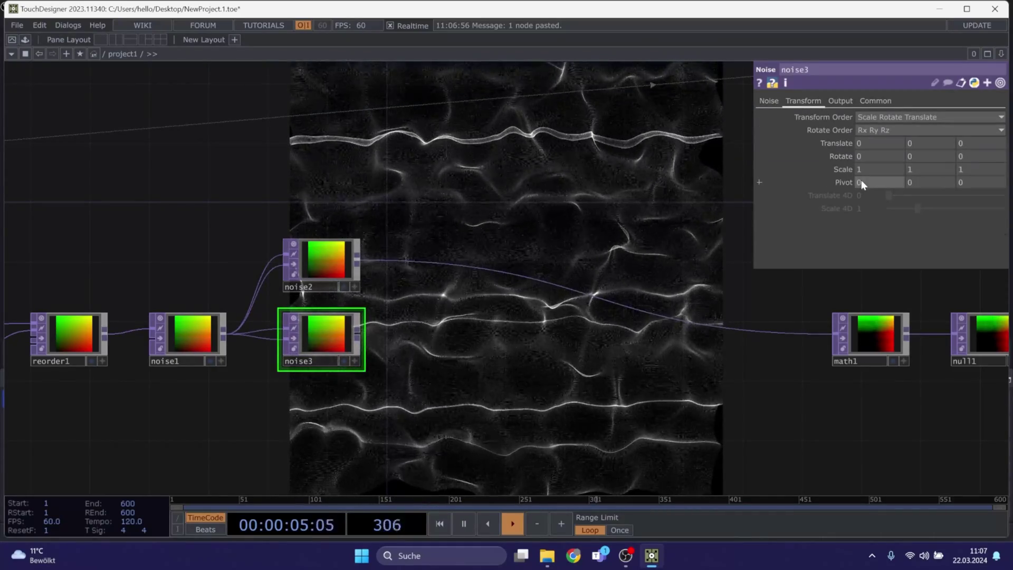
drag(863, 173, 837, 170)
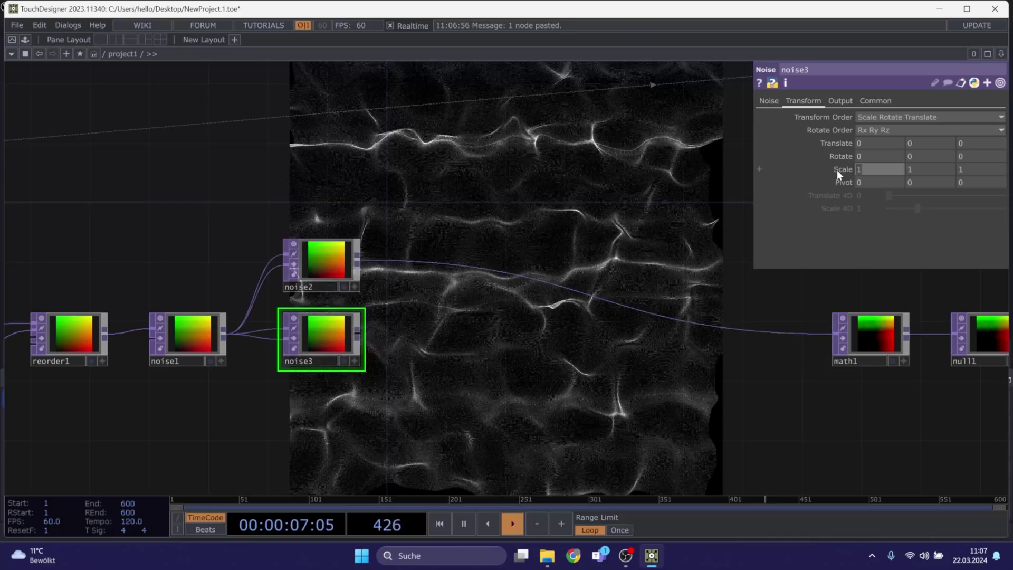
text(0)
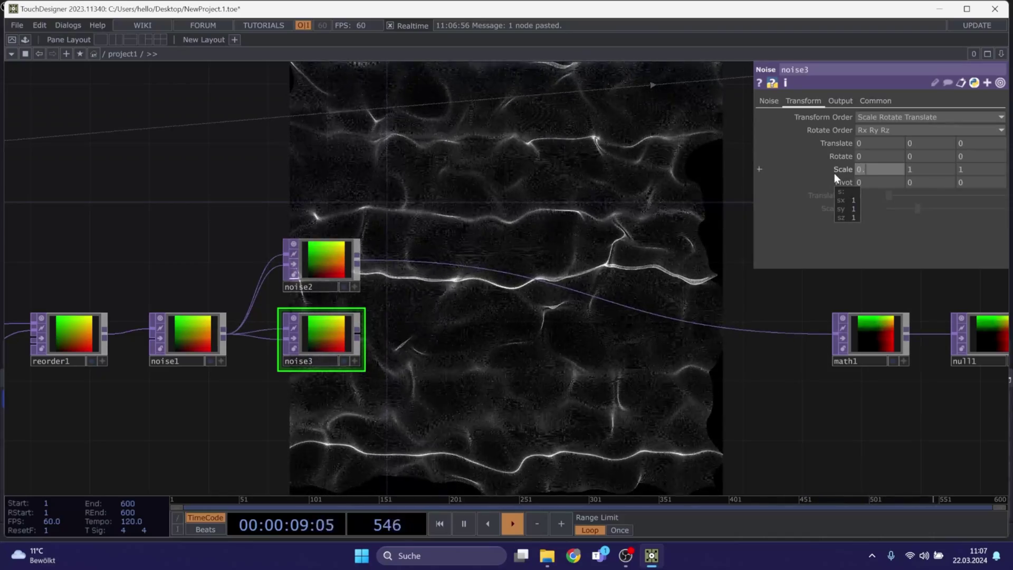
text(.1)
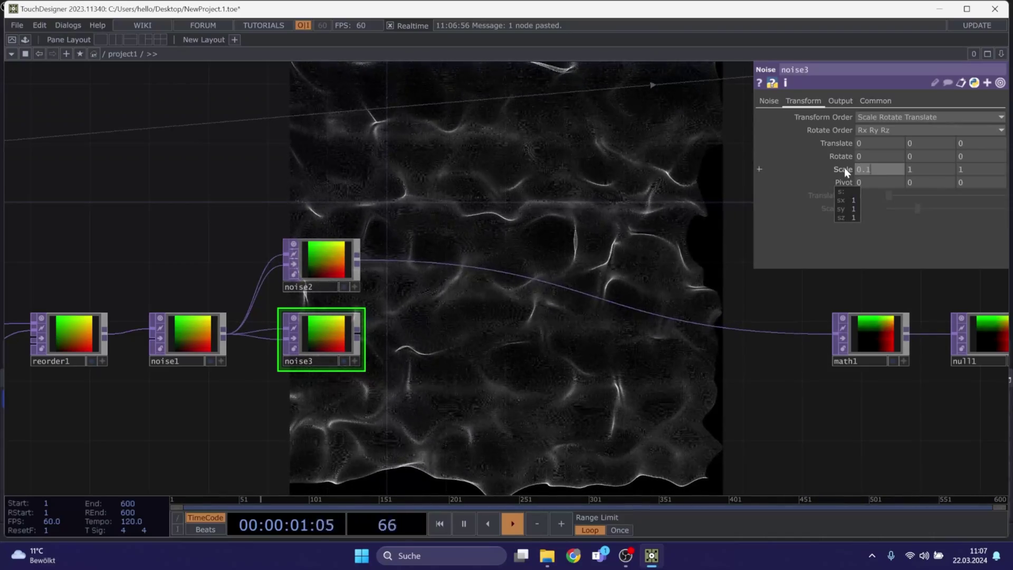
click(920, 169)
drag(969, 169, 954, 170)
text(2)
key(Return)
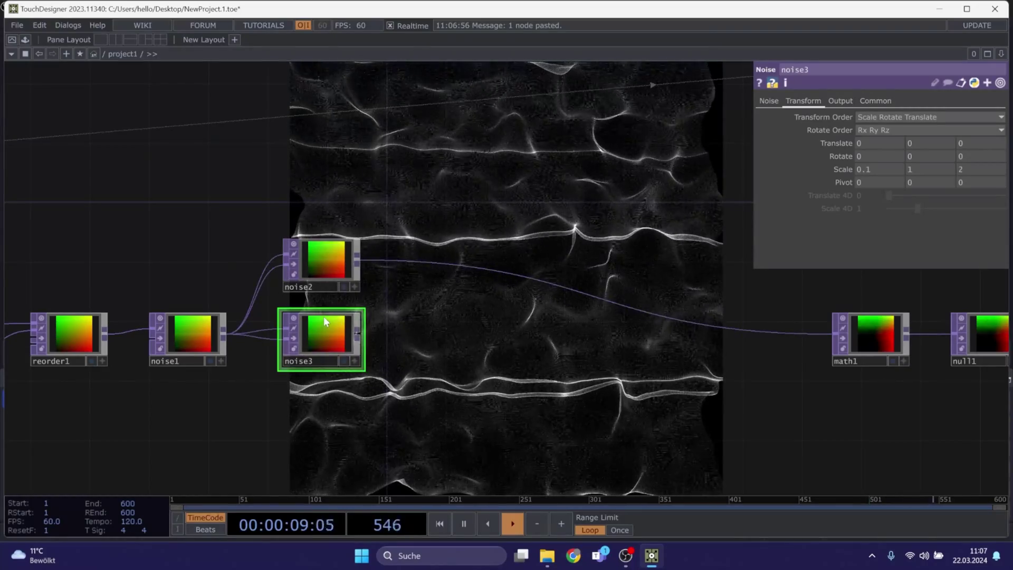
Space out noise2 and noise3, insert a Reorder TOP between noise2 and math1, and connect noise3 to its second input
drag(324, 317, 311, 349)
drag(318, 274, 323, 289)
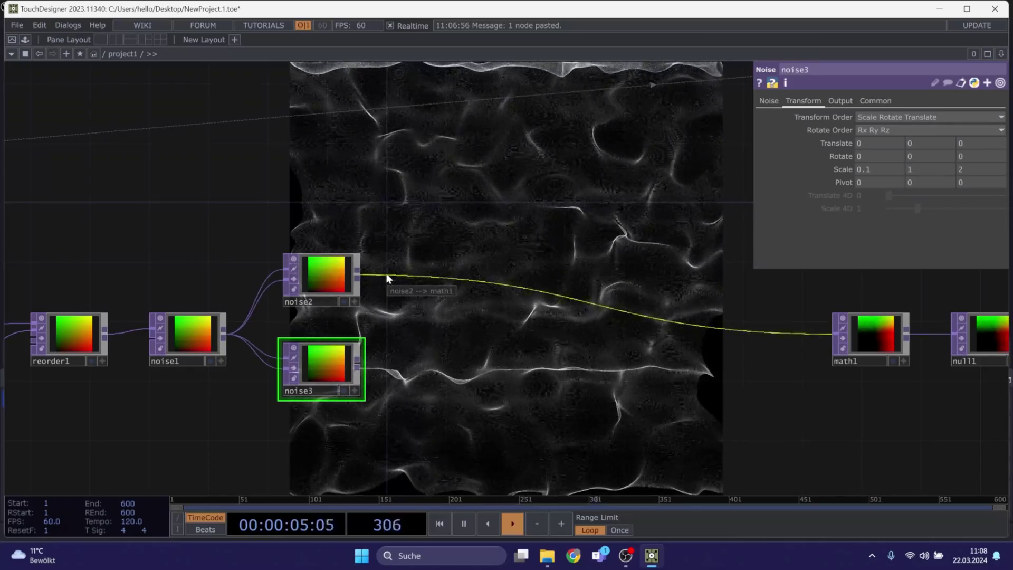
right_click(450, 277)
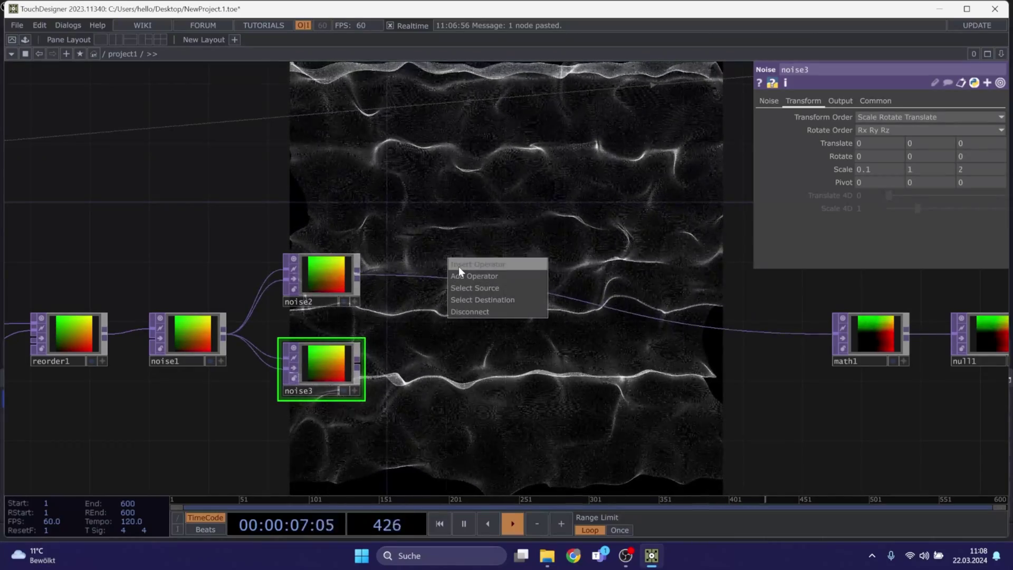
click(457, 272)
click(477, 288)
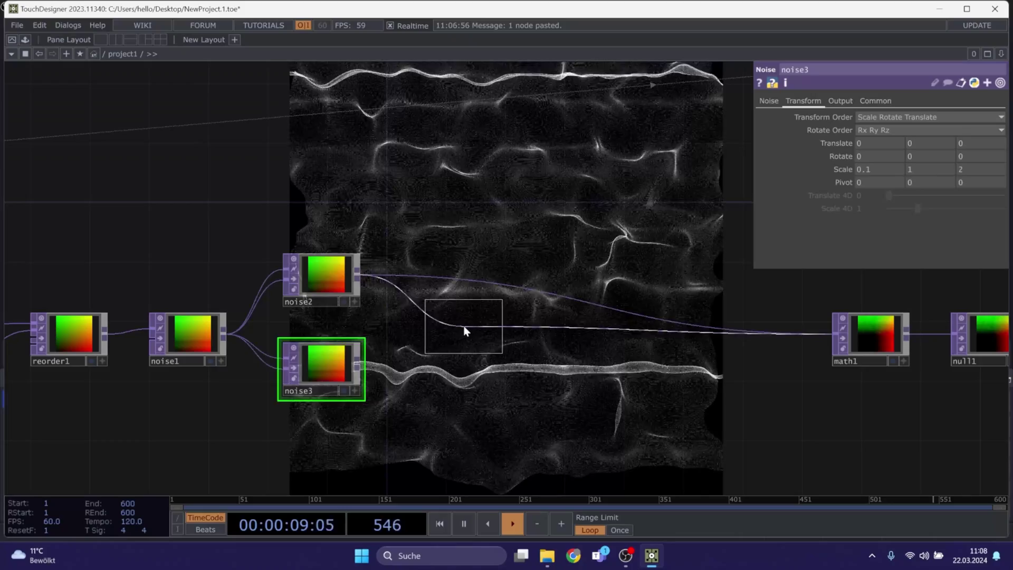
click(464, 331)
click(357, 359)
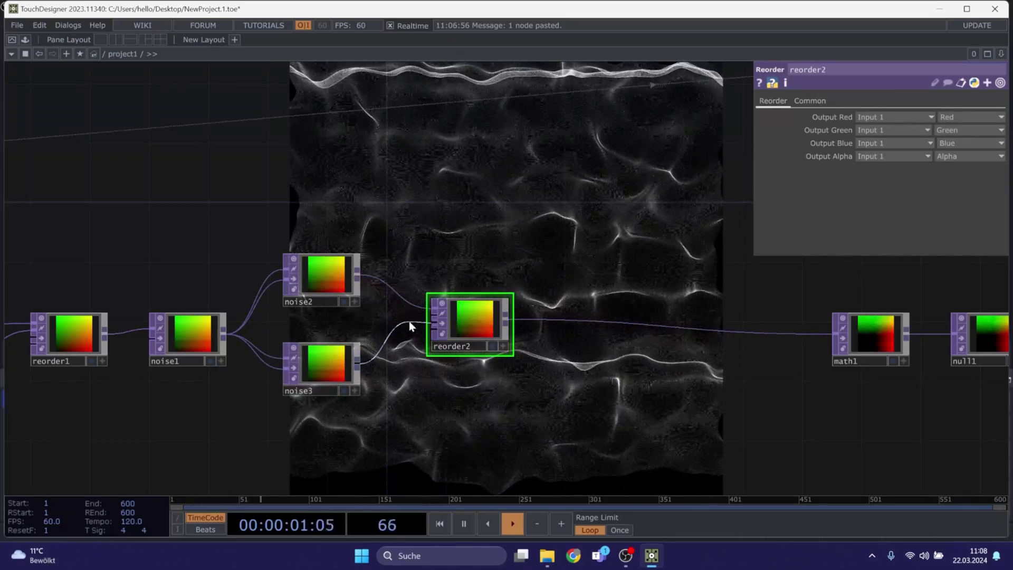
Move reorder2 closer to the two noises and take its Output Green from Input 2
click(464, 319)
drag(465, 319, 449, 319)
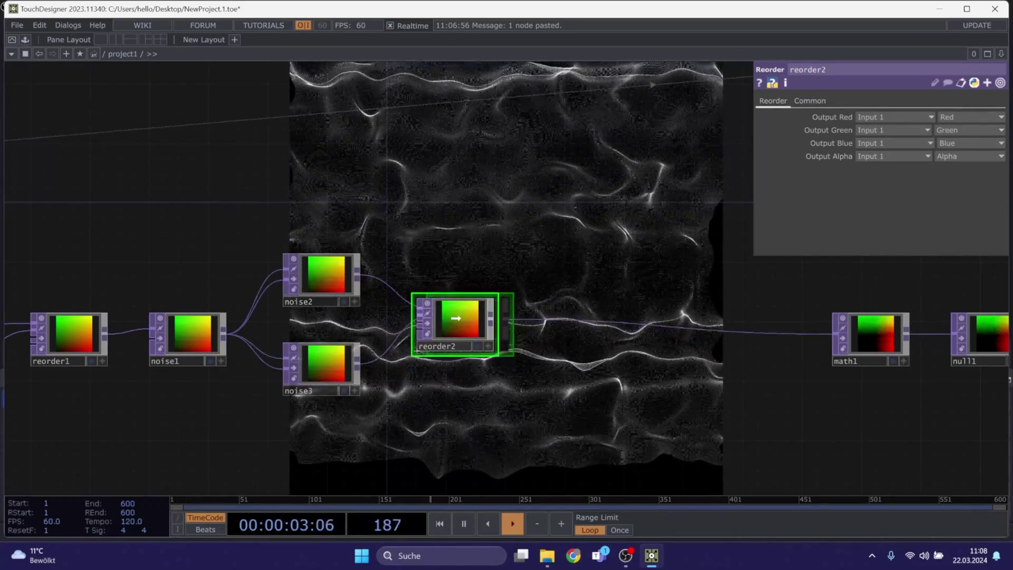
click(869, 129)
click(872, 152)
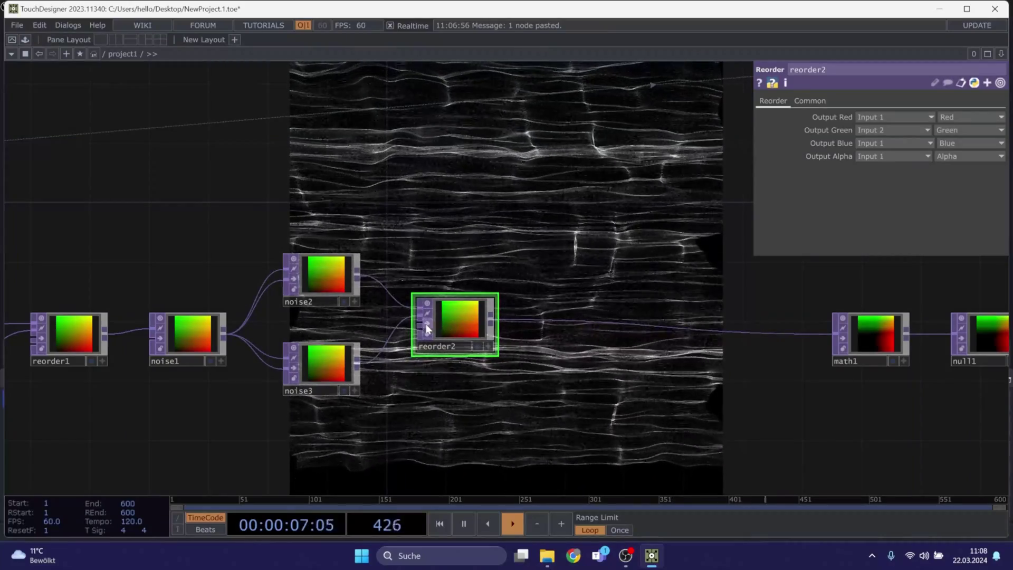
Wire noise2 and noise3 directly into math1 in turn to compare the render, and reconnect reorder2 to math1
drag(393, 351, 388, 390)
mouse_move(350, 314)
mouse_down()
mouse_move(474, 312)
mouse_move(348, 315)
mouse_up()
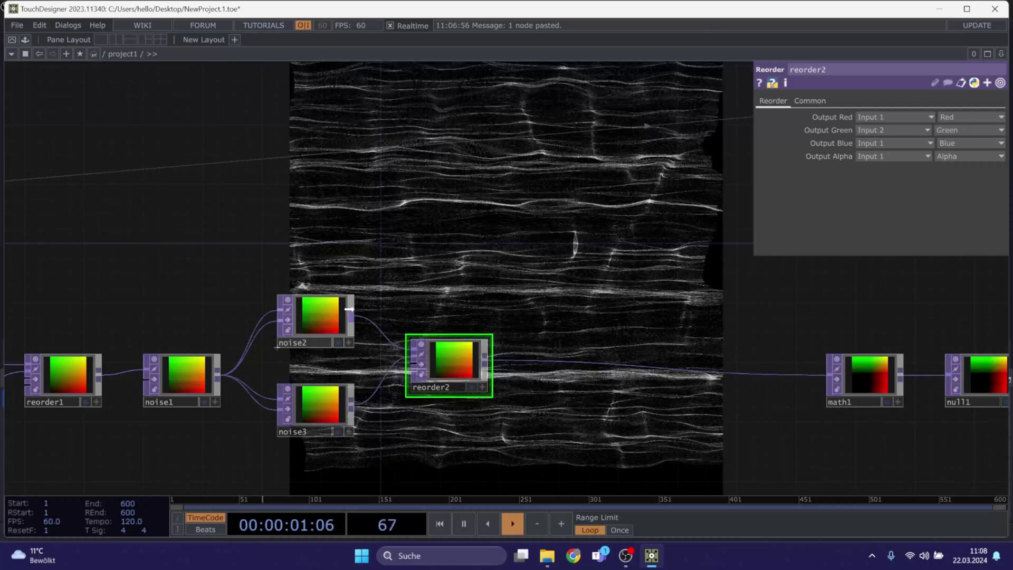
drag(516, 356, 517, 360)
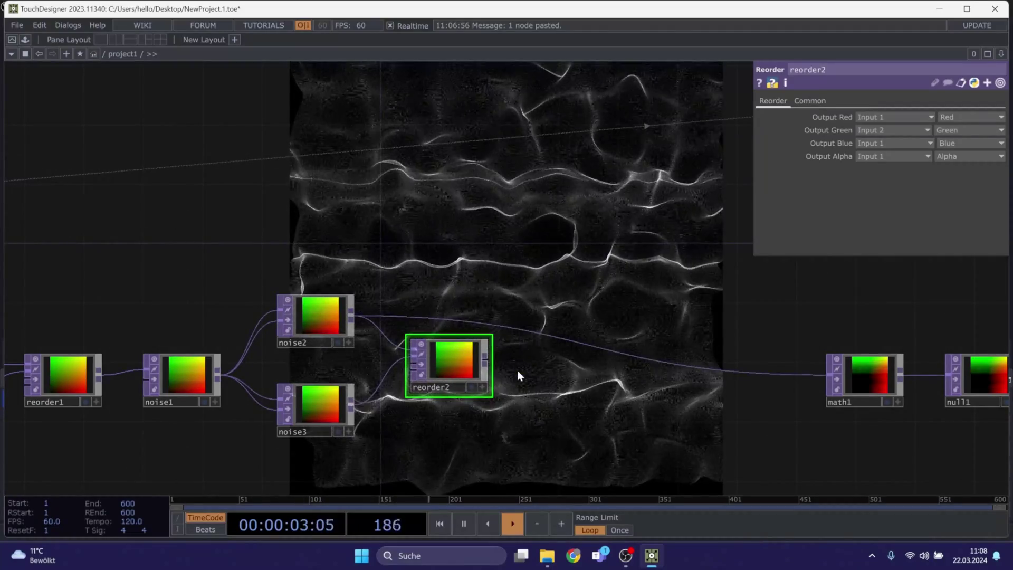
mouse_move(352, 406)
mouse_down()
mouse_move(517, 400)
mouse_move(559, 341)
mouse_up()
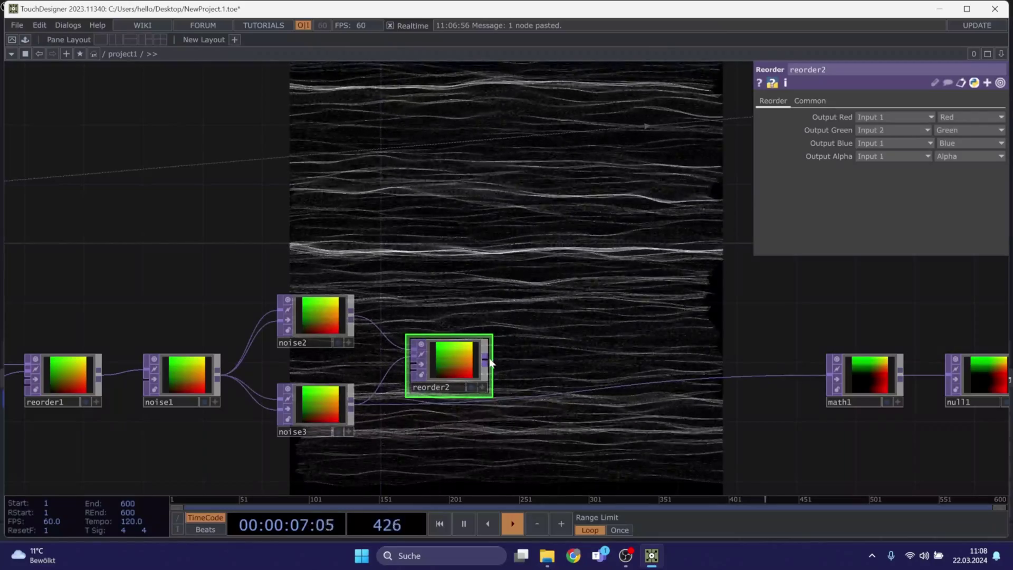
drag(488, 376, 538, 395)
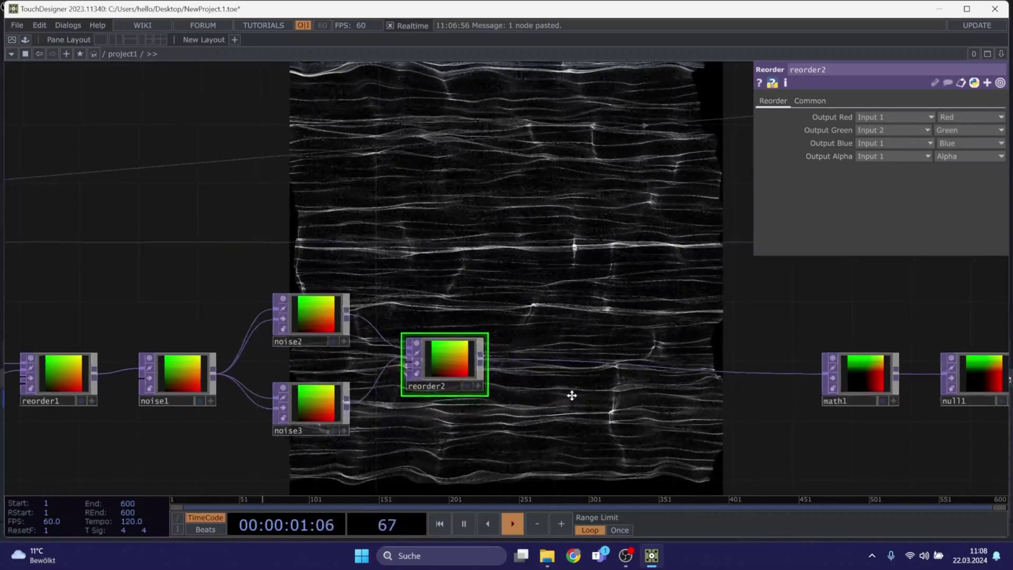
Insert a Noise TOP on the connection between reorder2 and math1
drag(572, 396, 446, 380)
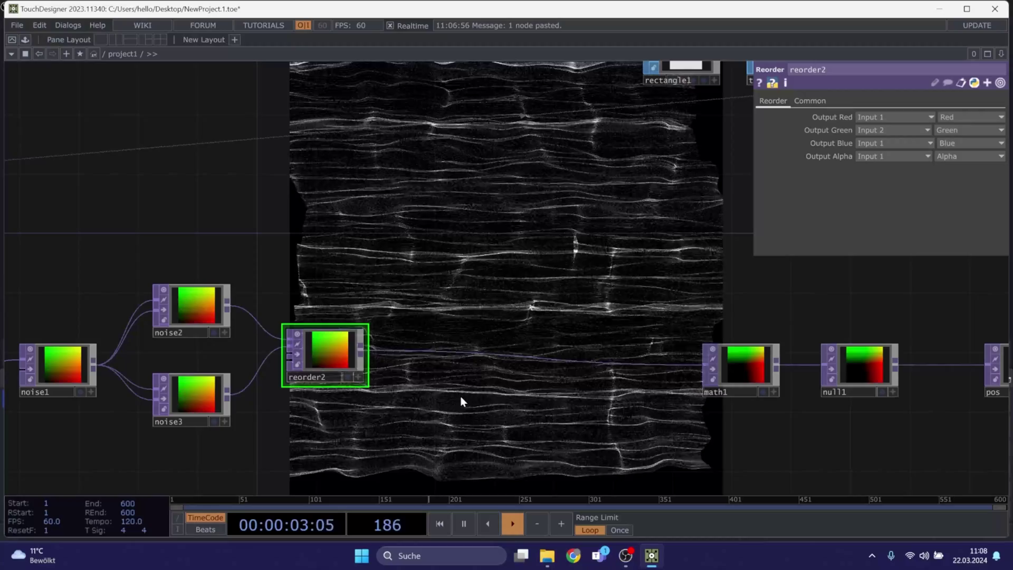
right_click(442, 351)
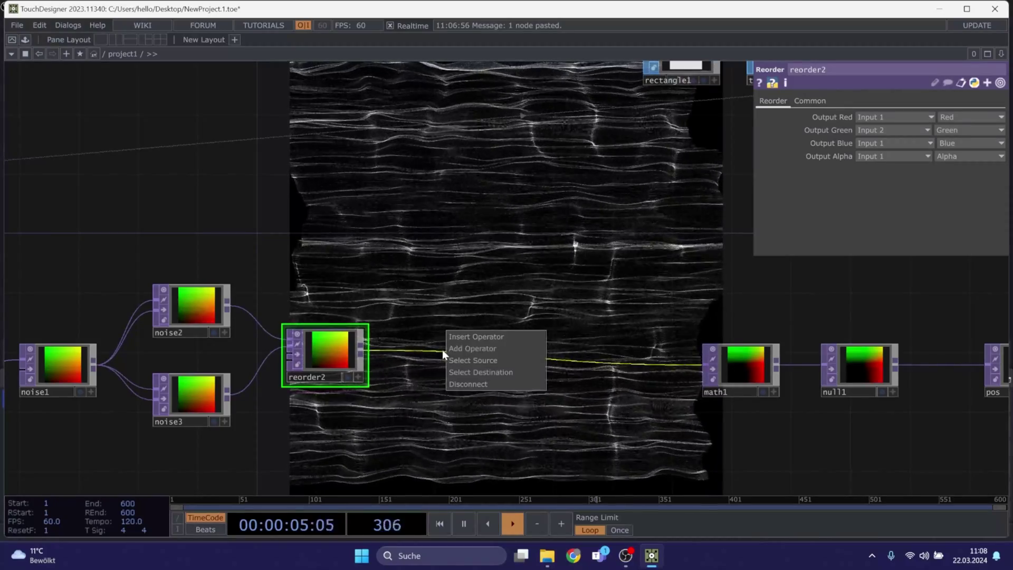
click(454, 338)
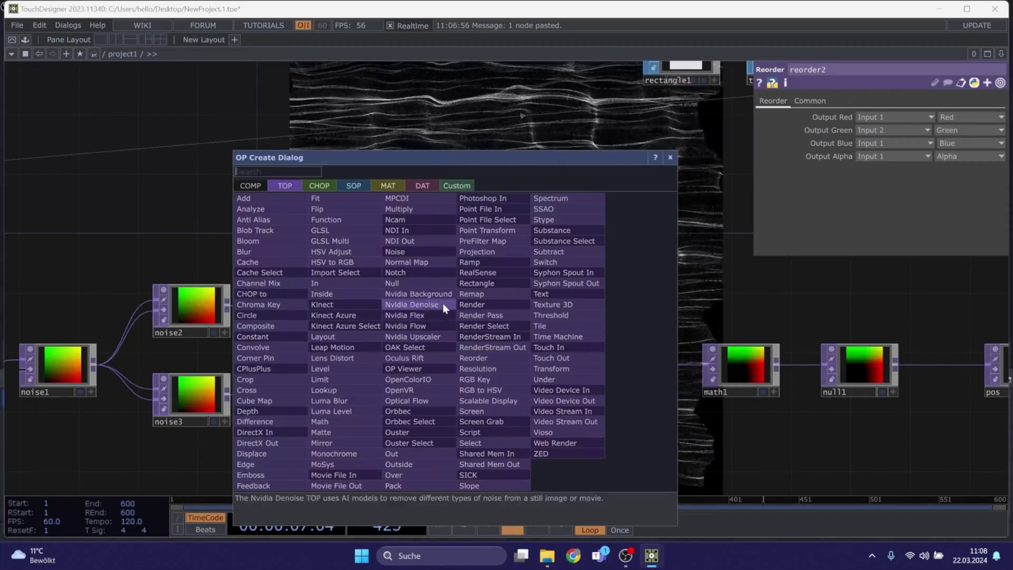
click(422, 251)
click(472, 353)
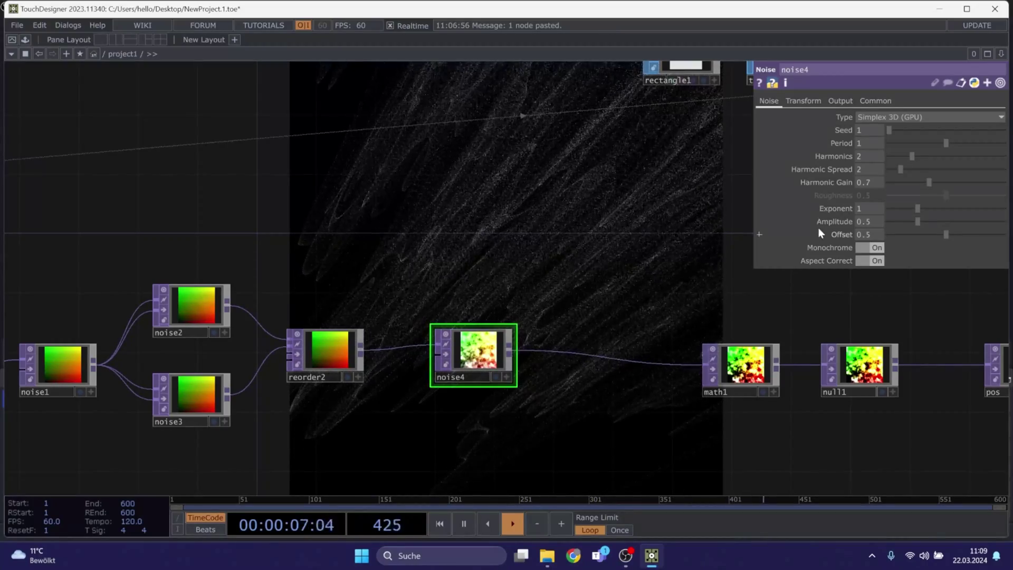
Turn off Monochrome on noise4 and set its Offset to 0 and Amplitude to 0.03
click(861, 252)
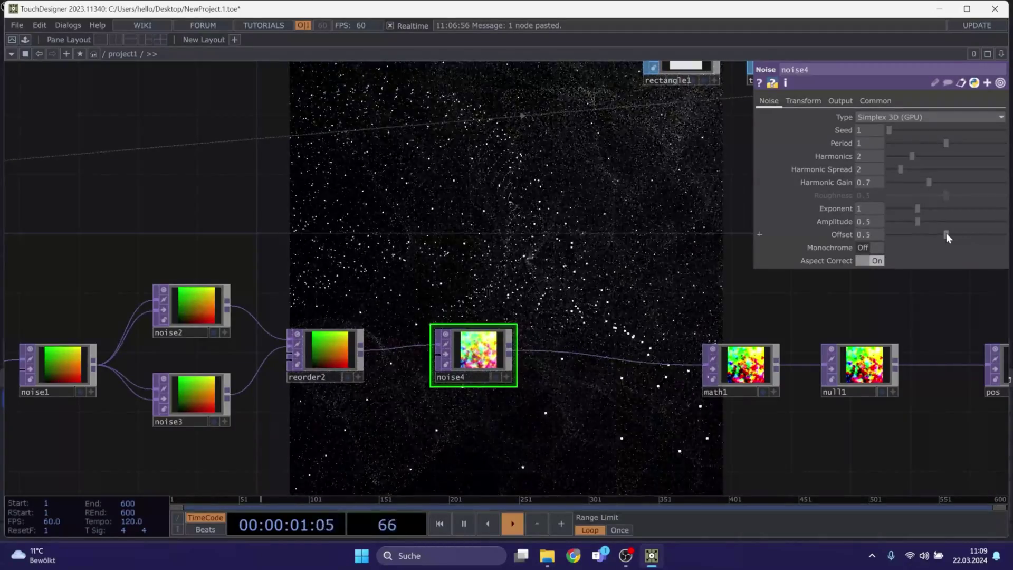
drag(946, 233, 855, 239)
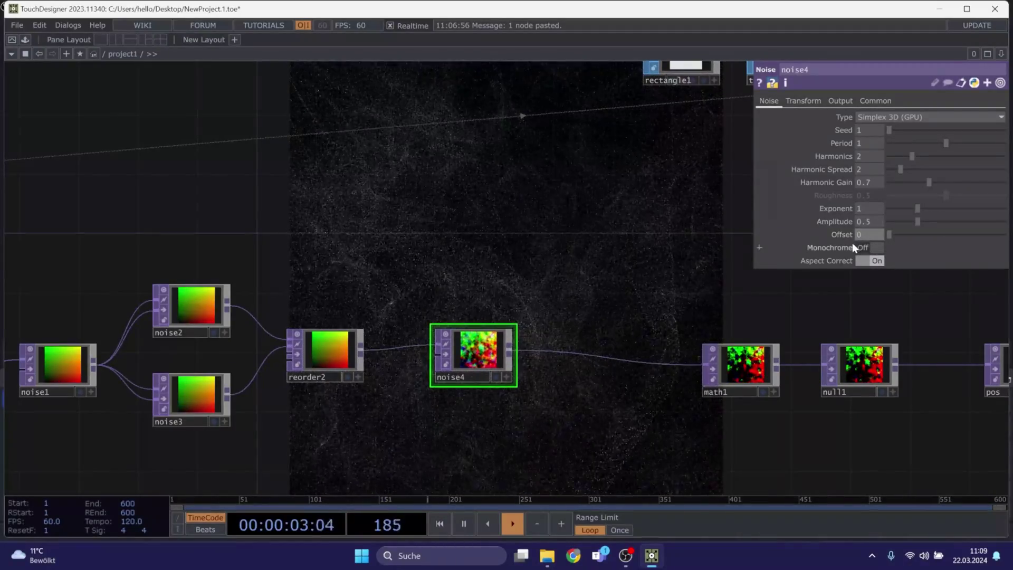
scroll(849, 268, down, 2)
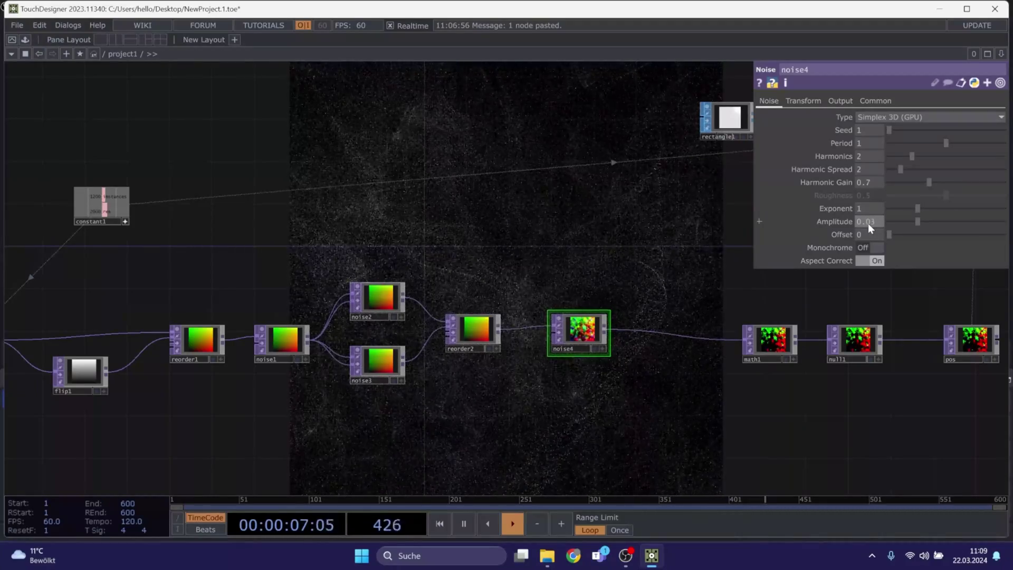
text(3)
key(Return)
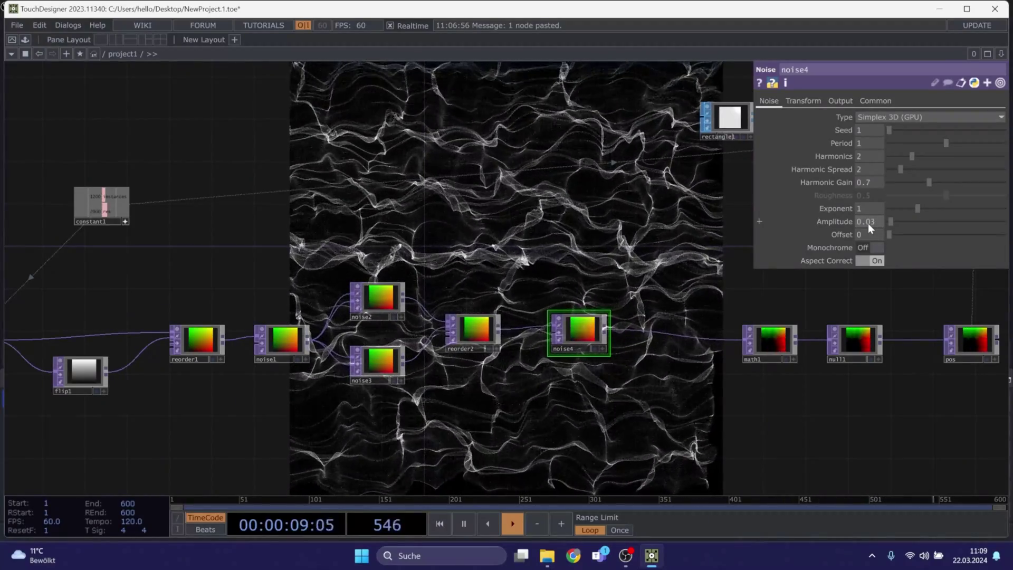
Set noise4's Exponent to 1.26 and its Harmonic Gain to 0.65
click(871, 213)
text(1.2)
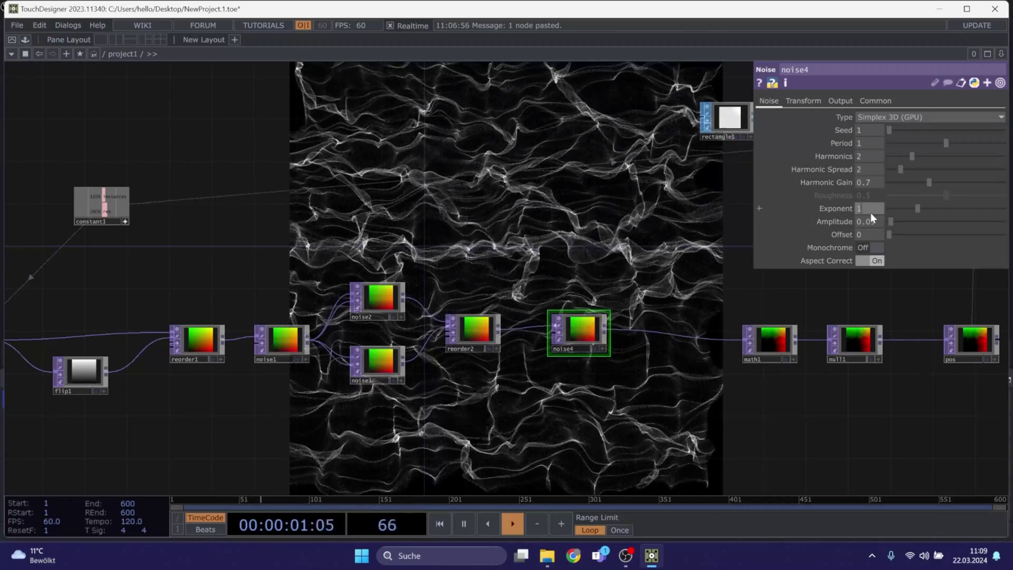
key(Return)
text(6)
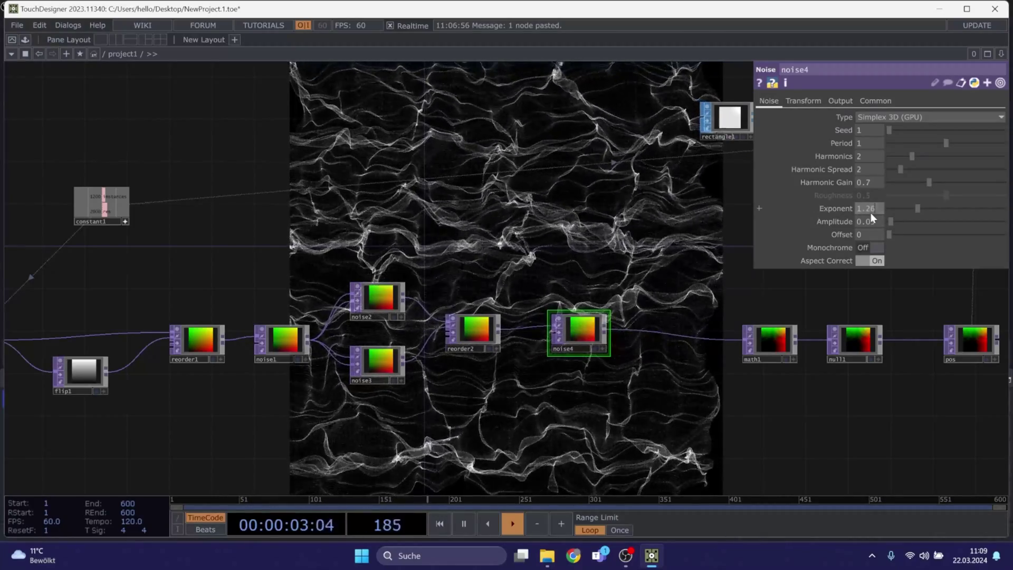
key(Return)
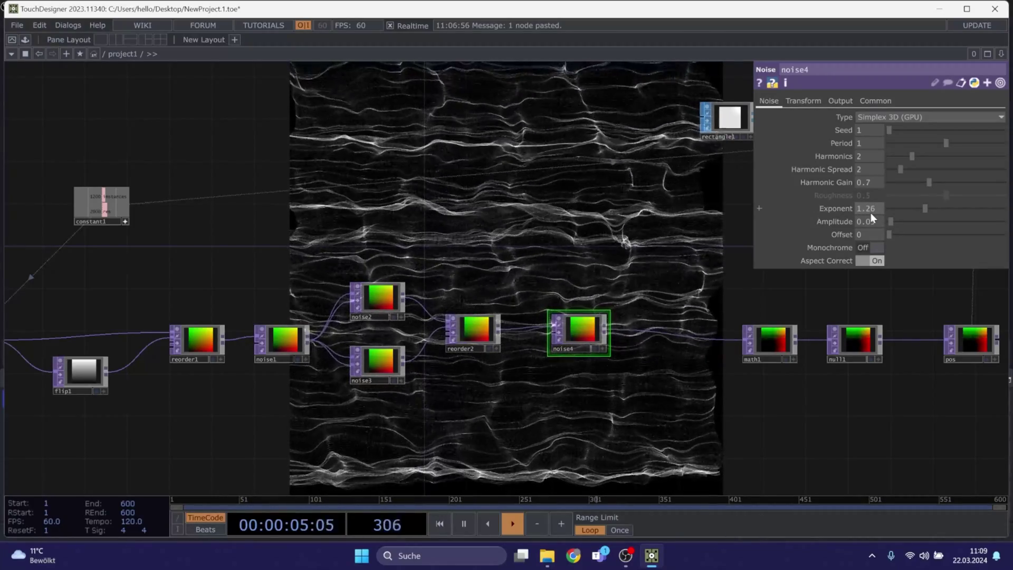
click(873, 185)
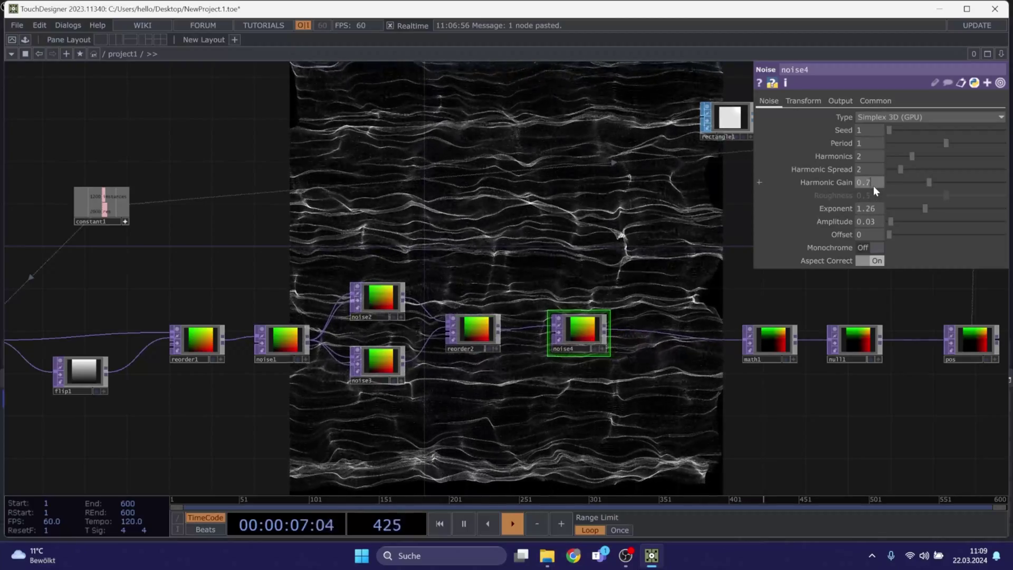
text(0.65)
key(Return)
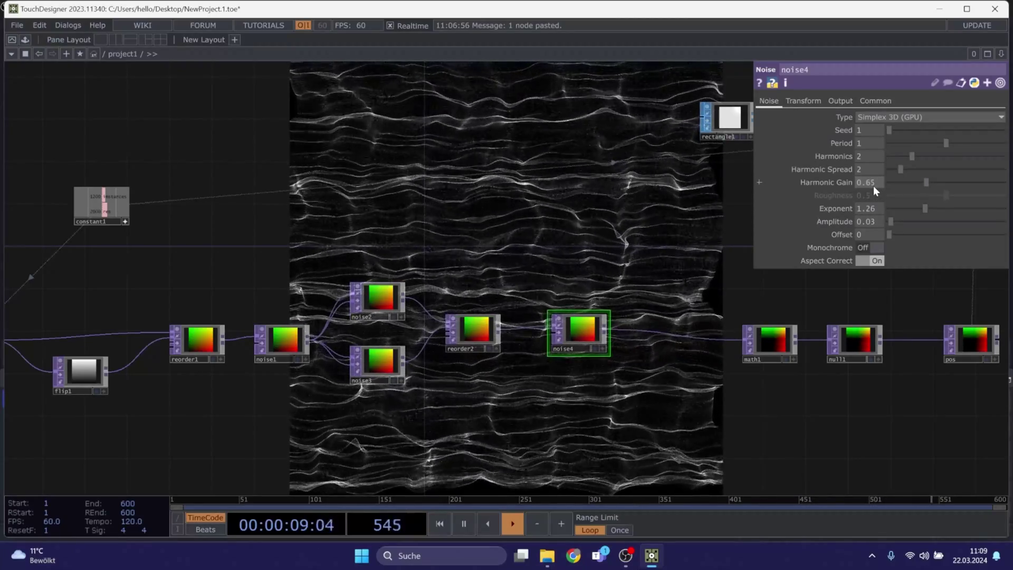
Set noise4's Harmonic Spread to 2.3 and its Harmonics to 8
click(859, 168)
text(2.3)
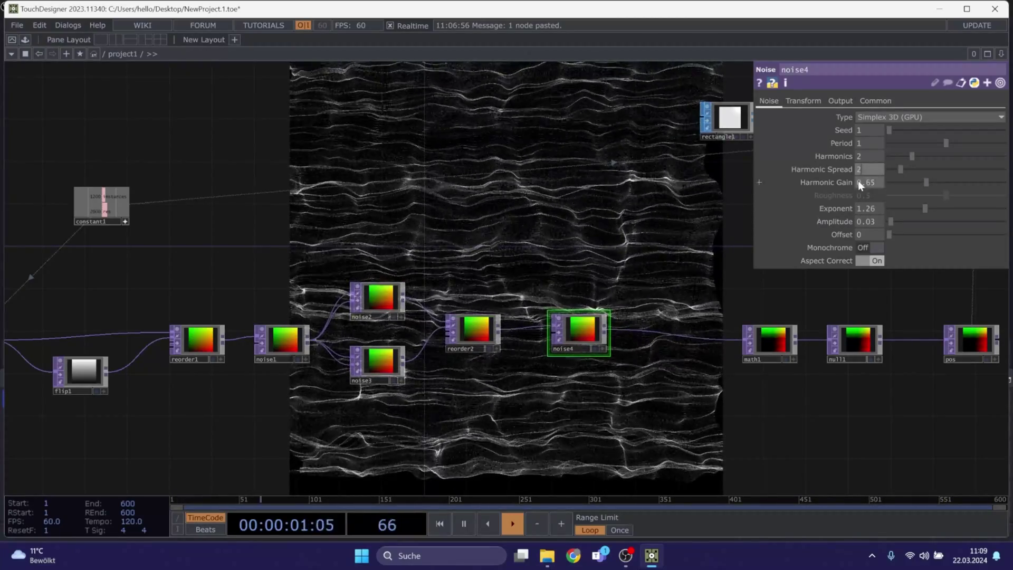
key(Return)
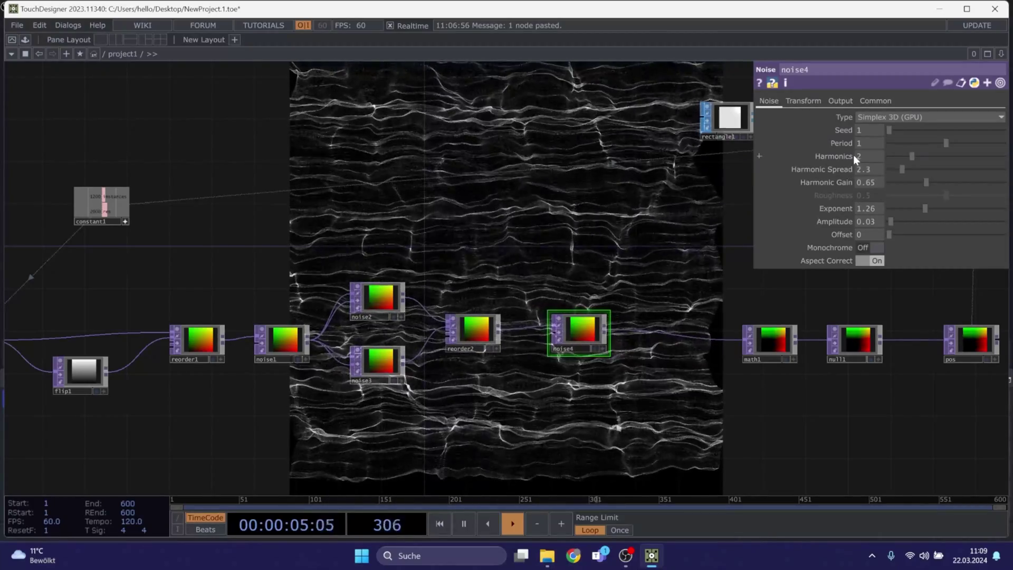
click(854, 154)
text(8)
key(Return)
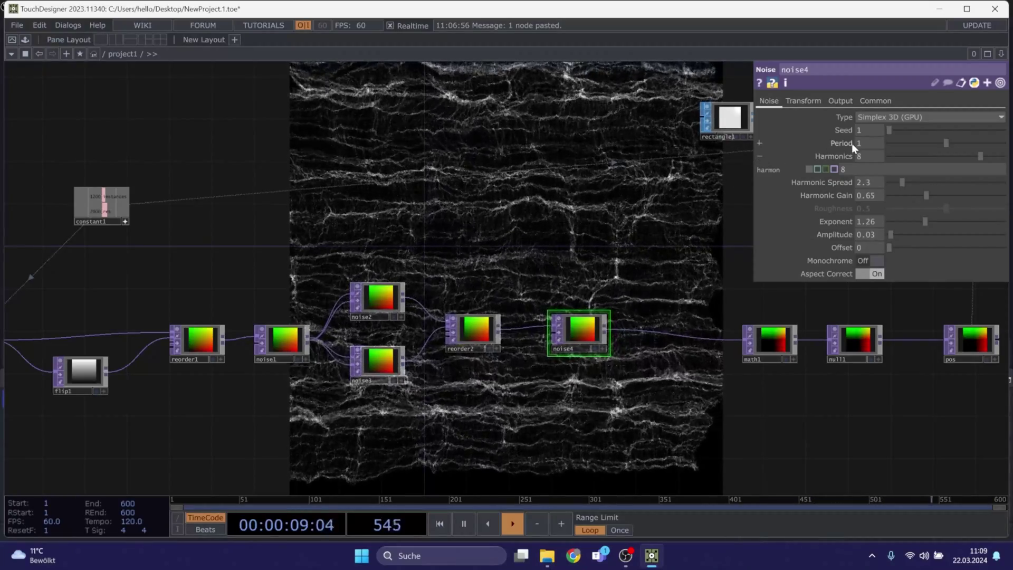
Set the Period of noise4 to 2
click(855, 145)
text(2)
key(Return)
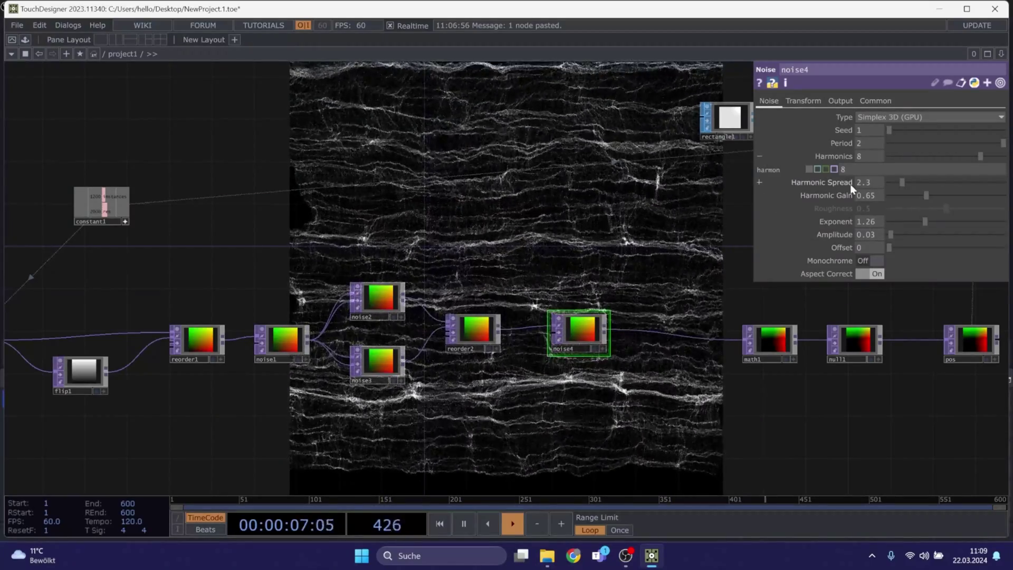
Try other Harmonics, Amplitude and Exponent values on noise4 to compare the render, and undo each change
mouse_move(1001, 143)
mouse_down()
mouse_move(883, 146)
mouse_move(983, 139)
mouse_up()
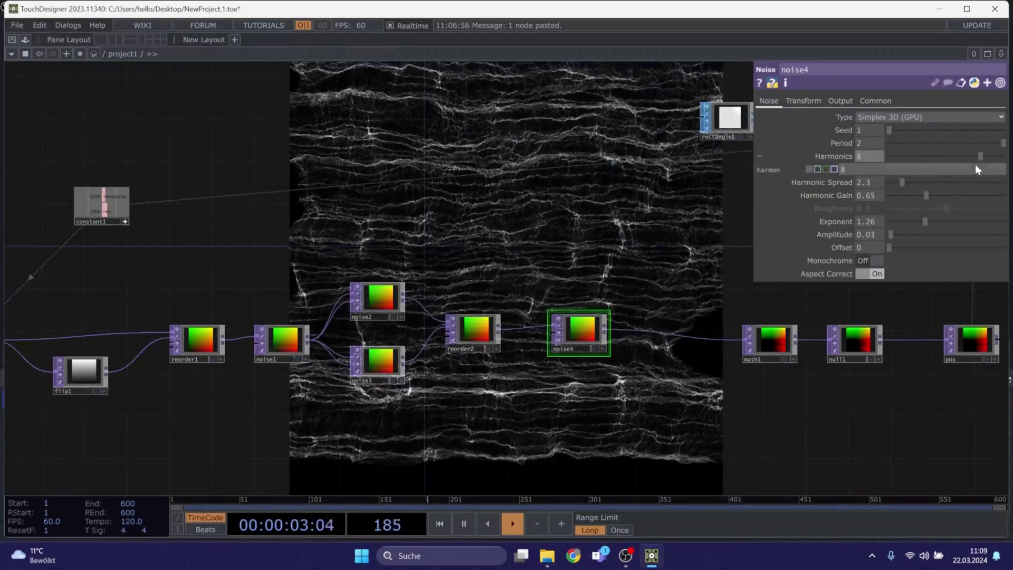
key(ctrl+z)
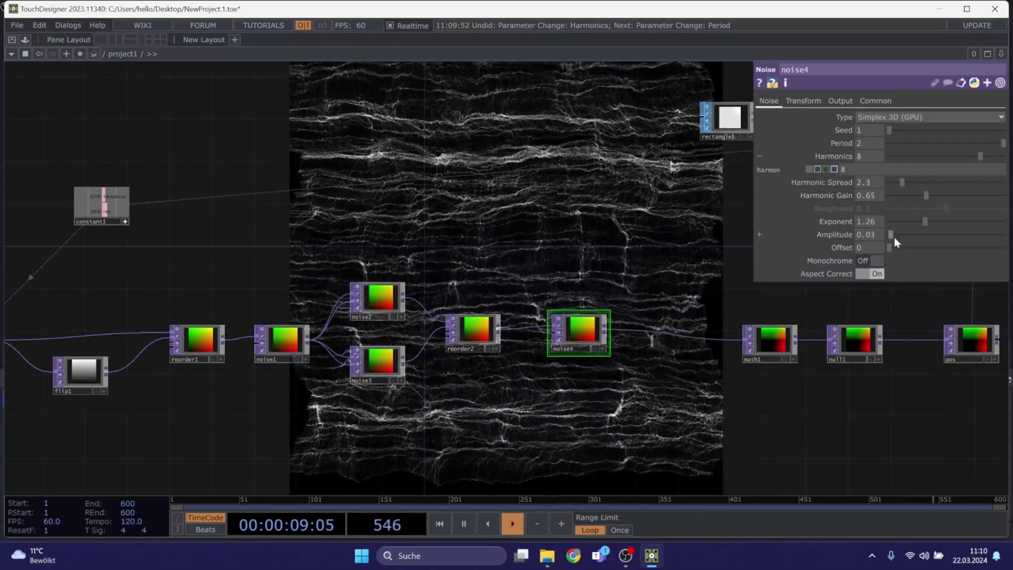
drag(889, 235, 907, 220)
key(ctrl+z)
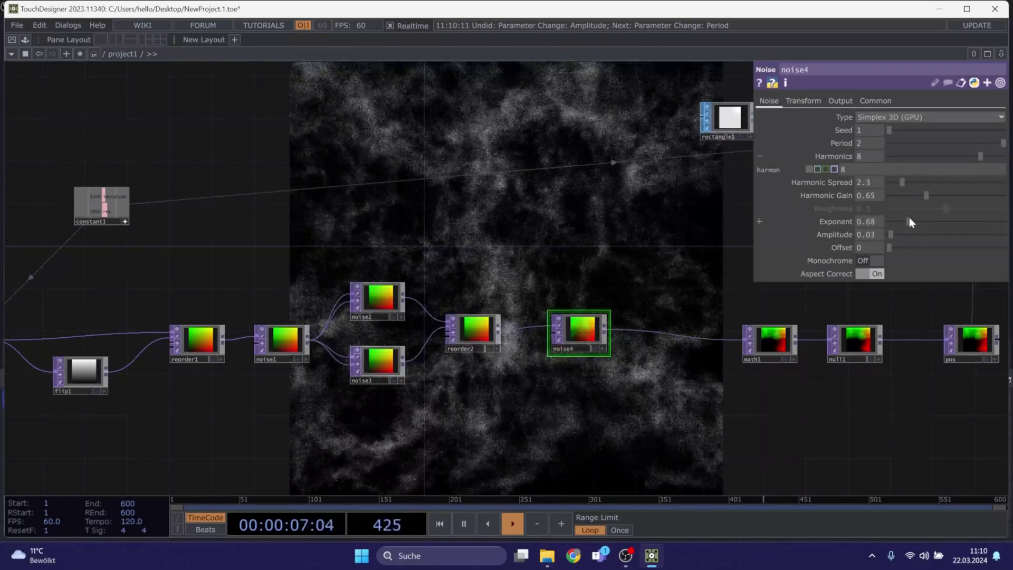
key(ctrl+z)
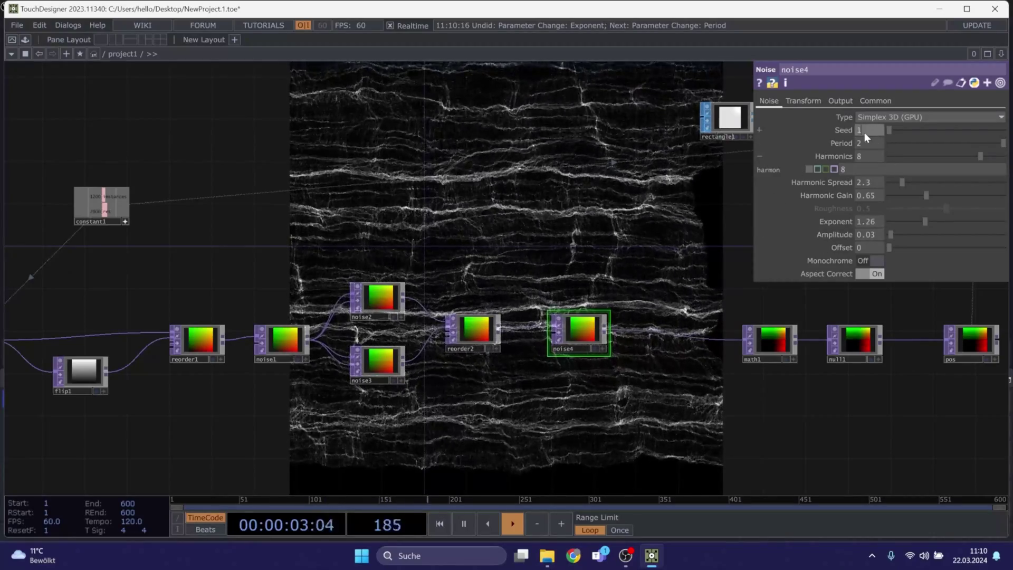
Set noise4's Seed to 4 and move the node closer to reorder2
click(865, 134)
text(4)
key(Return)
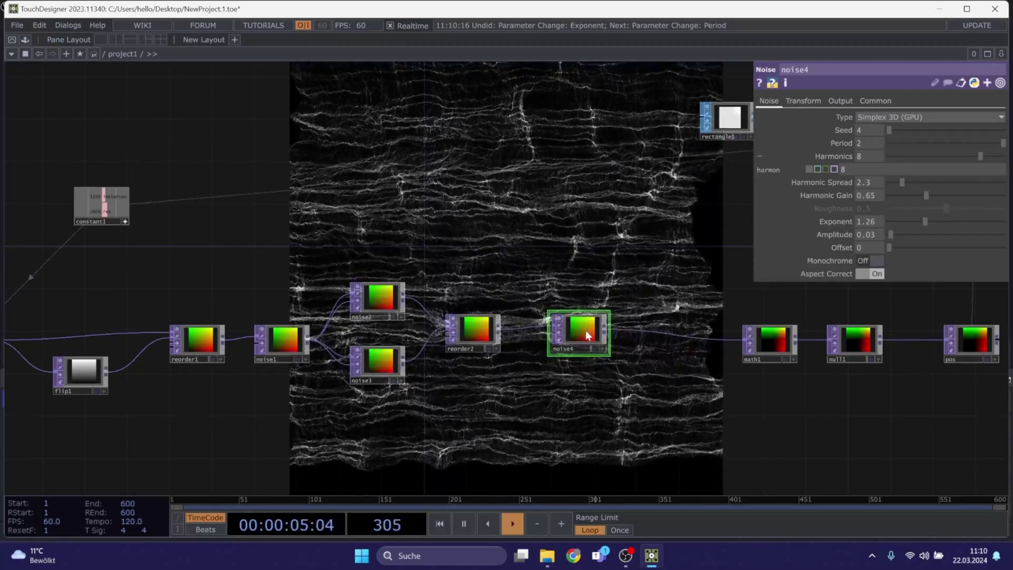
drag(585, 330, 563, 330)
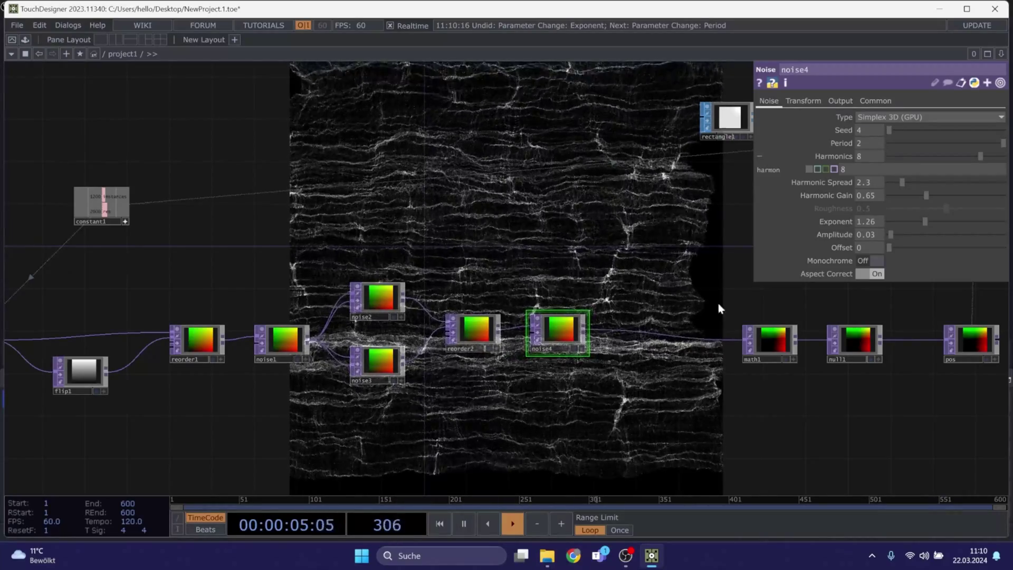
Line up math1, null1 and pos in a tight row, leaving a gap between noise4 and math1
drag(714, 415, 530, 340)
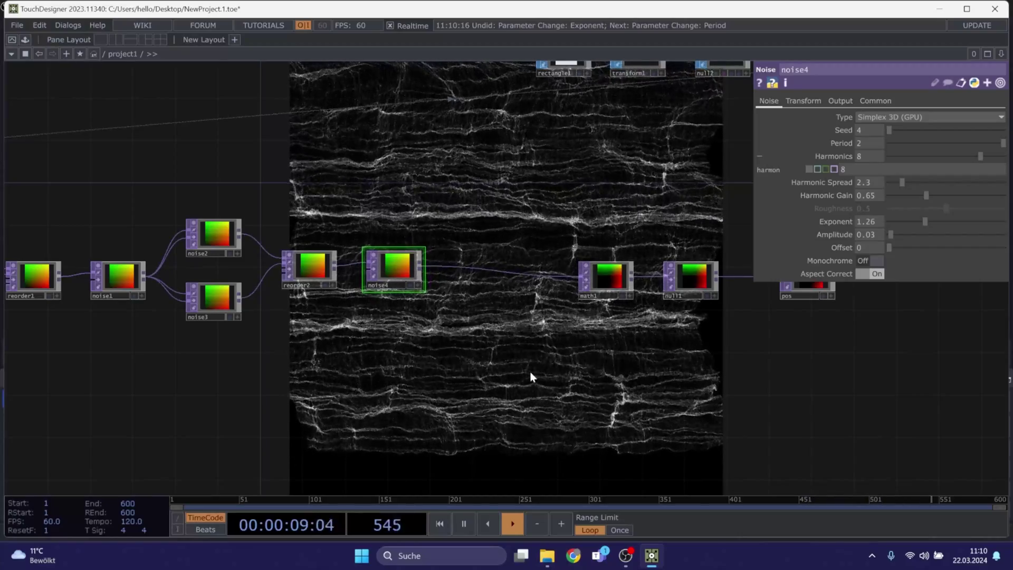
drag(611, 355, 571, 378)
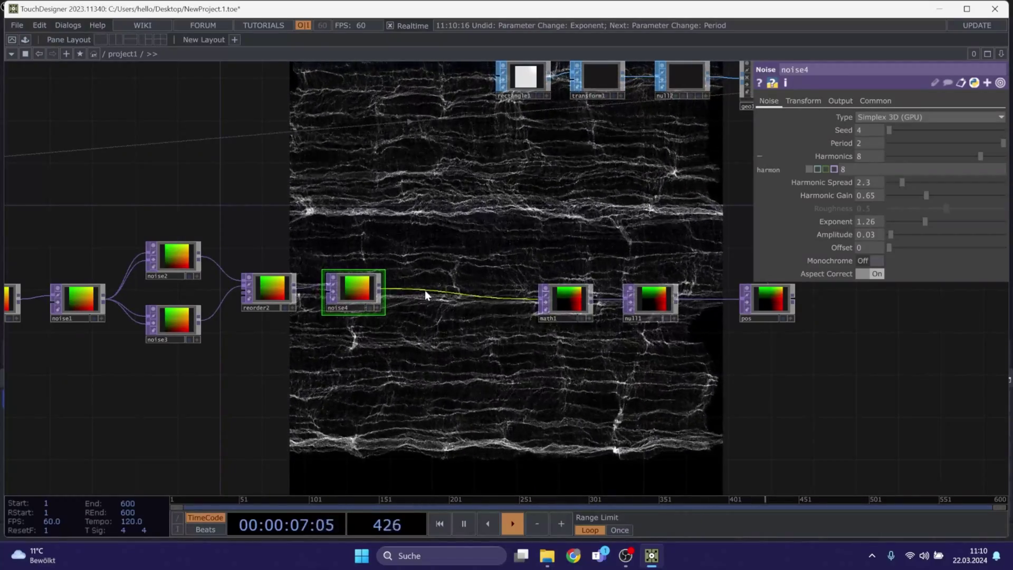
drag(496, 353, 455, 376)
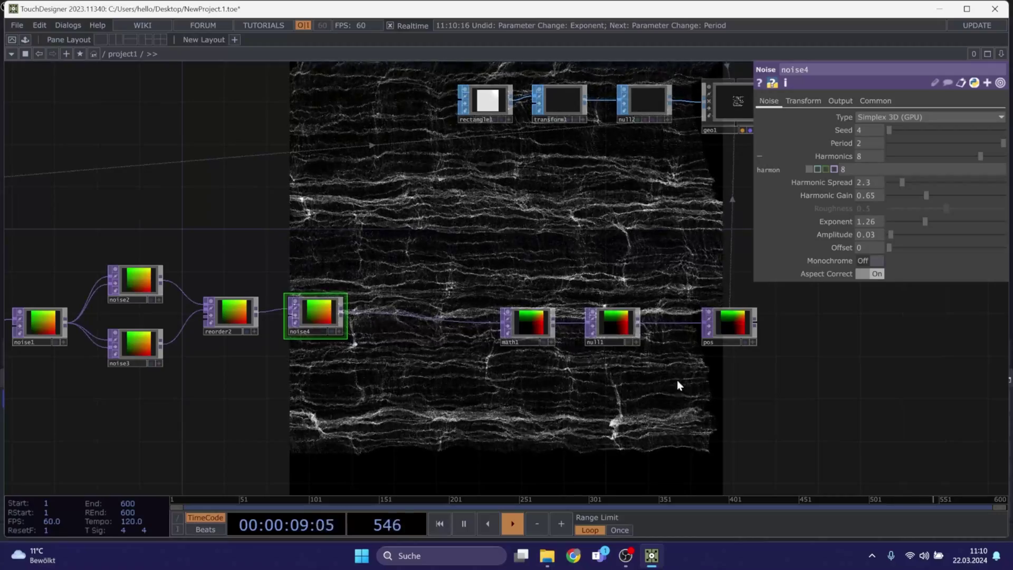
drag(678, 381, 561, 417)
drag(498, 366, 554, 355)
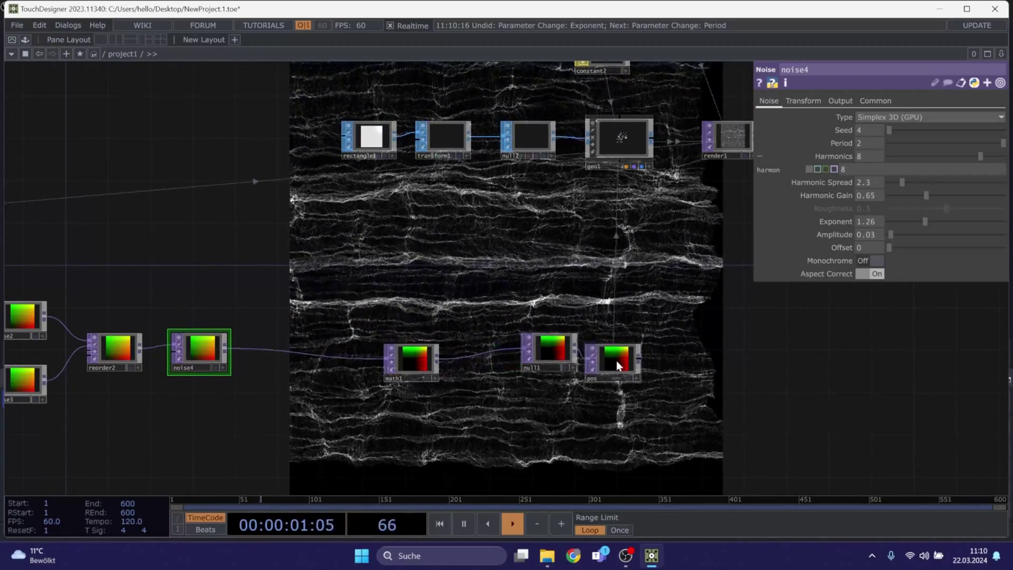
drag(619, 365, 682, 354)
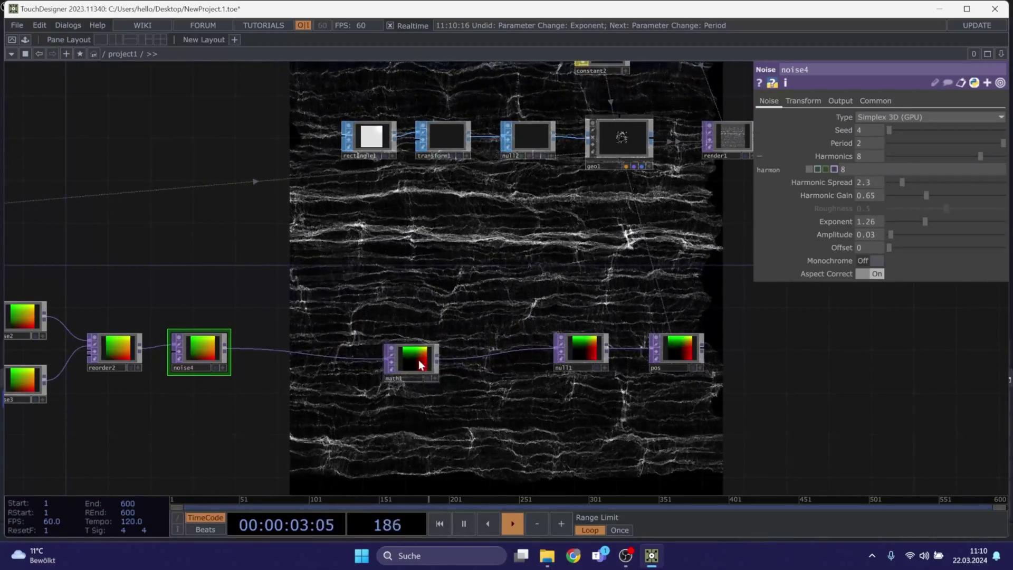
drag(421, 365, 516, 353)
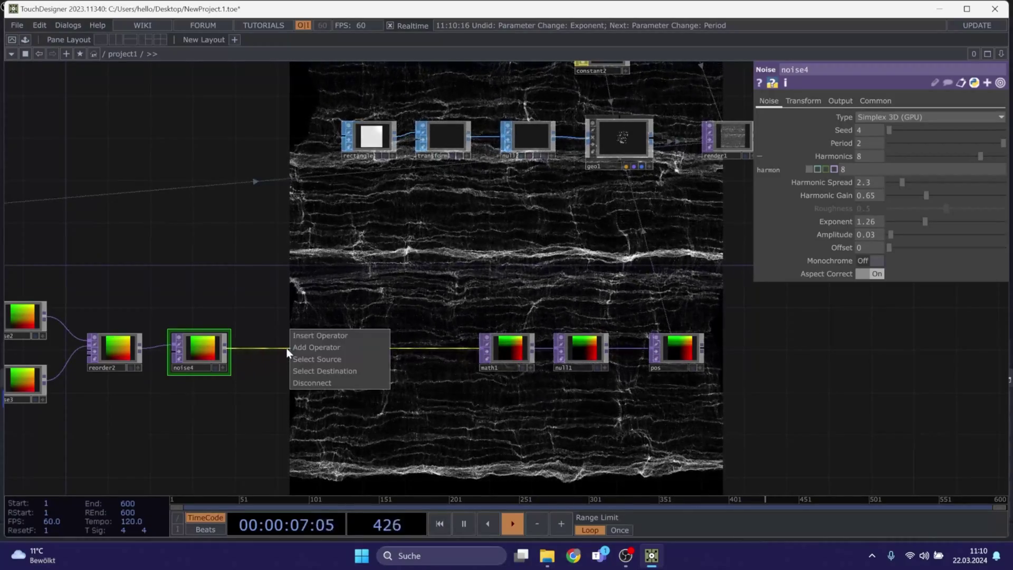
Insert a Noise TOP with Monochrome off on the connection between noise4 and math1
right_click(288, 348)
click(305, 337)
click(251, 265)
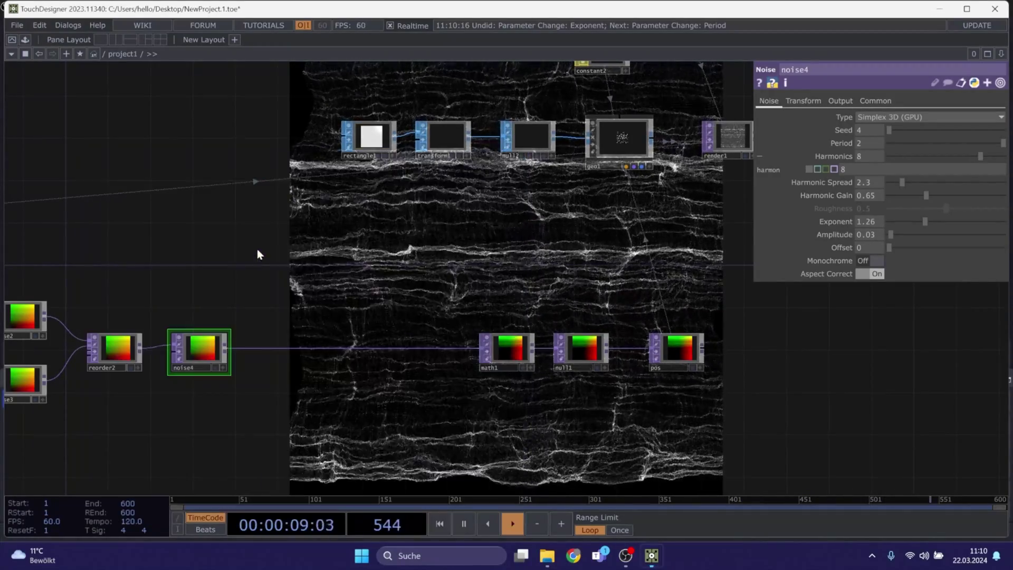
click(290, 350)
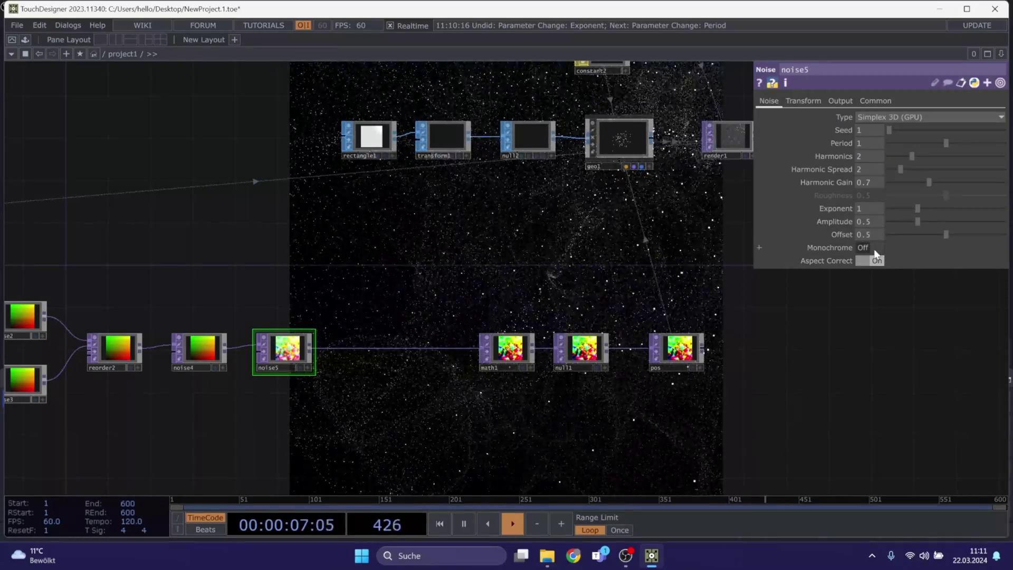
Set noise5's Offset to 0 and its Amplitude to 0.05
drag(938, 237, 930, 238)
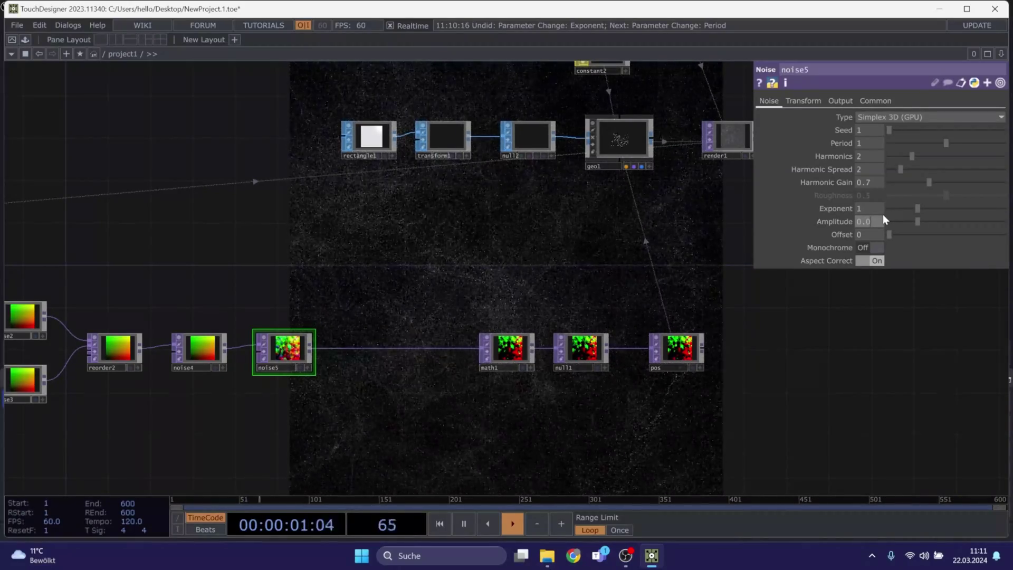
text(5)
key(Return)
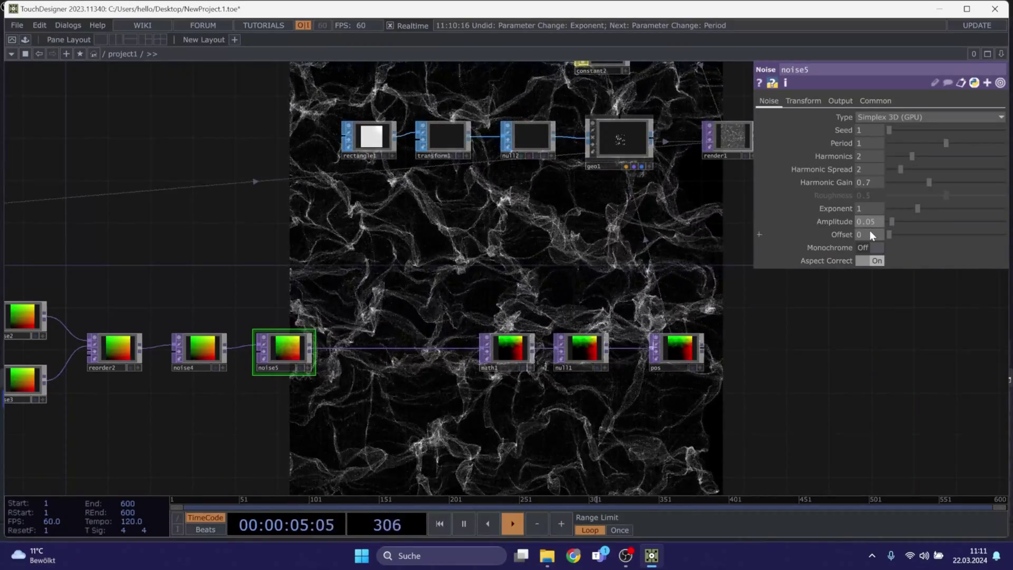
Set noise5's Exponent to 1.35 and its Harmonic Spread to 3.2
click(870, 209)
text(1.)
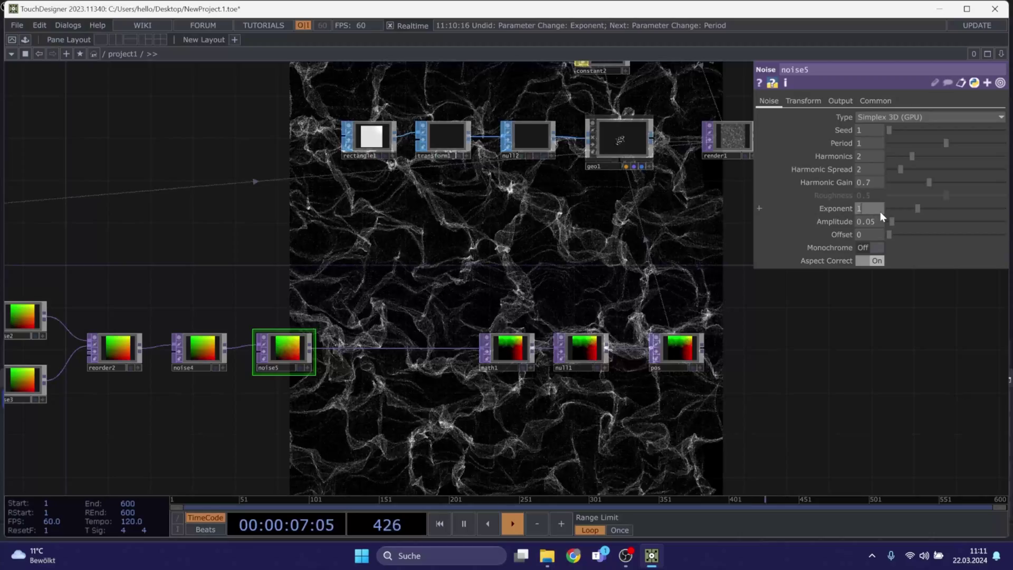
text(35)
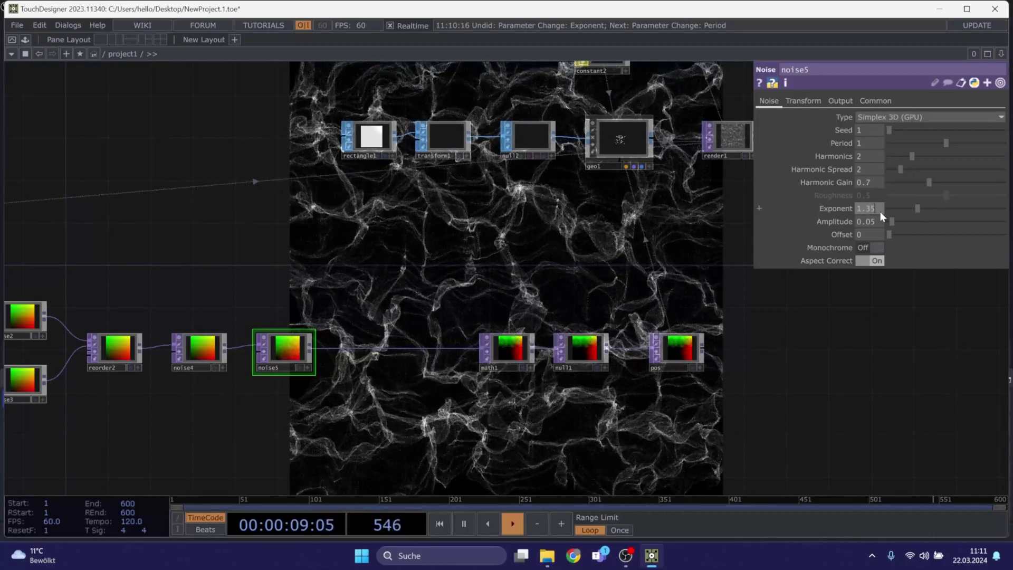
key(Return)
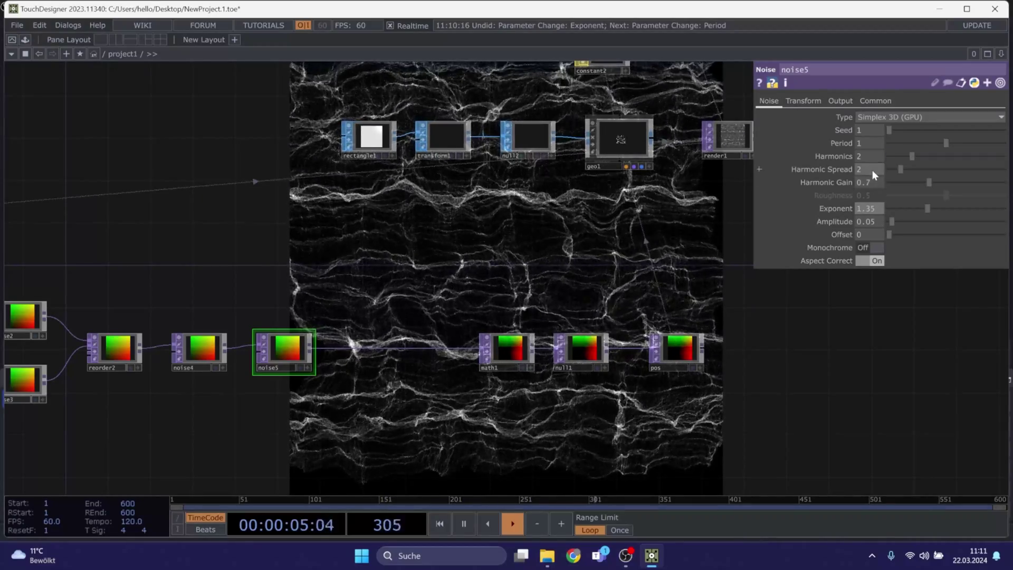
click(870, 169)
text(3.2)
key(Return)
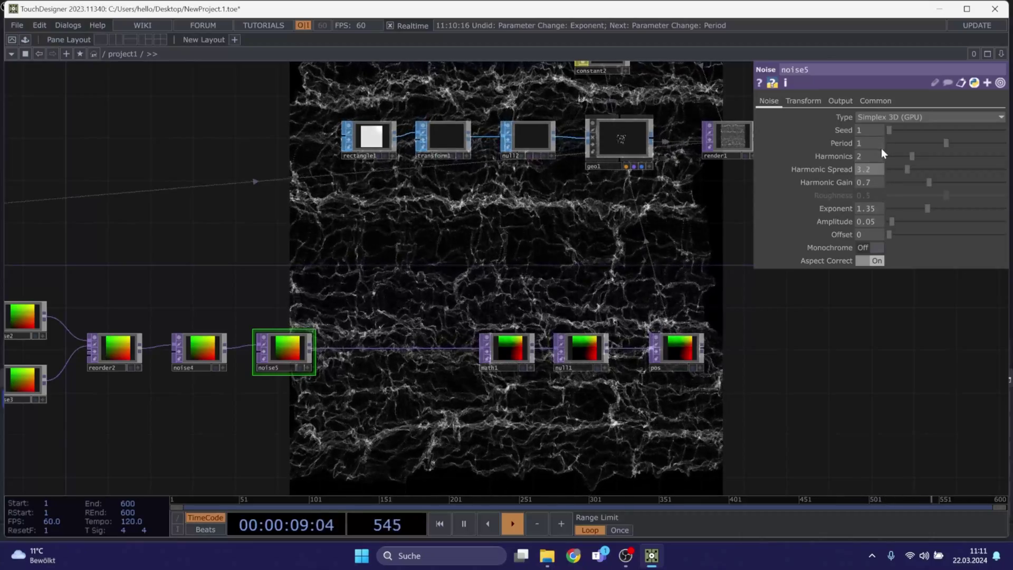
Set noise5's Period to 2 and reduce its Amplitude to 0.03
drag(869, 143, 838, 140)
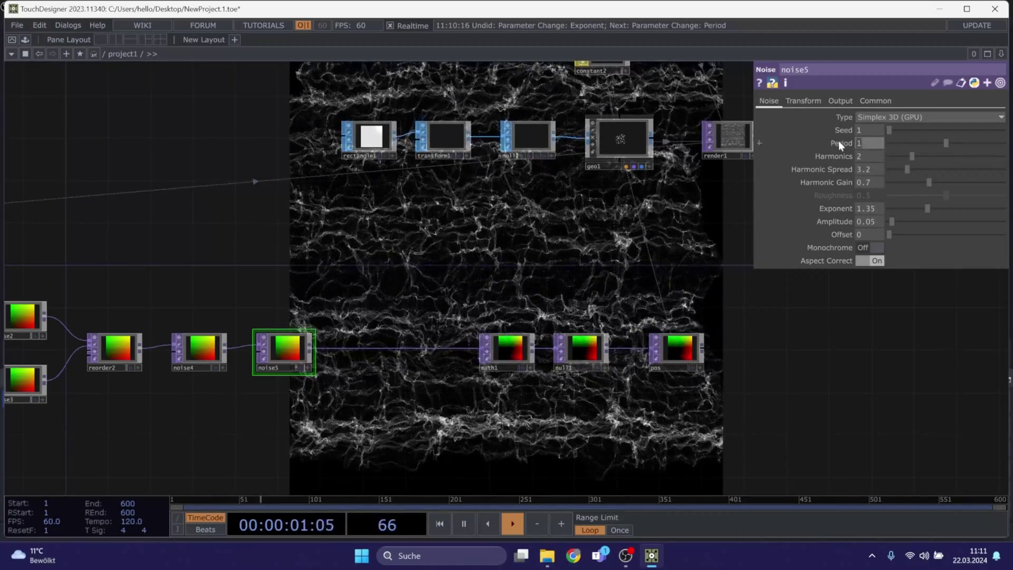
text(2)
key(Return)
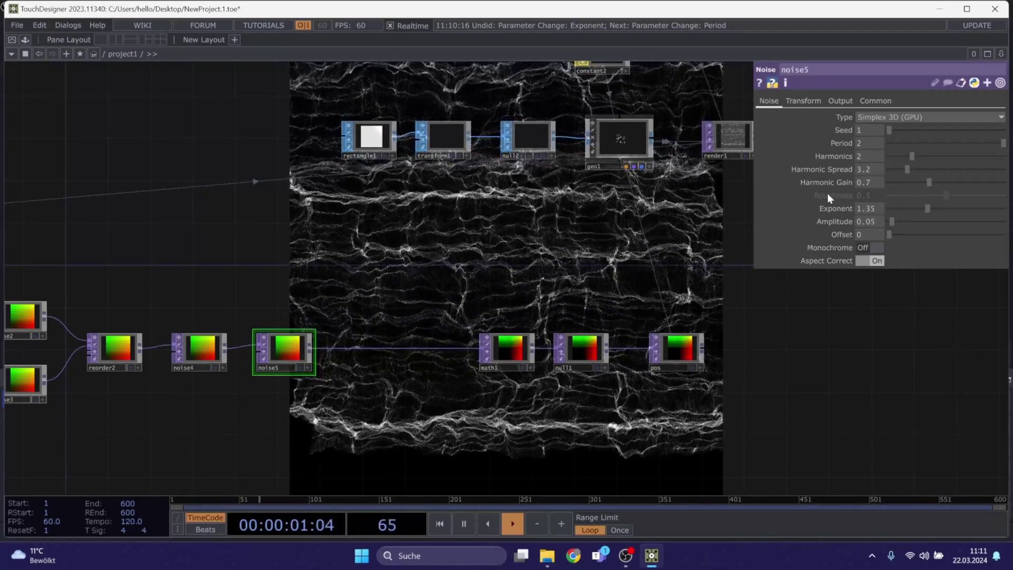
key(BackSpace)
text(3)
key(Return)
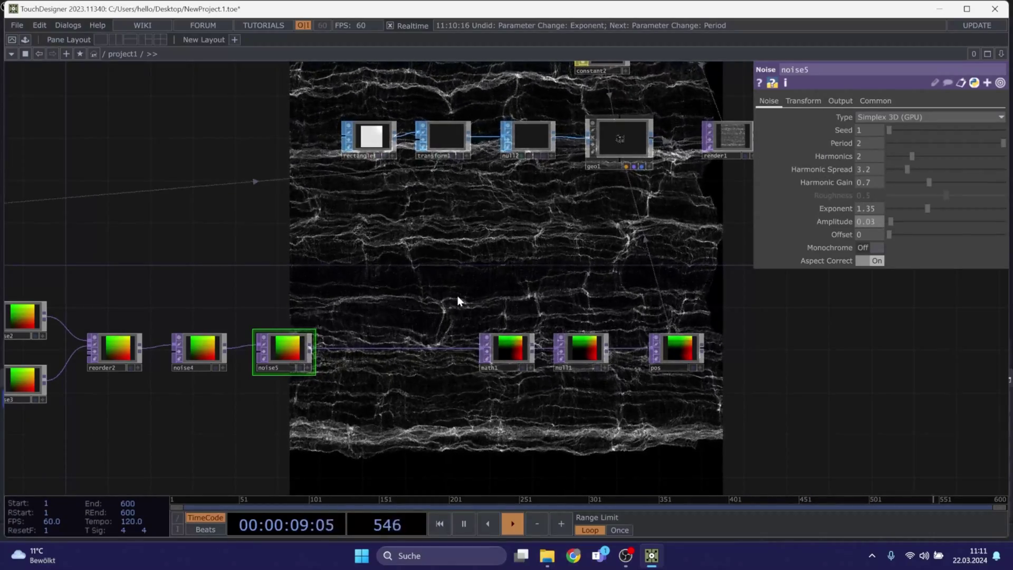
drag(505, 262, 439, 362)
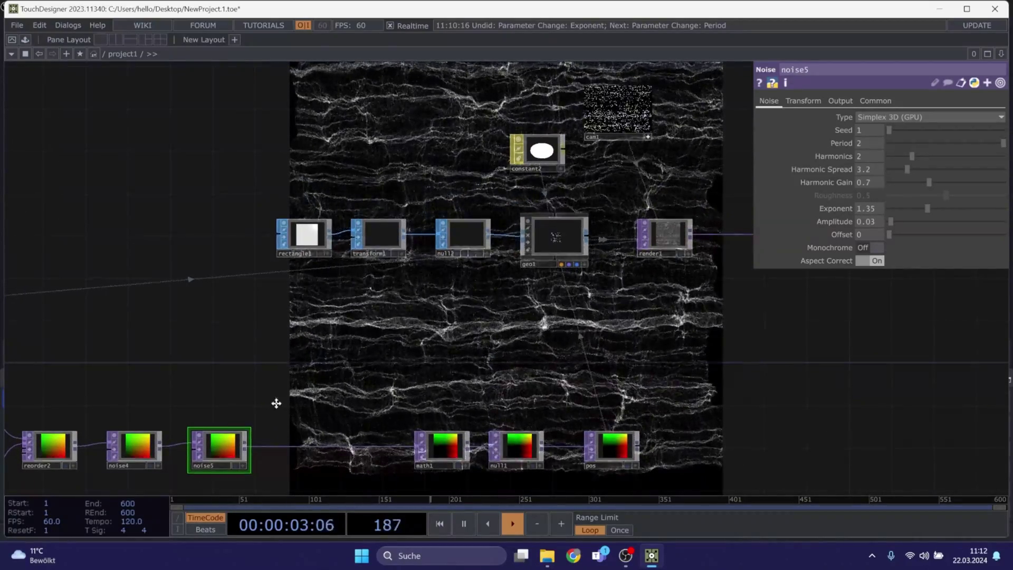
drag(276, 402, 327, 373)
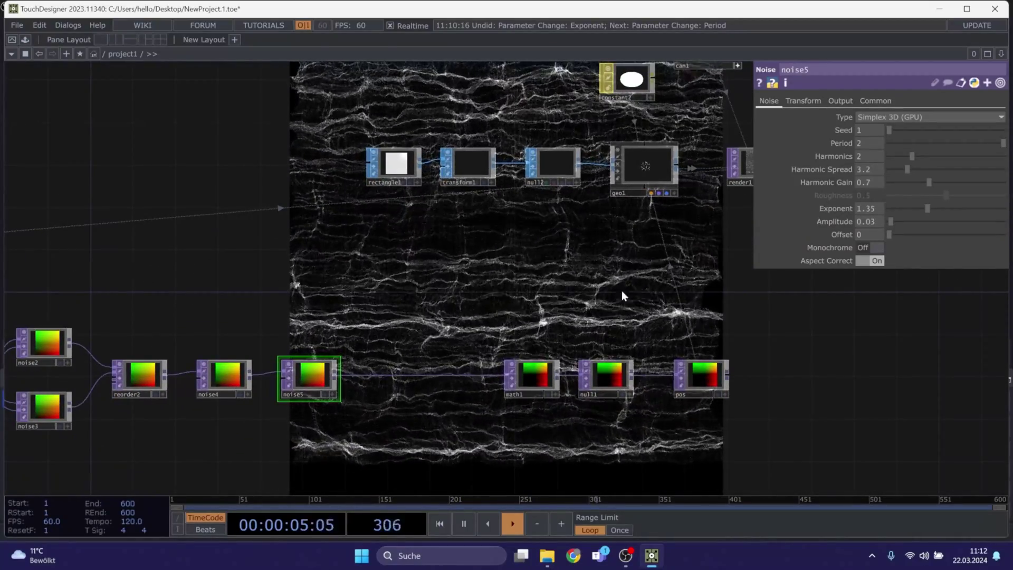
drag(506, 324, 311, 443)
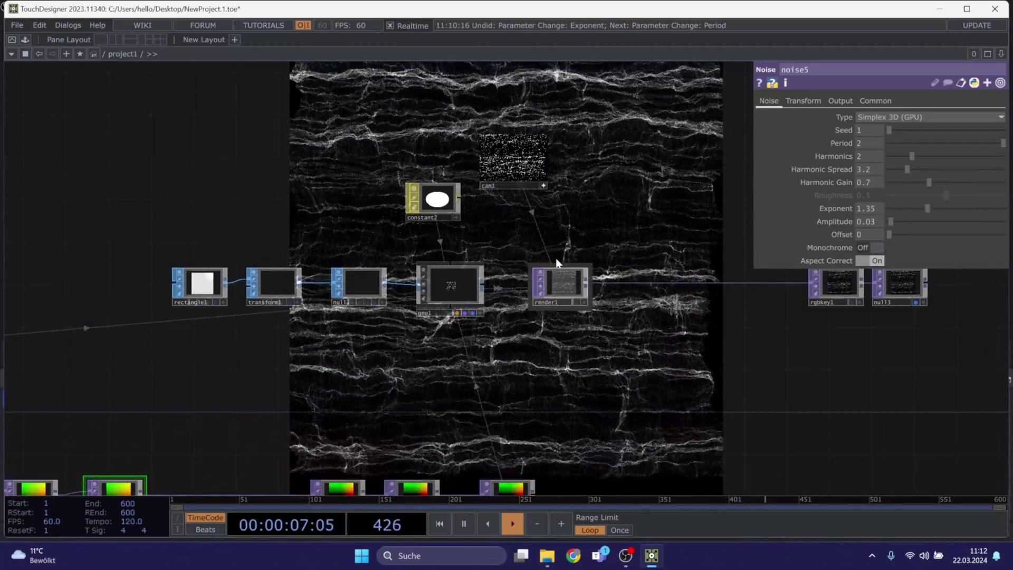
drag(555, 224, 483, 261)
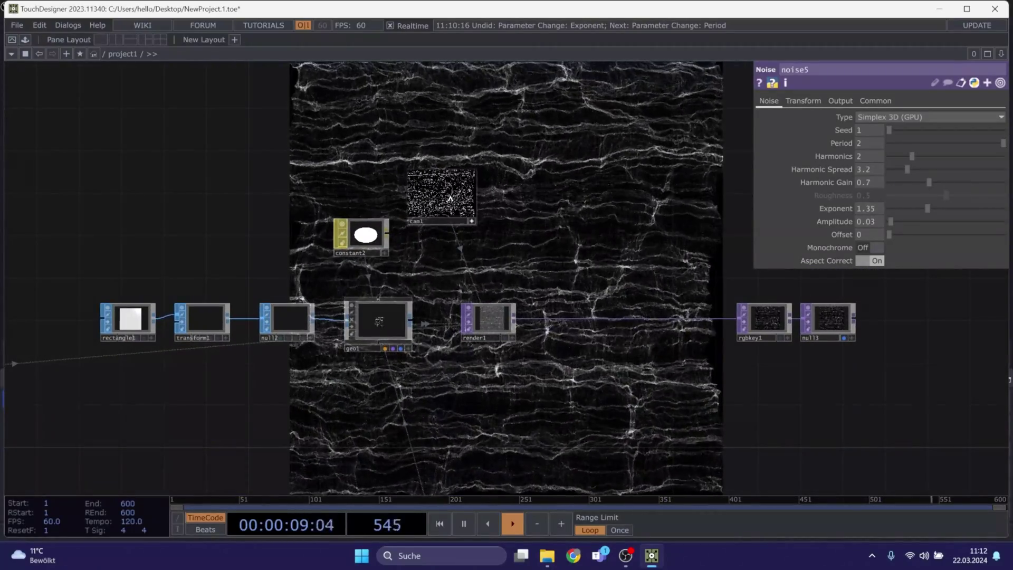
right_click(450, 199)
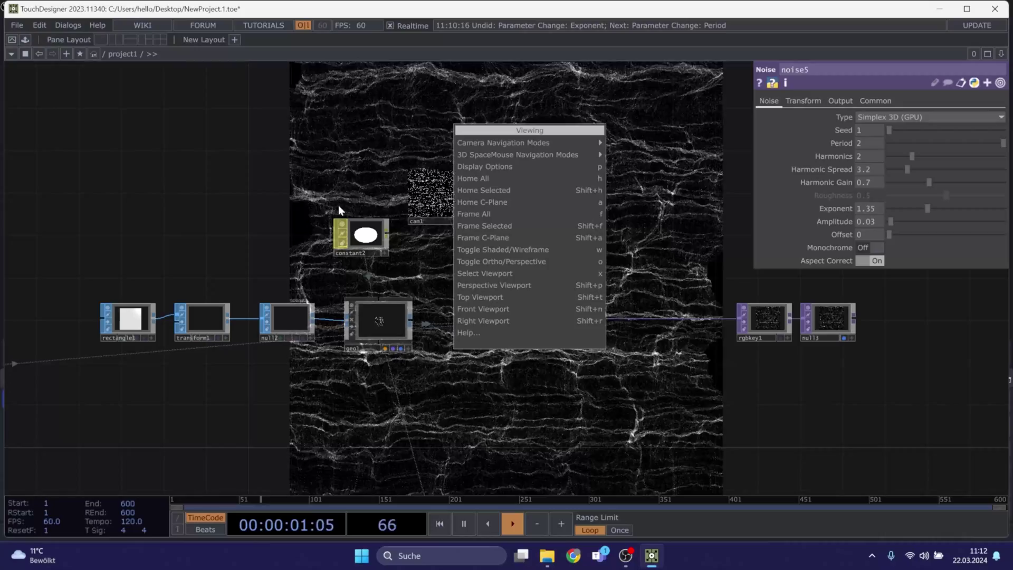
click(327, 185)
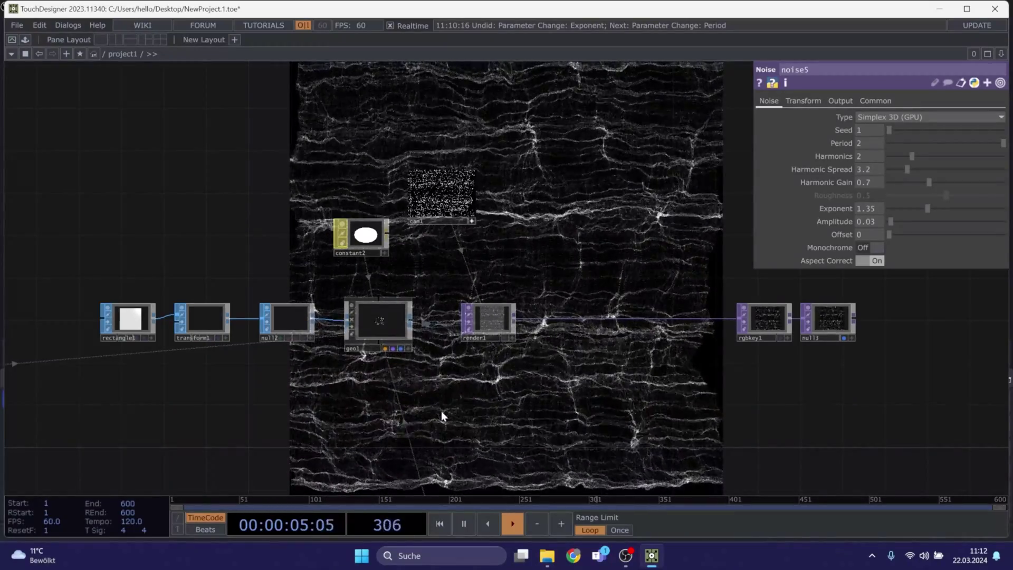
drag(384, 425, 283, 382)
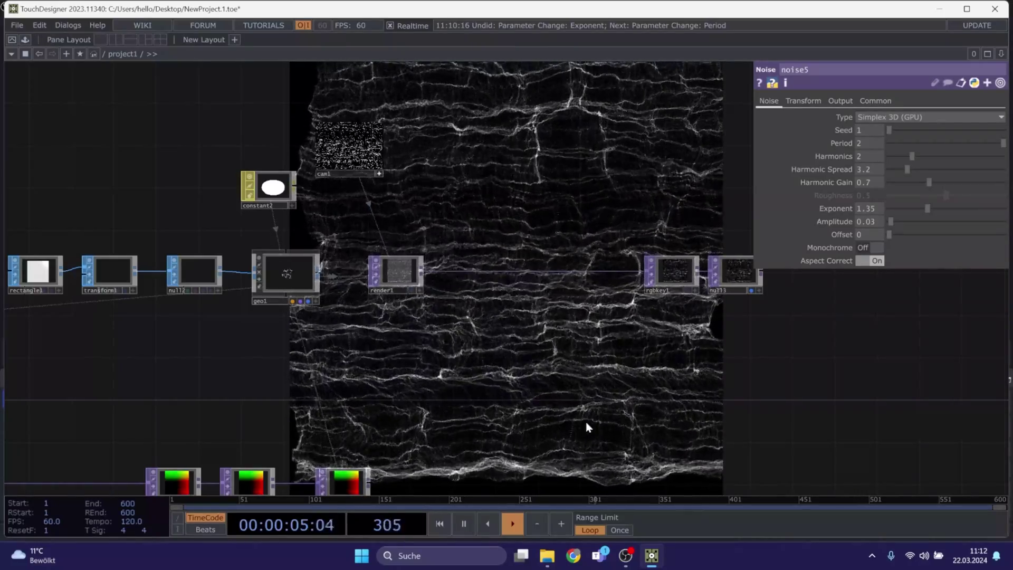
drag(379, 409, 455, 271)
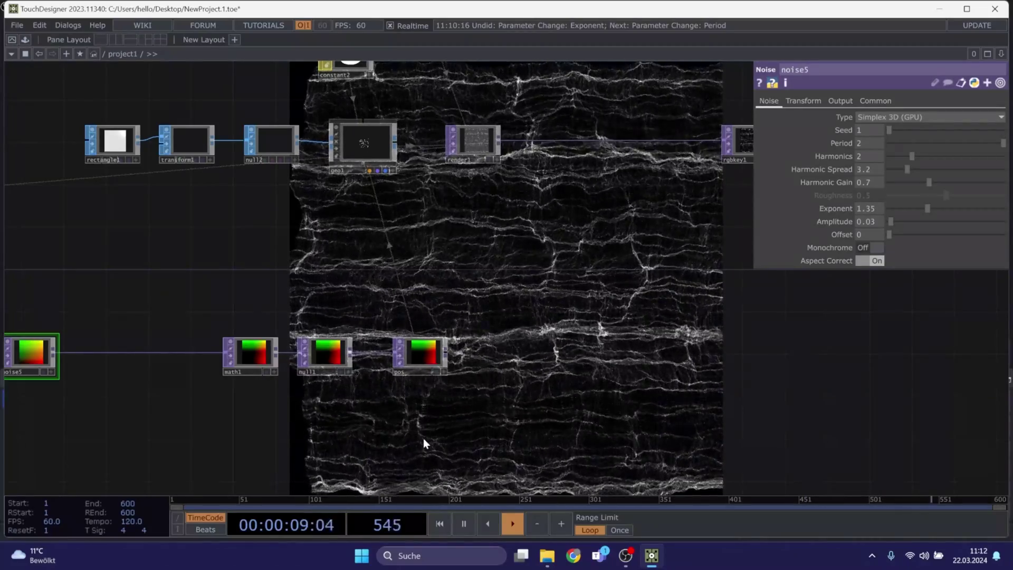
drag(471, 281, 359, 210)
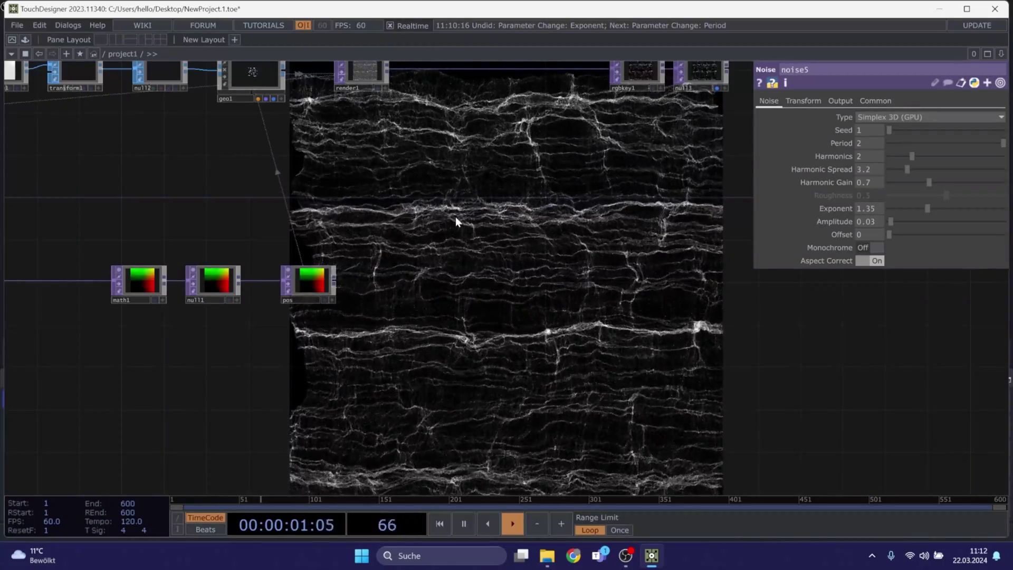
Move math1 and null1 closer to noise5 to free space before the pos null
middle_drag(262, 353, 391, 321)
drag(391, 320, 402, 319)
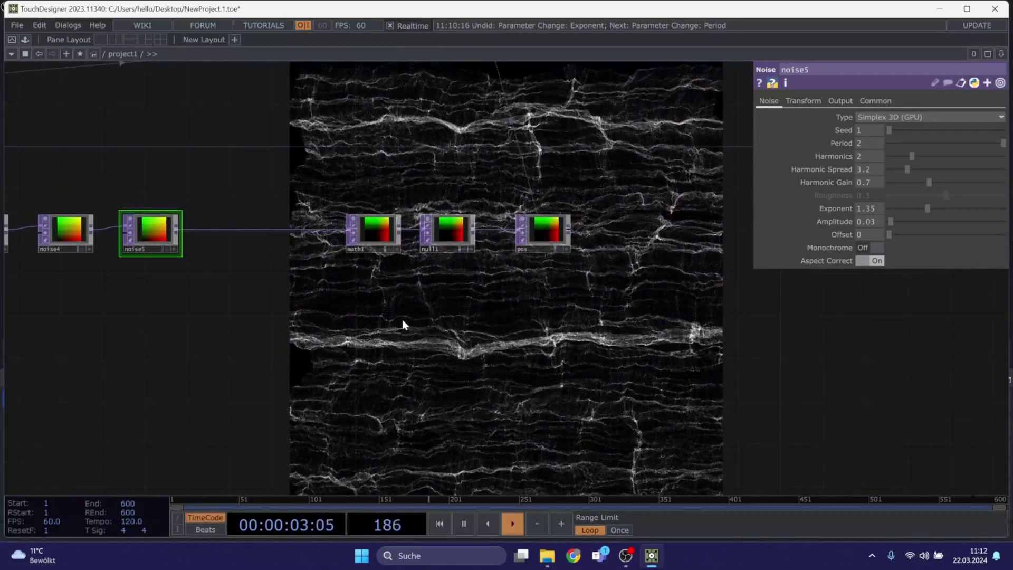
drag(383, 223, 358, 228)
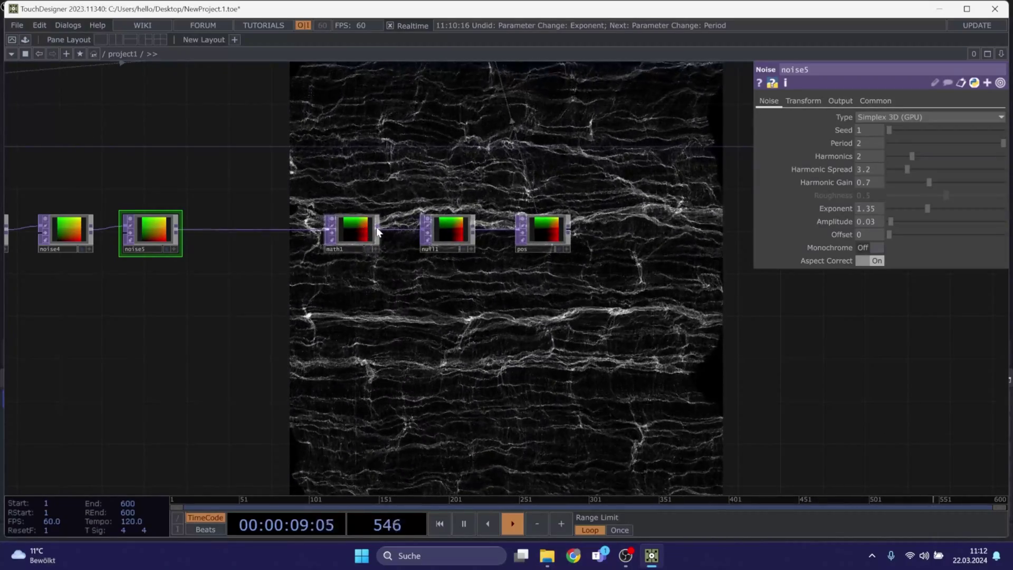
drag(368, 228, 303, 228)
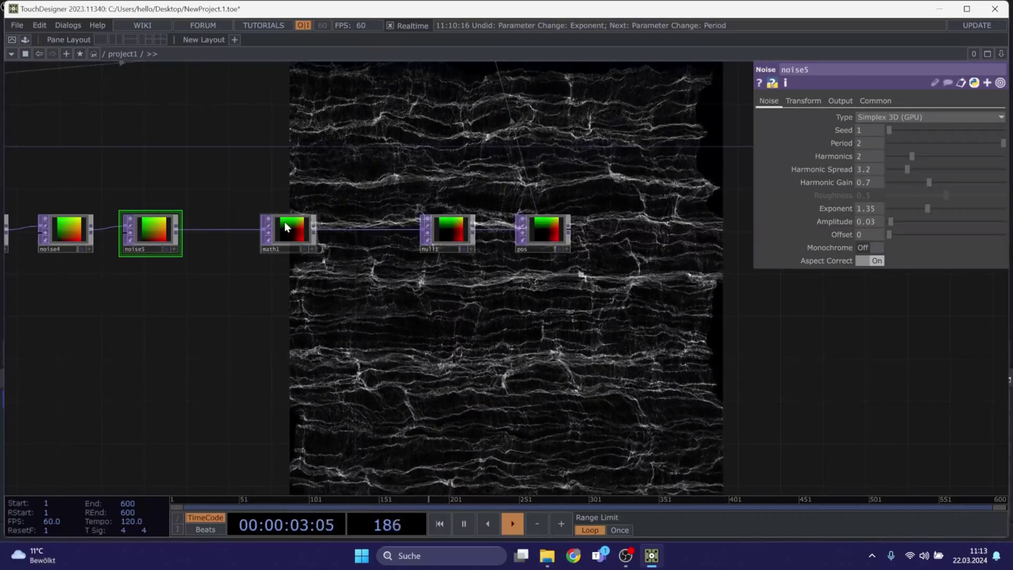
drag(291, 228, 252, 225)
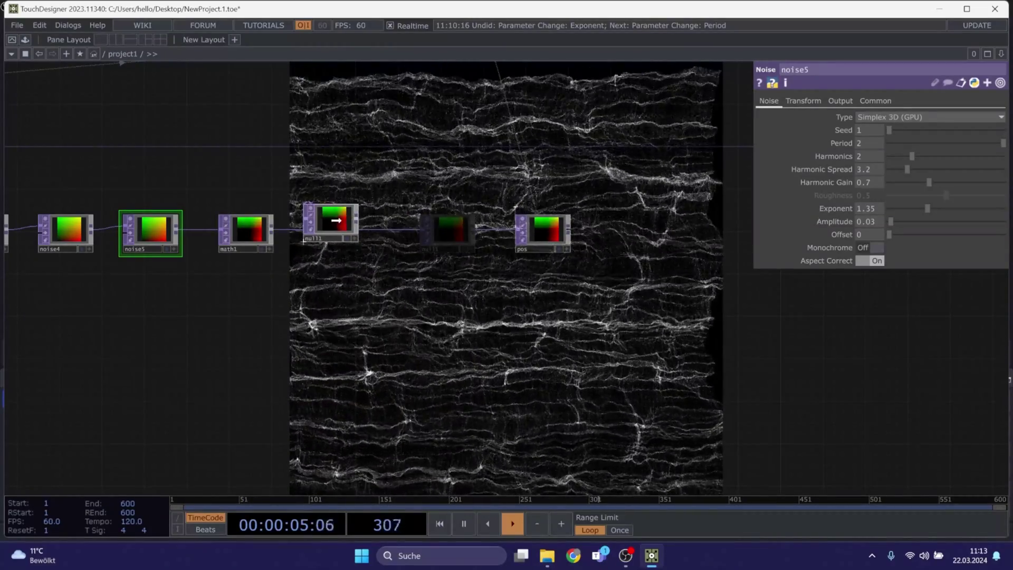
drag(336, 221, 337, 231)
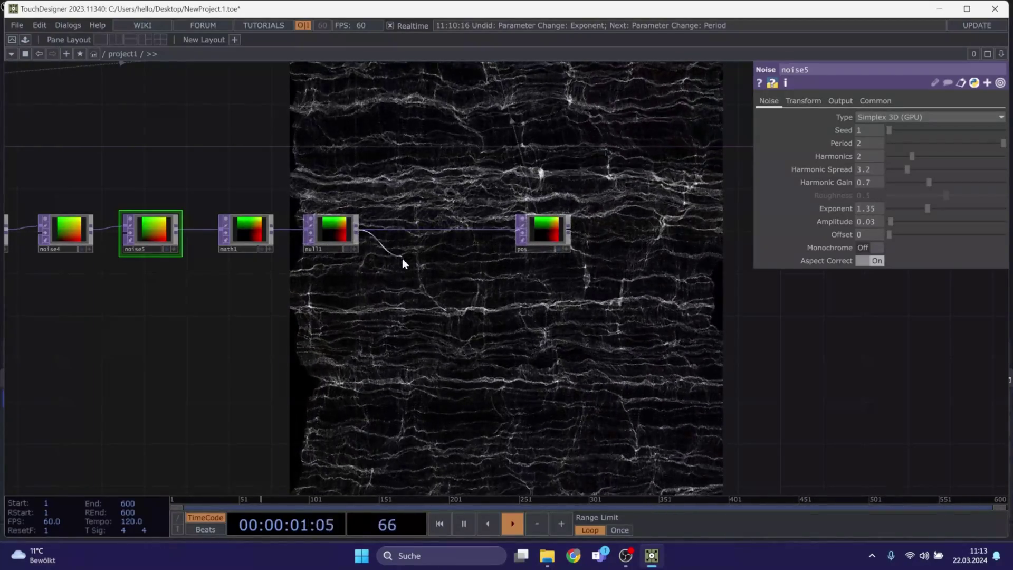
Branch a new Noise TOP off null1, place it below the chain and set its RGB output to Noise
click(405, 334)
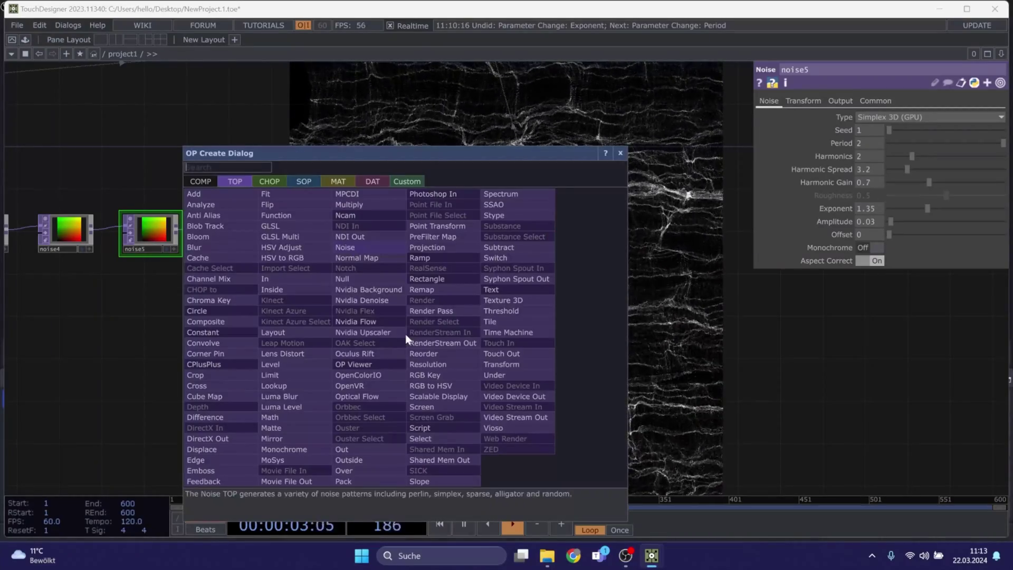
click(356, 246)
click(426, 317)
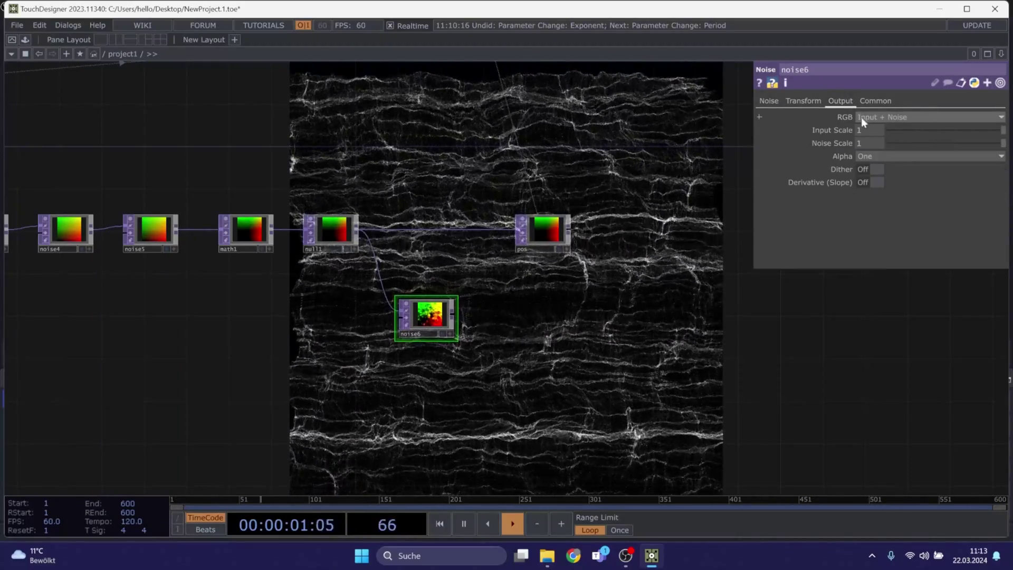
click(882, 117)
click(878, 127)
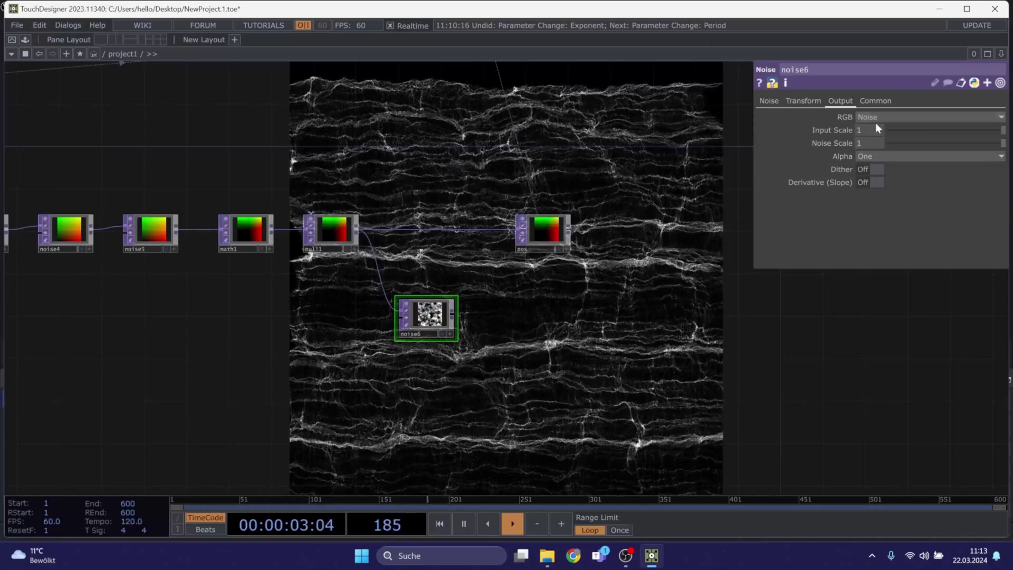
Try Input * Noise as noise6's RGB output and switch it back to Noise
click(868, 117)
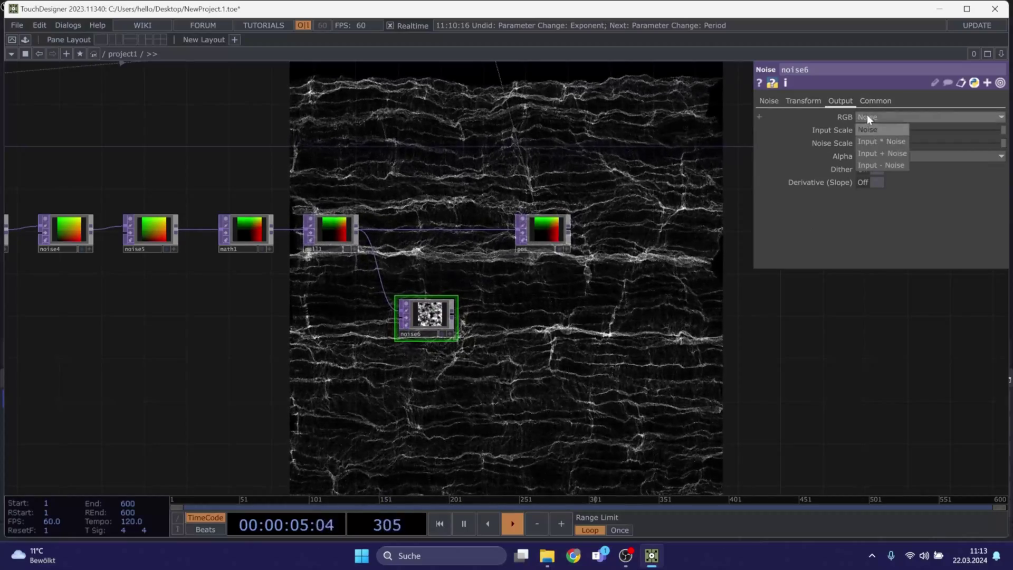
click(878, 141)
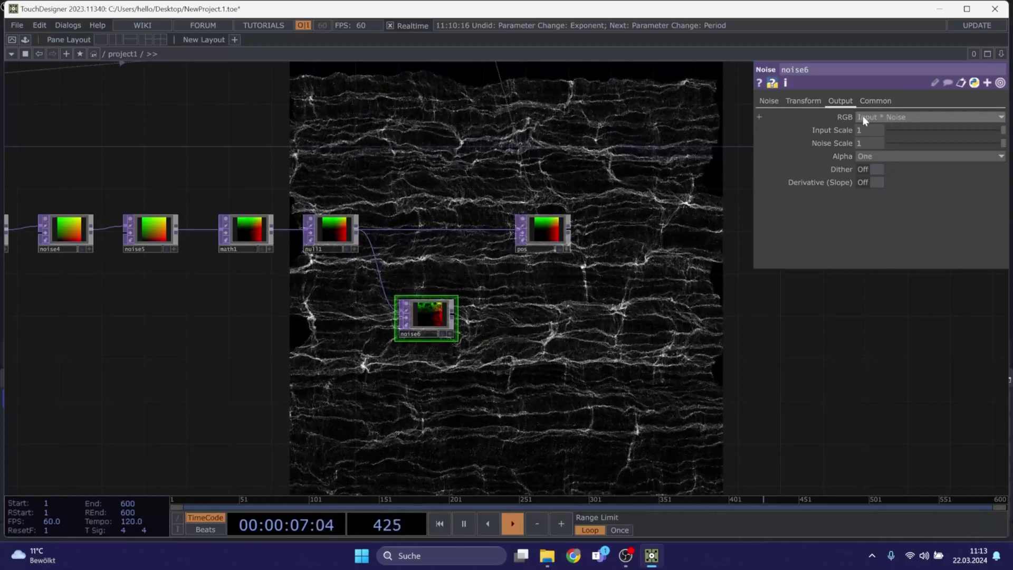
click(865, 119)
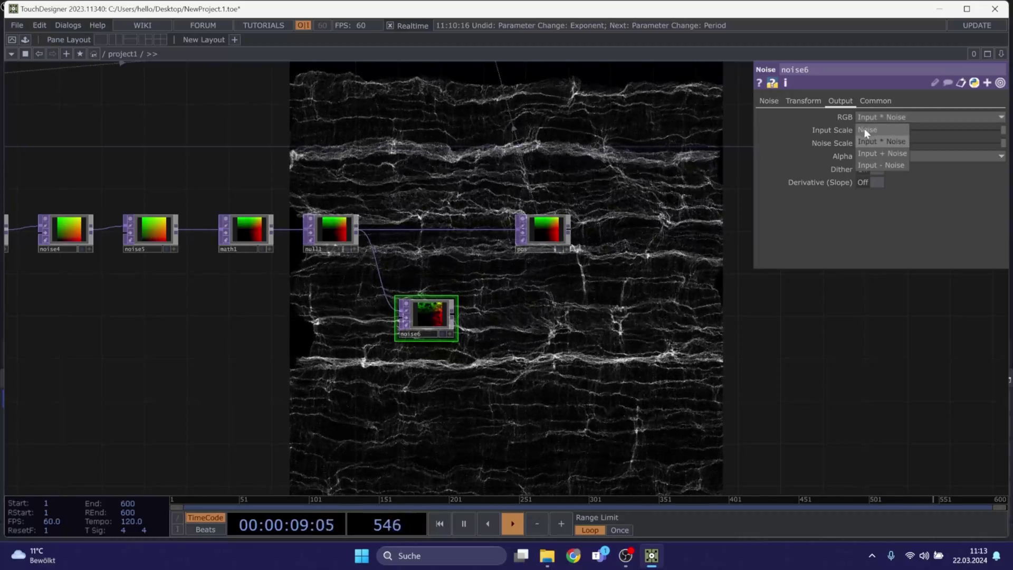
click(872, 131)
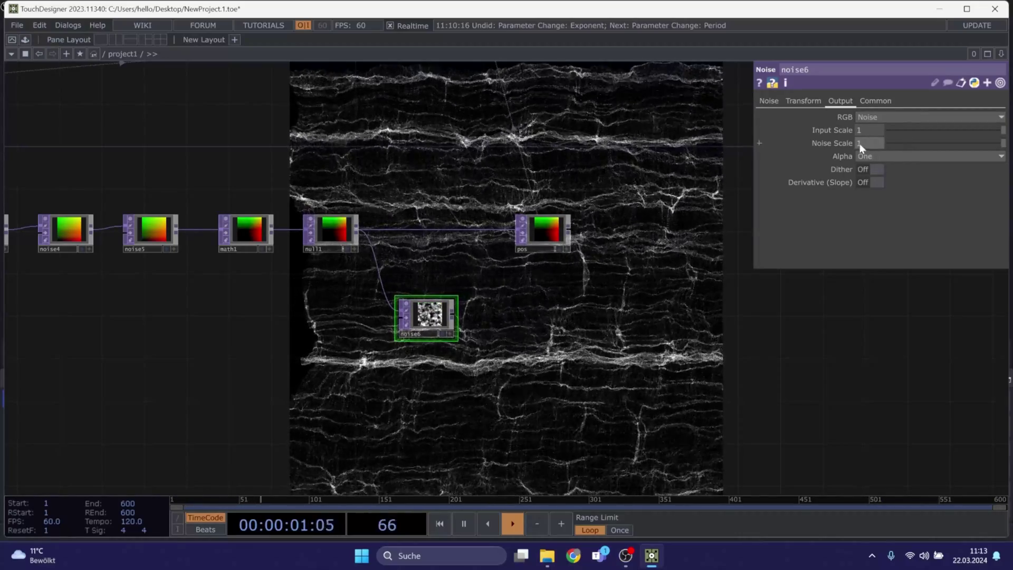
Set noise6's Offset to 1, its Amplitude to 0.22 and its Period to 2
click(768, 101)
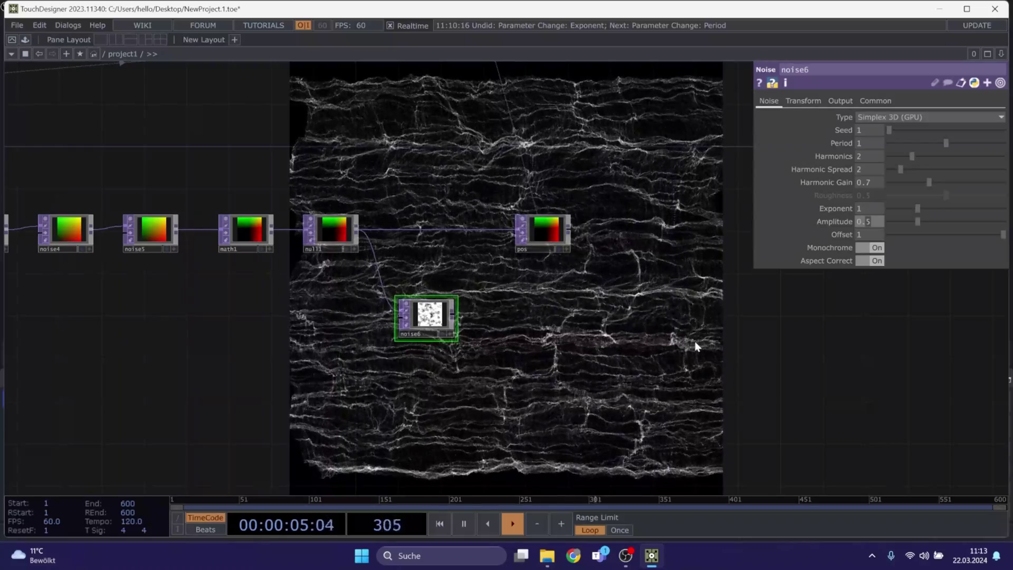
text(0.22)
key(Return)
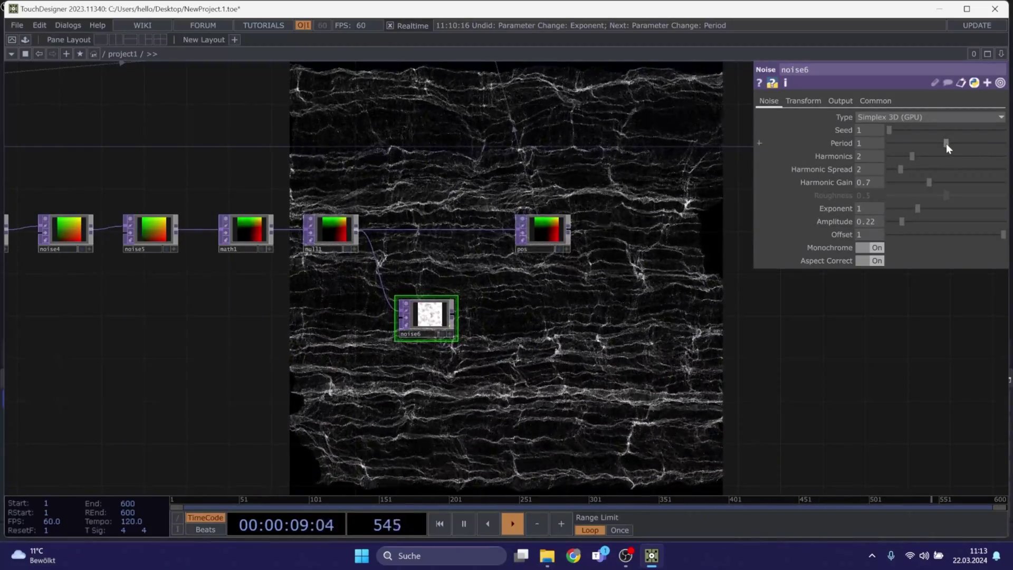
drag(946, 144, 1006, 143)
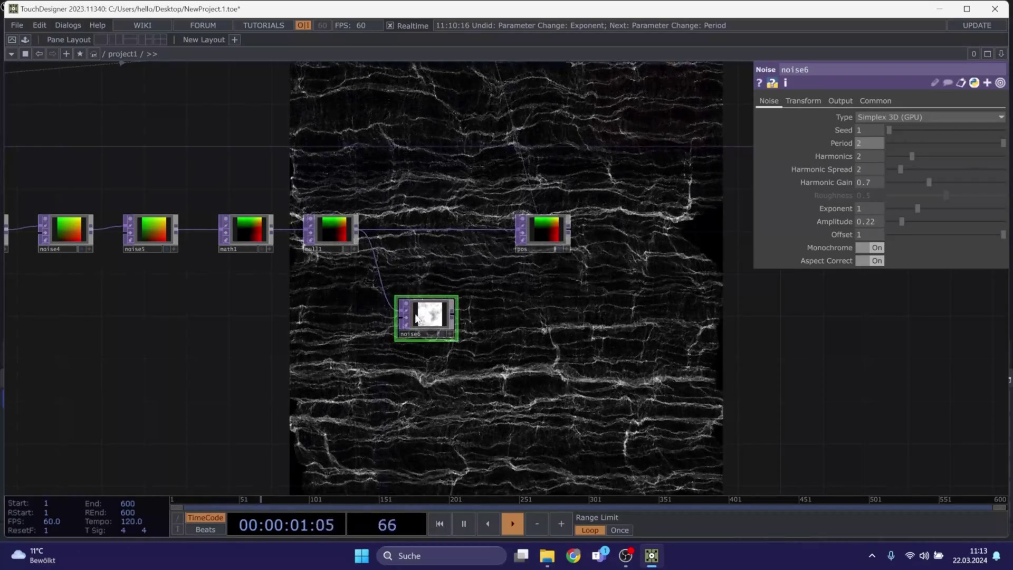
Animate noise6 by setting its Z translation to the expression absTime.seconds*0.1
scroll(440, 313, up, 4)
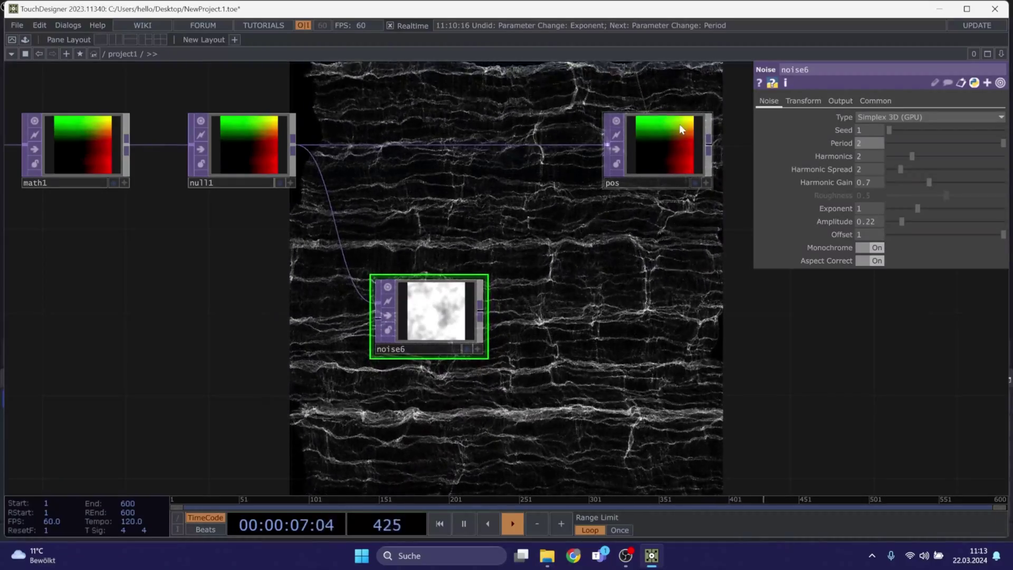
click(806, 100)
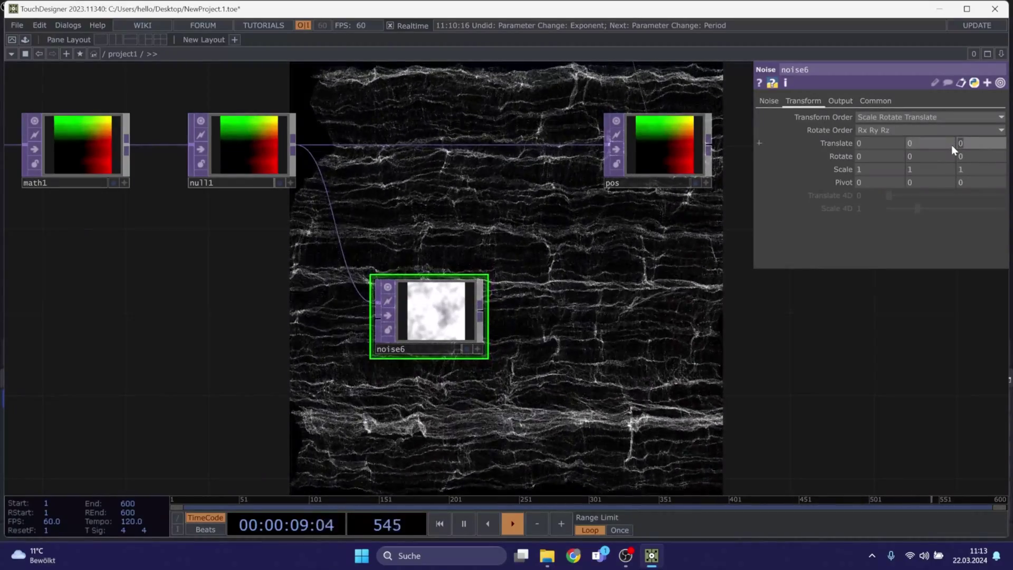
text(absTime)
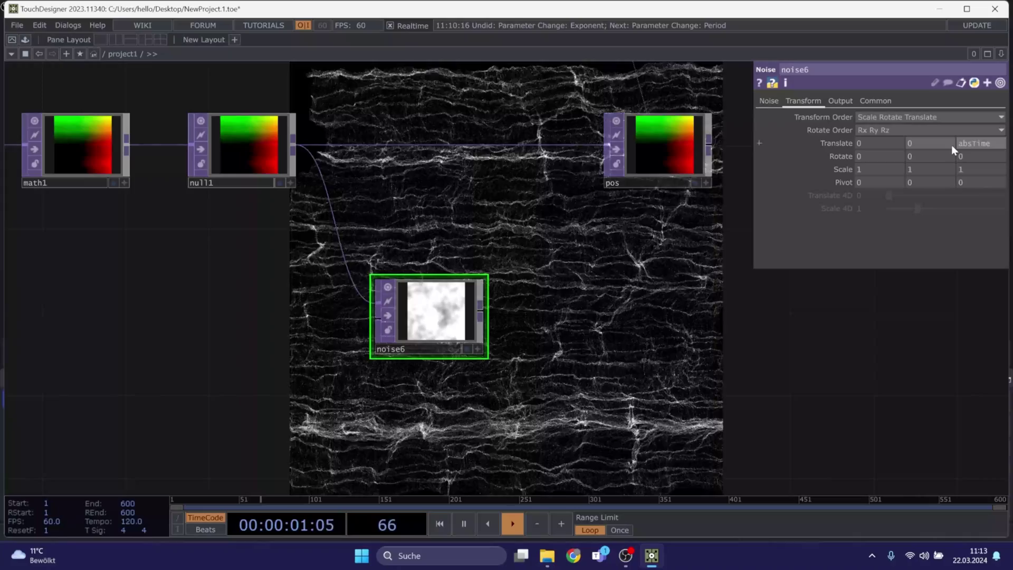
text(.seconds)
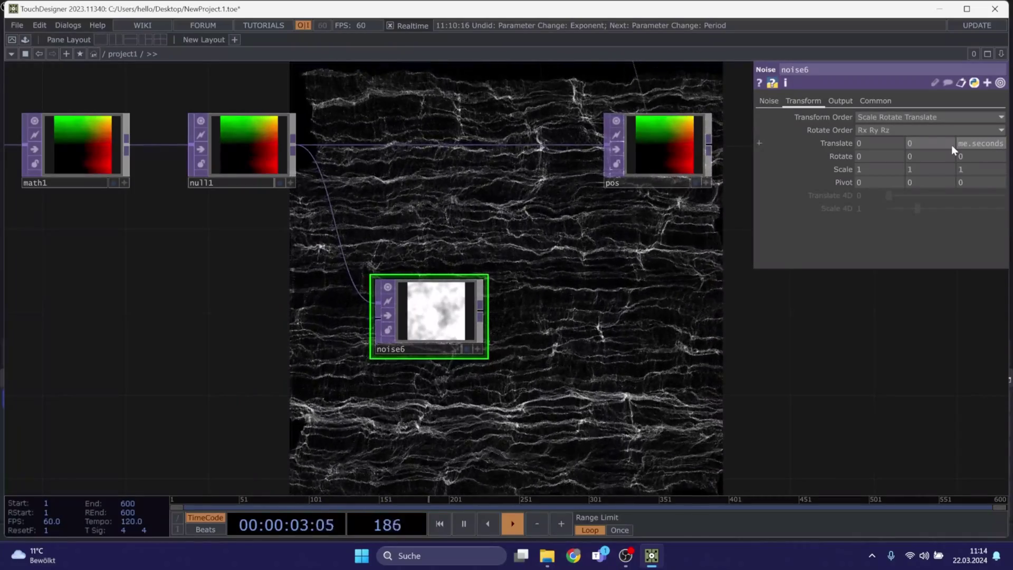
text(*0.1)
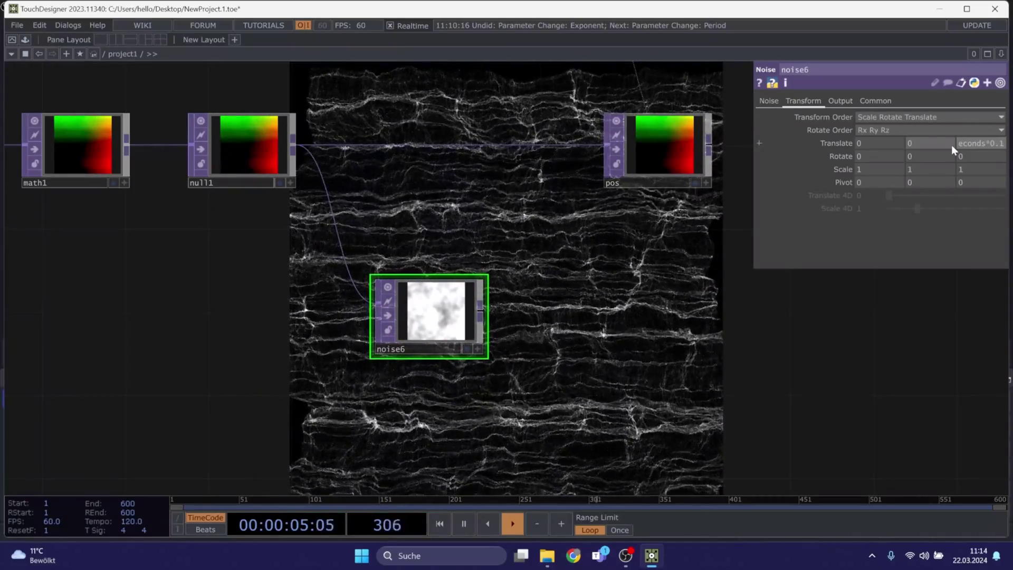
key(Return)
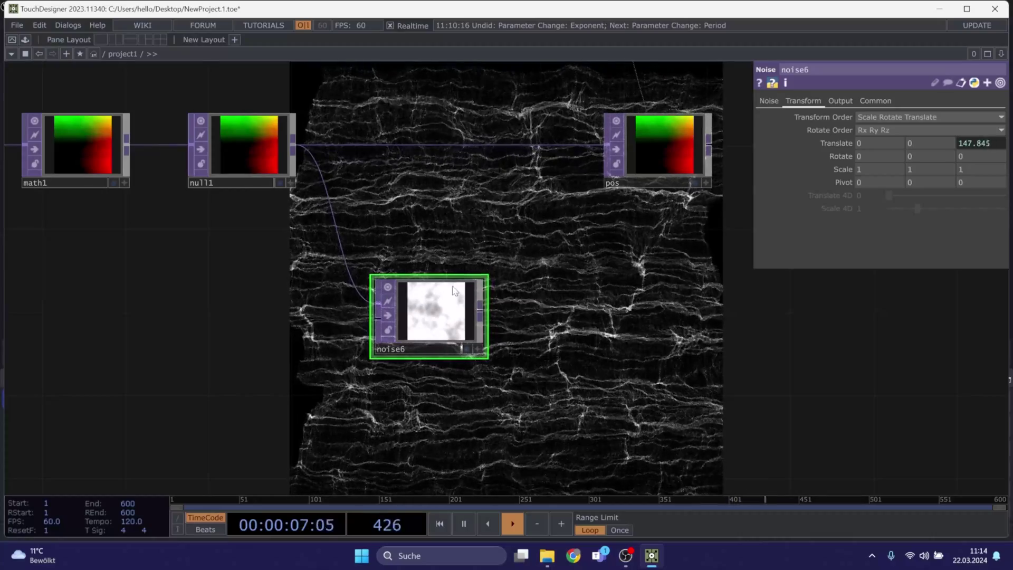
Connect a Null TOP to noise6's output below pos and rename it scale
drag(563, 322, 473, 358)
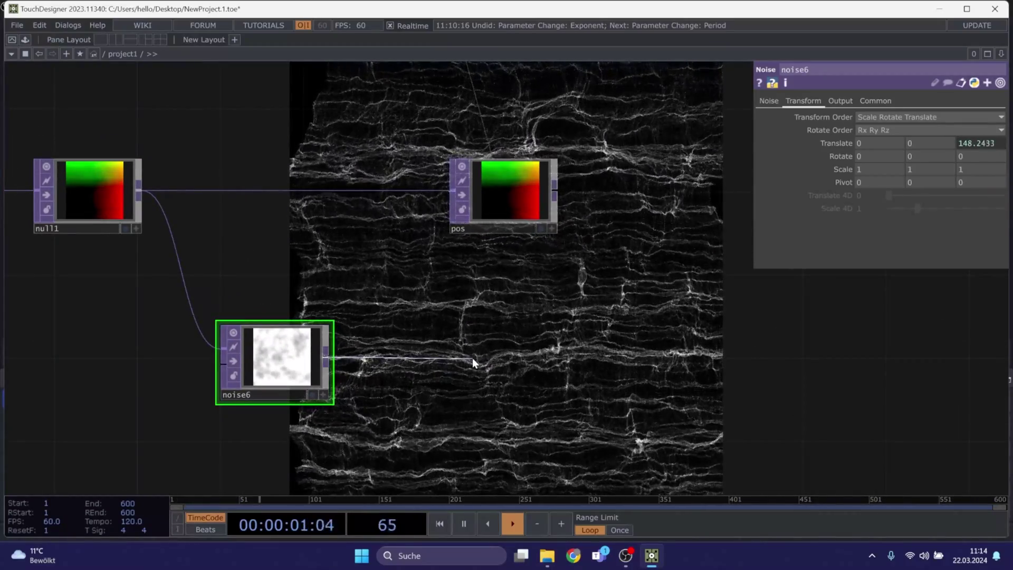
click(406, 299)
click(497, 396)
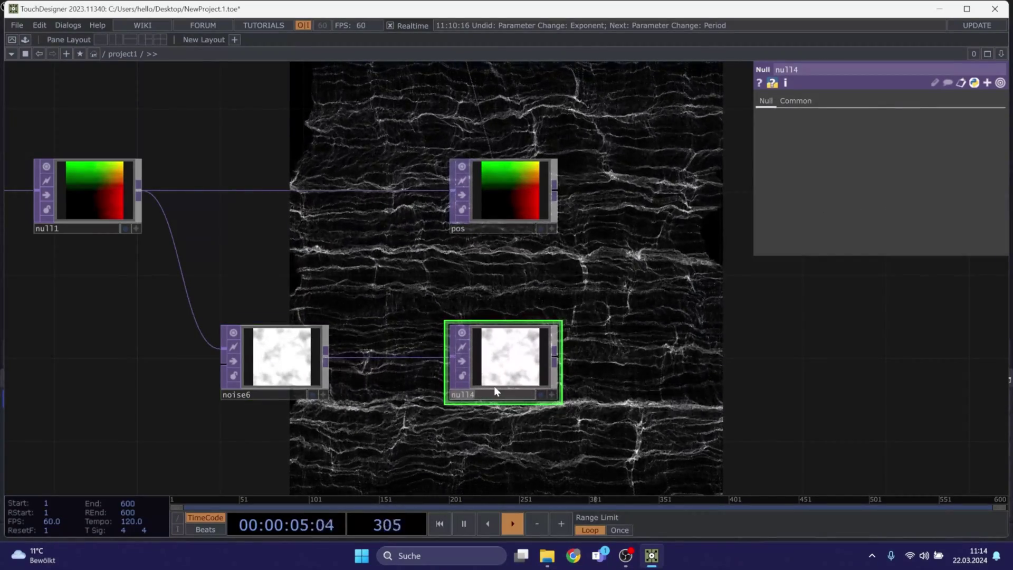
text(scale)
key(Return)
Use scale as geo1's instance Scale OP and set Scale X, Scale Y and Scale Z to r
scroll(495, 391, down, 5)
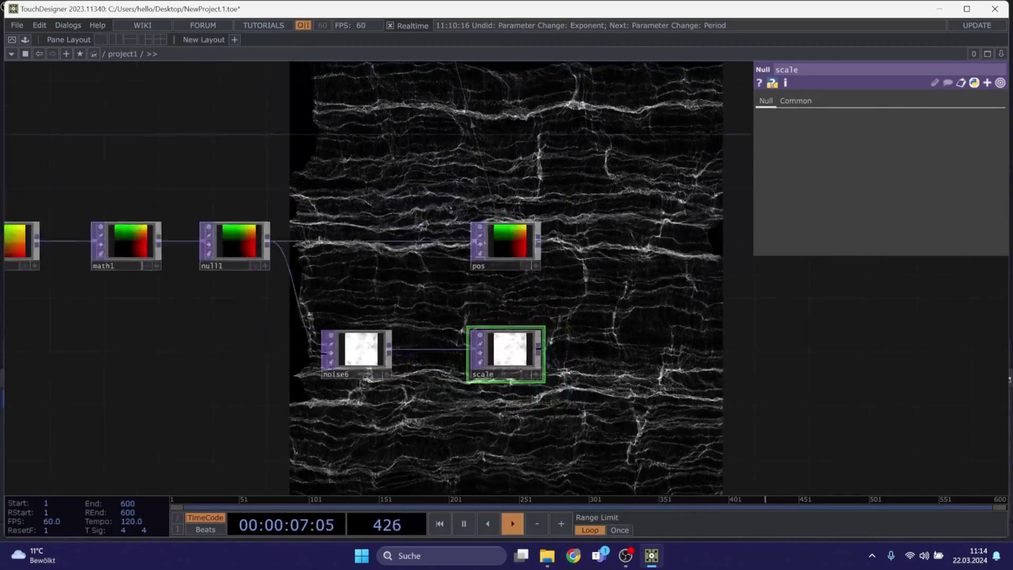
drag(480, 198, 422, 277)
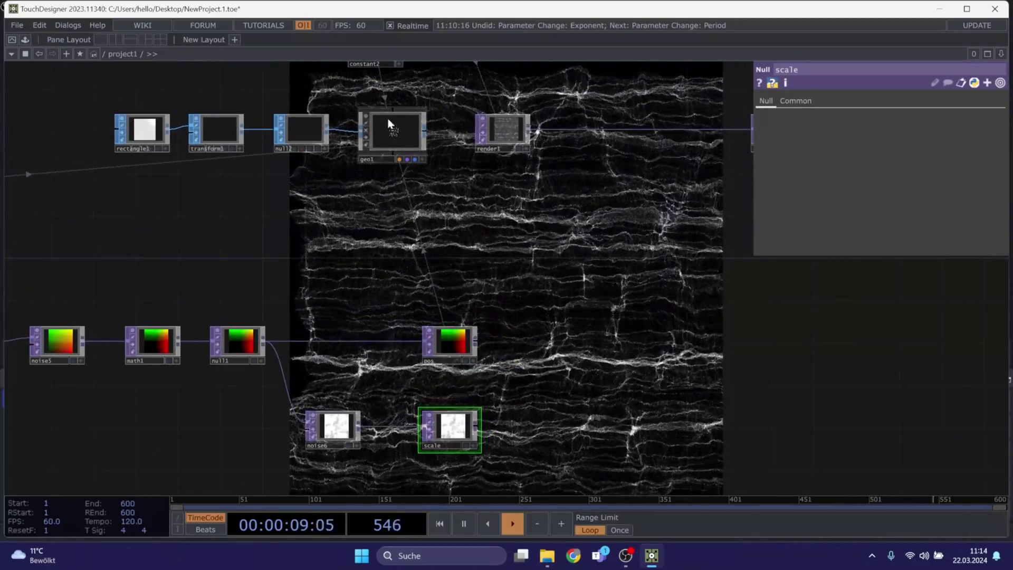
click(393, 129)
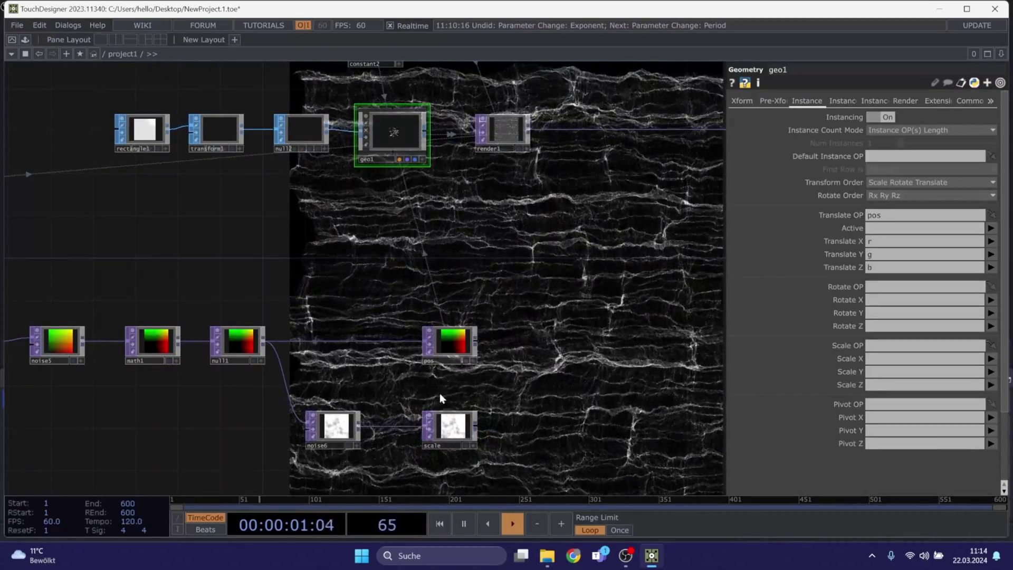
drag(451, 434, 879, 346)
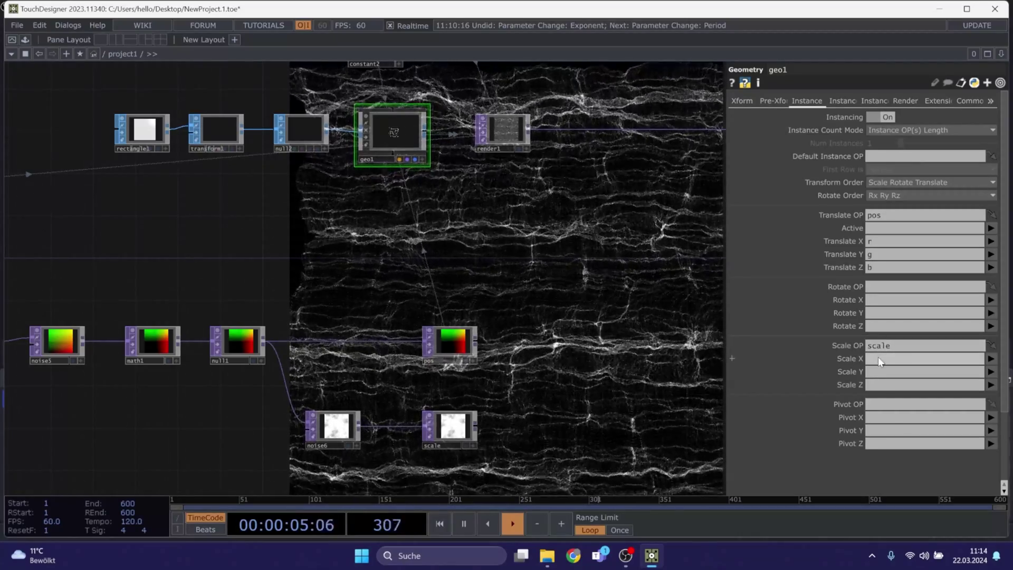
click(878, 358)
text(r)
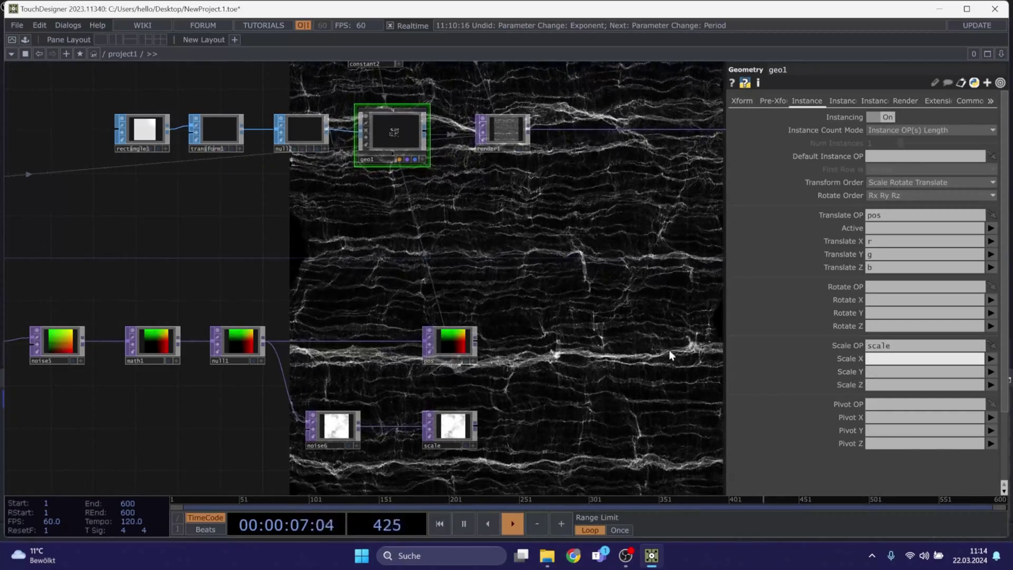
click(894, 373)
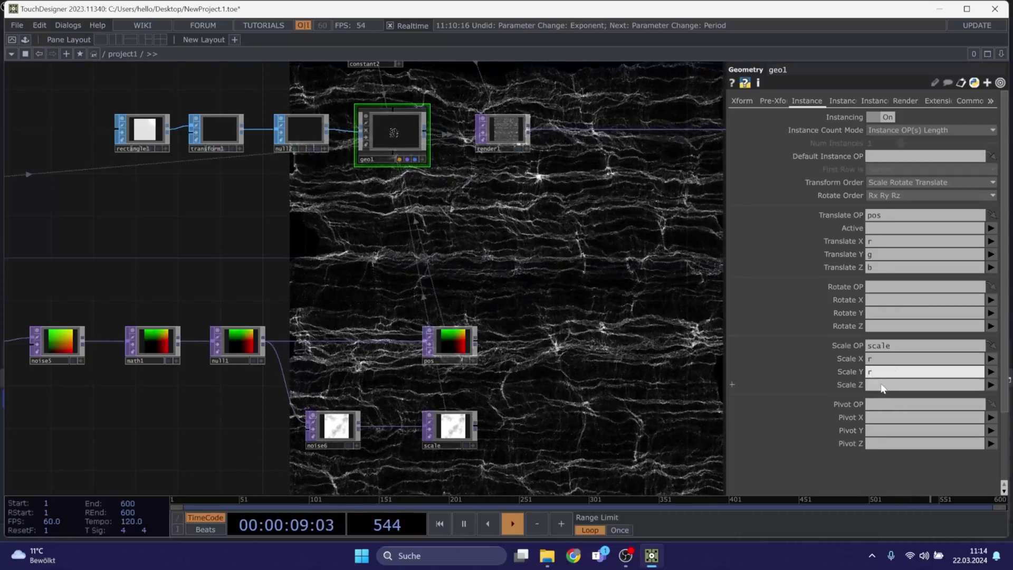
click(629, 359)
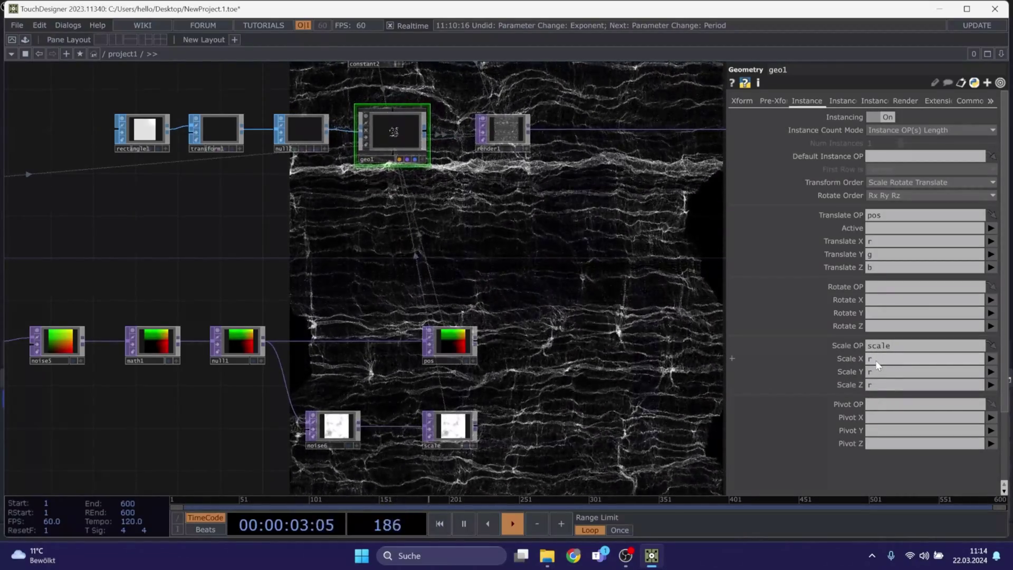
Try noise6's Offset at 0, restore it to 1, and inspect the Uniform Scale of transform1
click(353, 427)
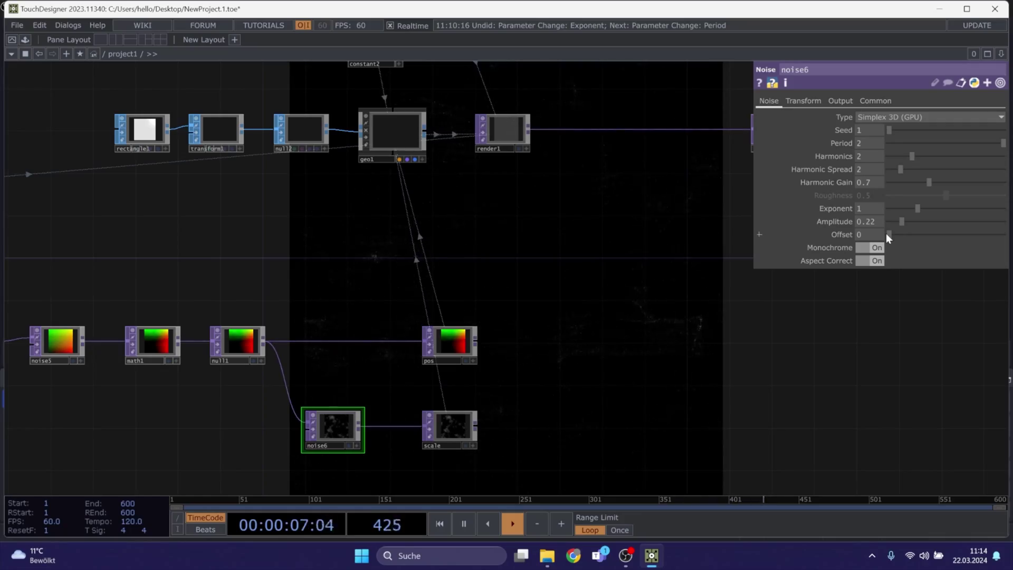
drag(886, 234, 1005, 235)
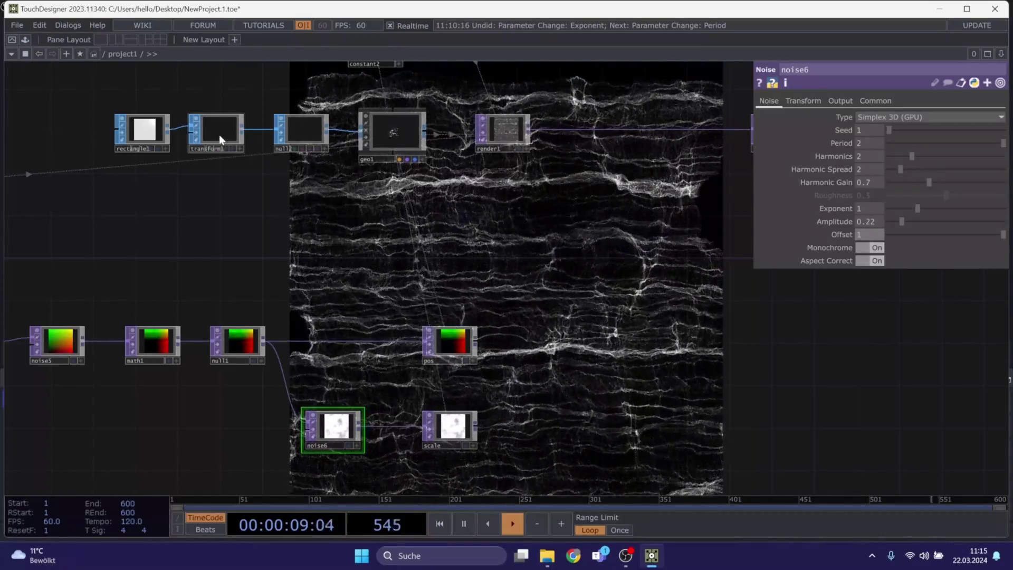
click(218, 132)
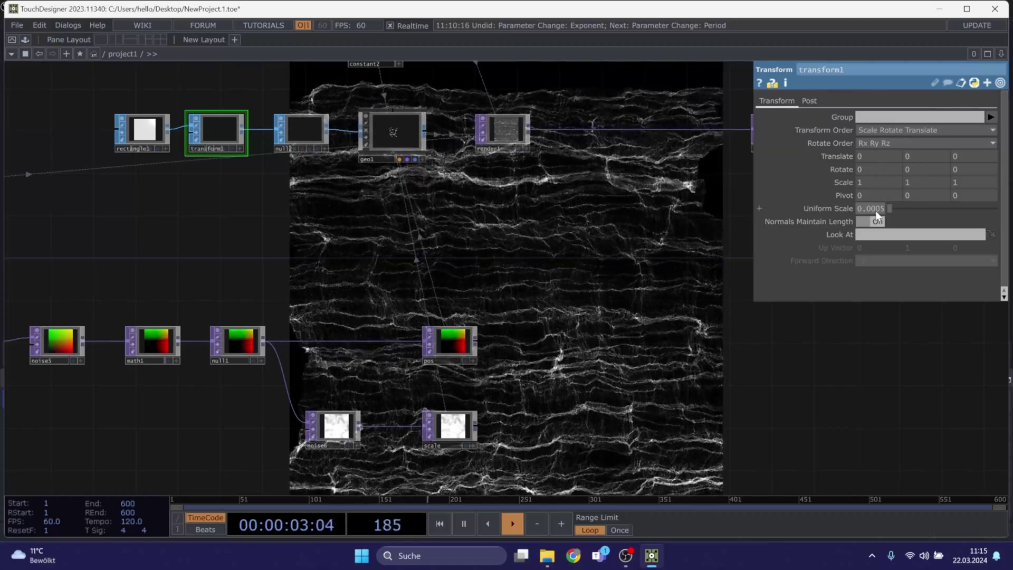
Try raising noise6's Amplitude to 1.99 and undo the change
click(334, 426)
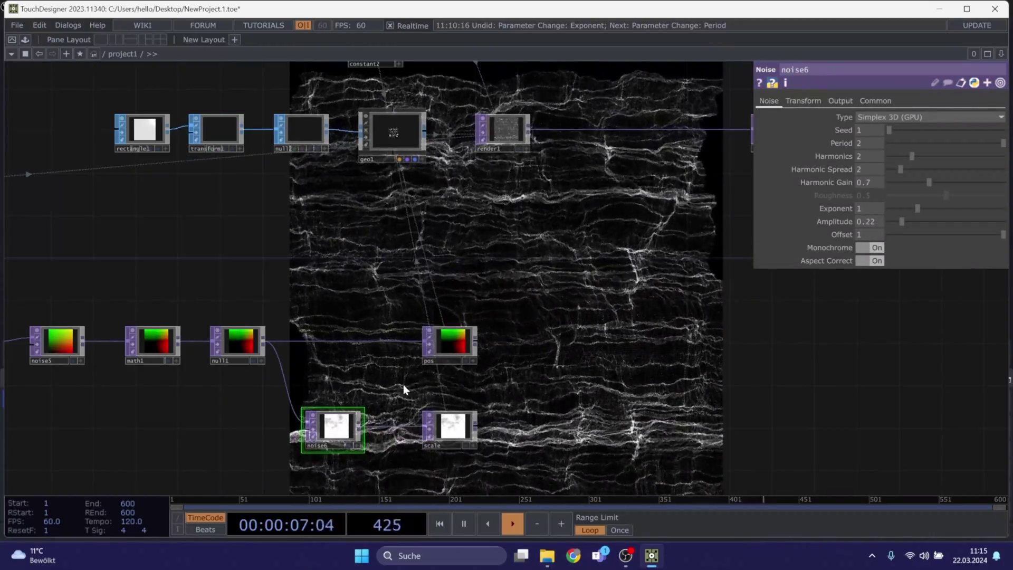
scroll(323, 435, up, 3)
scroll(322, 440, up, 2)
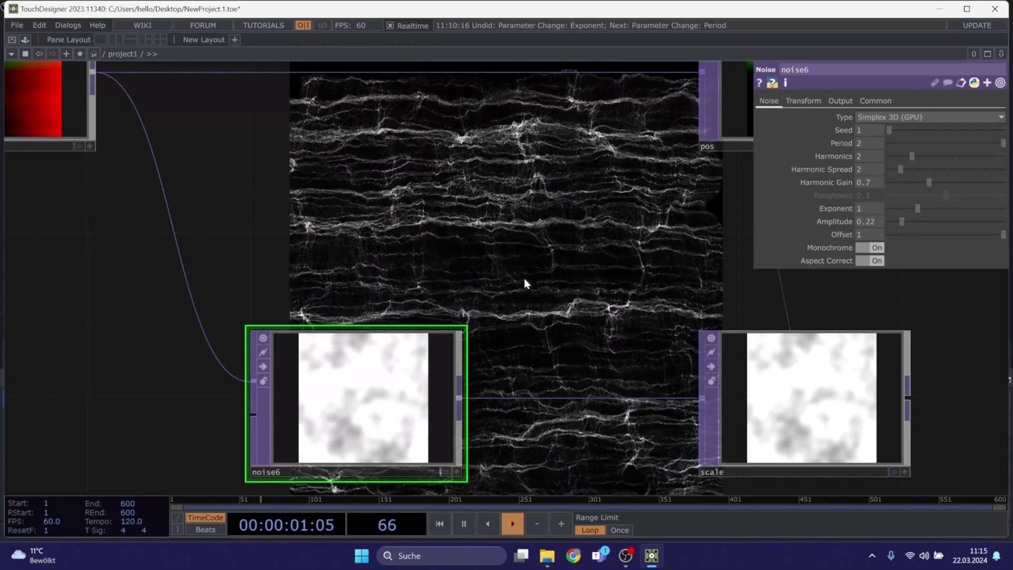
scroll(521, 263, down, 2)
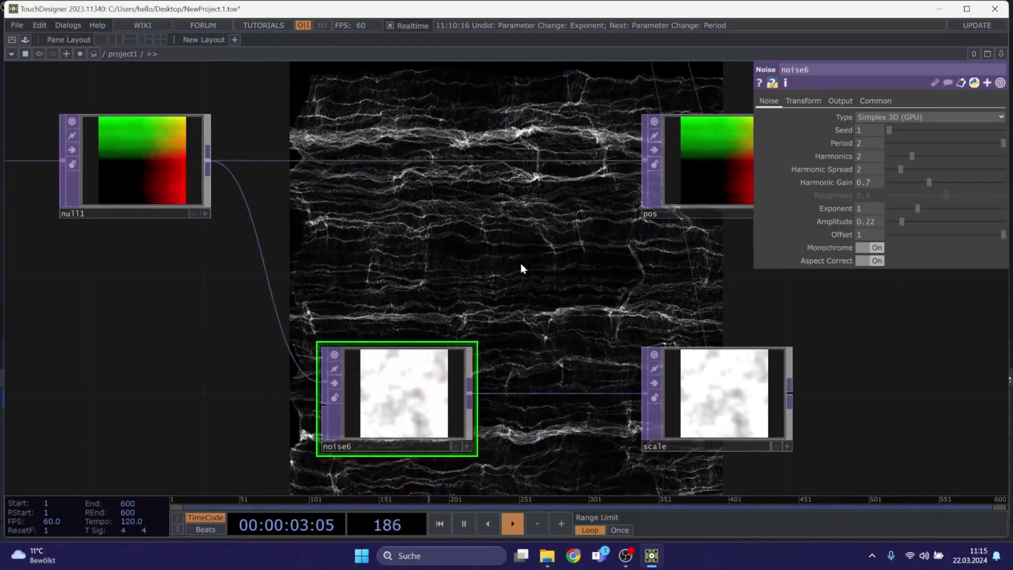
drag(522, 250, 359, 163)
drag(706, 347, 419, 207)
drag(458, 321, 680, 261)
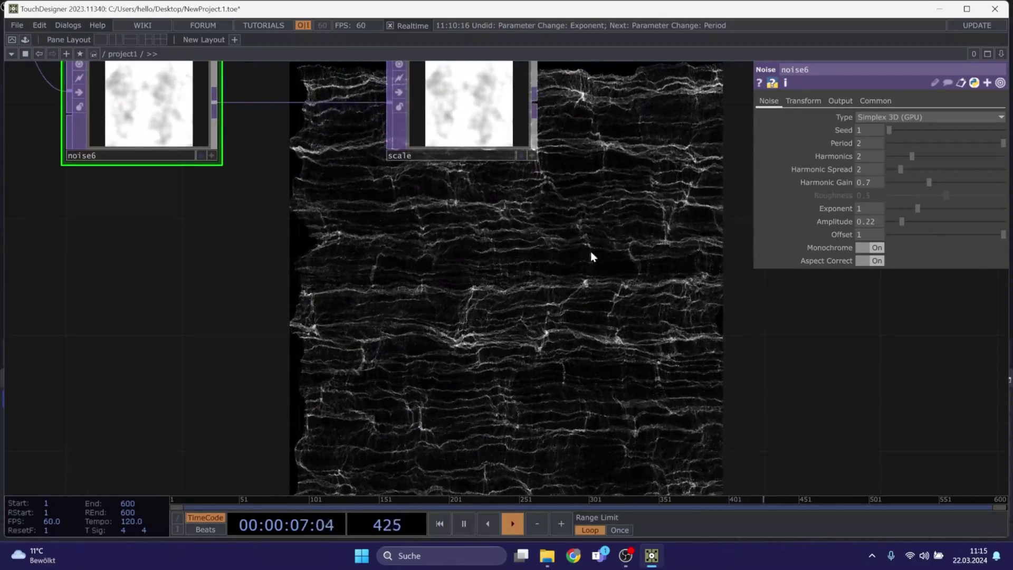
drag(591, 255, 633, 328)
scroll(550, 327, down, 2)
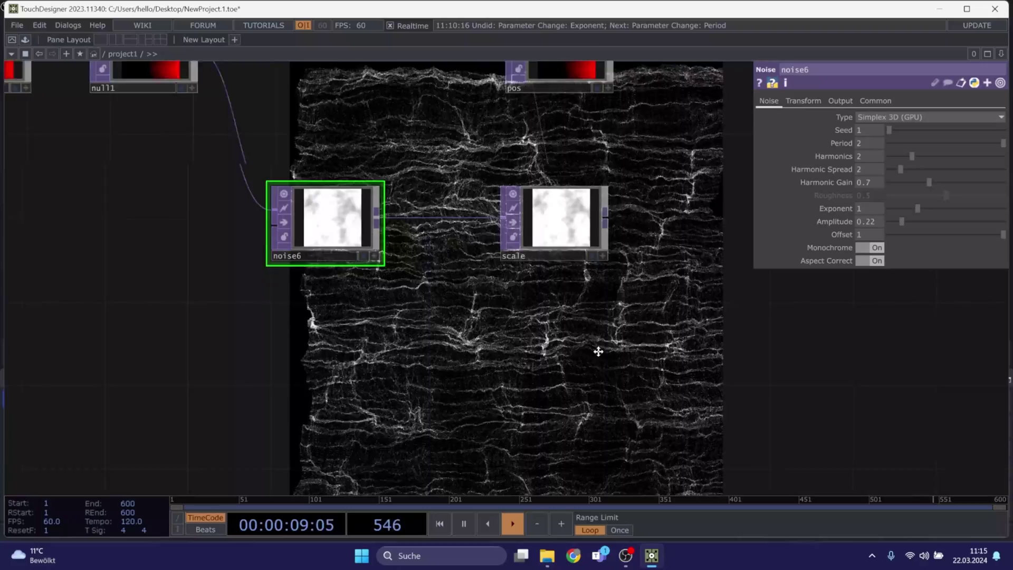
drag(739, 298, 515, 309)
drag(492, 275, 566, 324)
drag(596, 290, 489, 280)
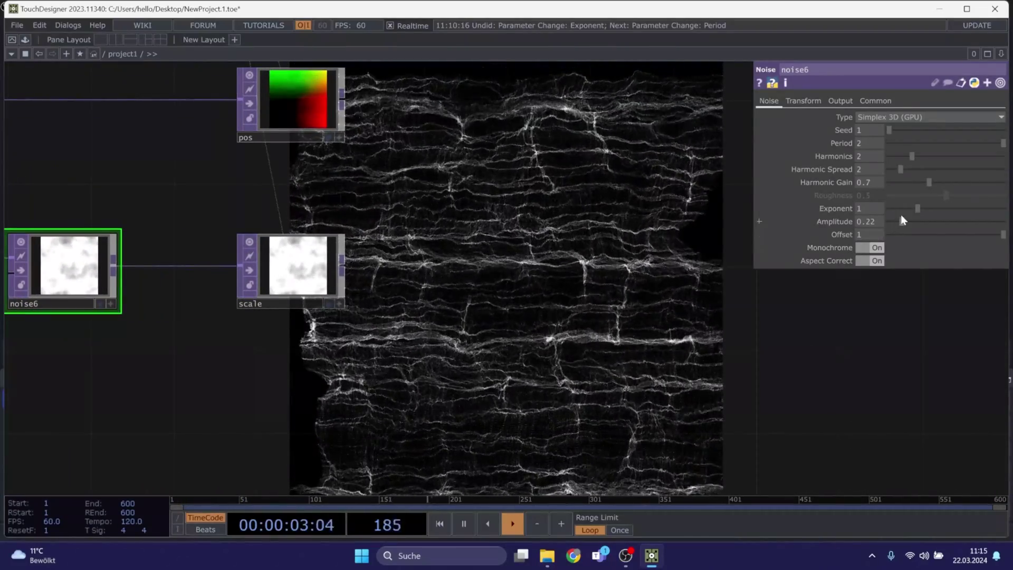
drag(902, 222, 1003, 221)
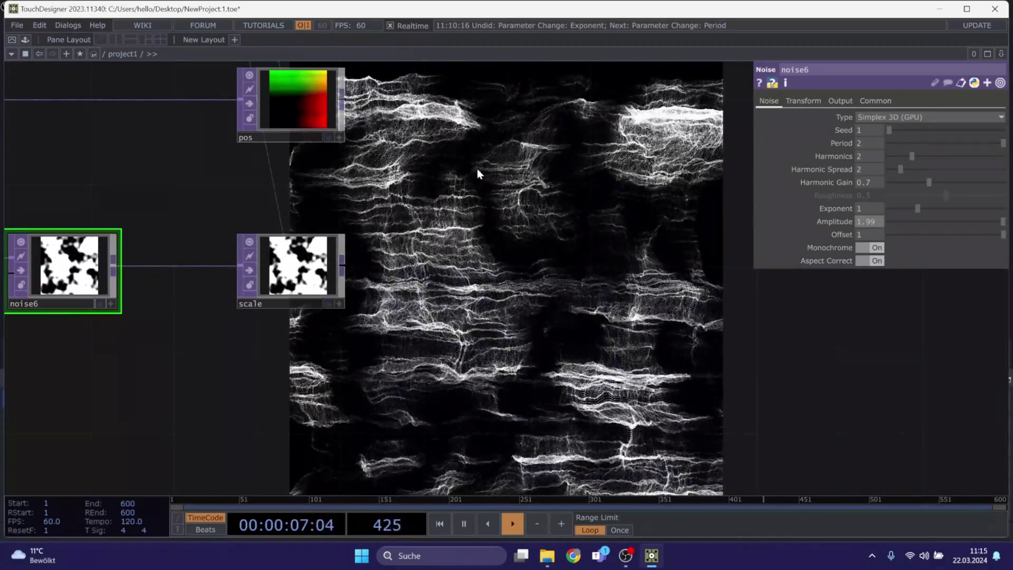
key(ctrl+z)
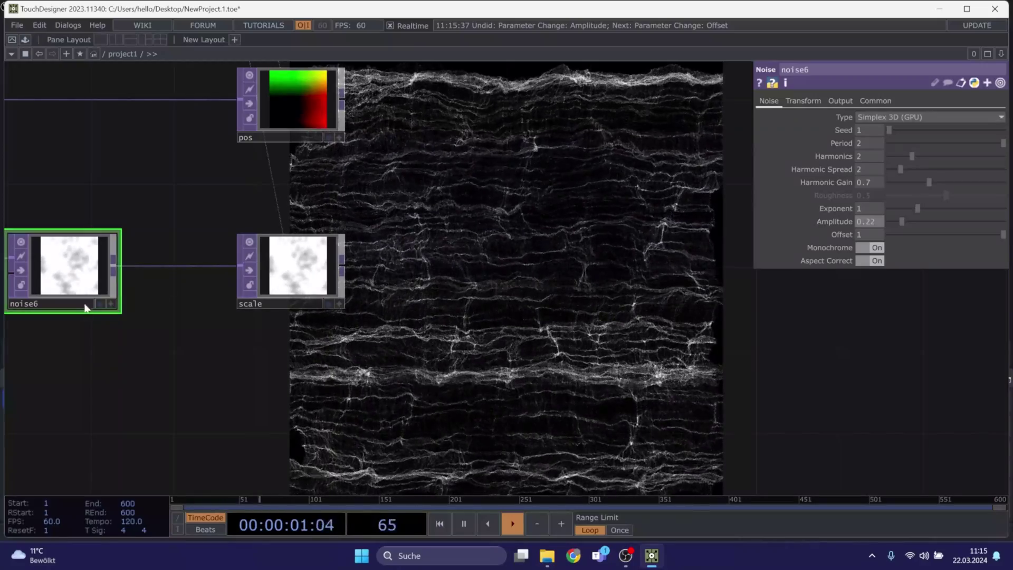
Move rgbkey1 and null3 together farther away from render1 to free space between them
drag(138, 392, 144, 392)
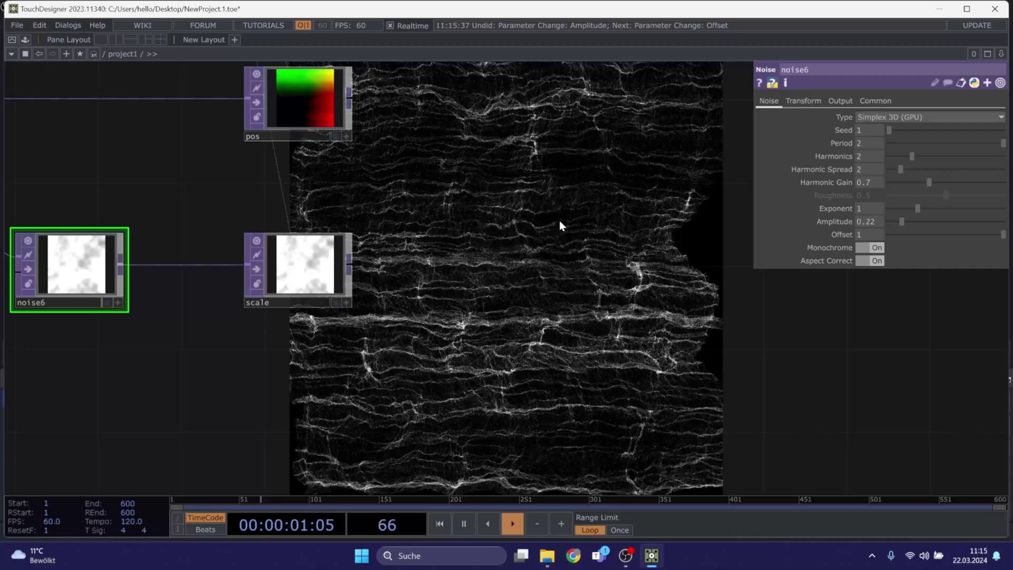
drag(450, 193, 588, 211)
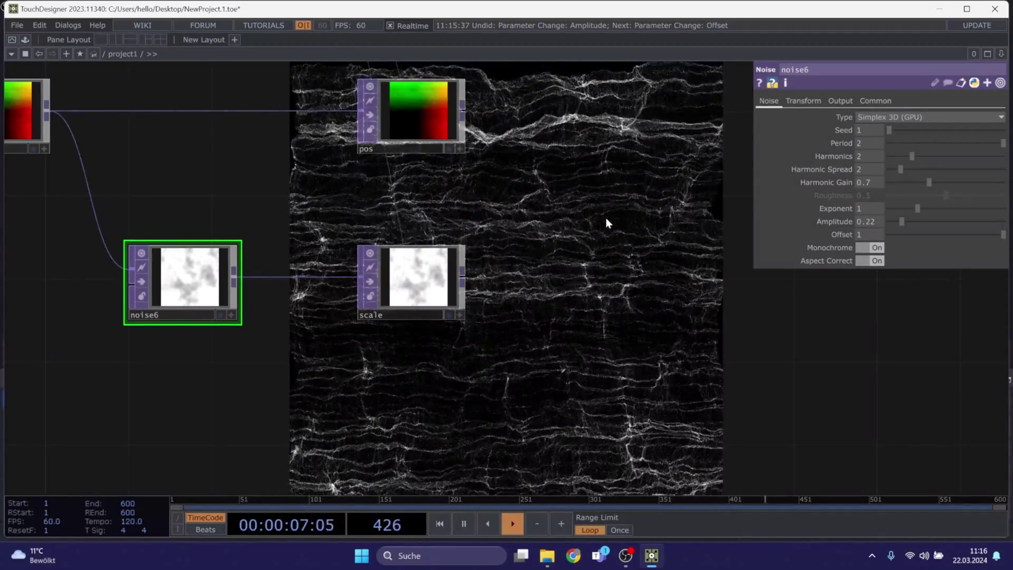
key(h)
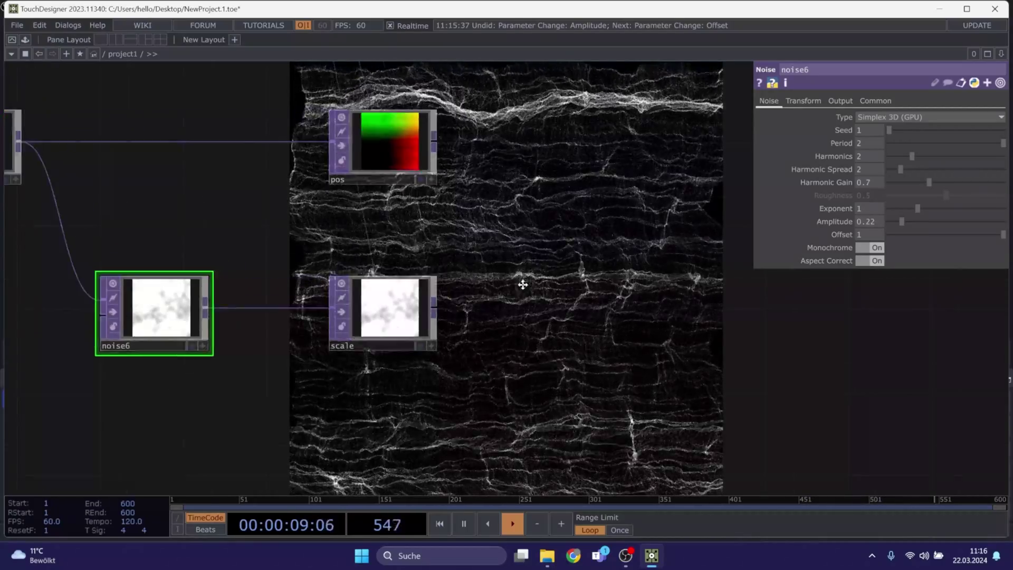
scroll(424, 278, down, 5)
drag(445, 247, 264, 368)
scroll(271, 307, up, 5)
drag(325, 329, 253, 371)
right_drag(633, 372, 253, 269)
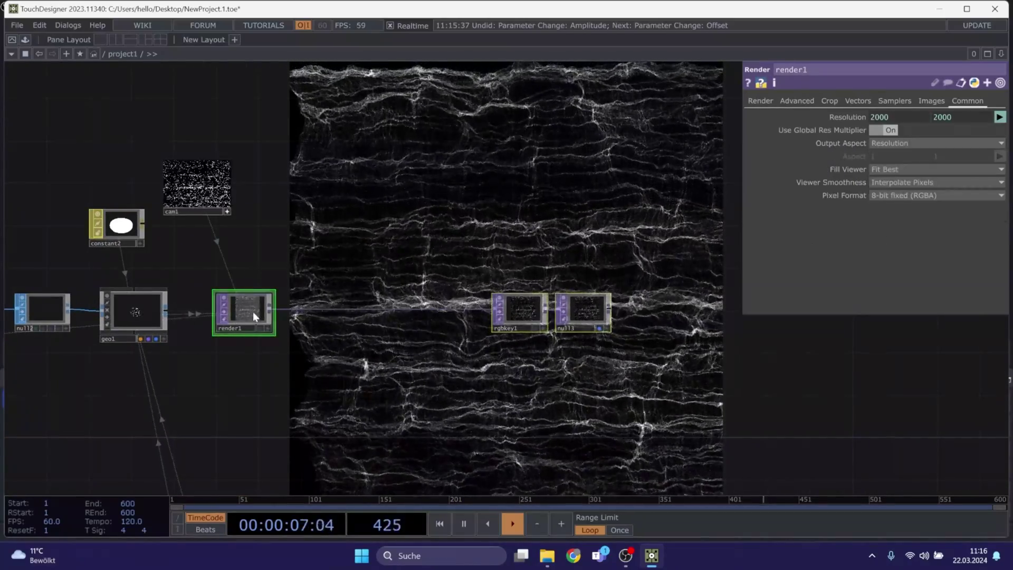
drag(252, 312, 347, 311)
drag(451, 231, 248, 226)
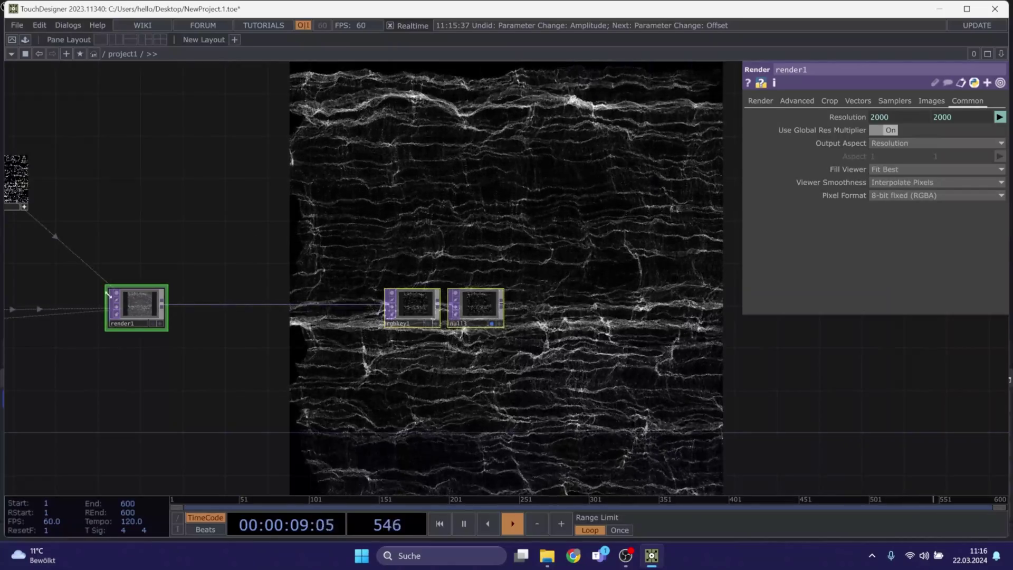
drag(139, 305, 159, 305)
drag(344, 281, 314, 280)
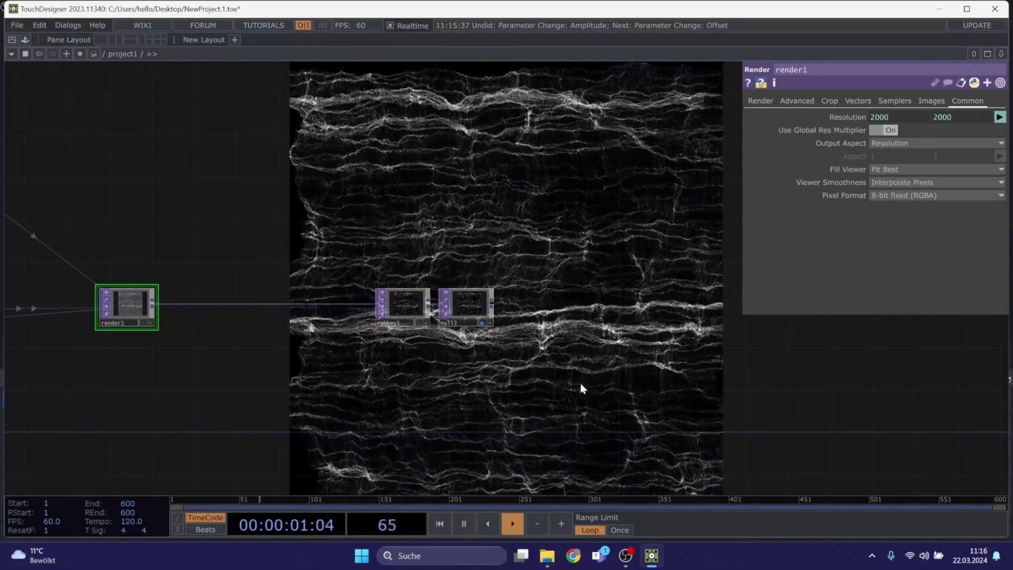
right_drag(586, 364, 391, 278)
drag(409, 309, 915, 308)
drag(704, 371, 313, 393)
drag(522, 327, 680, 338)
drag(347, 308, 702, 333)
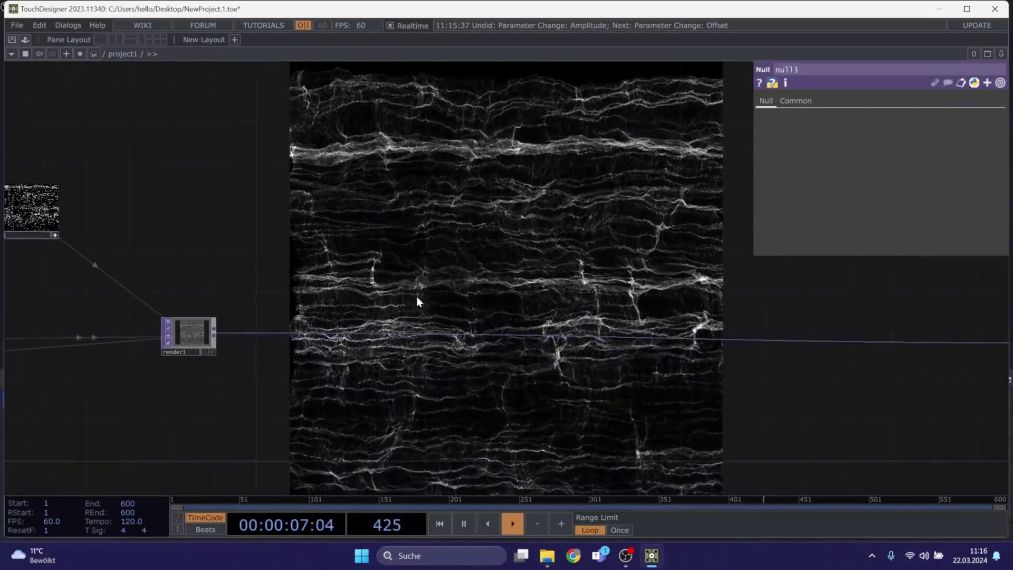
Set render1's Pixel Format to 32-bit float (RGBA)
scroll(182, 337, up, 5)
click(181, 339)
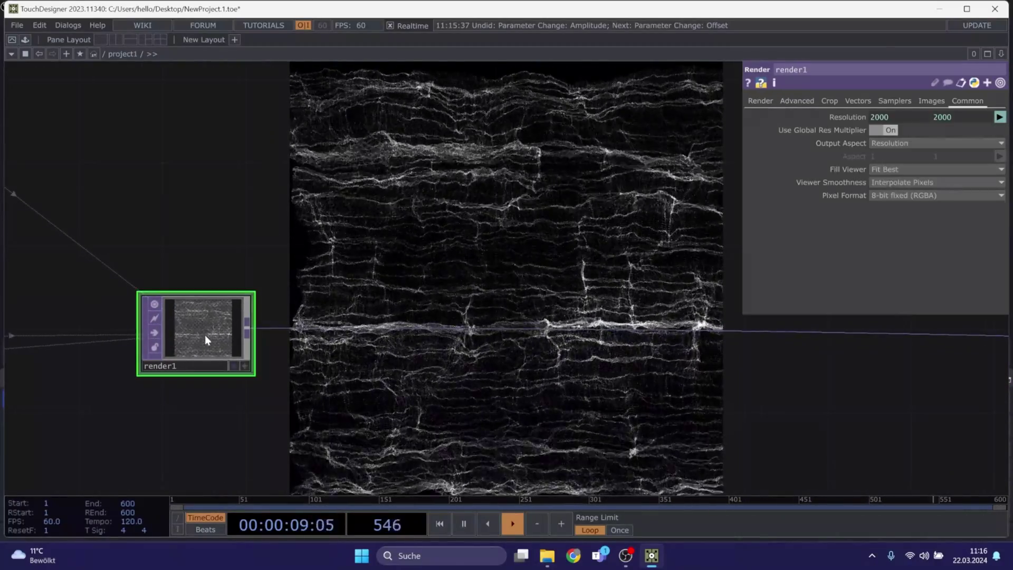
scroll(273, 306, up, 3)
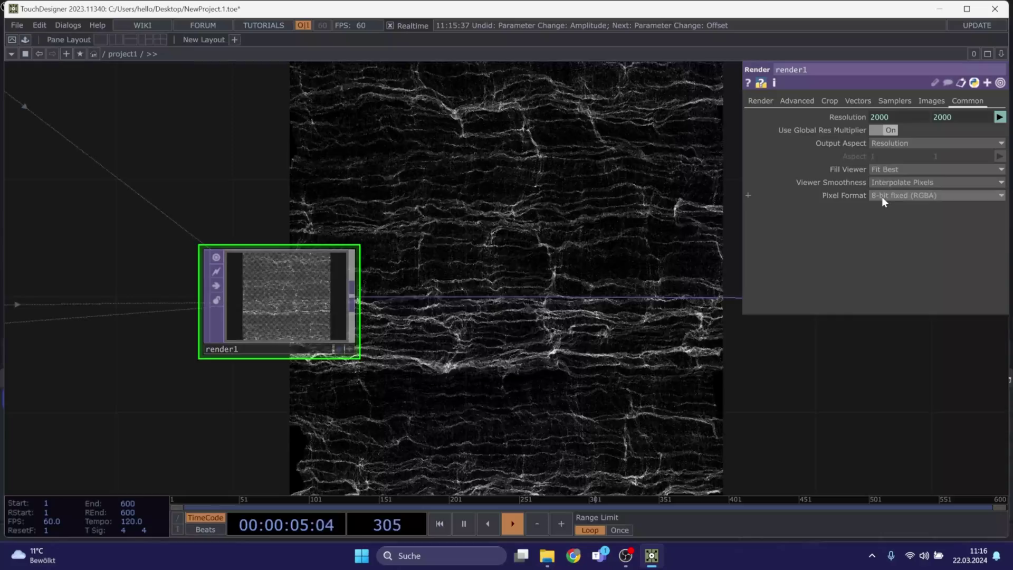
click(883, 197)
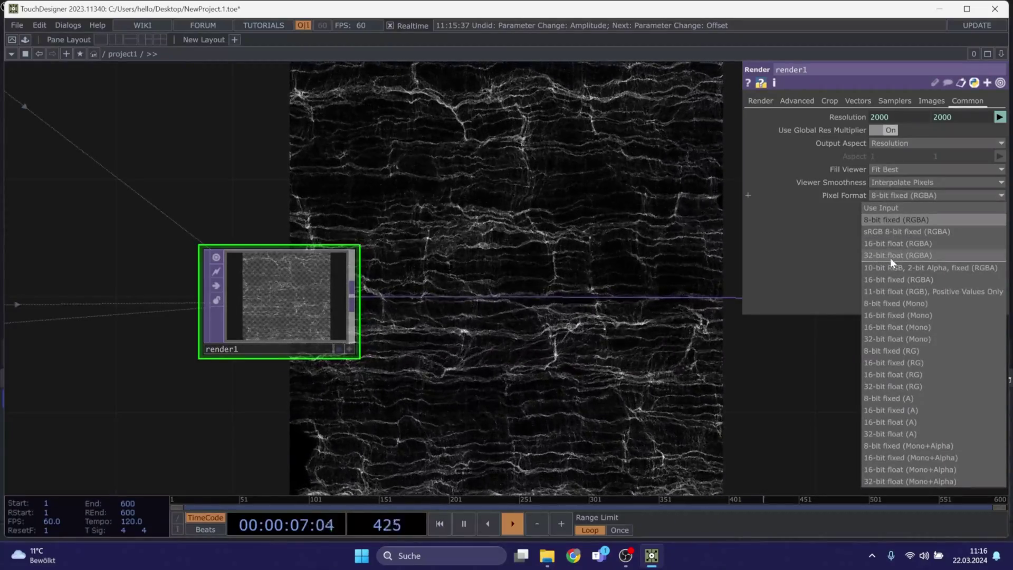
click(894, 258)
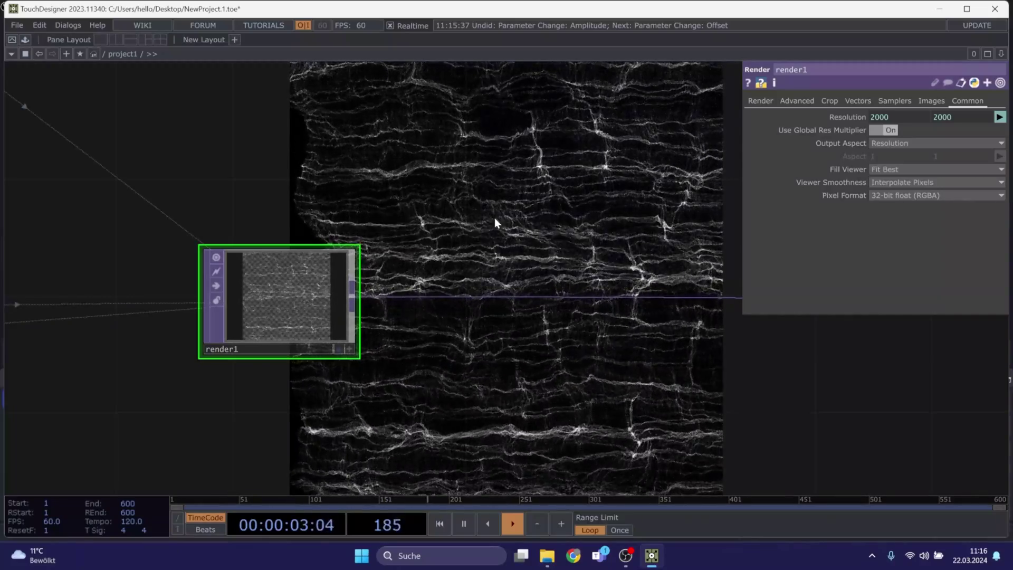
drag(286, 309, 198, 309)
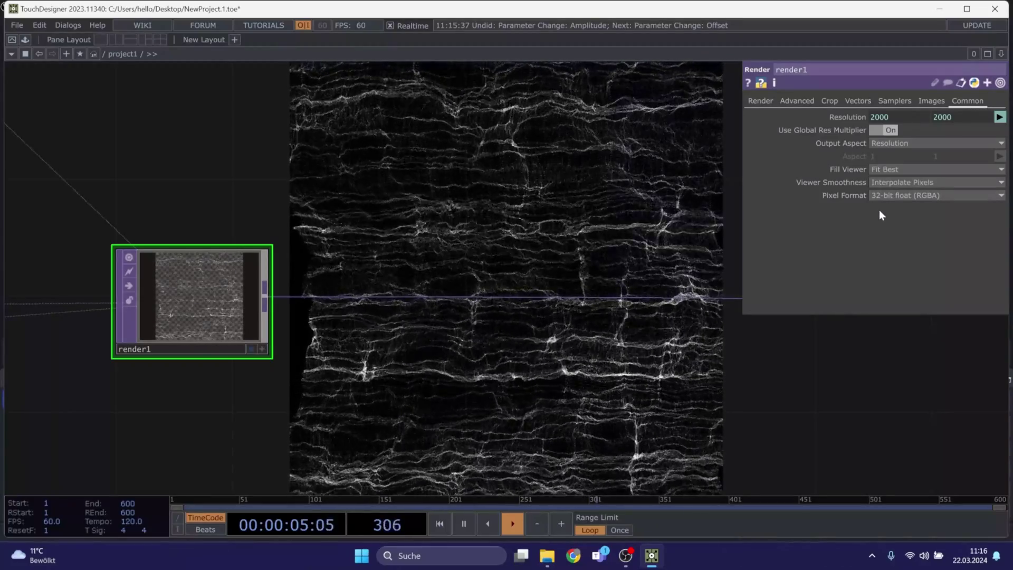
click(882, 196)
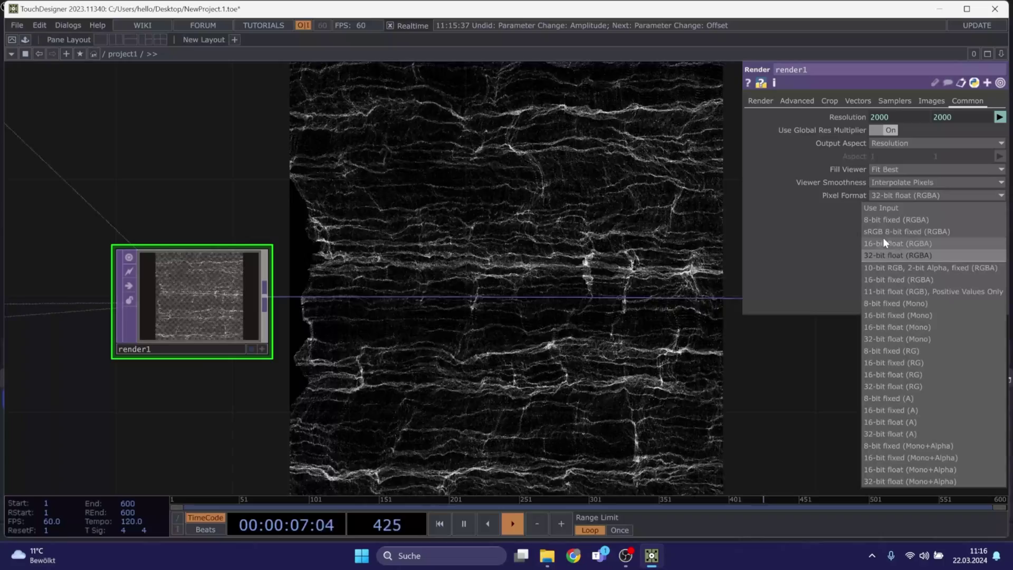
click(822, 242)
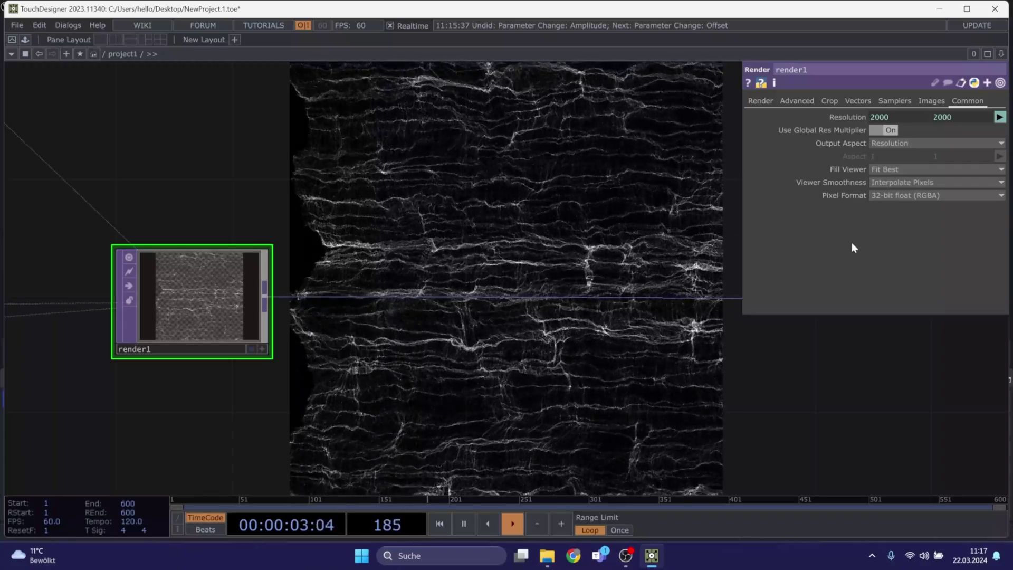
Set render1's Anti-Alias to 32x
click(764, 101)
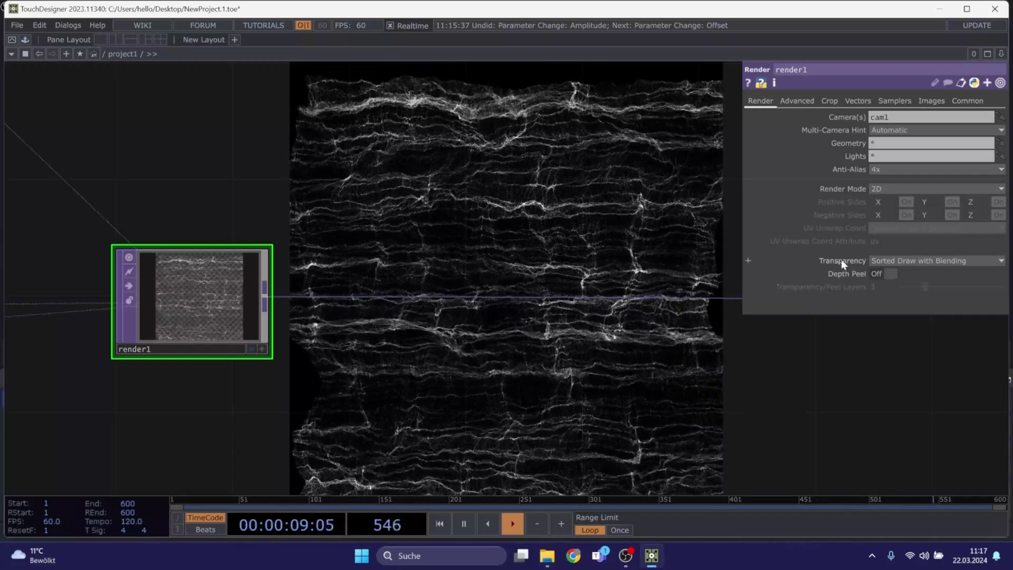
click(875, 169)
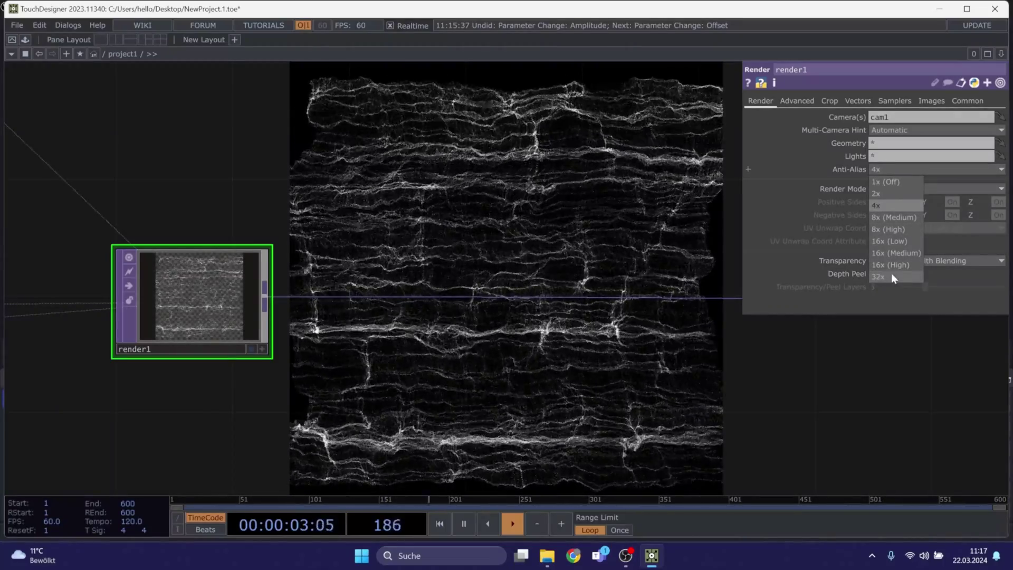
click(885, 277)
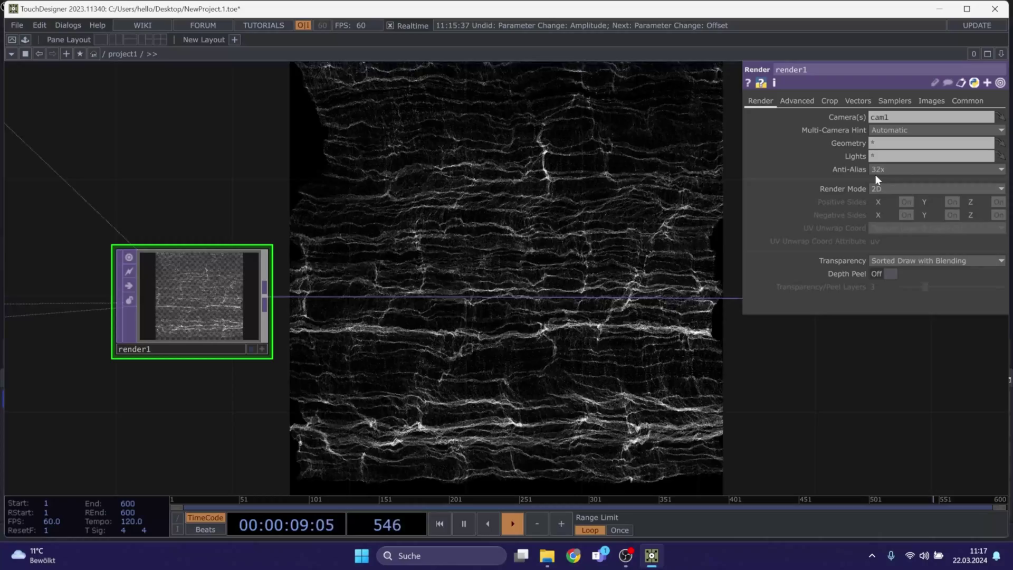
Try 16x (High) for render1's Anti-Alias and set it back to 32x
click(882, 172)
click(888, 263)
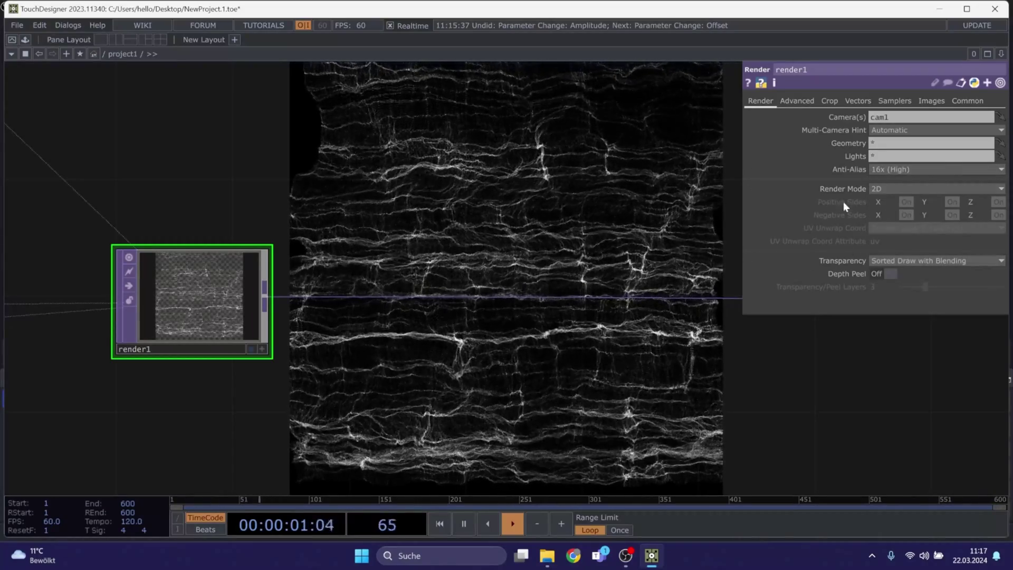
click(887, 169)
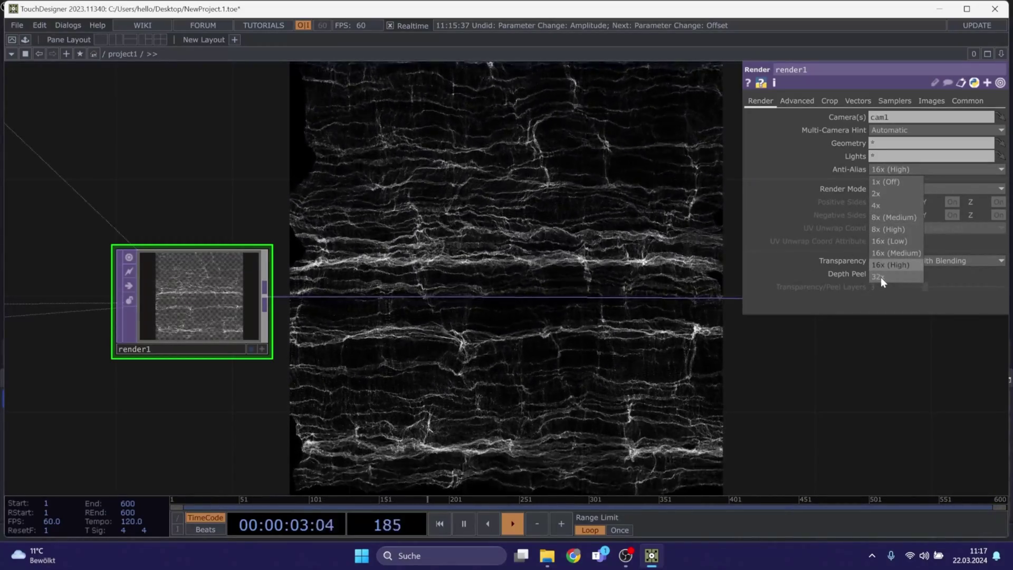
click(880, 278)
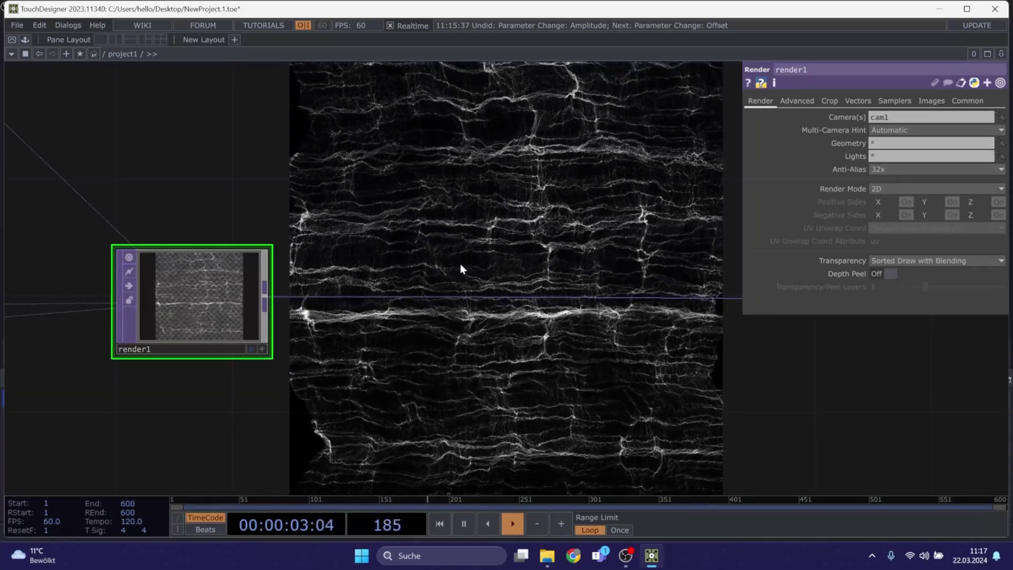
Insert a Null TOP on the wire right after render1 and rename it start
drag(437, 239, 370, 261)
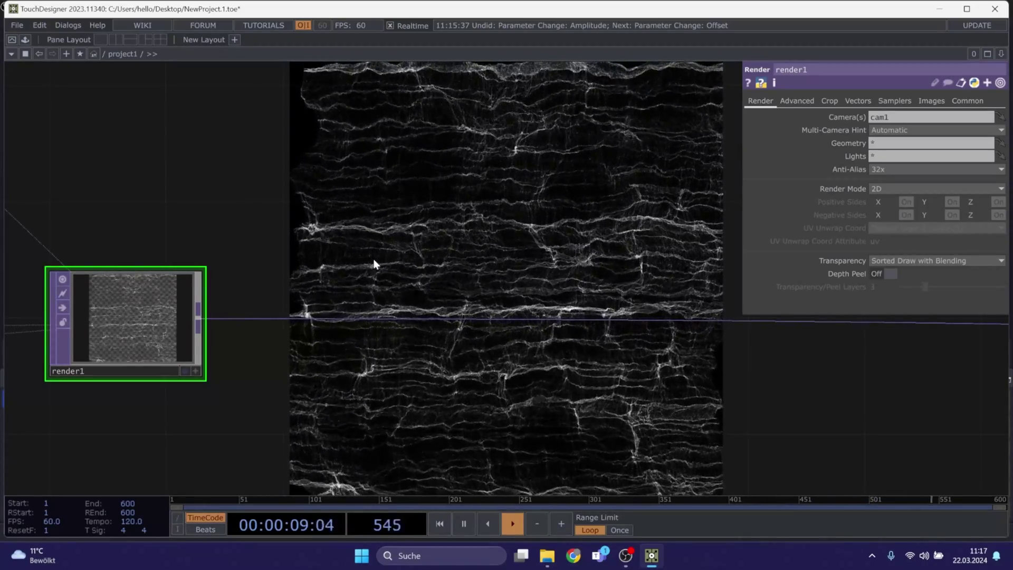
drag(416, 265, 362, 274)
scroll(362, 274, down, 3)
scroll(362, 274, down, 3)
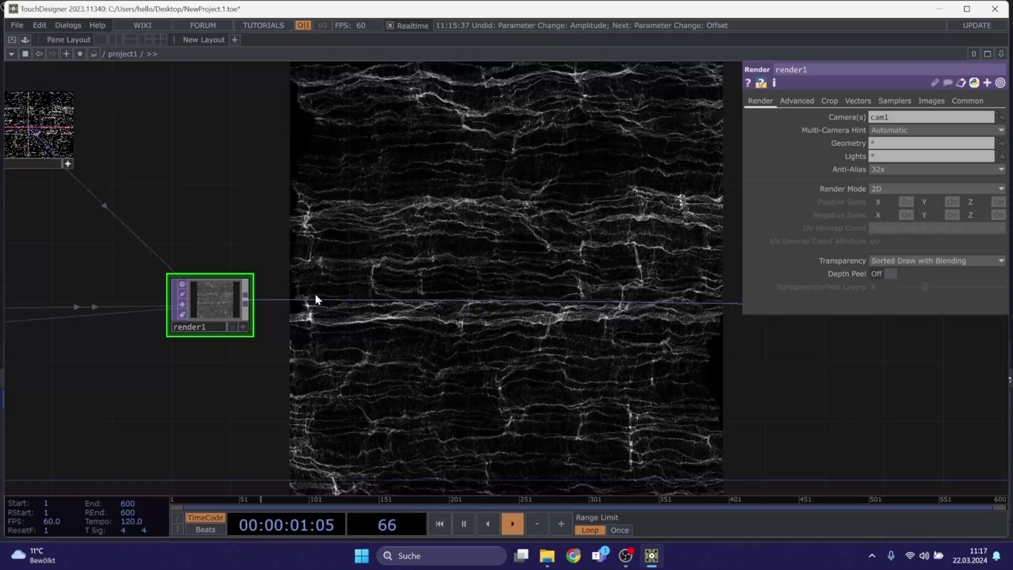
right_click(315, 300)
click(327, 292)
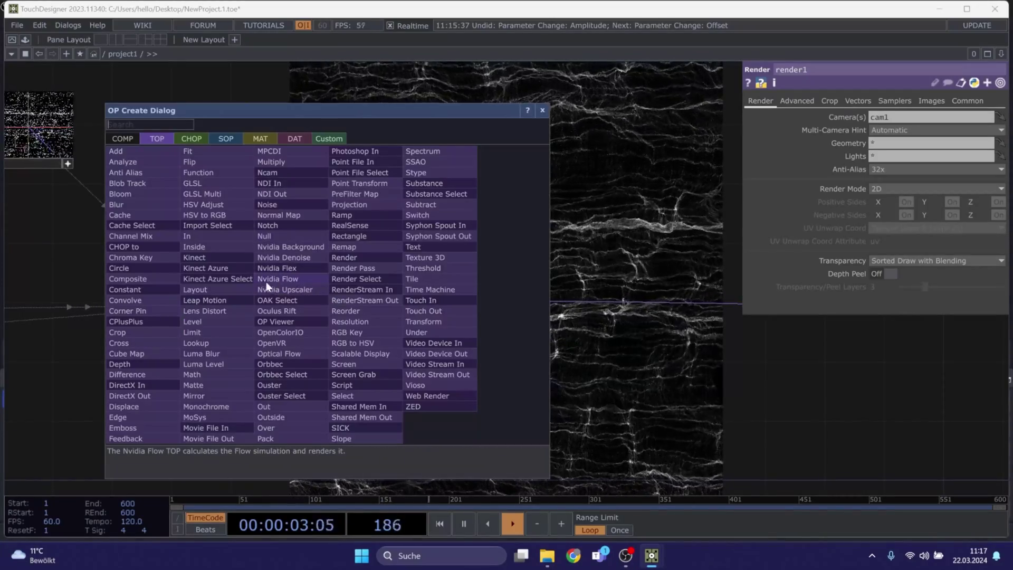
click(286, 239)
click(369, 299)
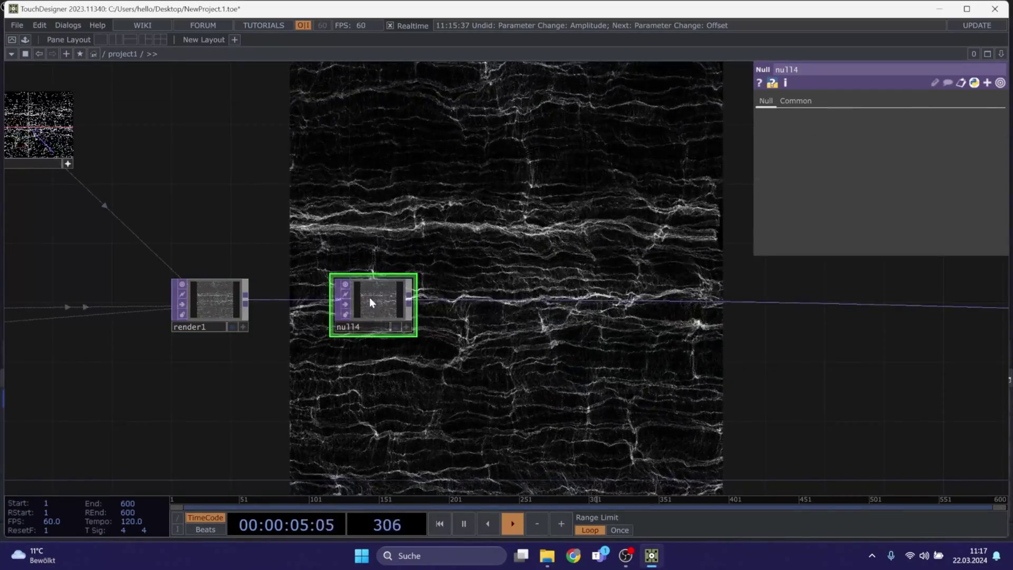
click(368, 327)
text(start)
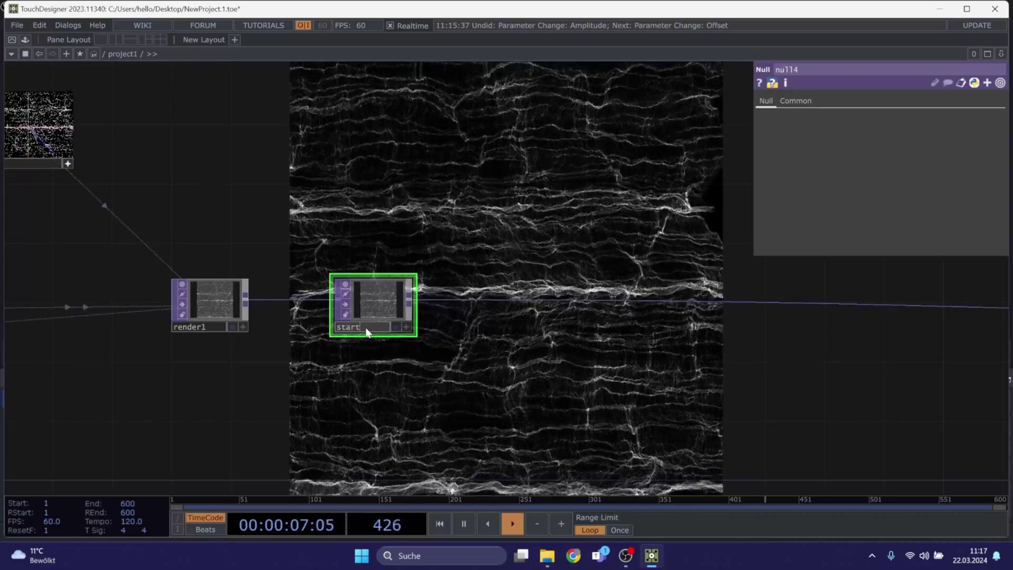
key(Return)
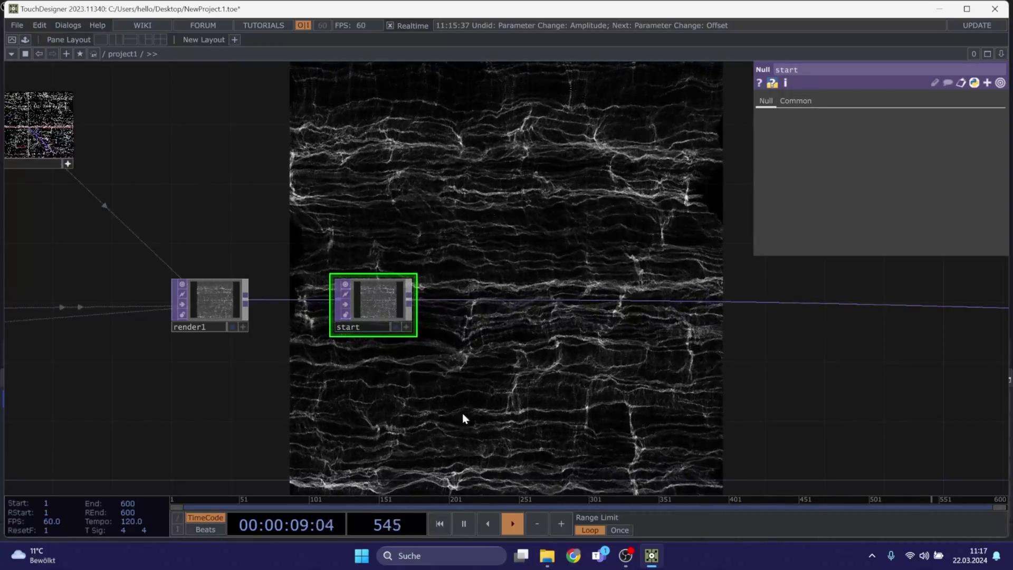
Insert a Composite TOP on the wire after start, set its Operation to Over, and shift it slightly farther from start
drag(675, 376, 376, 434)
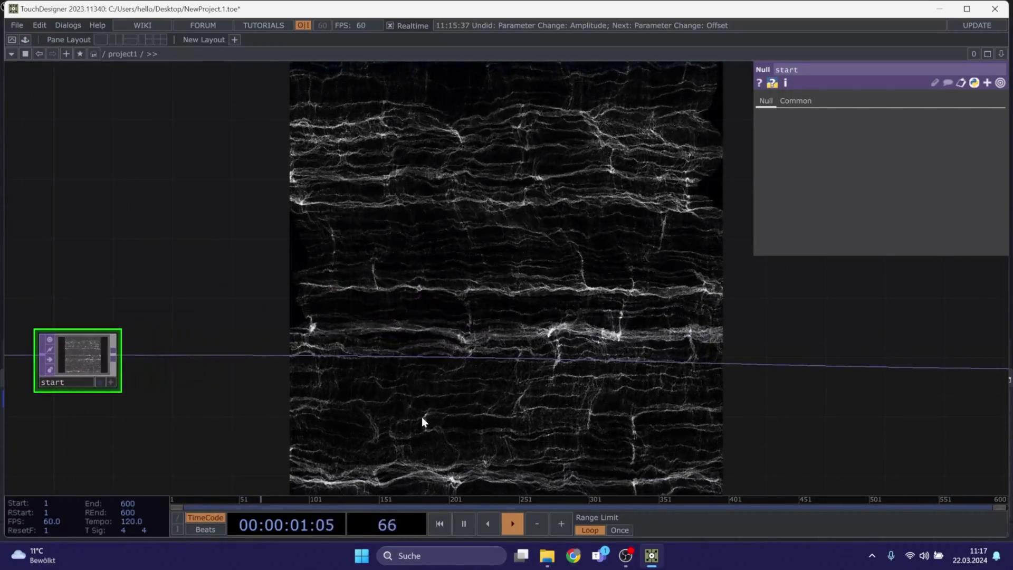
right_click(582, 360)
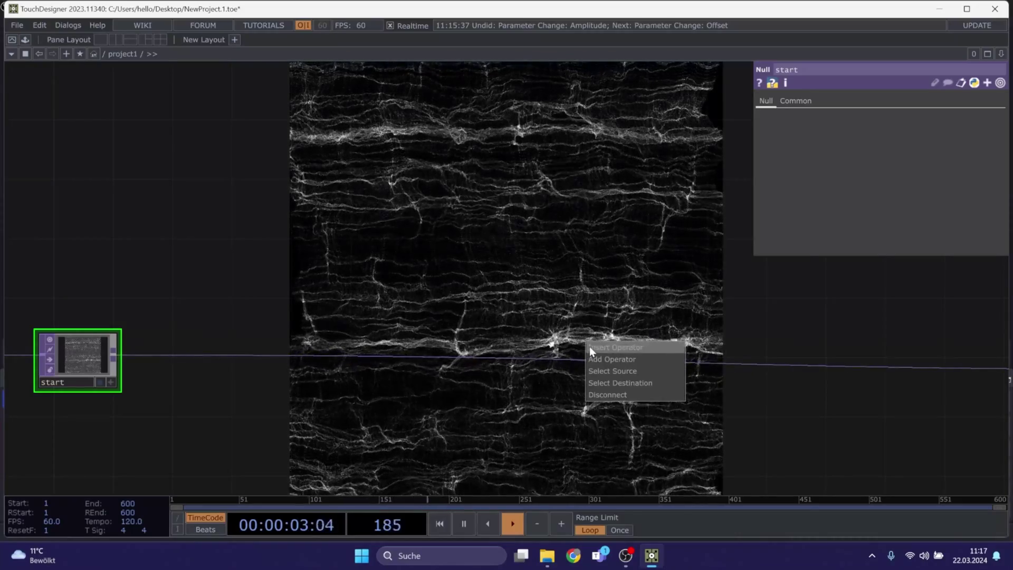
click(590, 346)
click(404, 343)
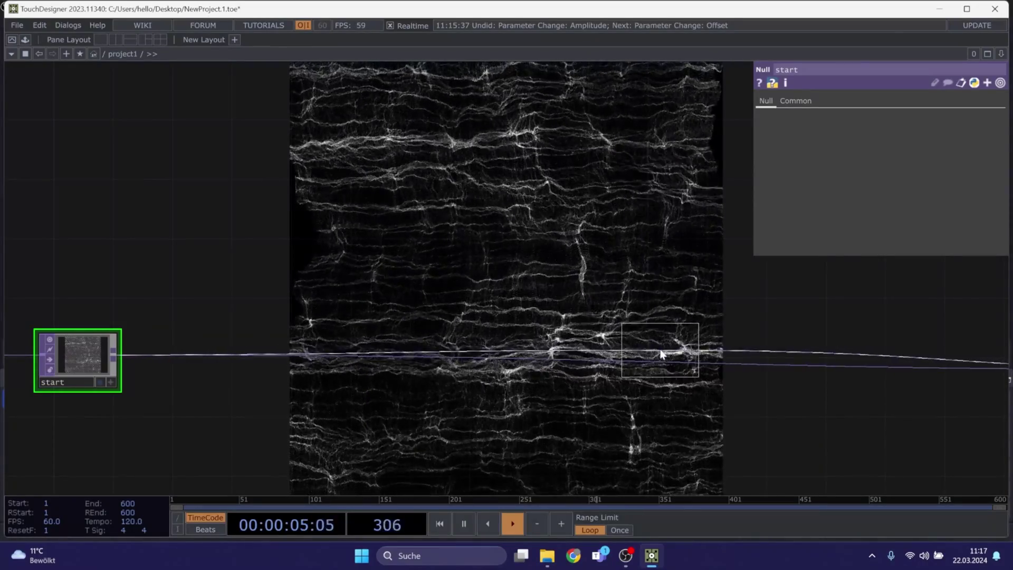
click(658, 359)
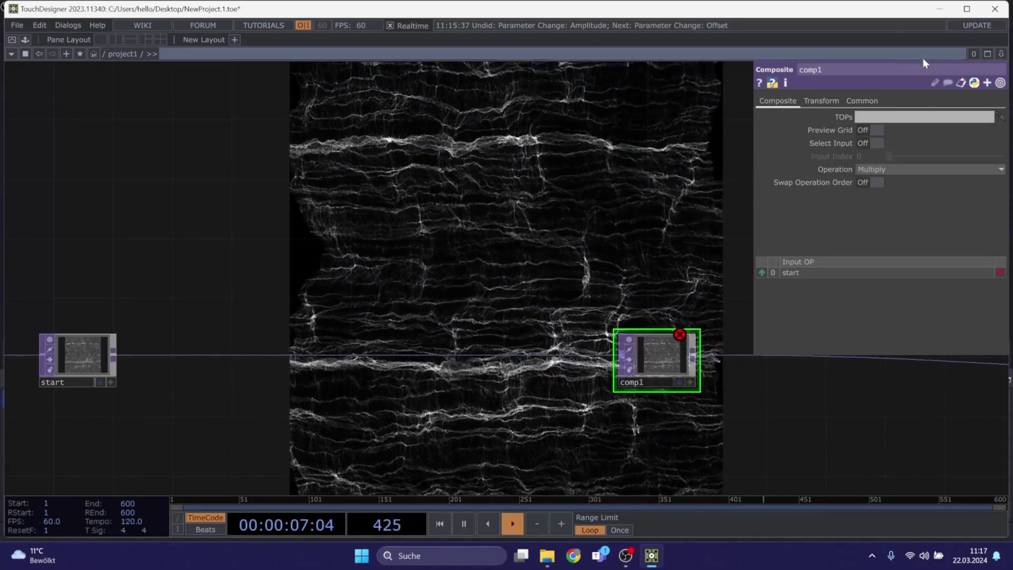
click(887, 169)
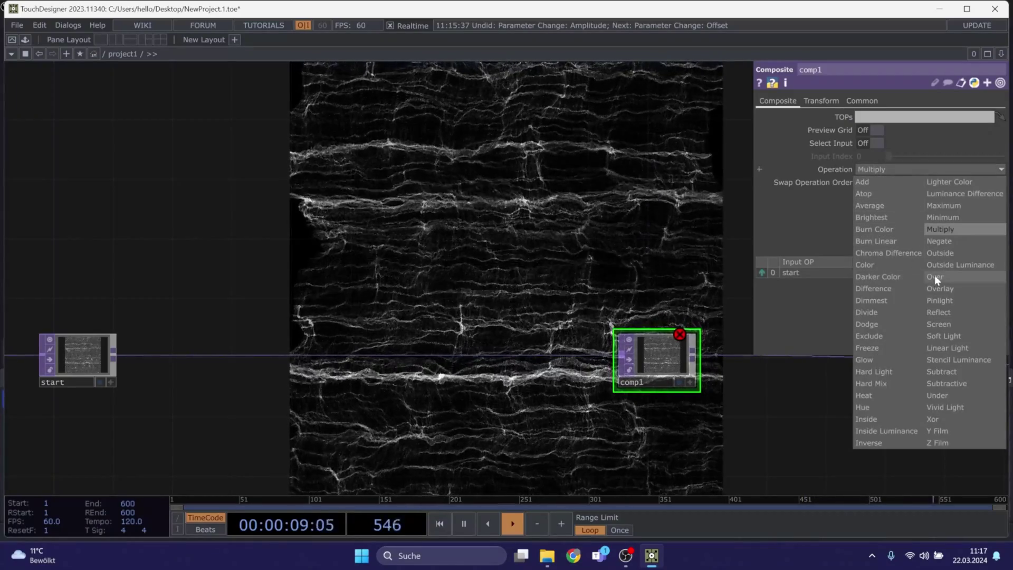
click(938, 276)
drag(648, 373, 677, 373)
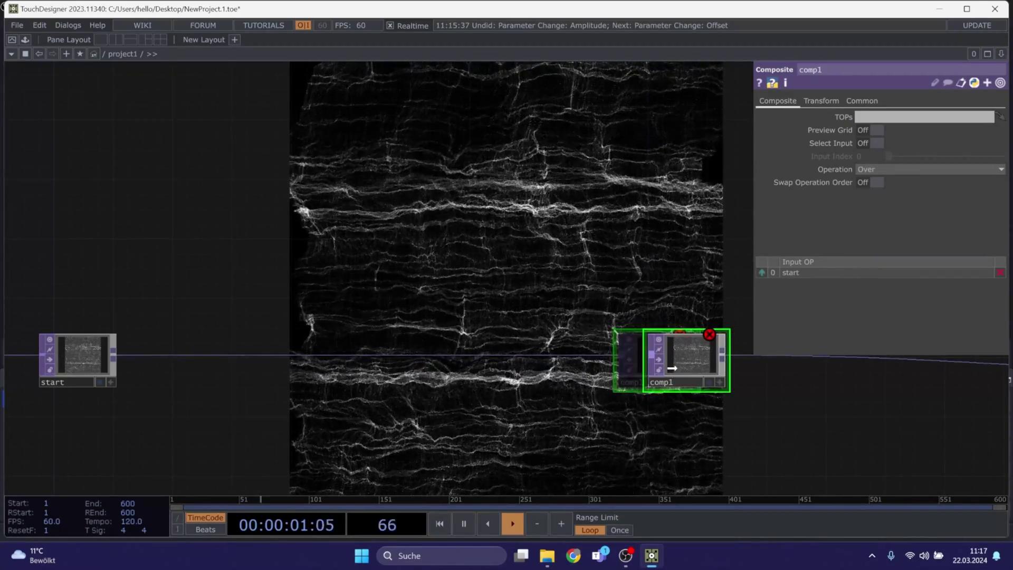
Branch a Feedback TOP off start, place it above the main wire, and connect its output to comp1 as second input
drag(117, 364, 138, 294)
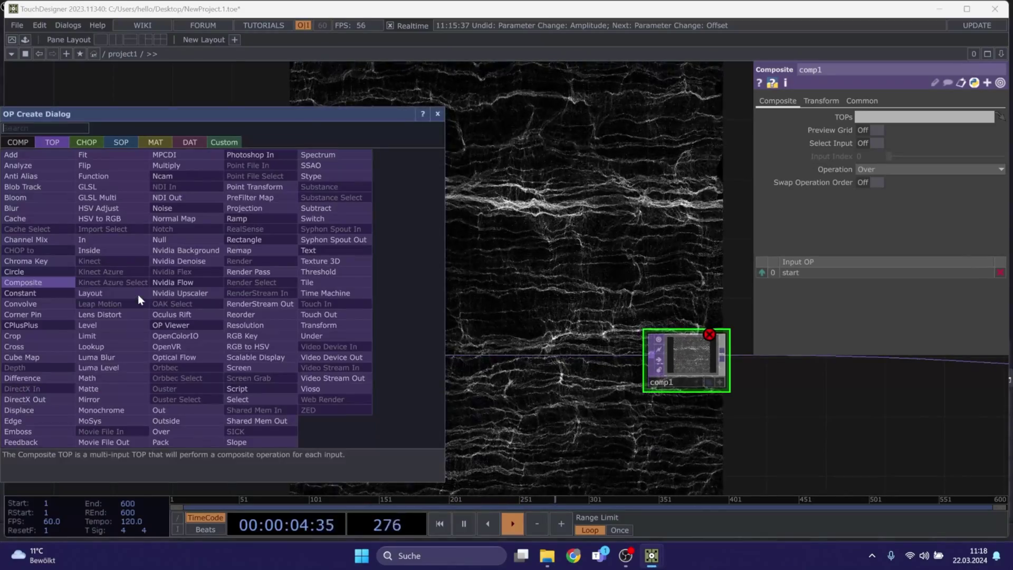
click(42, 441)
click(173, 239)
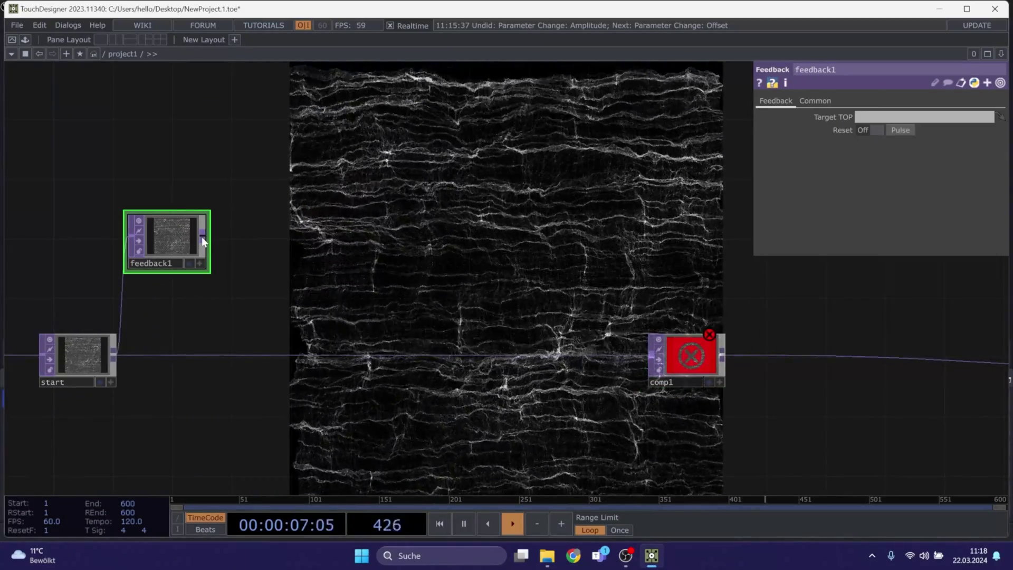
drag(202, 237, 663, 364)
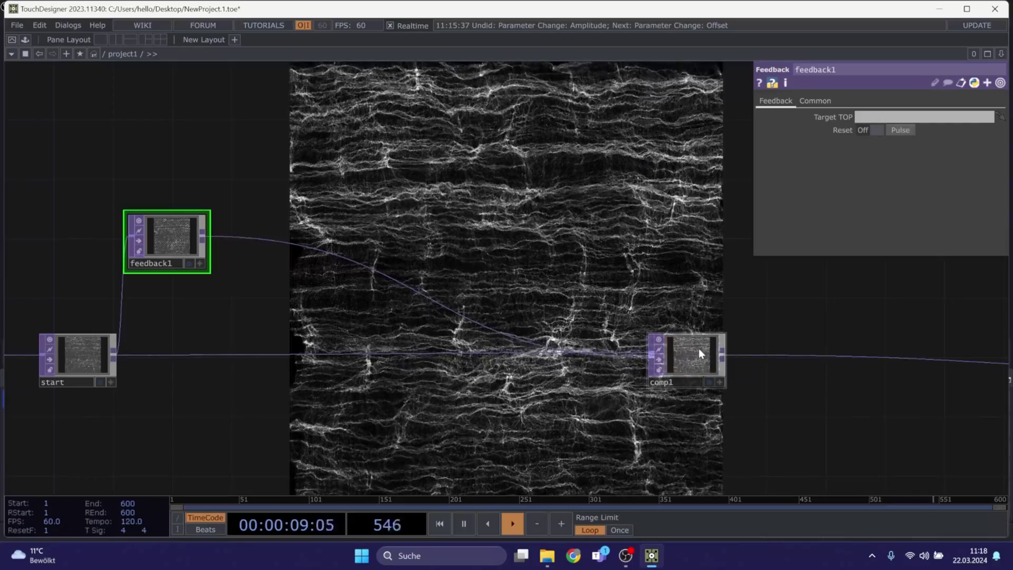
Set feedback1's Target TOP to comp1 and pulse its Reset
click(698, 349)
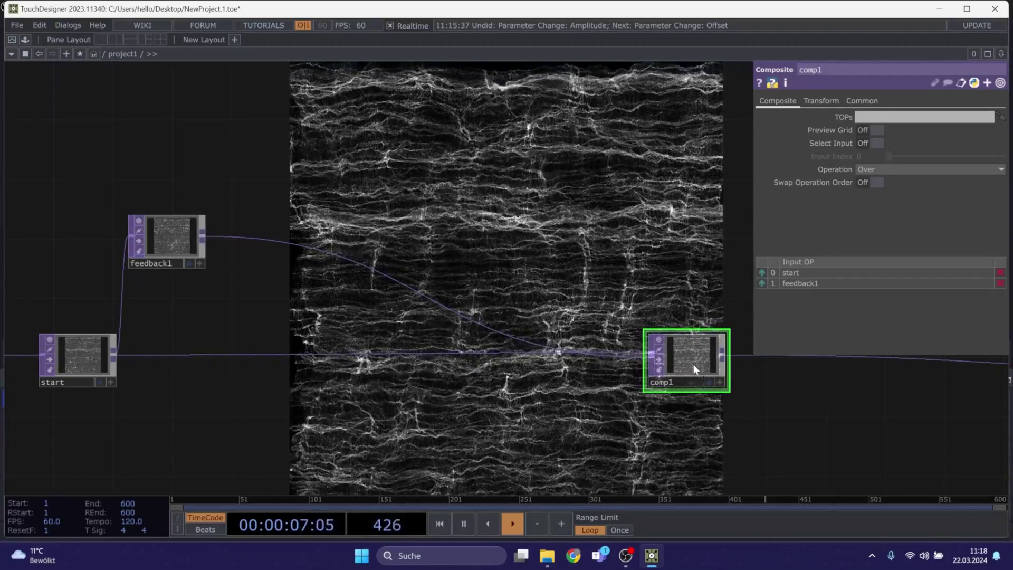
drag(688, 362, 153, 232)
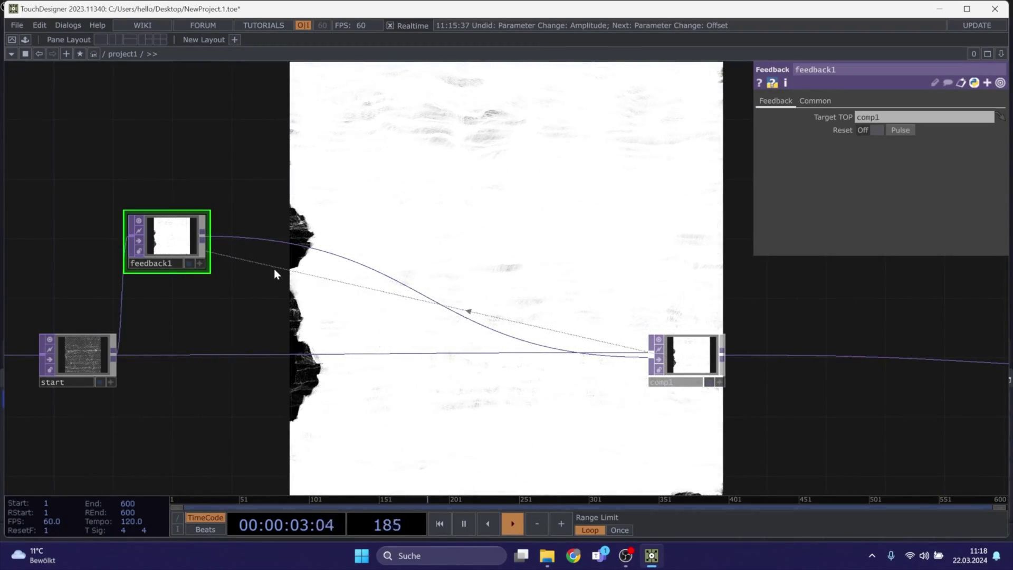
drag(317, 212, 411, 254)
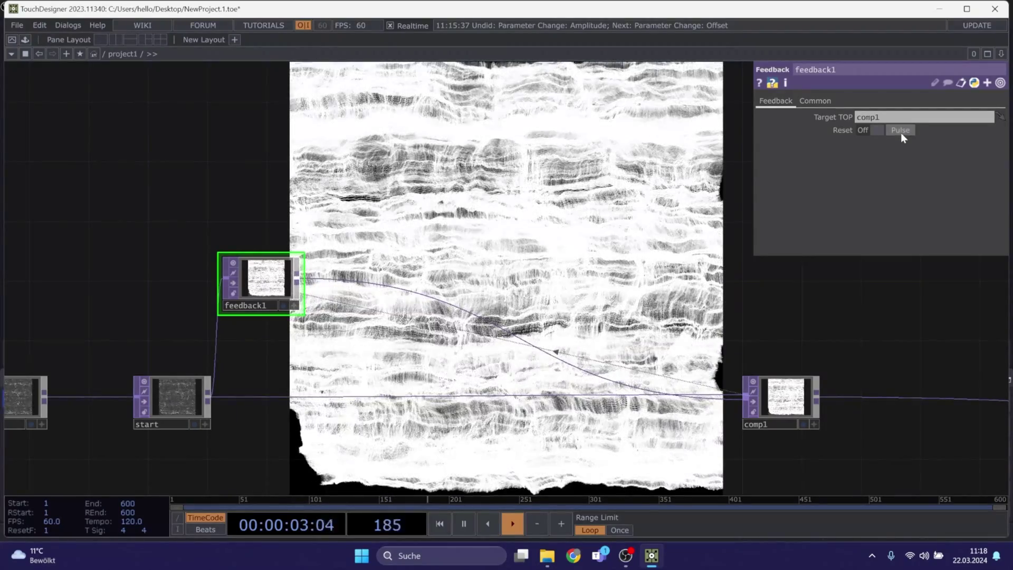
click(900, 129)
Create a CHOP operator above feedback1
drag(370, 169, 427, 194)
key(Tab)
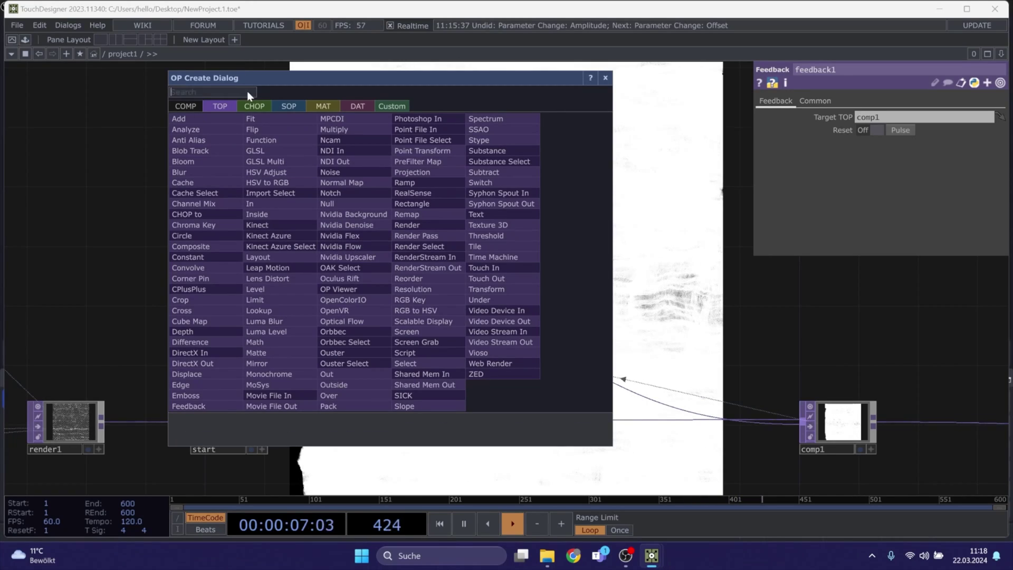
click(254, 106)
click(351, 279)
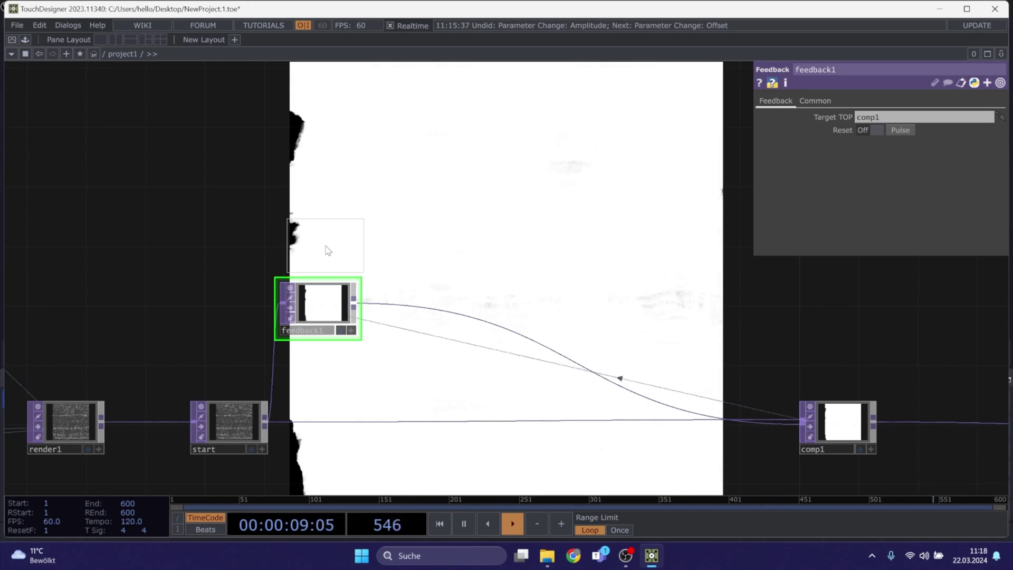
Place a Keyboard In CHOP for key 1 above feedback1 and make its channel available for export
click(325, 228)
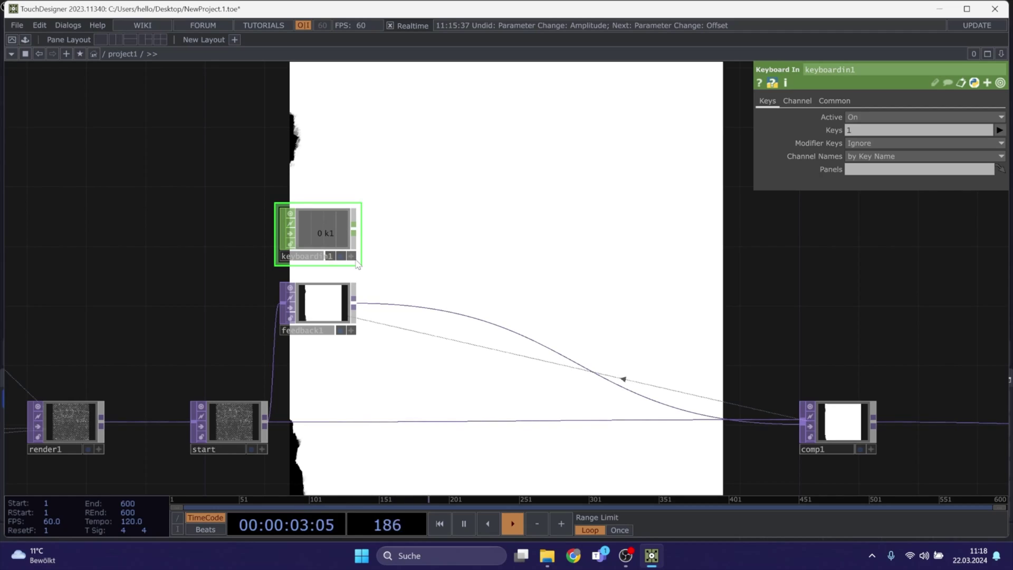
scroll(331, 227, up, 3)
key(1)
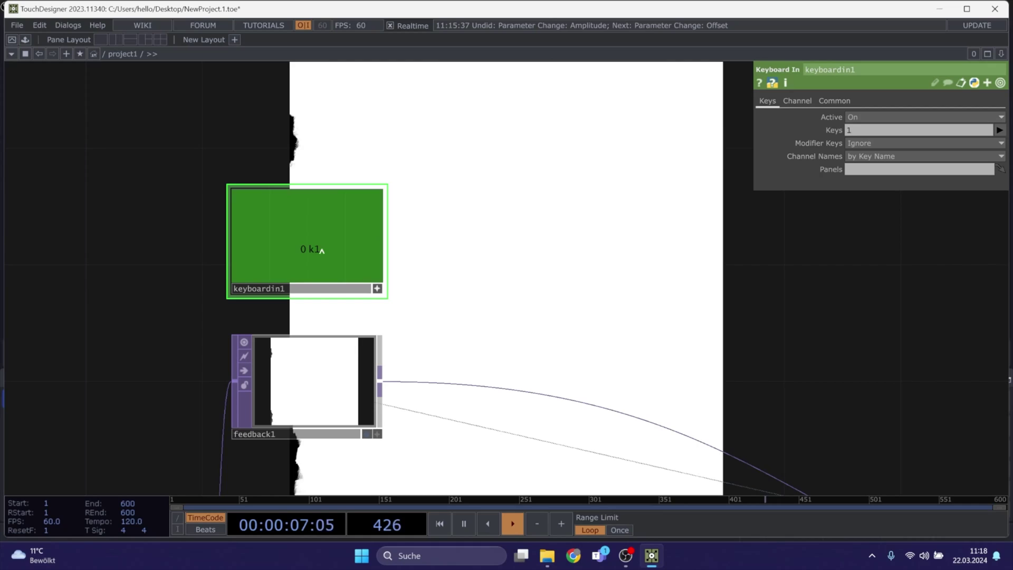
Drive feedback1's Reset Pulse with a CHOP reference to keyboardin1's k1 channel and trigger the reset to test it
click(294, 435)
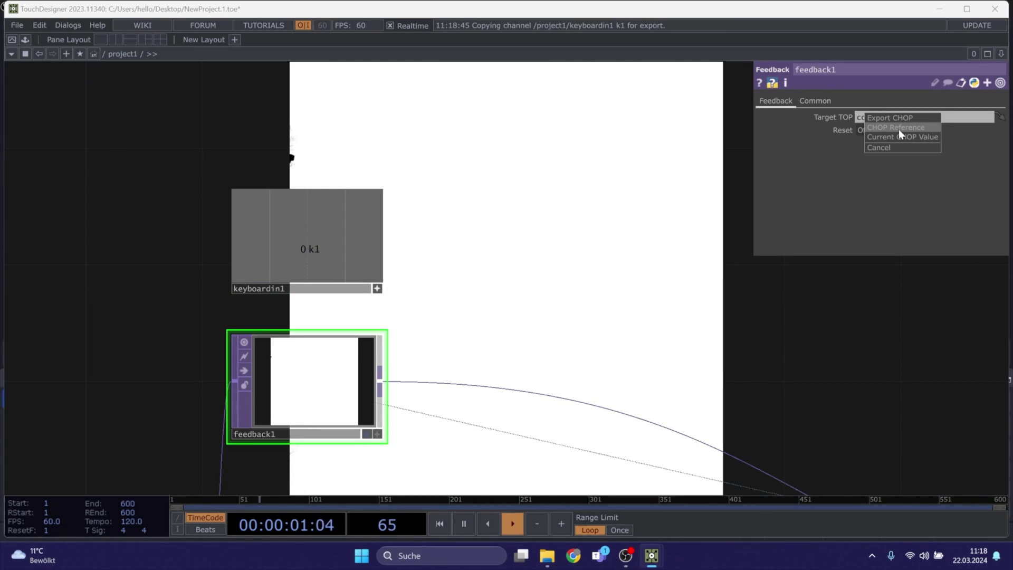
click(899, 129)
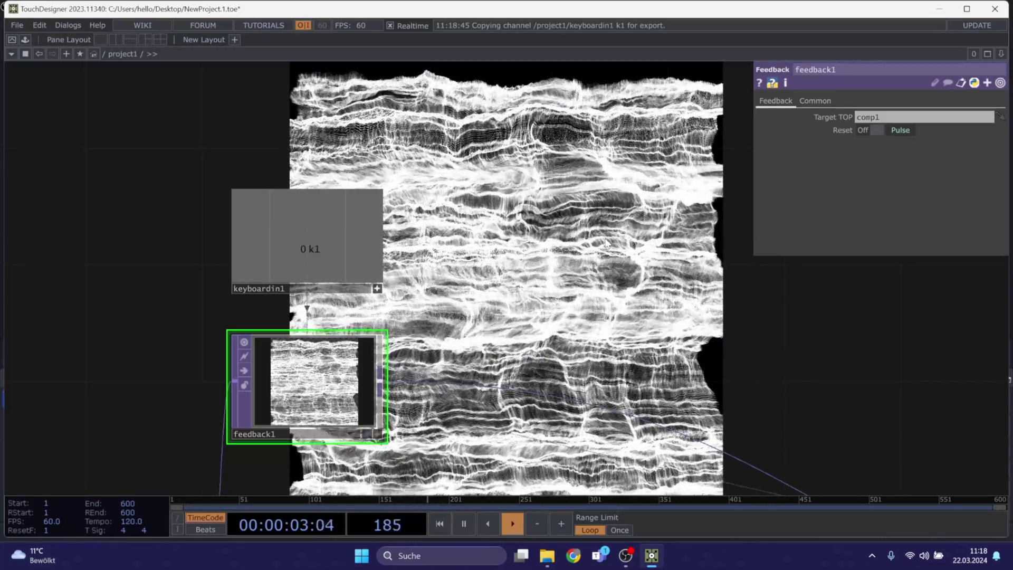
scroll(602, 240, down, 2)
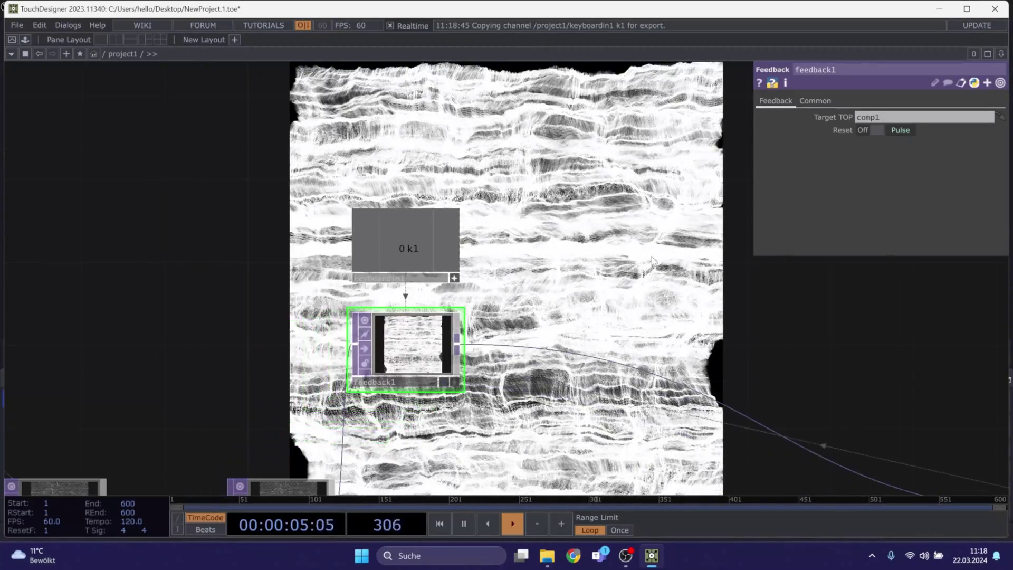
middle_drag(611, 275, 432, 229)
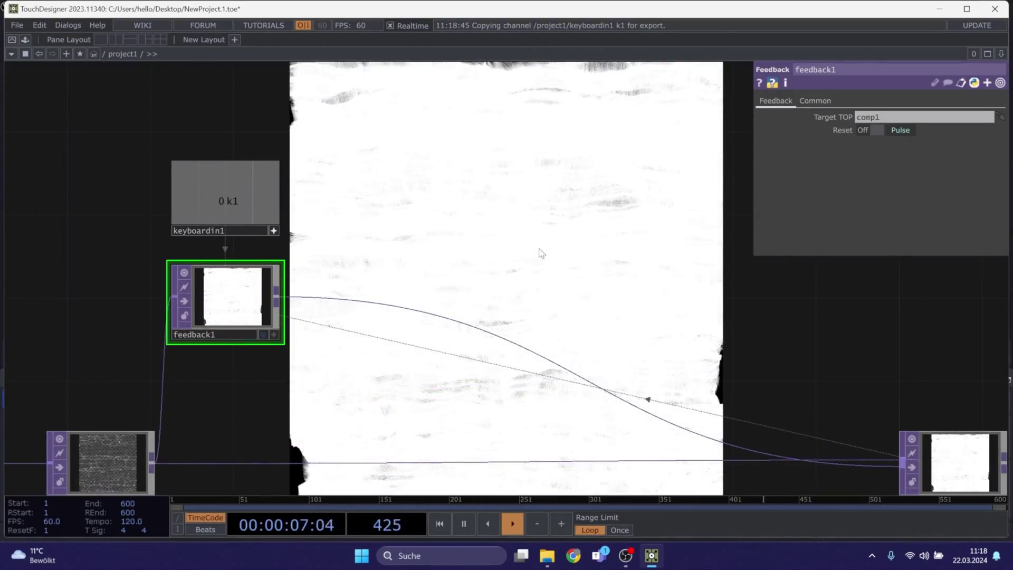
middle_drag(541, 254, 426, 252)
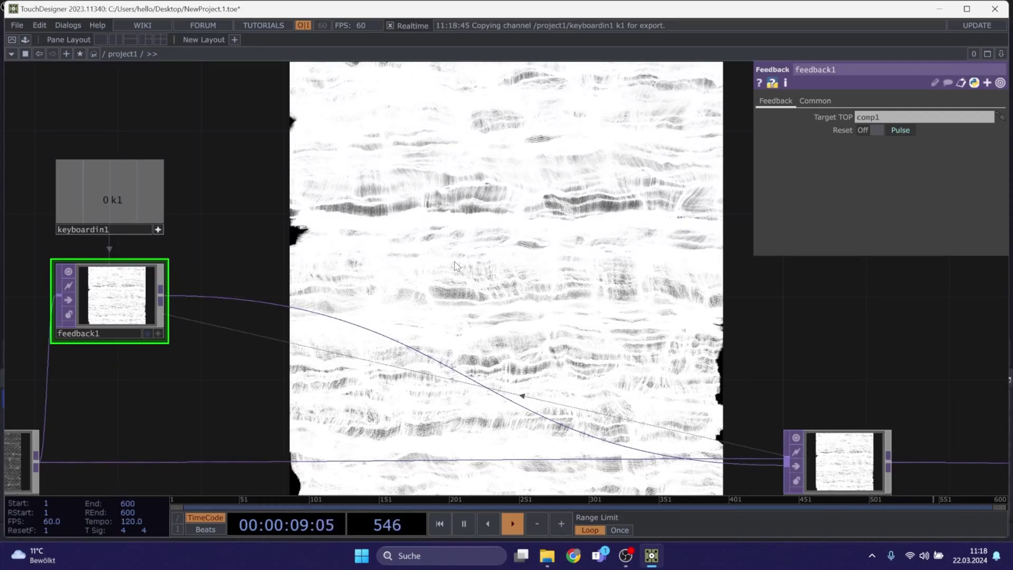
scroll(465, 277, down, 2)
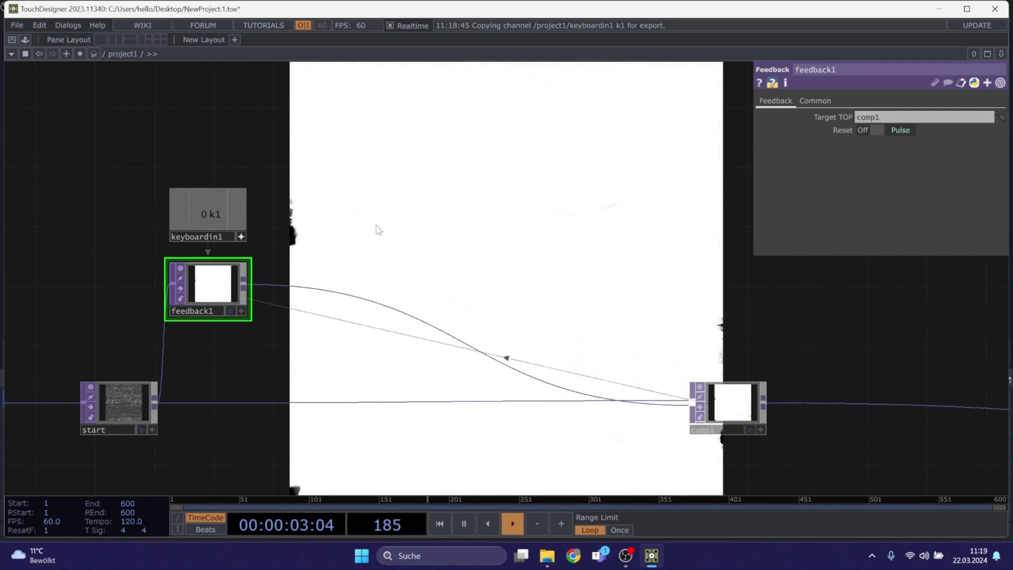
key(1)
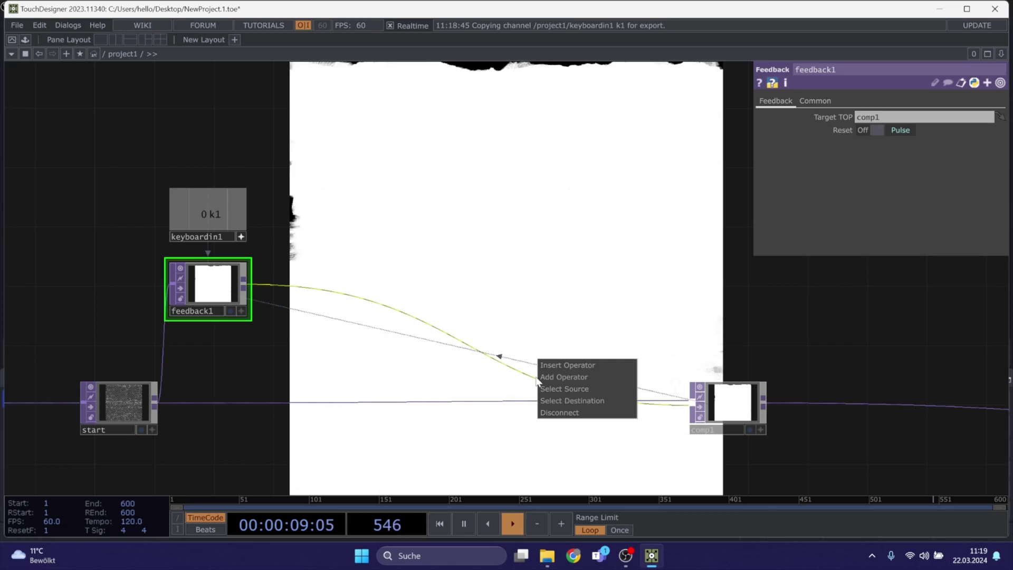
Insert a Level TOP on the wire between feedback1 and comp1 and set its post opacity to 0.997
click(543, 365)
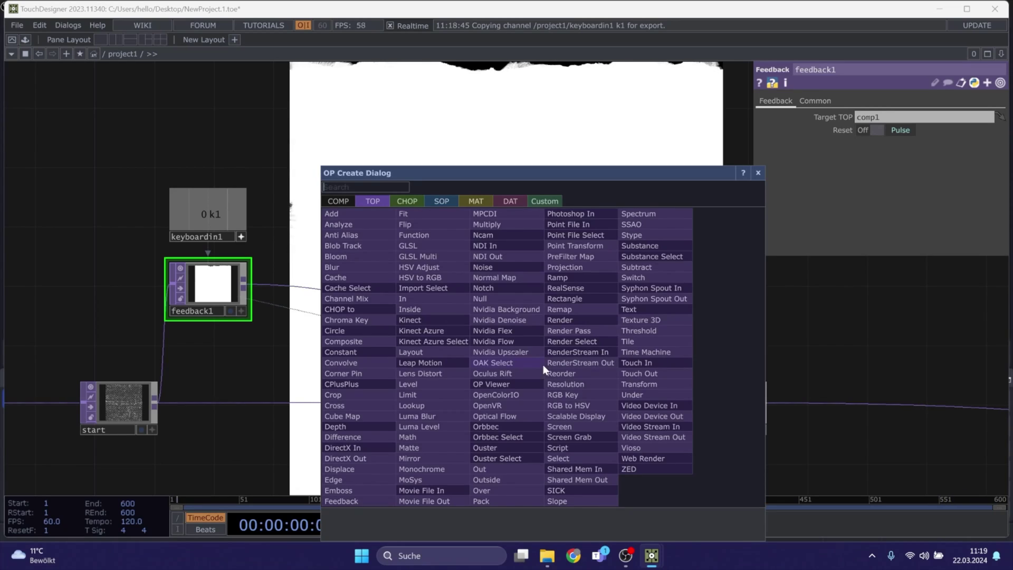
click(432, 394)
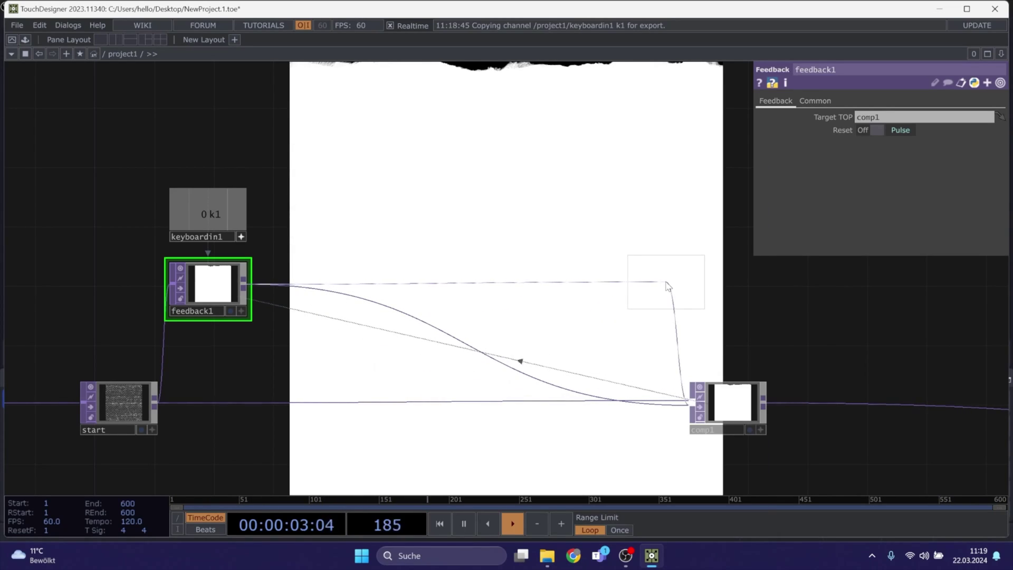
click(659, 290)
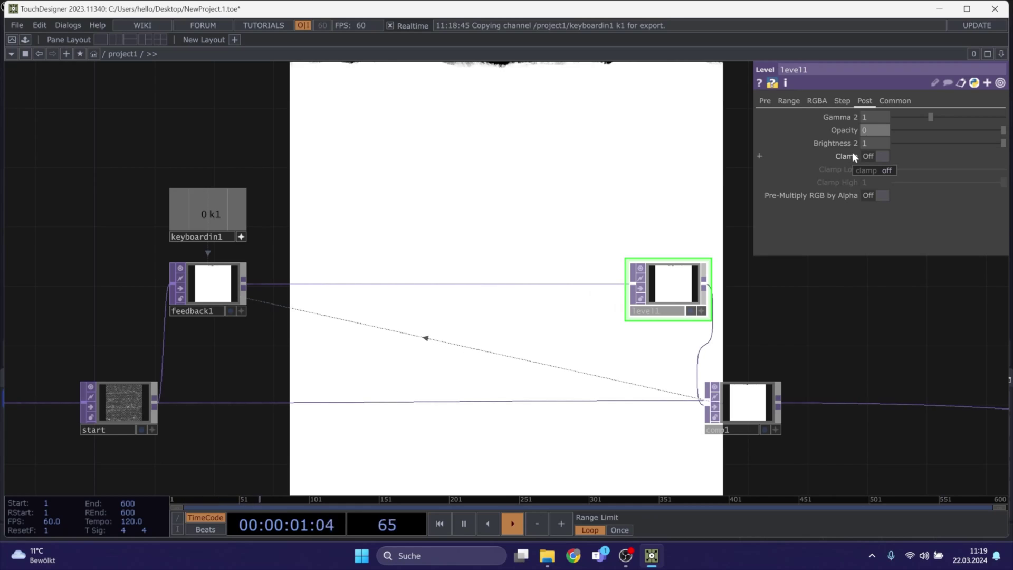
text(7)
key(Return)
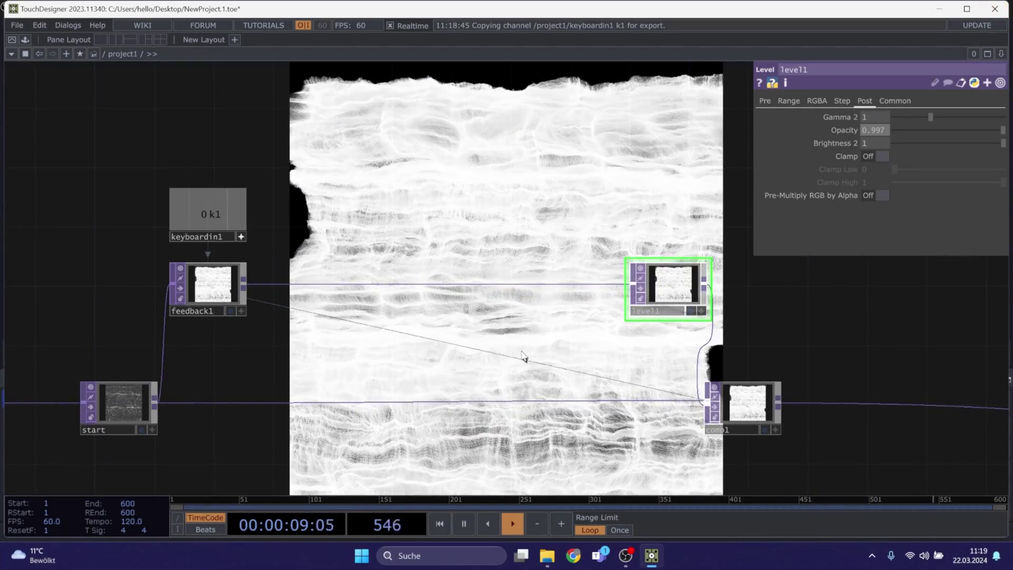
Set the uniform scale of transform1, upstream of null2, to 0.0001
drag(295, 365, 540, 296)
drag(71, 346, 473, 312)
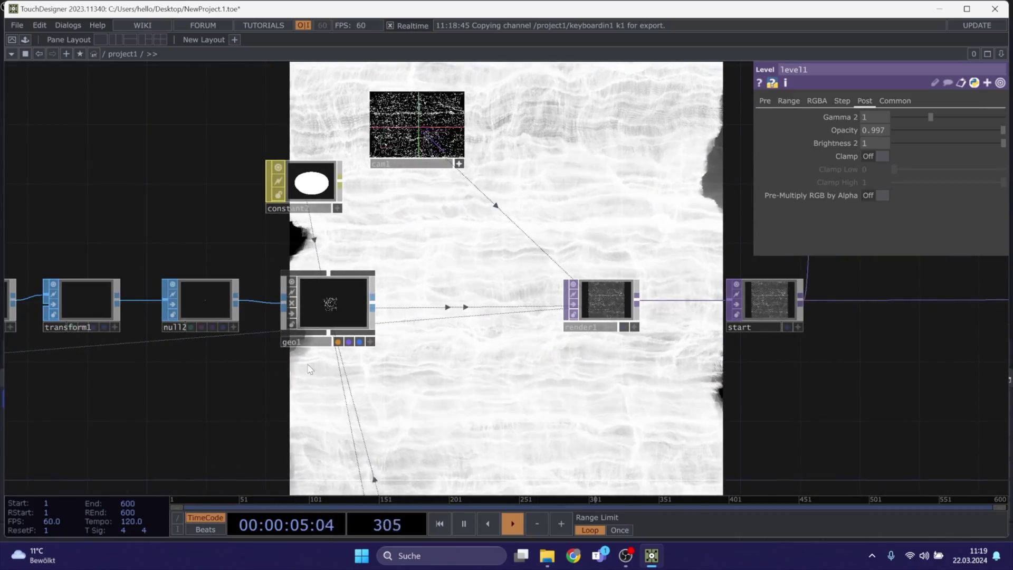
click(106, 299)
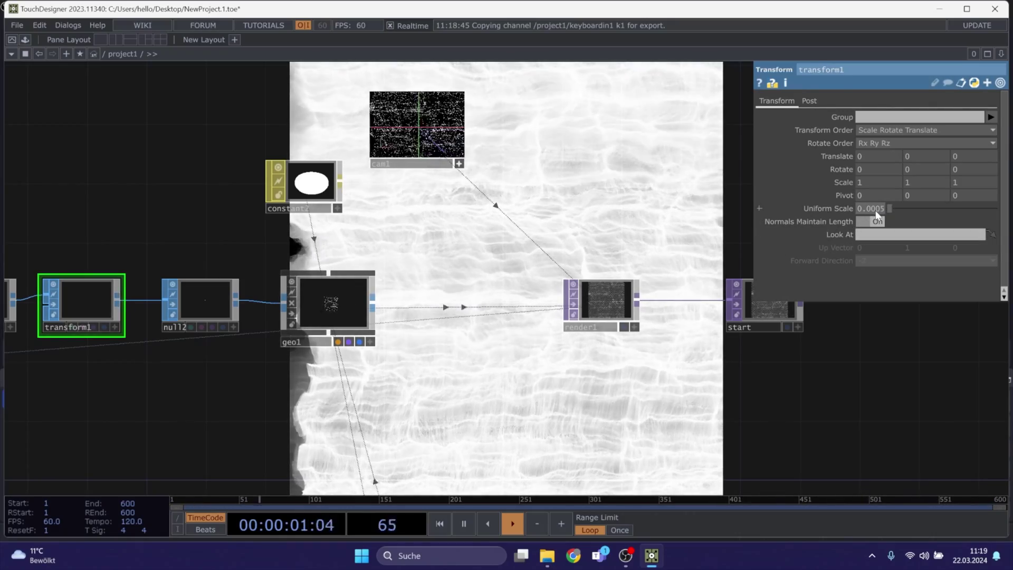
text(2)
key(Return)
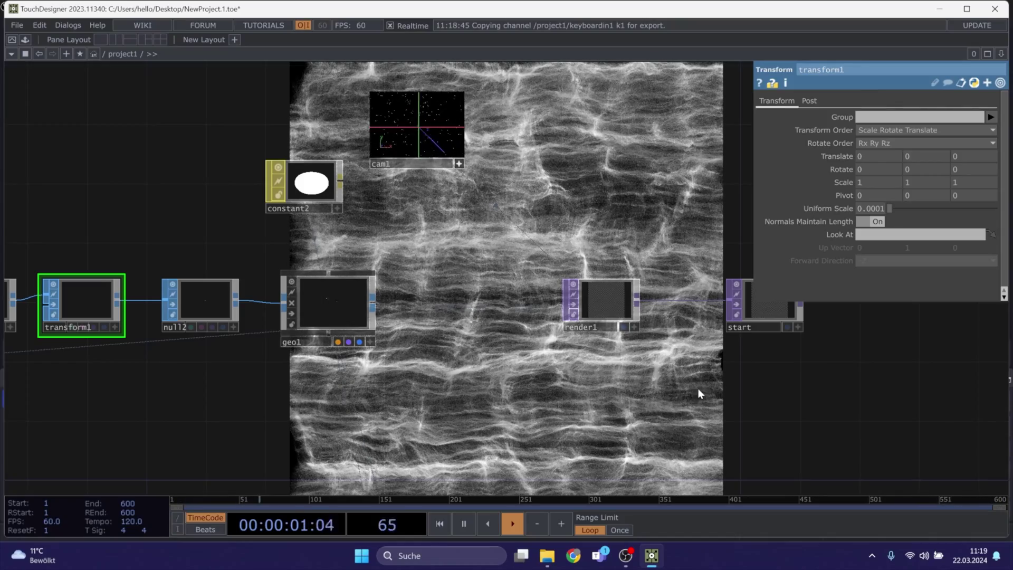
Insert a Displace TOP between feedback1 and level1 and wire feedback1 into its second input as well
drag(700, 394, 440, 412)
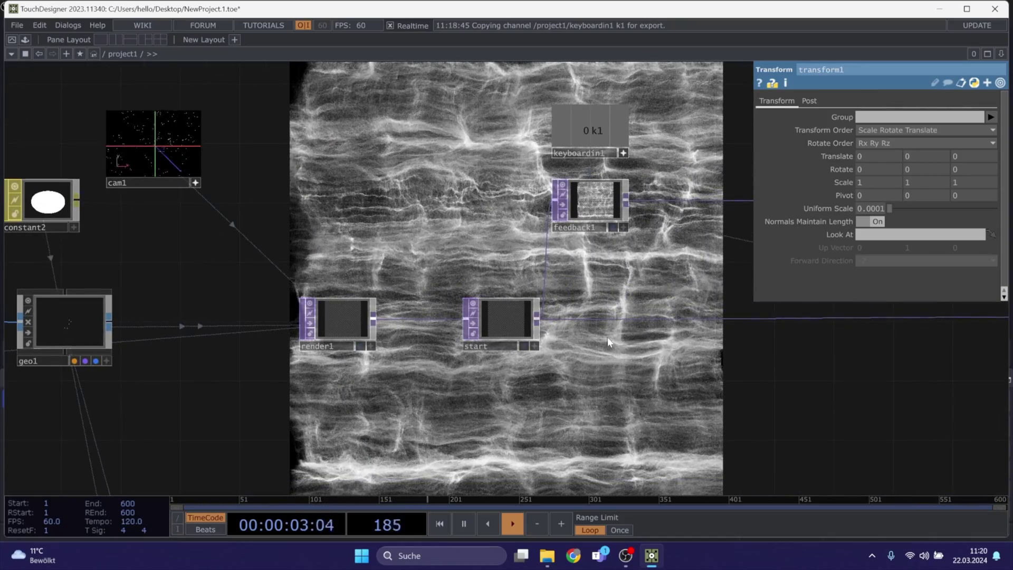
drag(633, 268, 323, 340)
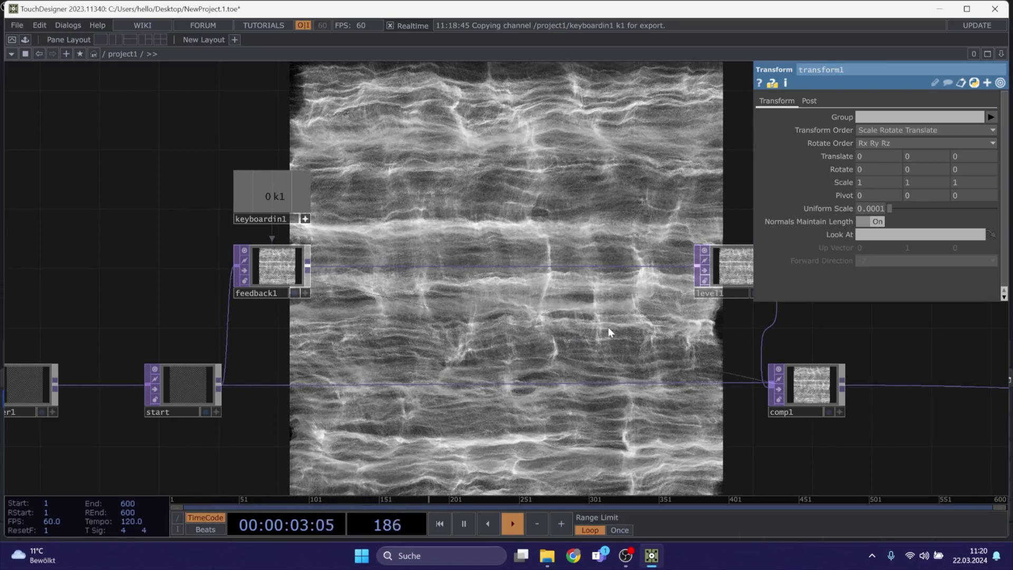
drag(609, 333, 536, 337)
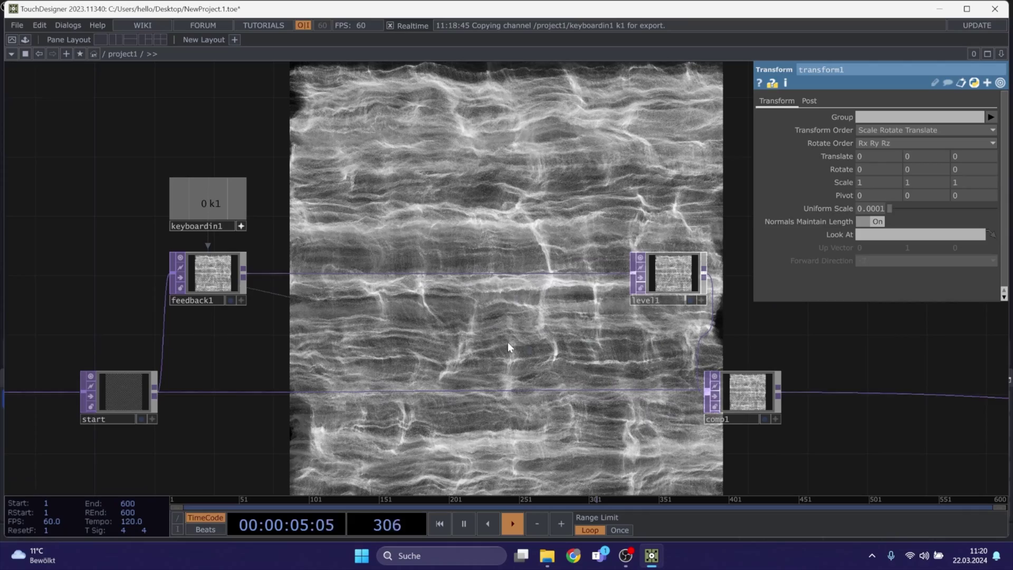
right_click(294, 274)
click(303, 265)
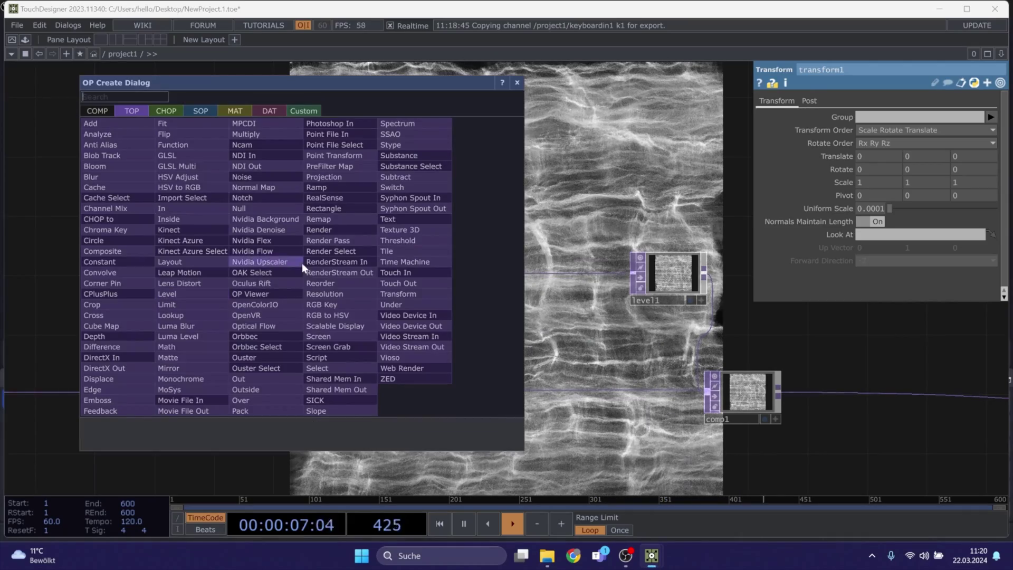
click(143, 376)
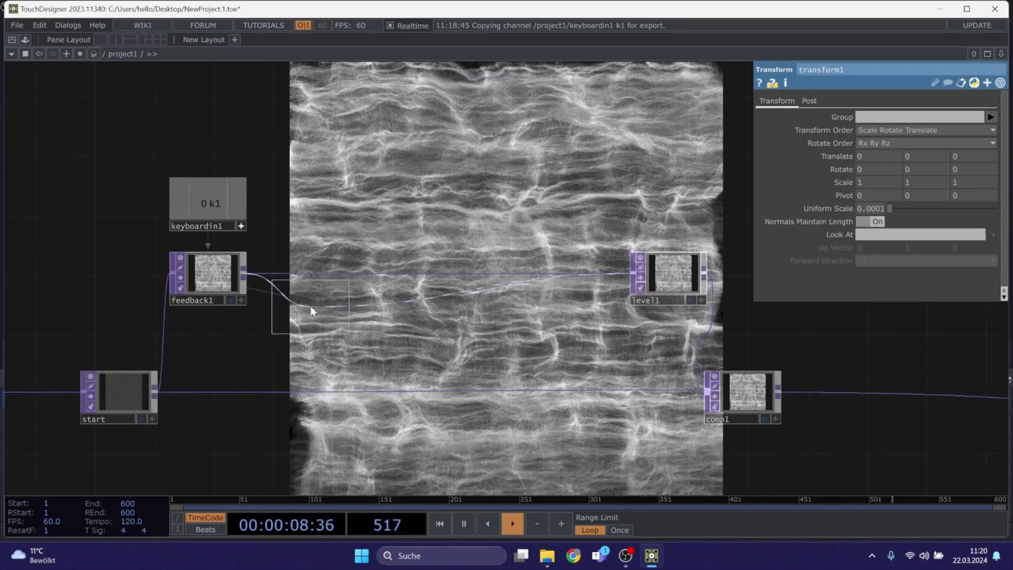
click(338, 280)
drag(247, 275, 349, 288)
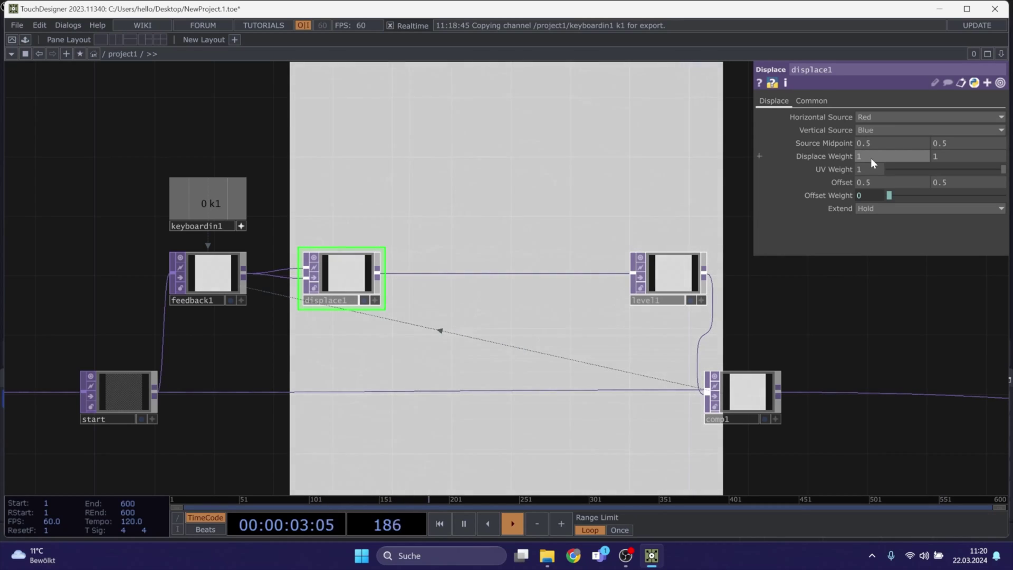
Set displace1's horizontal displace weight to -0.00001
click(871, 160)
key(BackSpace)
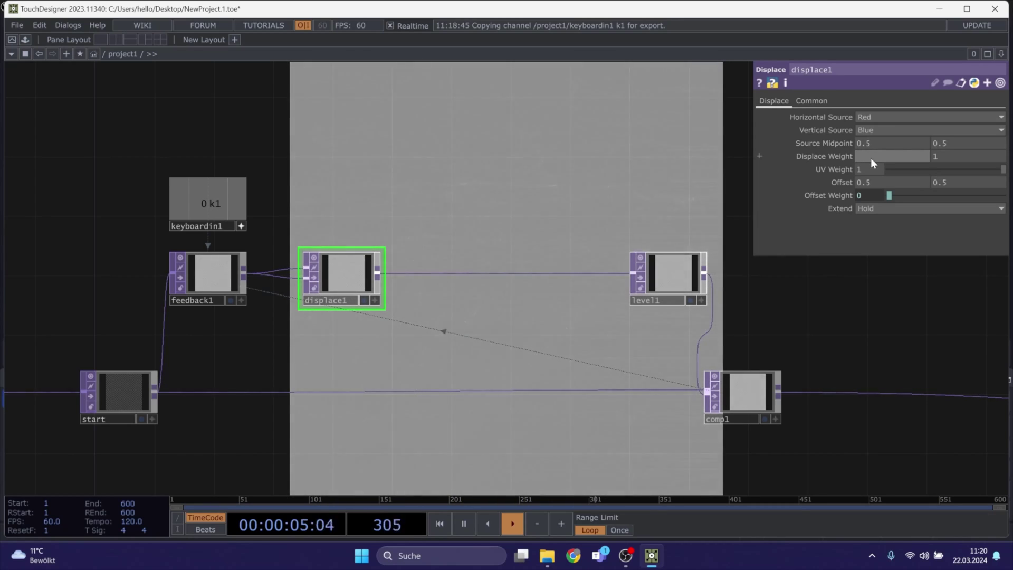
text(-0.)
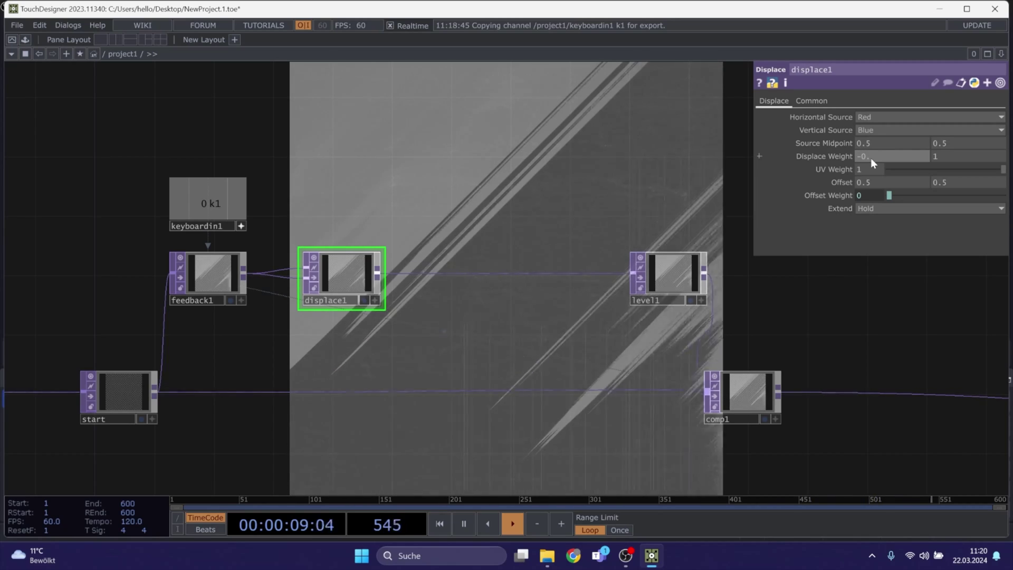
text(00)
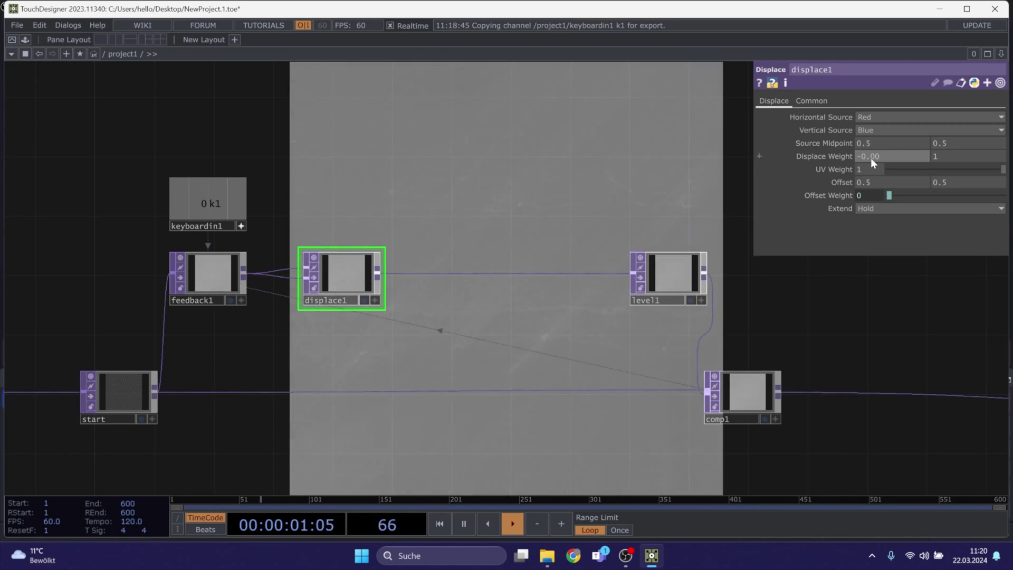
text(00)
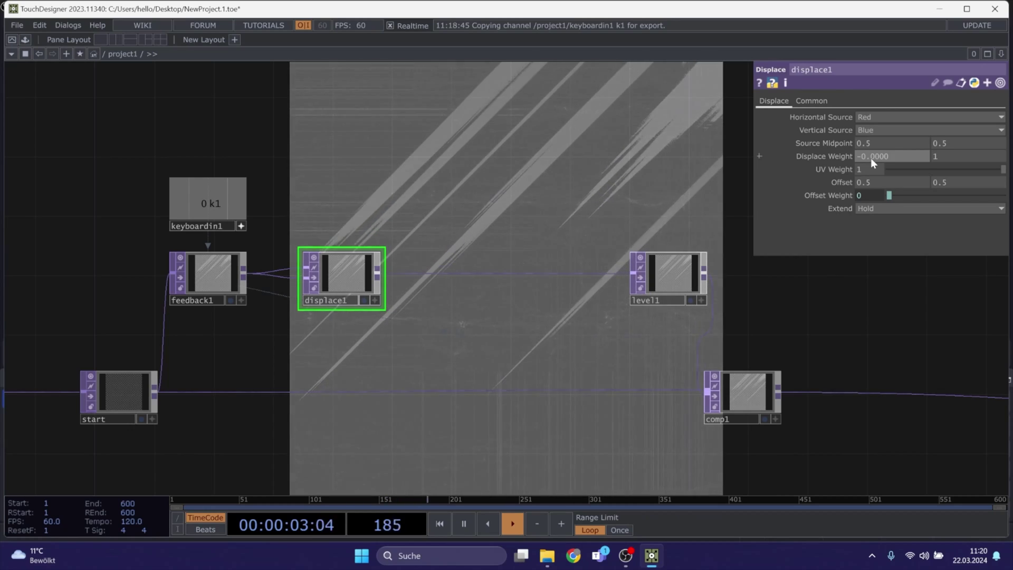
text(1)
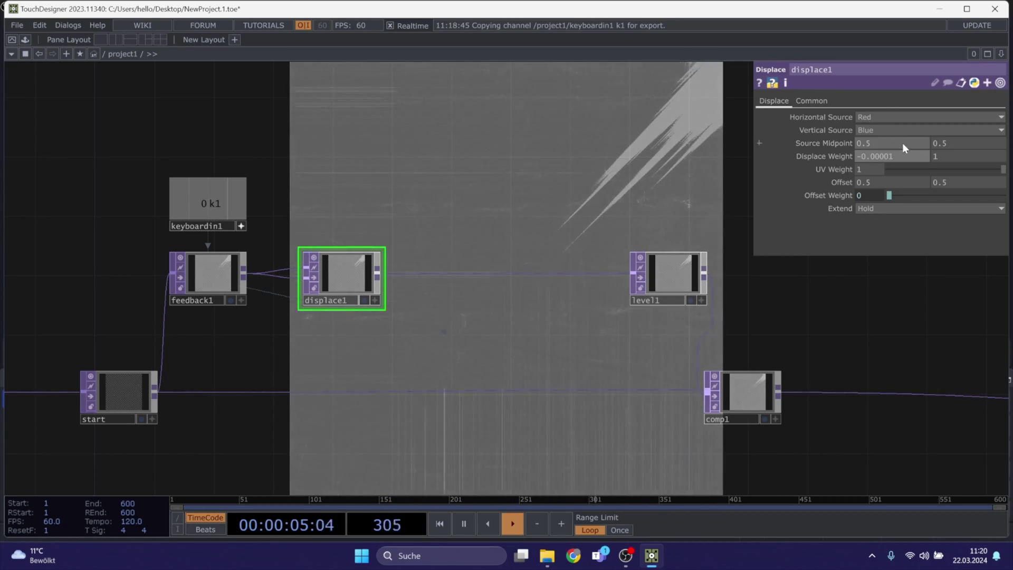
key(Tab)
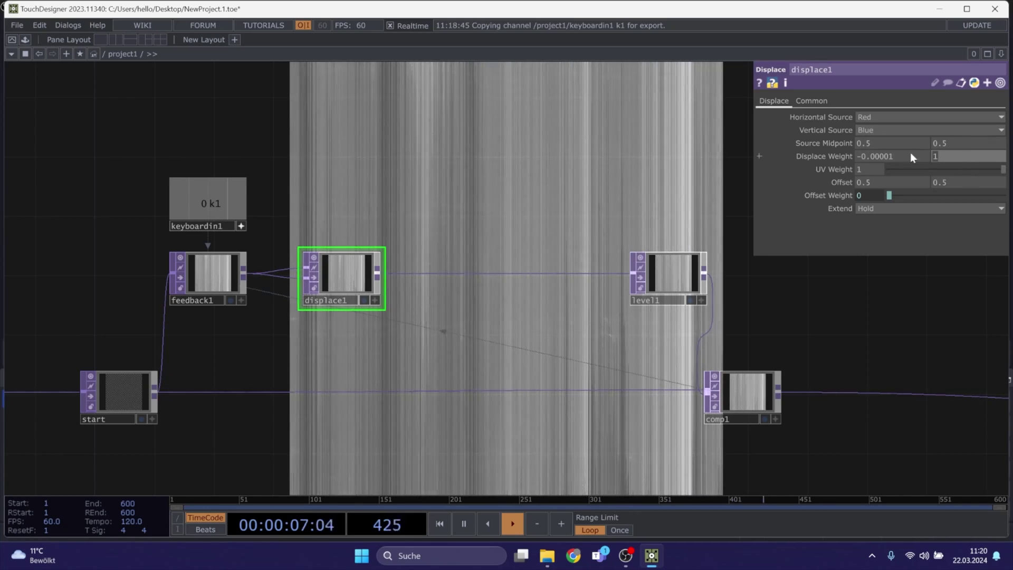
Set displace1's vertical displace weight to -0.00005 and reset the feedback loop
text(-0.)
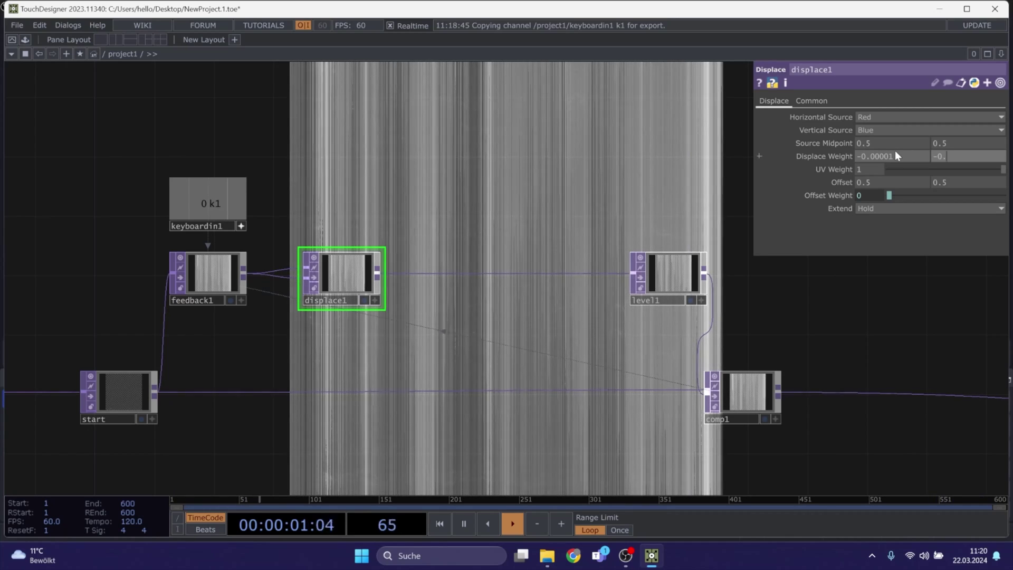
text(00)
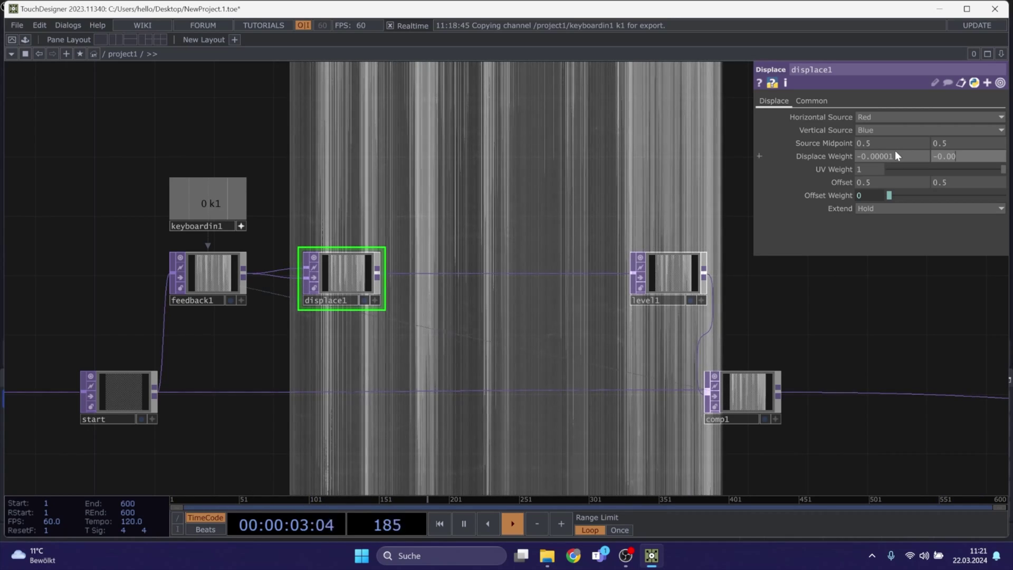
text(005)
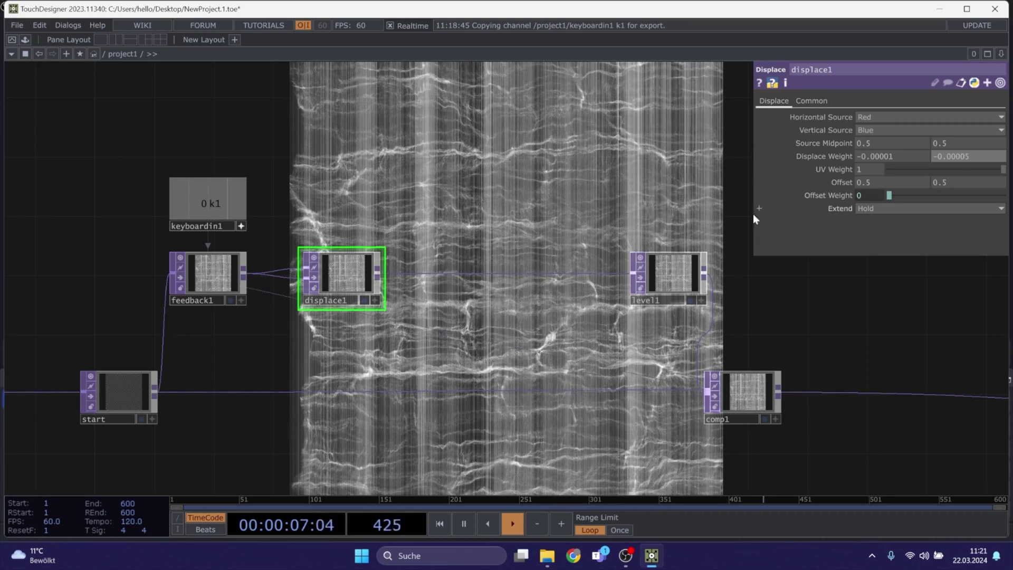
text(1)
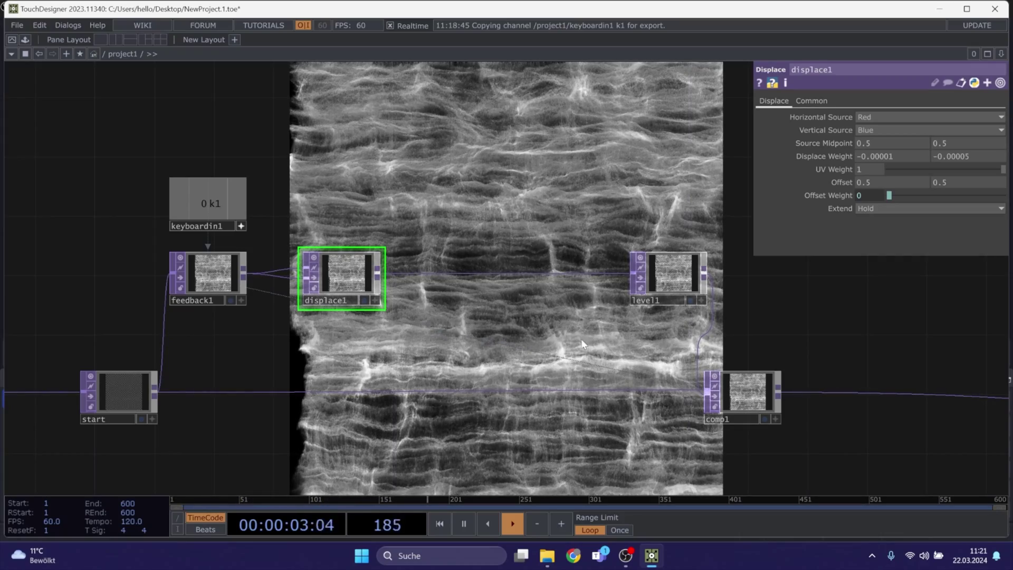
Bypass displace1 and re-enable it to compare the effect, and move it closer to feedback1
click(314, 278)
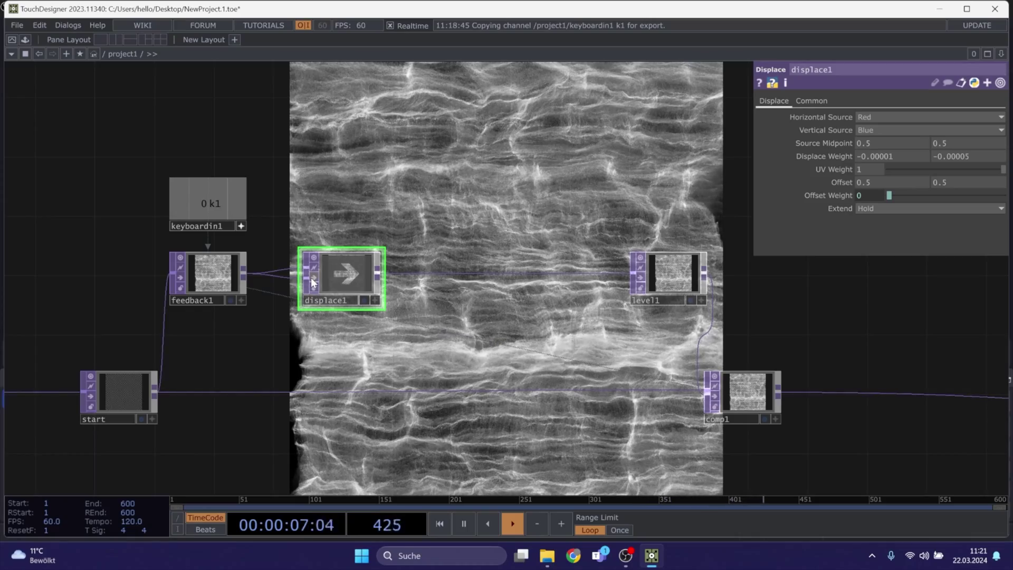
click(312, 278)
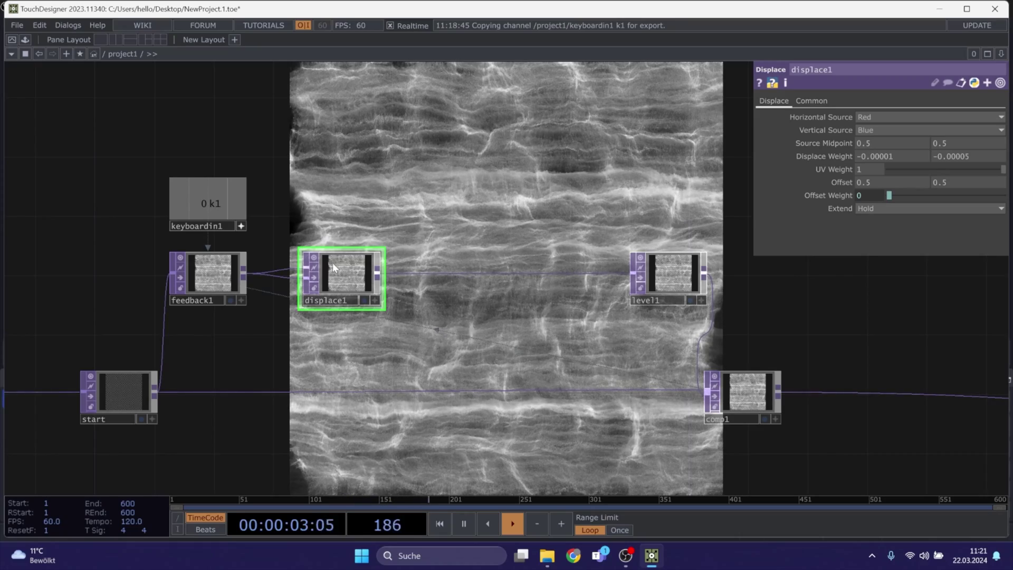
drag(333, 266, 288, 266)
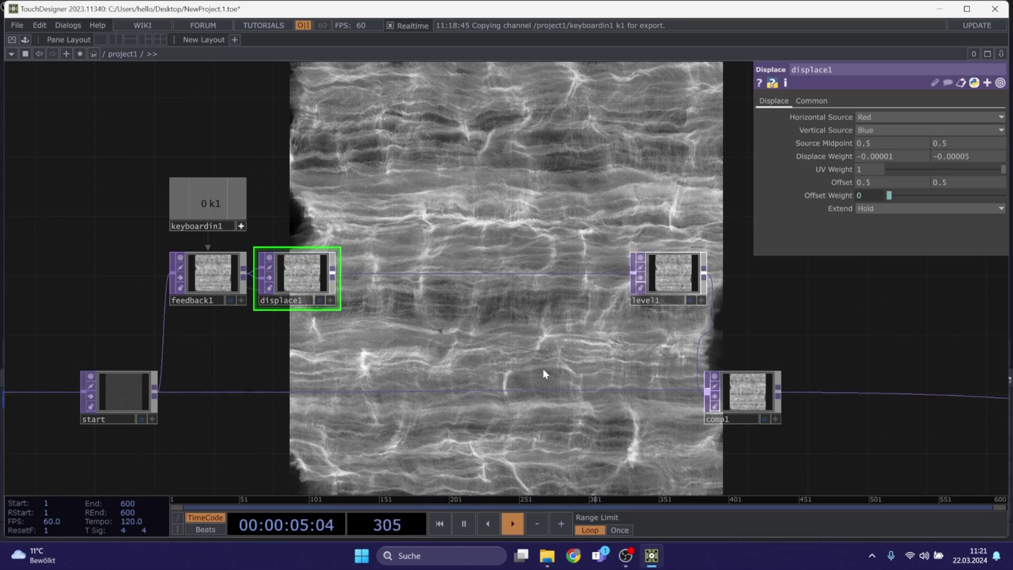
Move level1 and comp1 together farther away from displace1 to make room in the feedback chain
drag(545, 374, 426, 369)
right_drag(675, 434, 504, 237)
drag(548, 265, 655, 264)
drag(288, 300, 331, 309)
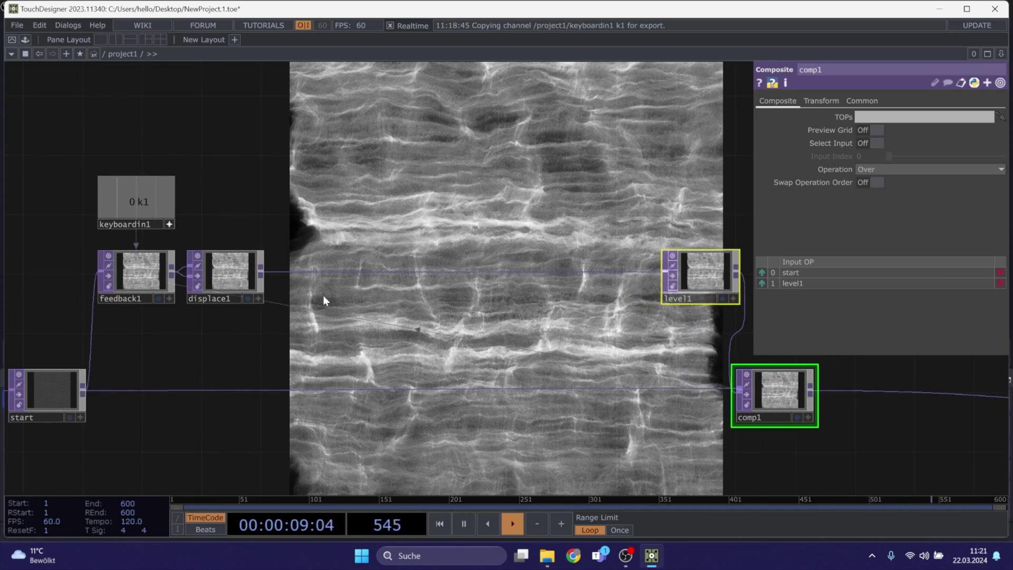
Insert a second Displace TOP on the wire between displace1 and level1
right_click(543, 271)
click(551, 258)
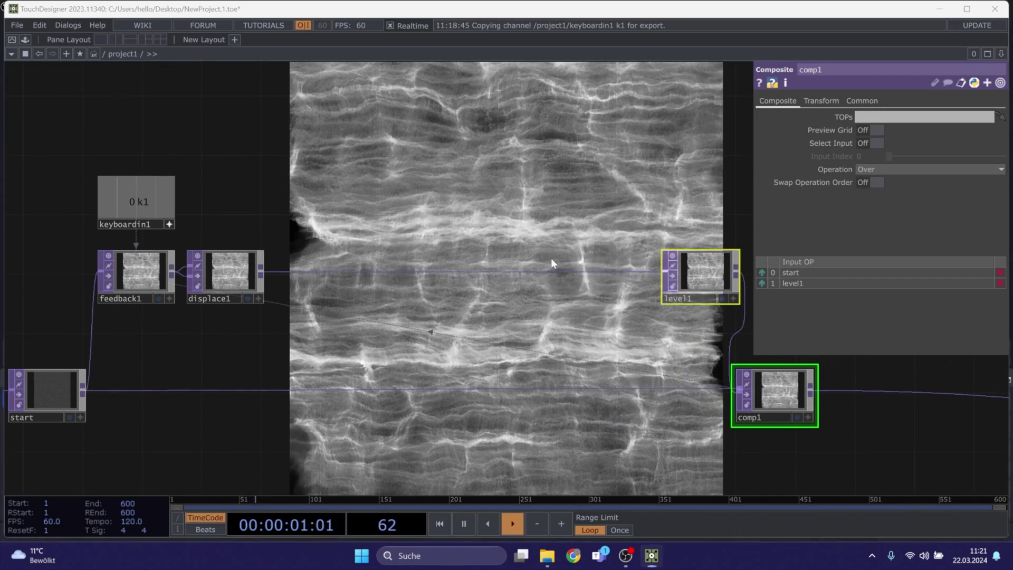
click(357, 376)
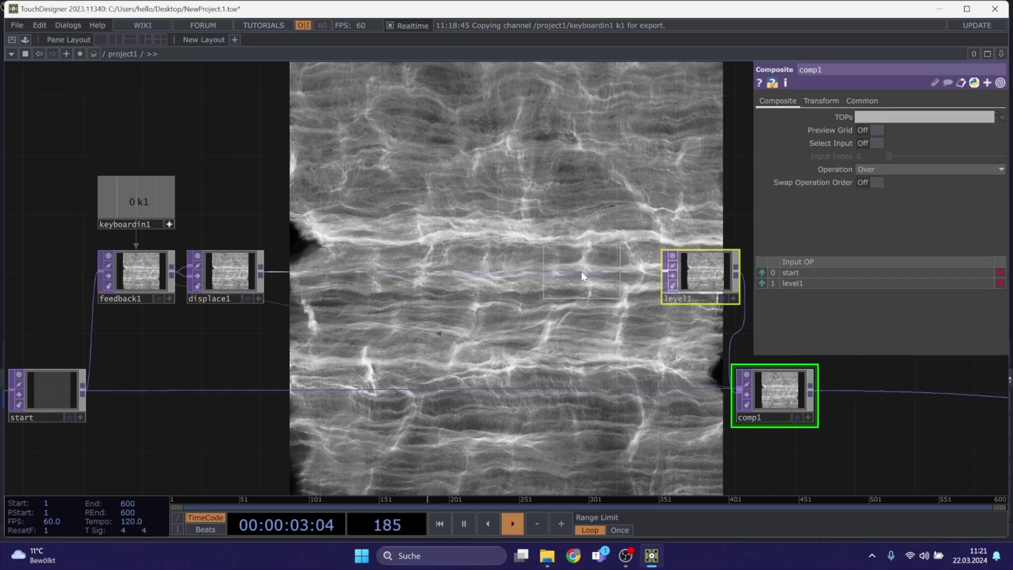
click(567, 274)
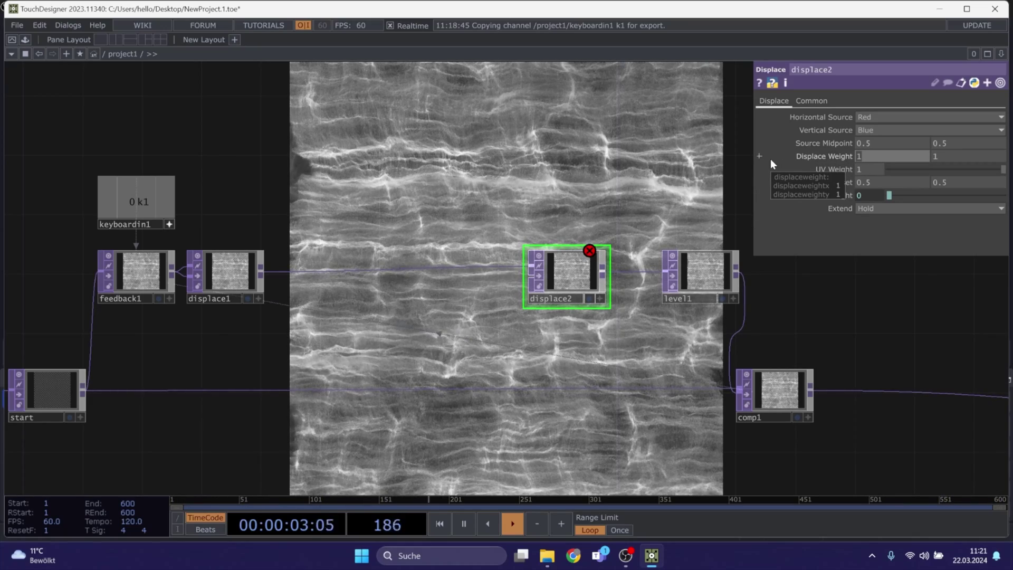
Set displace2's displace weight to -0.02 horizontally and -0.04 vertically
text(0)
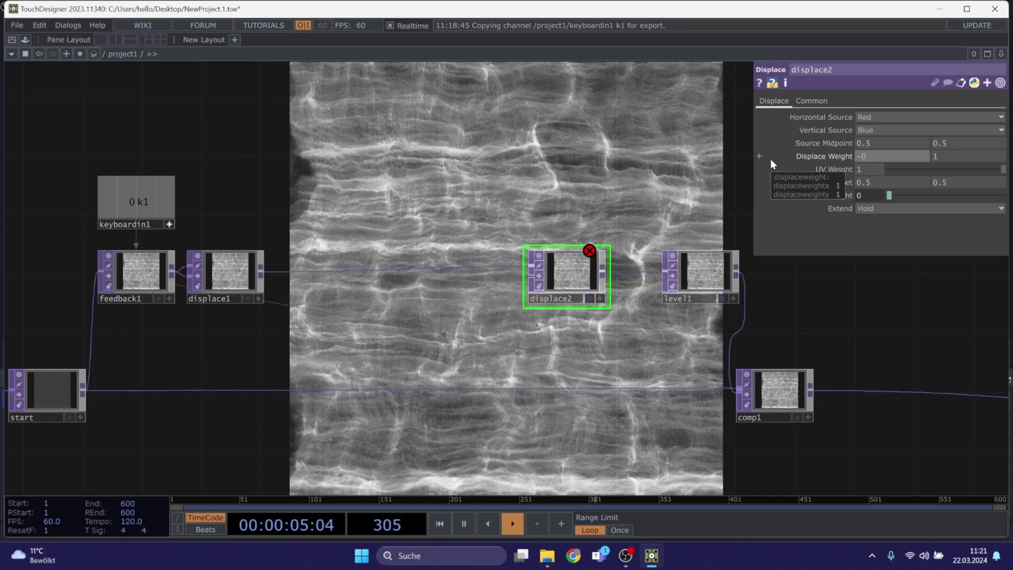
text(.0)
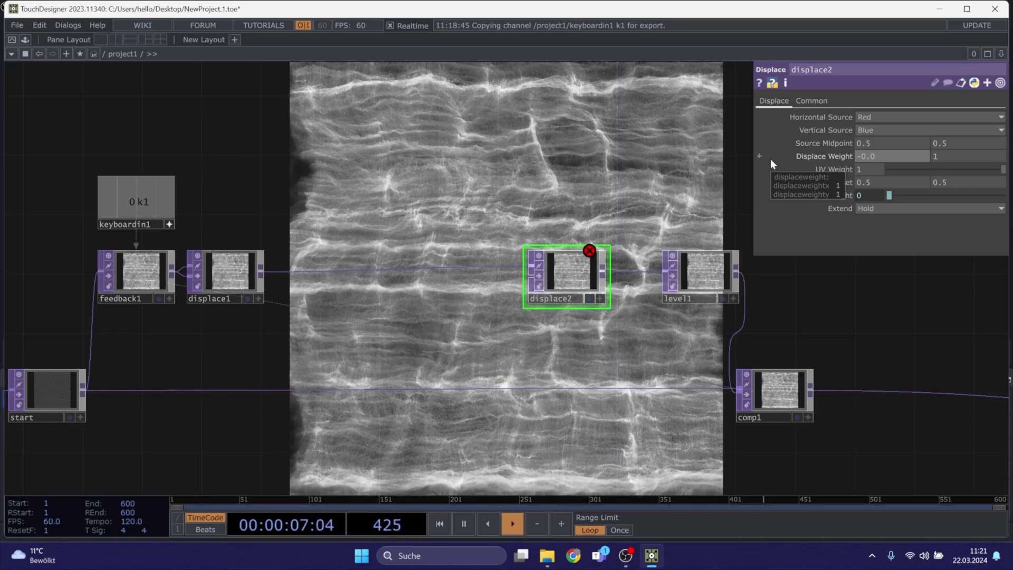
text(2)
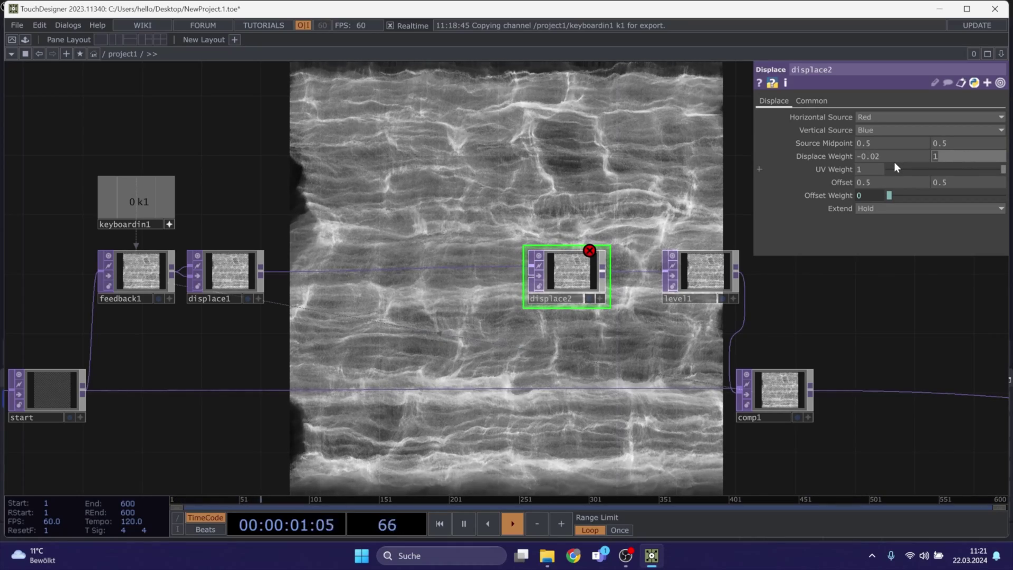
text(-)
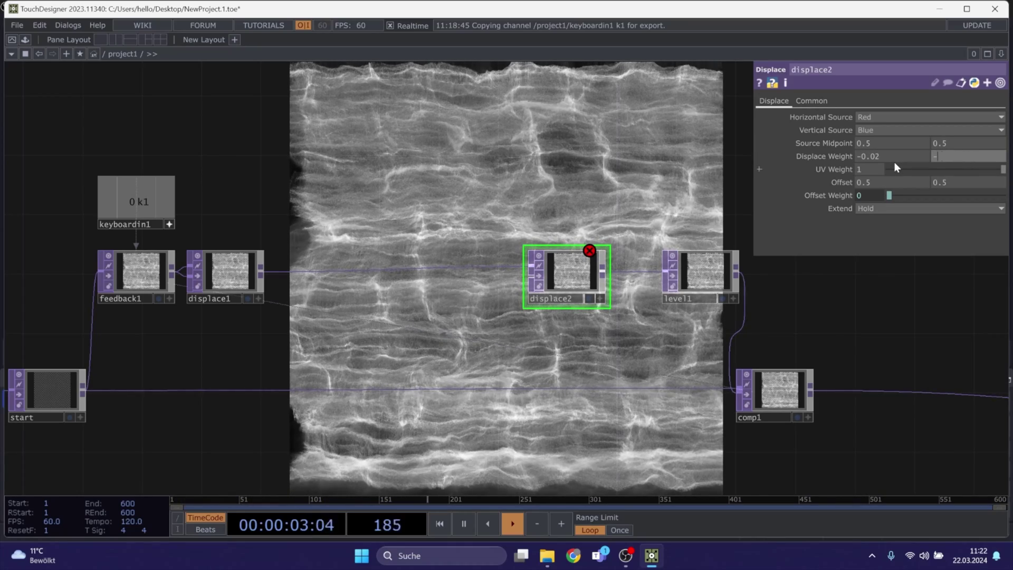
text(0.04)
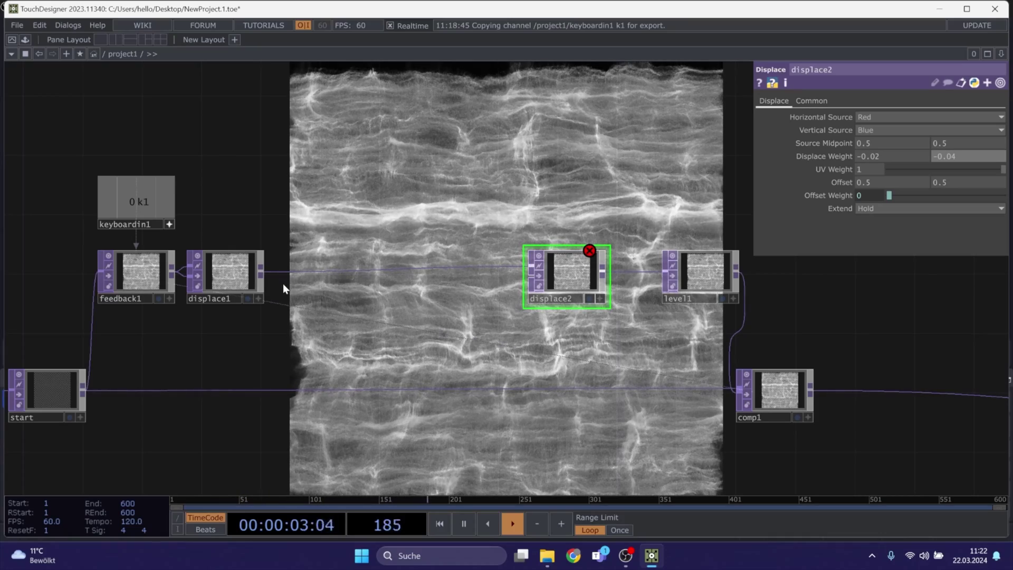
Branch a Noise TOP off displace1's output and place it below the chain, between displace1 and displace2
scroll(277, 283, up, 3)
drag(370, 303, 366, 288)
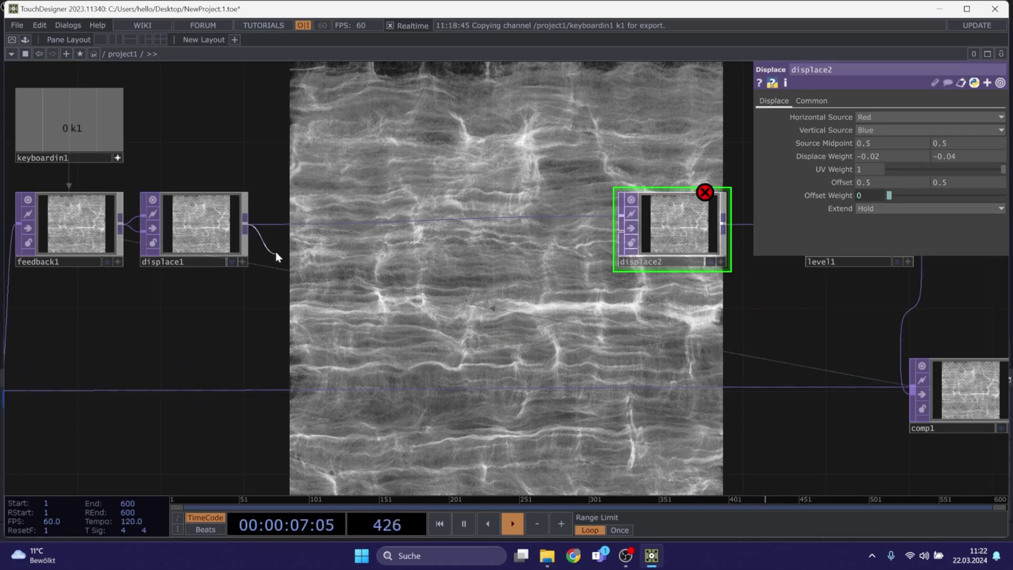
key(Tab)
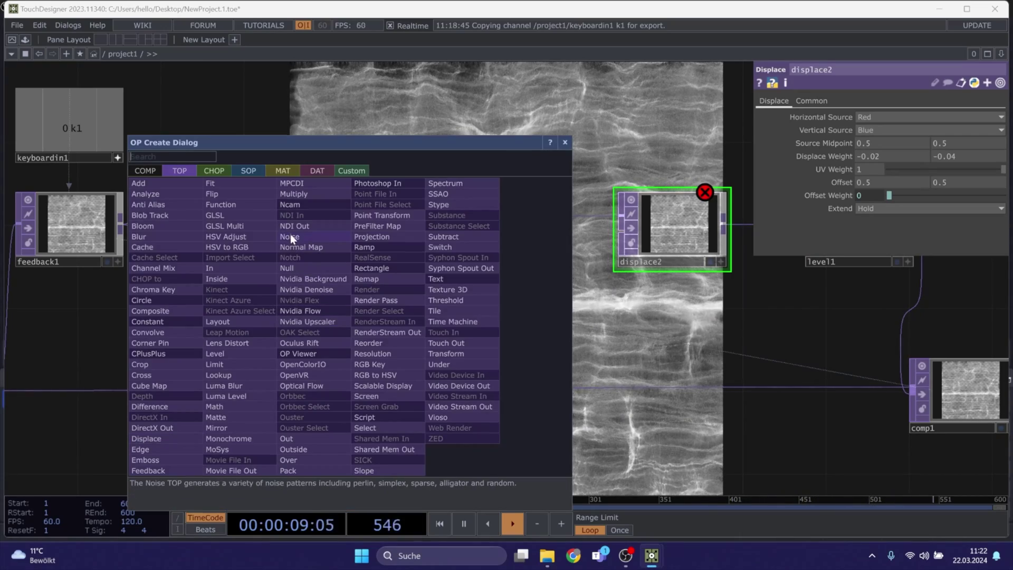
click(291, 235)
click(333, 319)
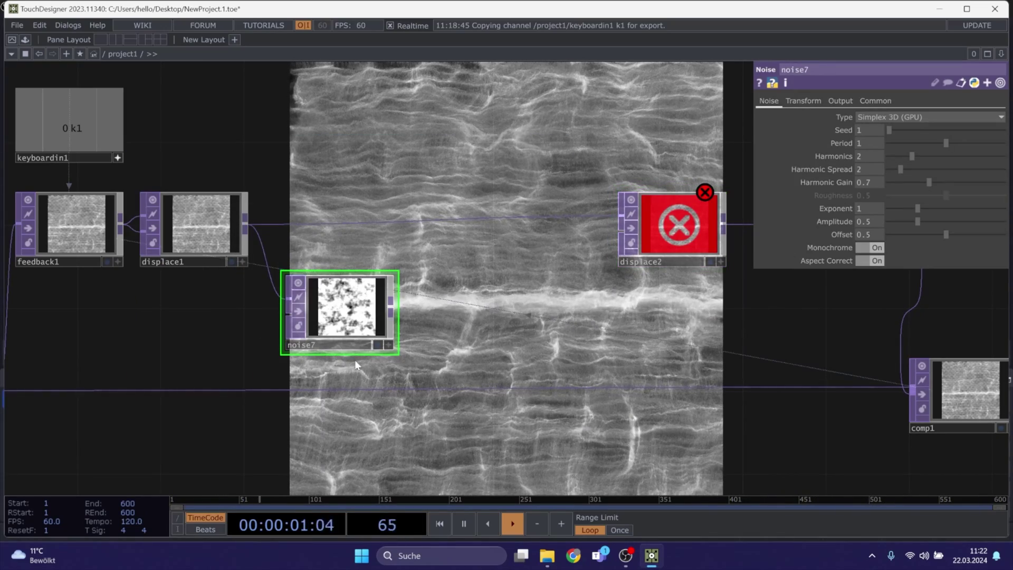
Set noise7's seed to 7, period to 2 and harmonics to 10, and turn off Monochrome
click(866, 130)
text(7)
key(Return)
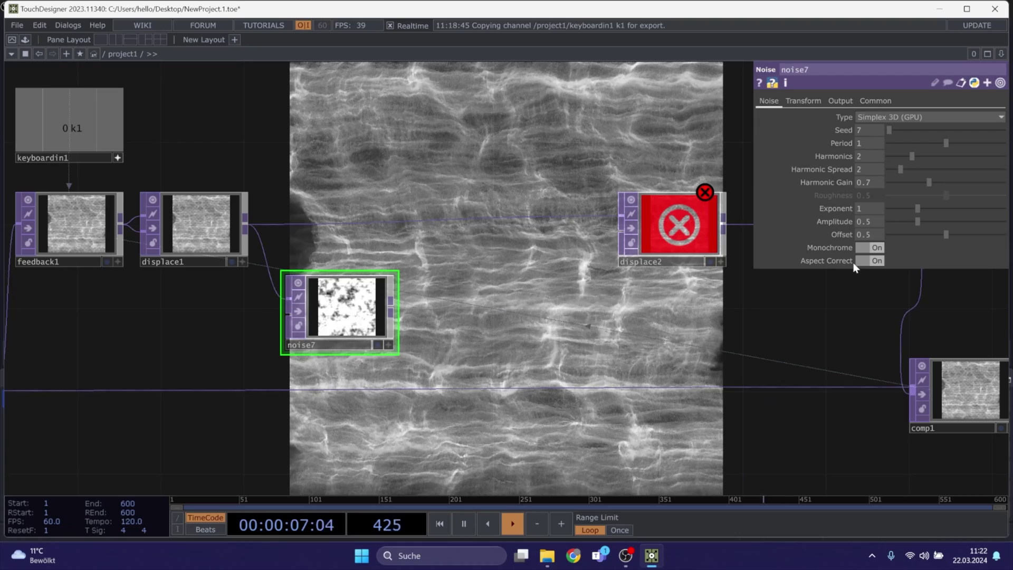
click(865, 247)
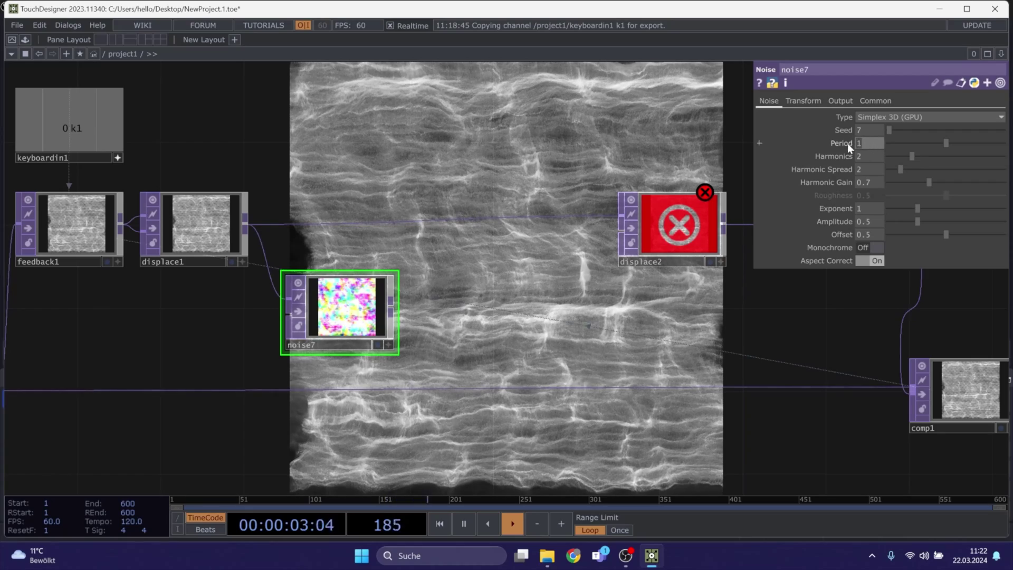
click(861, 156)
text(10)
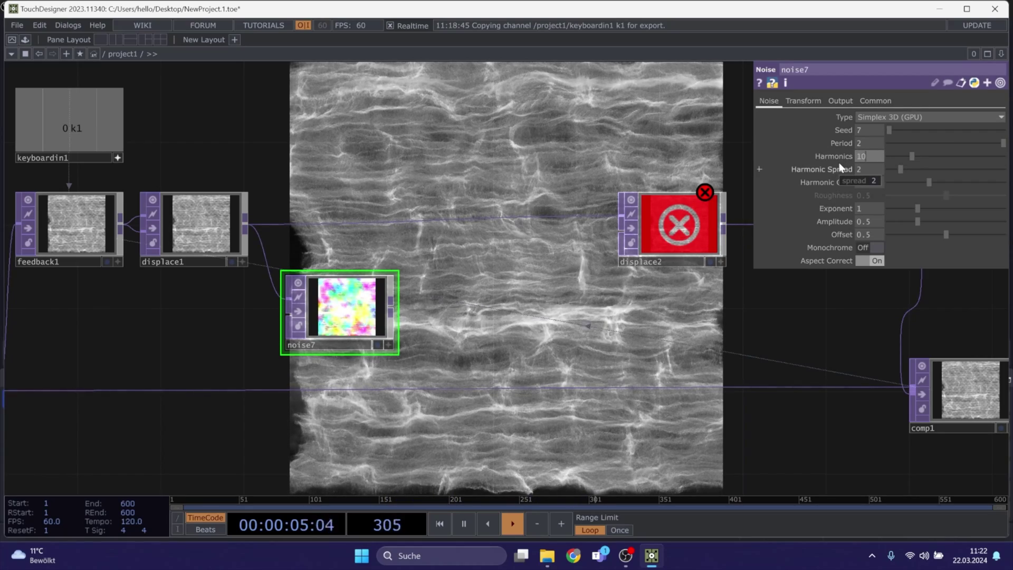
key(Return)
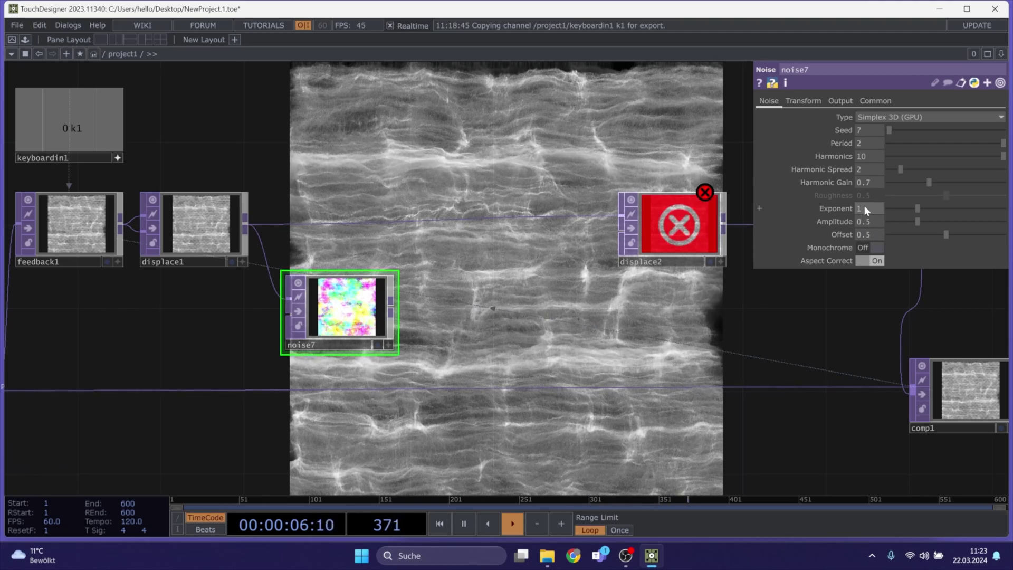
Set noise7's exponent to 0.6 and its amplitude to 0.05
text(0.6)
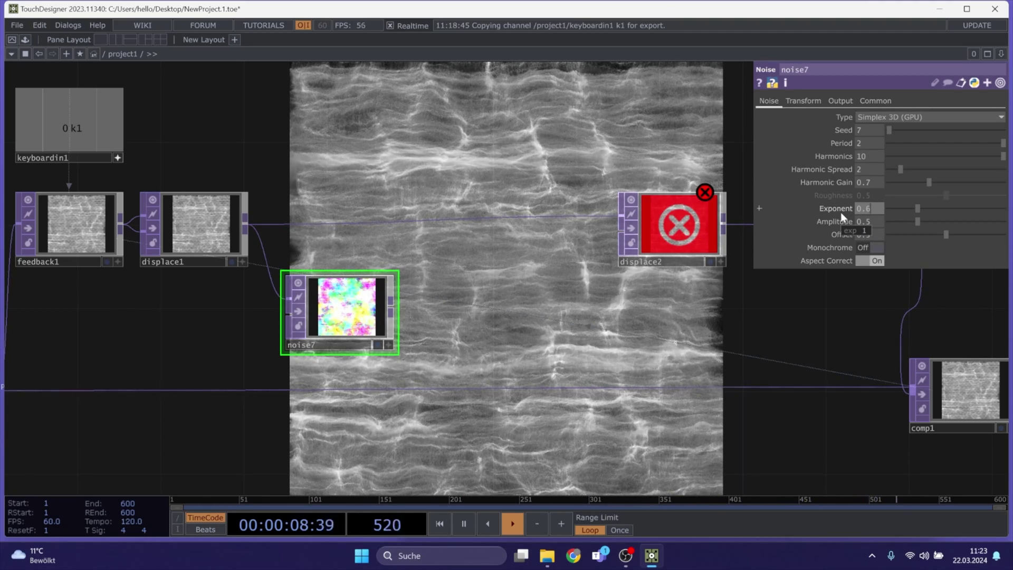
key(Return)
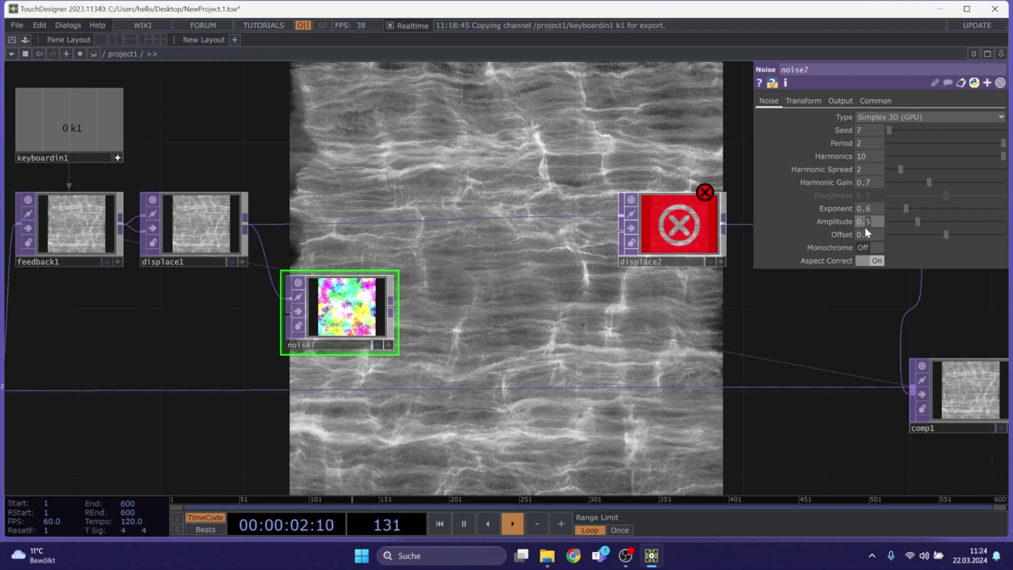
text(0.0)
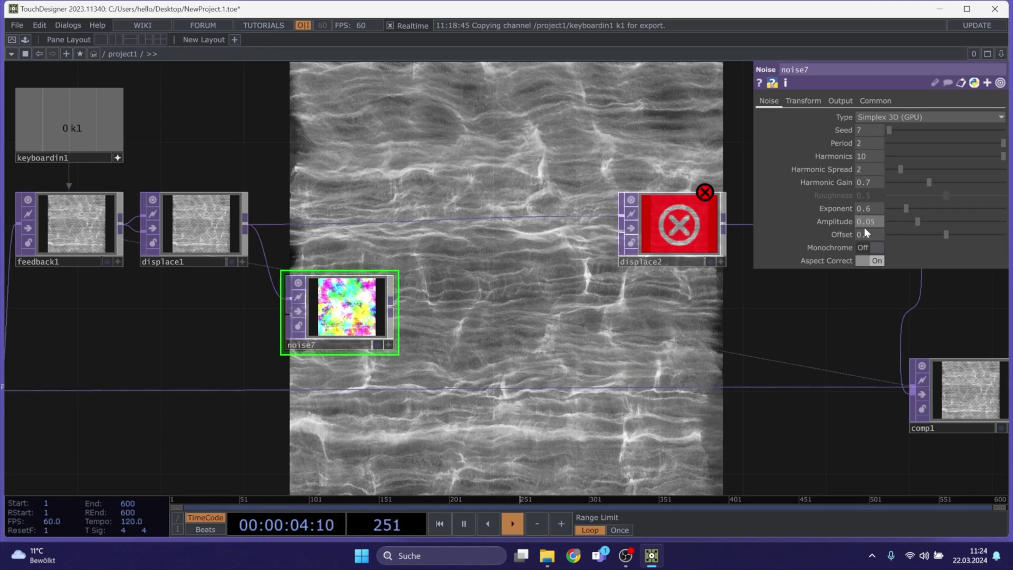
text(5)
key(Return)
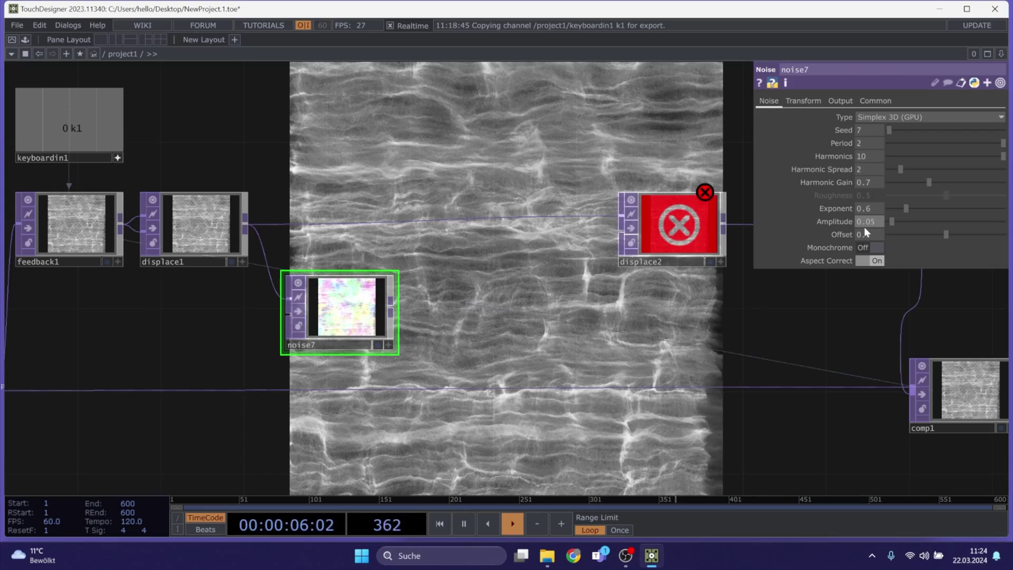
Set noise7's scale to 0.6 on all three axes and its Z translation to the expression absTime.seconds*0.1
click(813, 100)
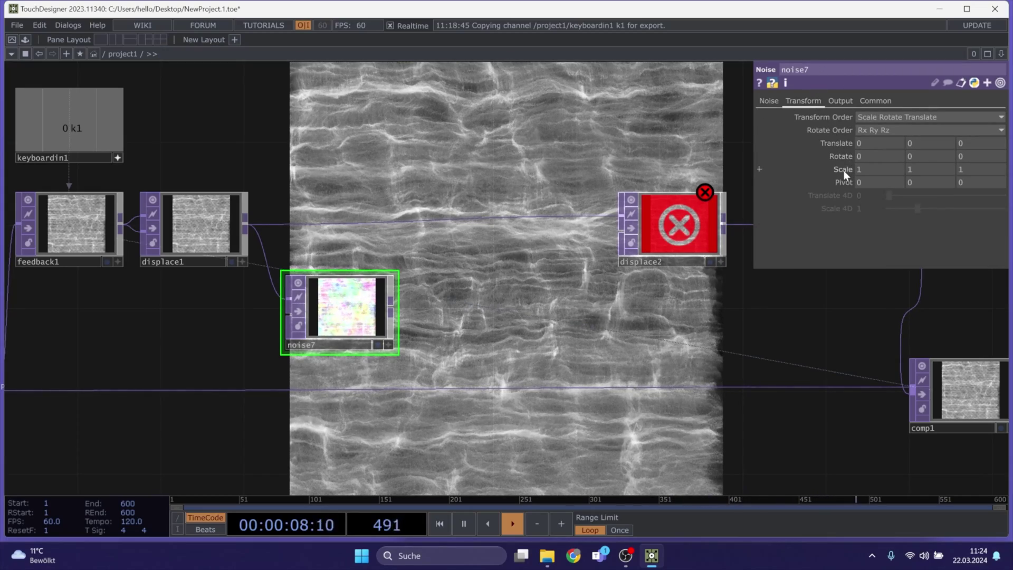
drag(844, 170, 840, 153)
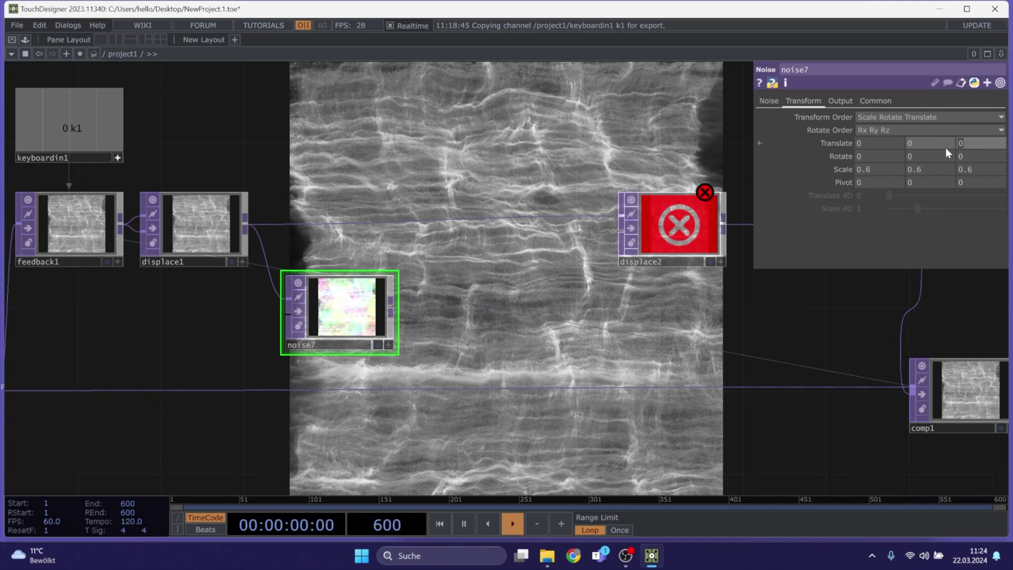
text(abs)
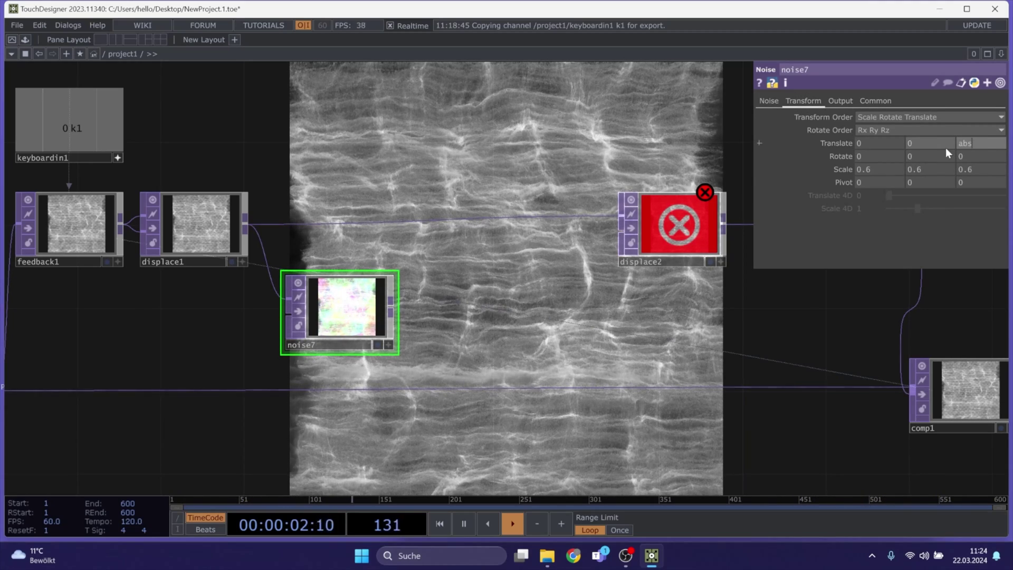
text(Time.seconds)
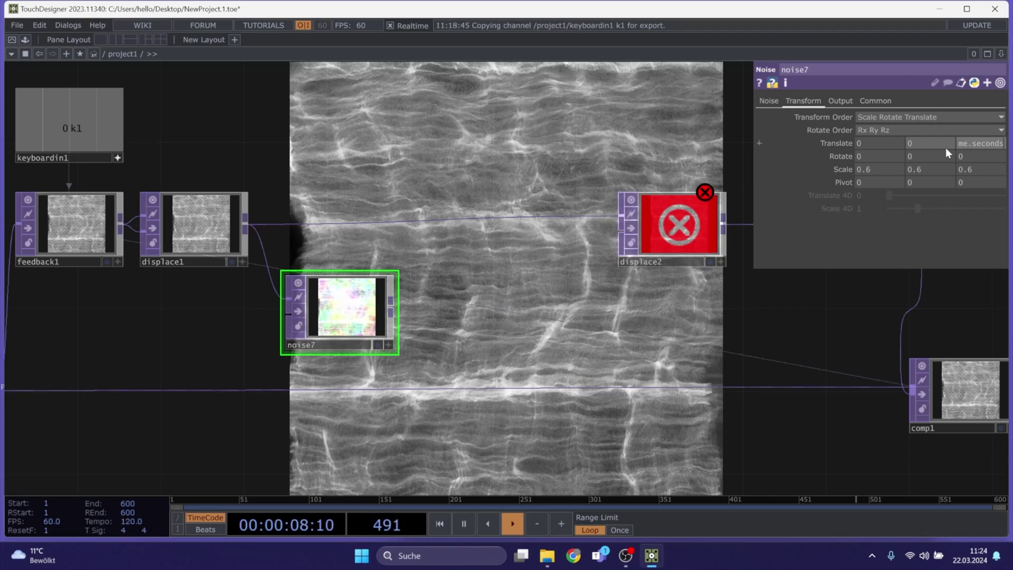
text(*0.1)
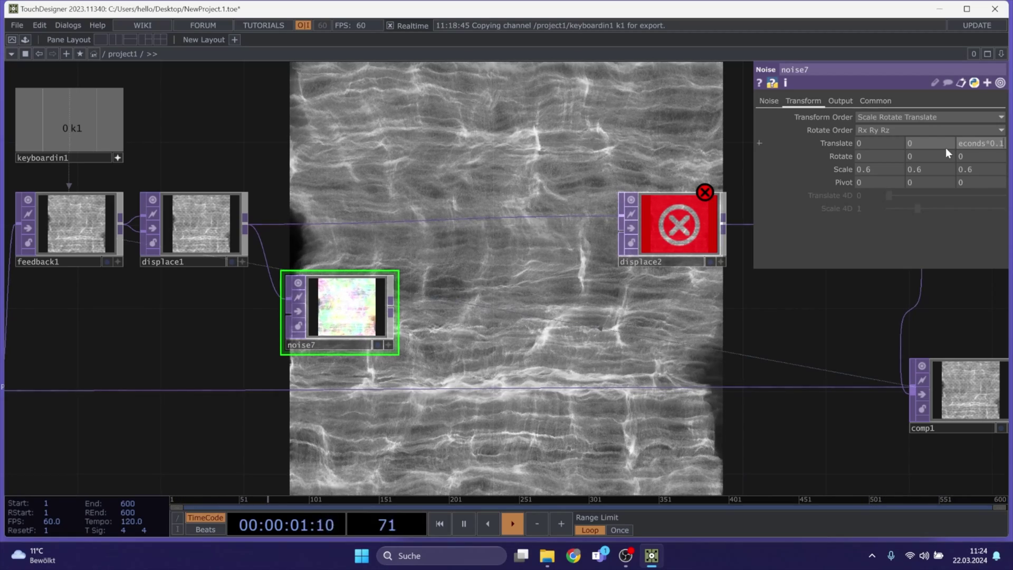
key(Return)
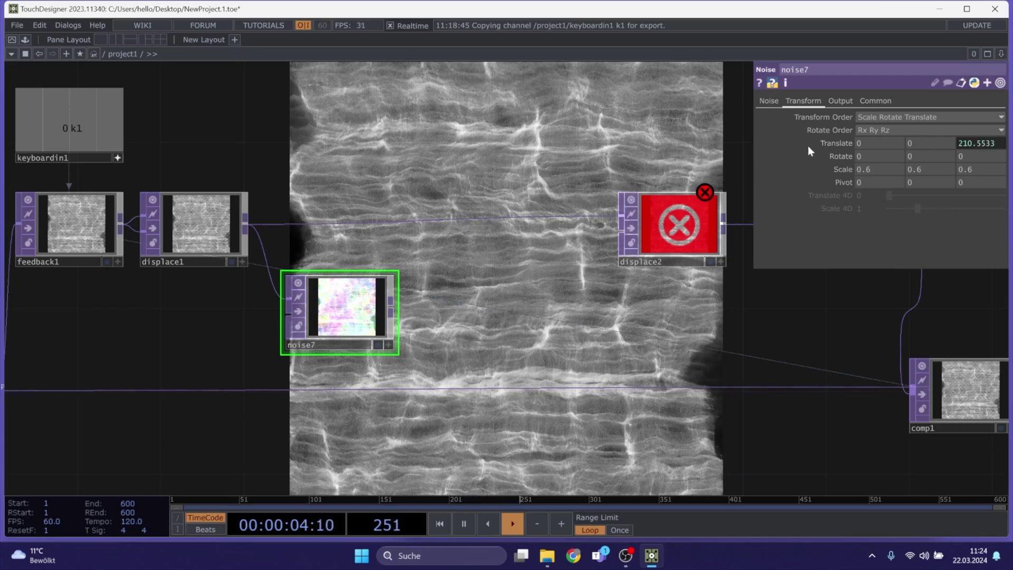
Check noise7's output settings and inspect its coloured noise image up close
click(834, 104)
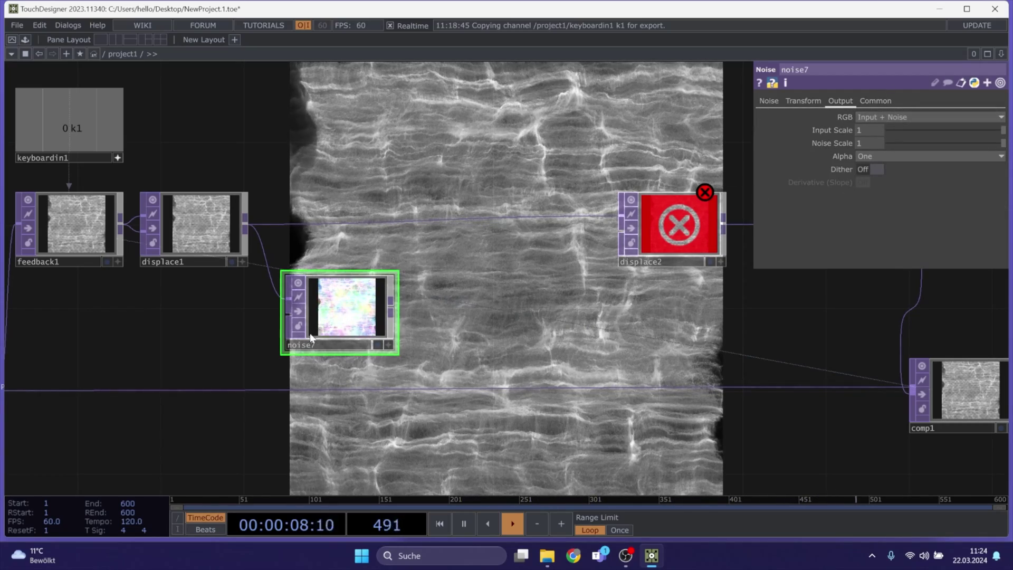
scroll(341, 313, up, 5)
scroll(401, 285, up, 4)
scroll(401, 285, down, 4)
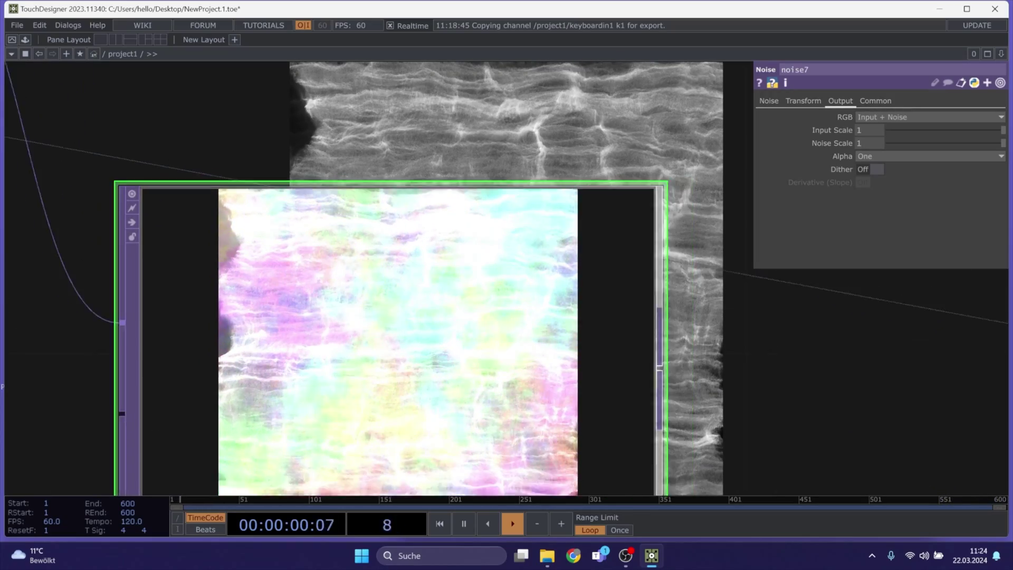
scroll(687, 362, down, 4)
scroll(706, 388, up, 2)
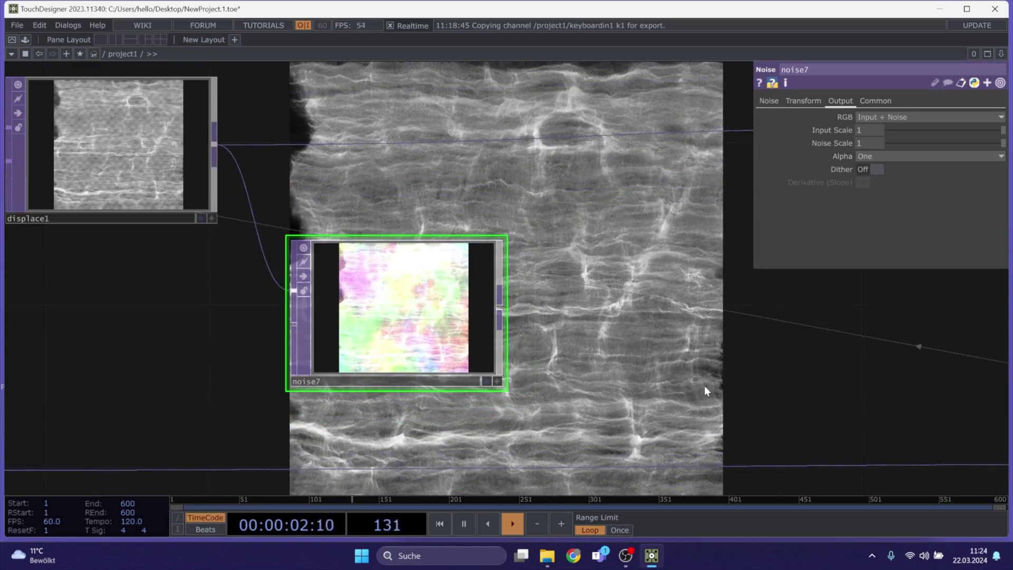
scroll(679, 381, down, 1)
scroll(679, 382, down, 1)
Add a Slope TOP wired from noise7's output and place it next to noise7
drag(653, 387, 462, 391)
drag(361, 333, 412, 329)
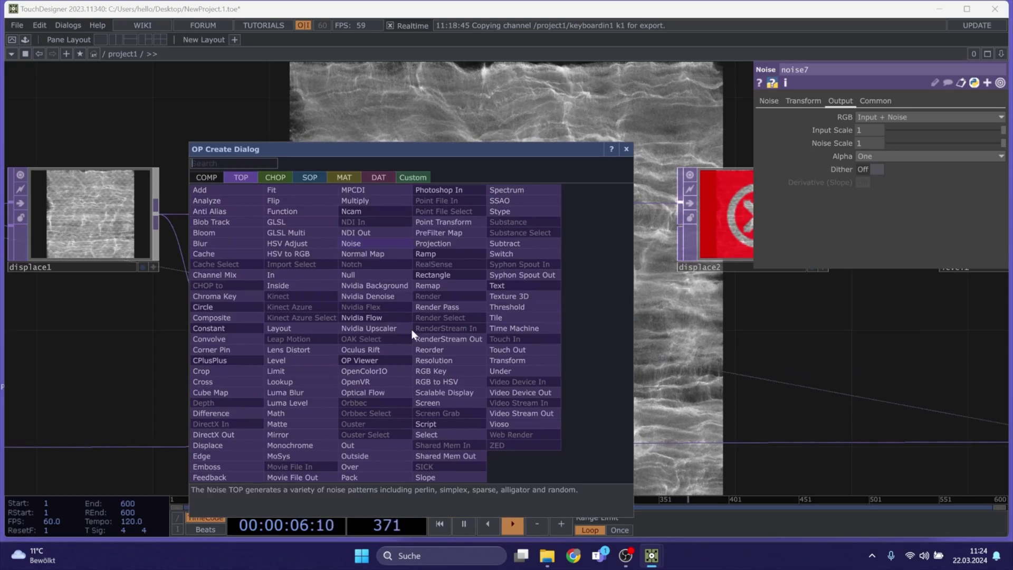
click(430, 477)
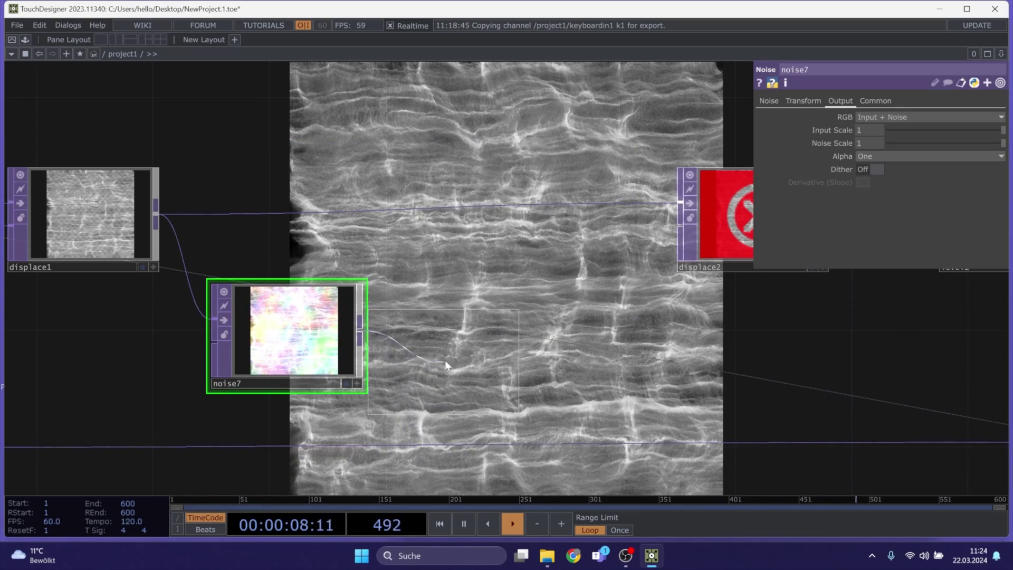
click(458, 338)
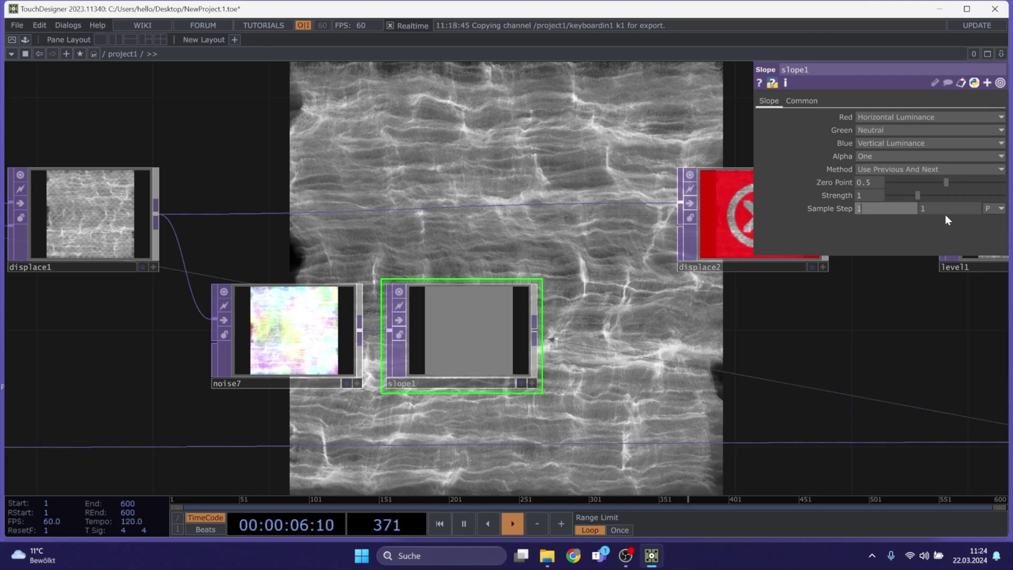
Set the vertical sample step of slope1 to 0.5
drag(963, 211, 879, 209)
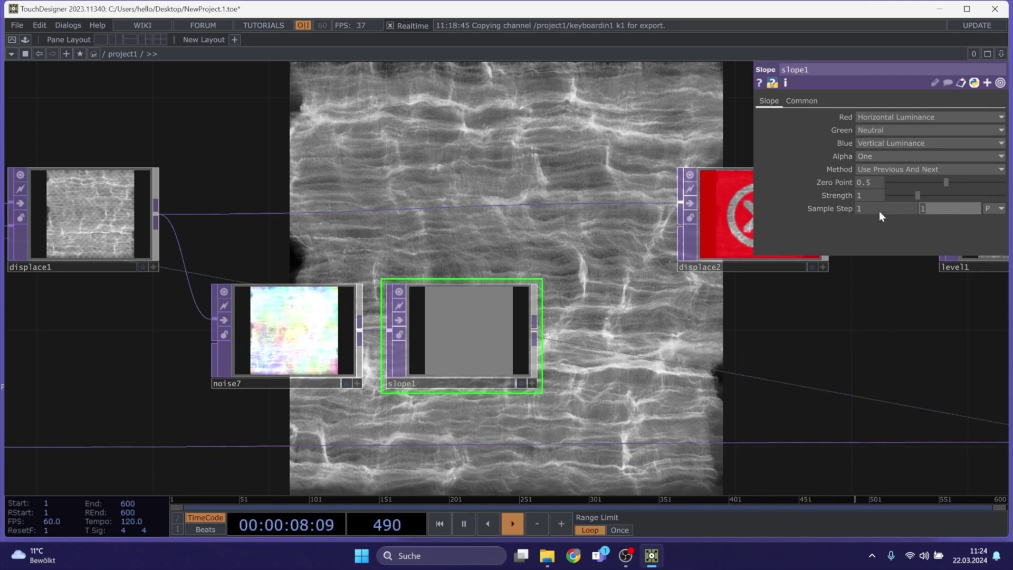
text(0.5)
key(Return)
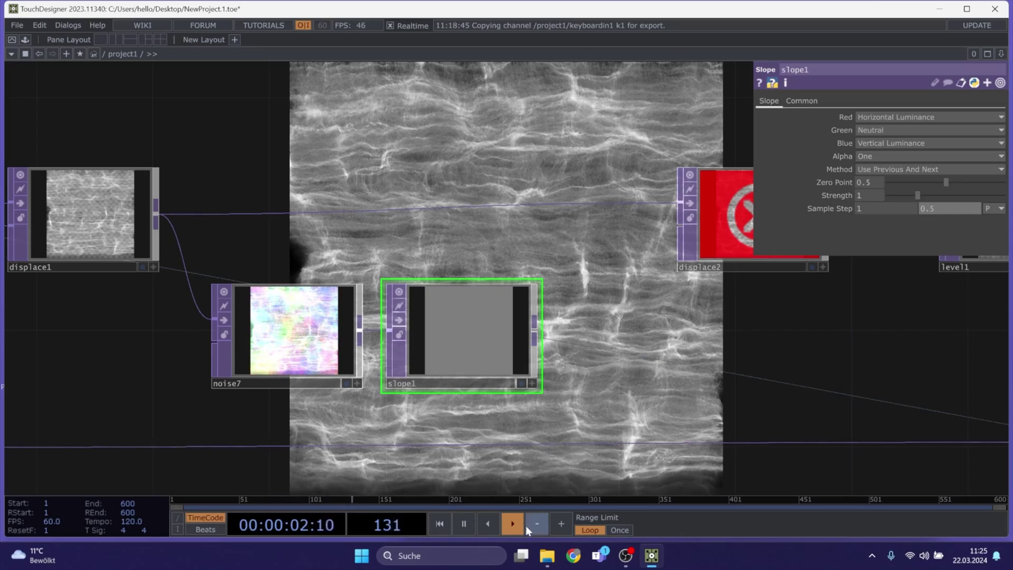
Move displace2 closer to level1 and place a Blur TOP wired from slope1's output in the freed space
drag(599, 376, 366, 378)
drag(481, 270, 568, 270)
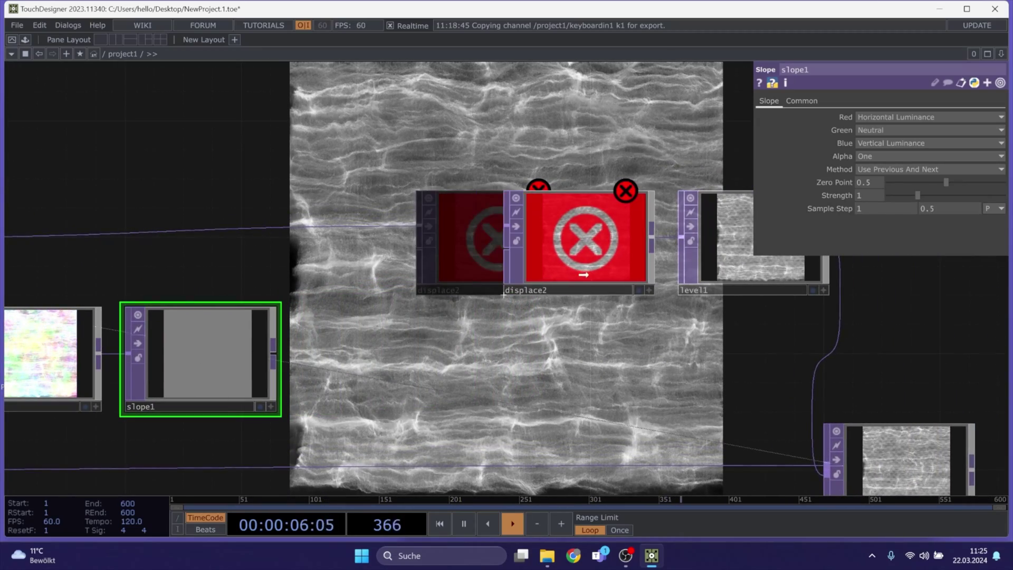
drag(274, 353, 315, 358)
click(315, 356)
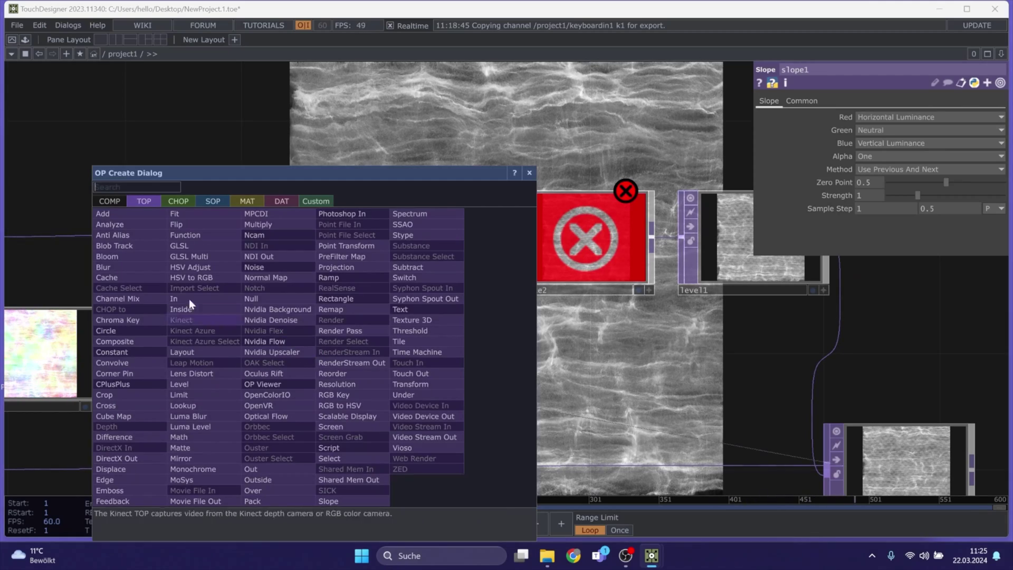
click(106, 265)
click(372, 364)
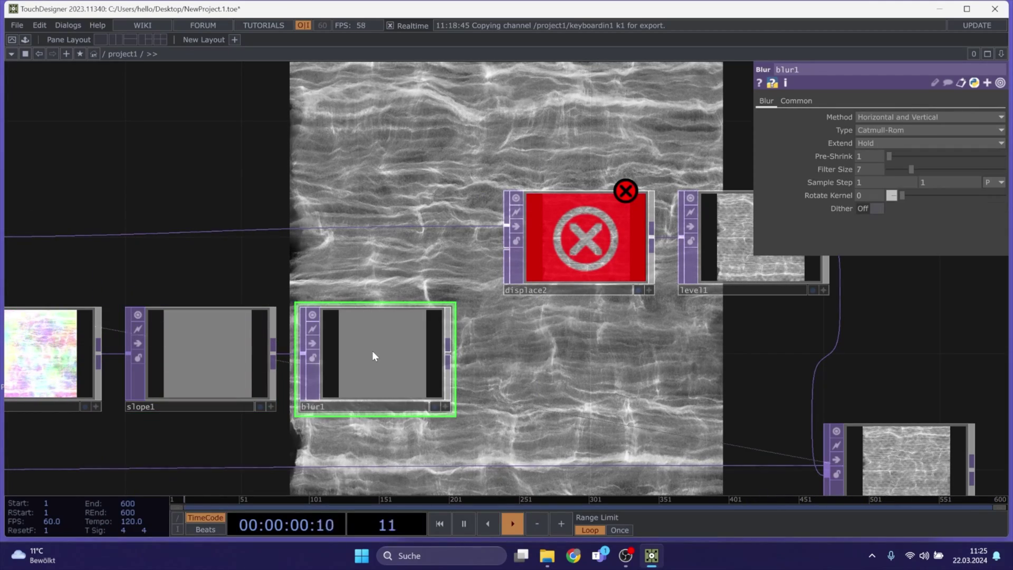
Set blur1's filter size to 32 and wire its output into displace2's second input
drag(909, 169, 1005, 169)
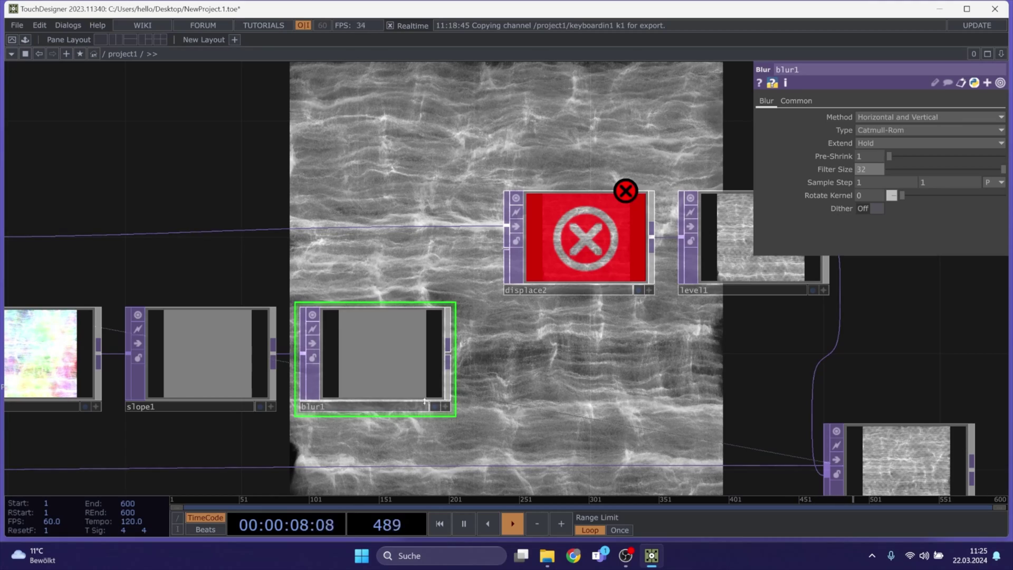
drag(450, 345, 505, 266)
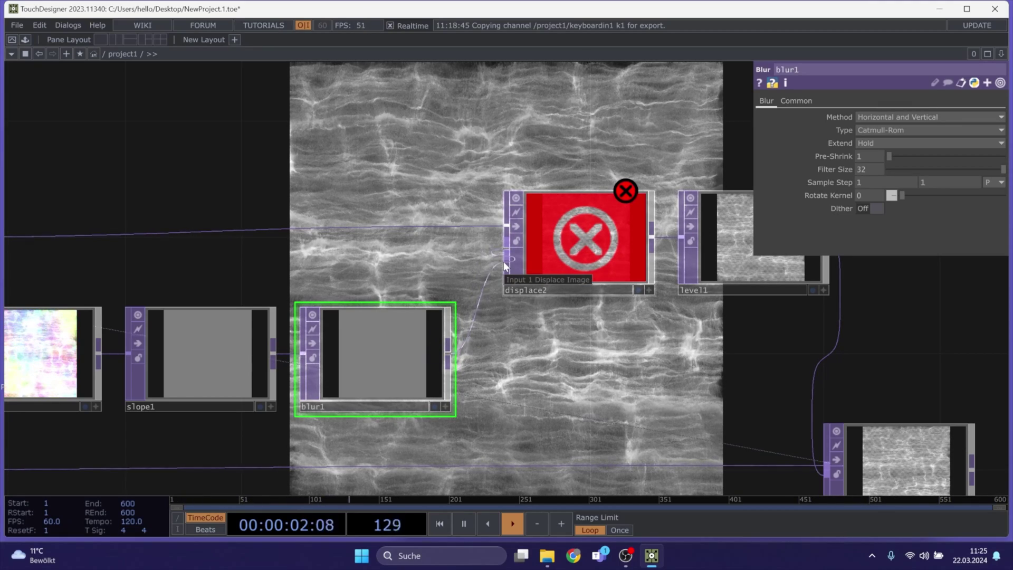
drag(503, 261, 504, 261)
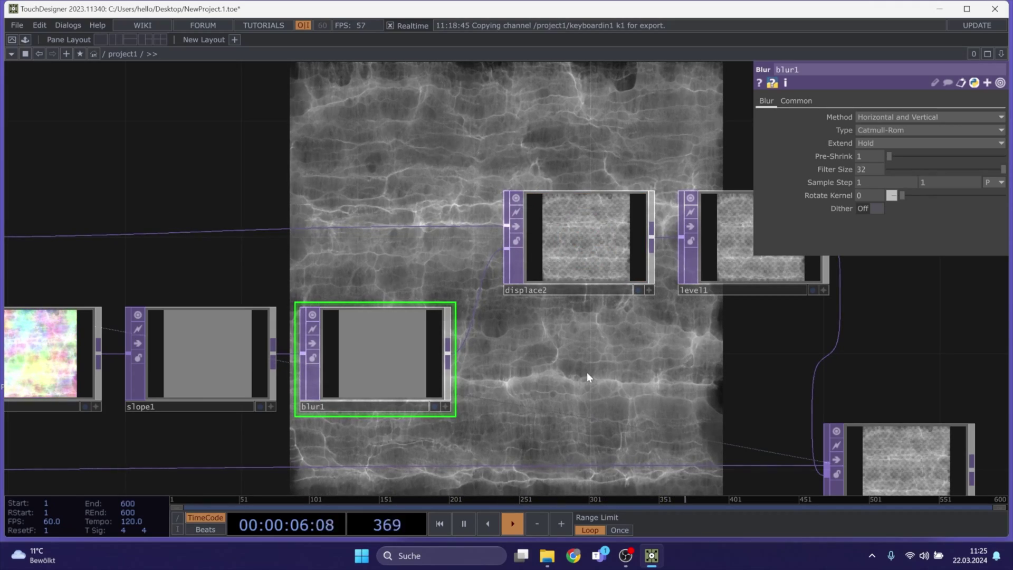
Move comp1 and level1 towards rgbkey1, leaving a wide gap after displace2
drag(552, 356, 444, 315)
scroll(442, 313, down, 5)
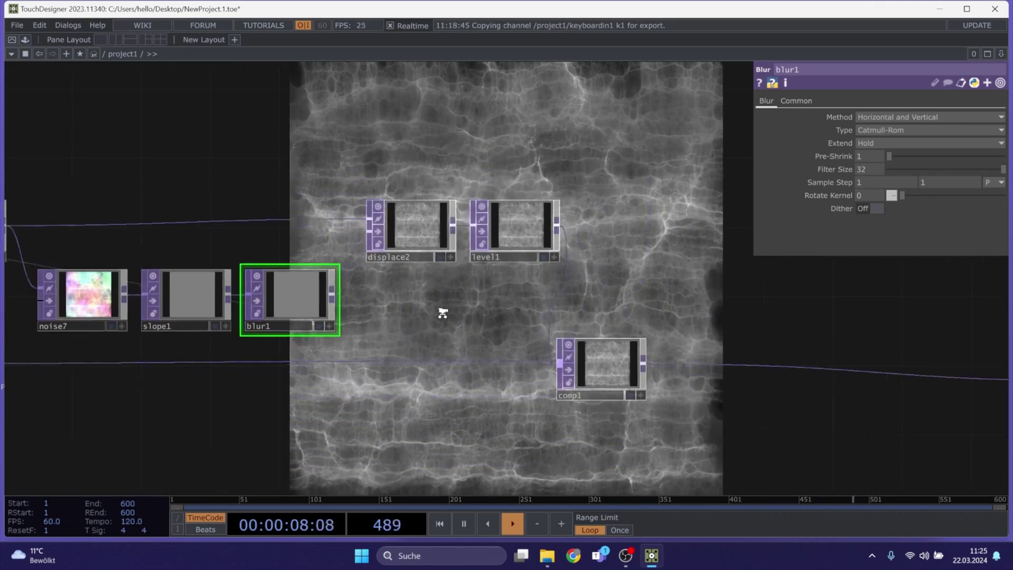
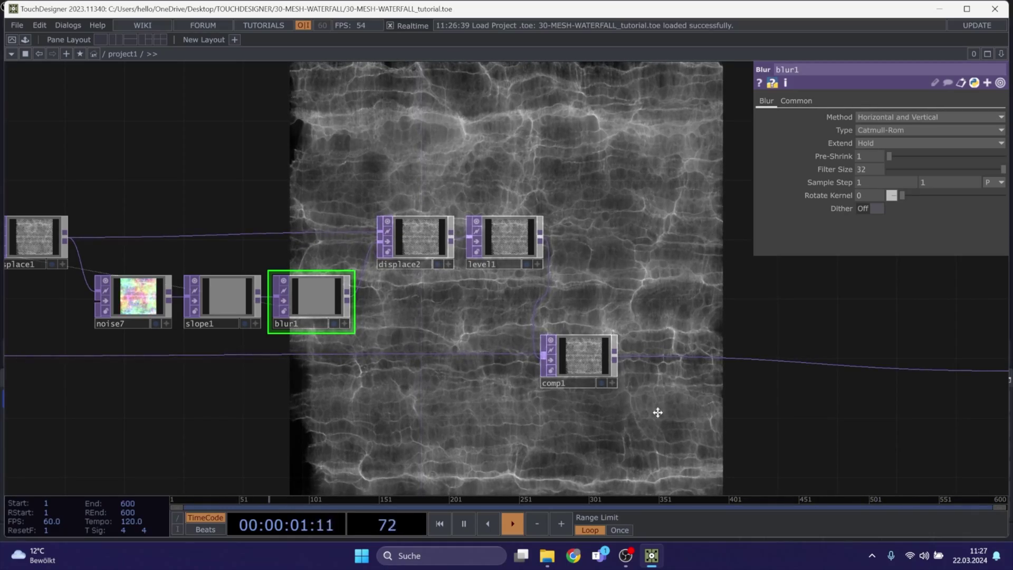
drag(656, 412, 473, 423)
scroll(480, 413, down, 2)
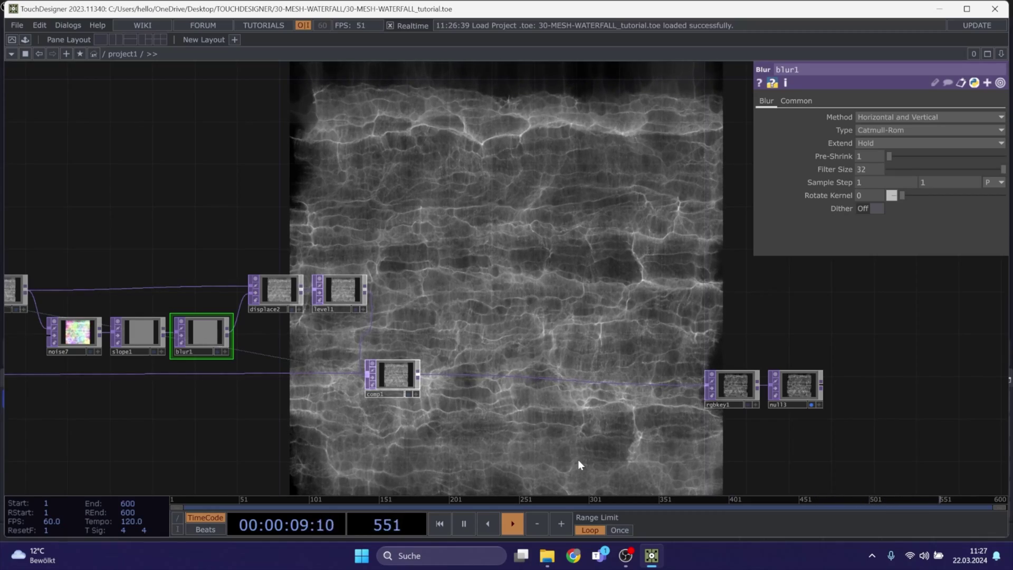
drag(494, 300, 421, 310)
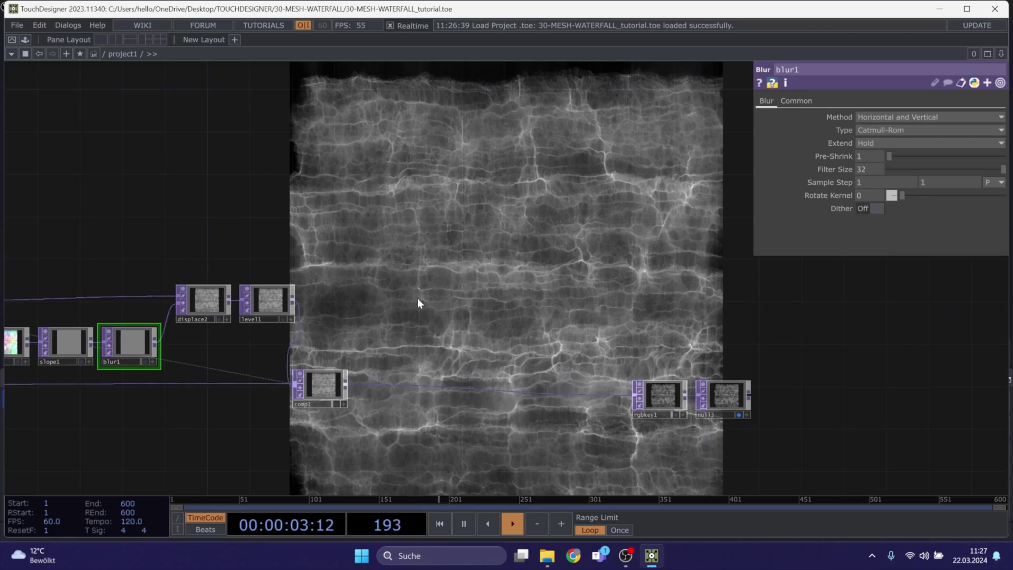
drag(346, 385, 505, 395)
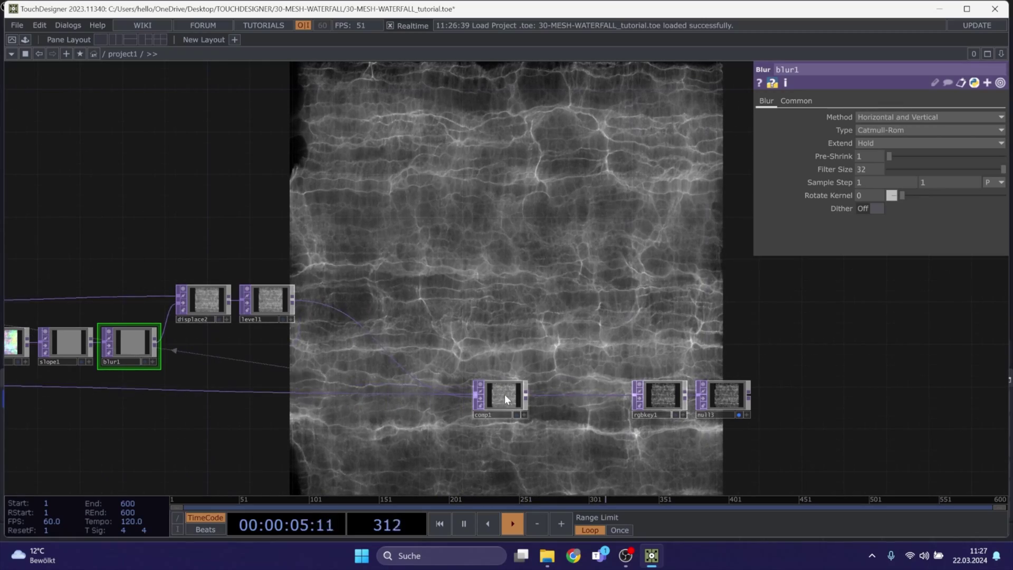
drag(283, 308, 464, 309)
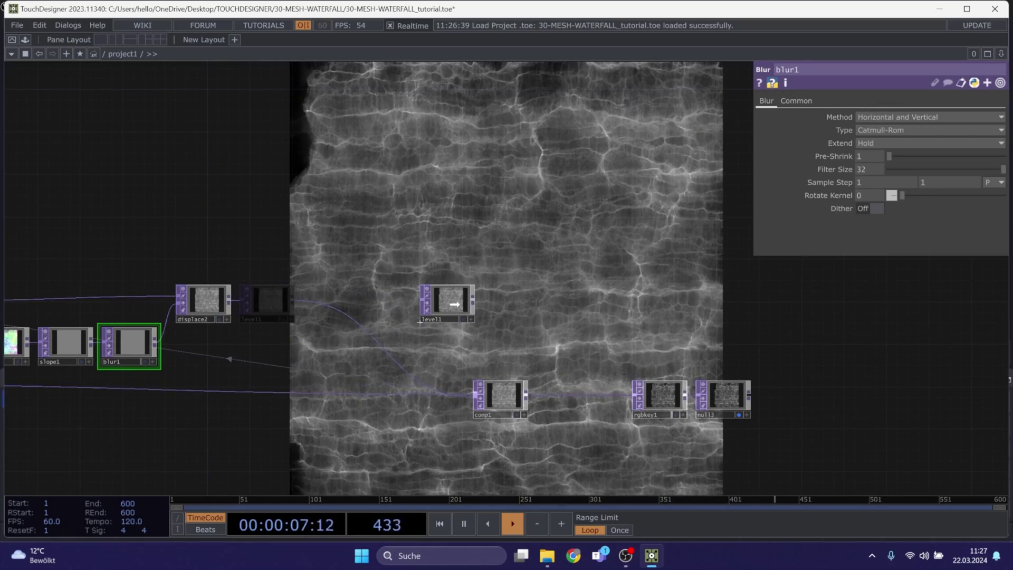
drag(500, 394, 524, 397)
drag(449, 309, 470, 309)
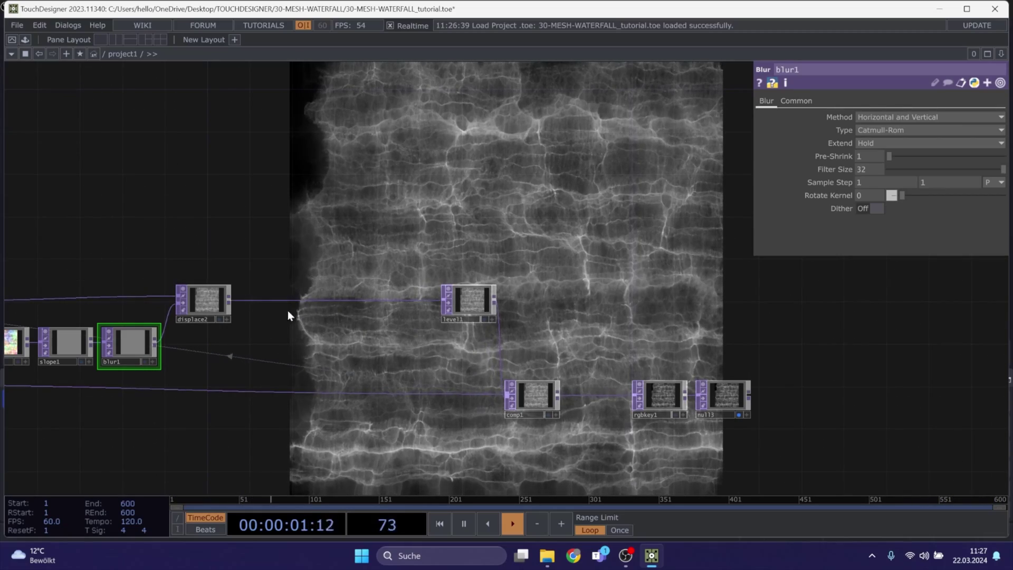
Insert a Displace TOP into the wire between displace2 and level1, then shift displace2 and the new node upwards
scroll(283, 312, up, 5)
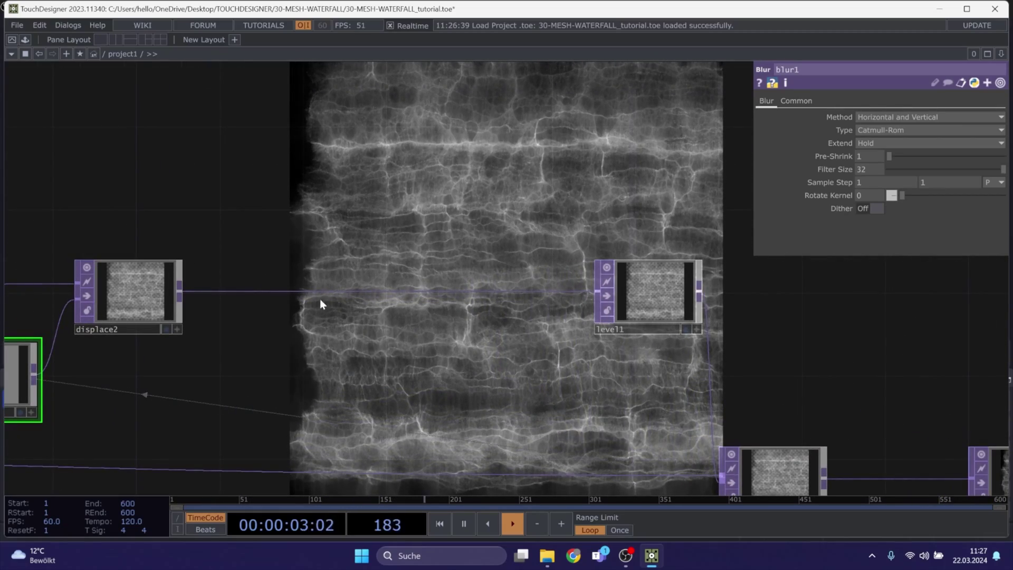
right_click(355, 294)
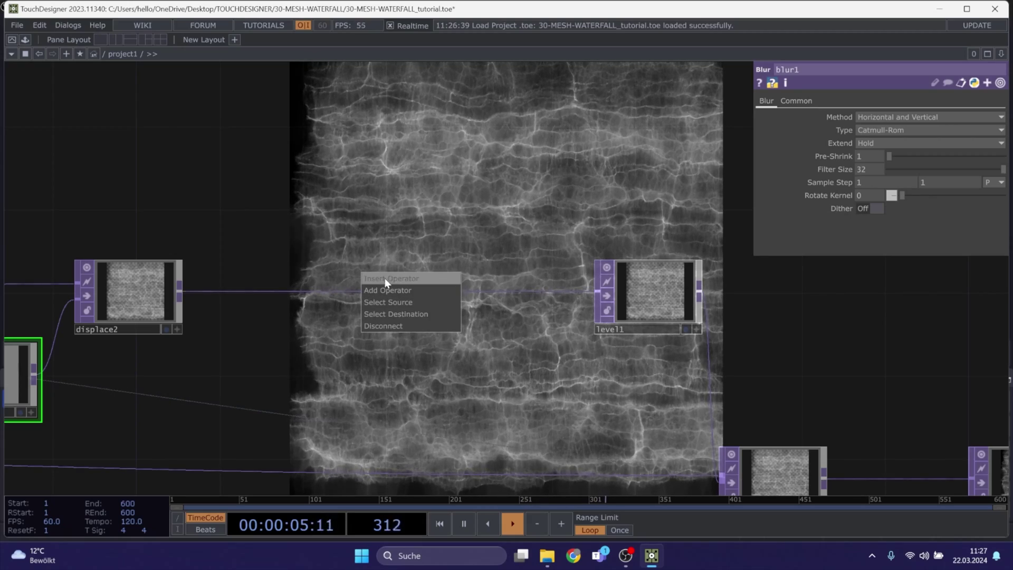
click(385, 280)
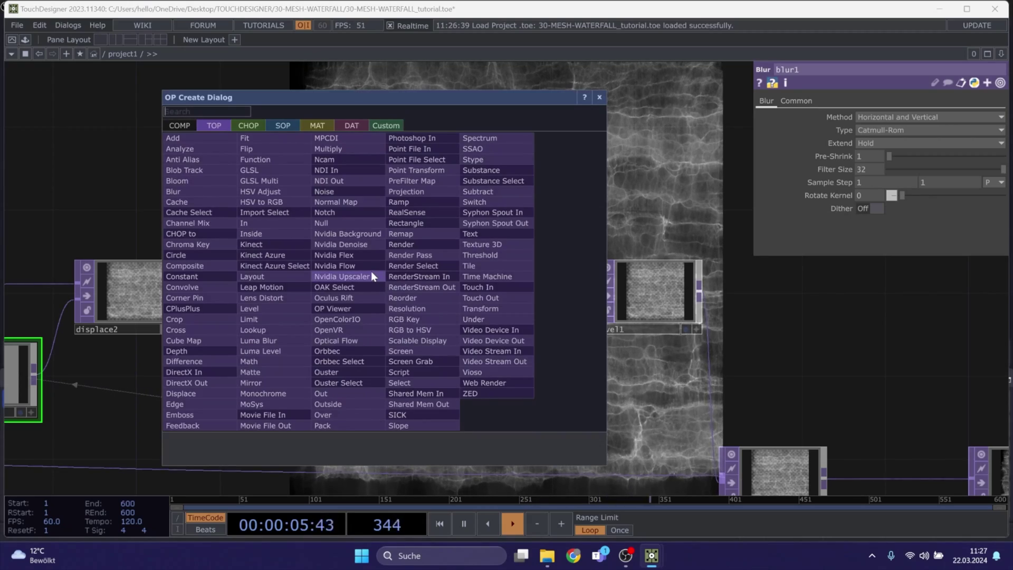
click(212, 394)
click(456, 295)
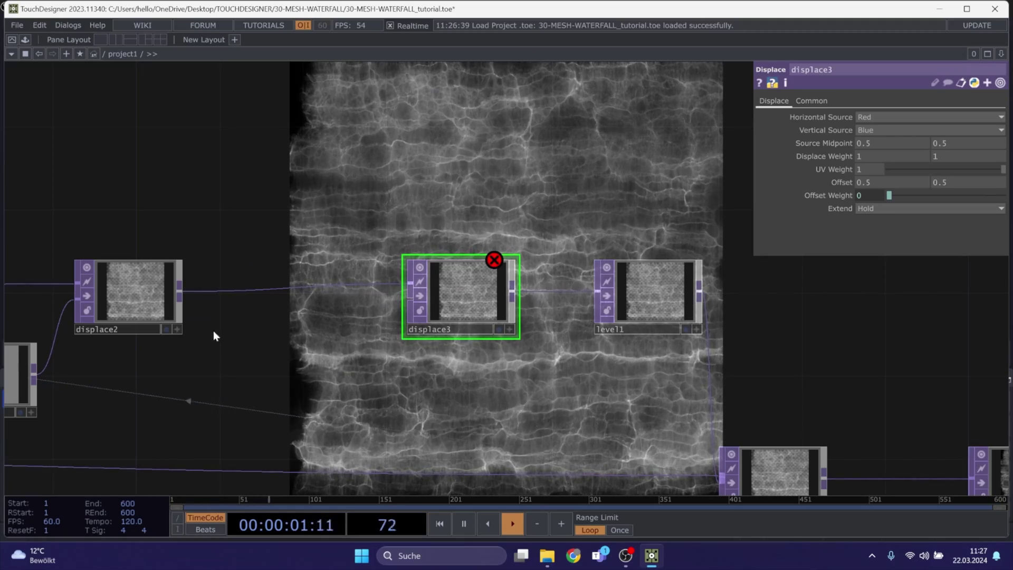
drag(149, 296, 150, 235)
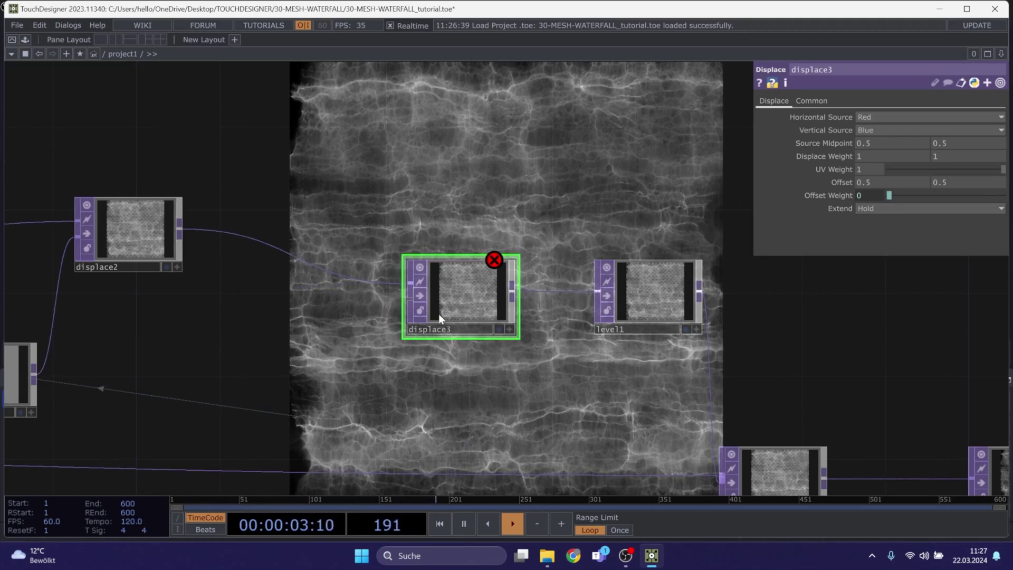
drag(467, 312, 489, 209)
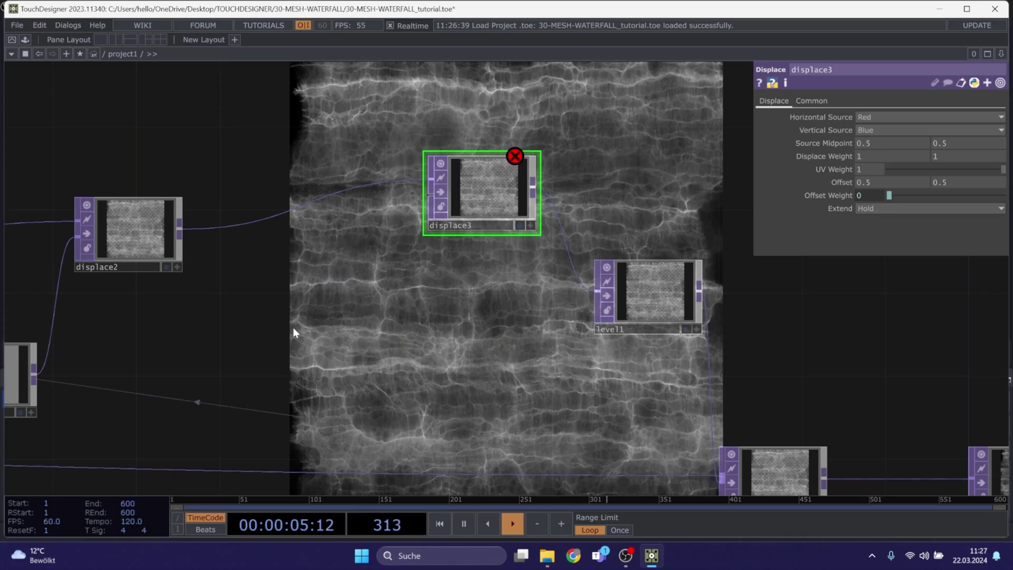
Add a Noise TOP between displace2 and displace3 and set its seed to 8
key(Tab)
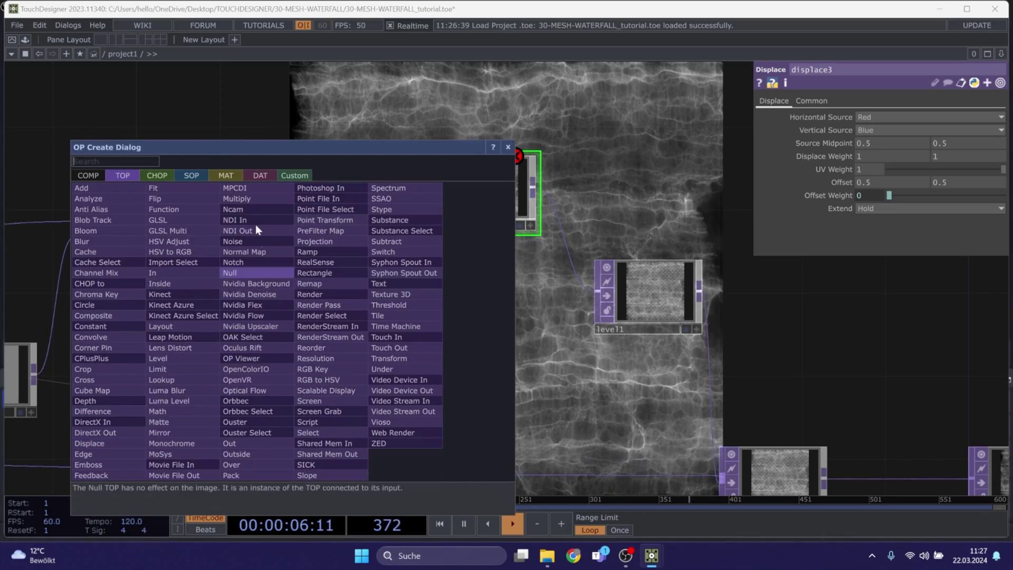
click(258, 261)
click(284, 309)
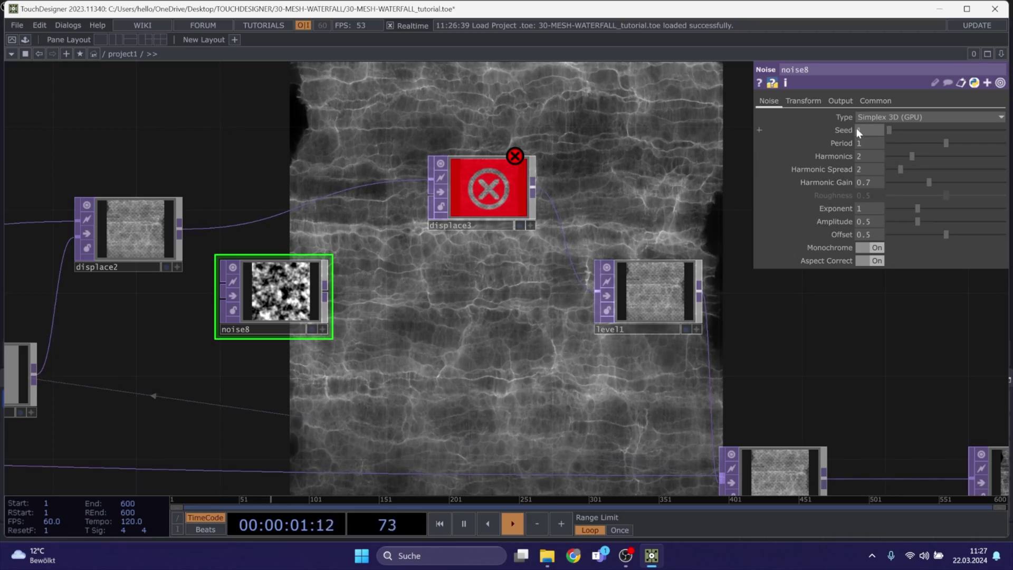
text(8)
key(Return)
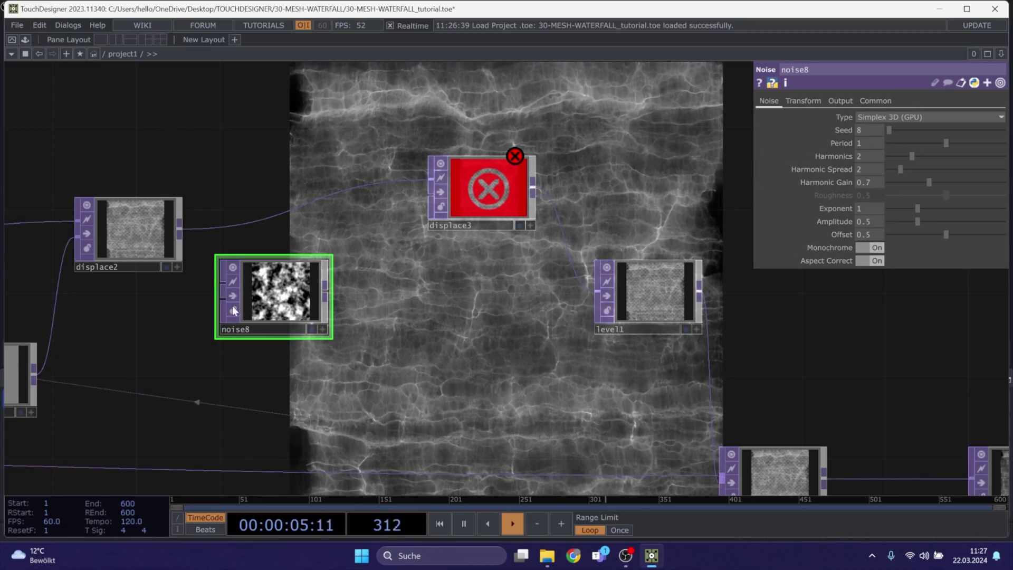
Wire displace2's output into noise8's first input and set noise8's RGB output to Noise
click(182, 227)
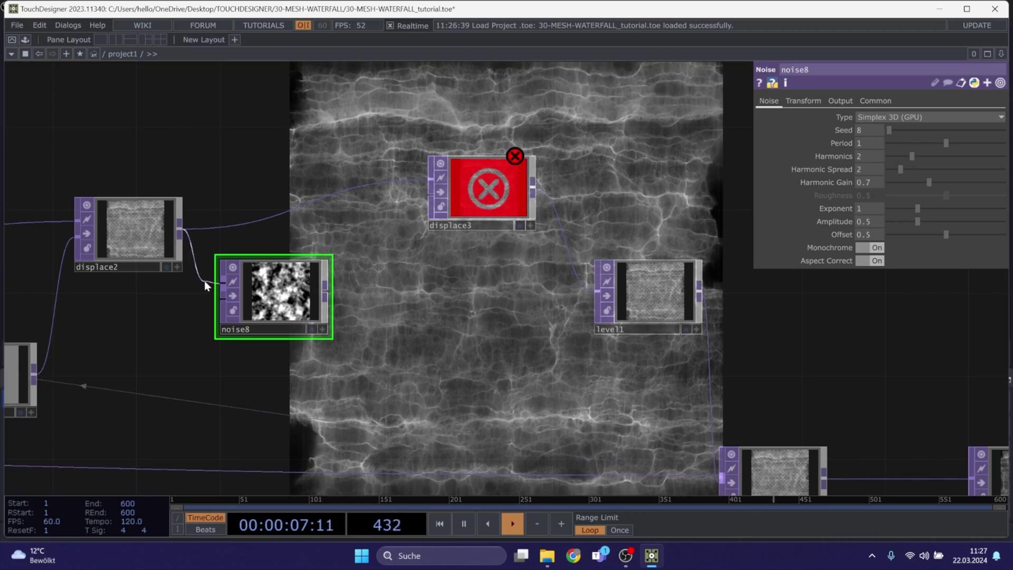
click(222, 284)
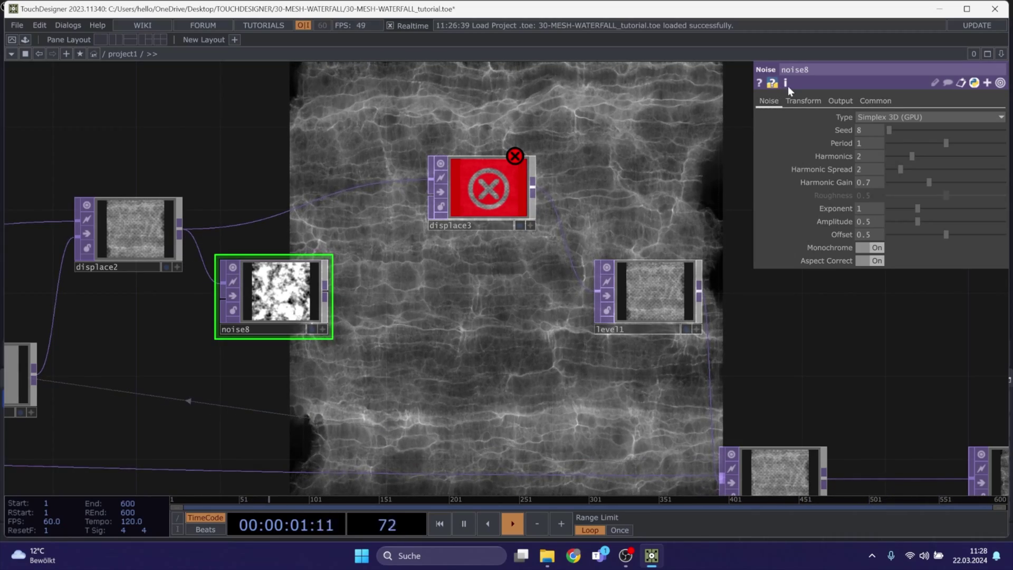
click(841, 101)
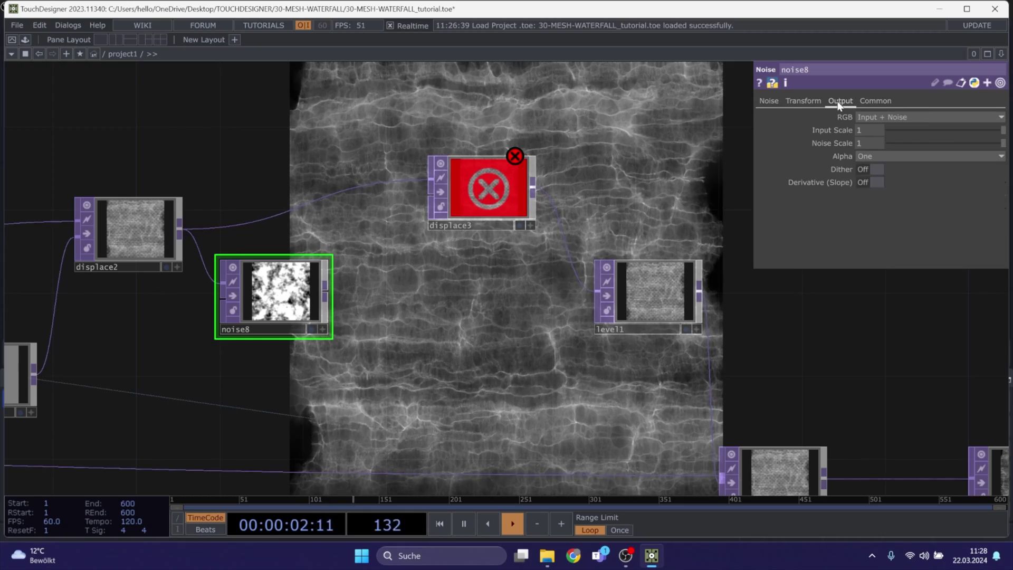
click(877, 117)
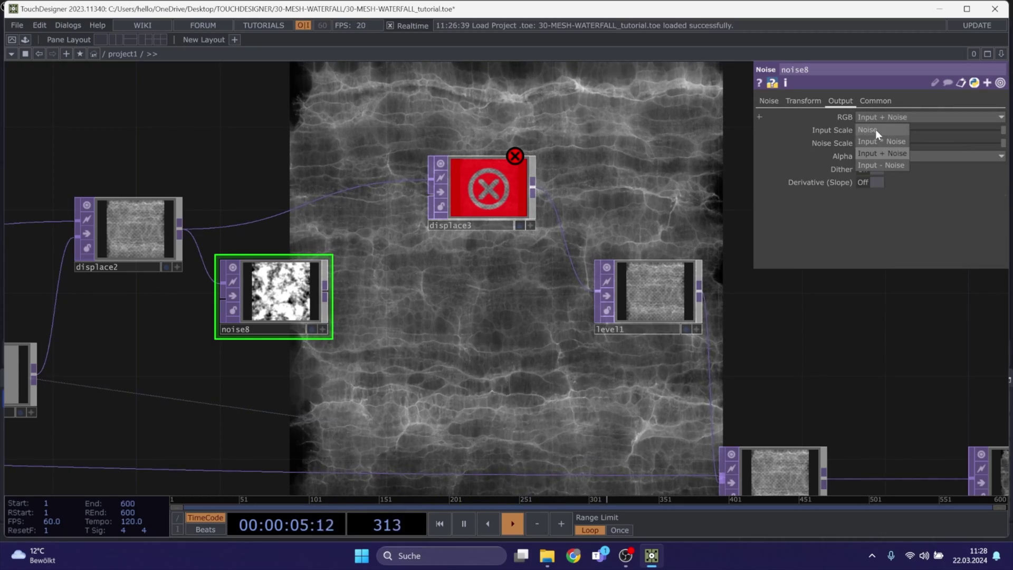
click(876, 130)
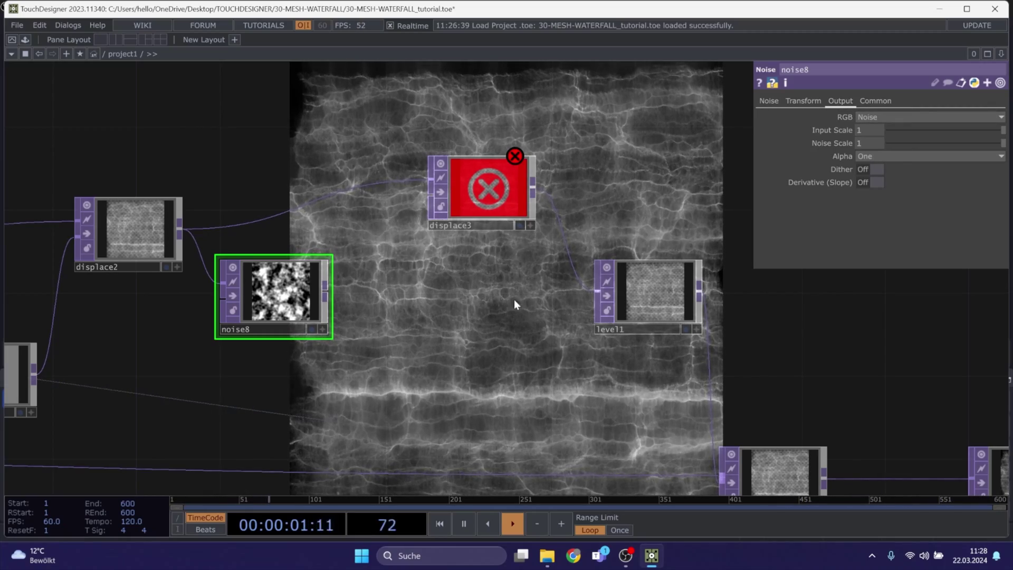
Rearrange the nodes with noise8 above the displace2 wire and displace3 level with displace2, next to the shifted level1
drag(404, 321, 442, 431)
drag(291, 400, 312, 210)
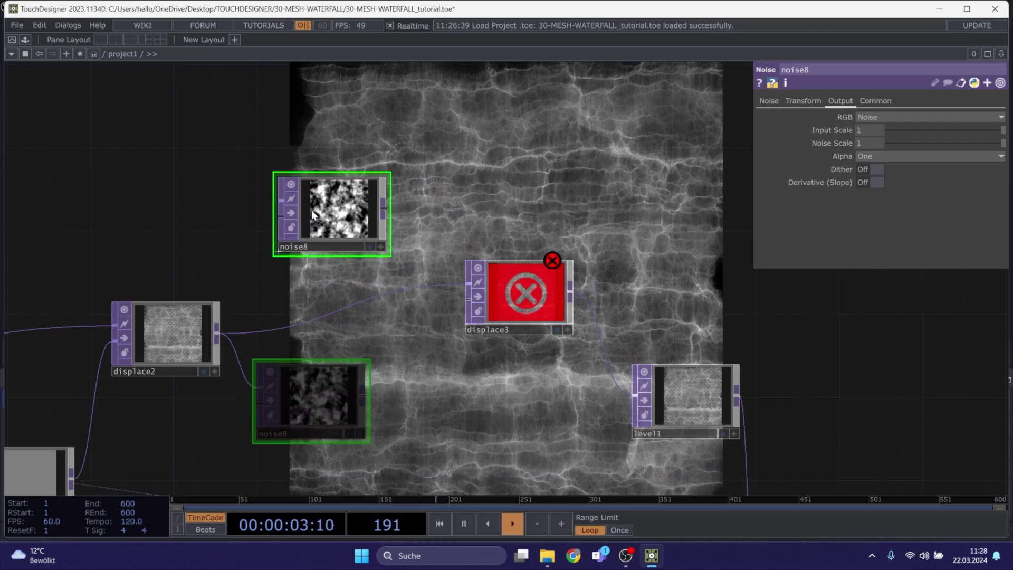
drag(692, 396, 775, 376)
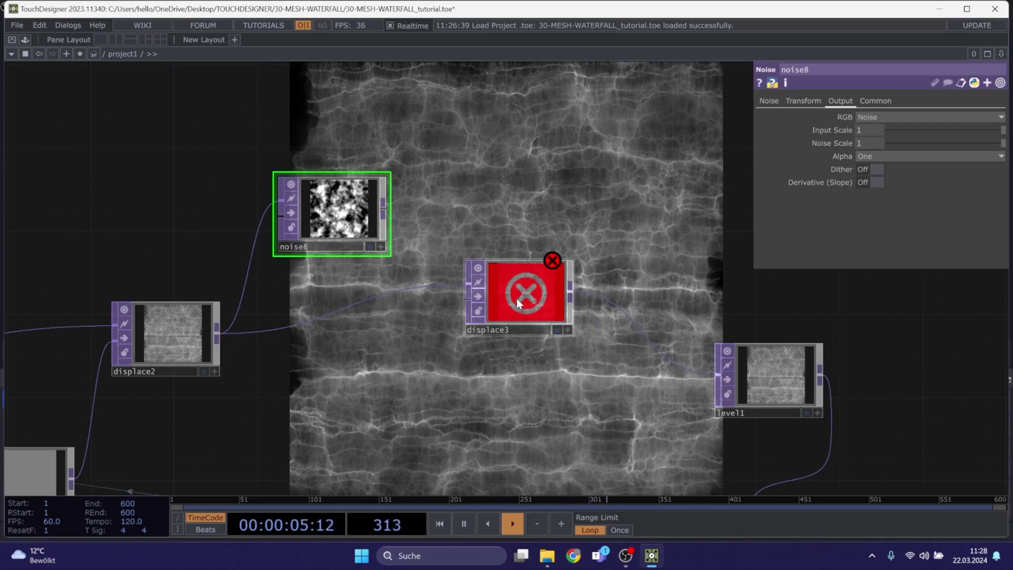
drag(518, 293, 621, 335)
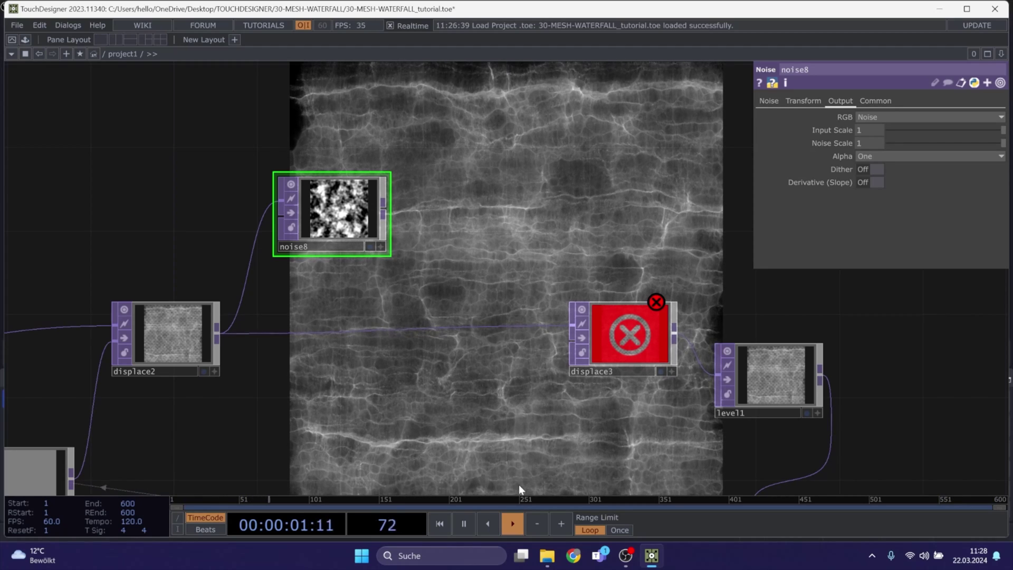
Pause the timeline and turn off Monochrome for noise8 to get coloured noise
click(467, 523)
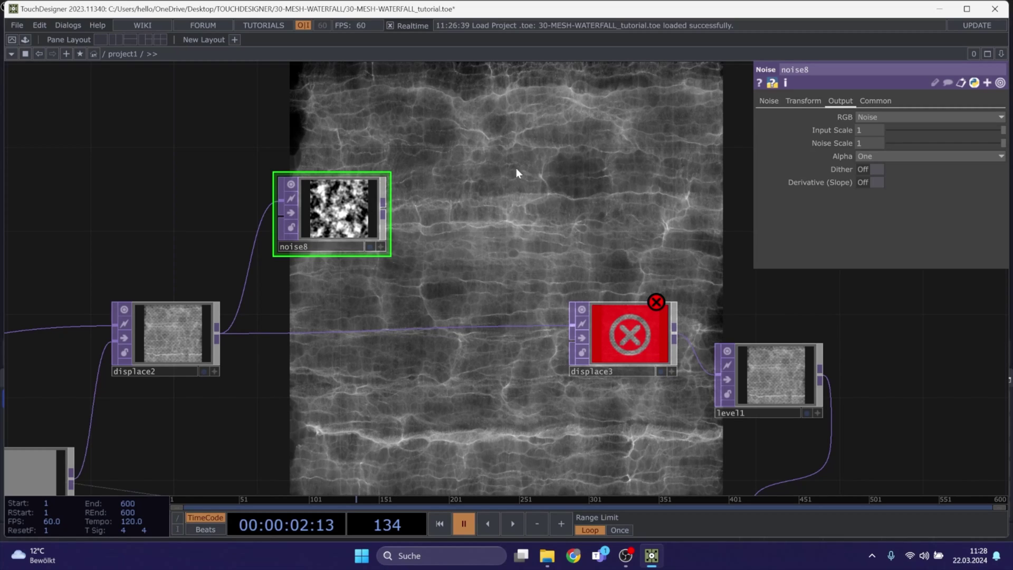
click(766, 101)
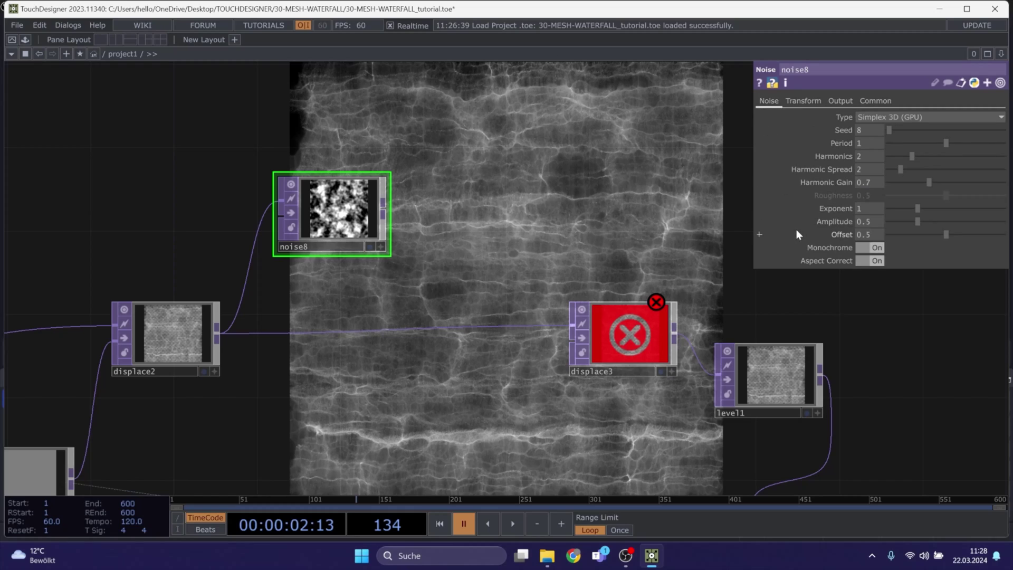
click(865, 248)
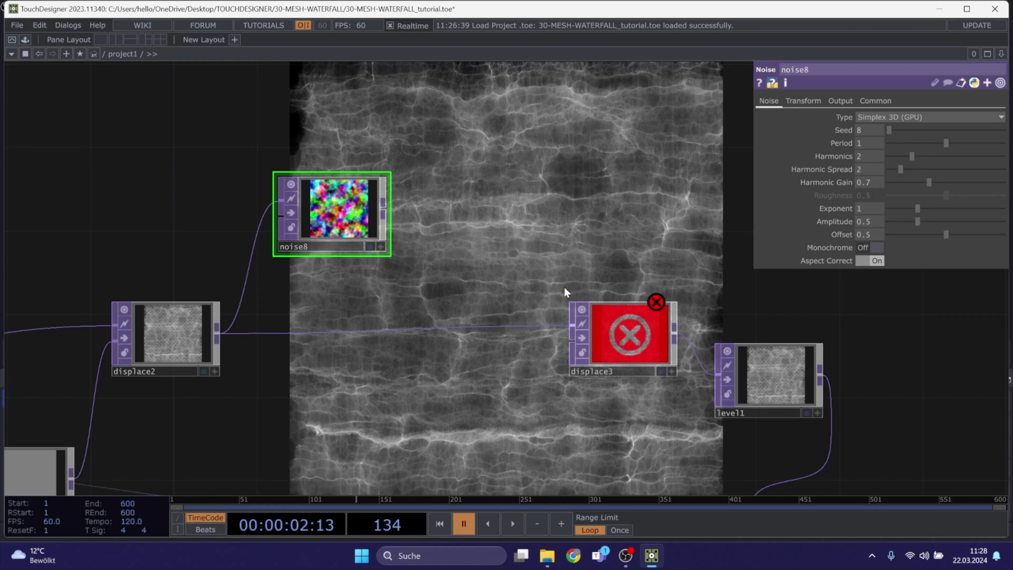
scroll(327, 198, up, 4)
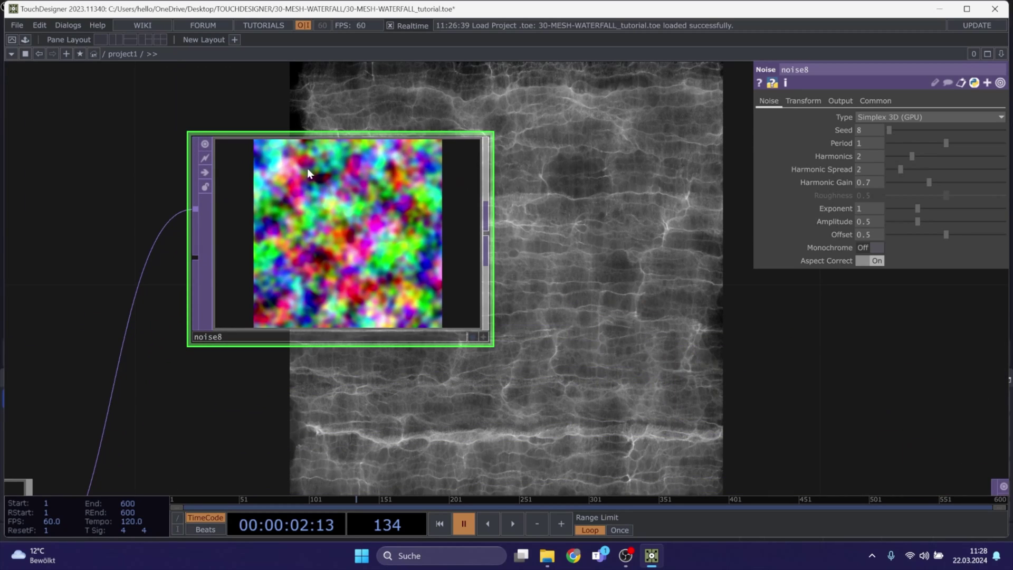
scroll(306, 221, up, 2)
scroll(307, 220, down, 5)
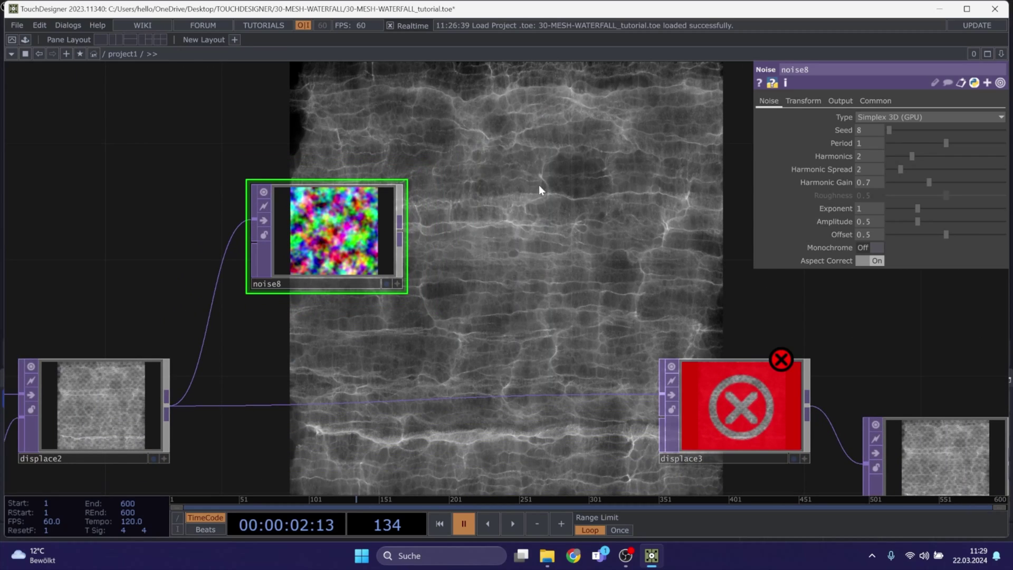
Set noise8's vertical scale to 0.1 in its transform so the pattern stretches into vertical streaks
click(807, 100)
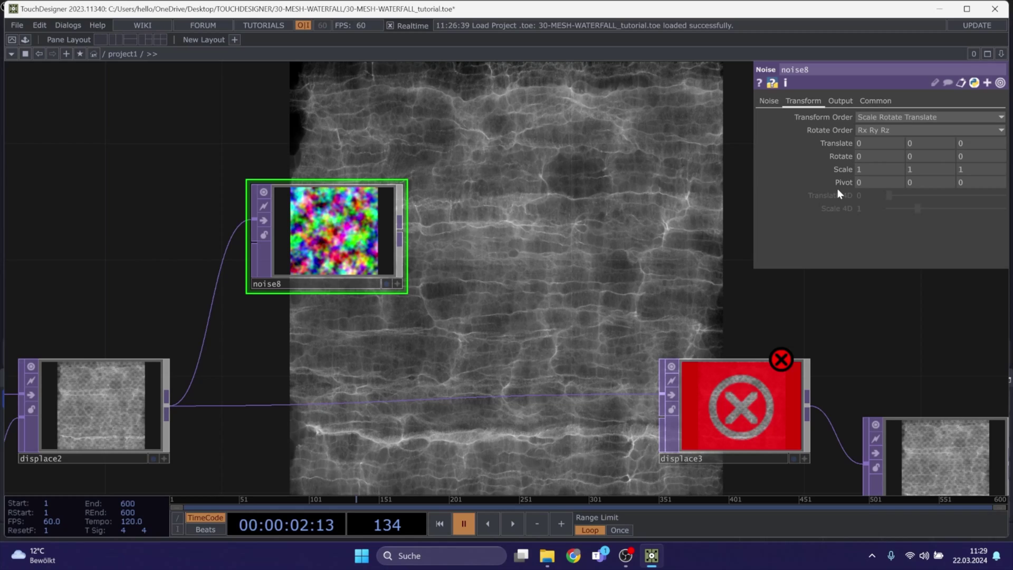
click(918, 169)
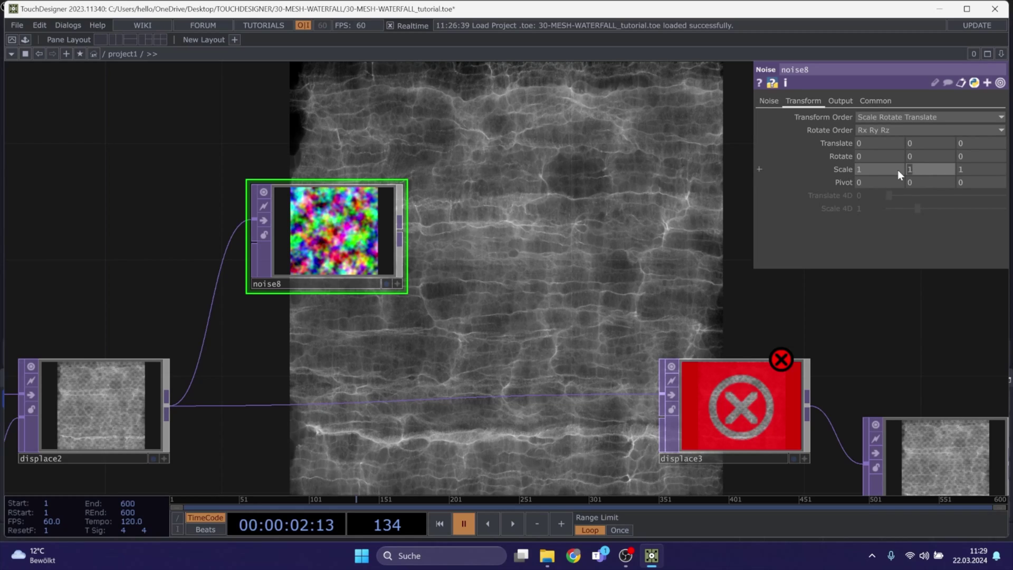
key(Return)
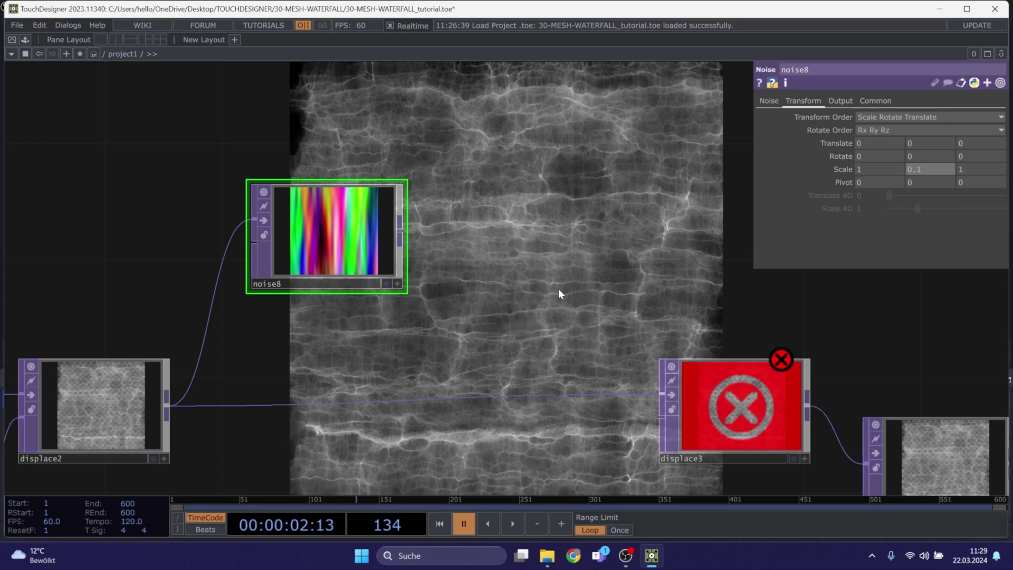
Set noise8's harmonics to 1 for smoother streaks and resume timeline playback
click(767, 102)
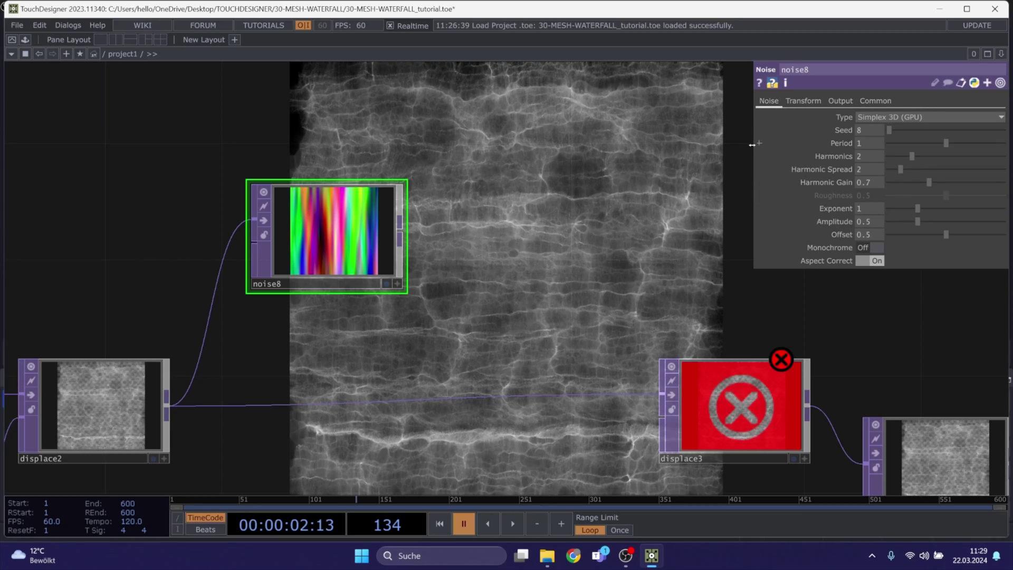
click(865, 157)
text(1)
key(Return)
scroll(326, 225, up, 3)
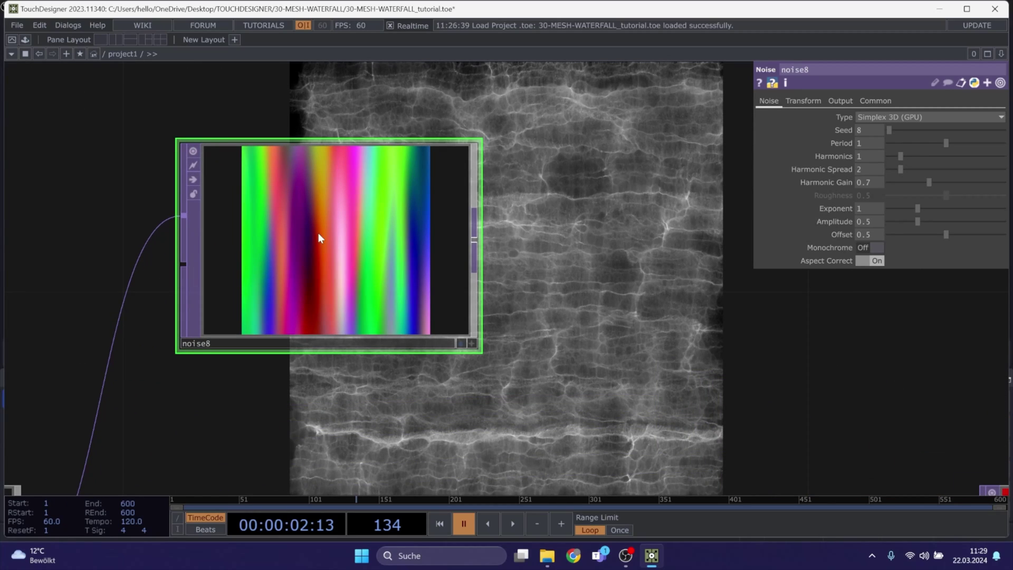
scroll(318, 232, down, 2)
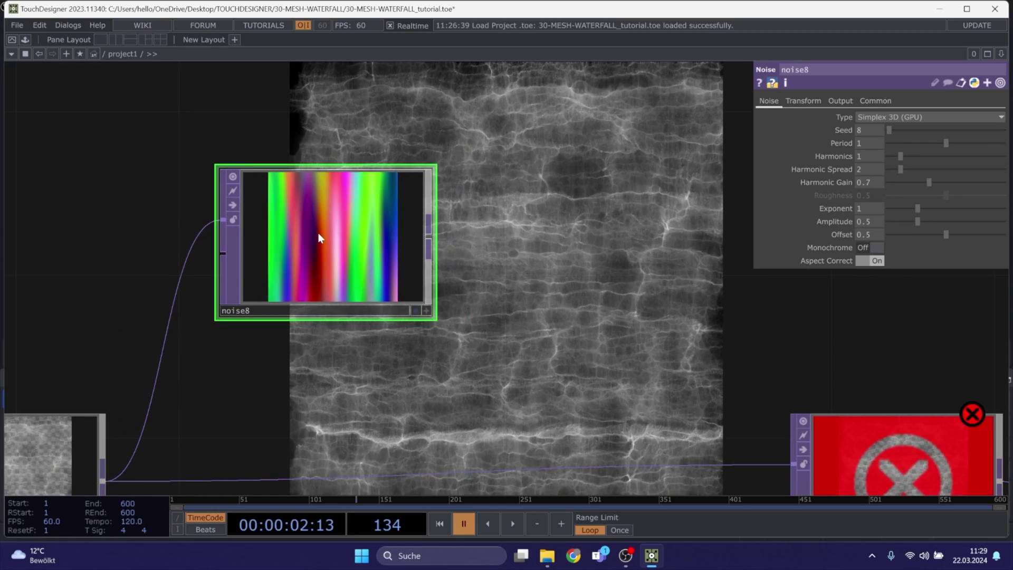
scroll(318, 232, down, 4)
key(space)
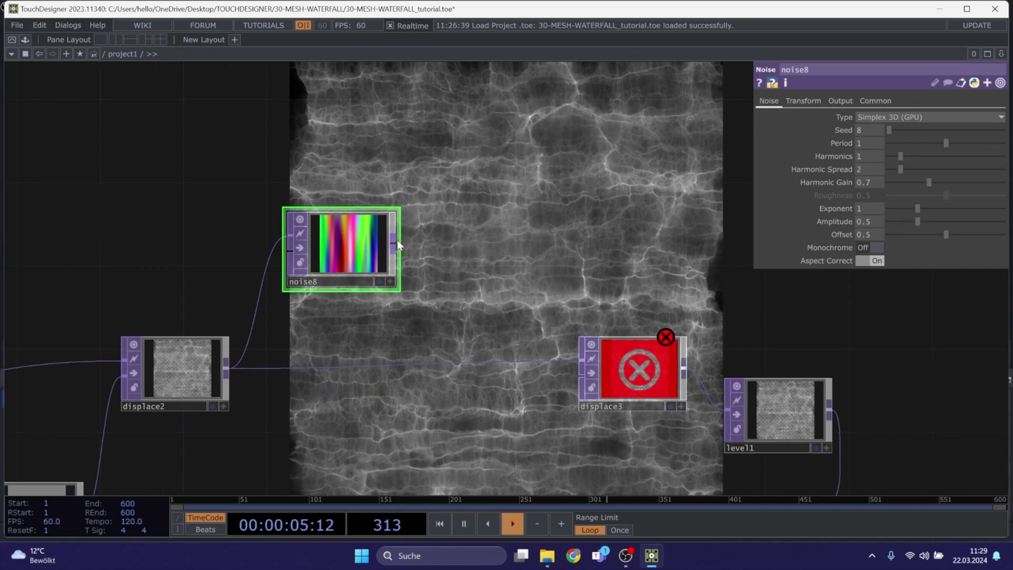
Wire noise8's output into displace3's second input and set displace3's Displace Weight to 0 and -0.003
drag(398, 243, 571, 384)
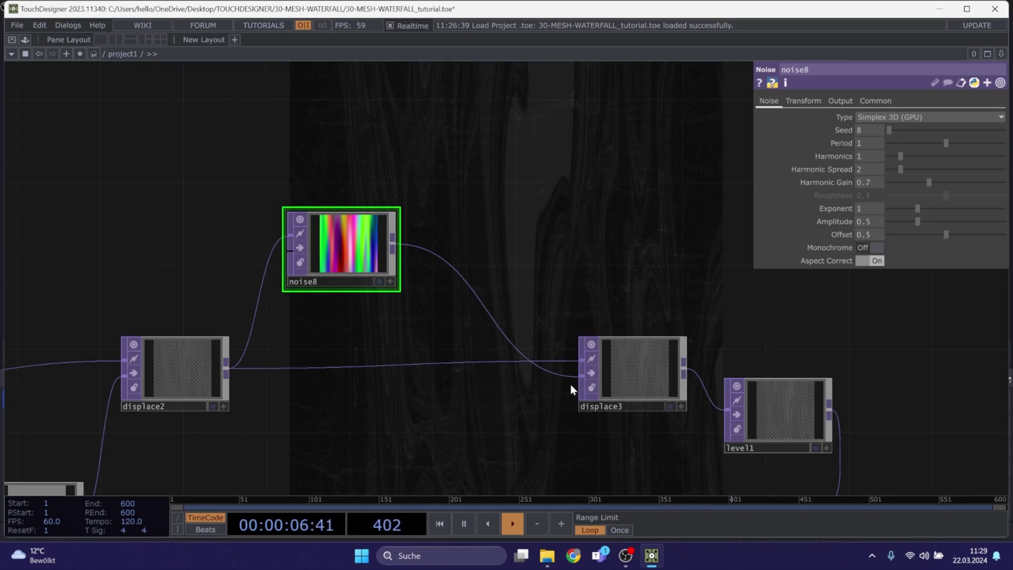
click(643, 374)
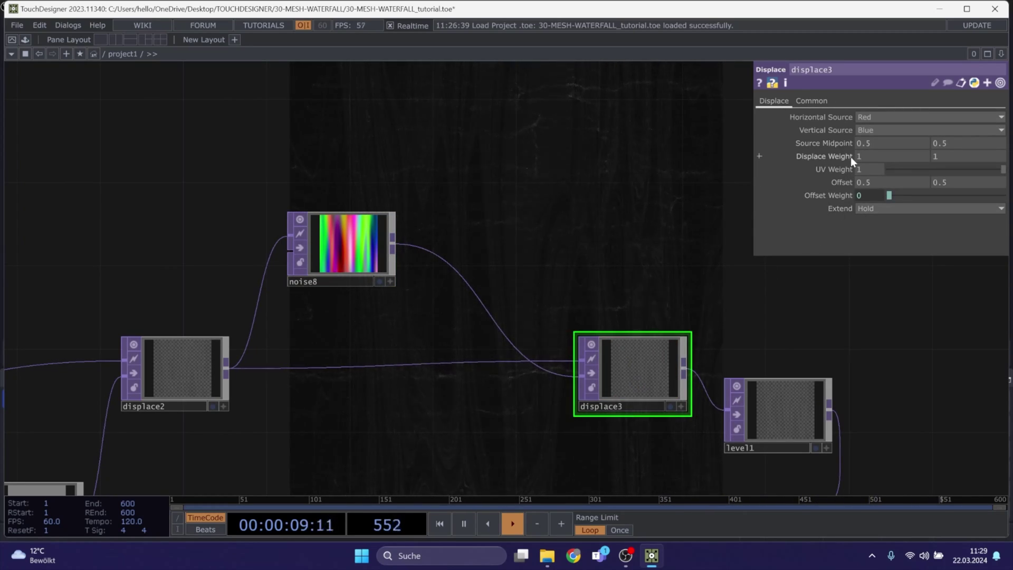
drag(868, 156, 825, 160)
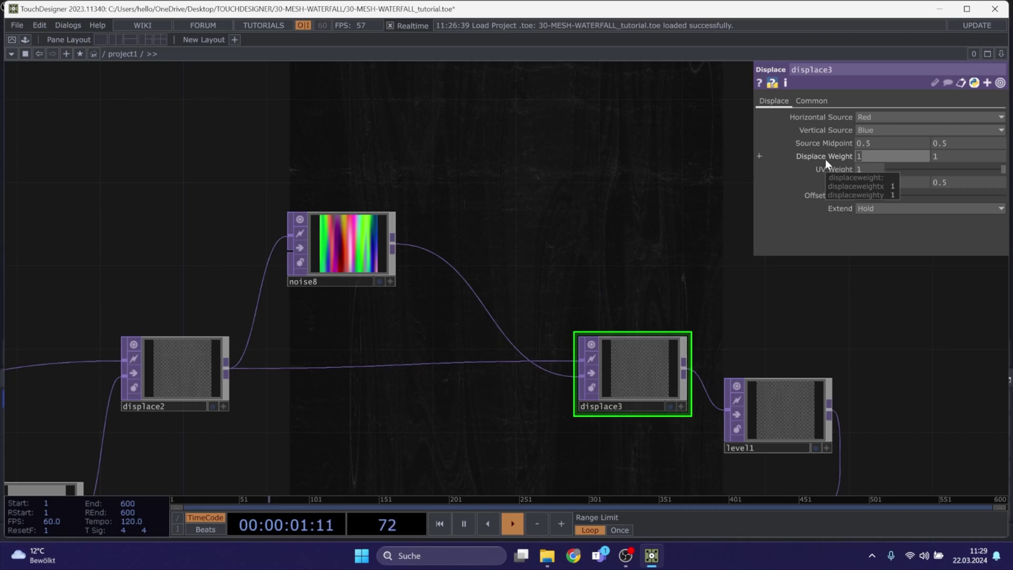
text(0)
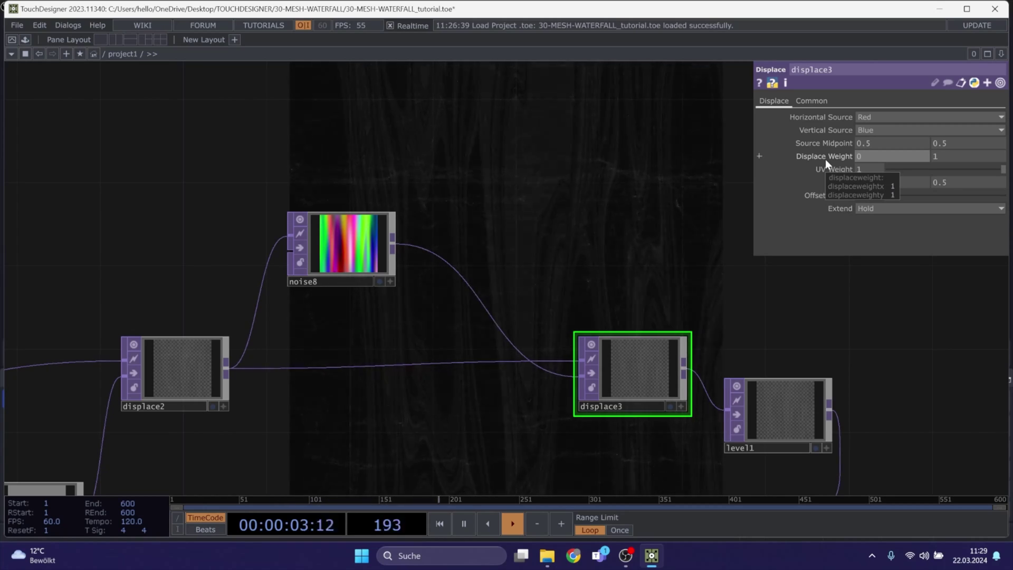
key(Return)
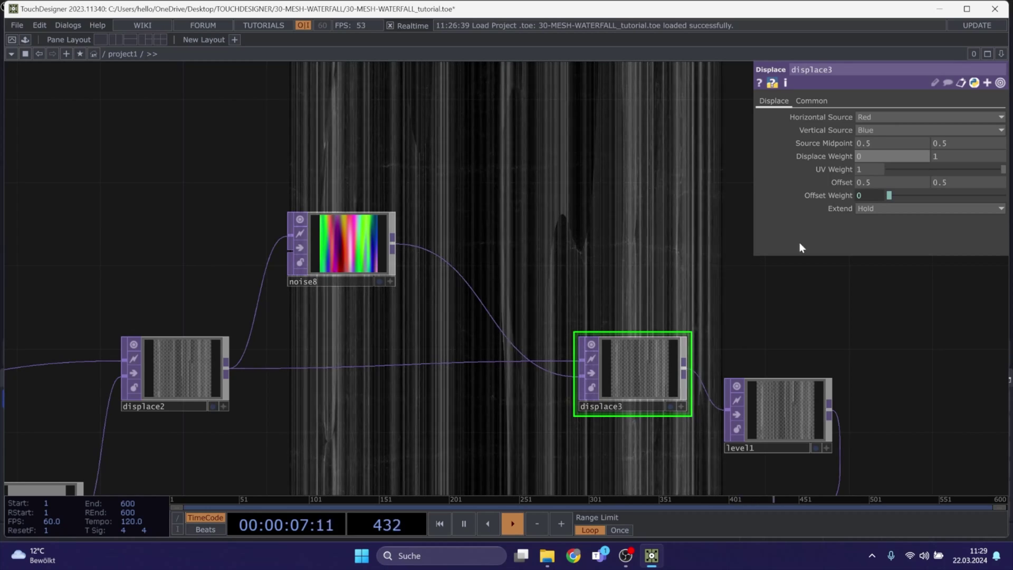
click(945, 157)
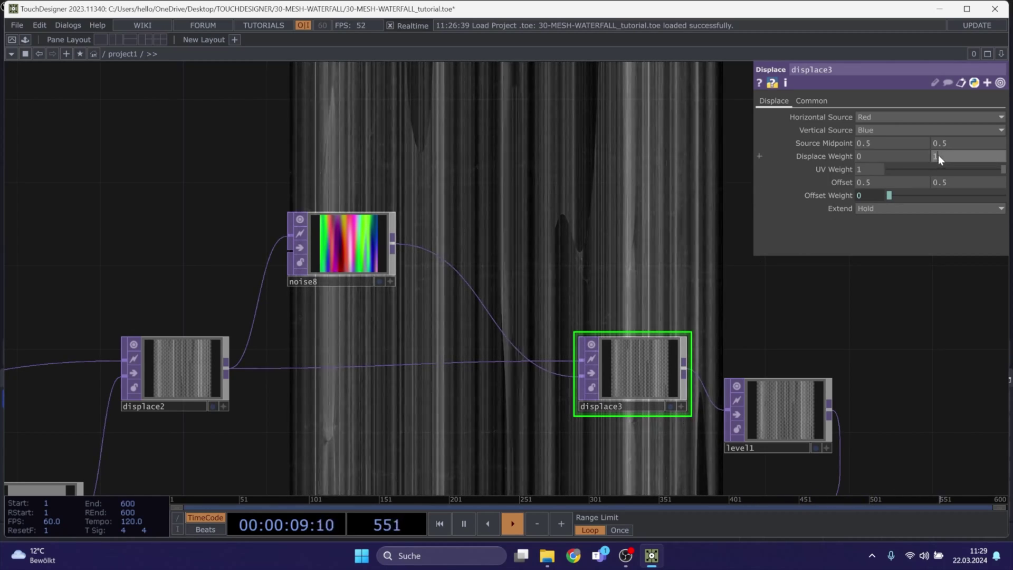
text(-)
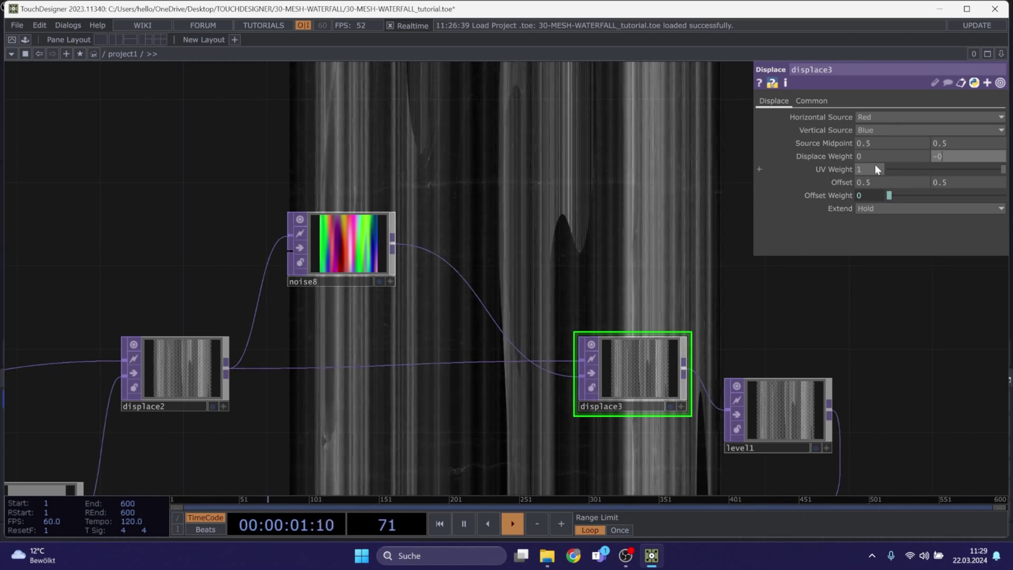
text(0.003)
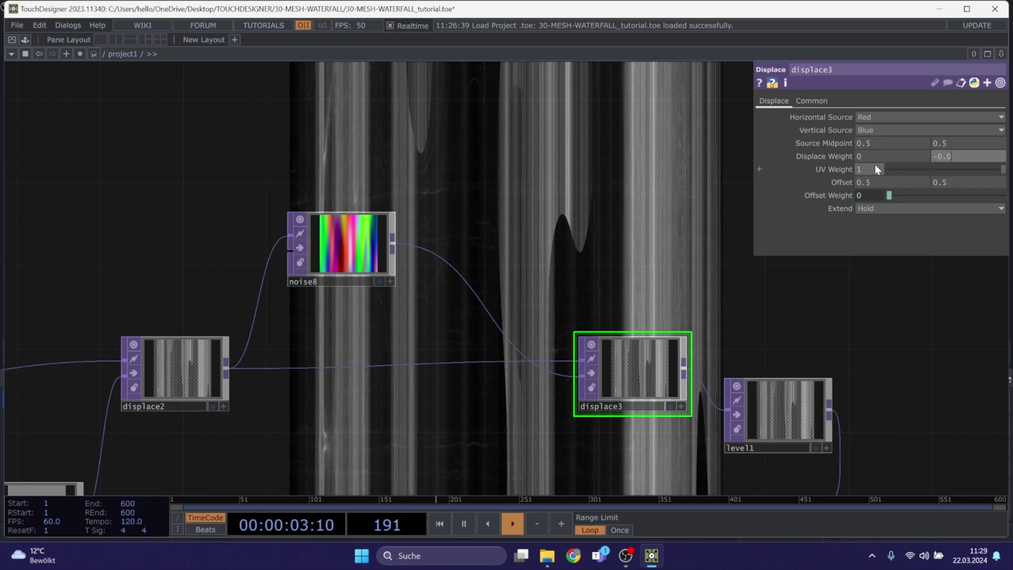
key(Return)
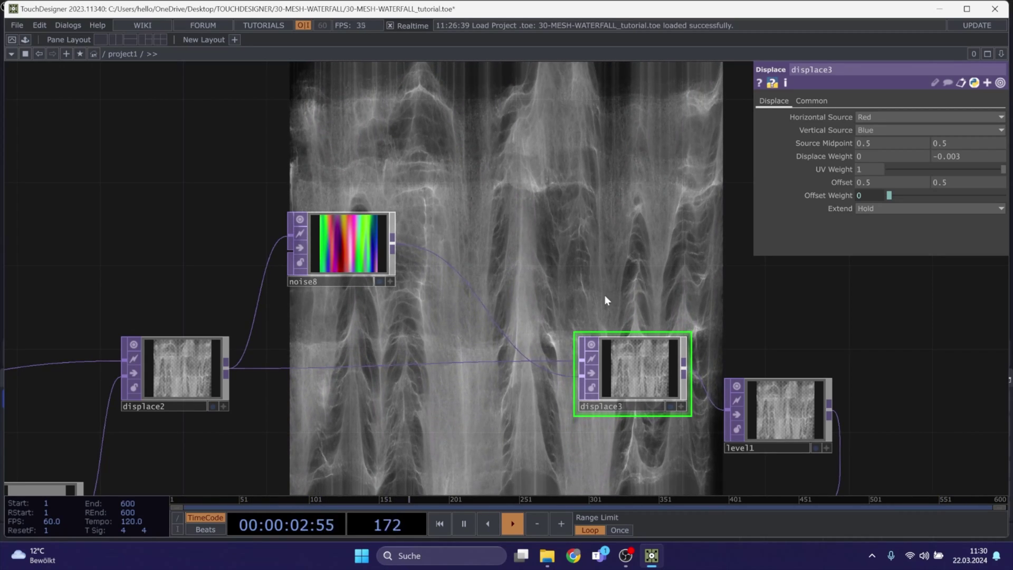
Pause the timeline and set render1's anti-aliasing to 8x (High)
scroll(597, 217, down, 3)
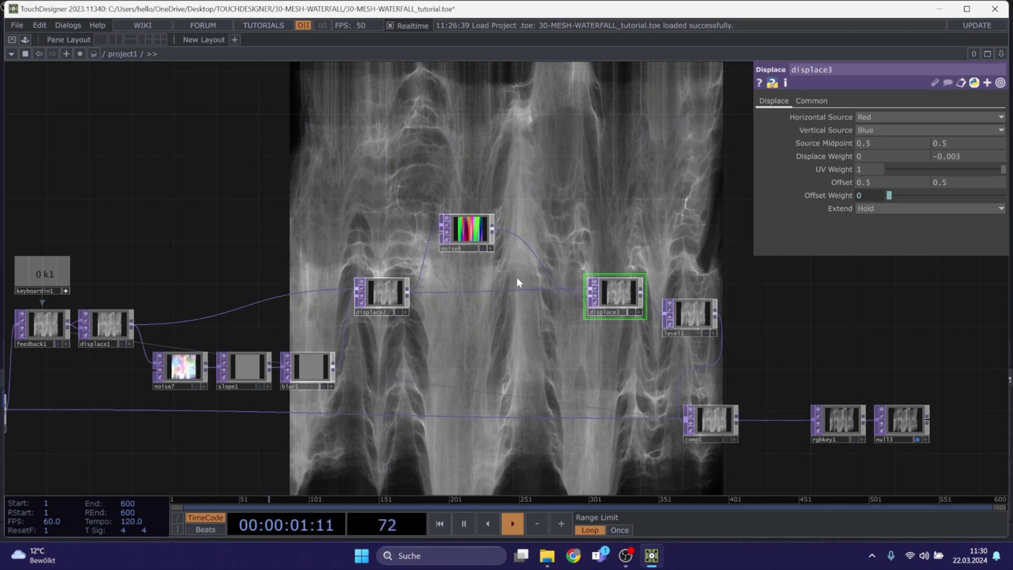
key(space)
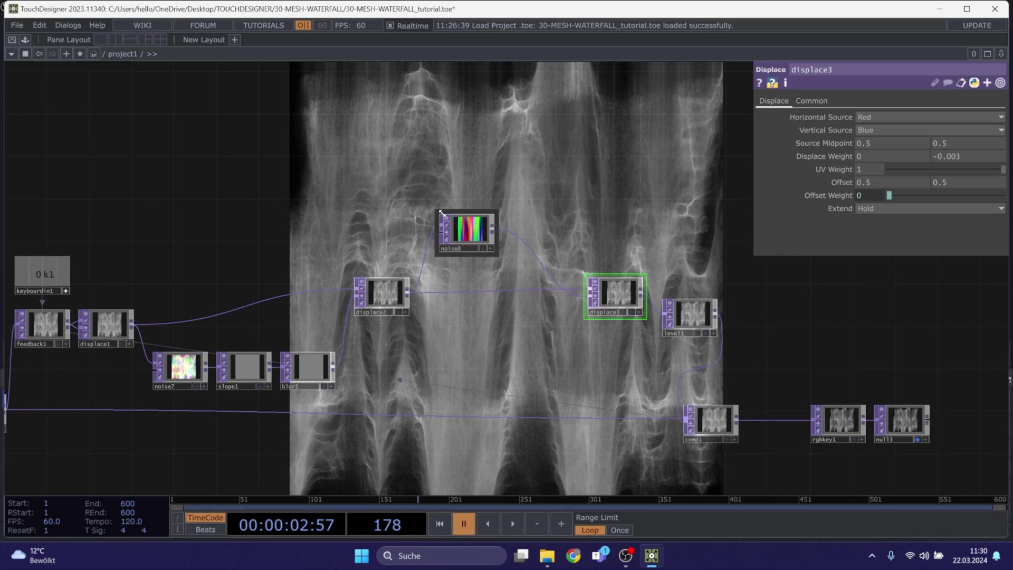
drag(411, 374, 680, 338)
drag(285, 430, 340, 410)
click(195, 346)
click(884, 171)
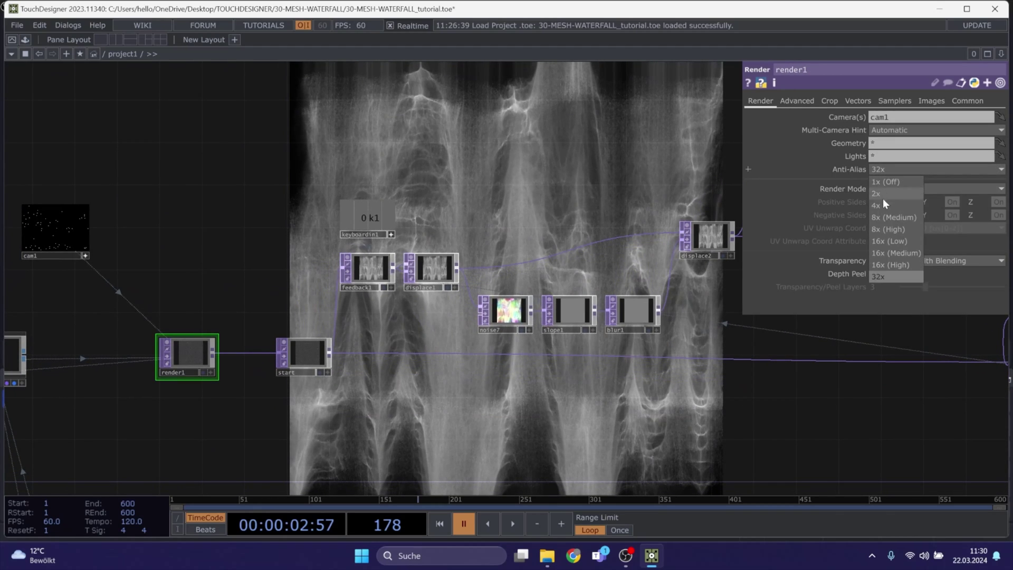
click(886, 230)
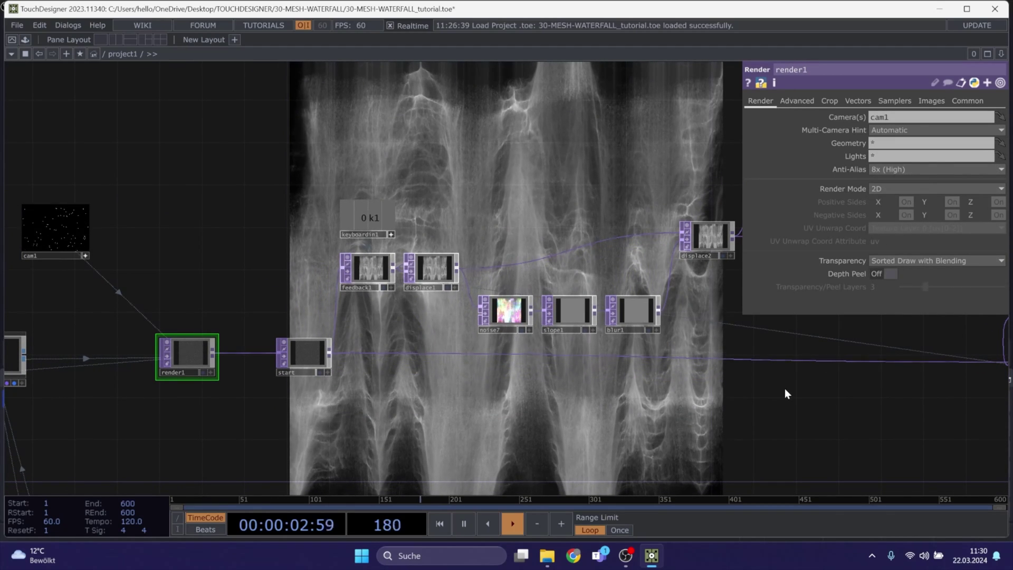
Spread out the end of the network, moving level1, comp1, rgbkey1 and null3 away from displace3 to free space after it
drag(769, 392, 441, 376)
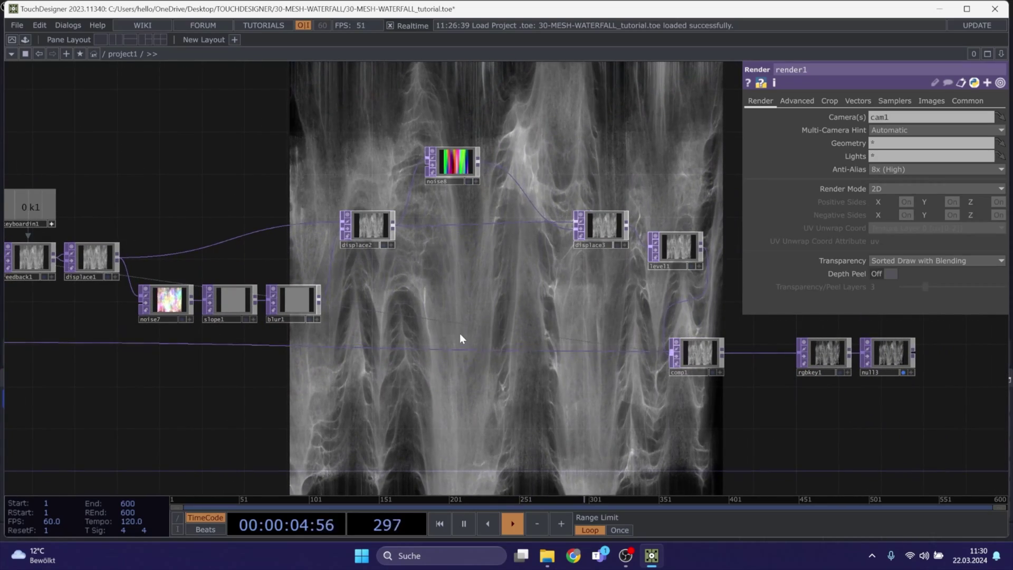
drag(493, 305, 426, 316)
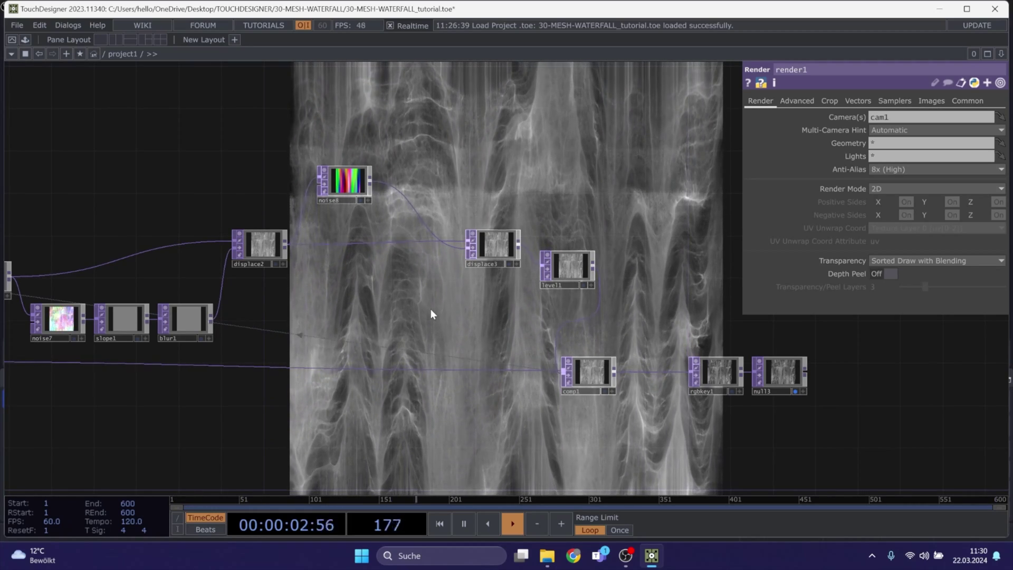
drag(420, 310, 320, 314)
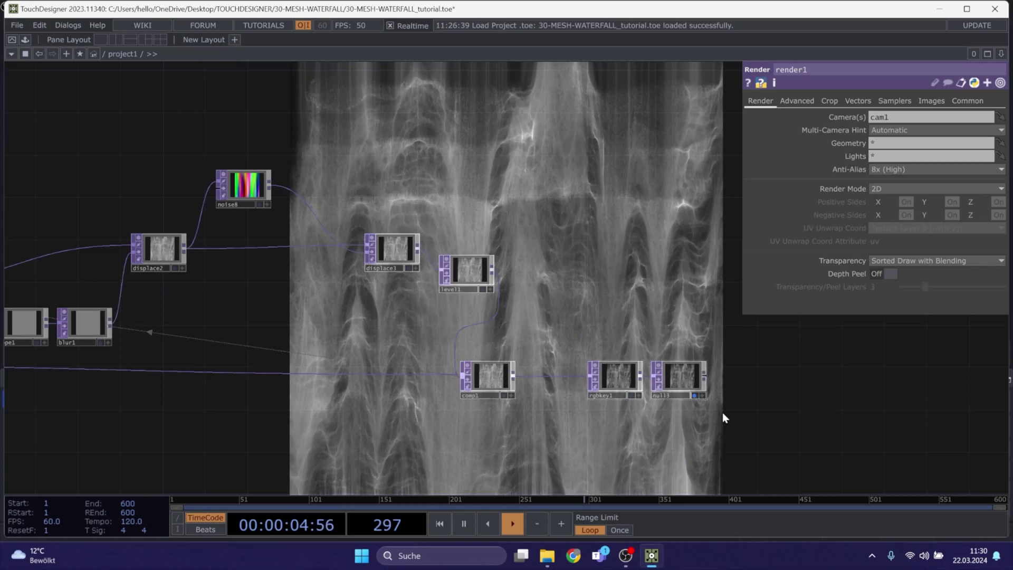
right_drag(733, 435, 458, 264)
drag(467, 274, 615, 285)
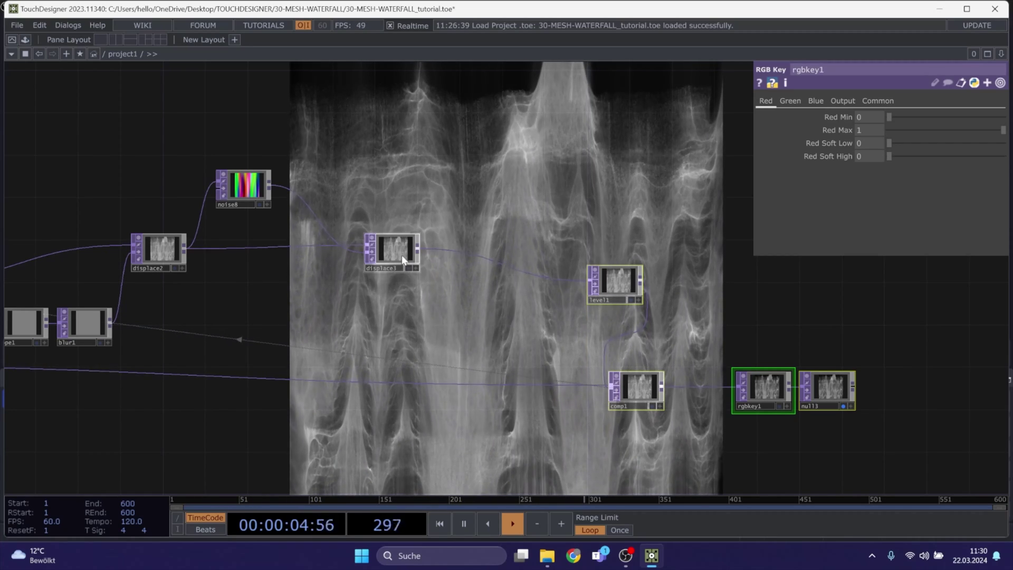
drag(390, 248, 330, 254)
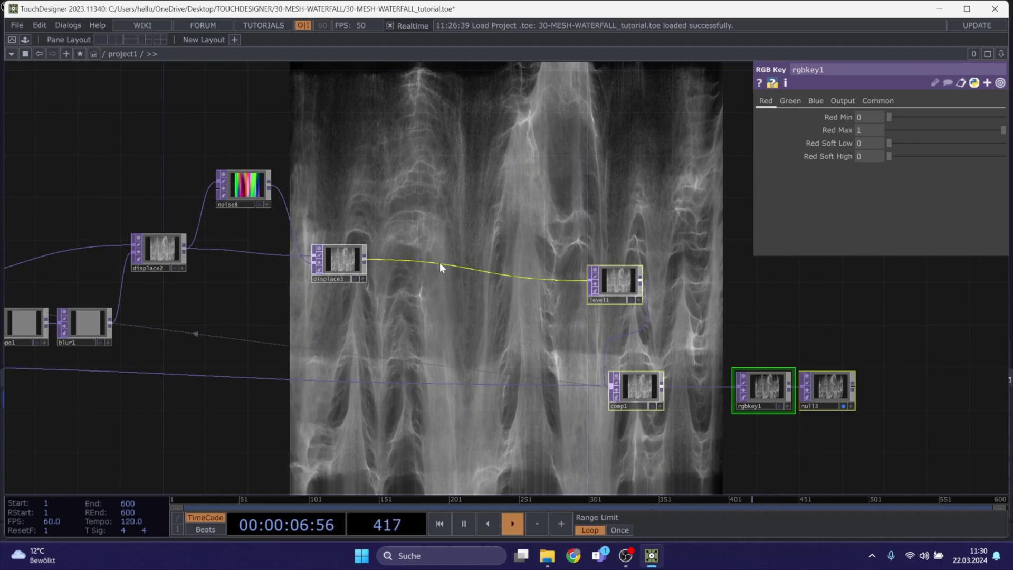
Insert a Matte TOP into the wire between displace3 and level1, and bring displace3 back level with displace2
right_click(441, 264)
click(450, 250)
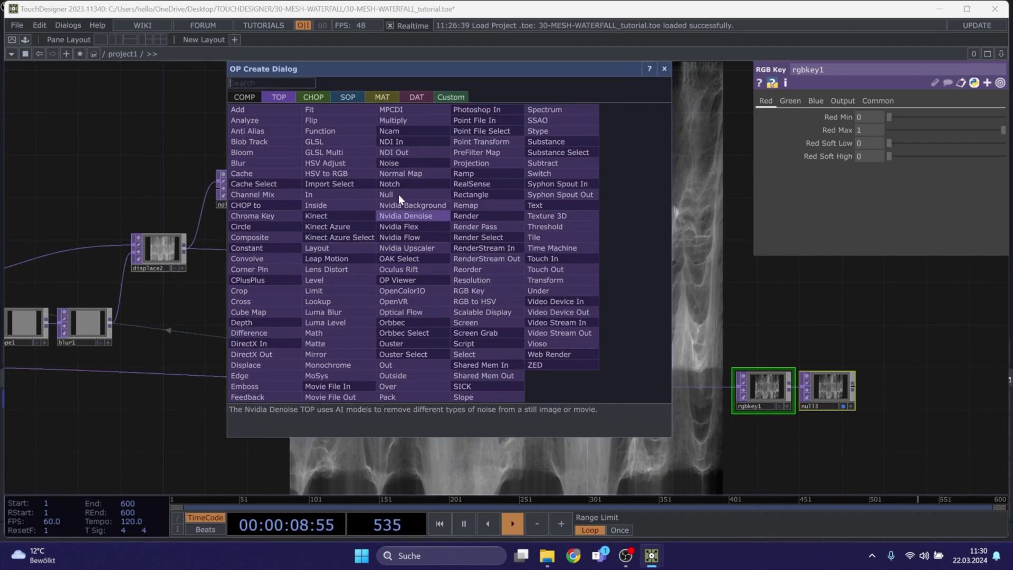
click(327, 343)
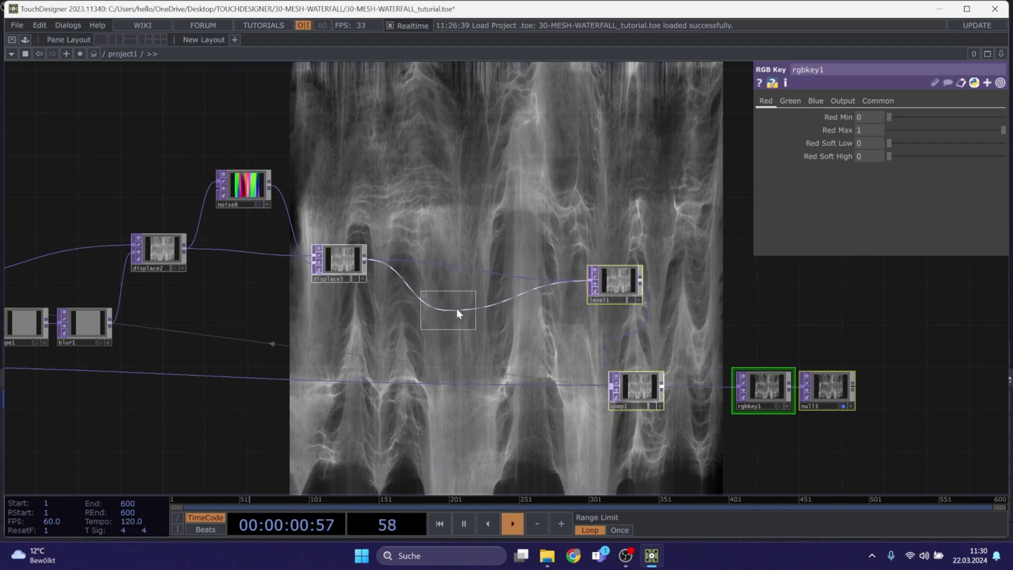
click(515, 283)
drag(342, 258, 343, 247)
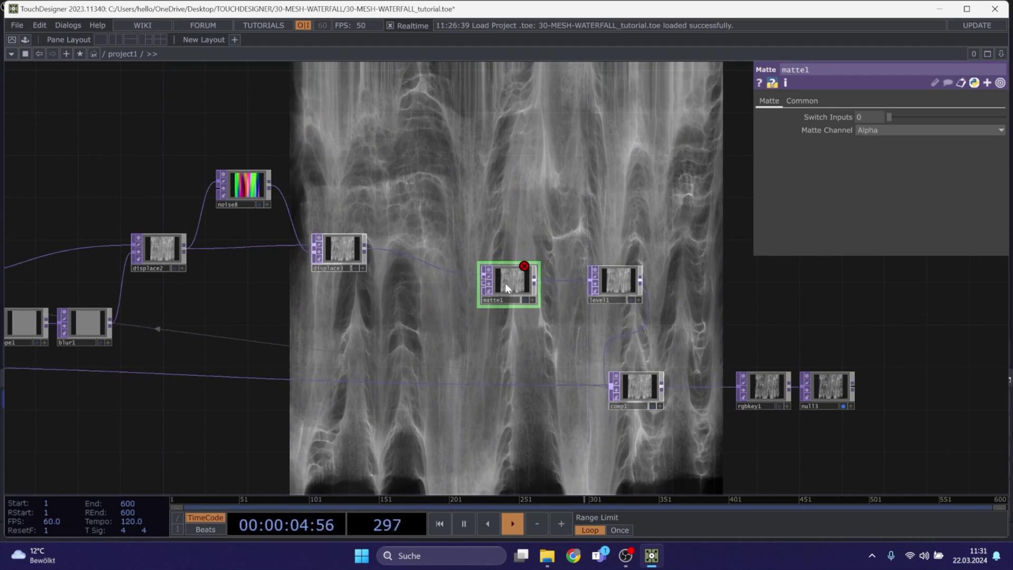
Pause the timeline and duplicate noise8
key(space)
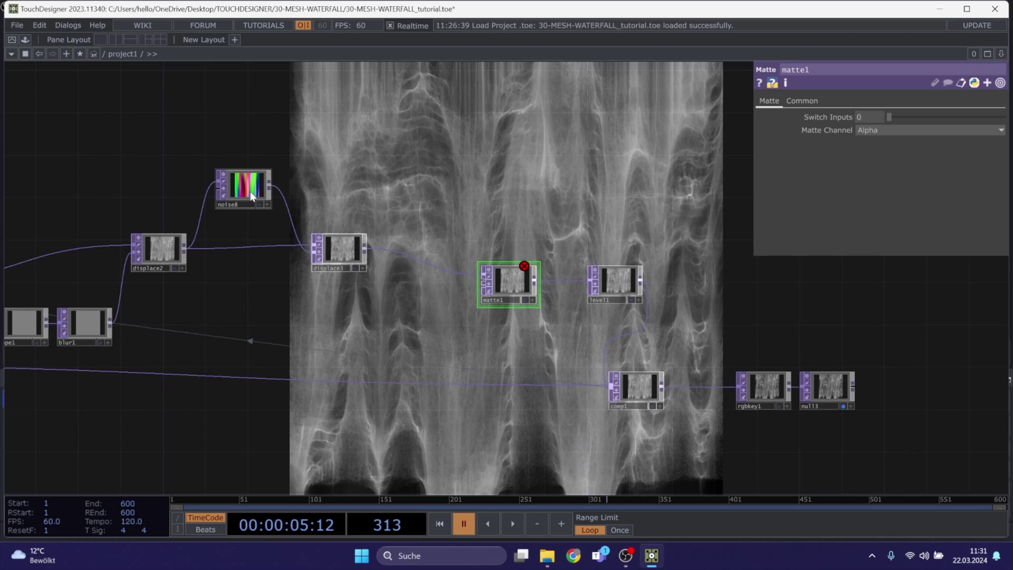
scroll(239, 193, up, 4)
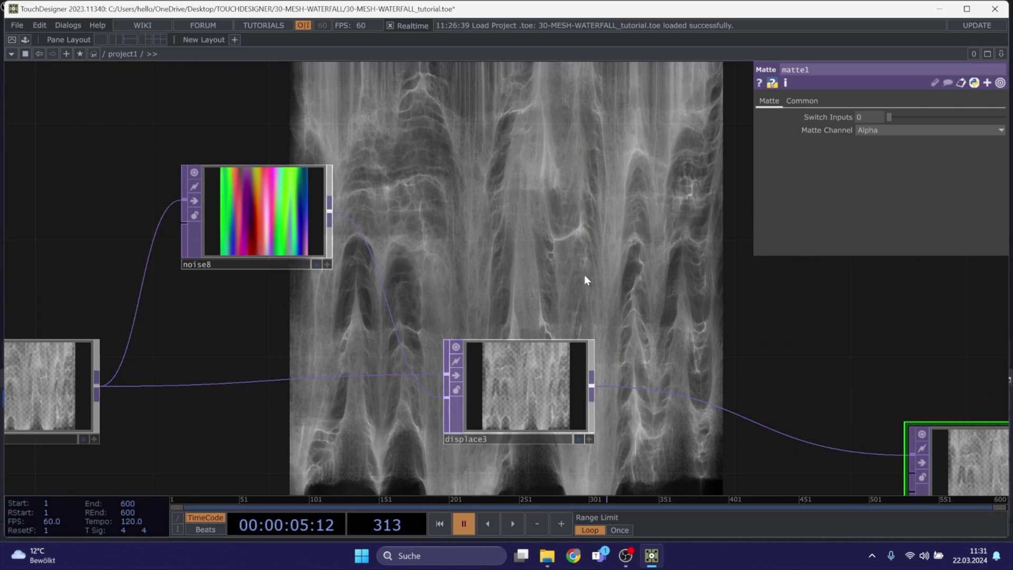
scroll(584, 280, down, 4)
click(366, 233)
key(ctrl+c)
key(ctrl+v)
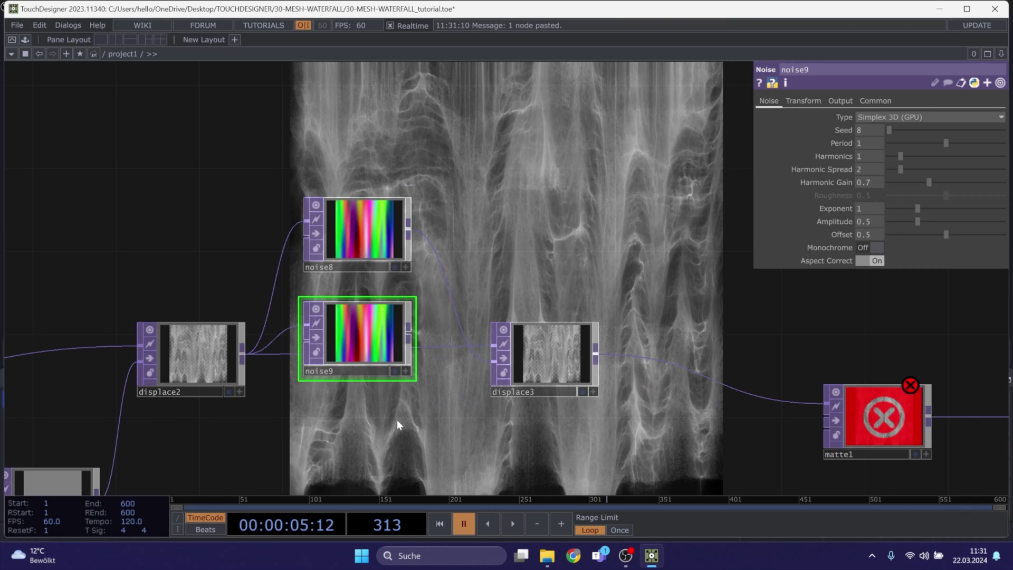
Place the copied noise below the wire between displace3 and matte1, with displace3's output feeding its first input
drag(397, 425, 232, 285)
drag(197, 214, 447, 363)
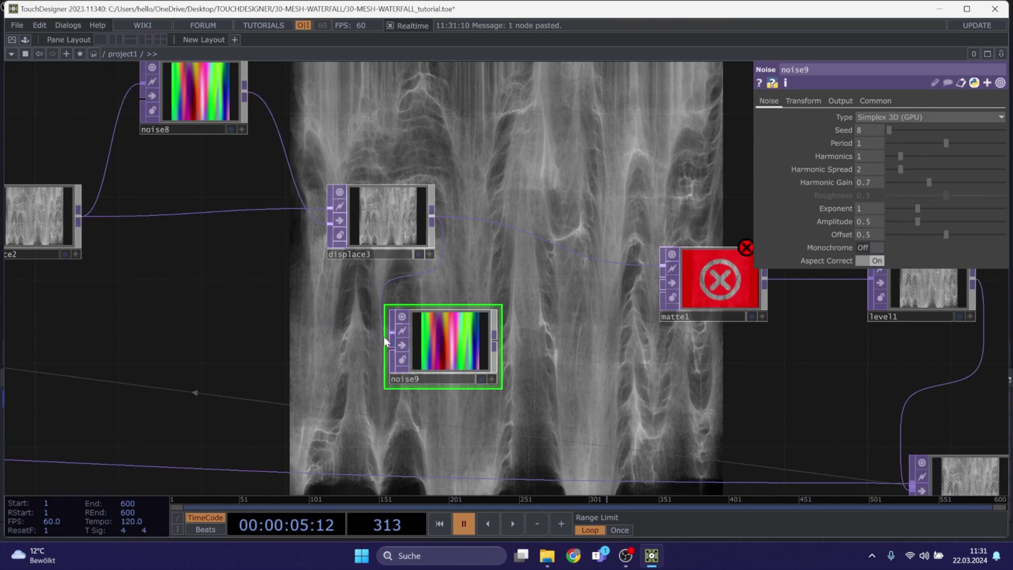
drag(385, 340, 490, 338)
drag(374, 220, 353, 222)
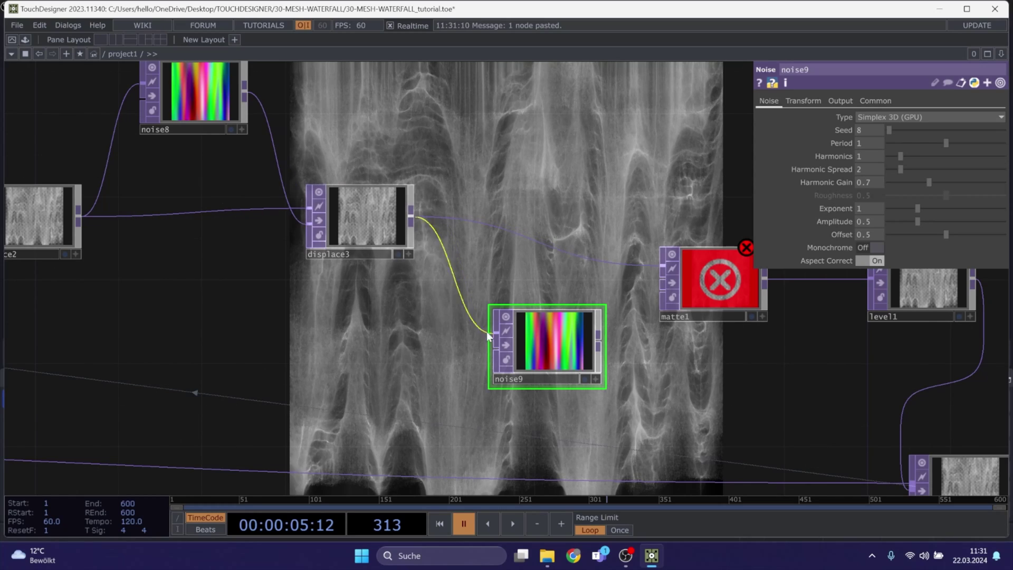
Nudge noise9 closer to displace3 and set its seed to 9
drag(548, 355, 518, 356)
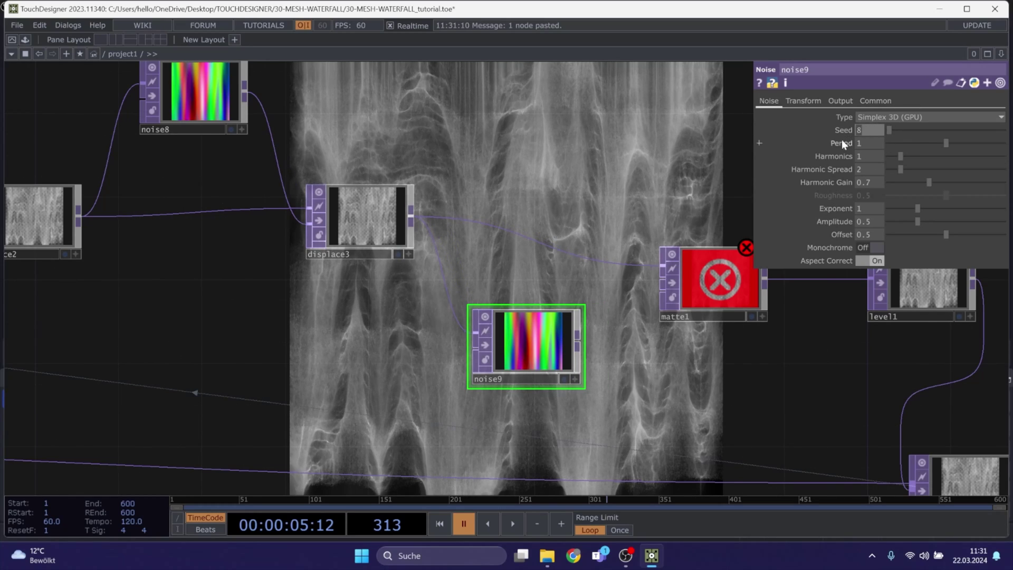
text(9)
key(Return)
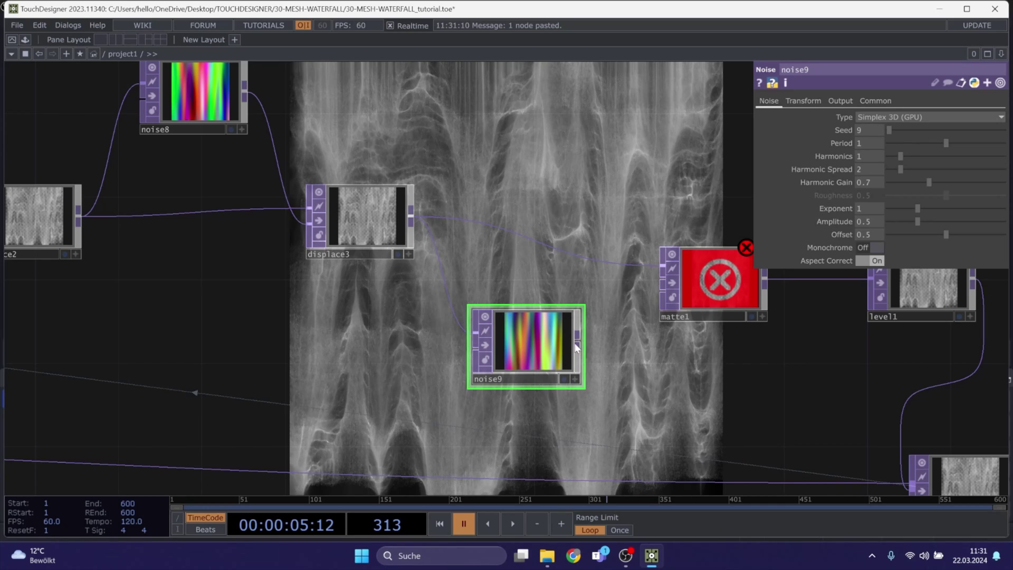
Nudge noise9 slightly toward displace3 and set matte1's Matte Channel to Luminance
drag(528, 335, 519, 344)
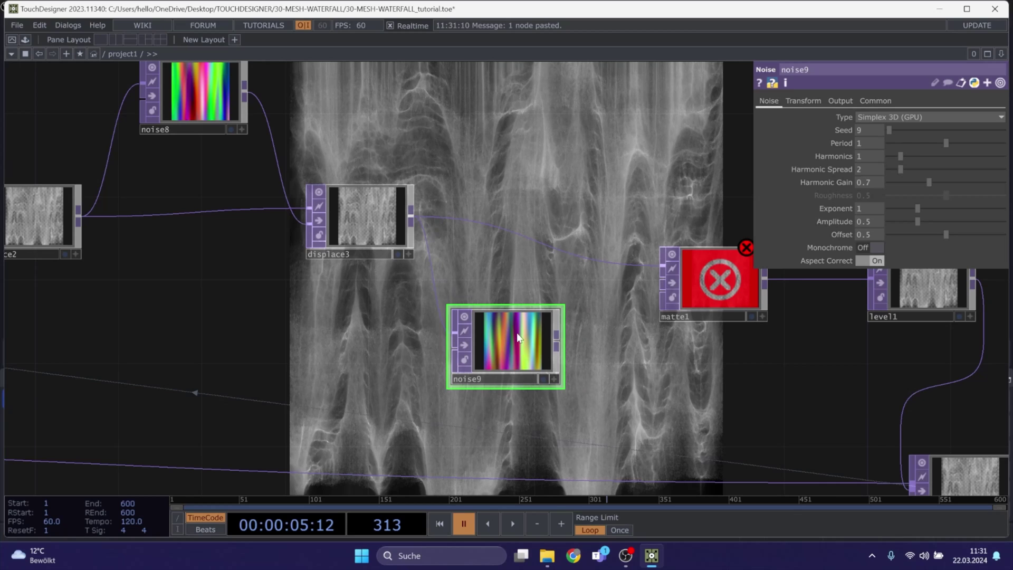
click(711, 277)
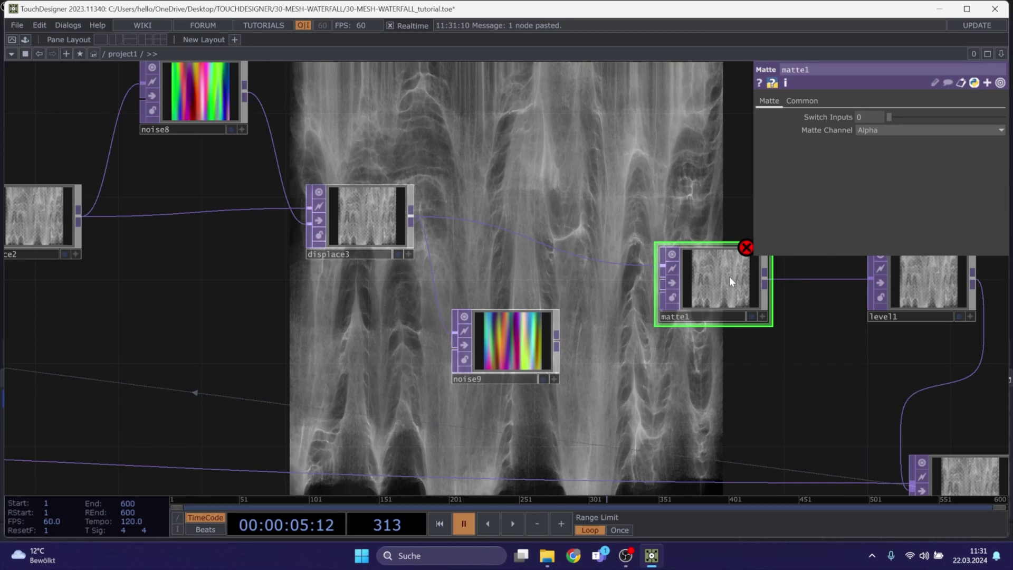
scroll(494, 370, up, 4)
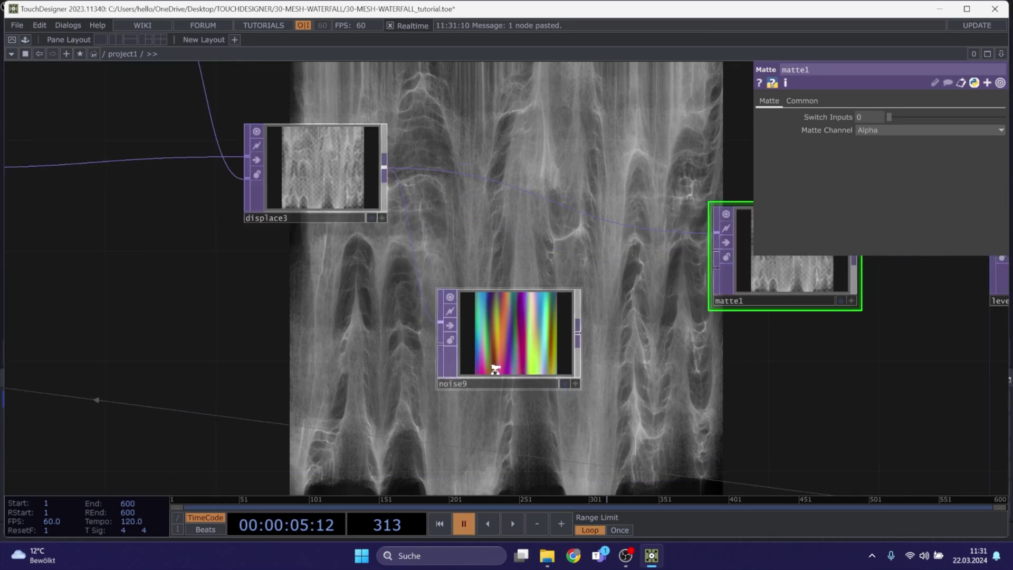
drag(689, 125, 440, 234)
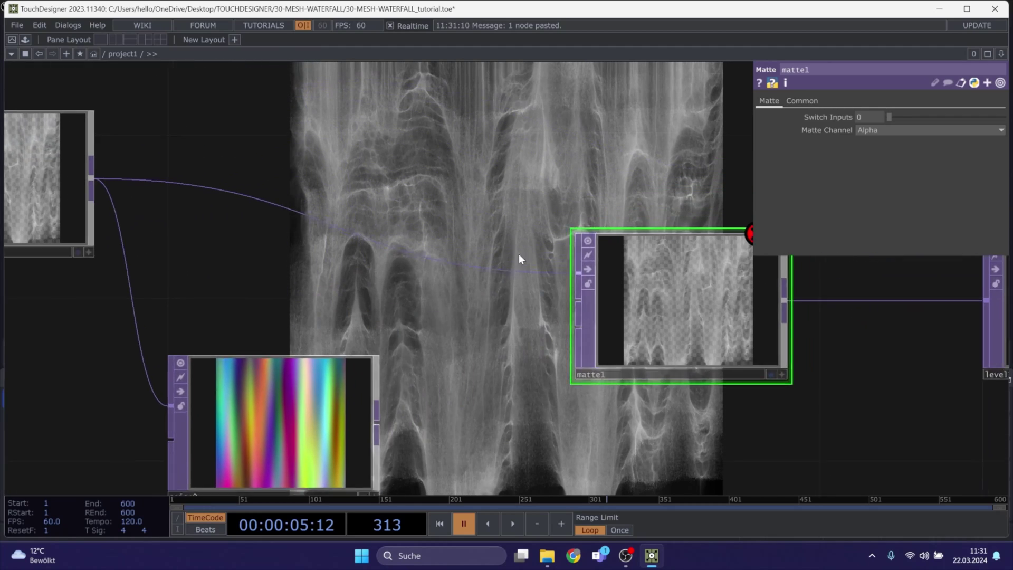
click(871, 130)
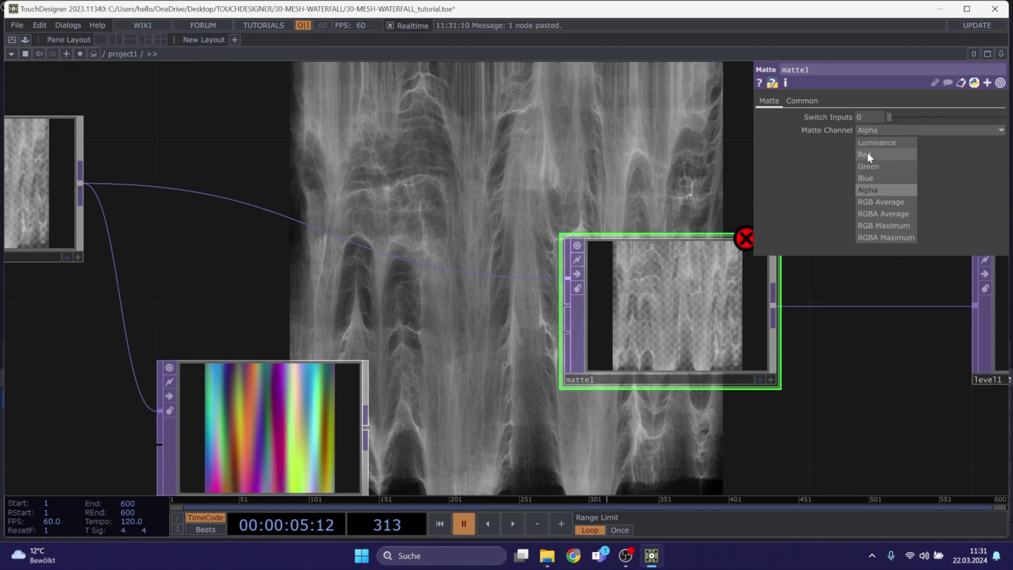
click(866, 142)
Turn on Monochrome for noise9 and shift the node slightly down and to the left
drag(296, 398, 410, 277)
click(411, 285)
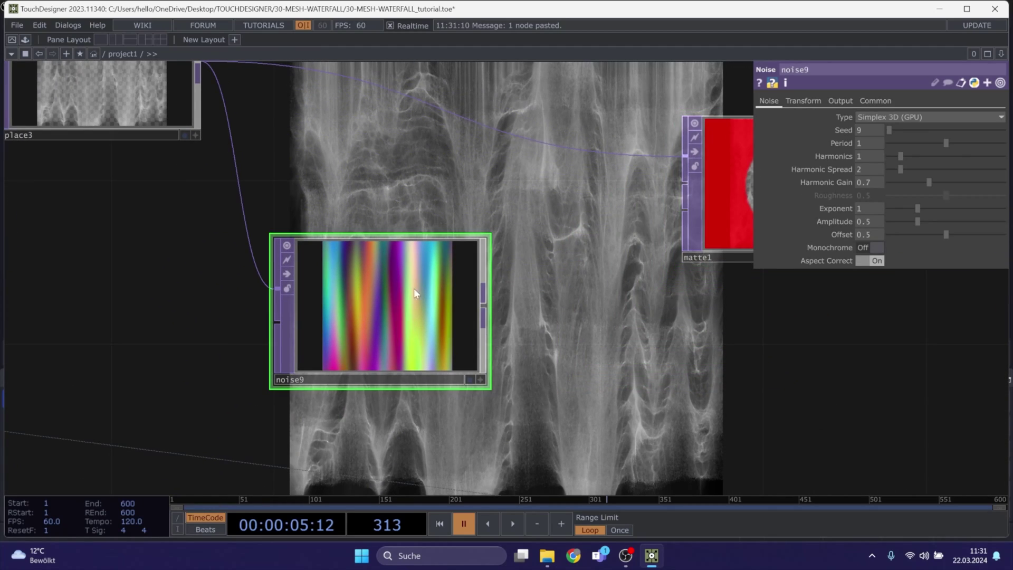
click(878, 248)
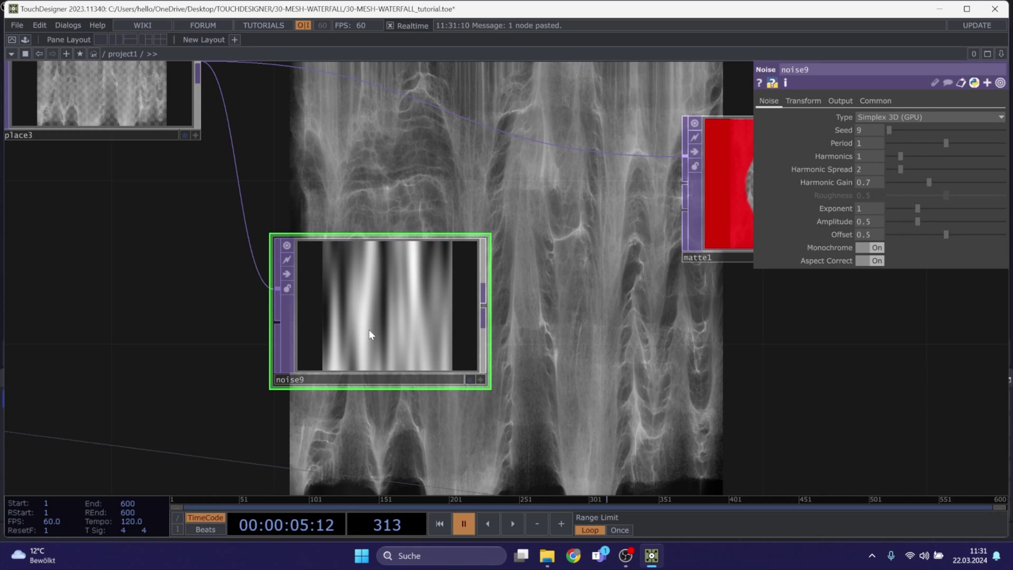
drag(368, 334, 325, 356)
Set matte1's Matte Channel to Alpha and move matte1 slightly up and to the right
click(728, 188)
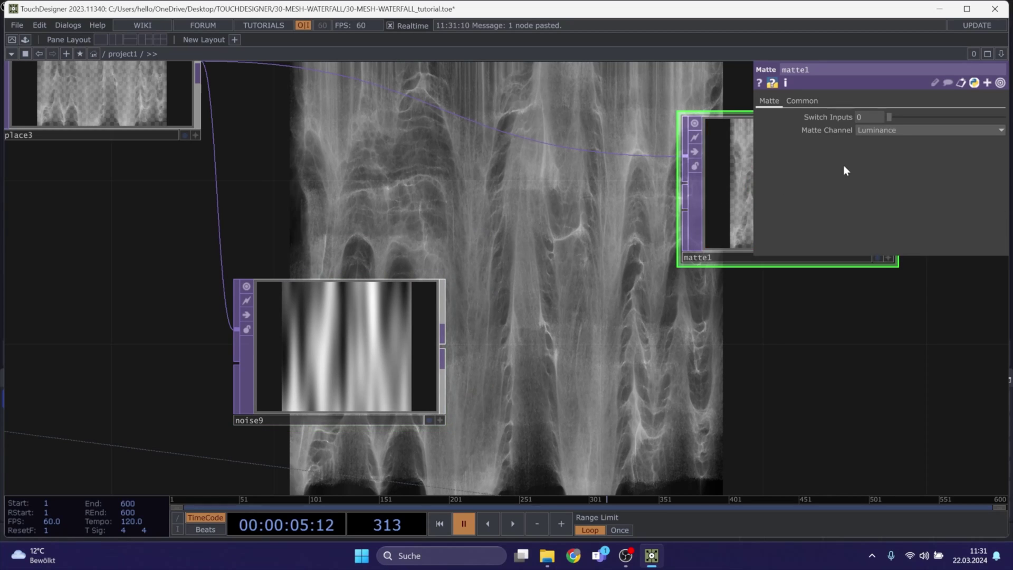
click(893, 132)
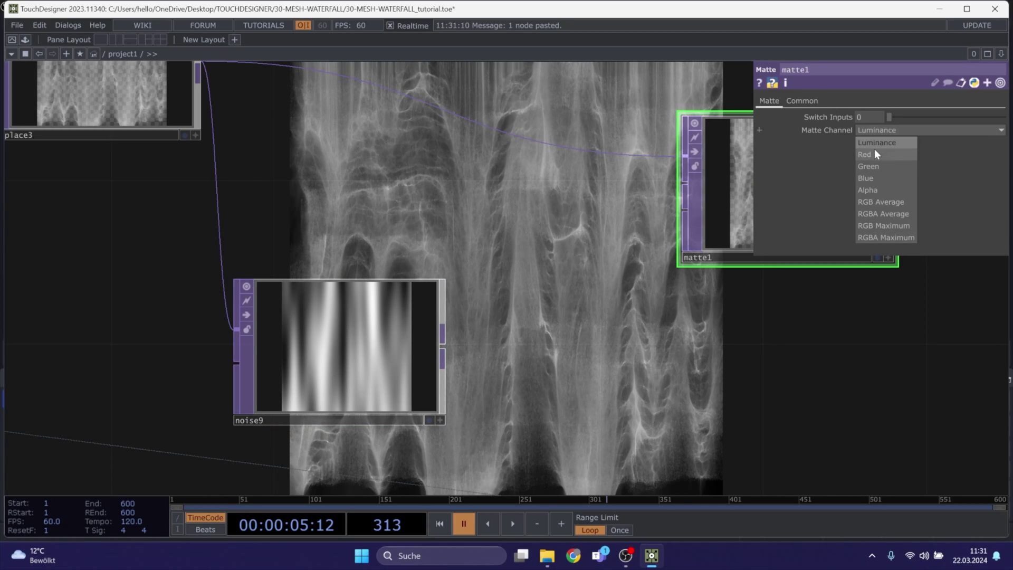
click(868, 191)
drag(554, 366, 341, 426)
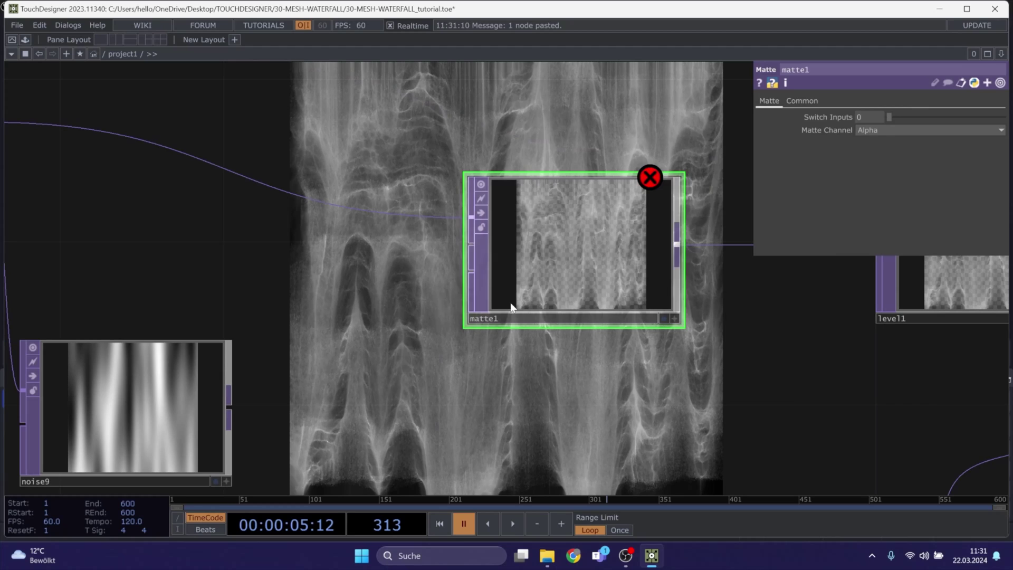
drag(511, 303, 552, 262)
Add a Threshold TOP after noise9 and set its Soften to 0.34
click(233, 410)
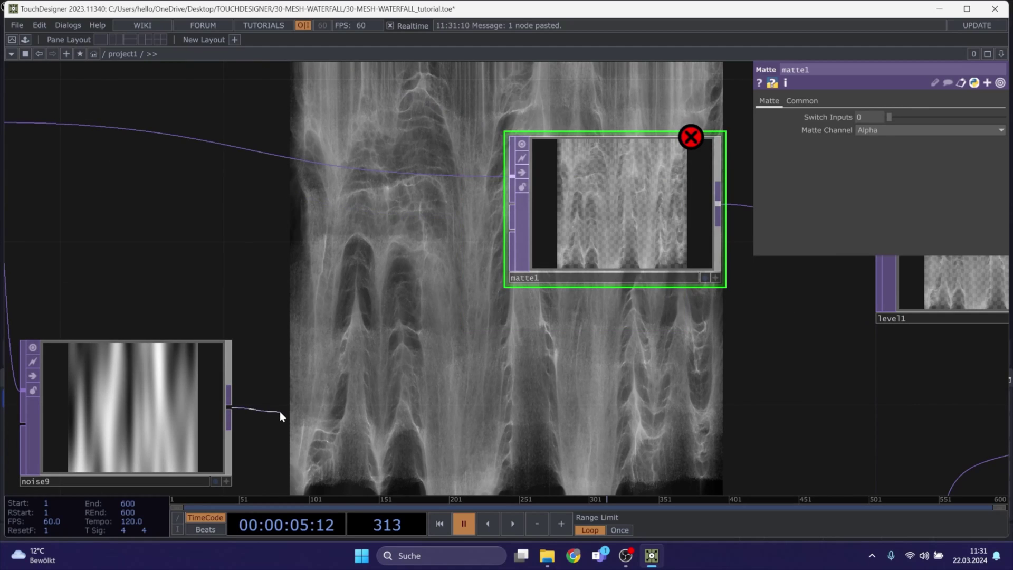
key(Tab)
click(388, 332)
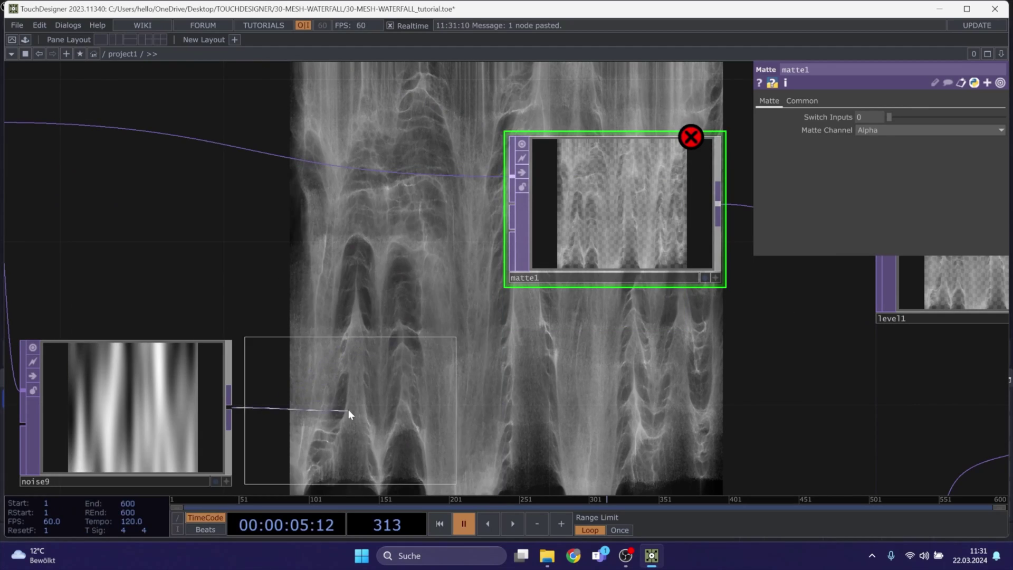
click(350, 410)
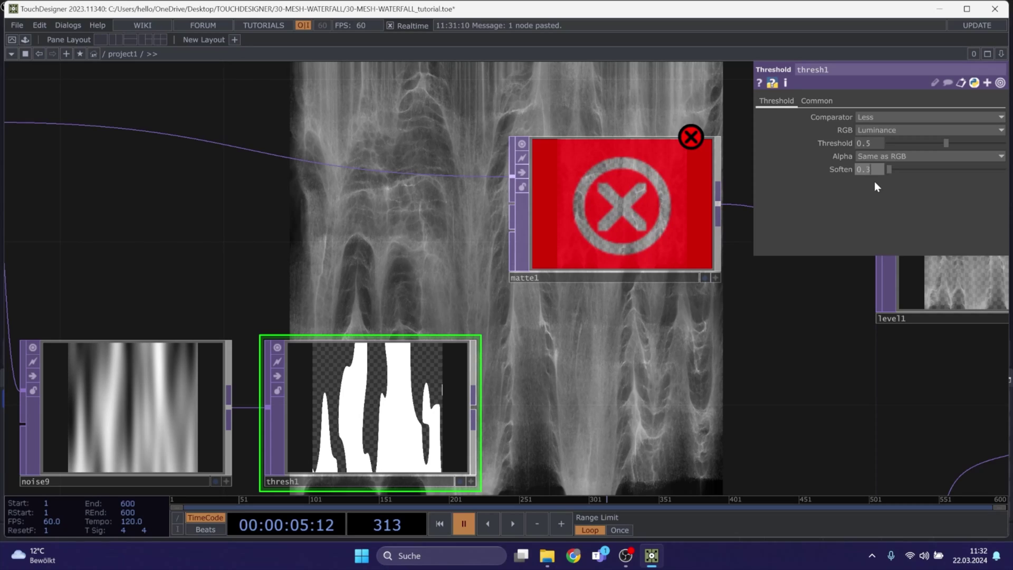
text(4)
key(Return)
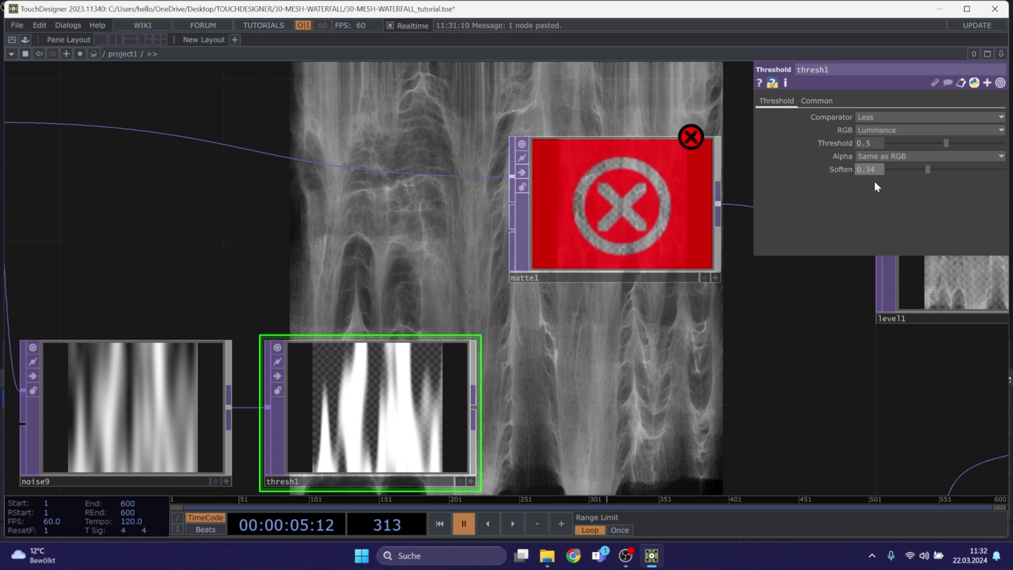
Set thresh1's Threshold to 0.6 and connect its output to matte1's second input
click(872, 142)
text(0.6)
key(Return)
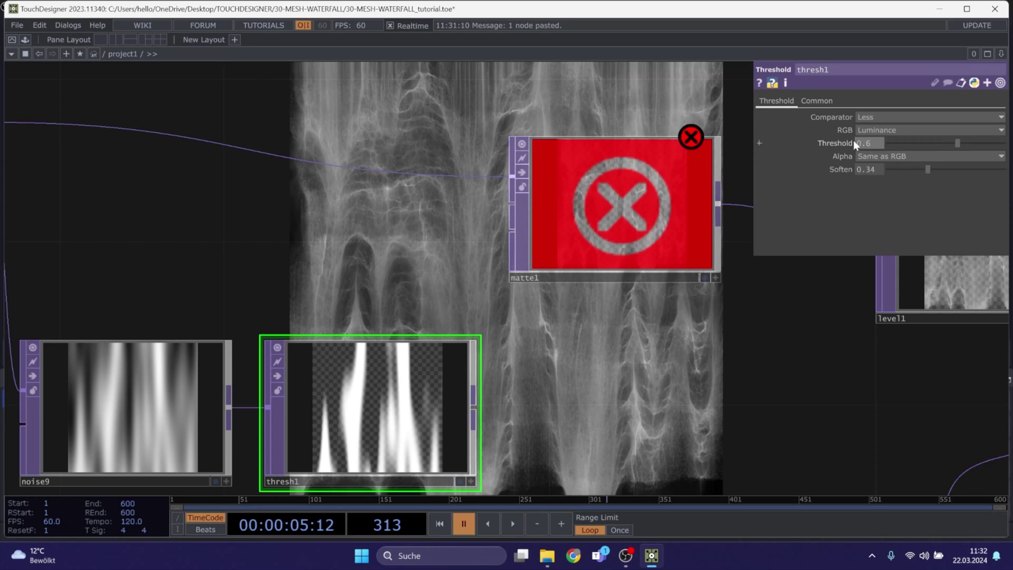
scroll(397, 277, down, 2)
drag(453, 360, 456, 225)
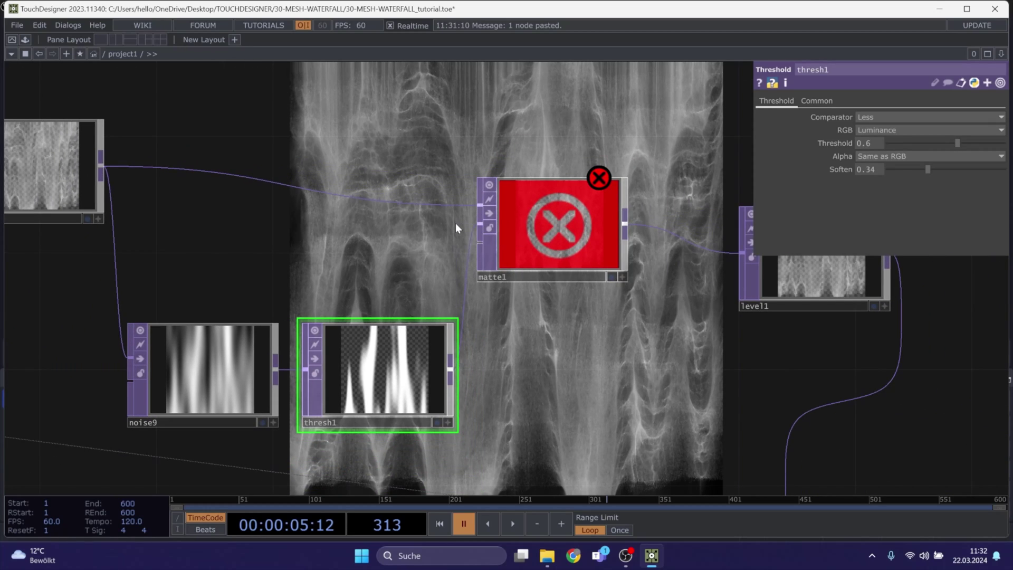
Resume timeline playback and raise thresh1's Threshold to 0.746
key(space)
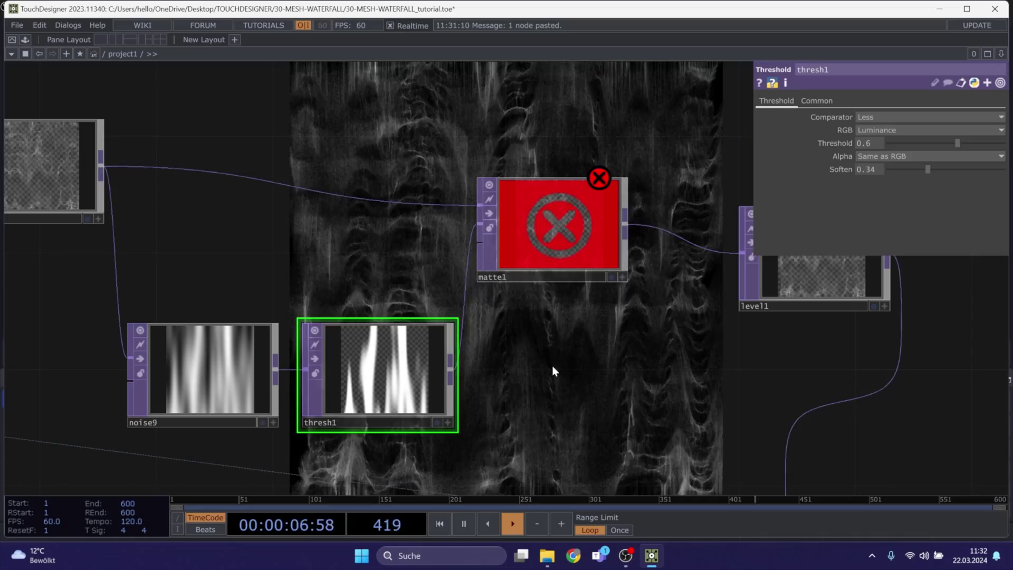
drag(552, 369, 668, 410)
scroll(593, 328, down, 5)
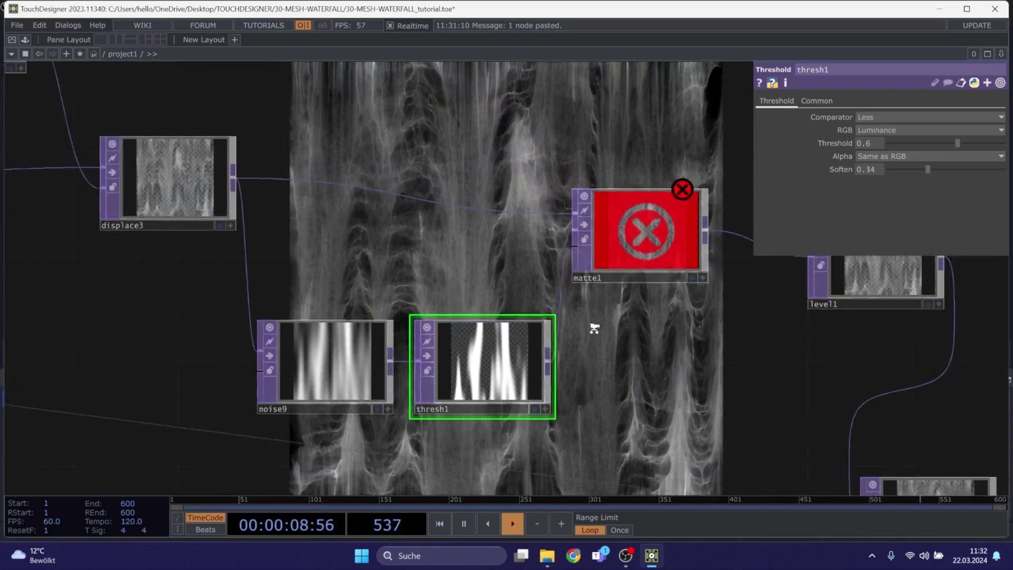
drag(567, 264, 390, 57)
drag(432, 365, 451, 425)
drag(386, 233, 397, 364)
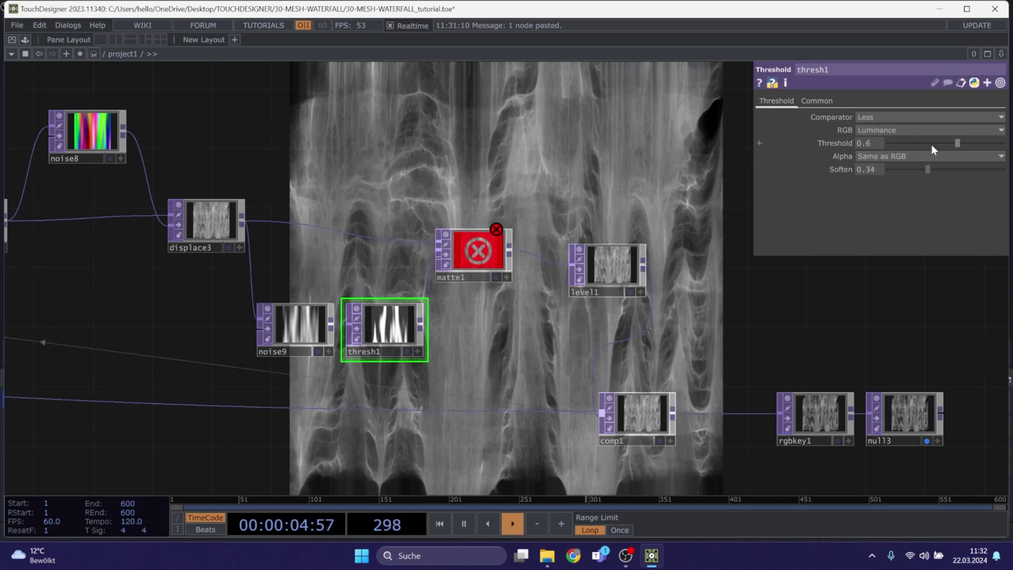
drag(958, 143, 976, 142)
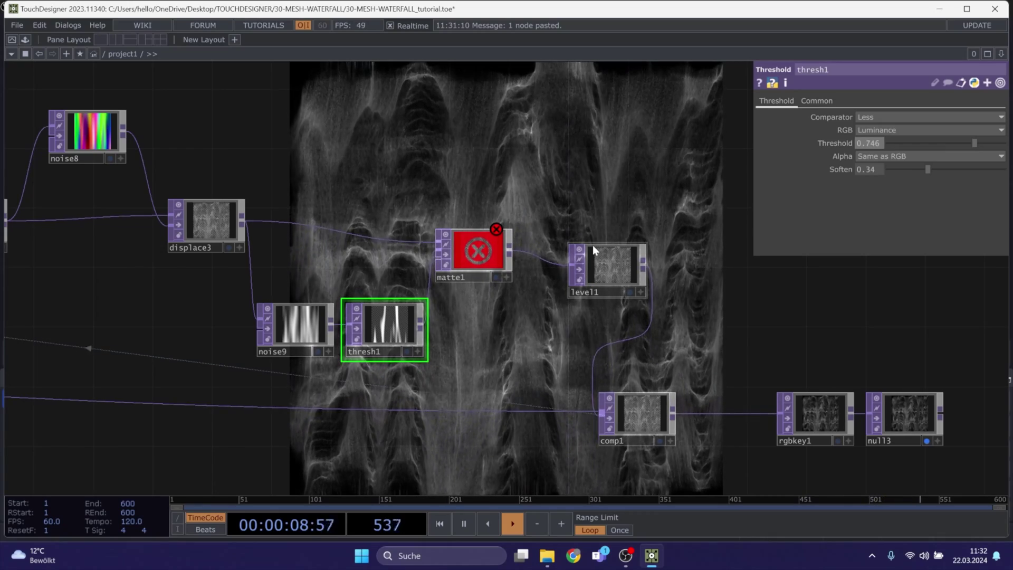
Check matte1's error details and, with the timeline paused, connect thresh1's output to matte1's third input
click(478, 244)
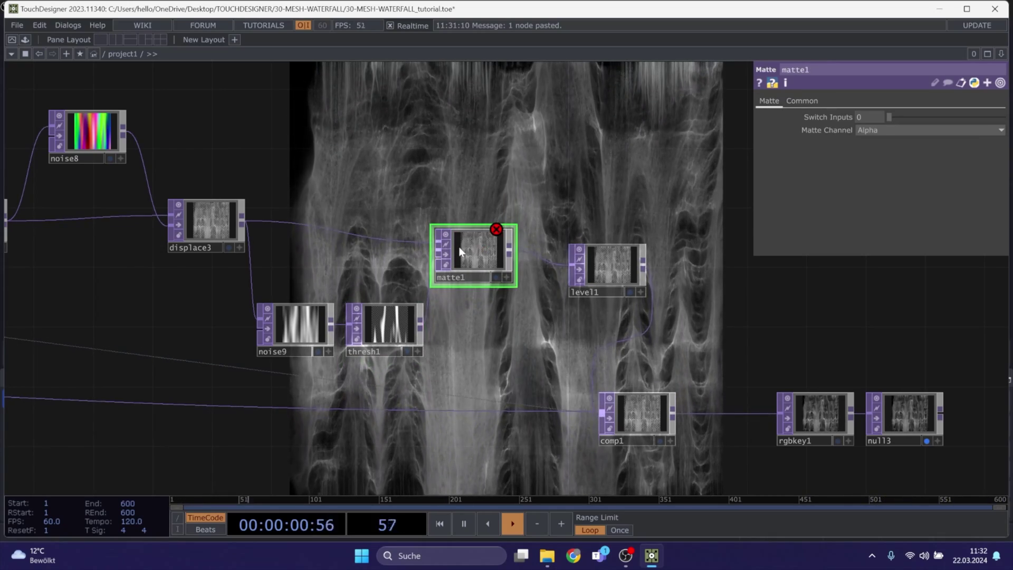
mouse_move(496, 230)
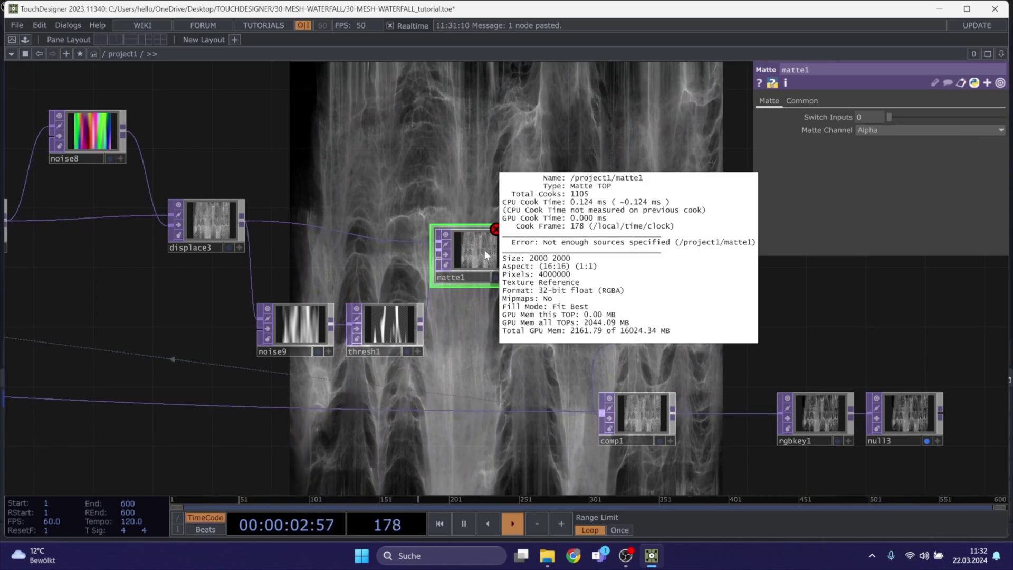
drag(452, 254, 469, 254)
key(space)
scroll(467, 254, up, 5)
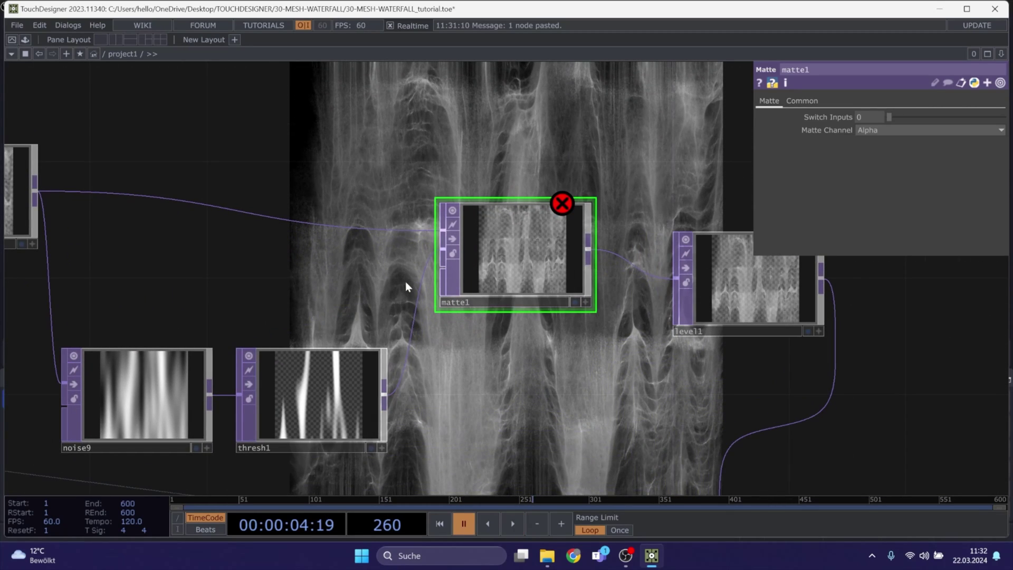
drag(304, 296, 440, 314)
drag(528, 415, 574, 285)
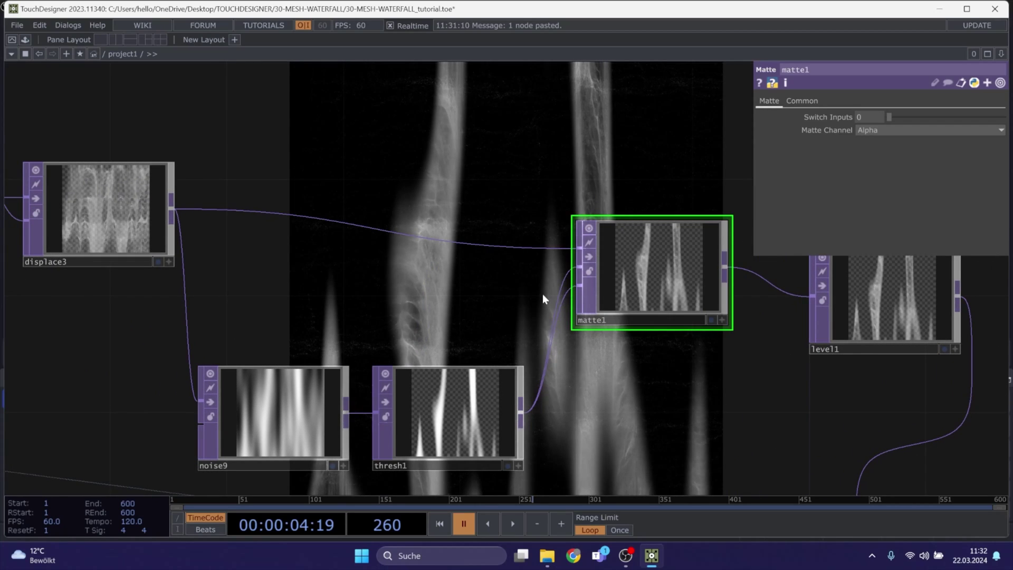
Connect displace3's output to matte1's second input in place of thresh1
drag(172, 207, 579, 267)
drag(320, 299, 446, 301)
scroll(432, 301, down, 3)
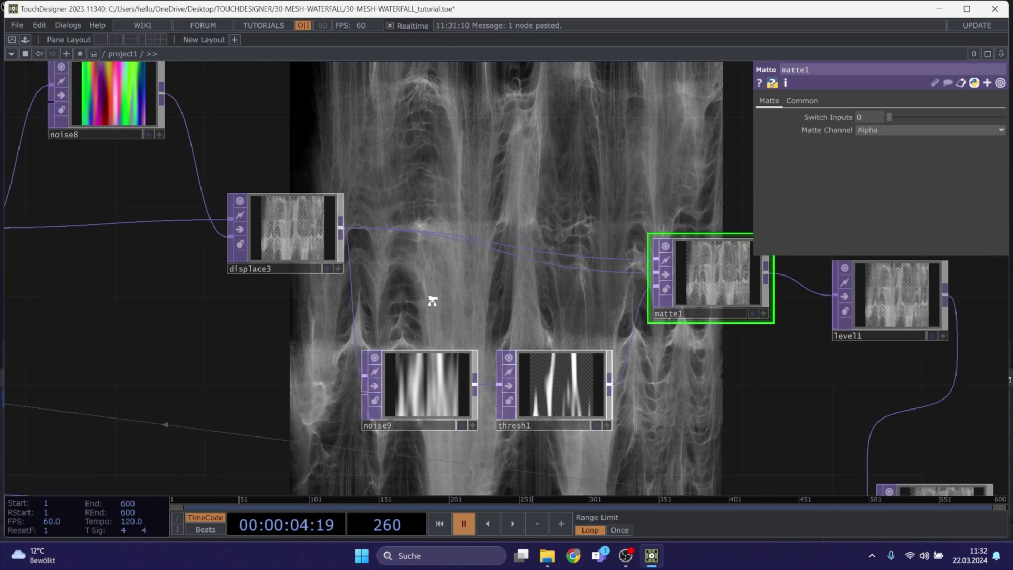
Raise displace3 slightly, connect displace2's output to matte1's second input, and resume playback
drag(303, 237, 319, 197)
scroll(251, 275, down, 2)
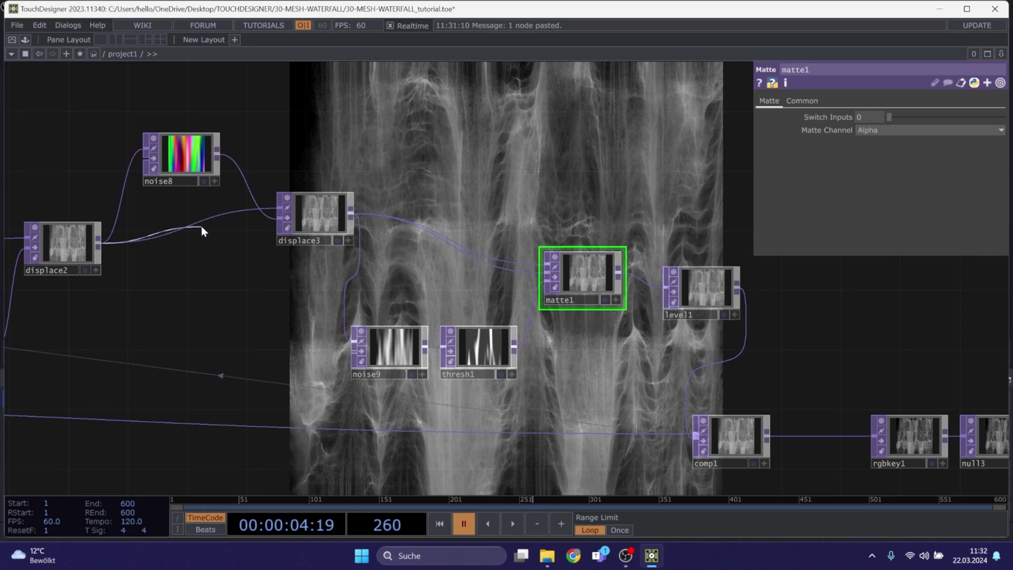
drag(99, 245, 507, 274)
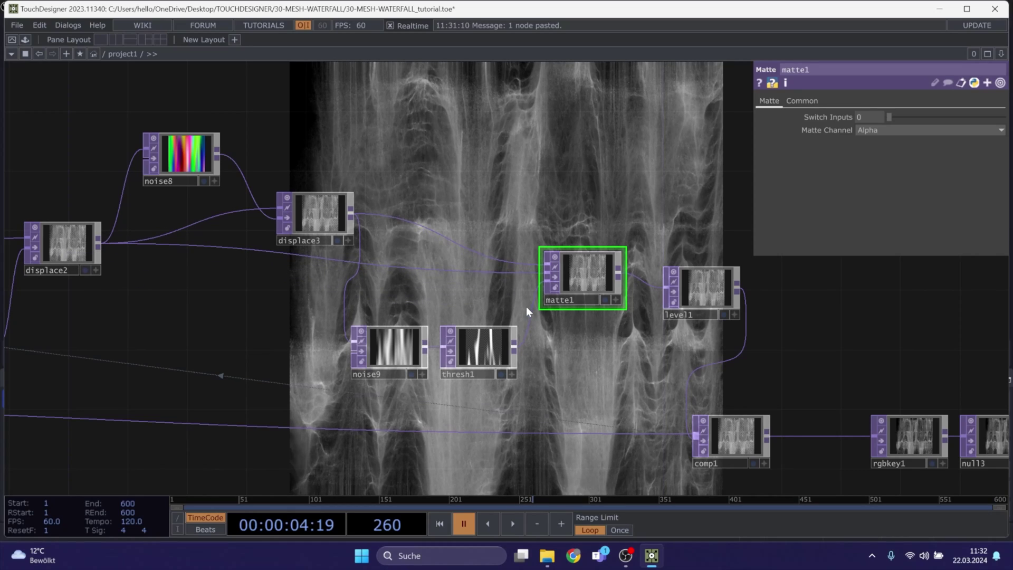
key(space)
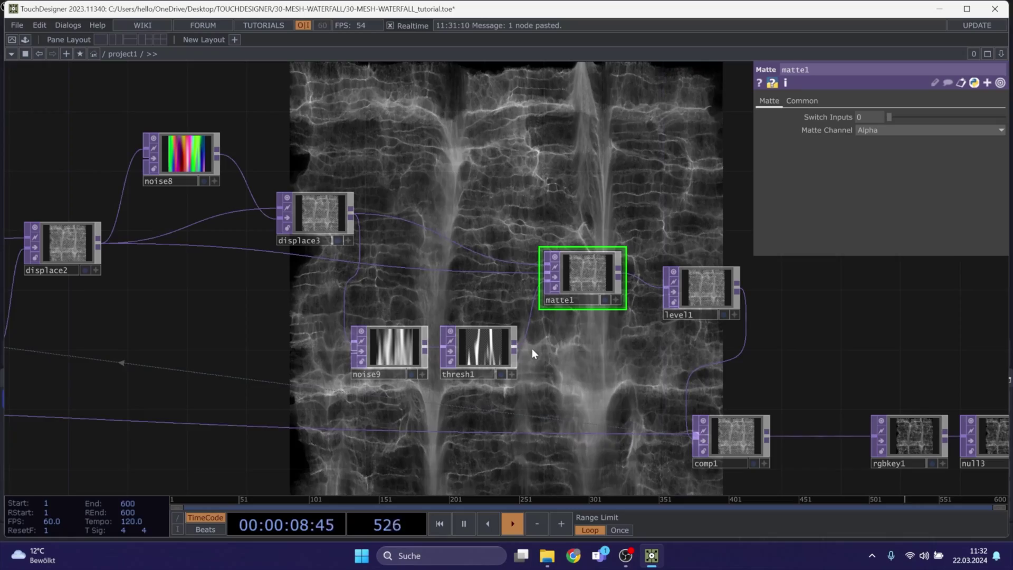
Move displace3 further up, clear of the wire running from displace2 to matte1
click(489, 352)
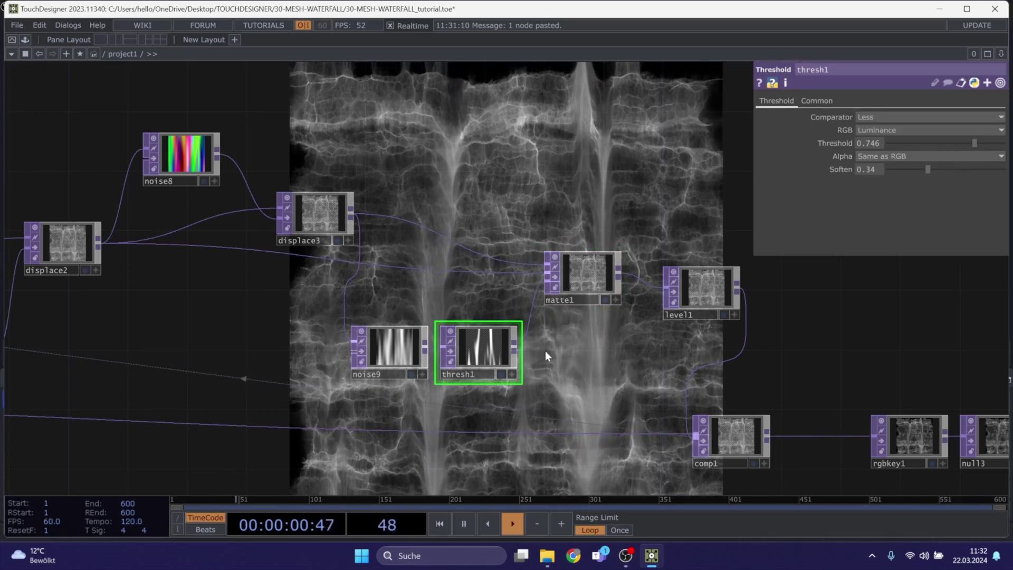
drag(530, 361, 496, 334)
drag(613, 251, 580, 200)
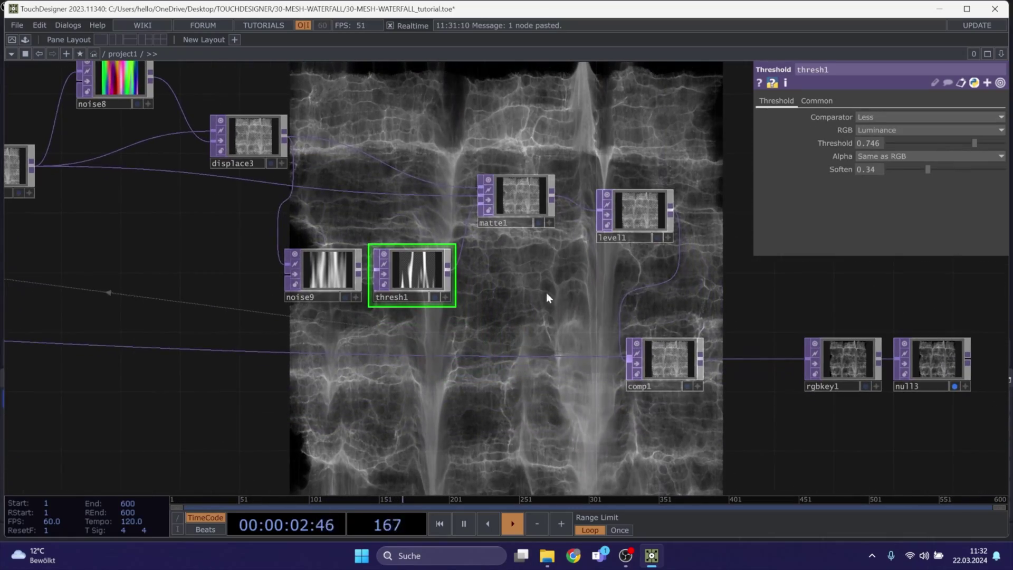
drag(295, 127, 312, 190)
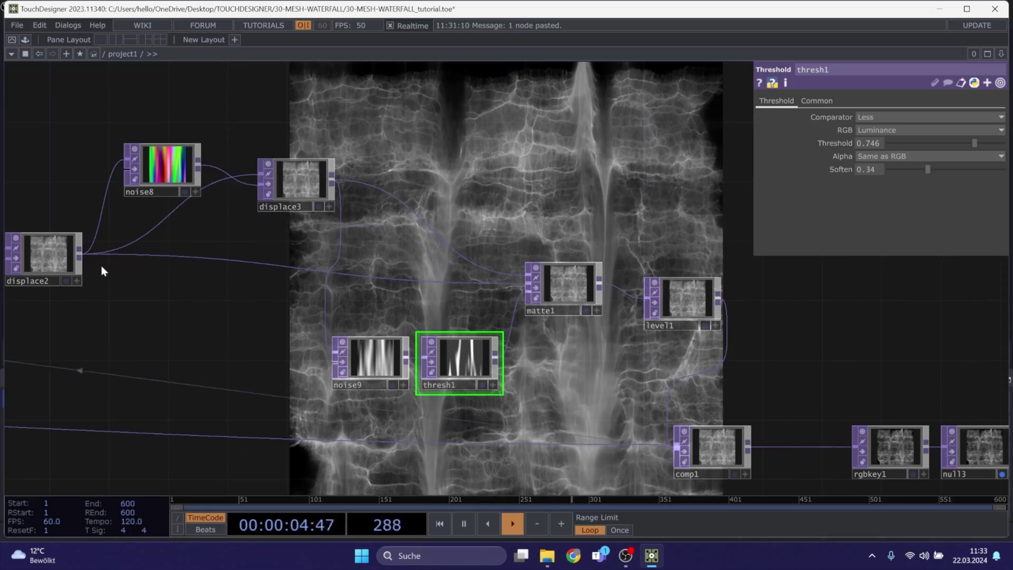
Look over displace2's connections and lower thresh1's Threshold to 0.72
drag(53, 291, 377, 299)
scroll(385, 289, up, 5)
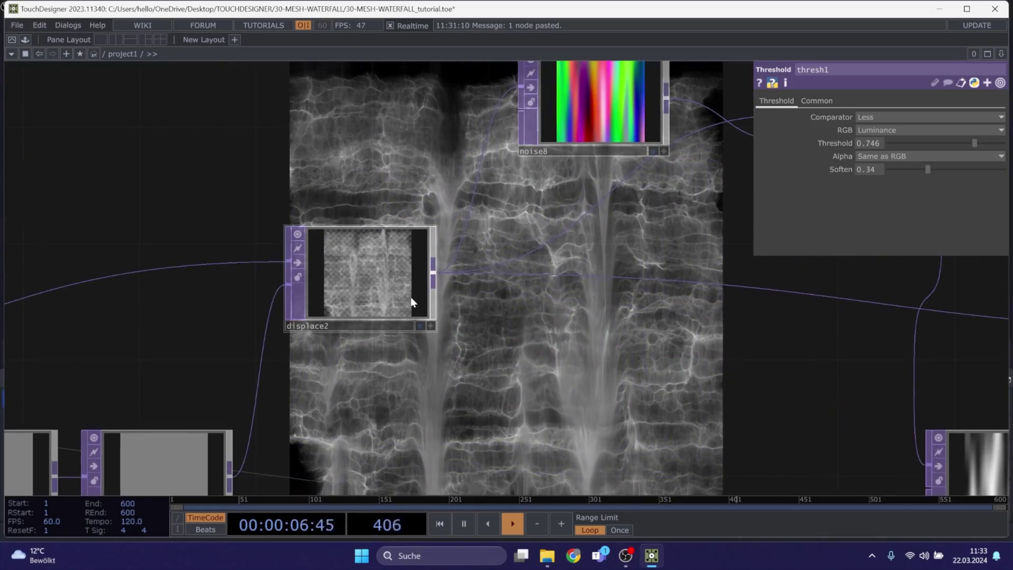
scroll(318, 365, down, 5)
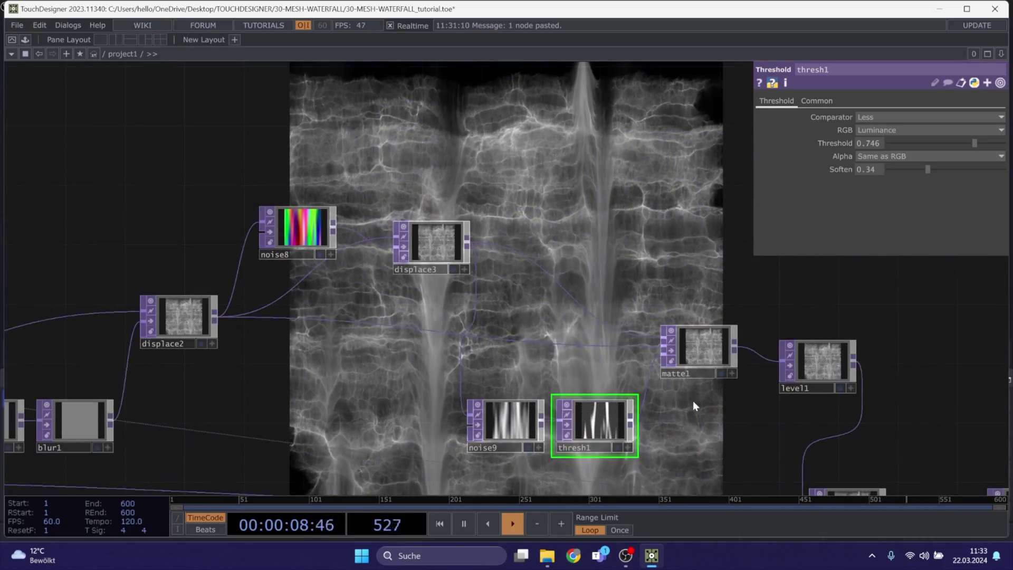
drag(619, 368, 441, 310)
scroll(408, 299, up, 3)
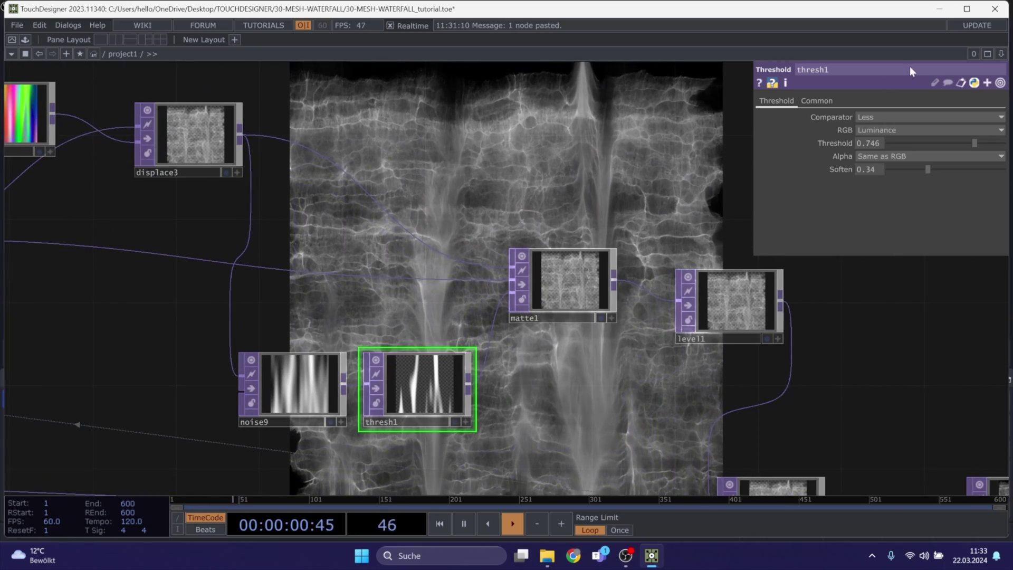
mouse_move(973, 143)
mouse_down()
mouse_move(922, 143)
mouse_move(971, 141)
mouse_up()
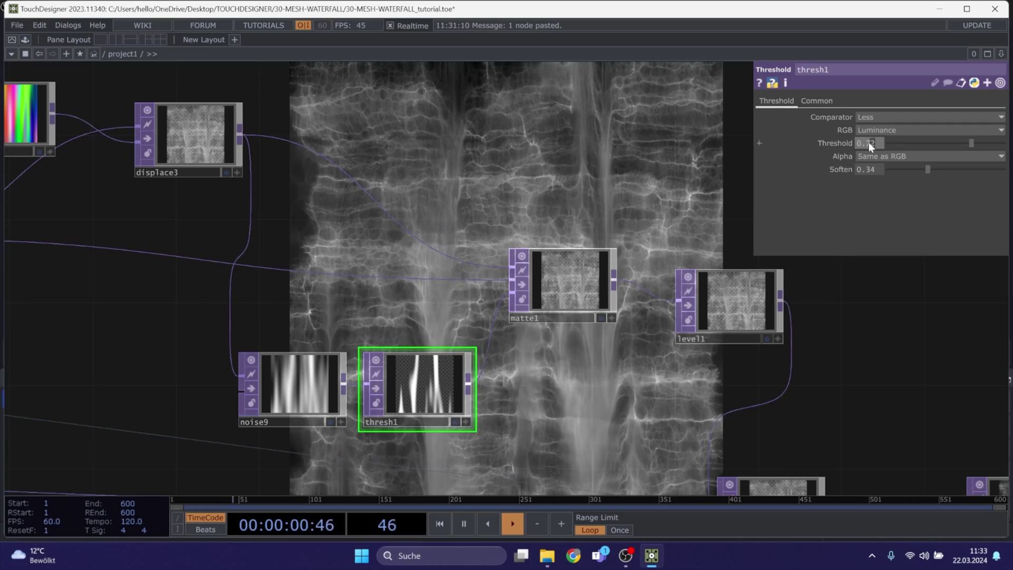
Set thresh1's Threshold to 0.64
drag(869, 144, 866, 150)
text(6)
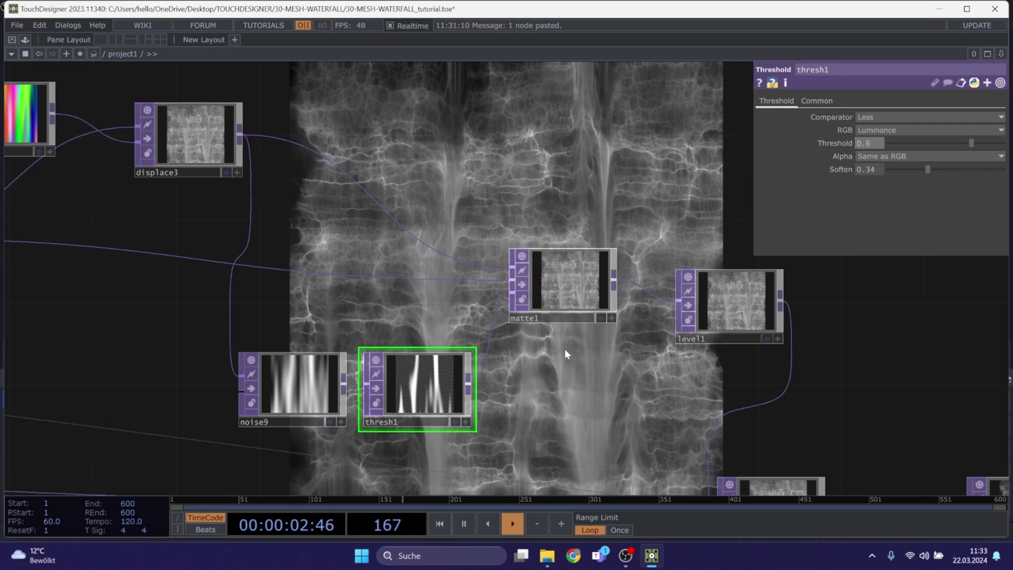
text(4)
key(Return)
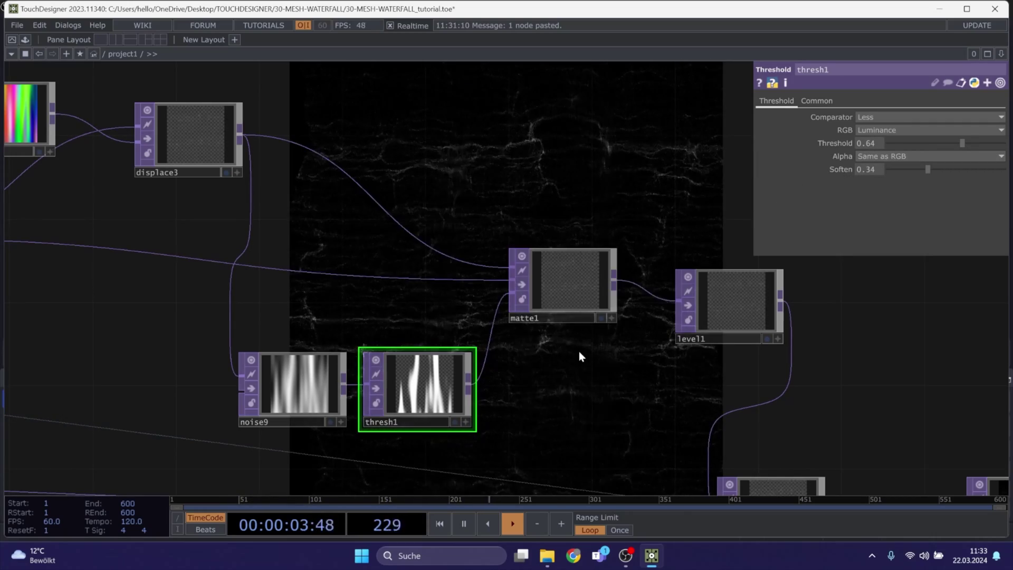
Raise noise9's Harmonics to 2 and examine the resulting noise and threshold patterns
click(281, 363)
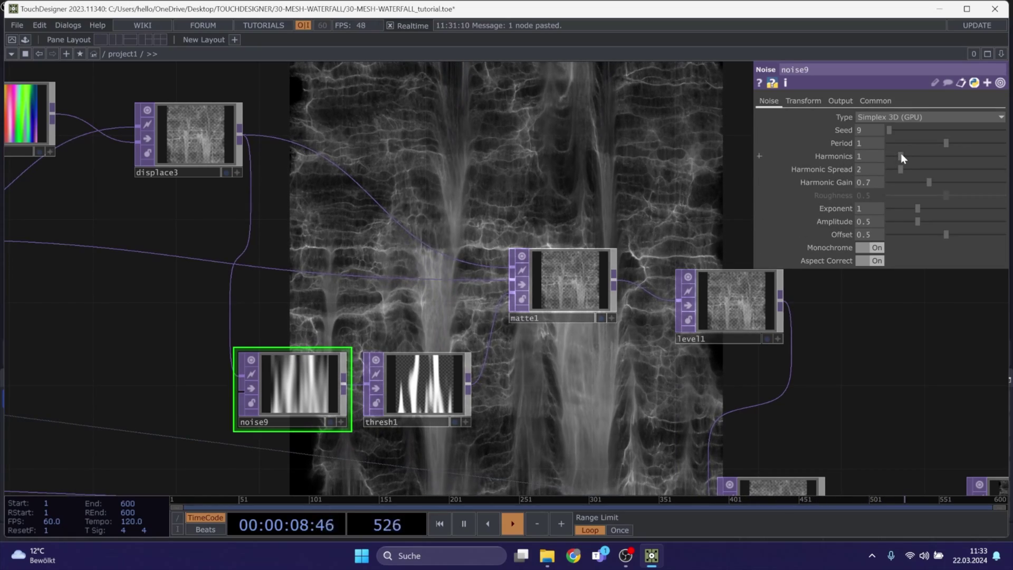
drag(901, 156, 910, 157)
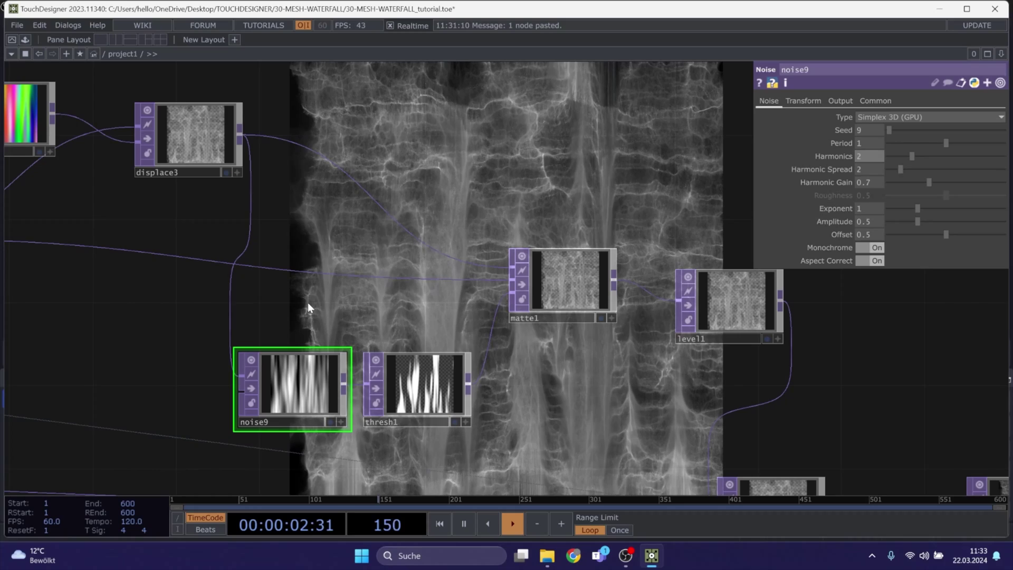
scroll(238, 325, down, 3)
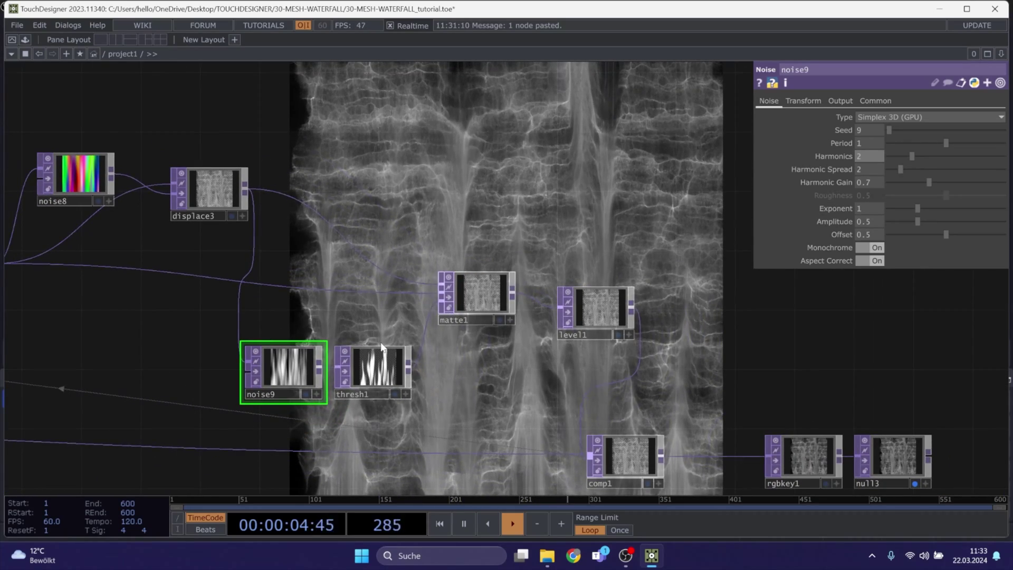
scroll(249, 369, up, 5)
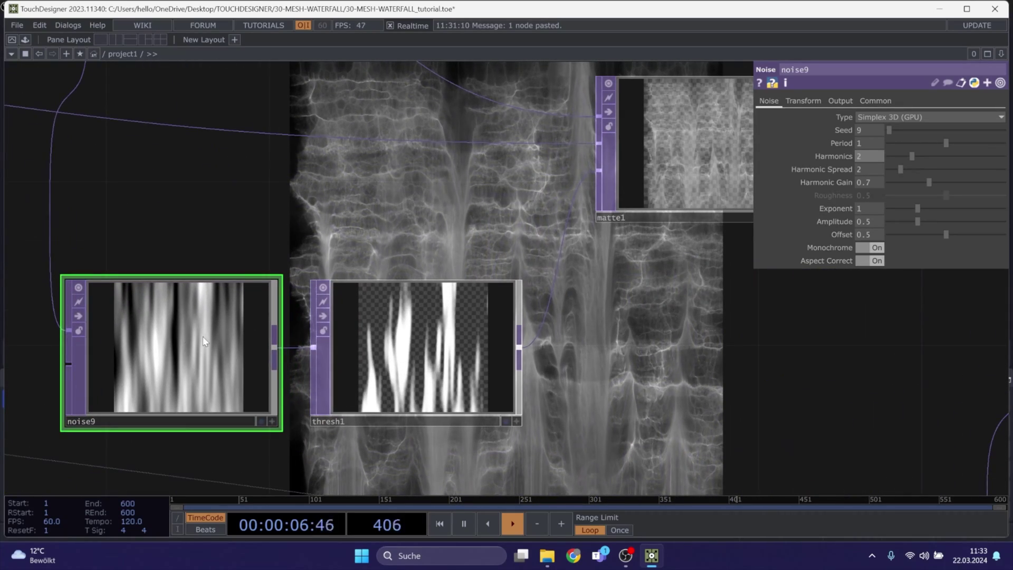
Pause playback, animate noise9's Z translation with the expression absTime.seconds*0.1, and resume playback
key(space)
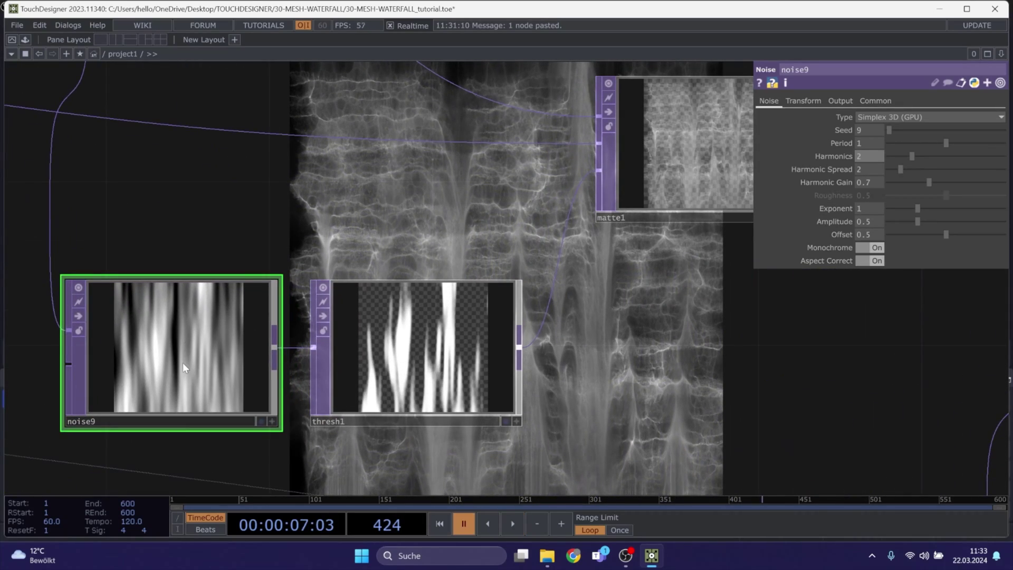
click(804, 101)
click(971, 142)
text(ab)
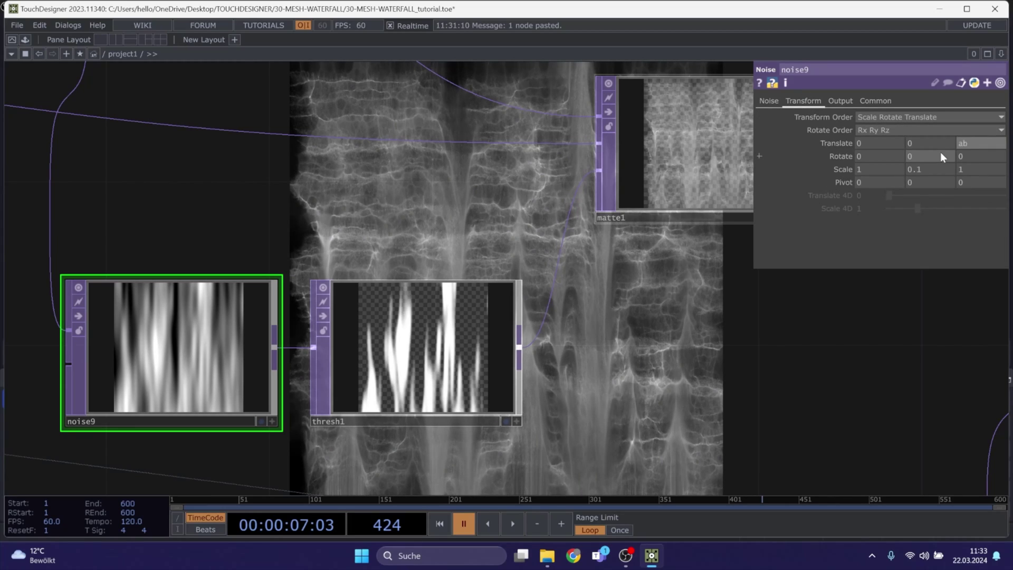
text(sTime)
text(.seconds*)
text(0.1)
key(Return)
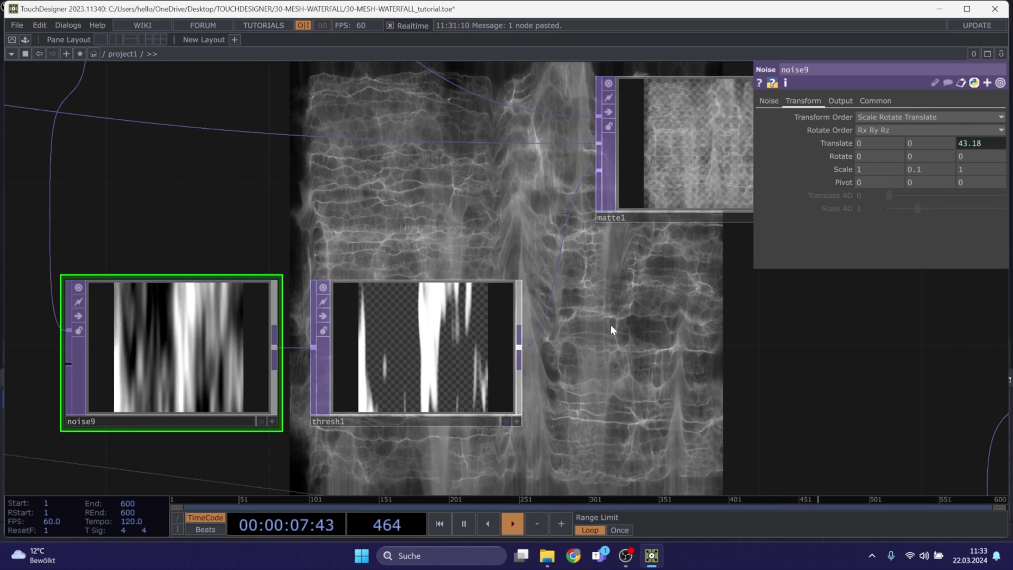
Try animating noise8's Z translation with the expression absTime.seconds*.5
scroll(617, 325, down, 3)
drag(745, 382, 520, 277)
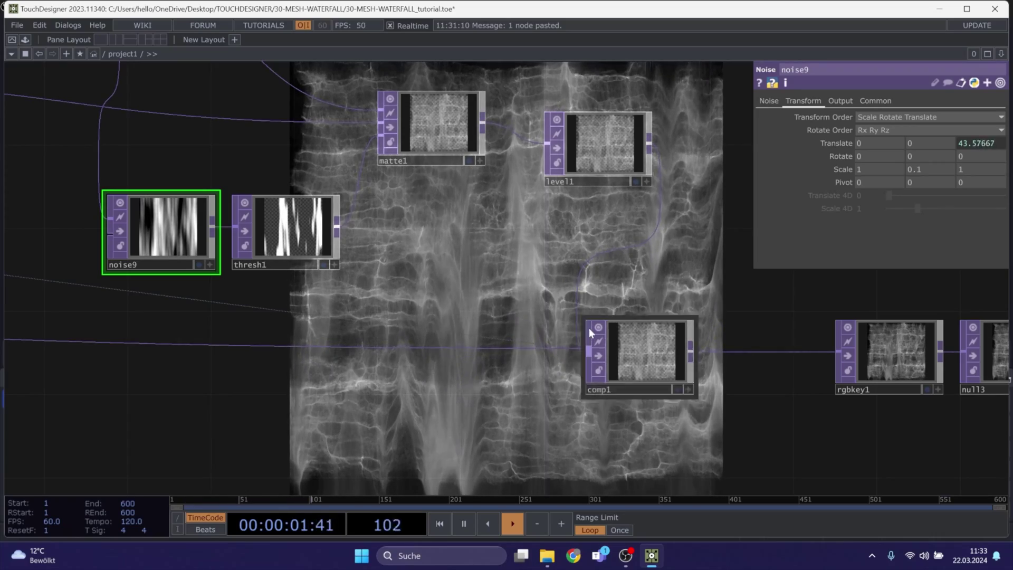
drag(647, 244, 611, 308)
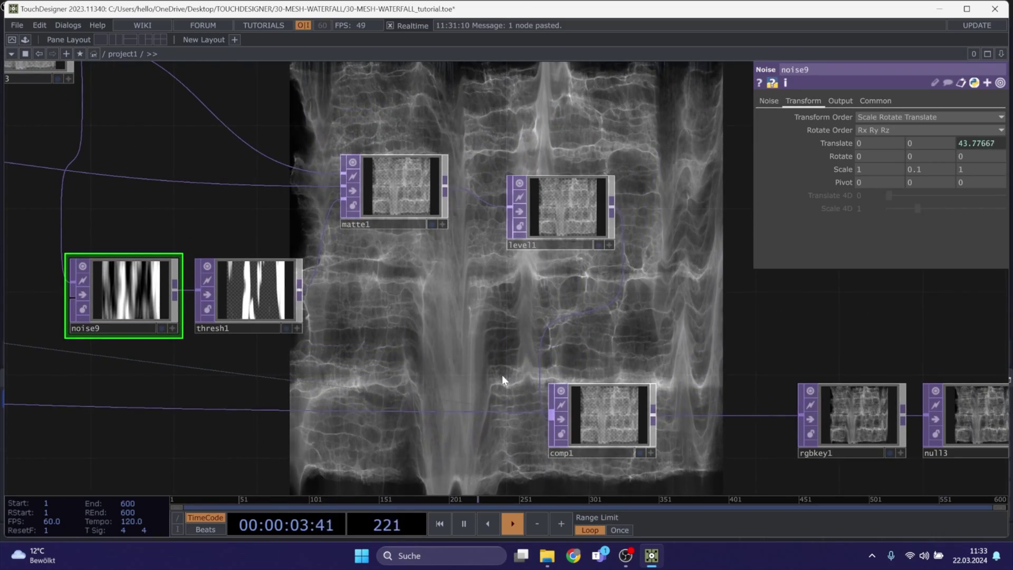
scroll(414, 264, down, 2)
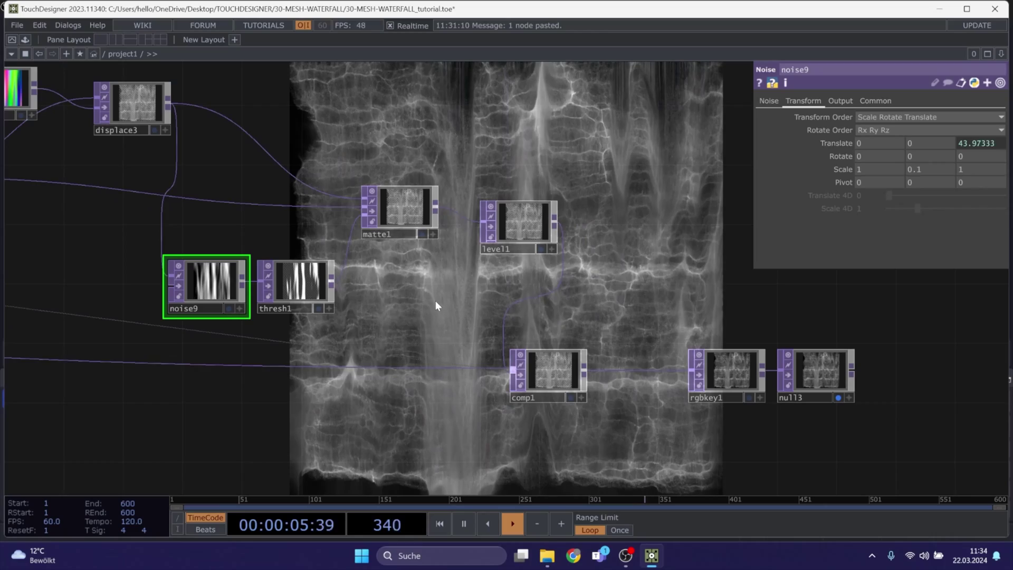
drag(95, 189, 329, 251)
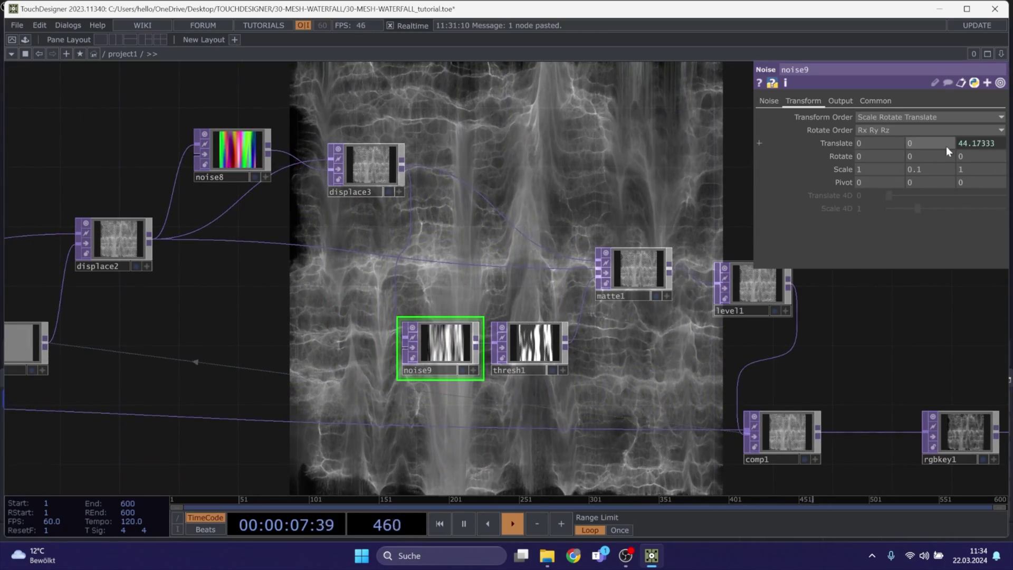
click(251, 142)
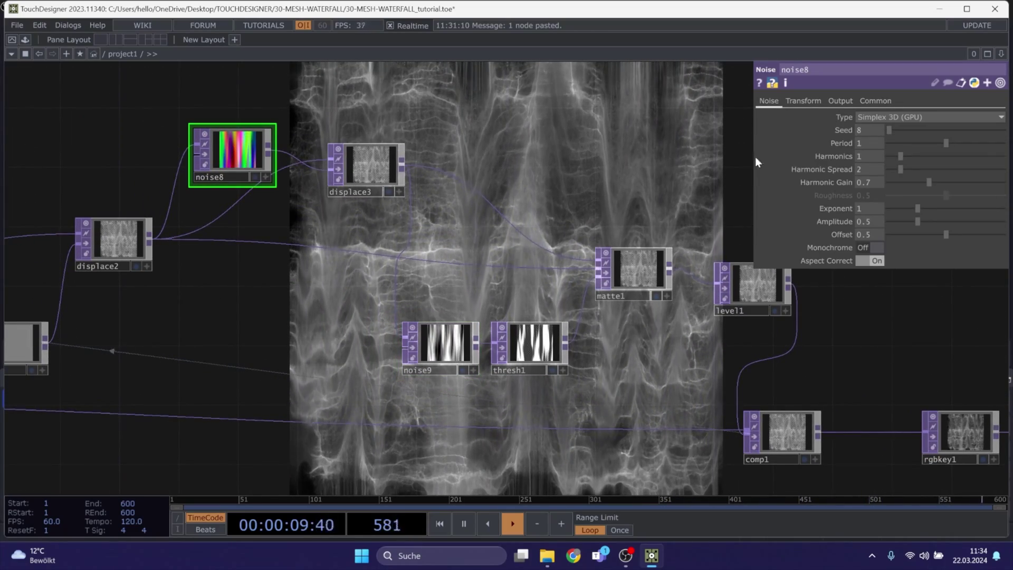
click(812, 101)
click(964, 143)
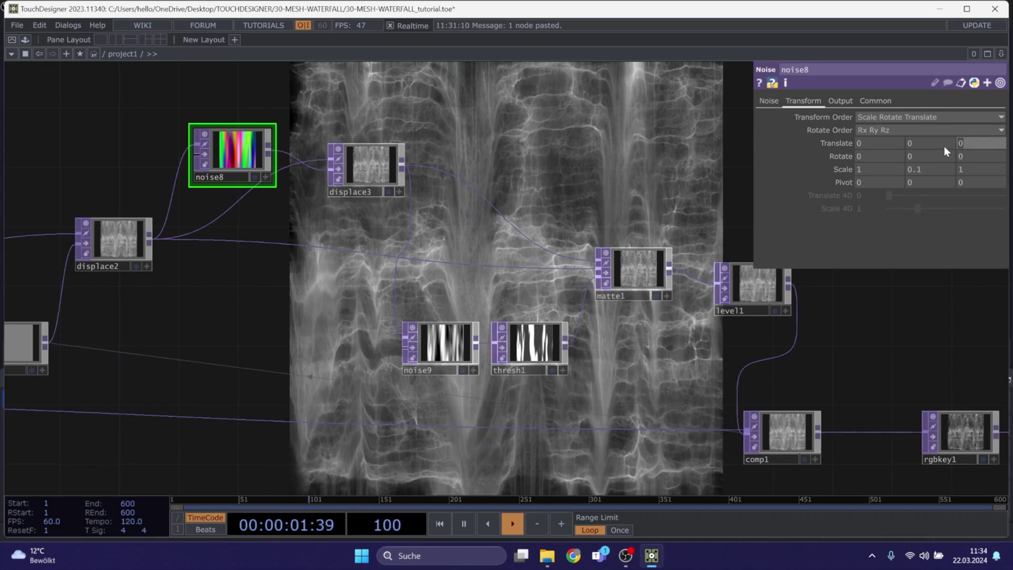
text(abs)
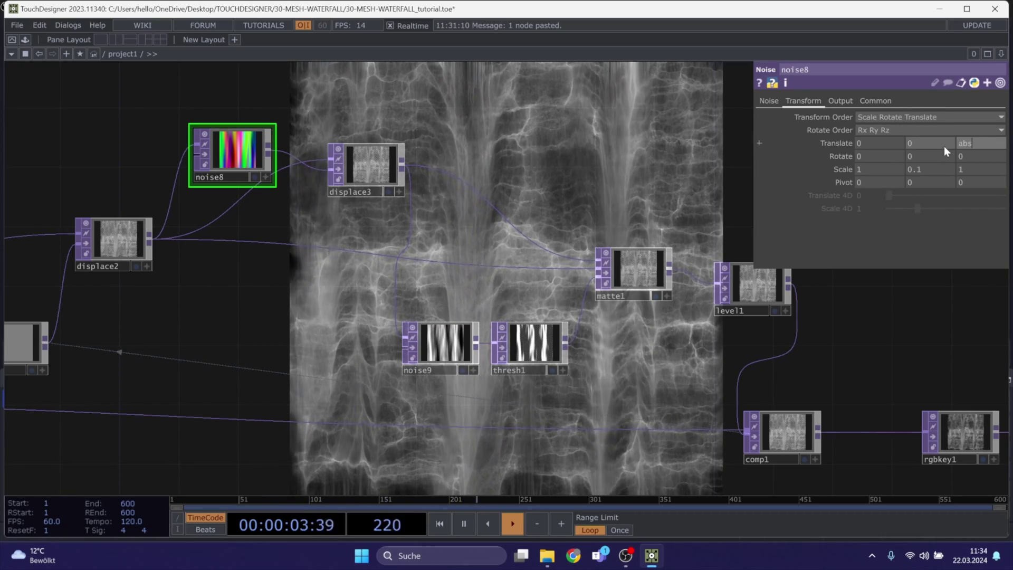
text(Time.second)
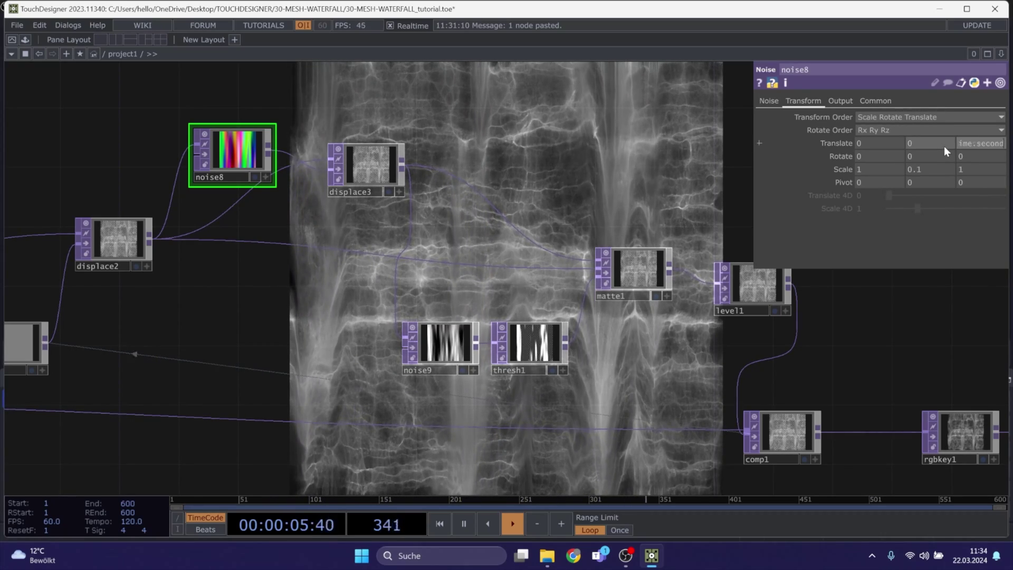
text(s*.5)
key(Return)
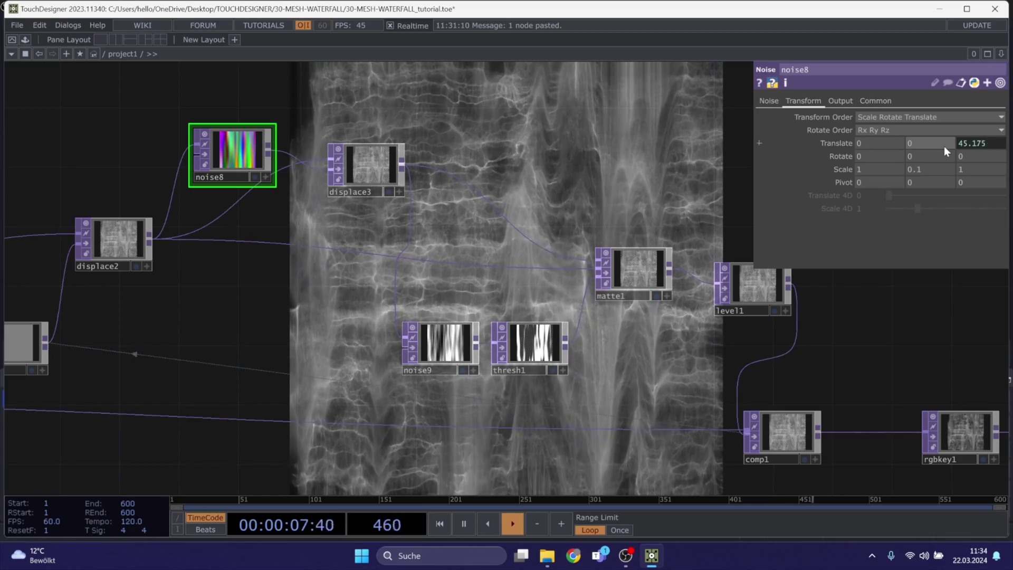
Reset noise8's Z translation to 0
drag(656, 361, 296, 277)
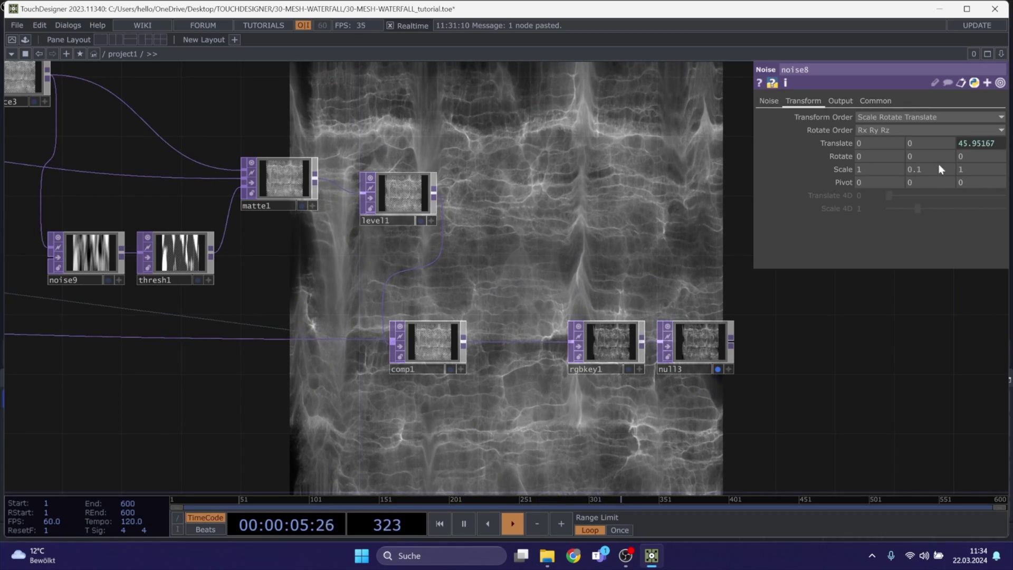
click(971, 143)
click(811, 181)
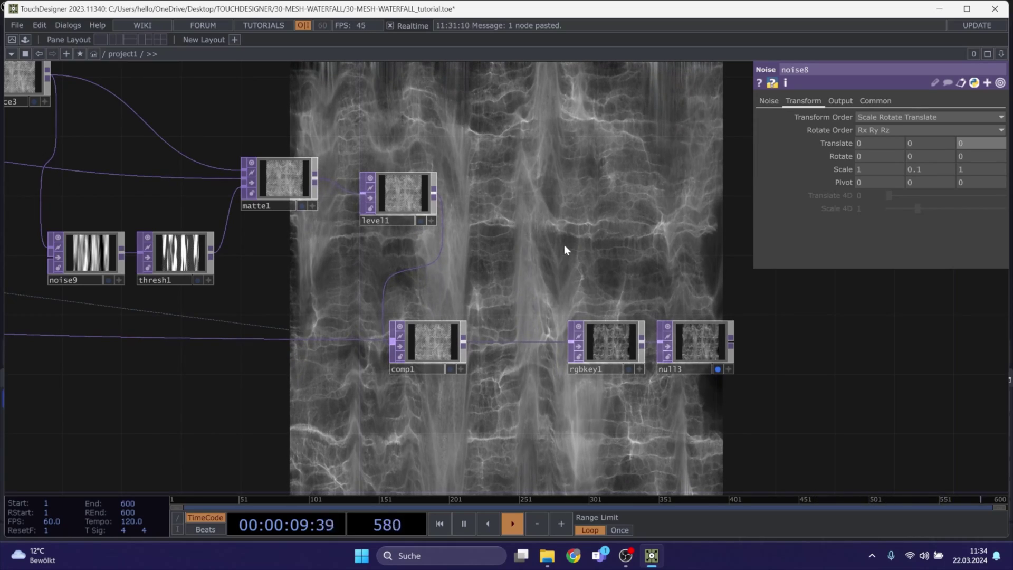
Pause playback and move level1, comp1, rgbkey1 and null3 together away from matte1 to make room for another node
drag(537, 270, 494, 396)
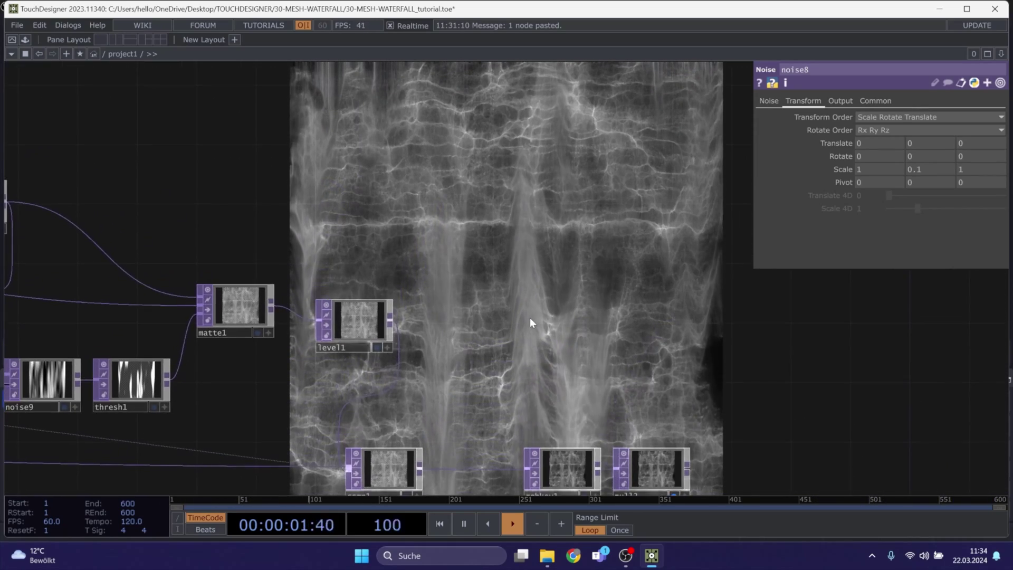
scroll(536, 318, down, 3)
drag(328, 181, 47, 68)
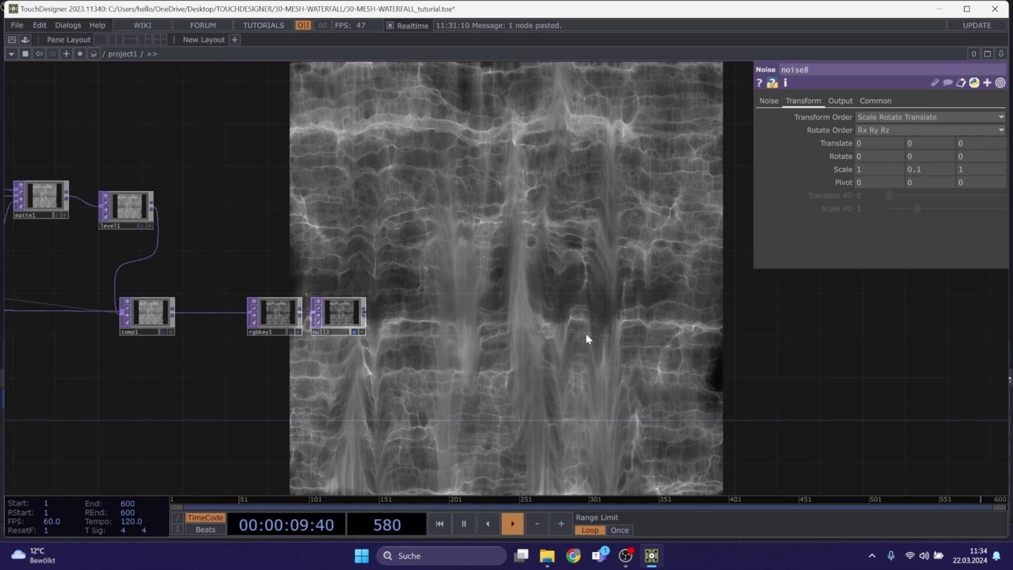
drag(555, 278, 711, 295)
key(space)
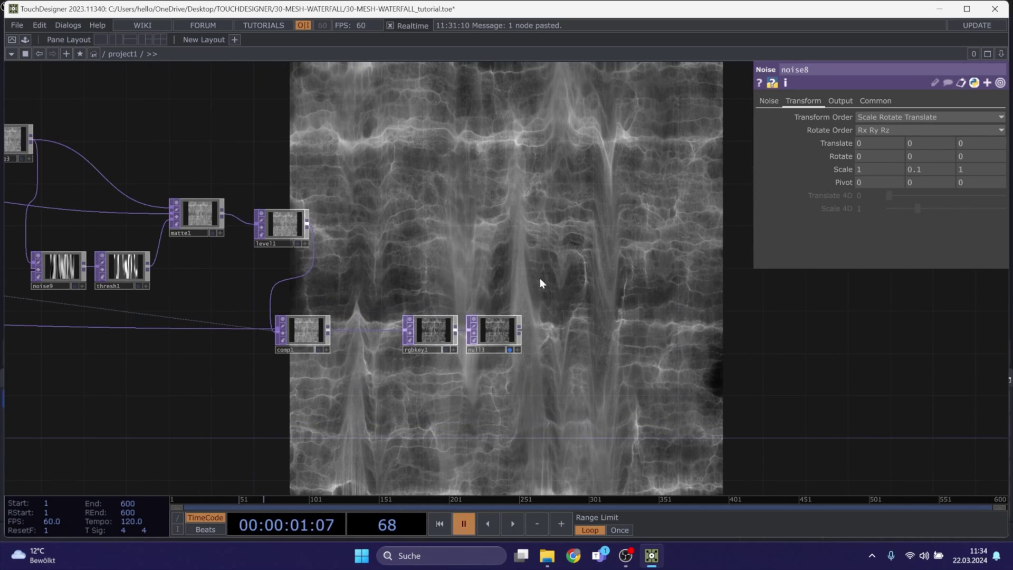
right_drag(553, 407, 281, 222)
drag(294, 237, 390, 236)
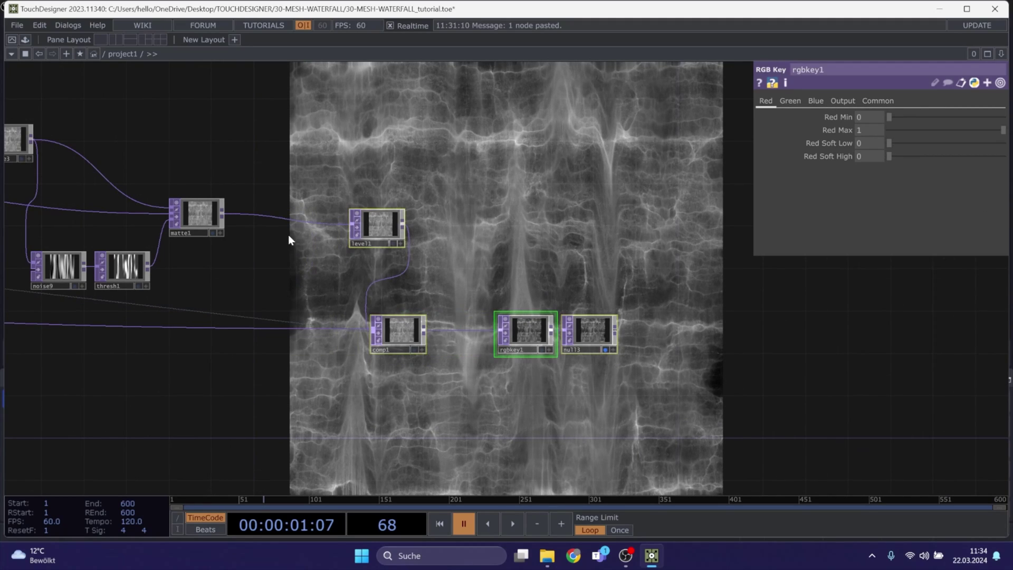
Insert a Transform TOP on the wire between matte1 and level1
right_click(274, 216)
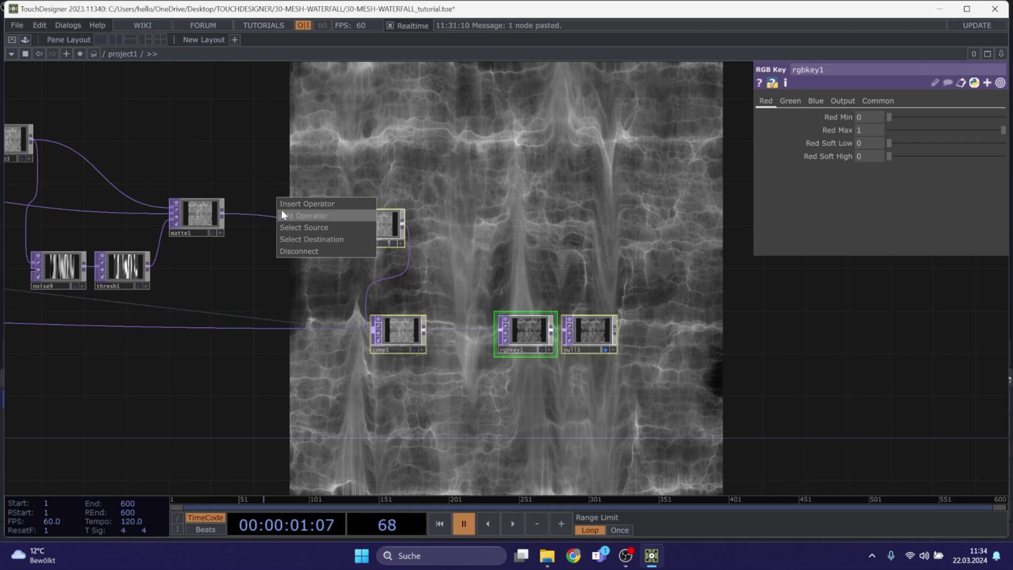
click(286, 206)
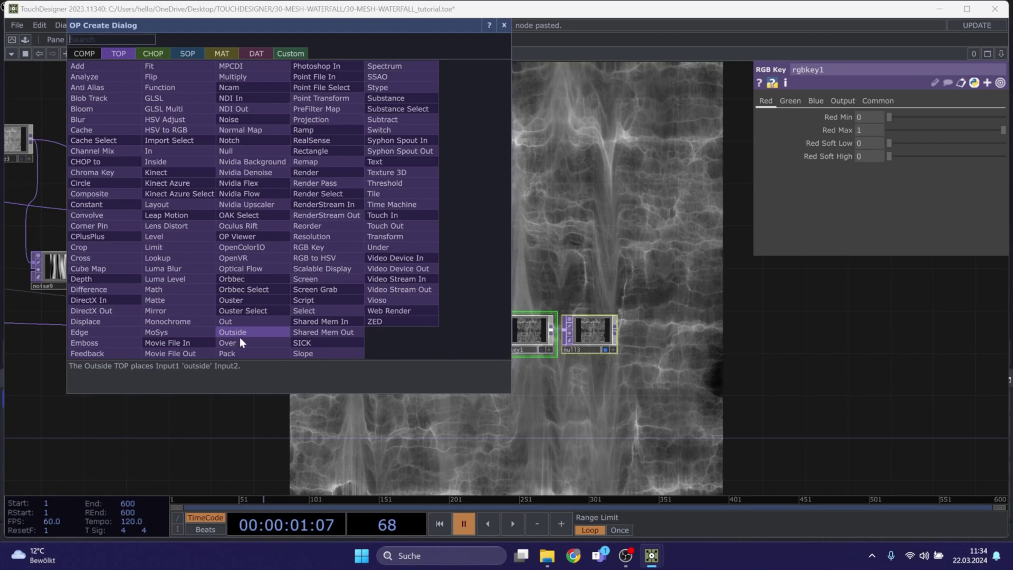
click(385, 237)
click(270, 215)
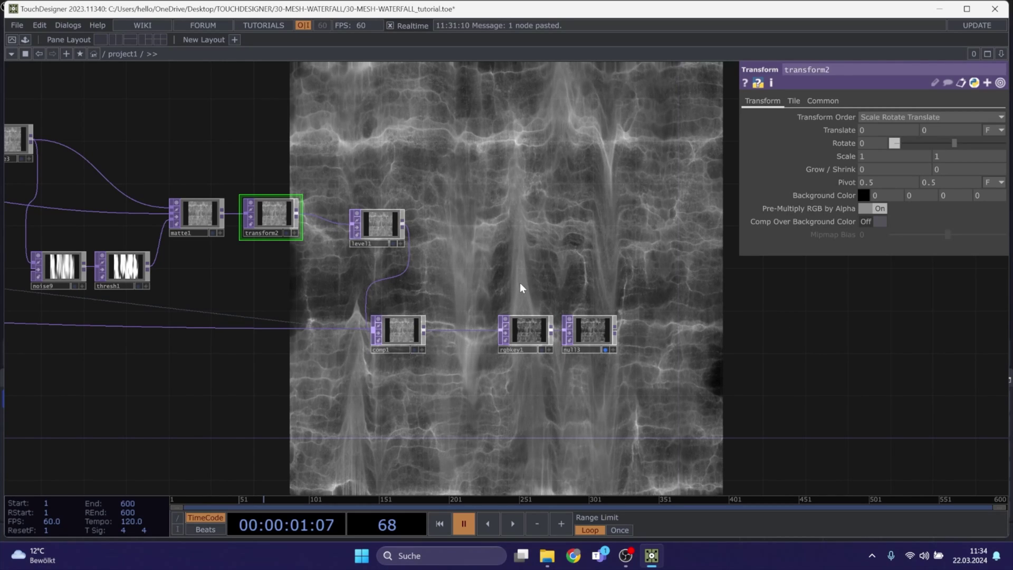
Resume playback and set transform2's Y translation to -0.5 with Pixels as the unit
key(space)
key(space)
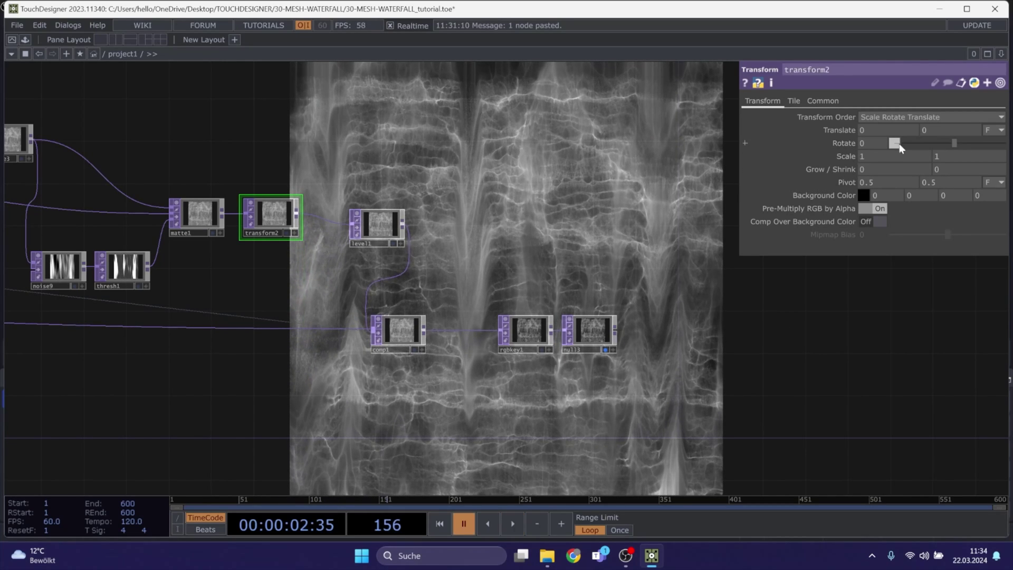
middle_click(935, 130)
middle_drag(936, 151, 927, 136)
key(space)
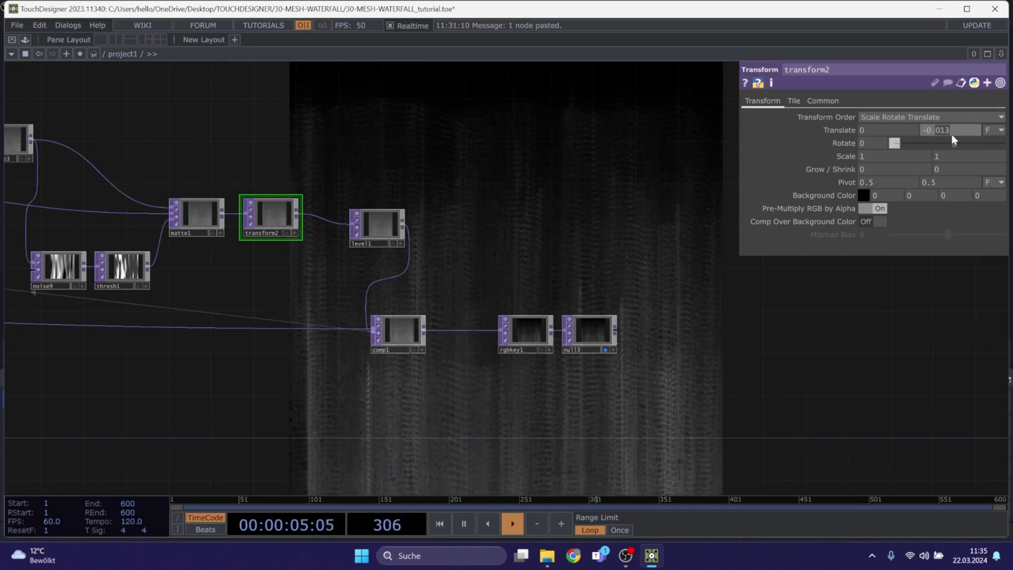
click(992, 130)
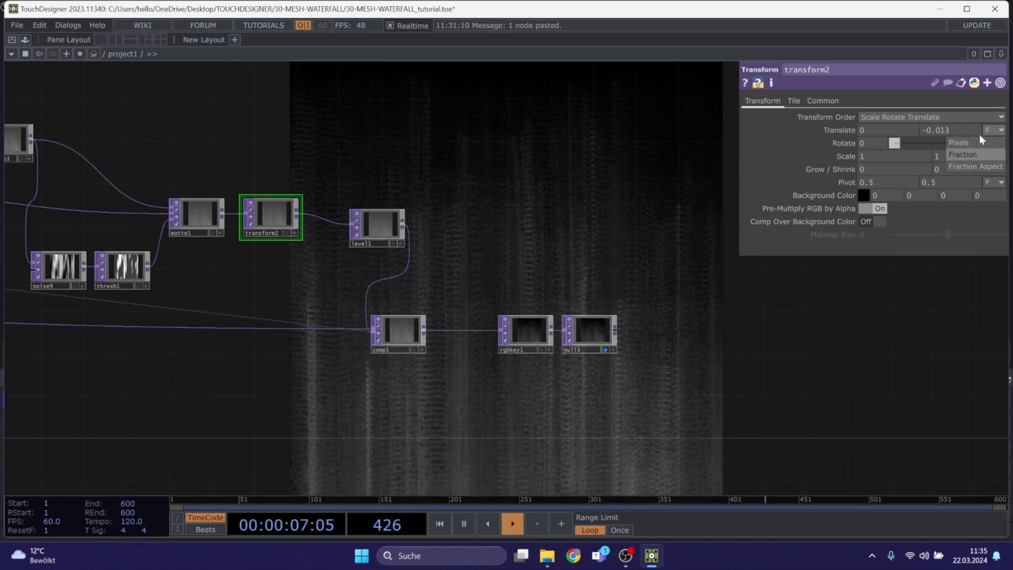
click(968, 141)
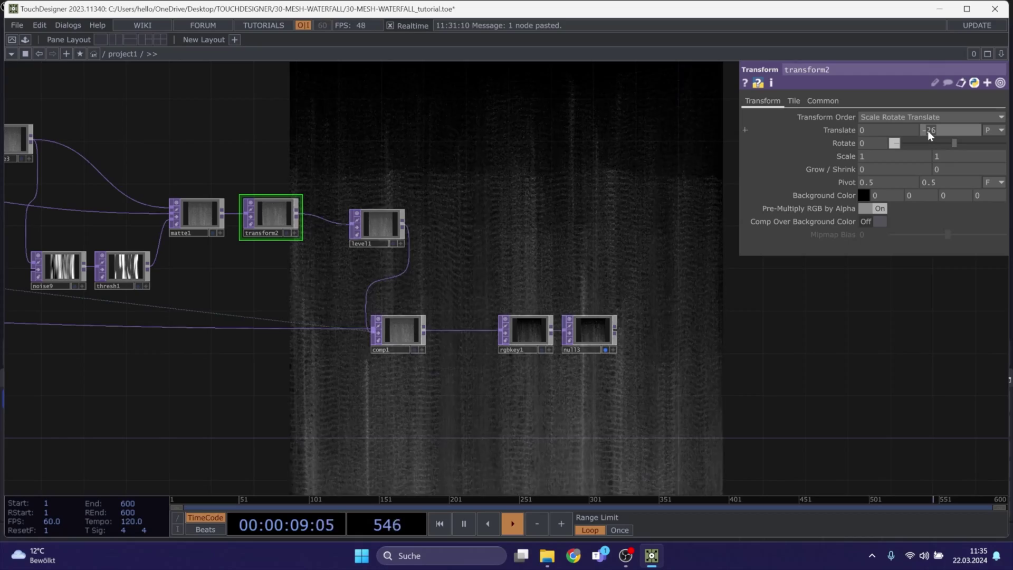
text(0.5)
key(Return)
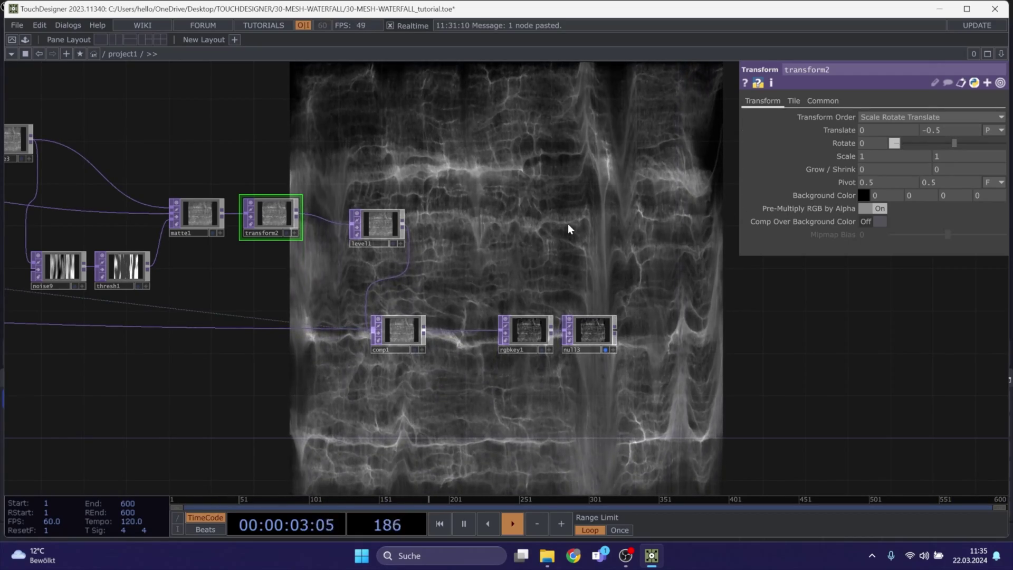
Bypass transform2 briefly and re-enable it to compare the output with and without the downward shift
click(250, 217)
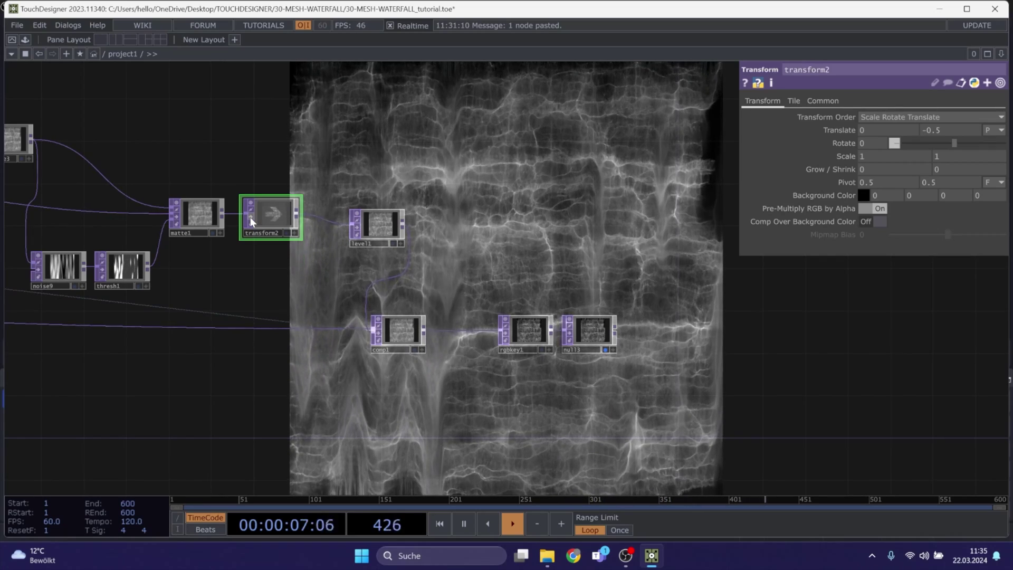
click(251, 217)
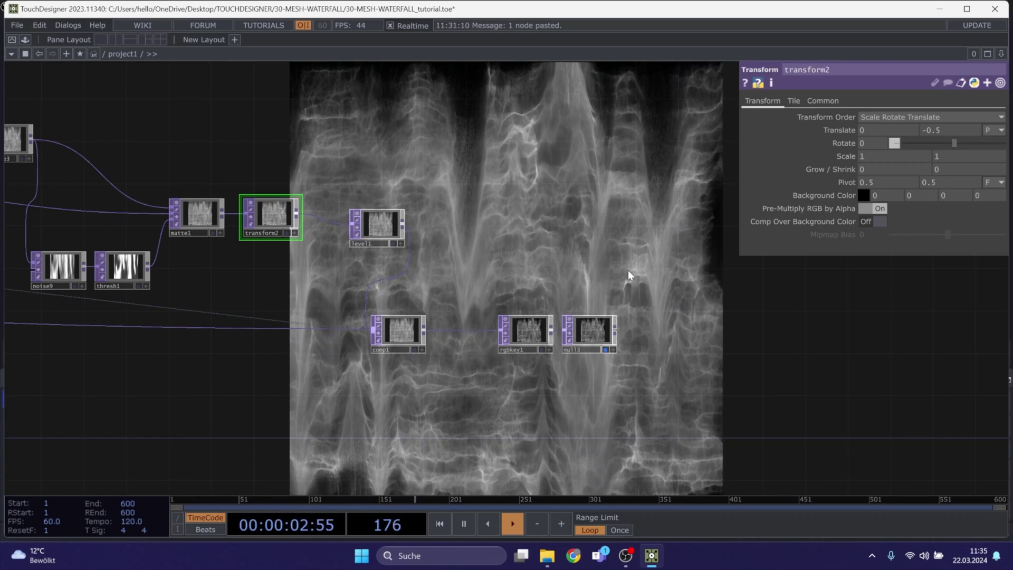
drag(202, 365, 755, 341)
scroll(704, 364, down, 3)
drag(819, 380, 443, 356)
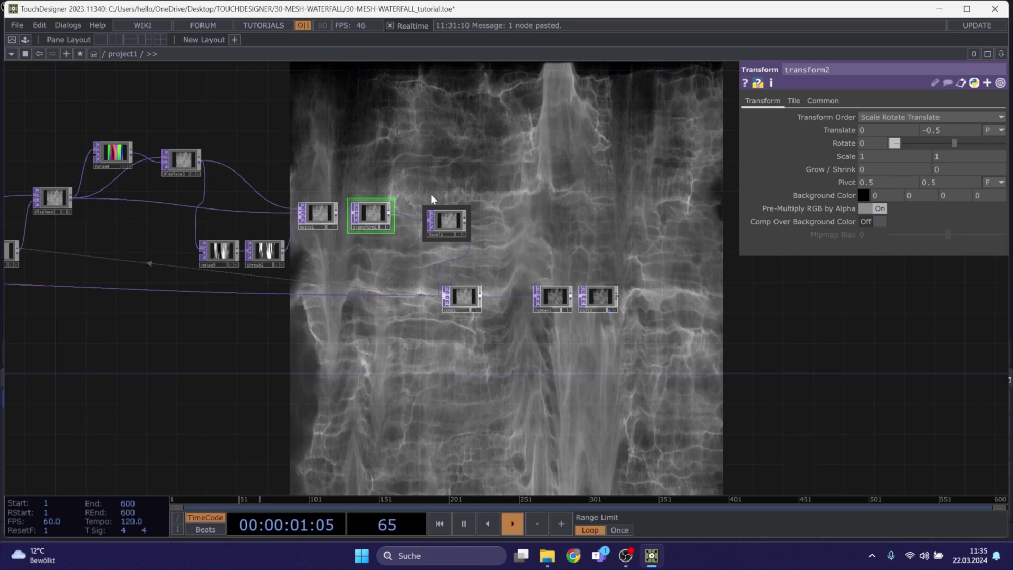
Place level1 close beside transform2 and move rgbkey1 and null3 together away from comp1 to make room
drag(431, 221, 413, 213)
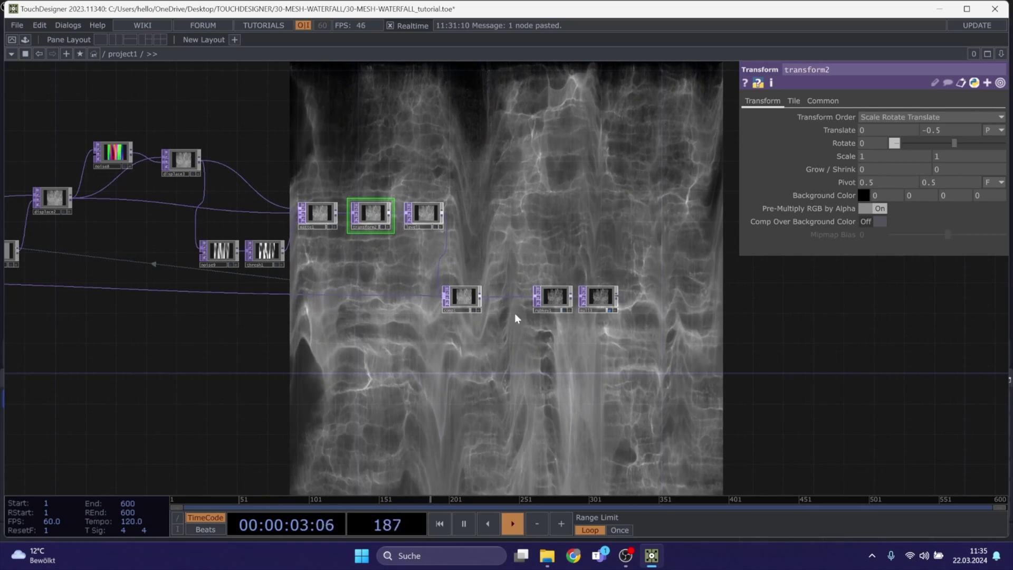
drag(233, 375, 445, 369)
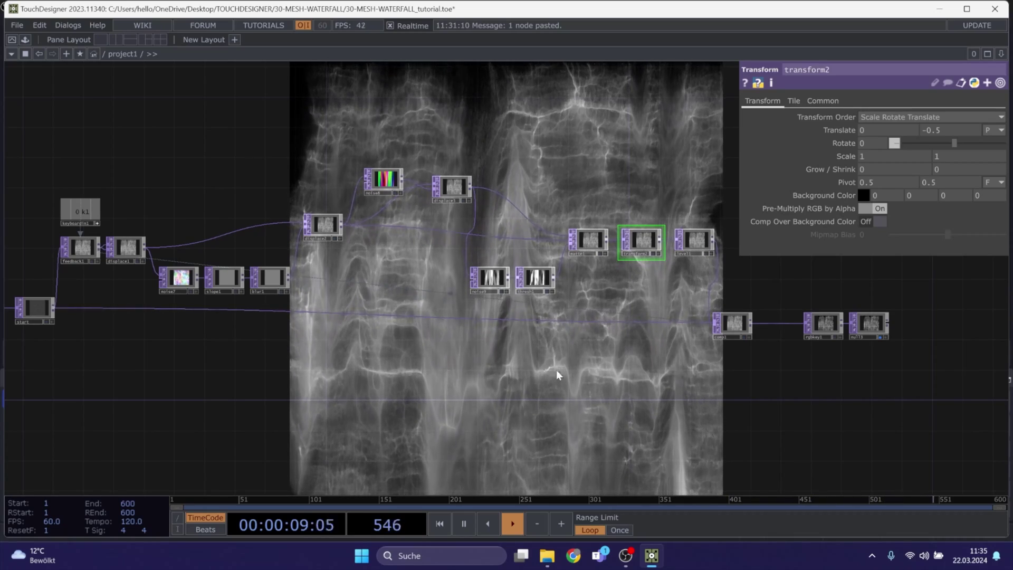
drag(806, 373, 366, 362)
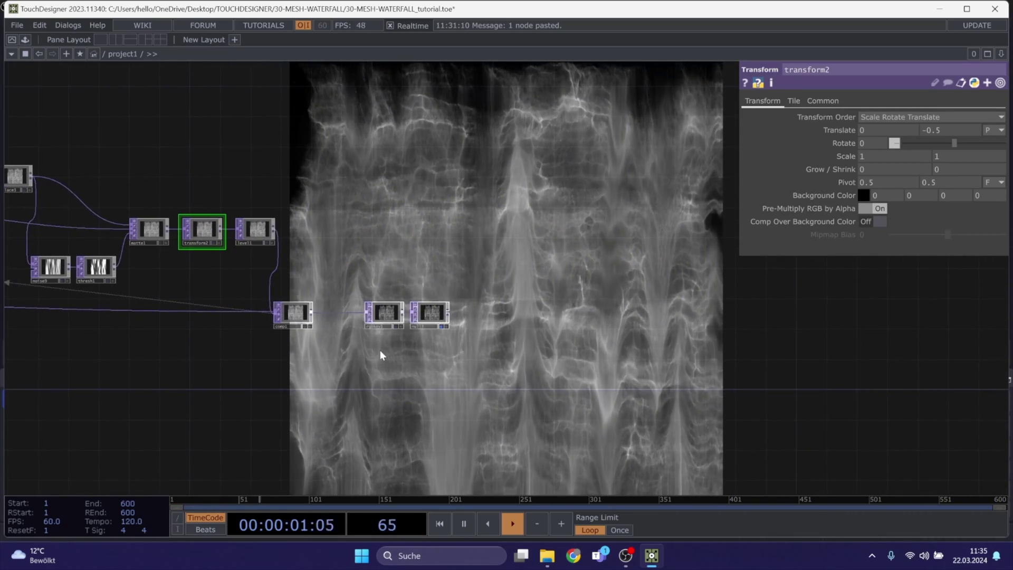
scroll(401, 351, up, 3)
drag(566, 365, 783, 292)
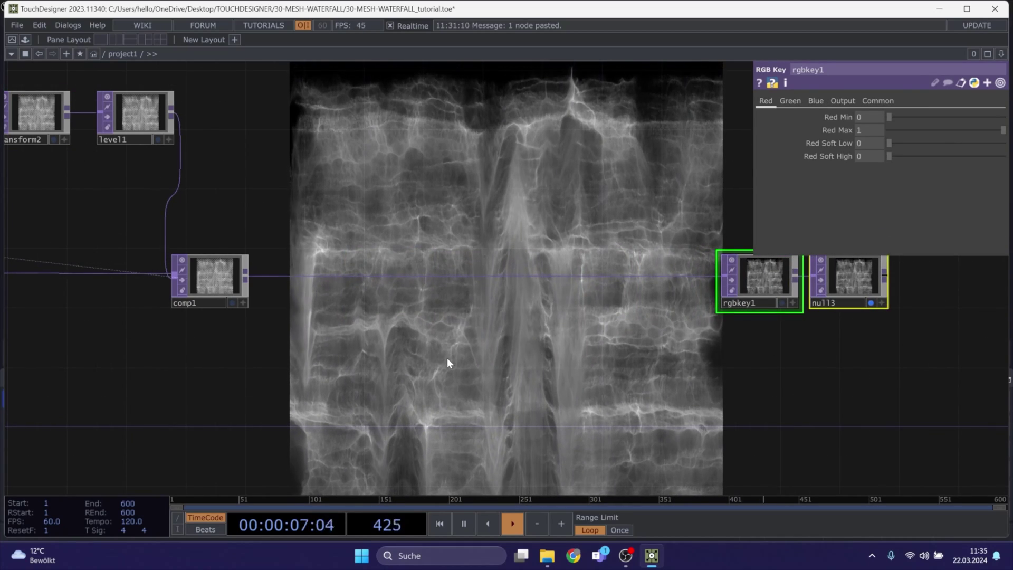
Pause playback and insert a Level TOP on the wire between comp1 and rgbkey1
key(space)
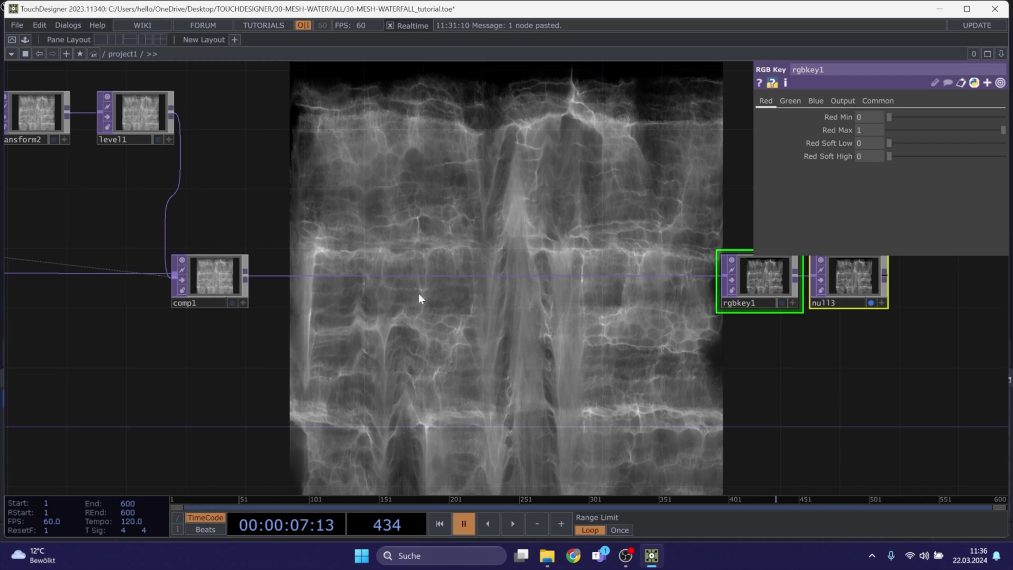
right_click(377, 277)
click(389, 265)
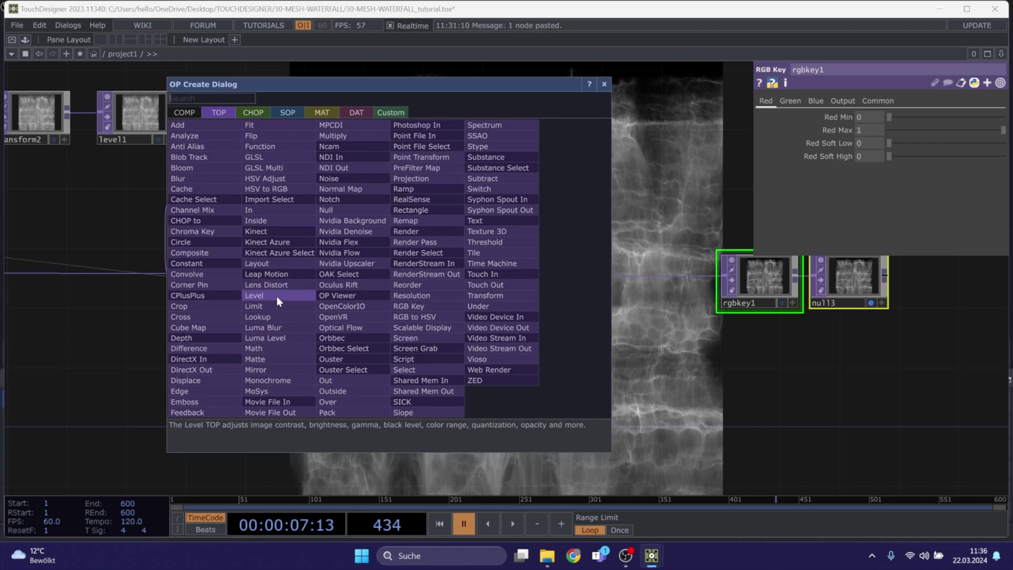
click(276, 296)
click(320, 280)
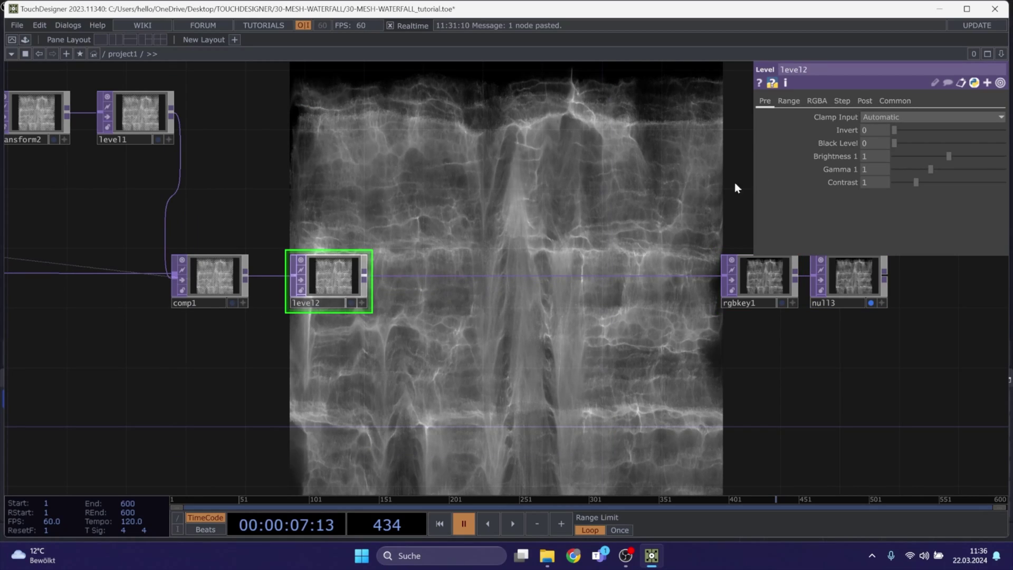
Set level2's Black Level to 0.25 and Brightness 1 to 1.5
drag(898, 144, 902, 143)
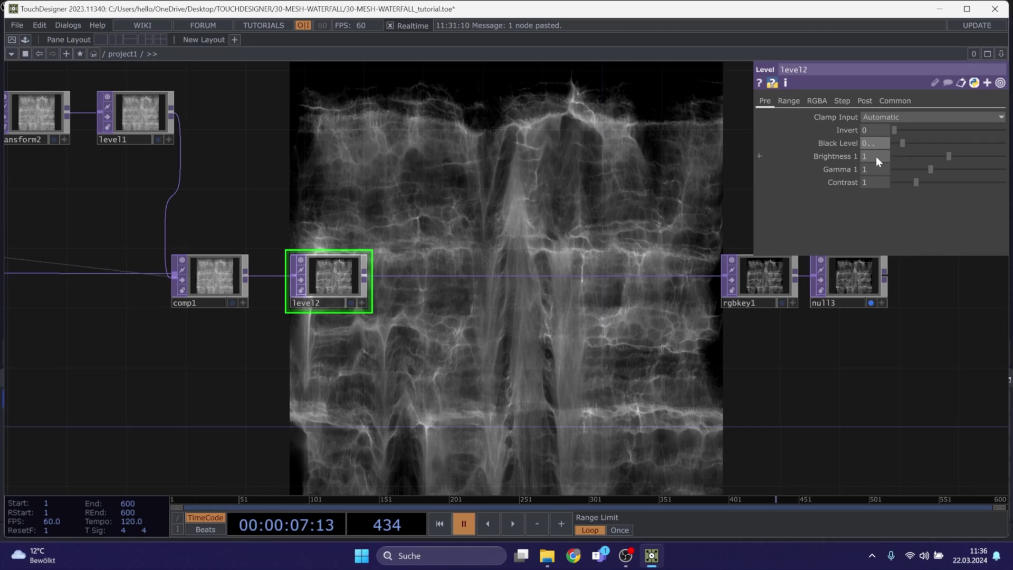
text(25)
key(Return)
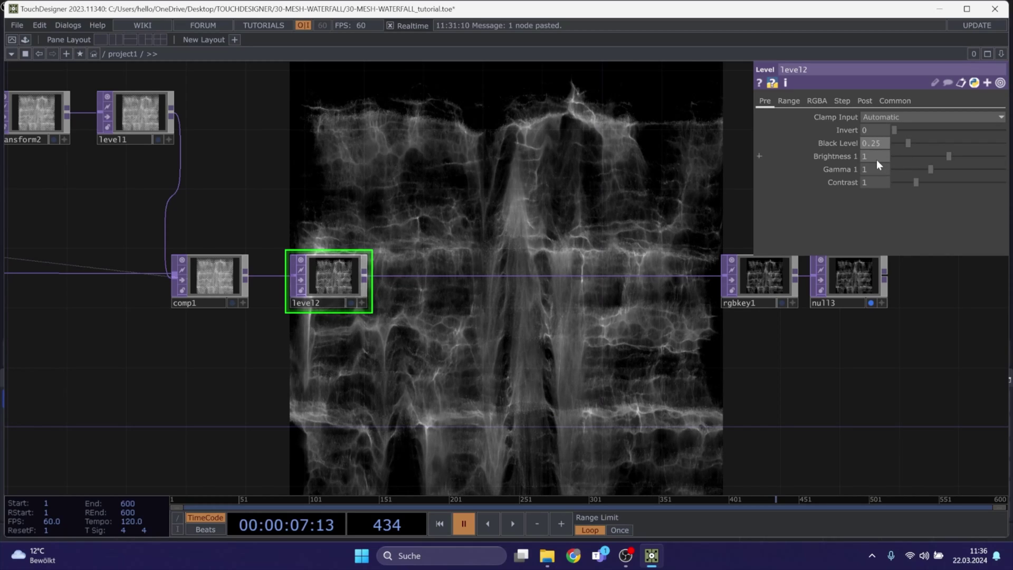
text(1.5)
key(Return)
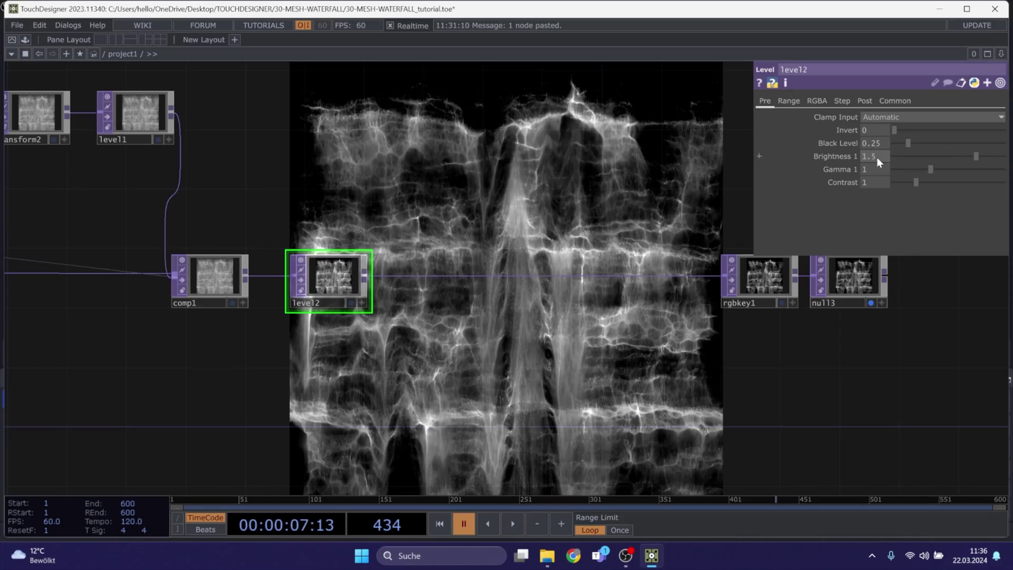
Resume playback and set level2's Brightness 1 to 1.4, Black Level to 0.2 and Contrast to 1.1
key(space)
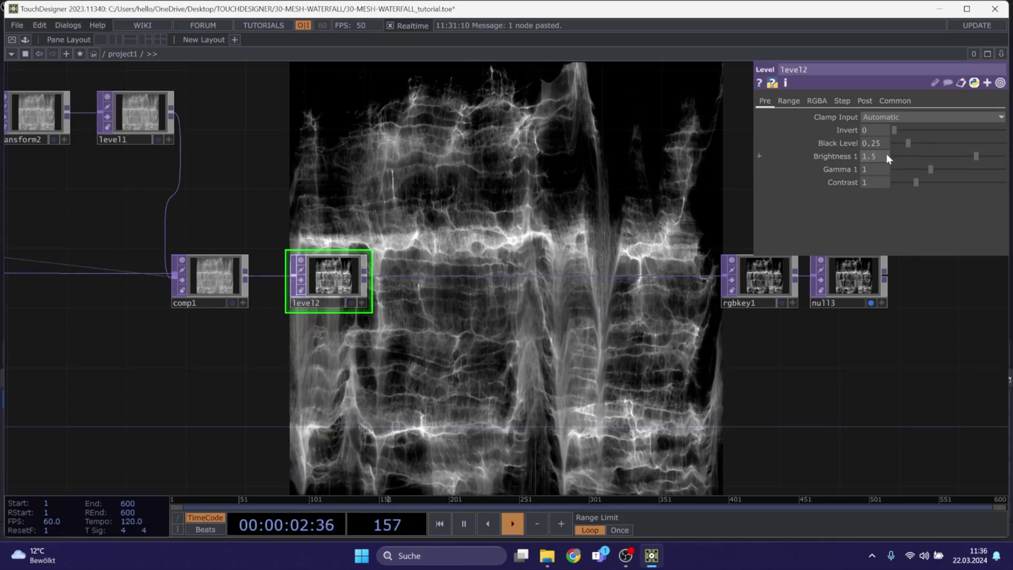
key(BackSpace)
text(4)
key(Return)
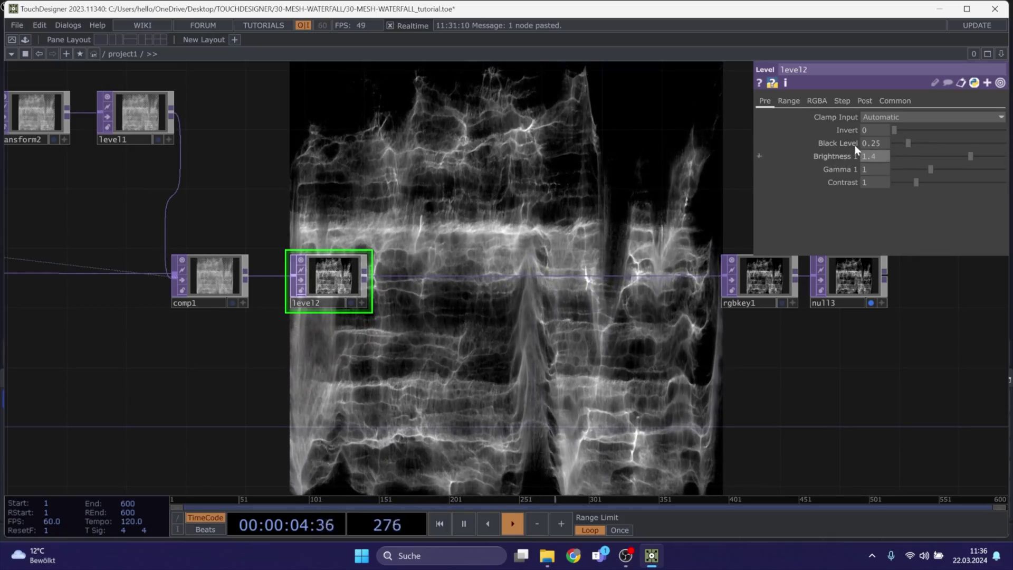
click(879, 142)
key(BackSpace)
key(Return)
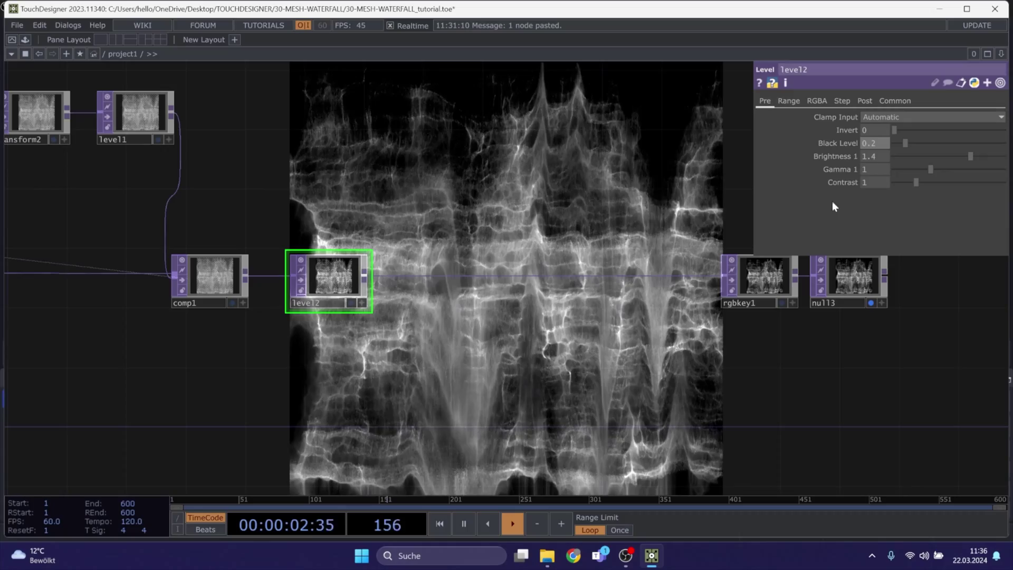
drag(872, 182, 876, 185)
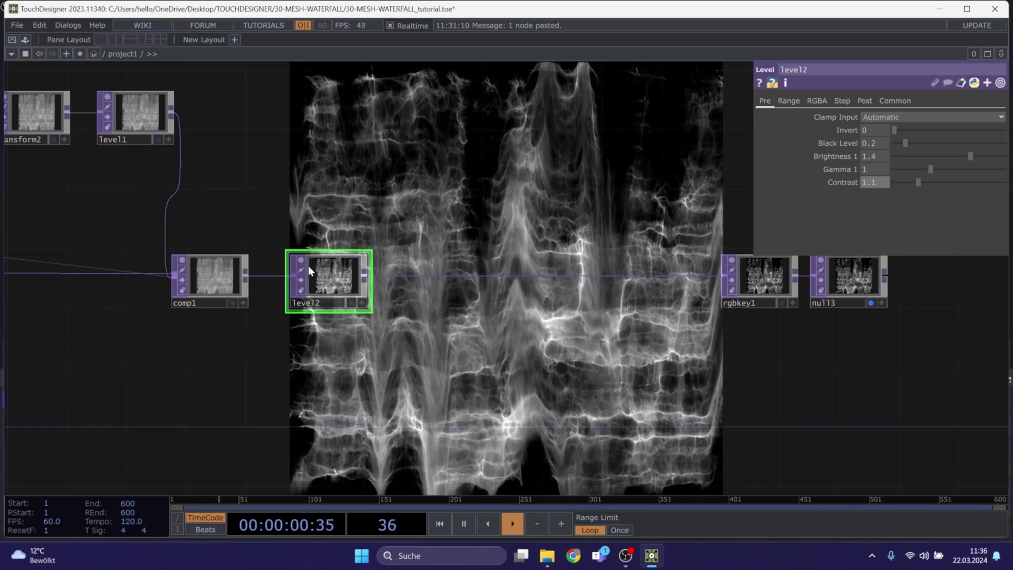
Examine level2's output up close and compare it with the comp1 image
scroll(301, 269, up, 3)
drag(172, 404, 295, 406)
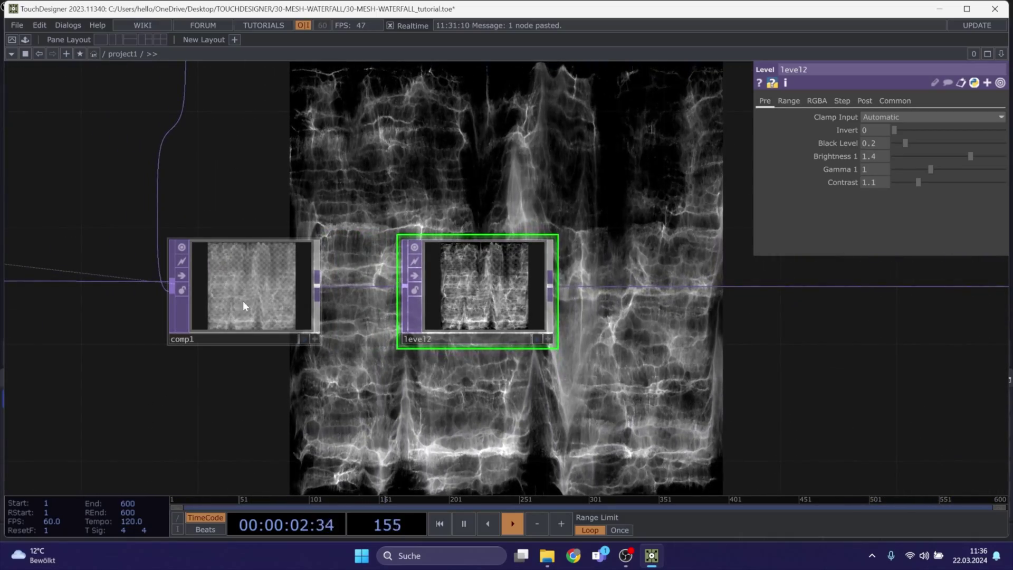
scroll(172, 287, up, 1)
scroll(172, 286, up, 2)
drag(818, 307, 580, 335)
scroll(580, 335, up, 3)
scroll(474, 190, down, 4)
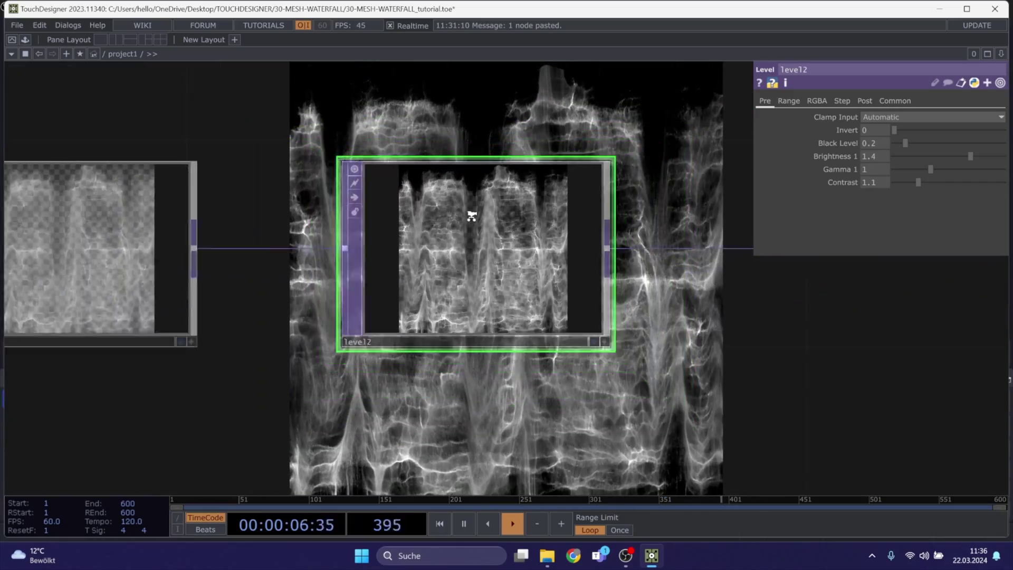
scroll(708, 322, down, 1)
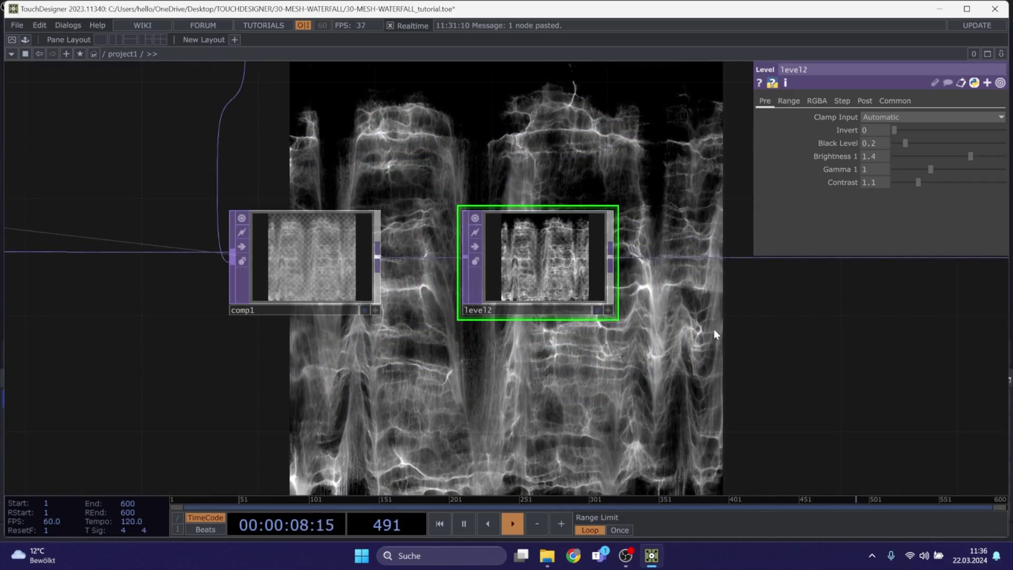
Add the sharpen component from the palette's ImageFilters beside level2 and wire level2's output into it
drag(714, 329, 439, 356)
drag(508, 370, 464, 357)
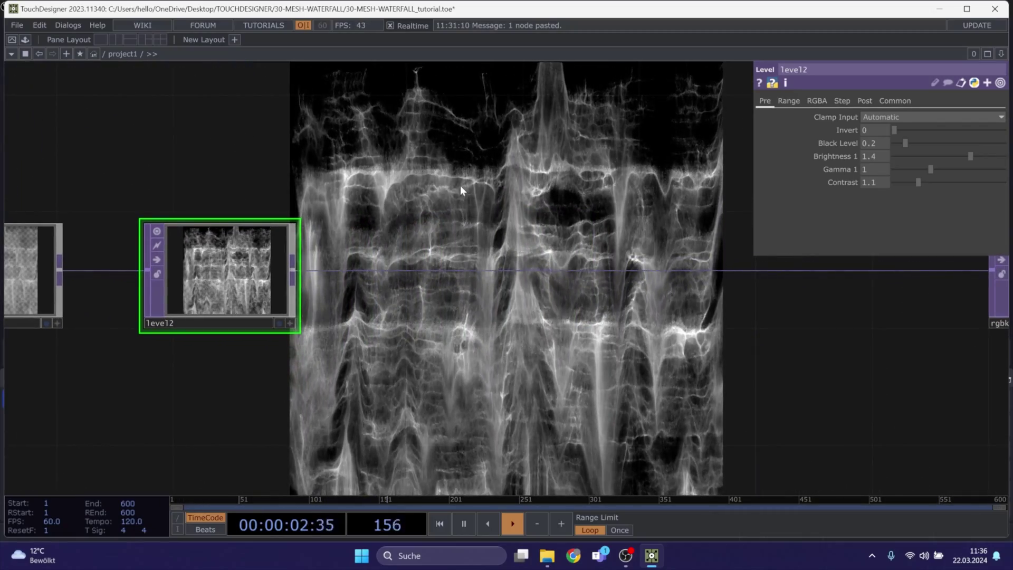
drag(174, 138, 241, 173)
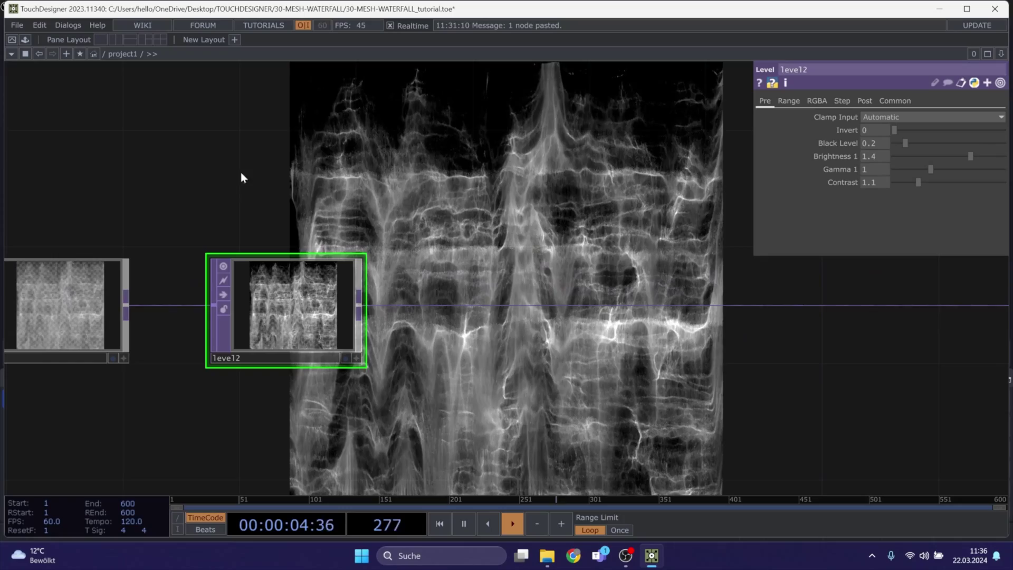
click(26, 39)
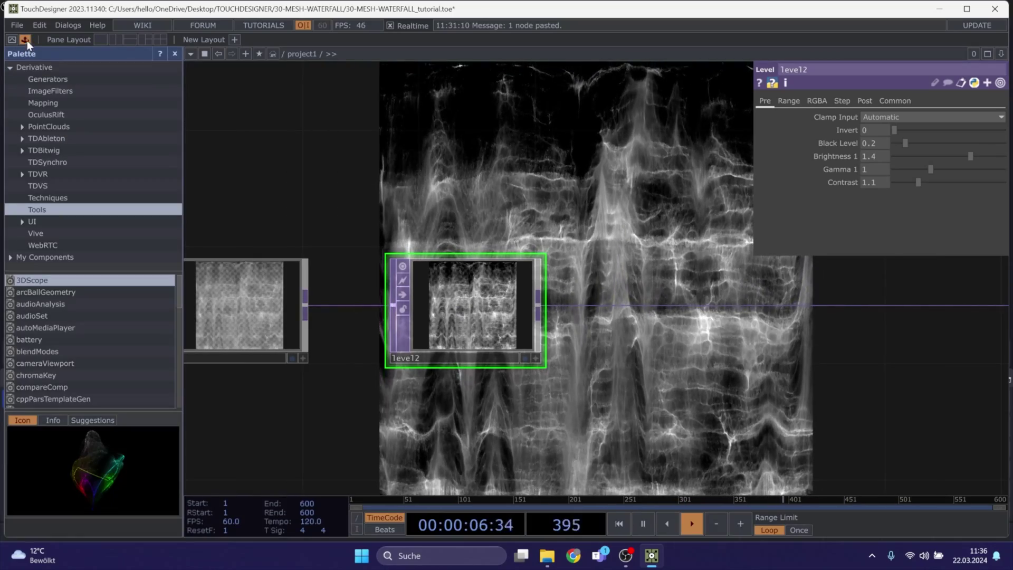
click(59, 92)
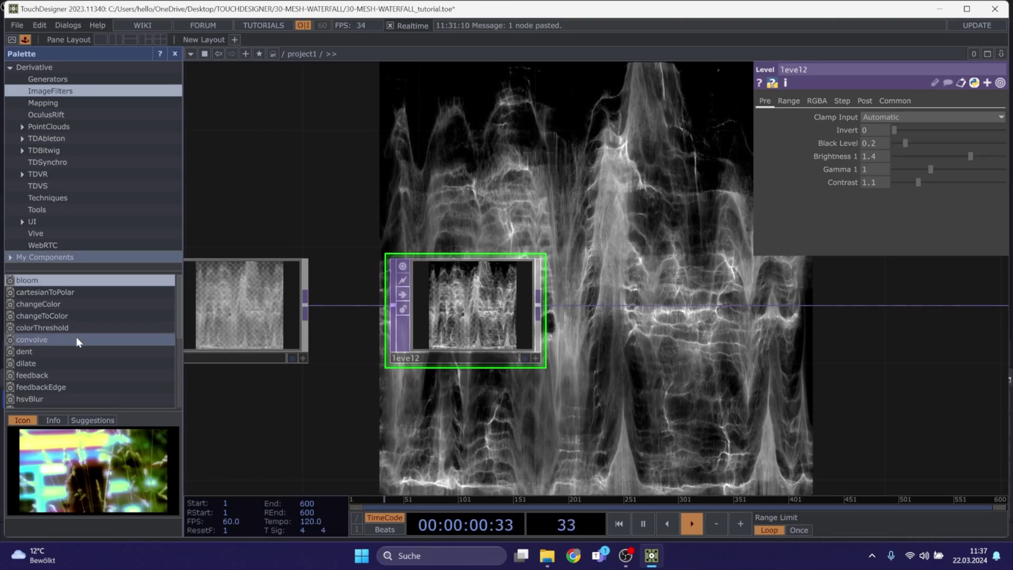
scroll(69, 359, down, 5)
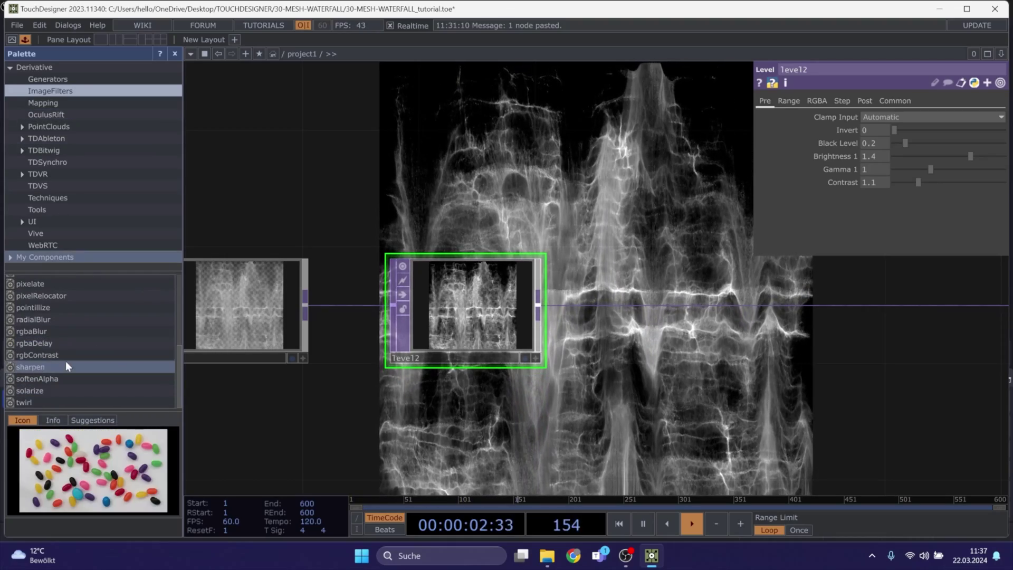
drag(66, 364, 616, 390)
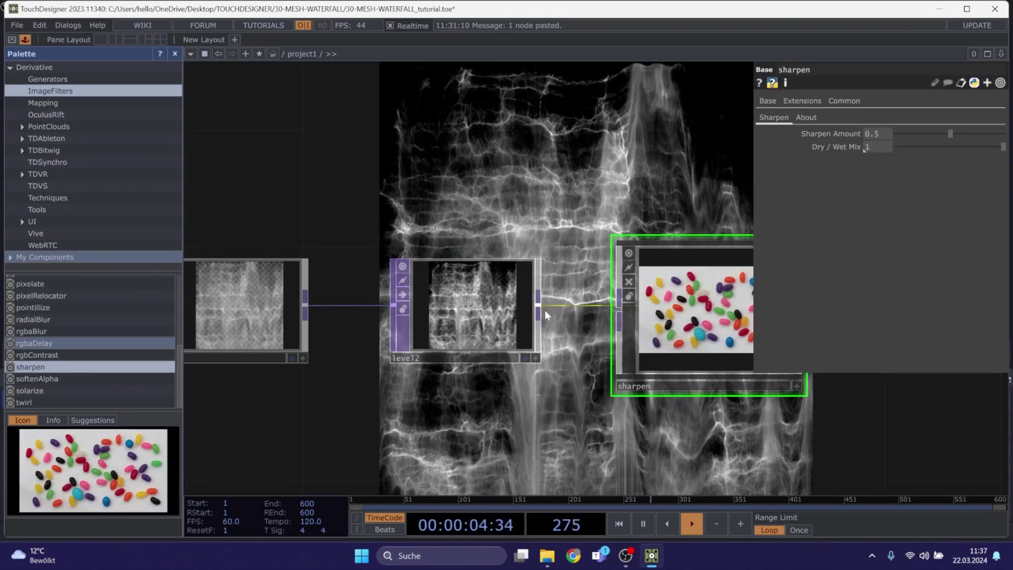
drag(574, 325, 619, 310)
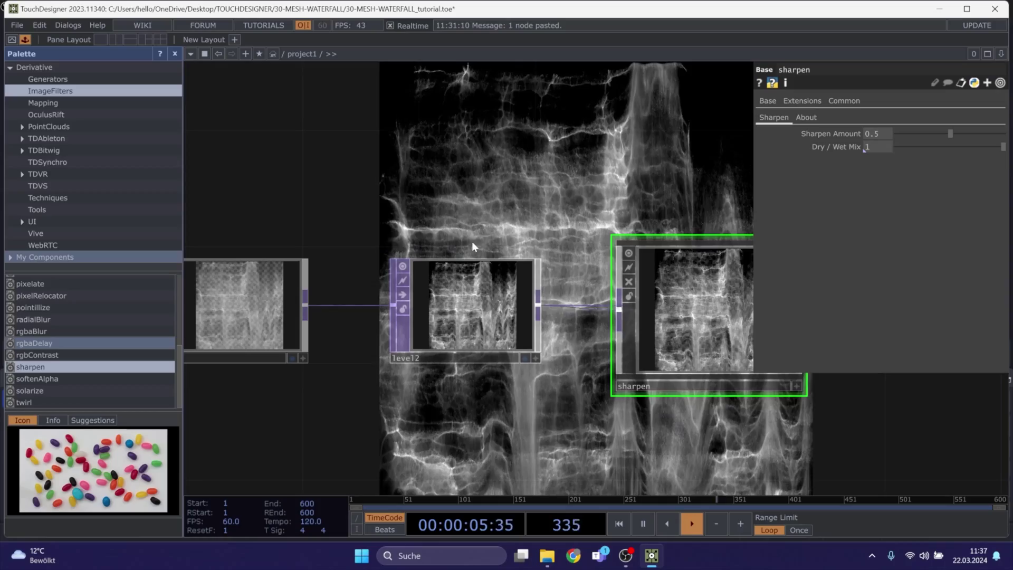
Close the palette and connect sharpen's output into the existing wire leading to rgbkey1
click(25, 40)
drag(256, 220, 18, 259)
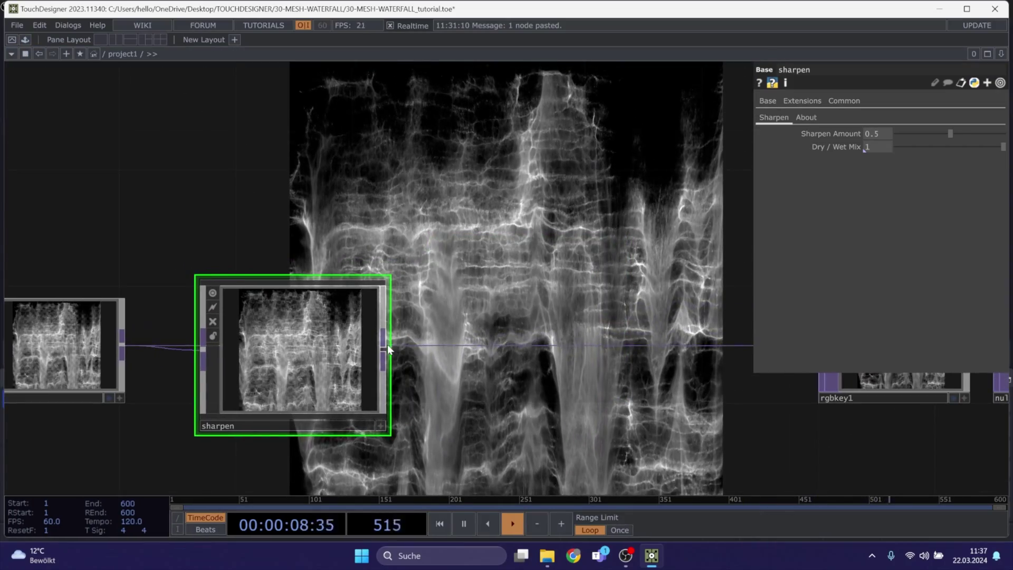
drag(383, 350, 427, 346)
key(space)
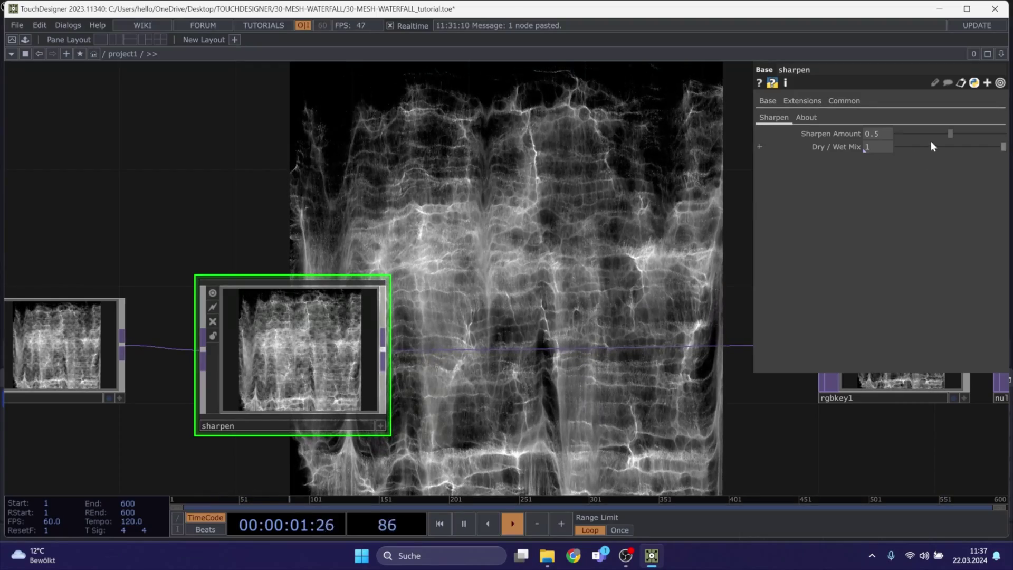
Try a slightly lower Sharpen Amount, return it to 0.5, and briefly pause and resume playback
drag(945, 132, 950, 135)
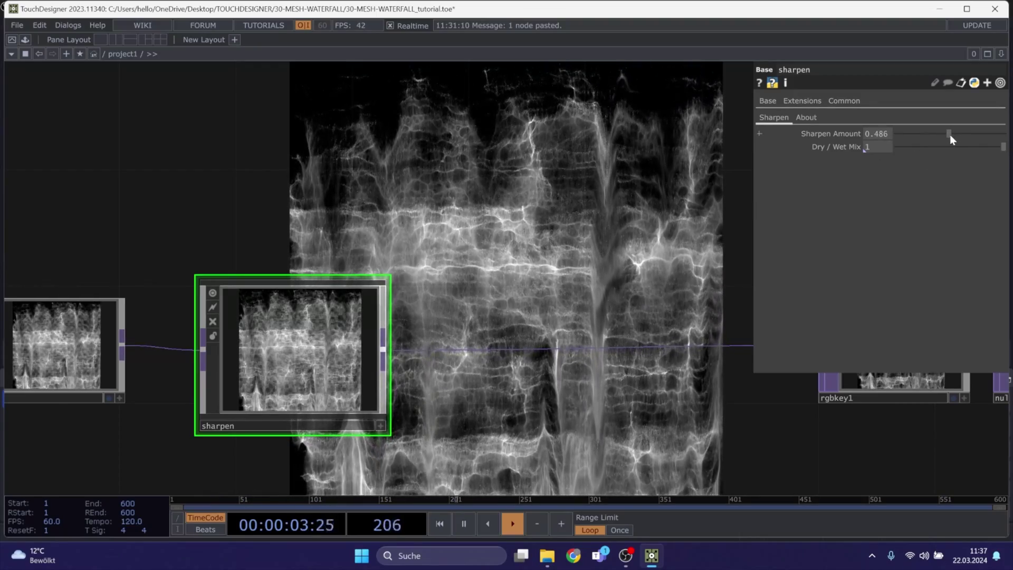
click(879, 134)
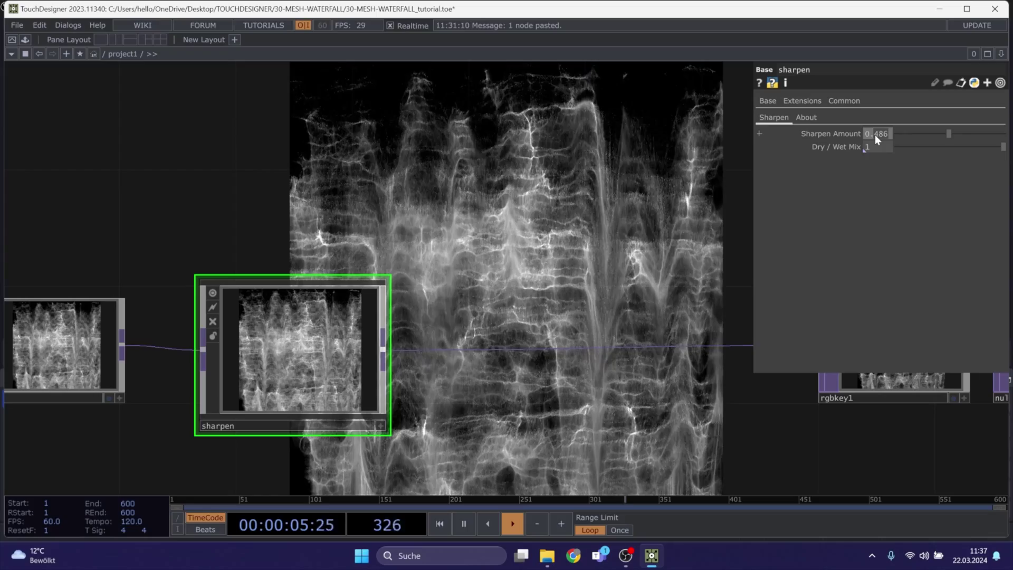
text(0.5)
key(Return)
key(space)
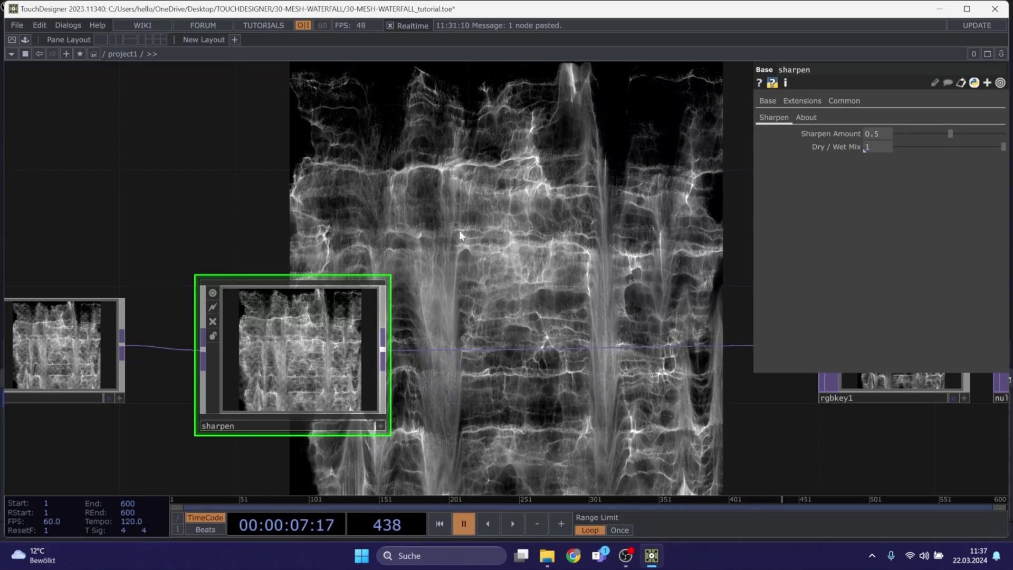
key(space)
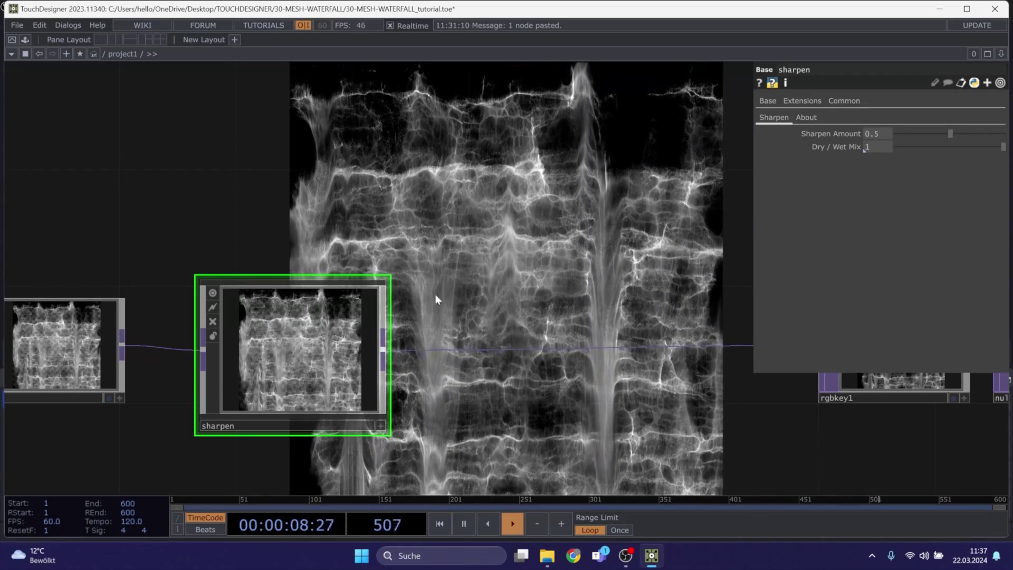
Pause playback and move level1, then comp1, level2 and sharpen as a group, away from transform2 to make room
drag(294, 213, 407, 255)
scroll(401, 251, down, 2)
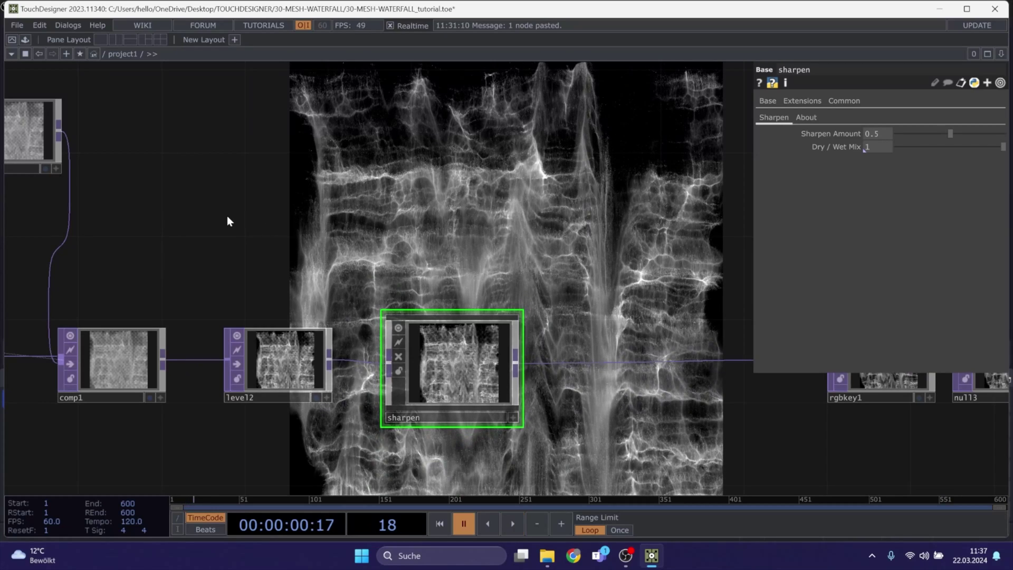
drag(227, 217, 483, 249)
scroll(483, 254, down, 3)
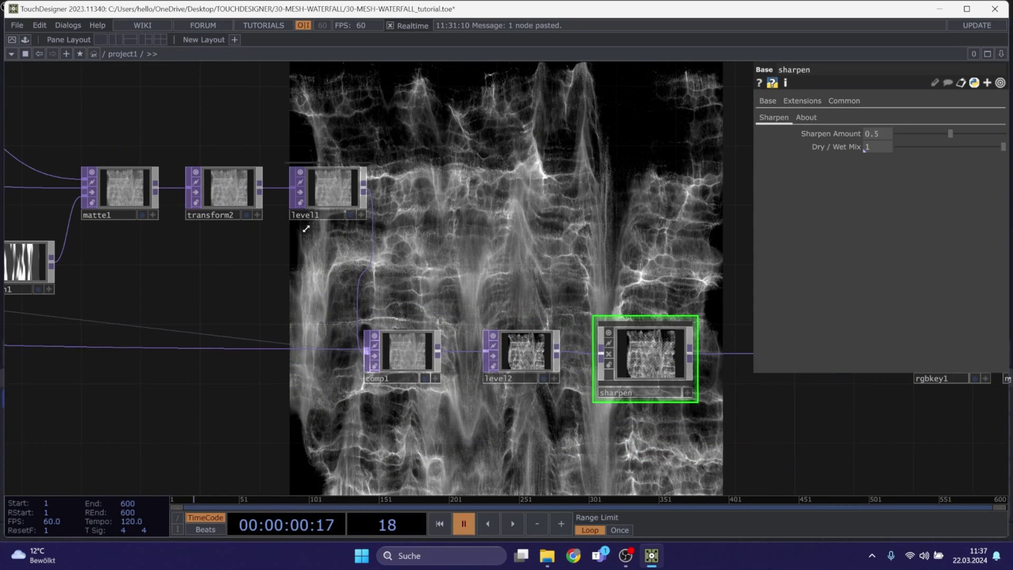
drag(736, 430, 613, 434)
right_drag(613, 435, 252, 324)
drag(280, 344, 339, 344)
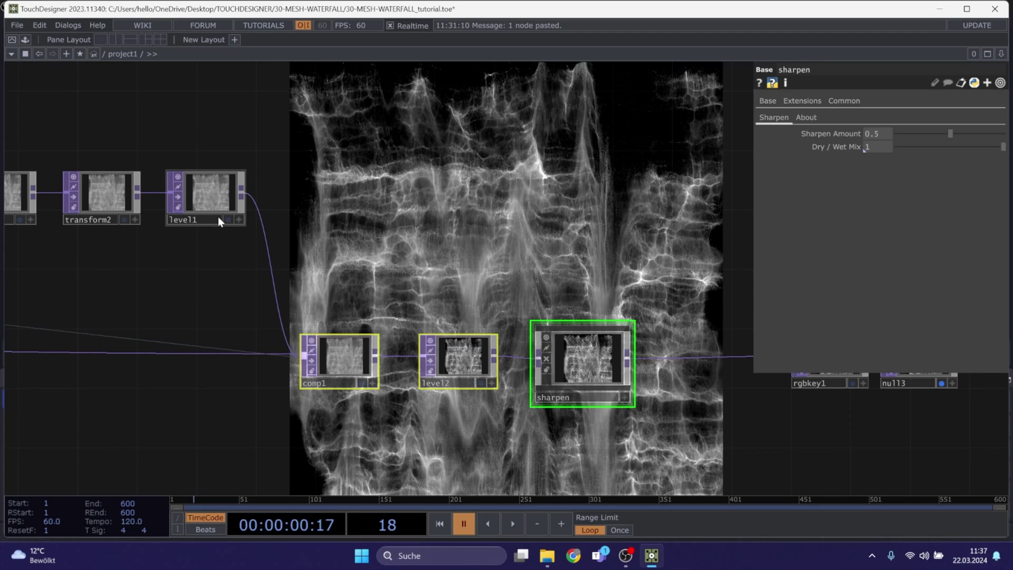
drag(219, 218, 279, 218)
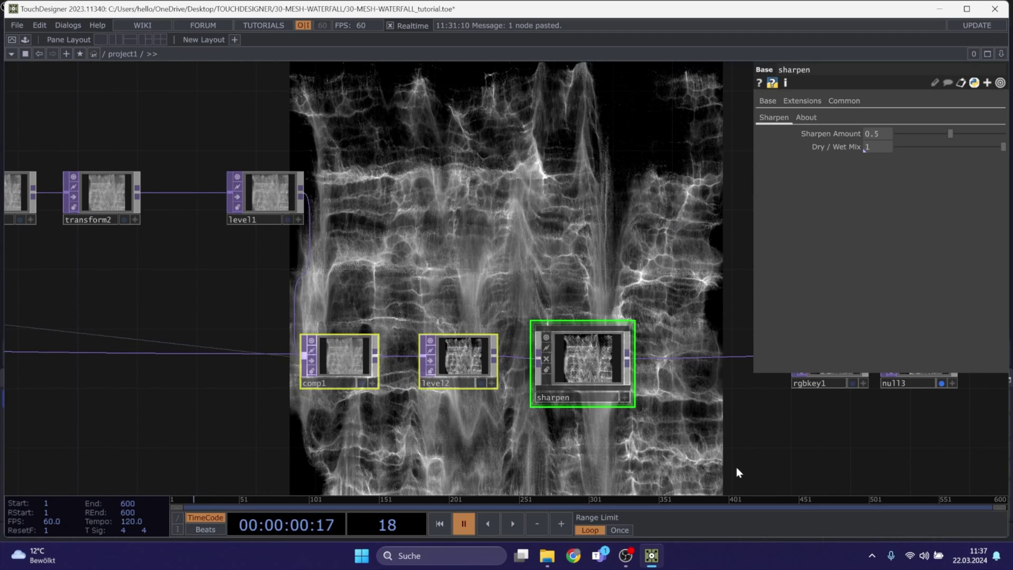
drag(343, 348, 417, 348)
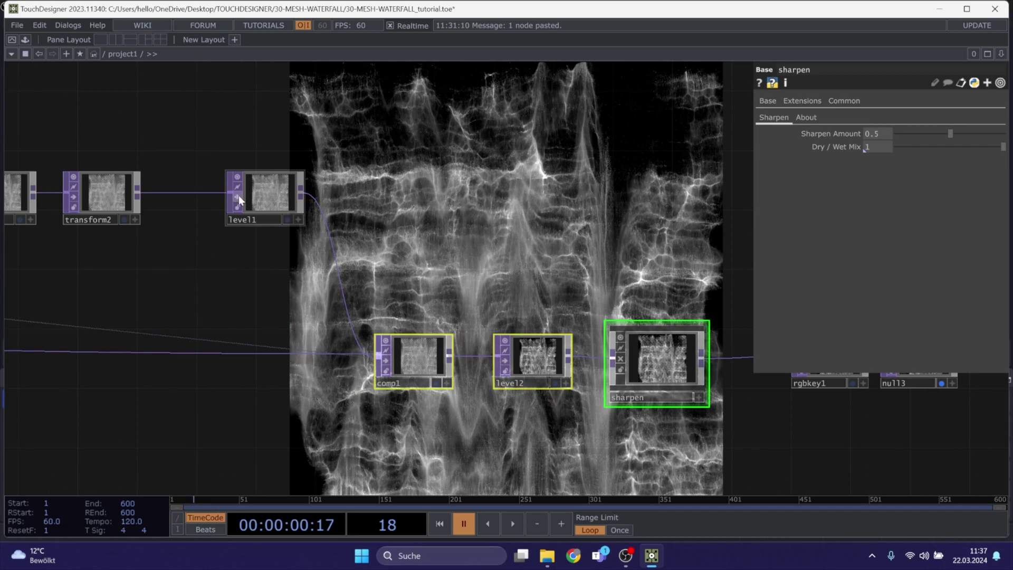
Move level1 farther from transform2 and insert a Blur TOP on the wire between them
drag(238, 198, 323, 199)
right_click(197, 192)
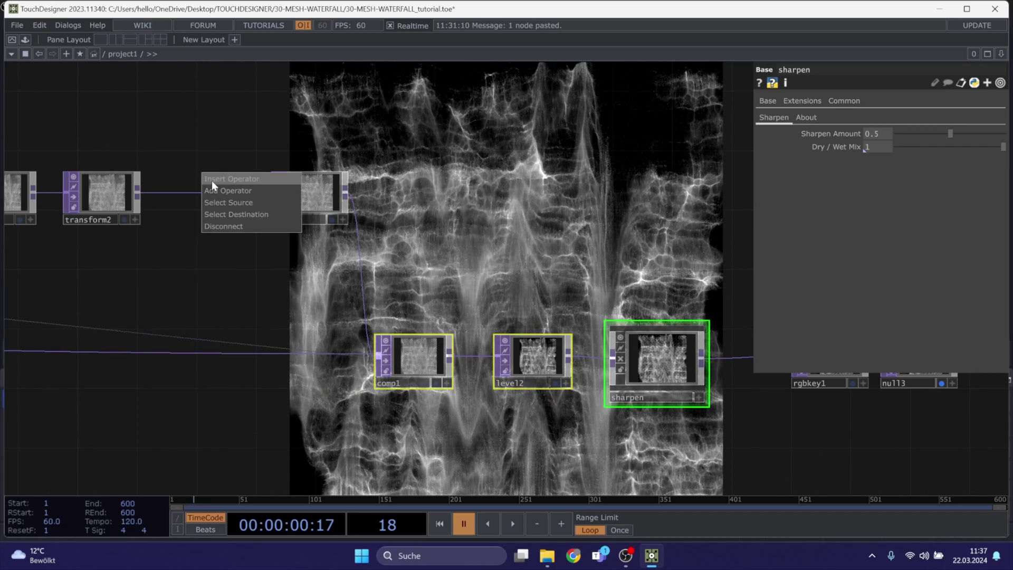
click(212, 179)
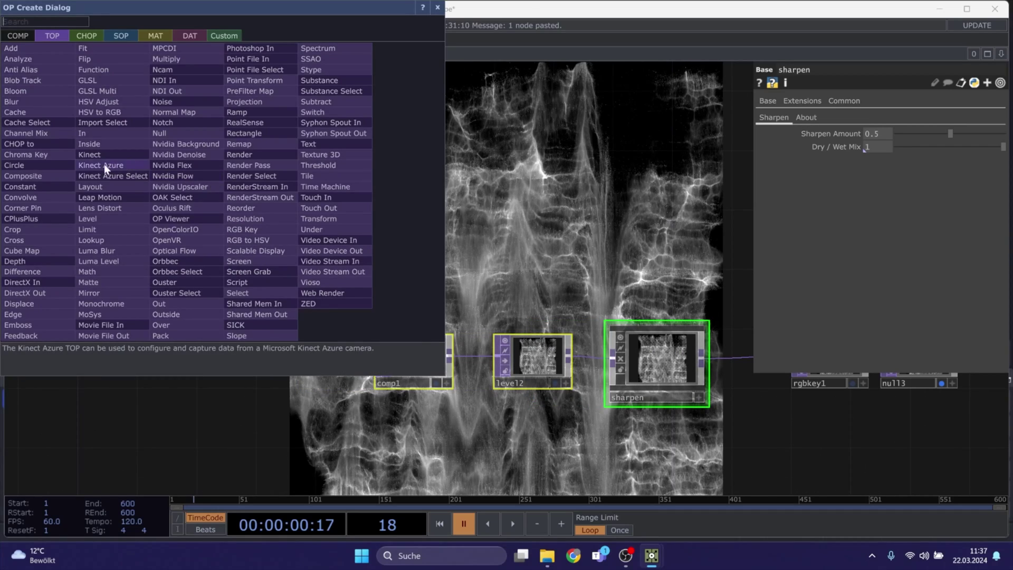
click(9, 102)
click(197, 192)
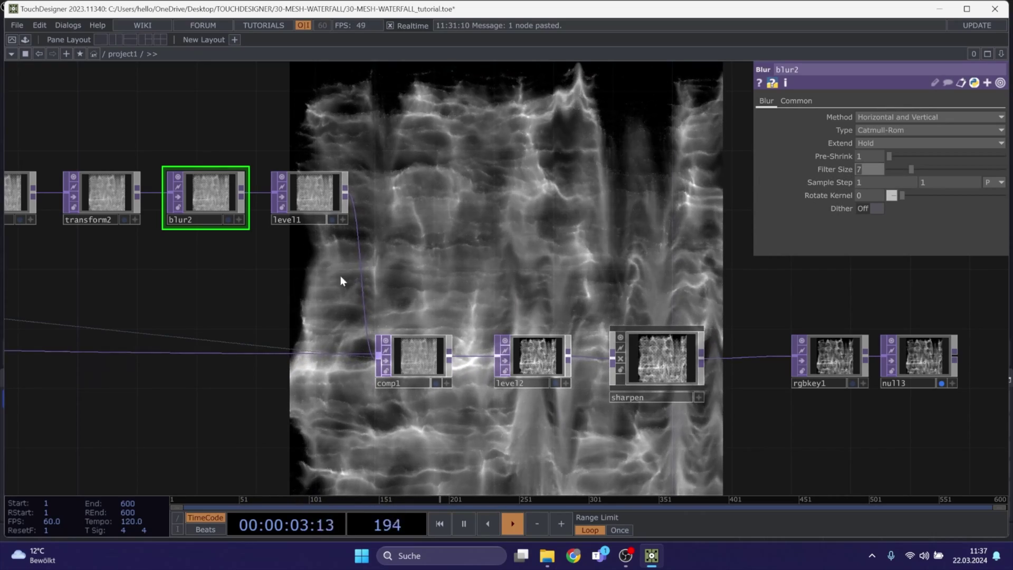
Set blur2's Filter Size to 2, try 0.5 for both Sample Step values, and set them to 0.2
text(2)
key(Return)
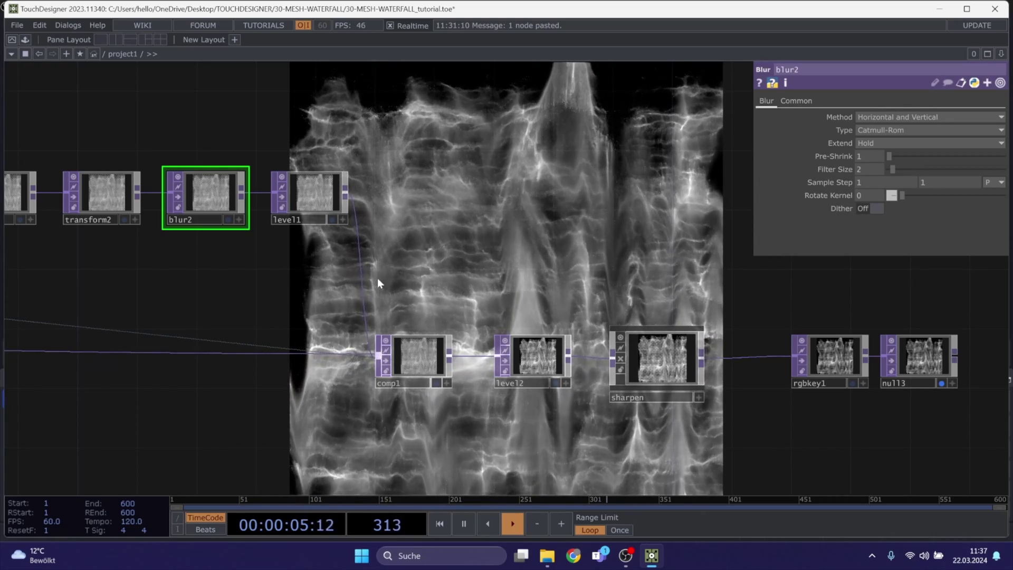
middle_drag(834, 185, 822, 171)
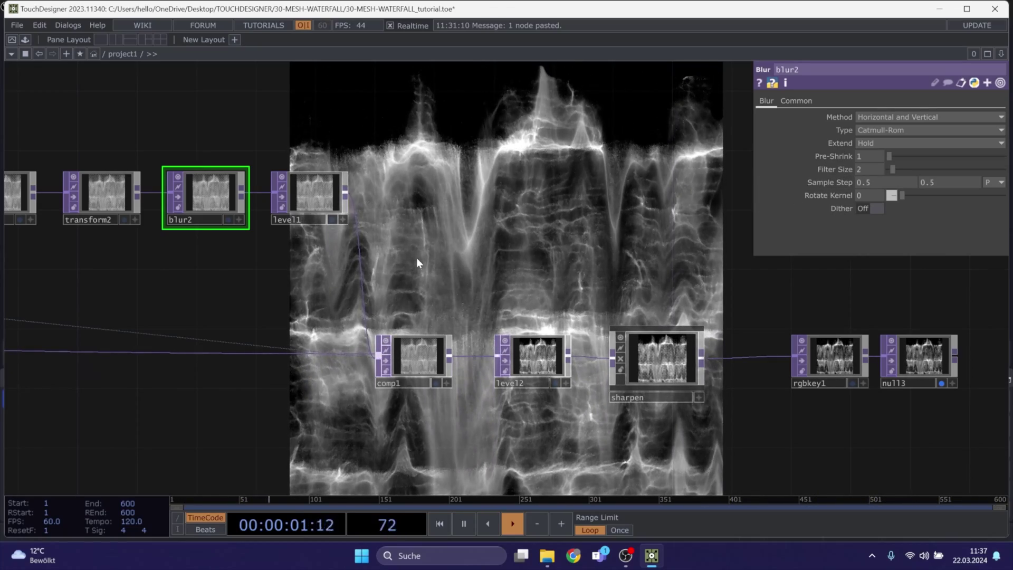
double_click(869, 182)
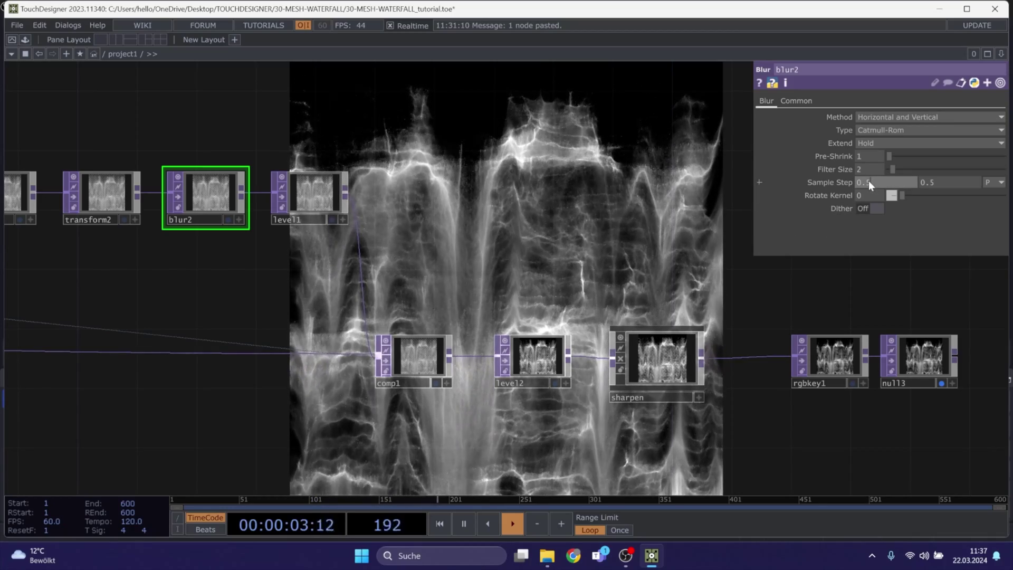
text(2)
double_click(933, 182)
text(2)
key(Return)
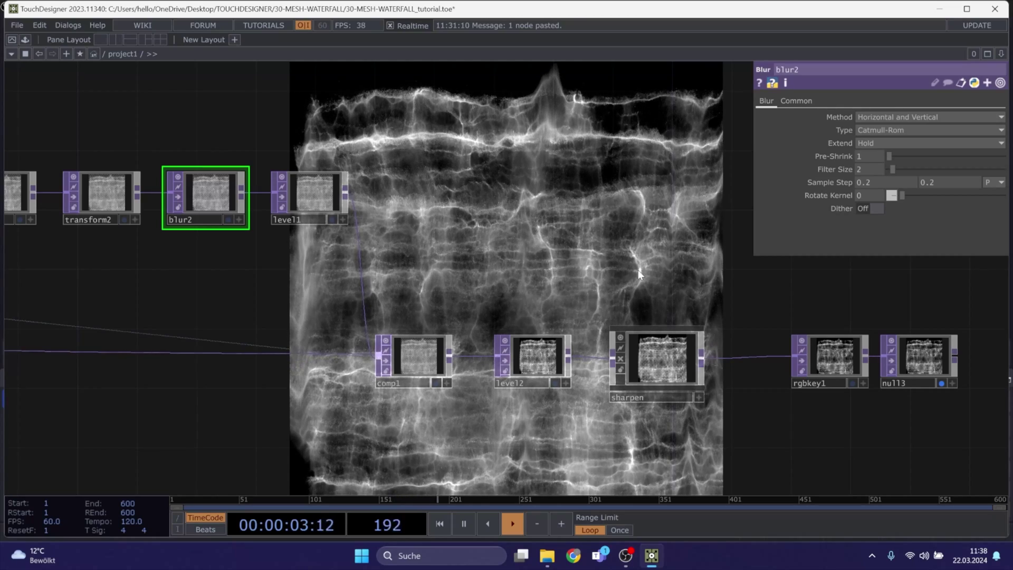
drag(638, 270, 260, 233)
key(space)
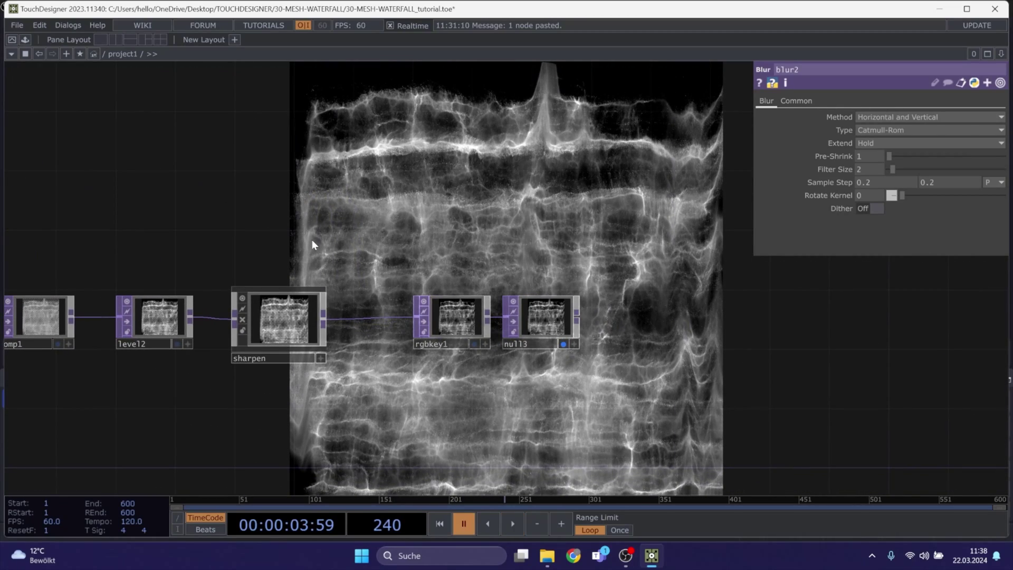
key(space)
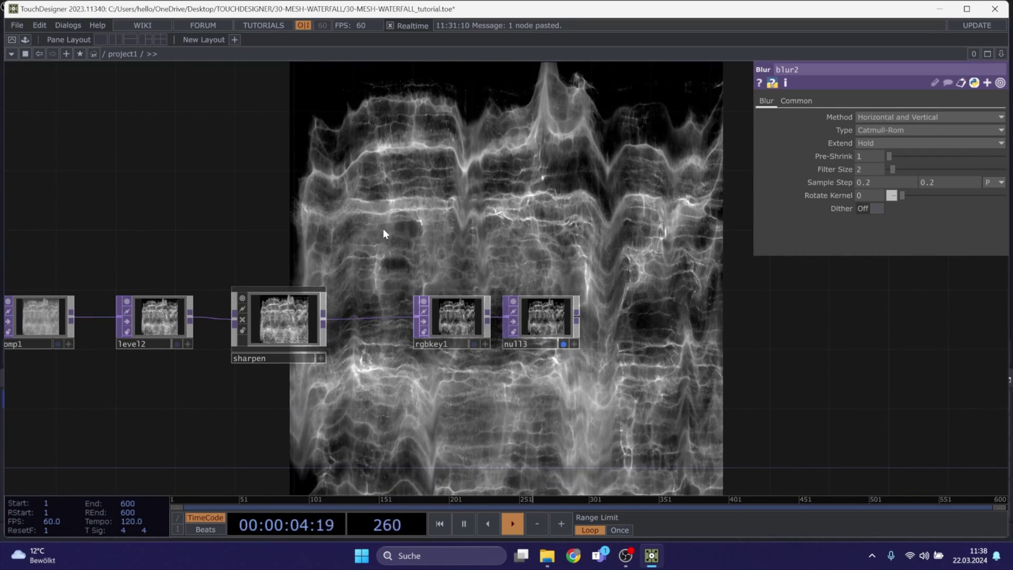
drag(265, 222, 555, 218)
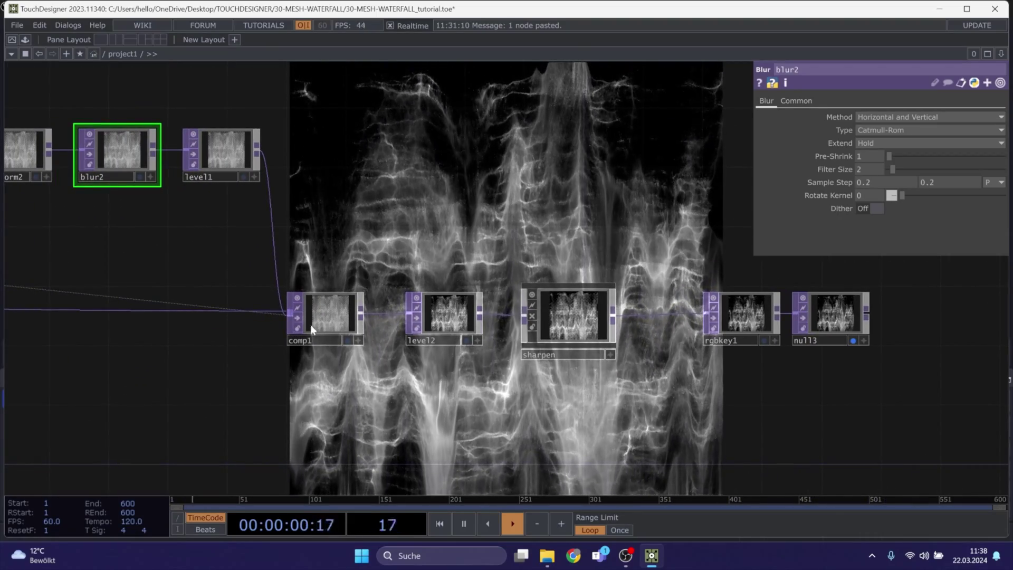
Pause playback and duplicate noise6 together with its scale null, placing the copies directly below the originals
key(space)
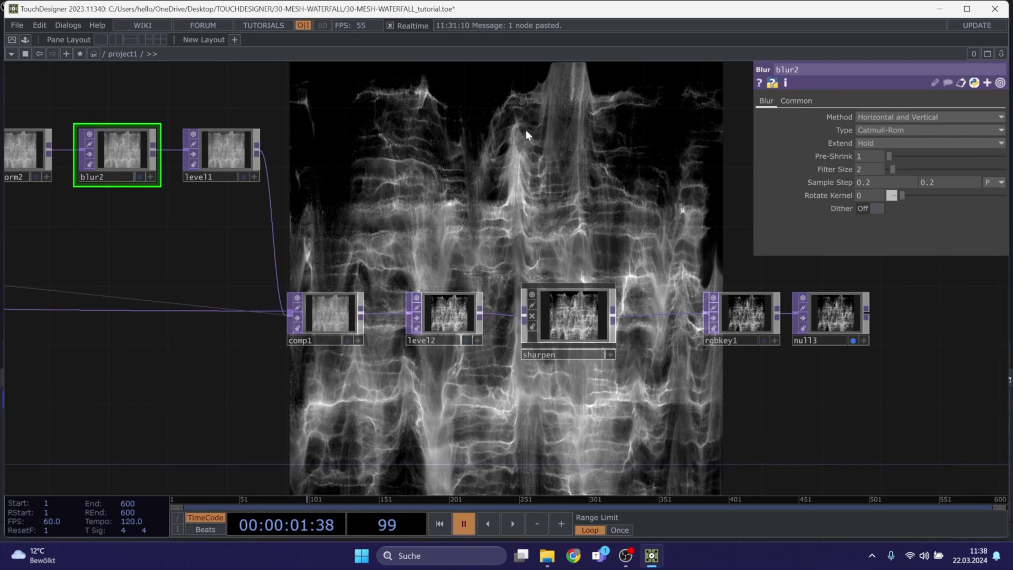
drag(459, 382, 699, 357)
drag(417, 333, 624, 310)
scroll(624, 310, down, 3)
drag(364, 365, 658, 329)
drag(234, 378, 346, 362)
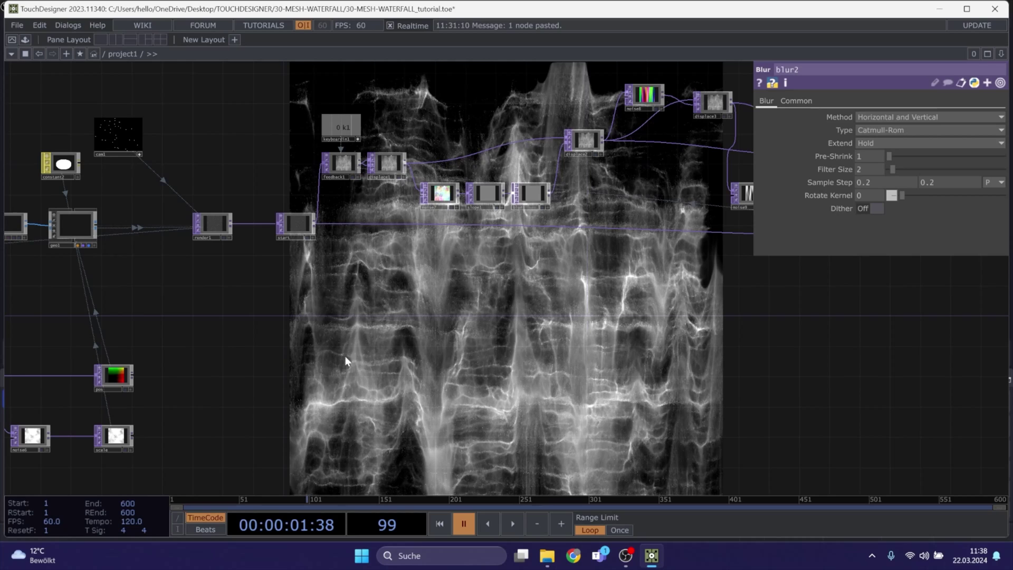
drag(572, 330, 623, 279)
drag(431, 311, 573, 226)
scroll(310, 324, up, 2)
drag(248, 339, 446, 300)
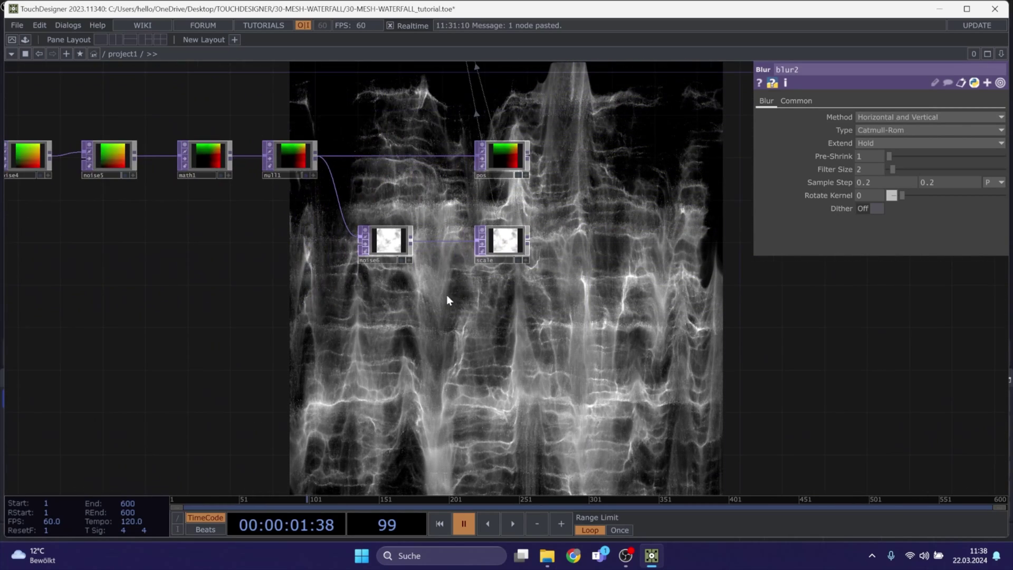
scroll(410, 204, up, 2)
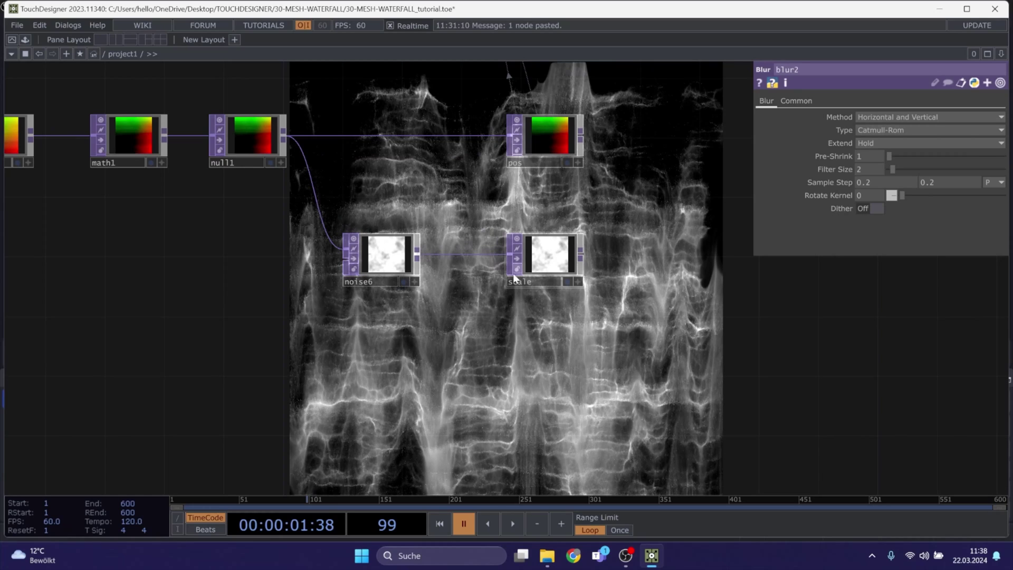
click(370, 263)
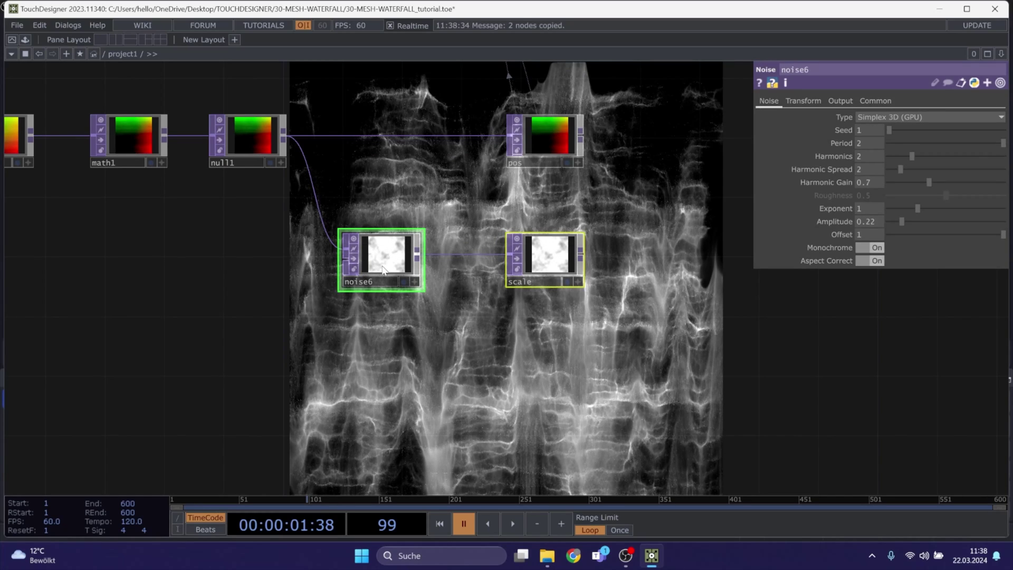
key(ctrl+v)
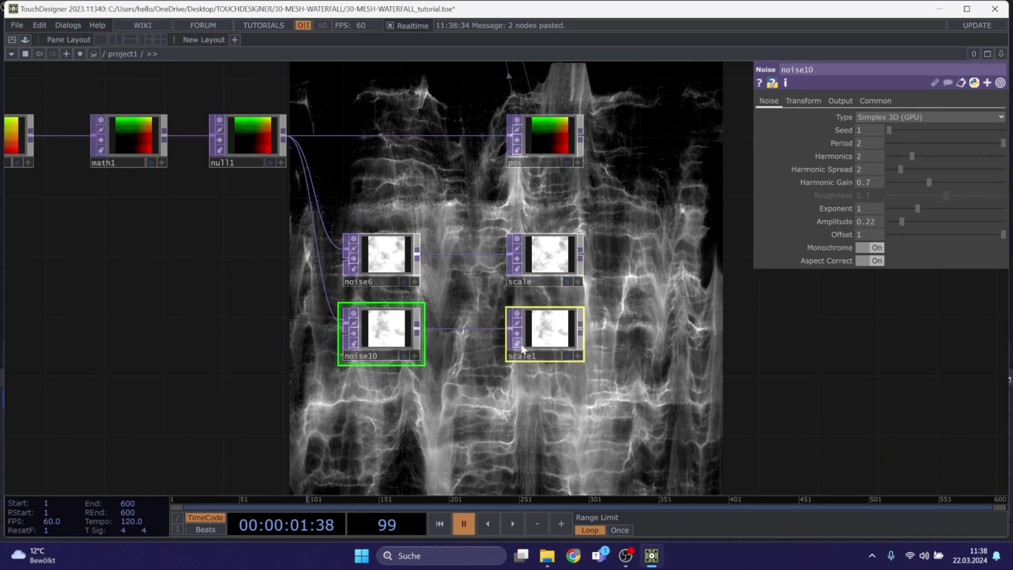
Set noise10's Seed to 10 and rename the duplicated null connected to it as color
click(463, 377)
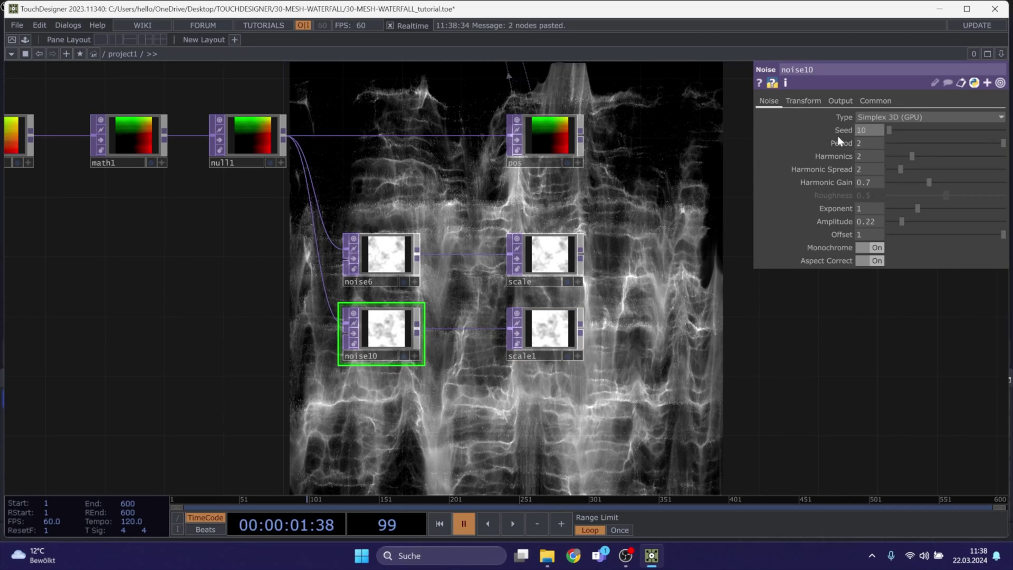
click(553, 355)
text(color)
key(Return)
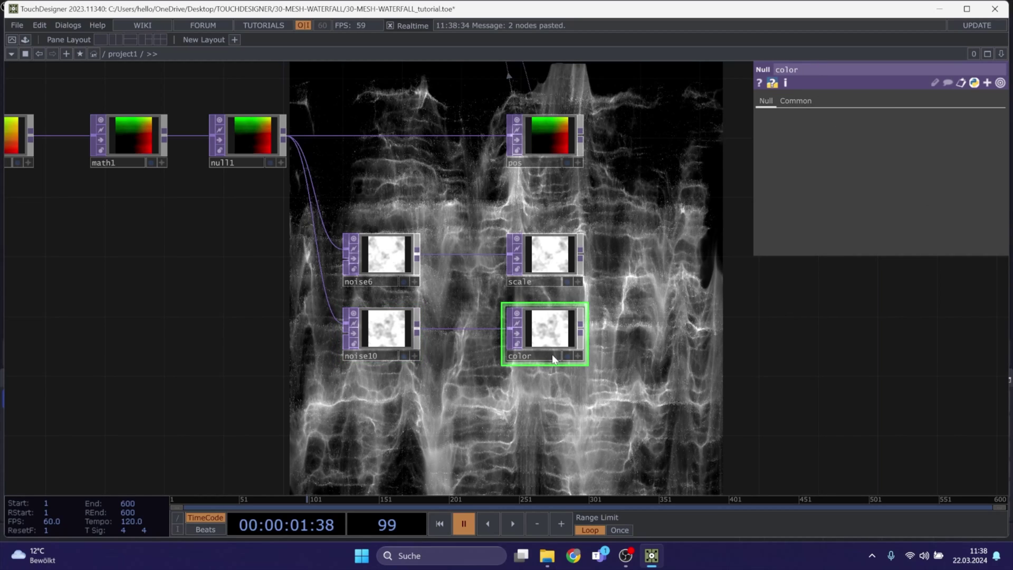
Space out noise6, noise10 and color to leave more room between the noise operators and their nulls
drag(470, 364, 498, 365)
drag(416, 336, 385, 351)
drag(415, 262, 384, 261)
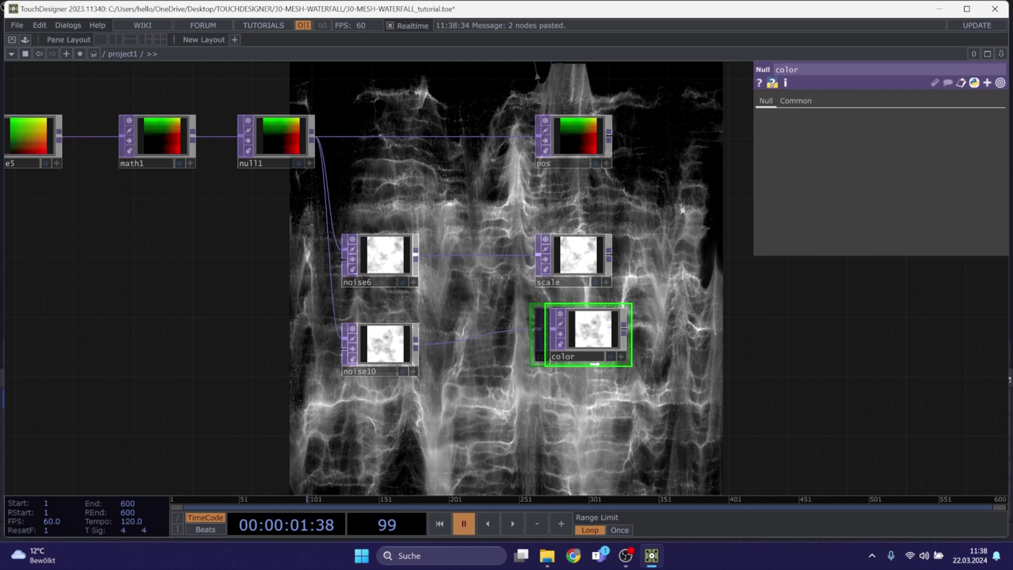
drag(595, 364, 594, 378)
Assign color as the instancing Color OP of geo1
drag(685, 275, 468, 340)
scroll(469, 340, down, 3)
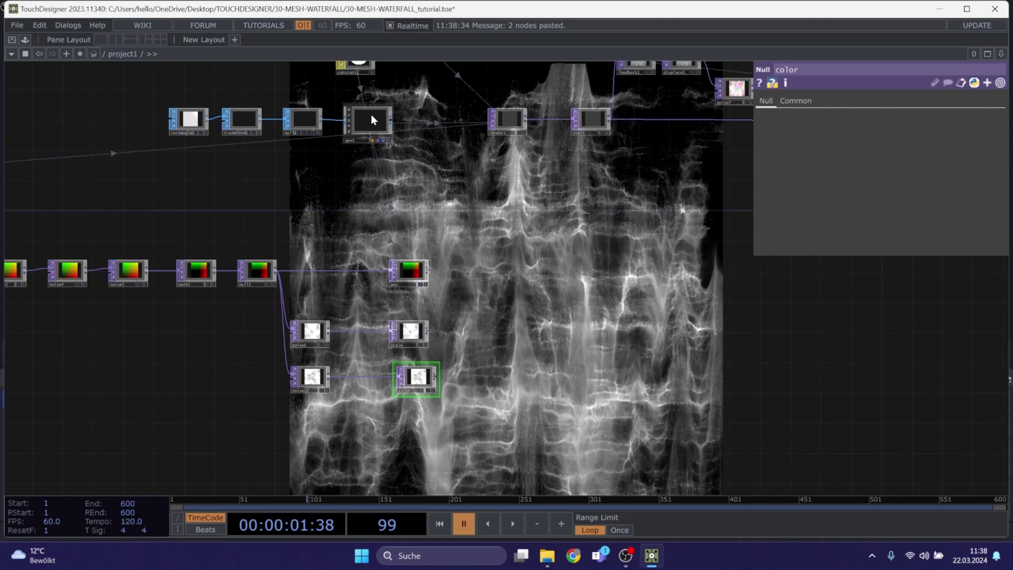
click(372, 119)
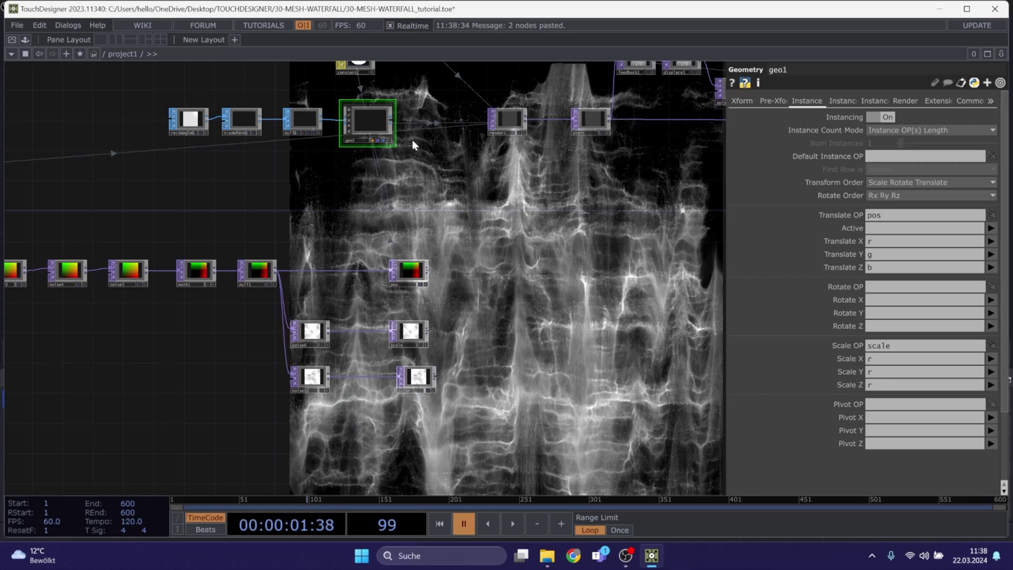
click(864, 101)
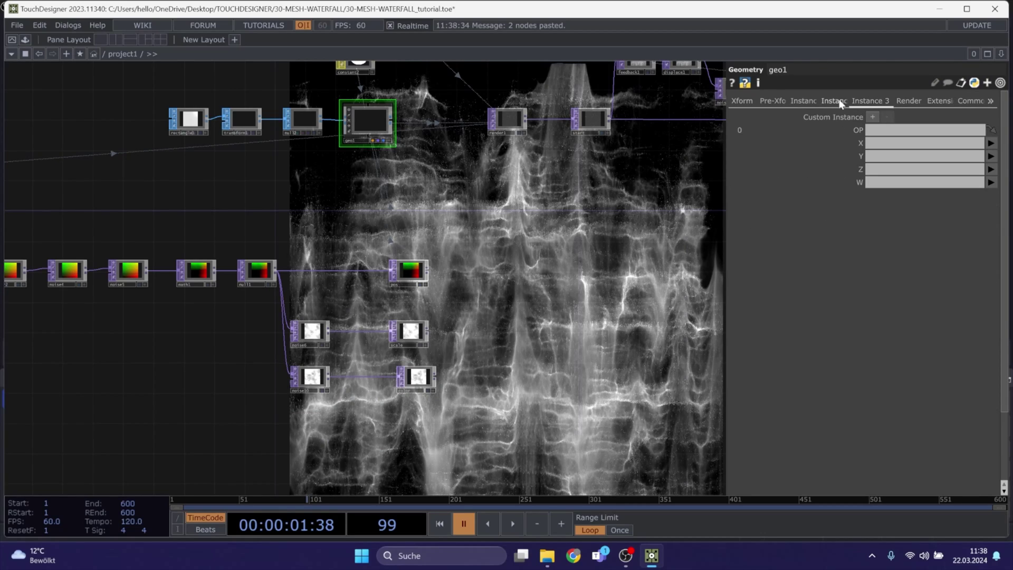
scroll(851, 426, down, 2)
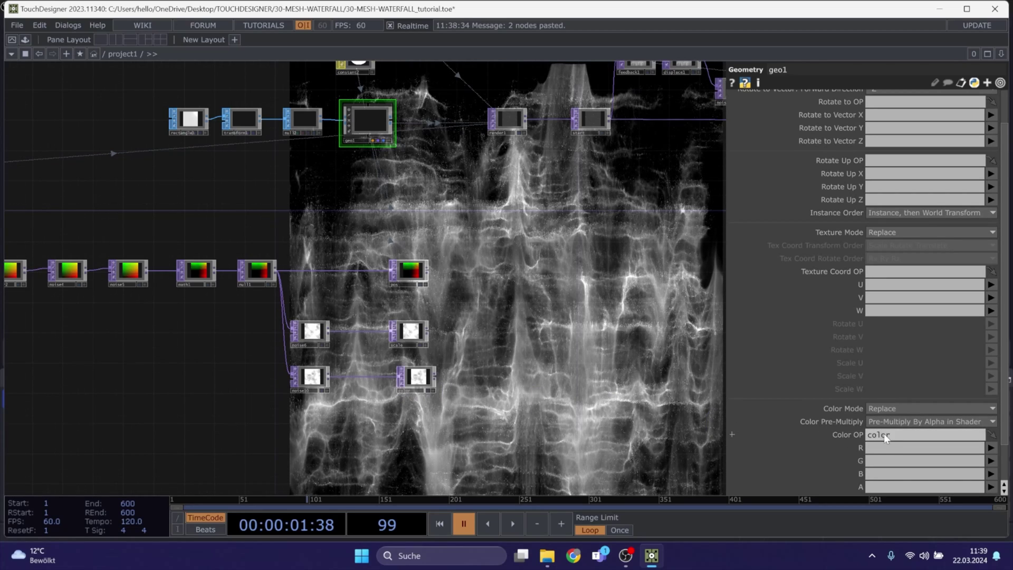
Map geo1's instance color channels R, G and B to r, g and b
click(876, 448)
text(r)
click(874, 460)
text(g)
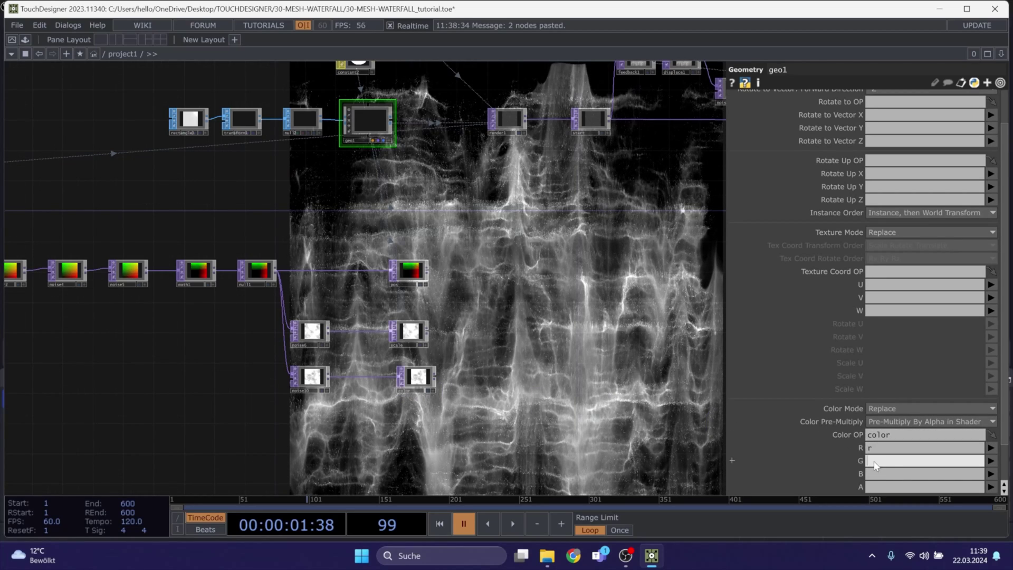
click(874, 473)
text(b)
key(Return)
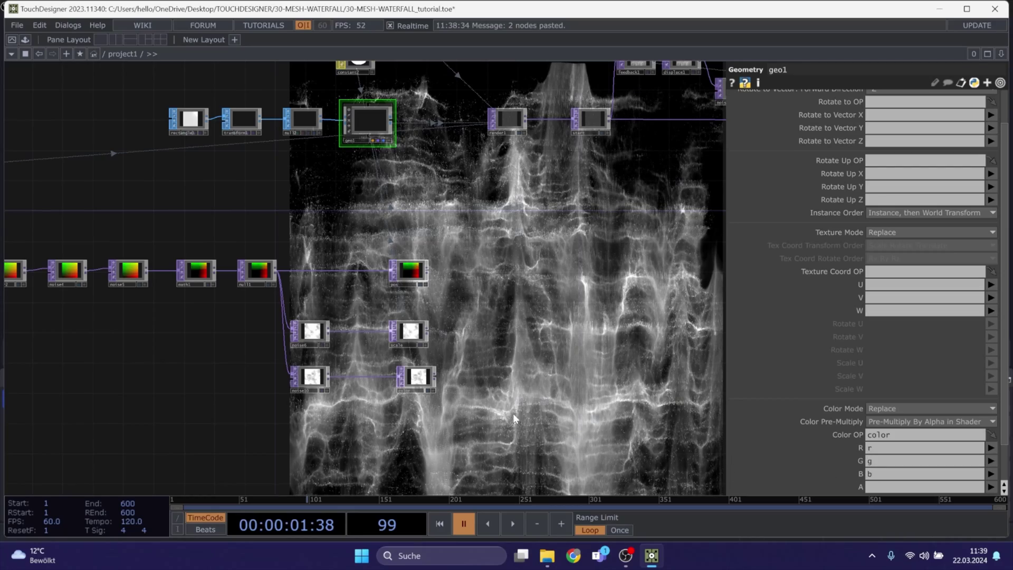
Run playback briefly, pause it, and move noise10 and color farther apart
key(space)
scroll(337, 369, up, 5)
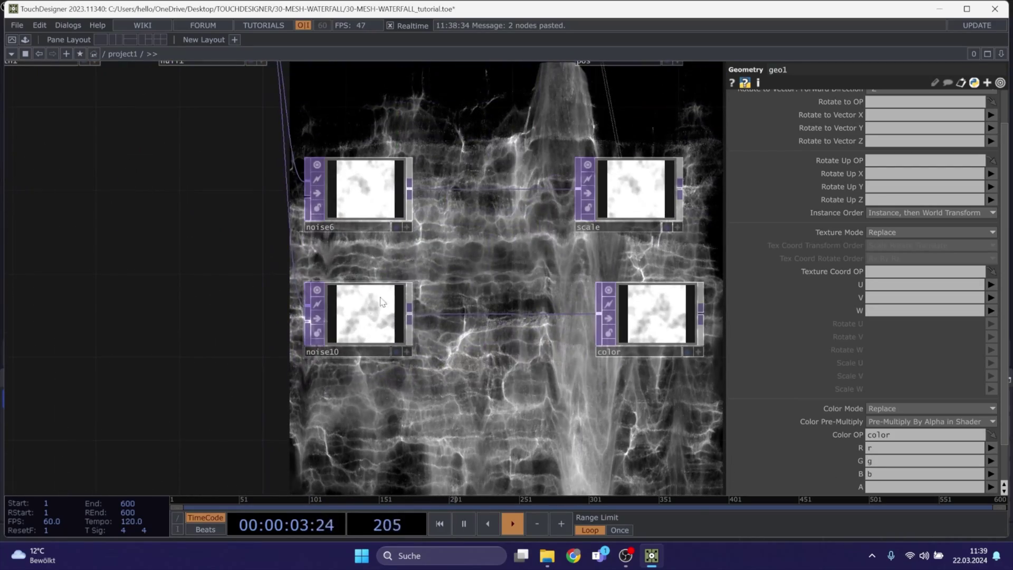
drag(540, 372, 376, 381)
key(space)
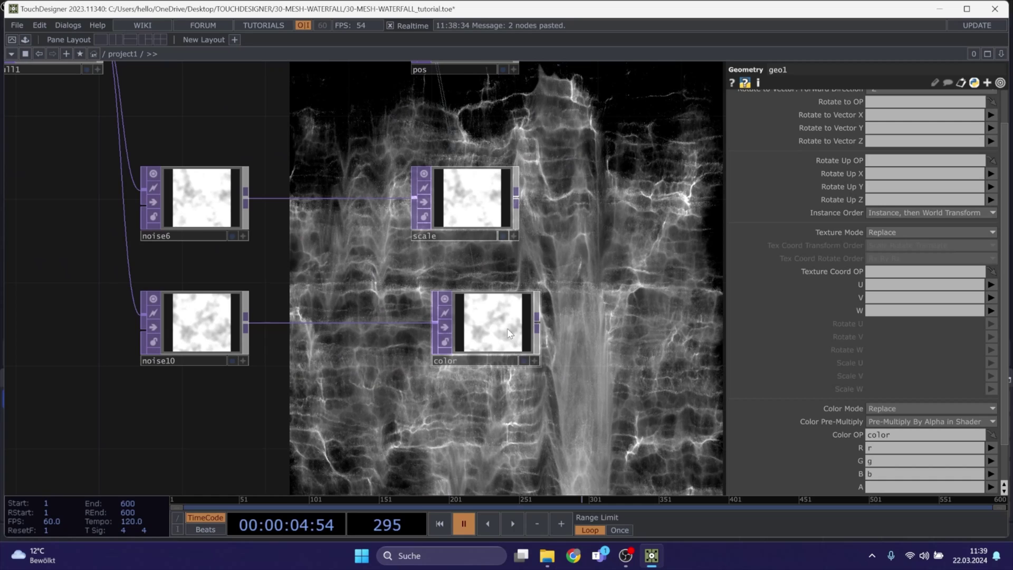
drag(509, 333, 551, 333)
drag(209, 328, 188, 327)
Insert a Noise TOP between noise10 and color, with noise10 feeding both of its inputs
scroll(180, 319, up, 2)
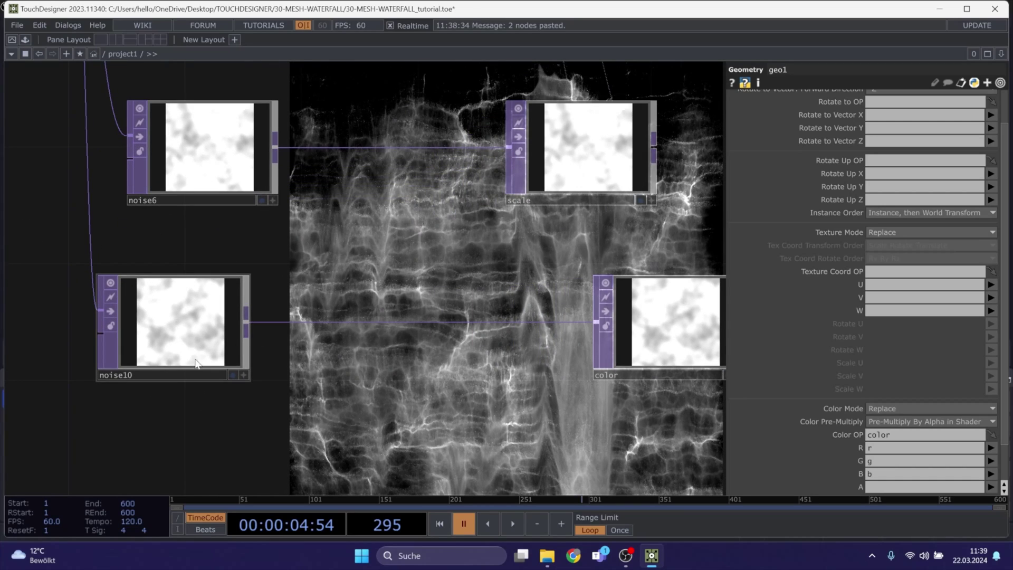
scroll(146, 324, up, 4)
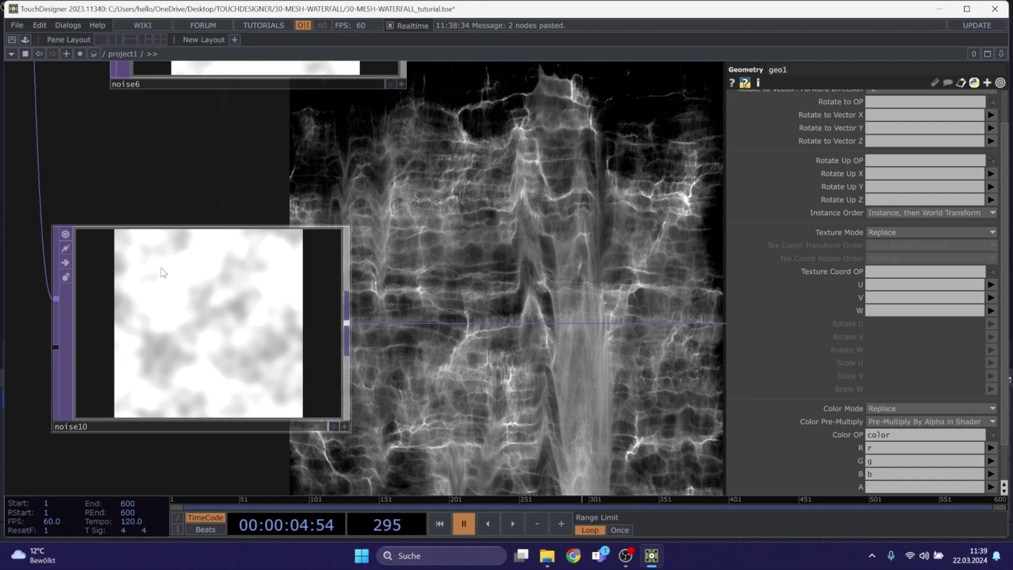
scroll(189, 320, down, 4)
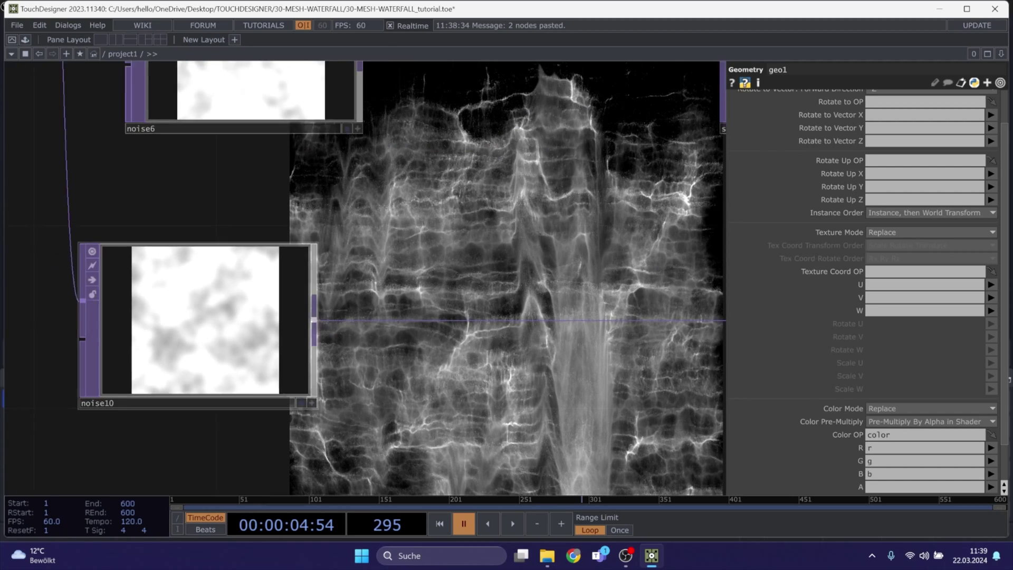
right_click(353, 317)
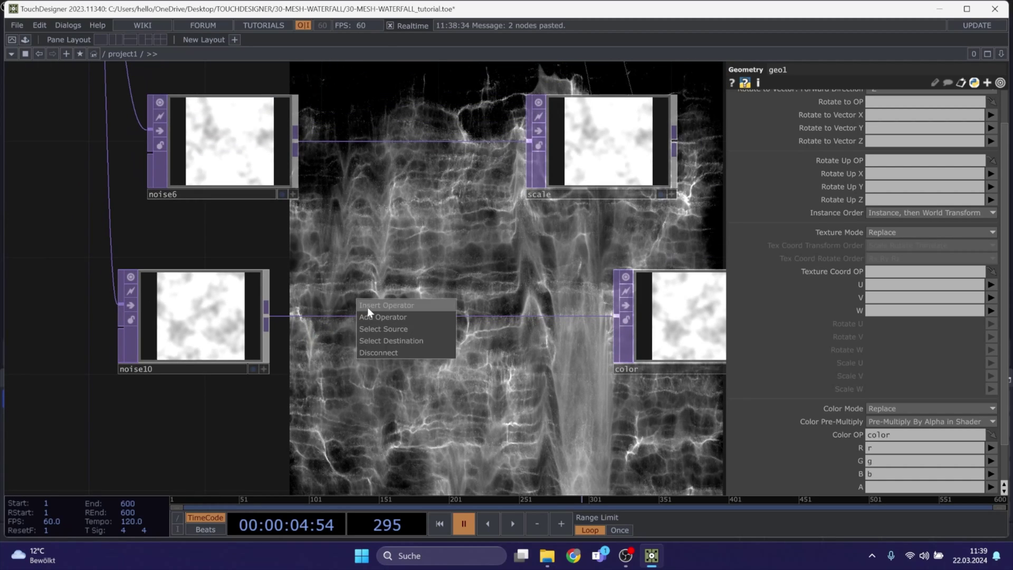
click(368, 307)
click(318, 219)
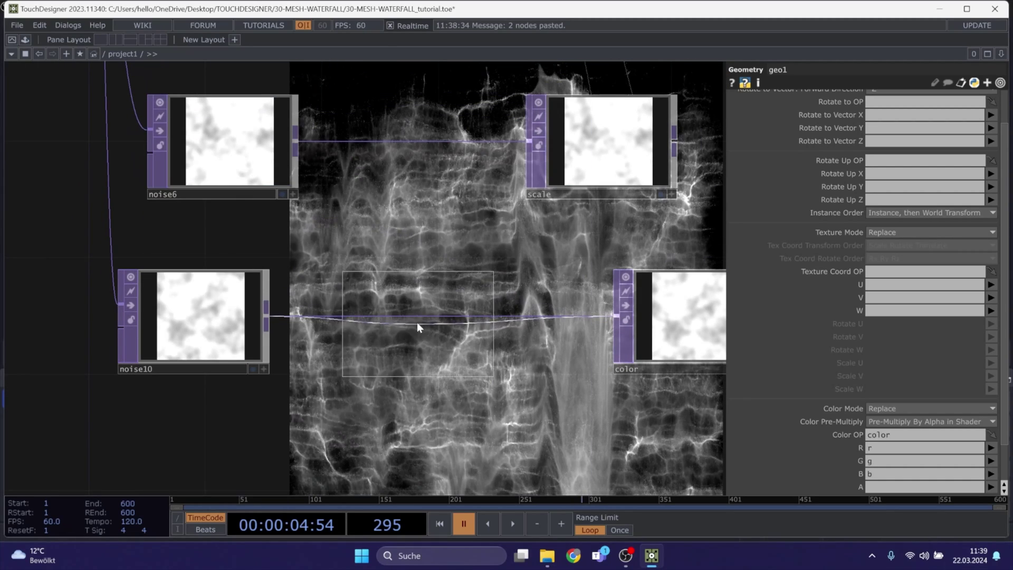
click(430, 328)
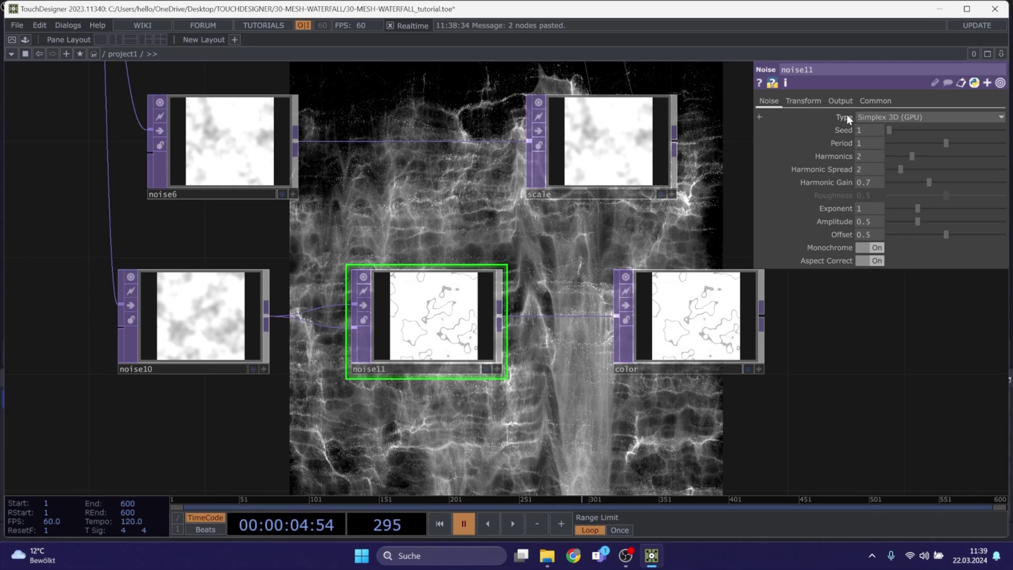
Set noise11's output RGB mode to Noise and return to its main noise parameters
click(841, 101)
click(891, 120)
click(885, 128)
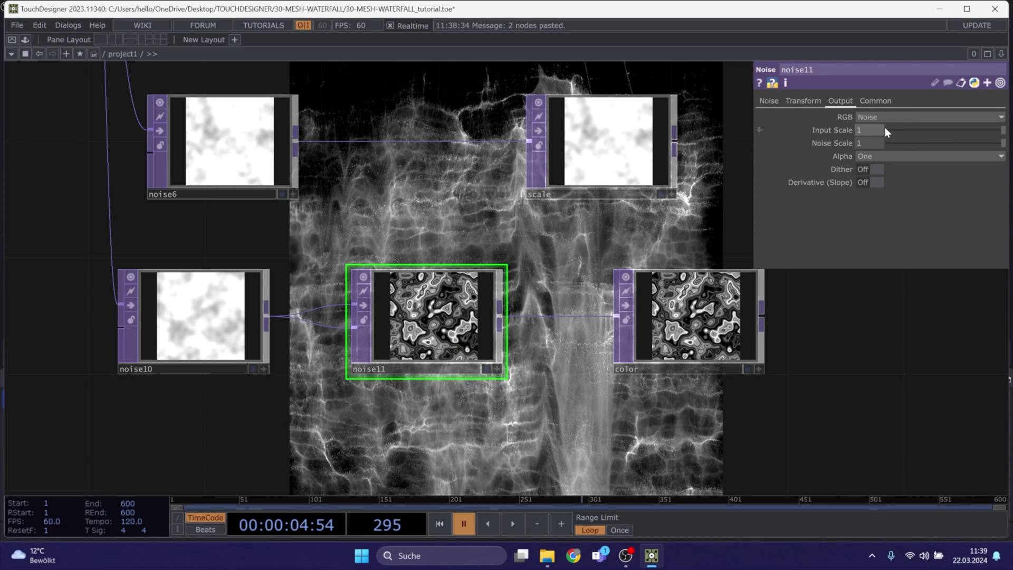
click(773, 100)
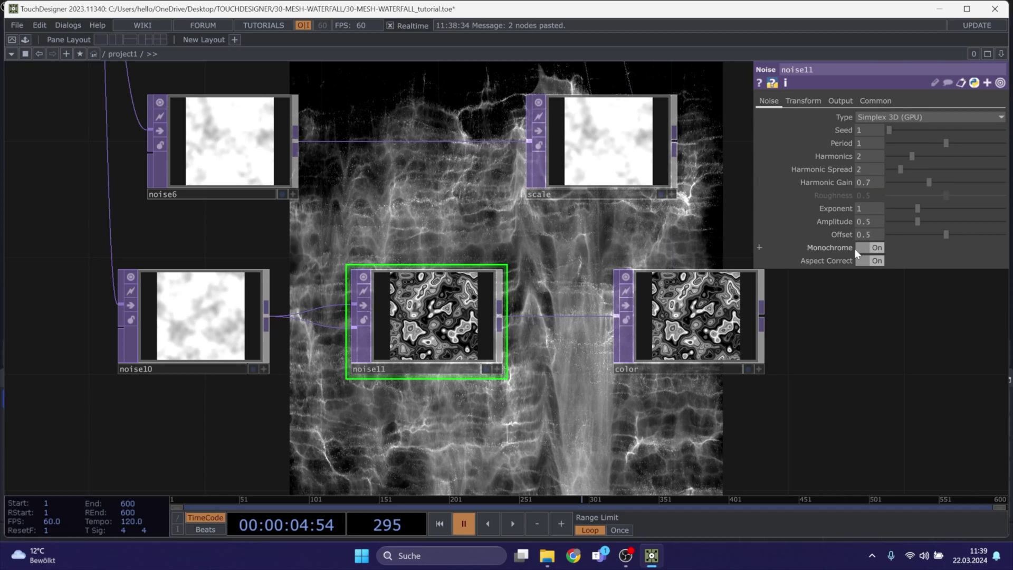
Turn off Monochrome on noise11, then play the animation briefly and pause it
click(863, 249)
key(space)
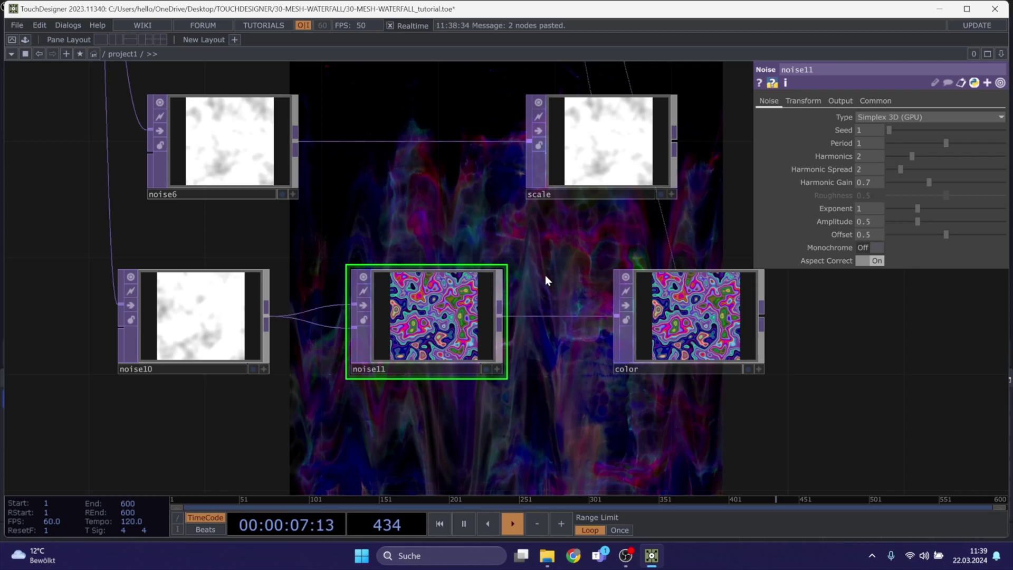
key(space)
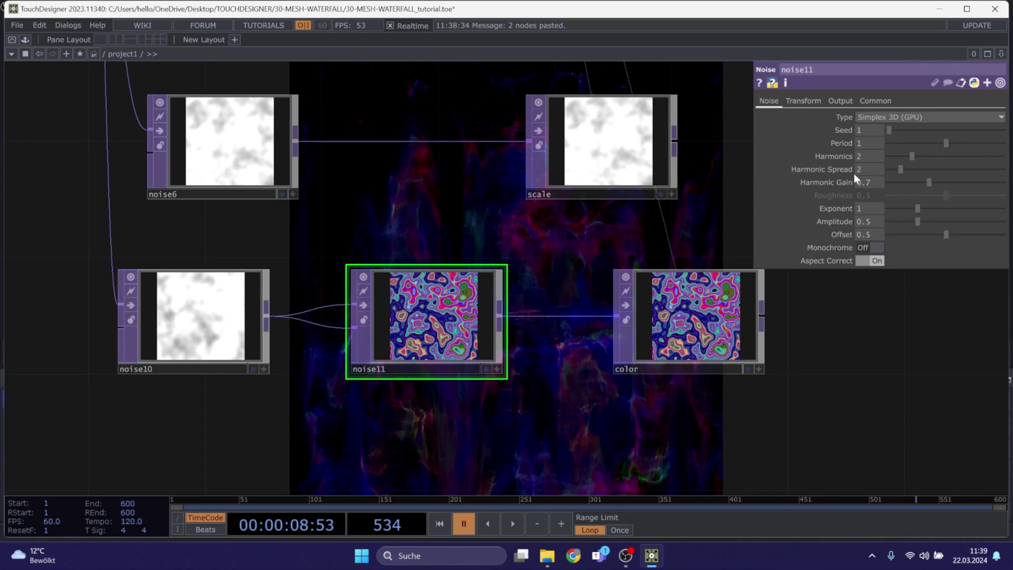
Set noise11's harmonics to 0 and period to 5, and resume playback
drag(904, 157, 838, 158)
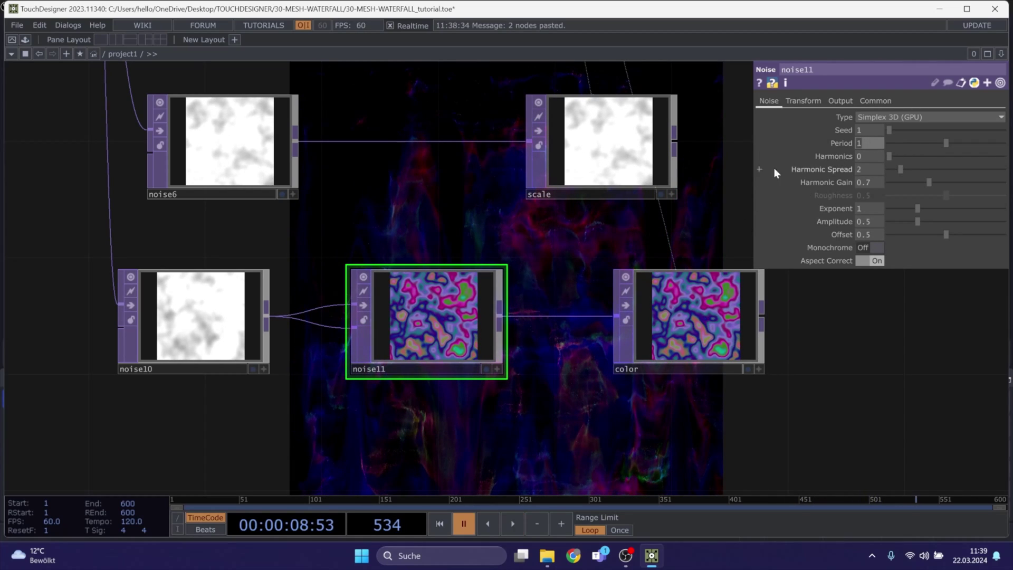
key(Return)
key(space)
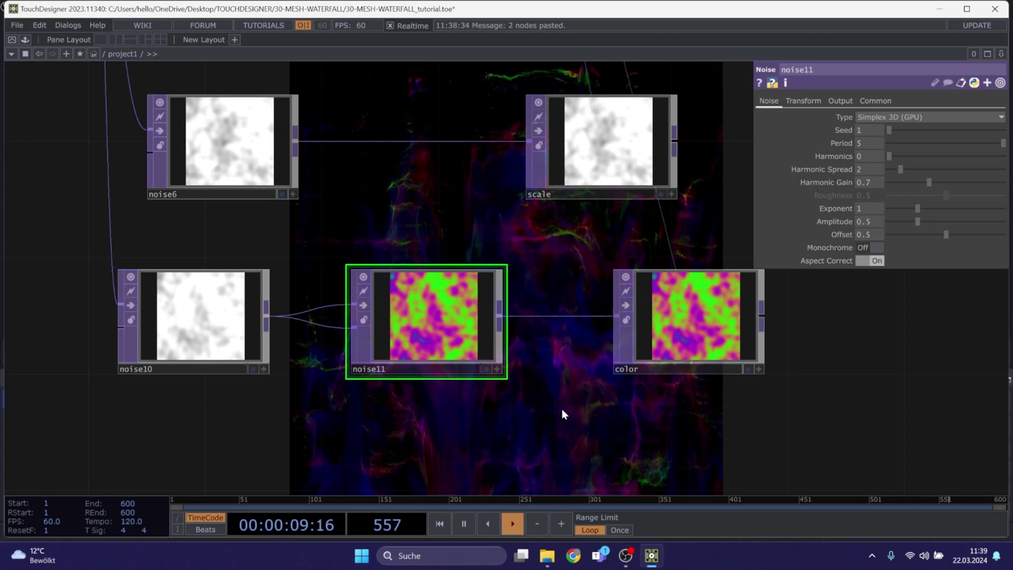
Raise noise11's offset to 1 and try different seeds, ending on 5907
scroll(562, 410, down, 3)
drag(684, 404, 598, 244)
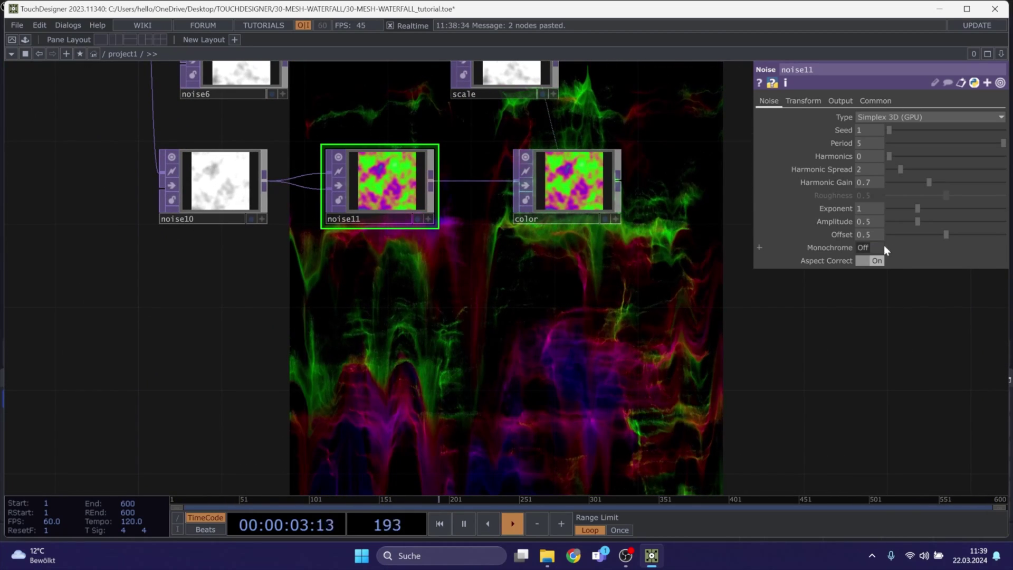
drag(950, 234, 1003, 235)
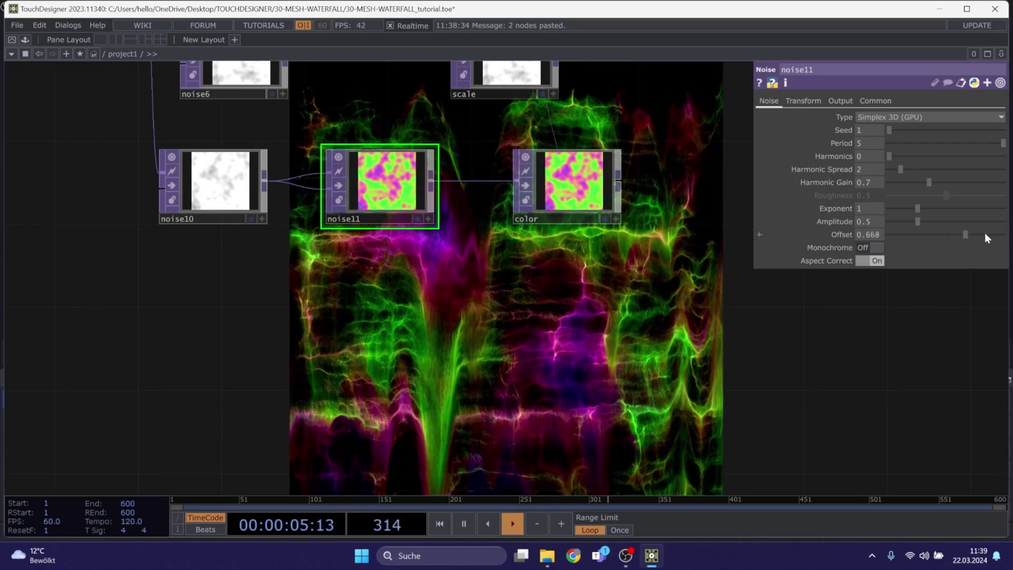
drag(453, 285, 441, 196)
click(906, 130)
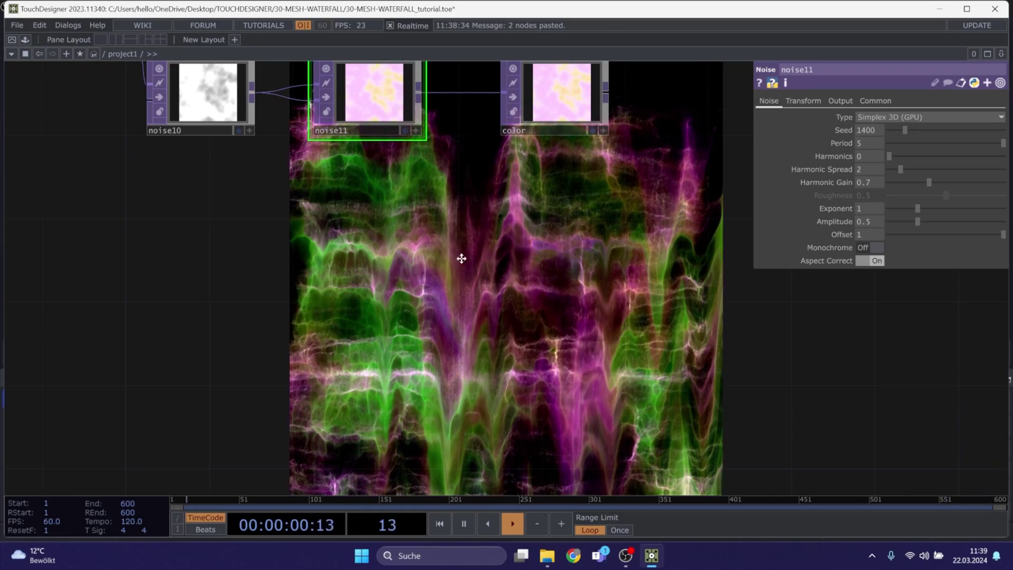
drag(462, 259, 454, 333)
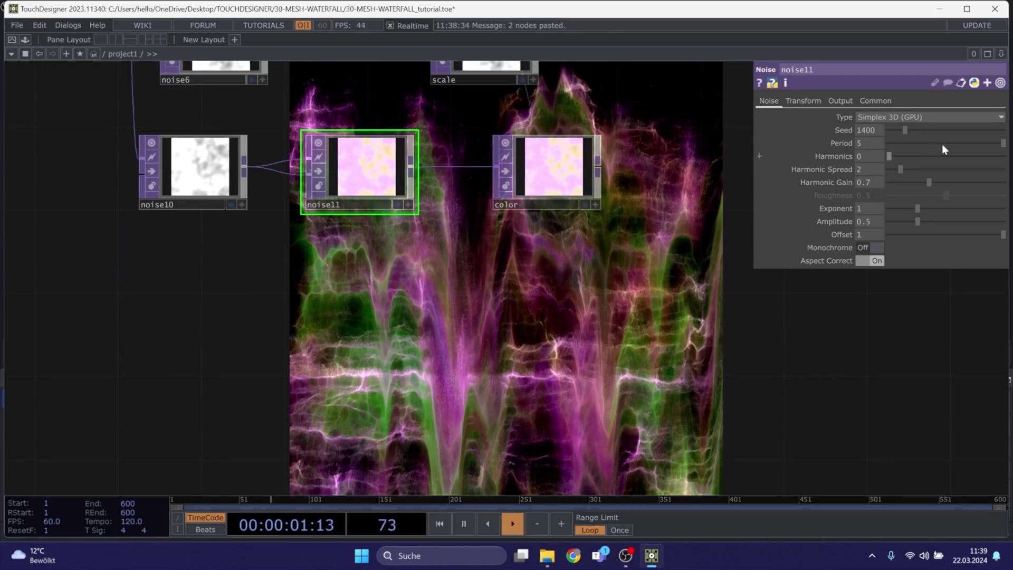
click(958, 130)
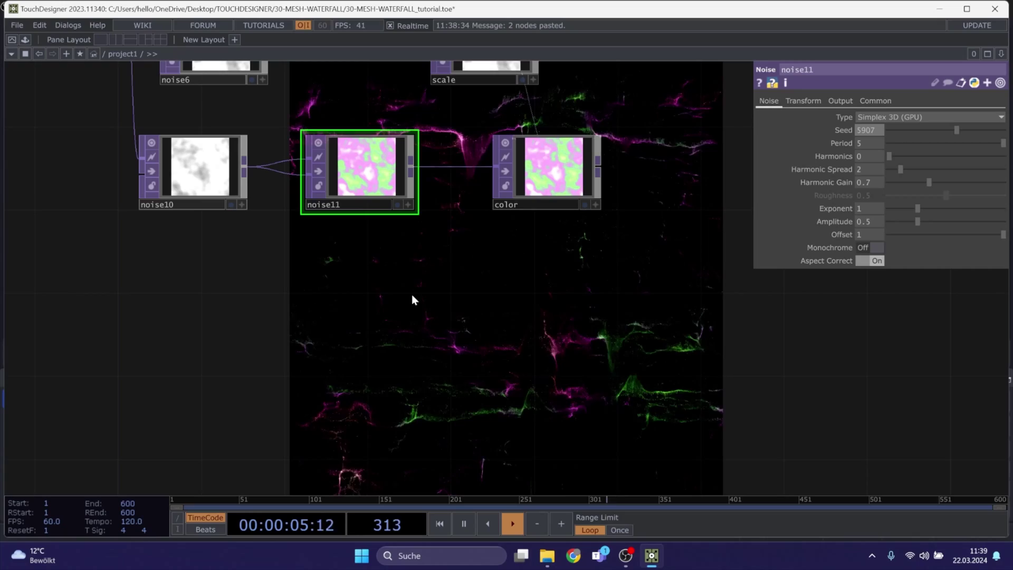
Set noise11's period to 3
scroll(413, 295, down, 2)
scroll(413, 292, down, 2)
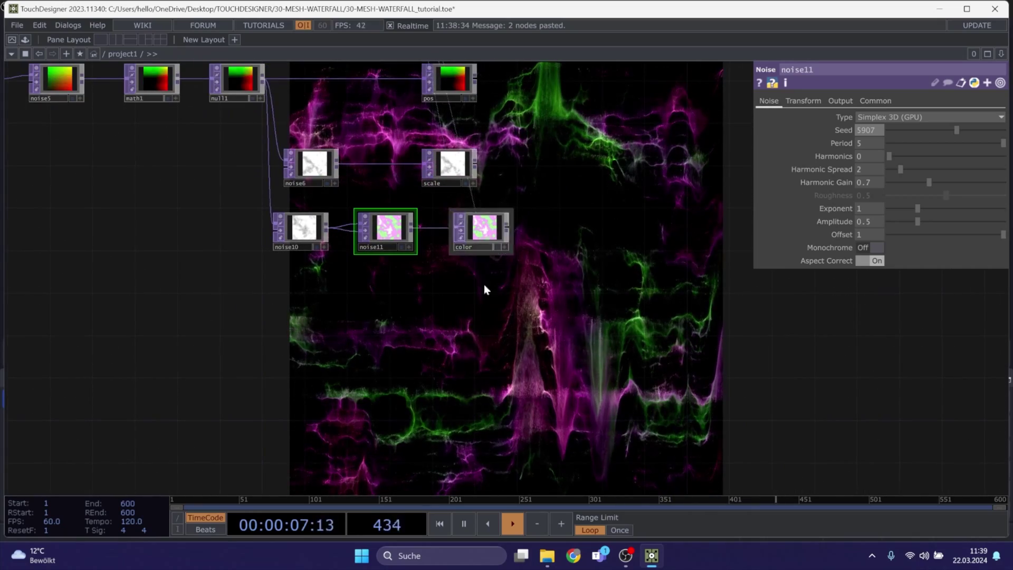
click(856, 145)
text(3)
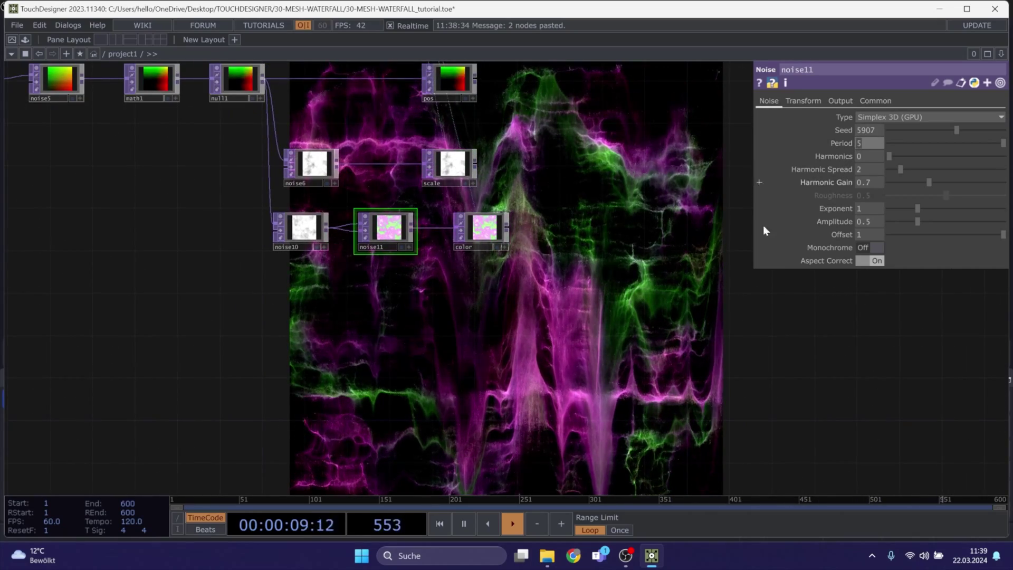
key(Return)
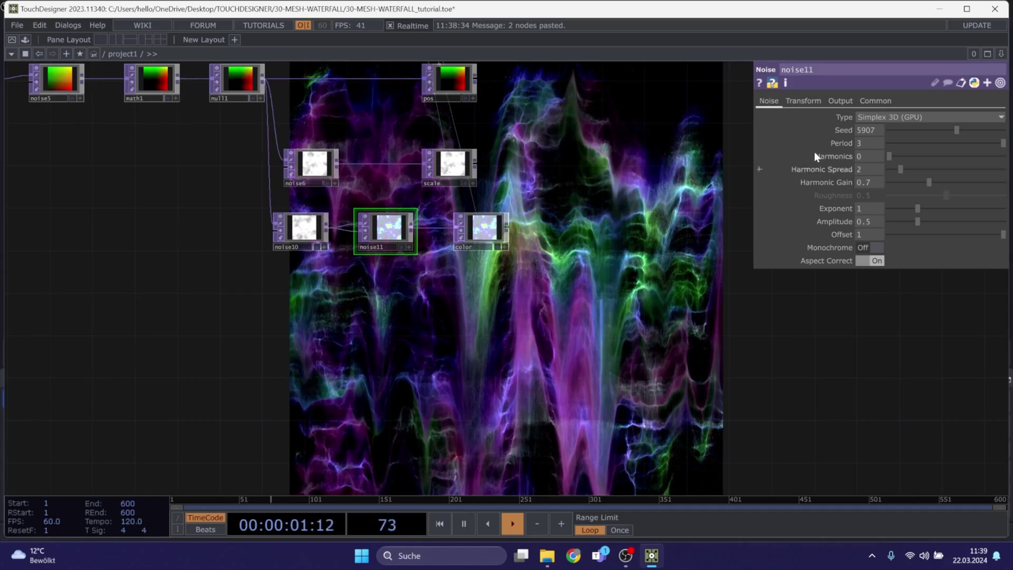
Examine the colored waterfall output along the feedback chain to null3 during playback, then pause it
drag(563, 254, 463, 338)
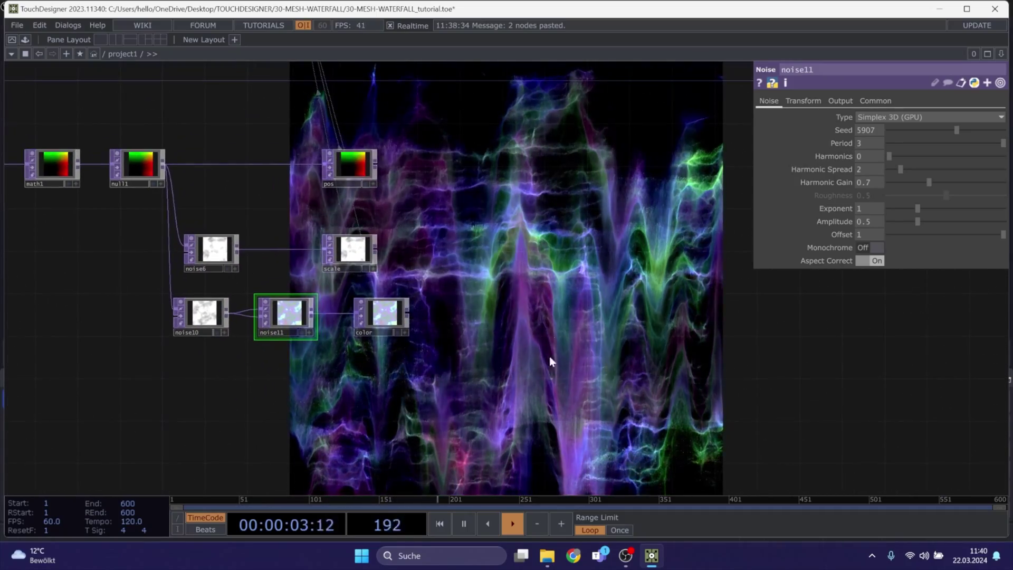
scroll(528, 287, down, 2)
drag(654, 248, 313, 356)
scroll(541, 257, down, 3)
drag(629, 316, 463, 339)
scroll(475, 362, up, 4)
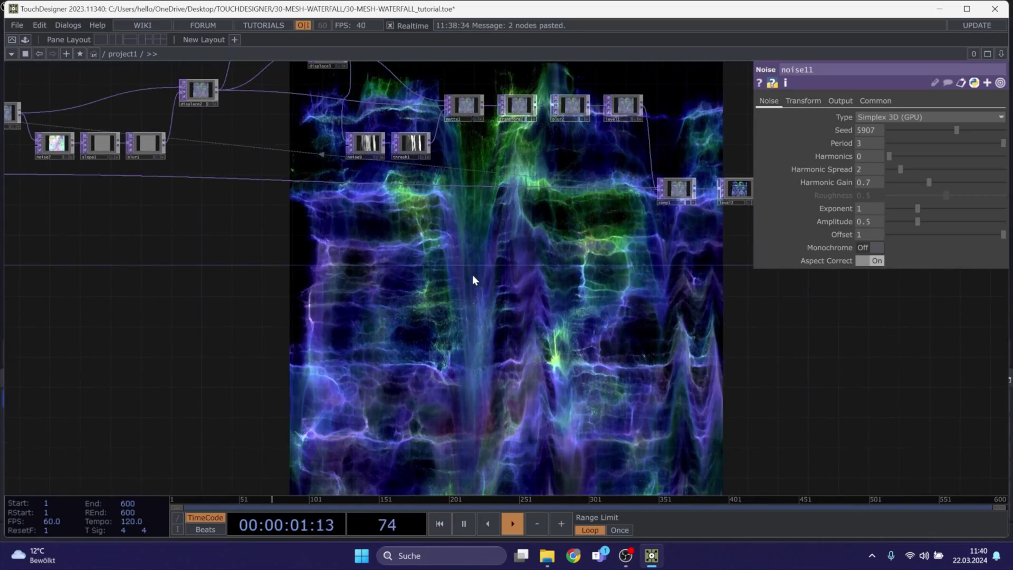
drag(555, 267, 342, 361)
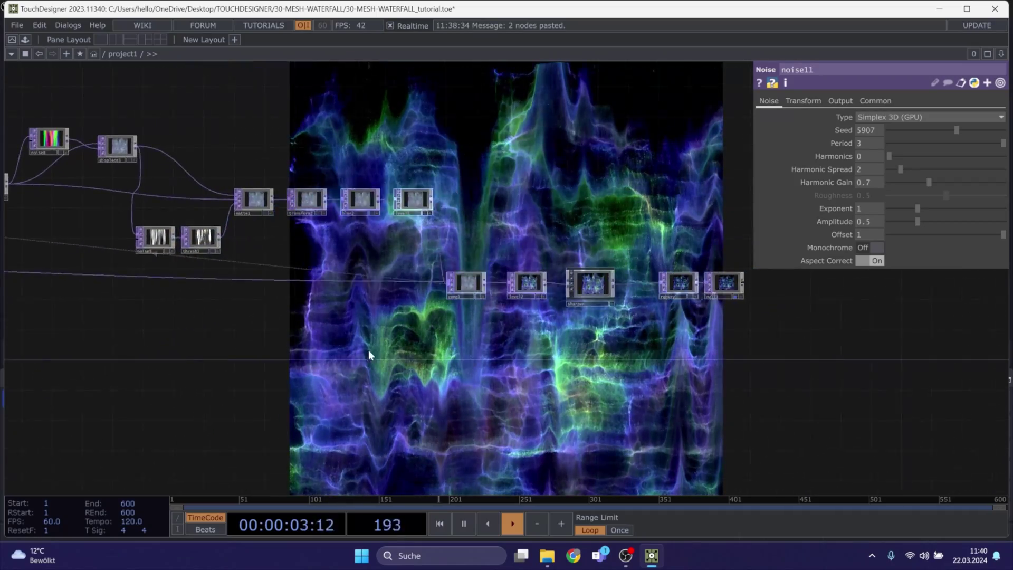
drag(482, 360, 318, 384)
drag(577, 389, 541, 395)
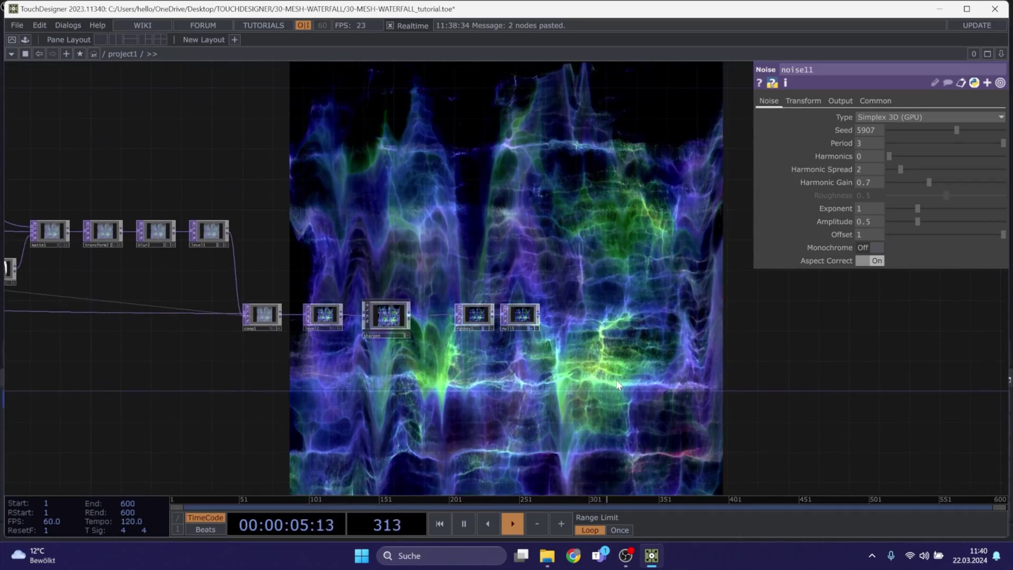
drag(604, 381, 553, 389)
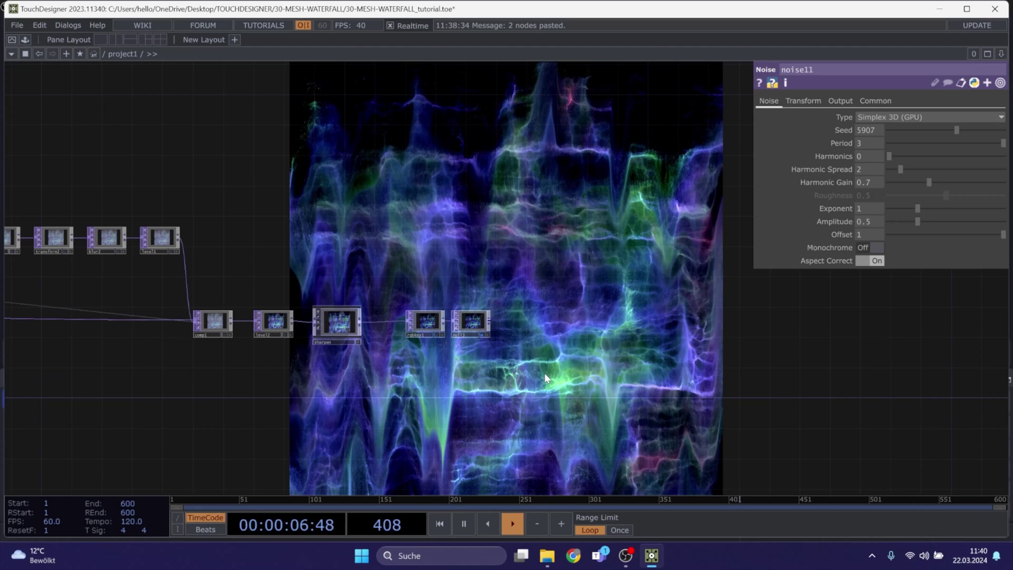
key(space)
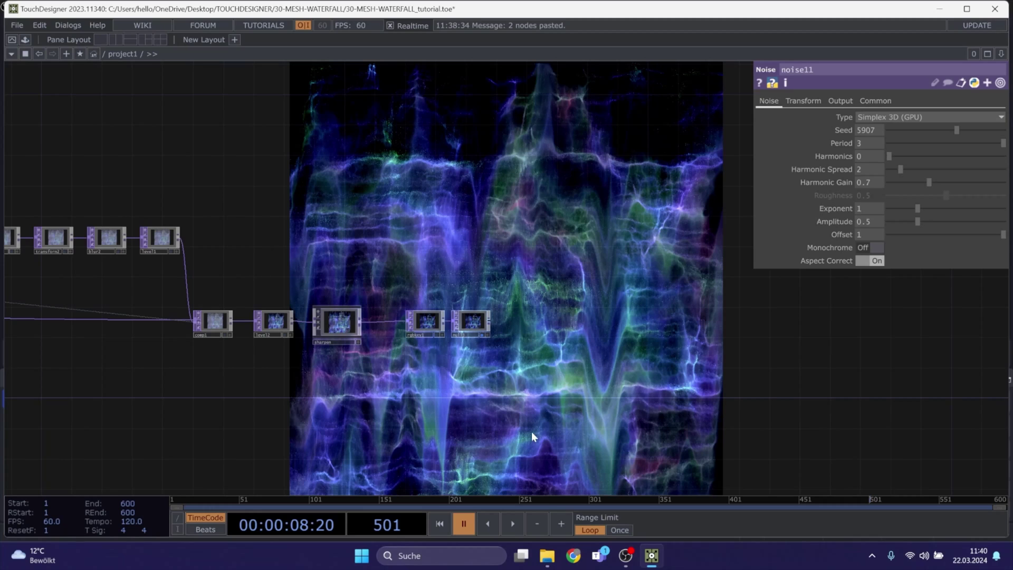
Import the red poppy image from the Bilder > tutorial folder in File Explorer into the TouchDesigner network
click(545, 564)
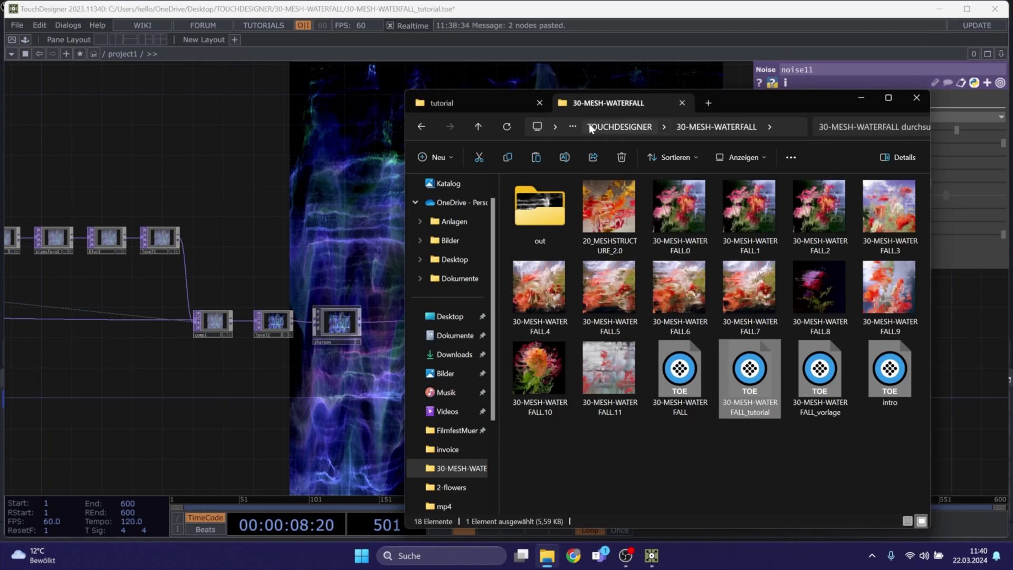
click(489, 99)
drag(522, 233, 500, 225)
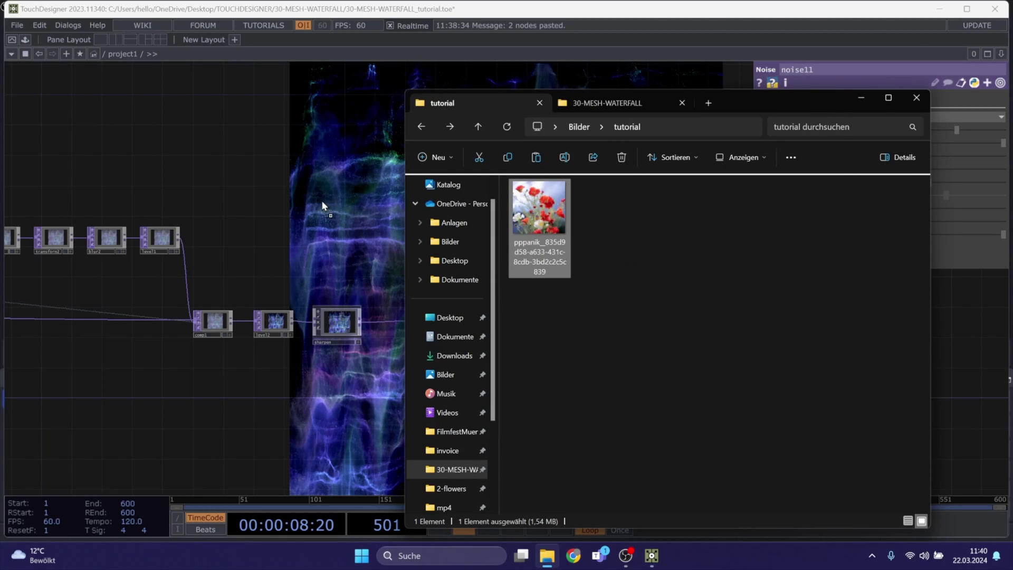
drag(322, 202, 322, 203)
click(360, 131)
Place the poppy image's Movie File In node in free space above the sharpen and rgbkey1 chain
scroll(302, 199, up, 8)
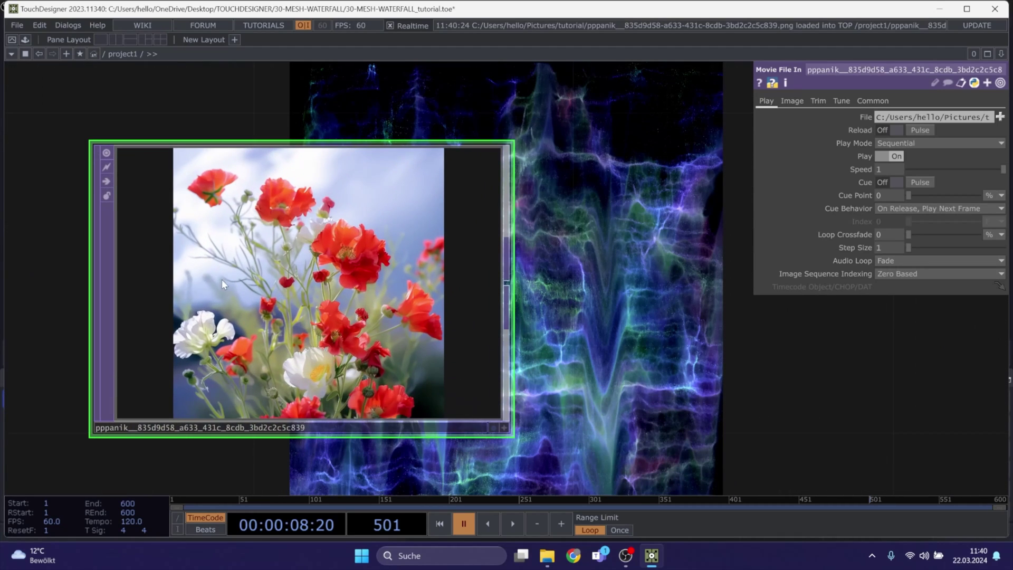
middle_drag(407, 342, 311, 330)
drag(458, 331, 476, 151)
drag(322, 117, 321, 192)
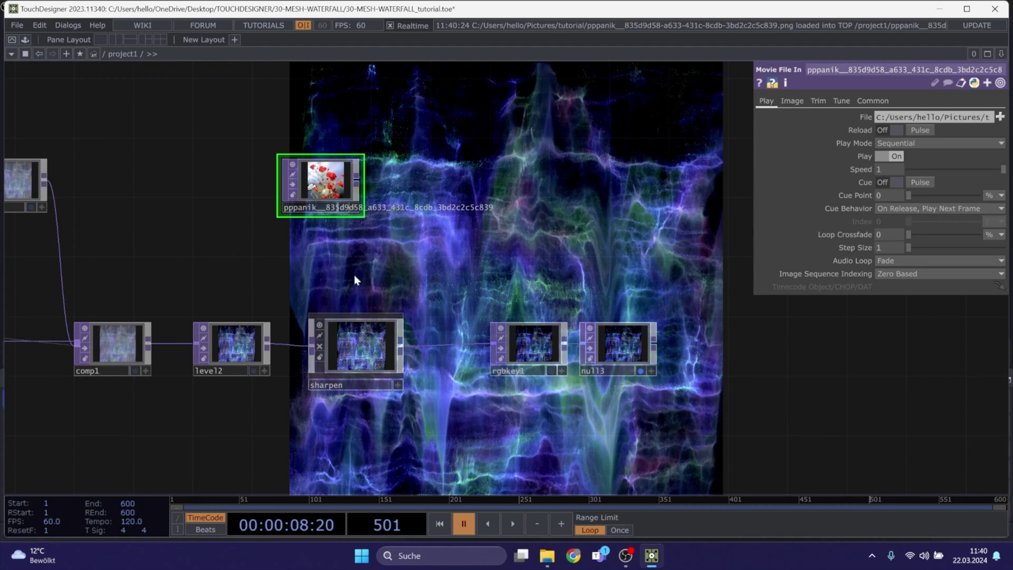
scroll(369, 373, up, 10)
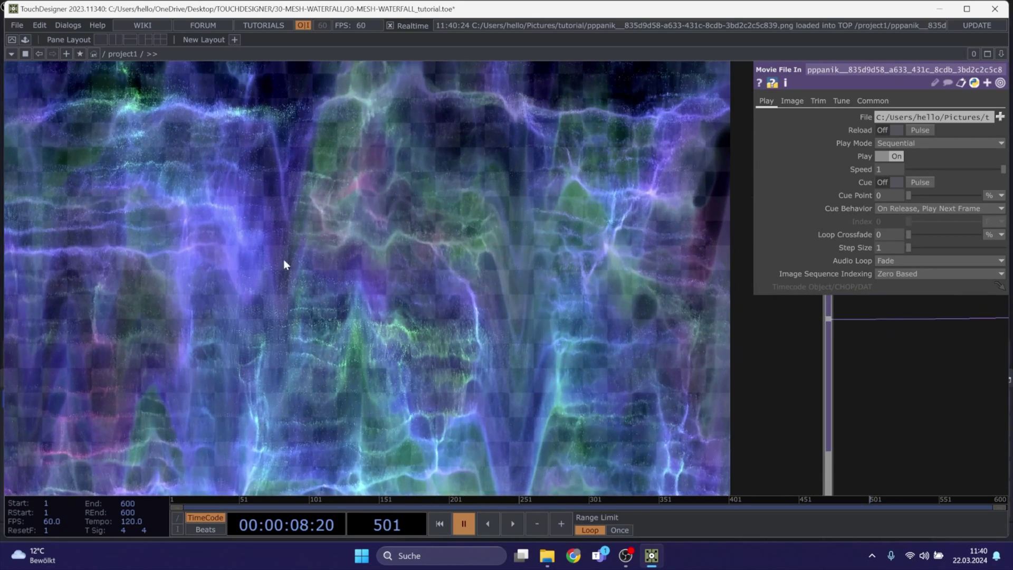
scroll(283, 258, down, 4)
middle_drag(294, 304, 267, 296)
drag(237, 199, 426, 451)
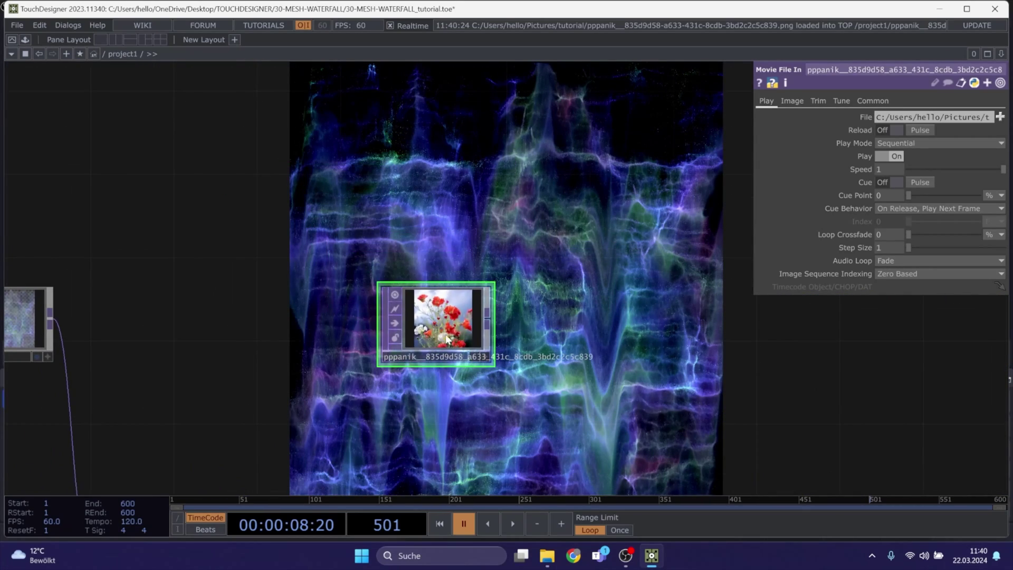
drag(448, 336, 429, 273)
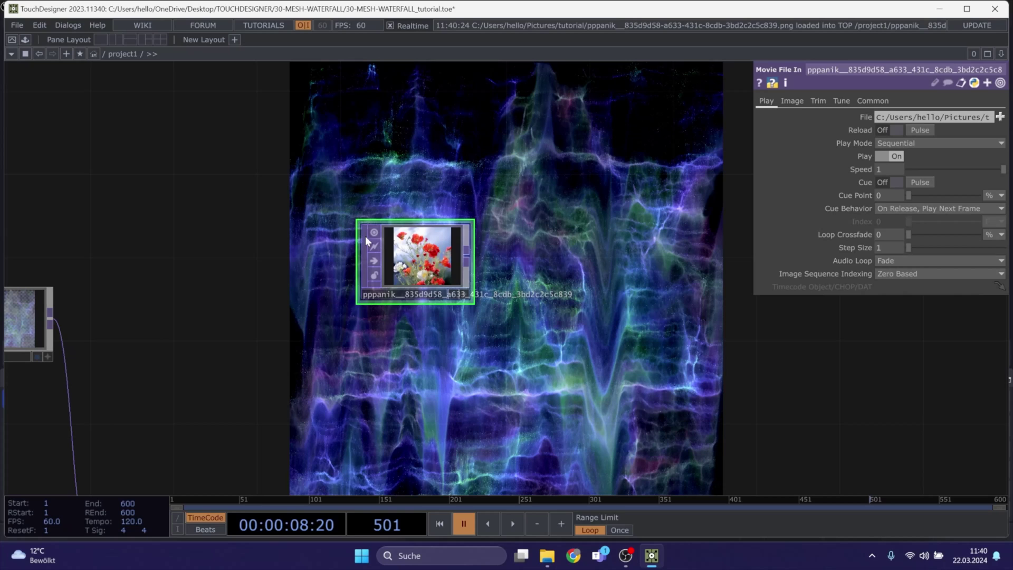
Add a Fit TOP after the poppy image node
click(520, 267)
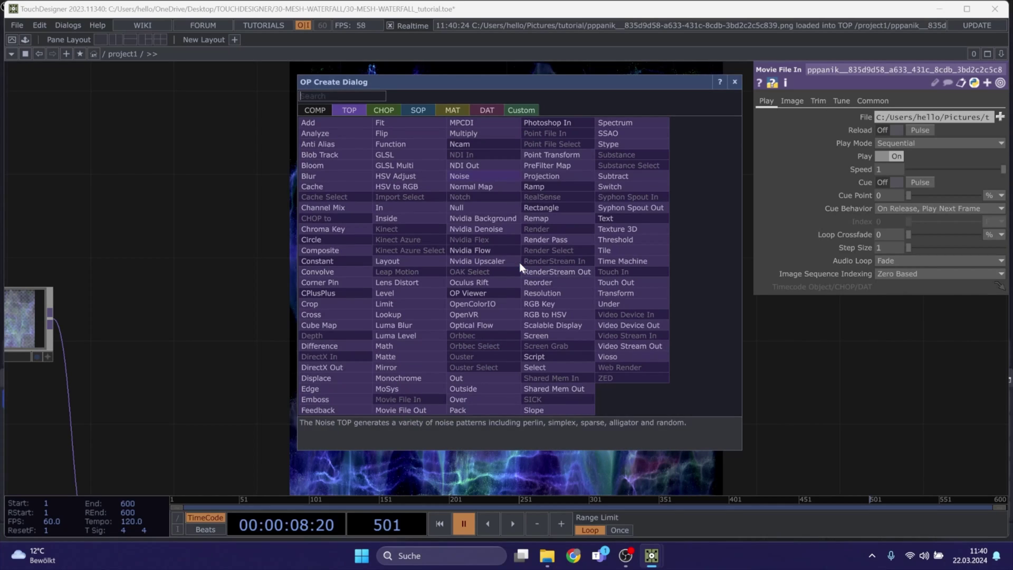
click(379, 125)
click(553, 273)
Export constant1's res channel to fit1's width and height so its resolution is 2000 by 2000
scroll(268, 350, down, 7)
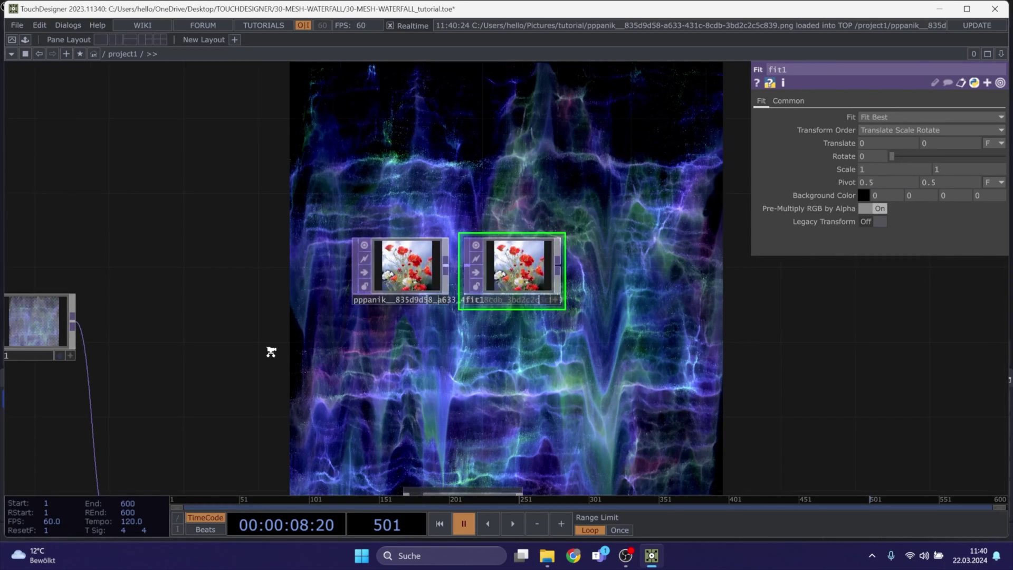
drag(138, 192, 576, 183)
drag(161, 272, 398, 204)
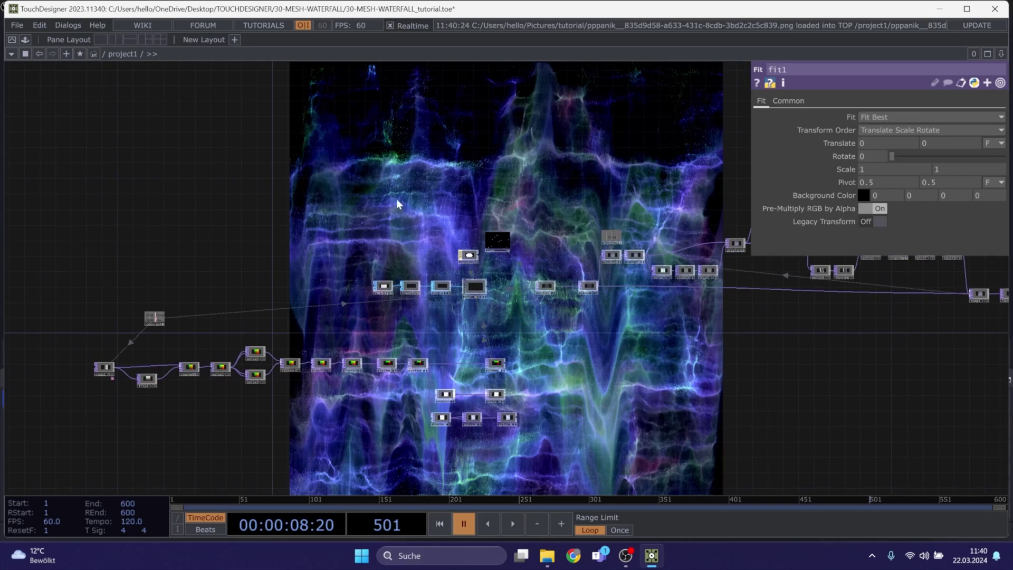
scroll(118, 331, up, 5)
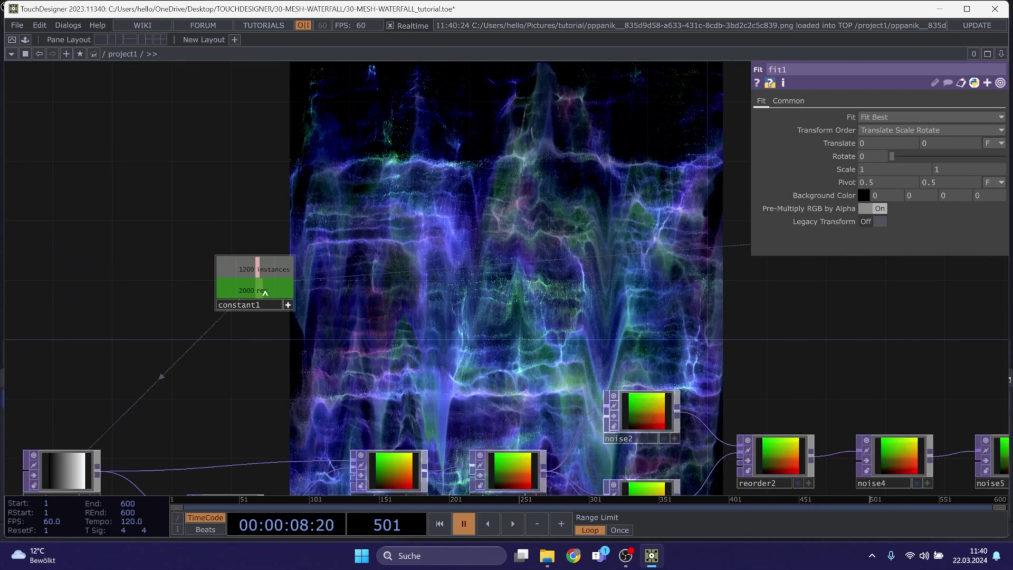
click(802, 100)
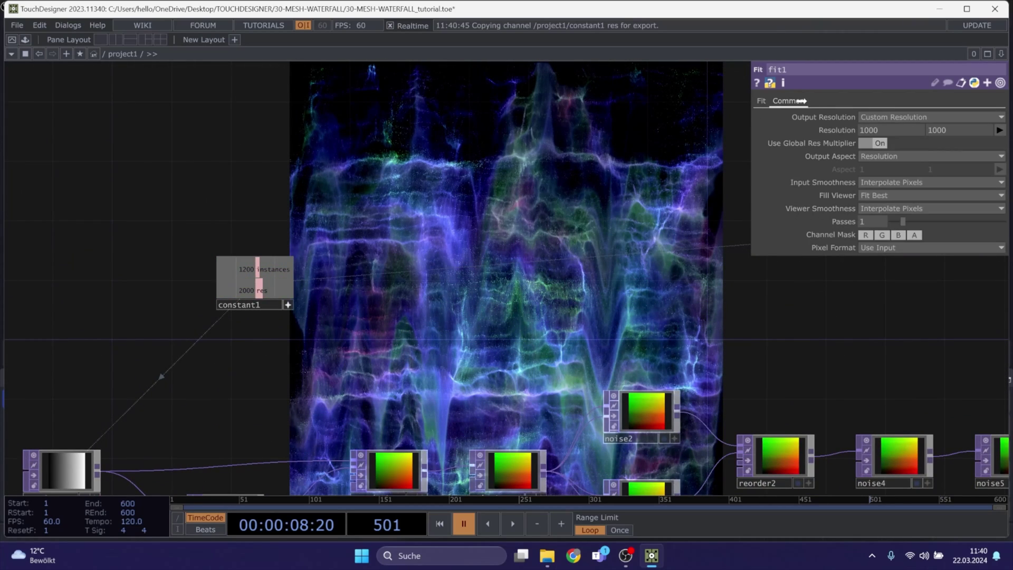
drag(845, 131, 846, 132)
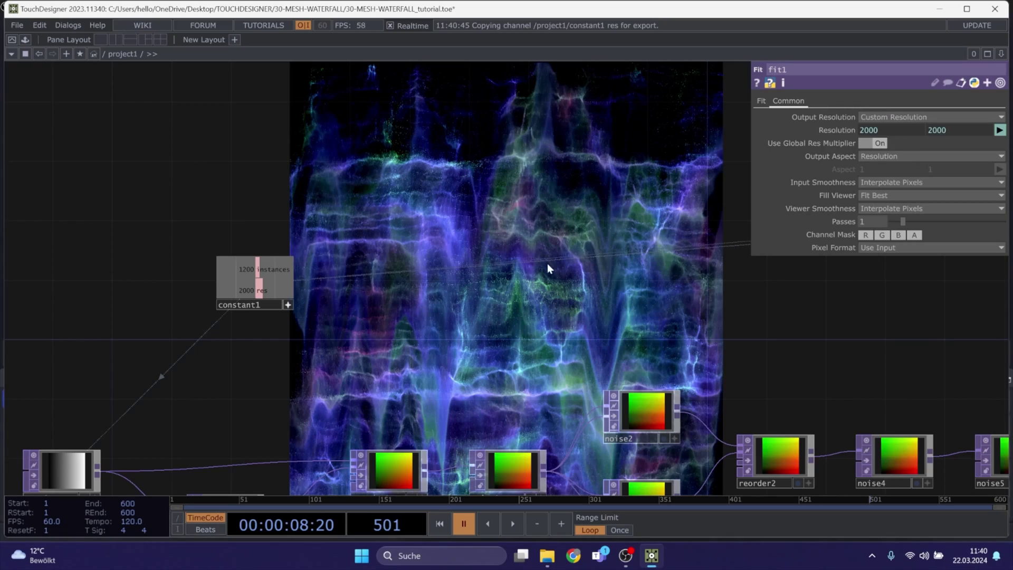
Return to the poppy image and fit1 nodes and examine their previews up close
scroll(548, 265, down, 6)
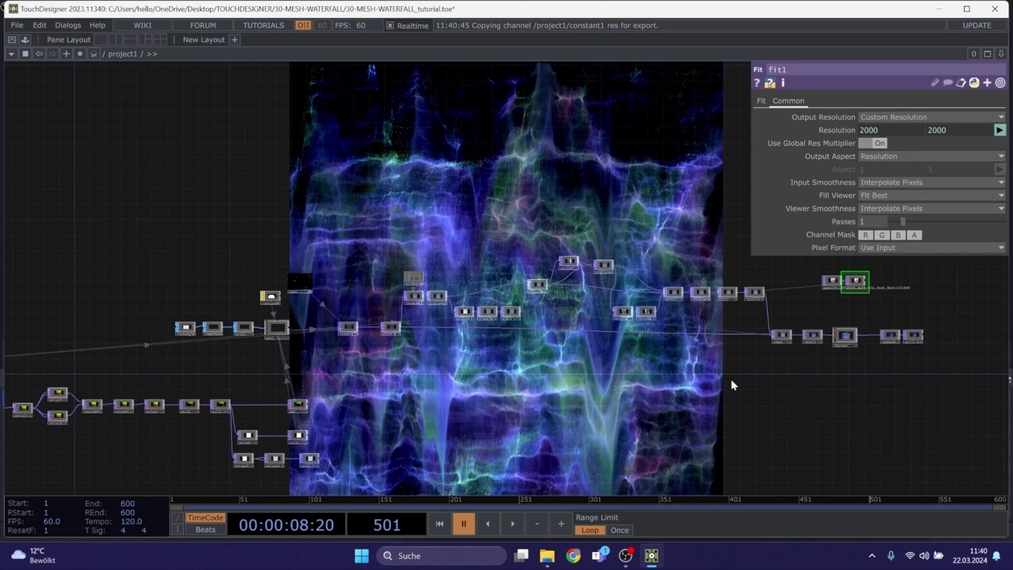
drag(731, 385, 414, 386)
scroll(517, 269, up, 6)
drag(832, 358, 627, 197)
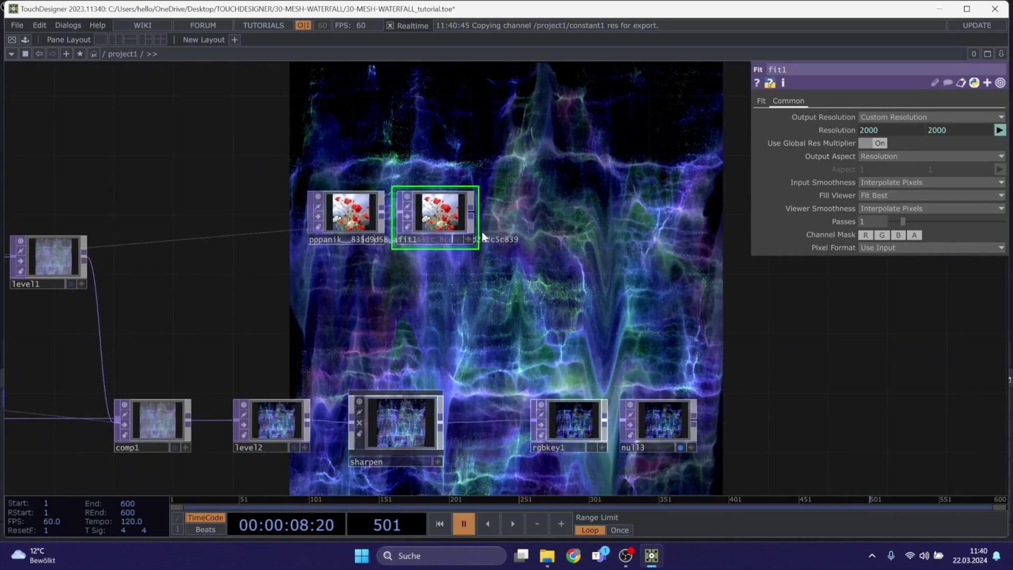
scroll(455, 201, up, 3)
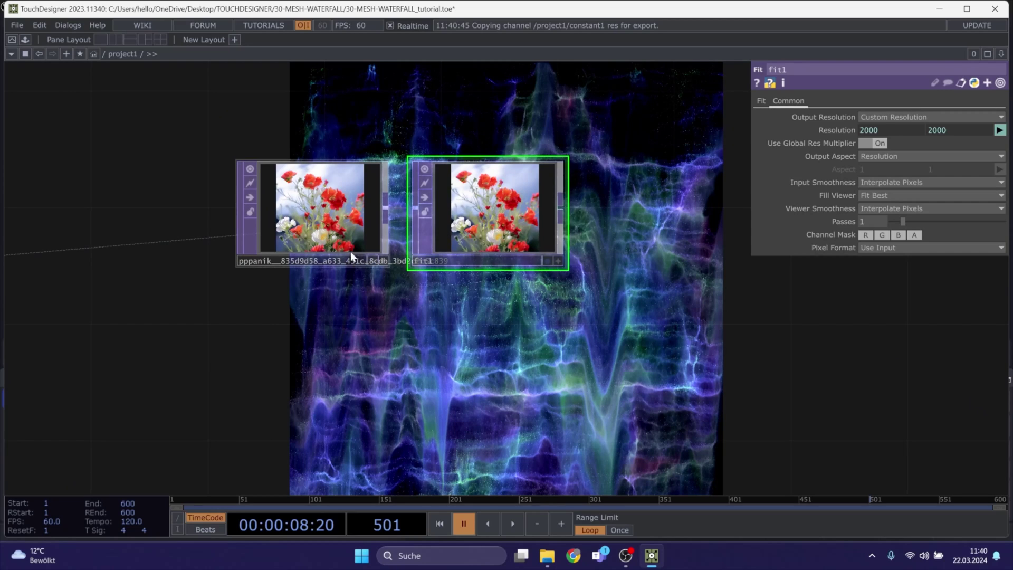
scroll(352, 257, up, 3)
scroll(399, 223, down, 3)
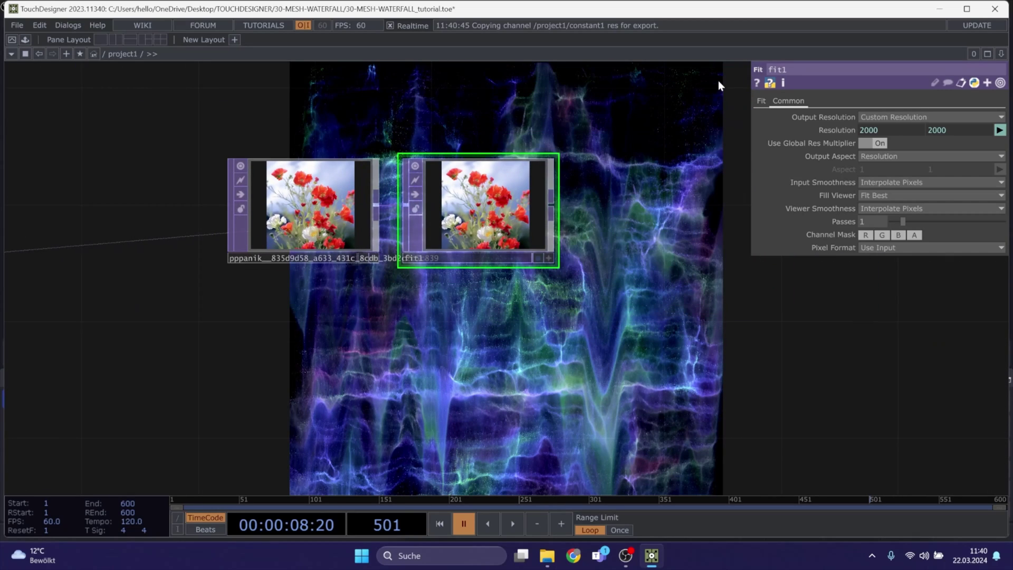
Set fit1's fit mode to Fit Outside and its pixel format to 32-bit float (RGBA)
click(760, 102)
click(875, 115)
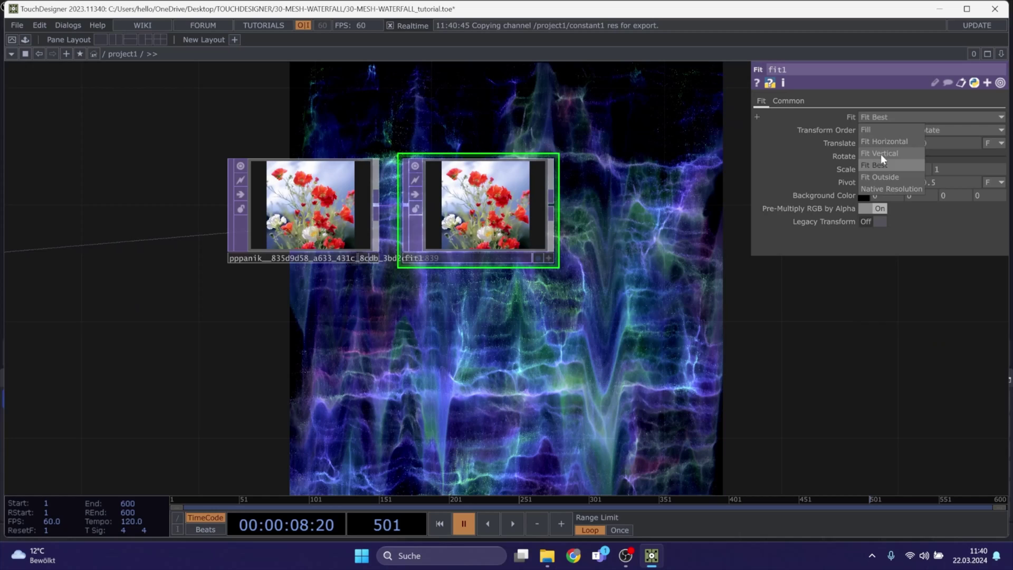
click(880, 173)
scroll(407, 389, down, 3)
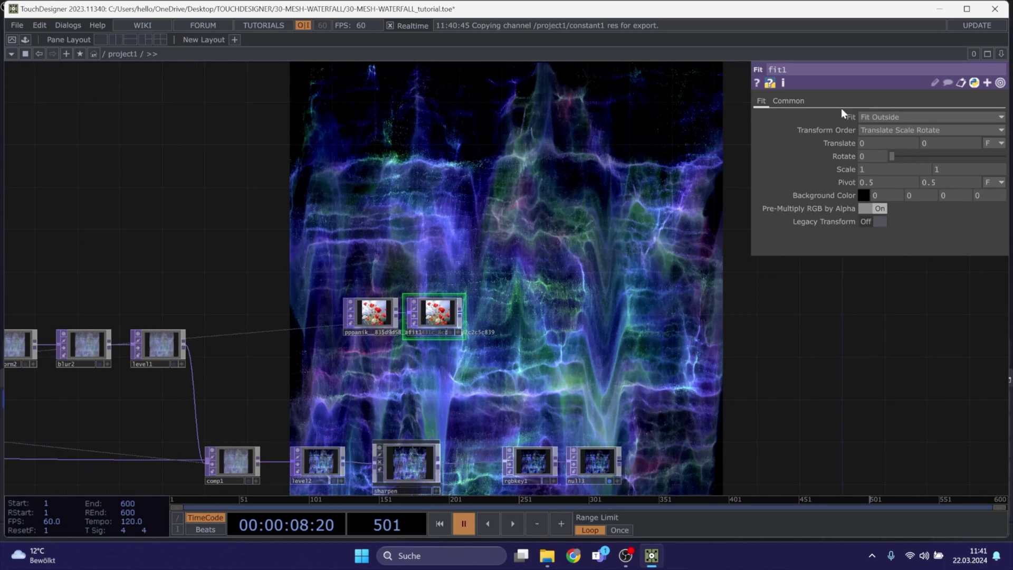
click(791, 101)
click(866, 248)
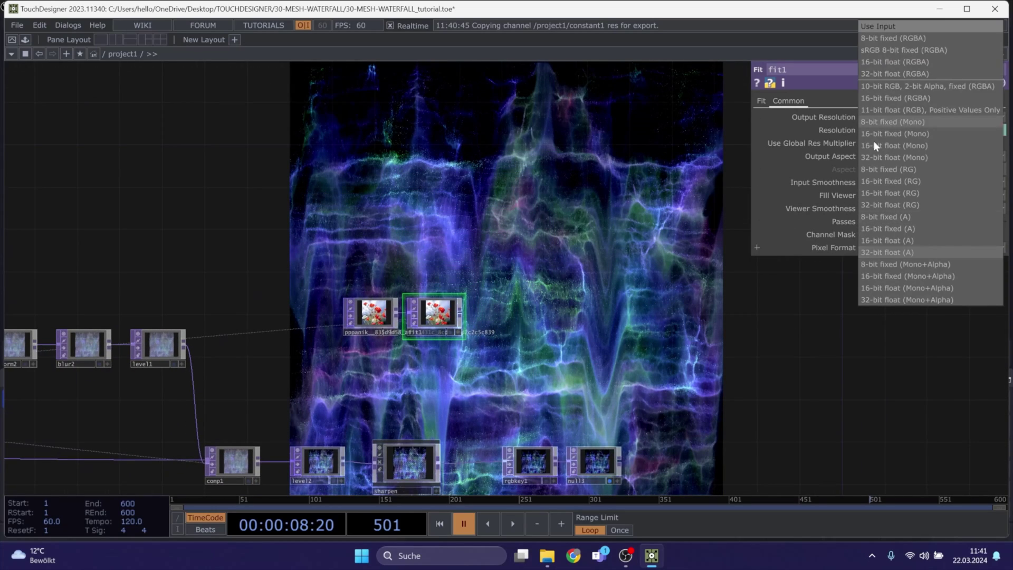
click(885, 73)
Add a Displace TOP after fit1, placed above the main chain, and shift rgbkey1 and null3 aside to make room
scroll(422, 306, down, 5)
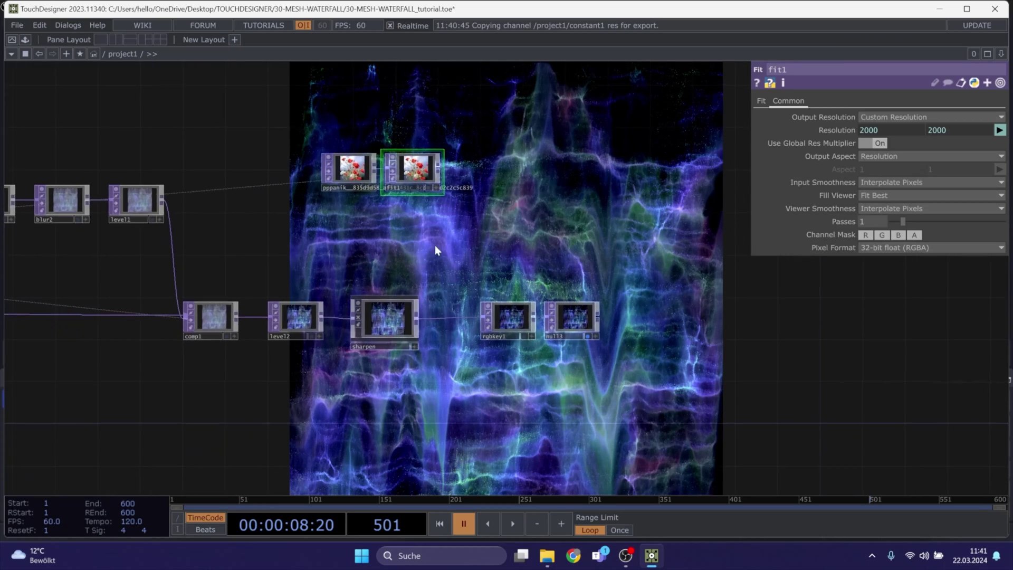
drag(436, 246, 434, 242)
key(Tab)
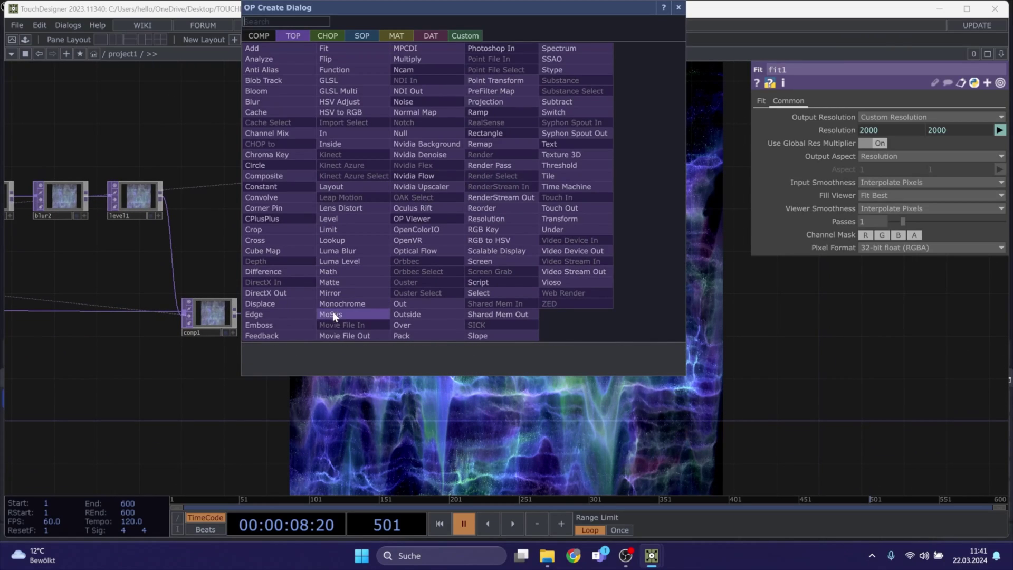
click(280, 301)
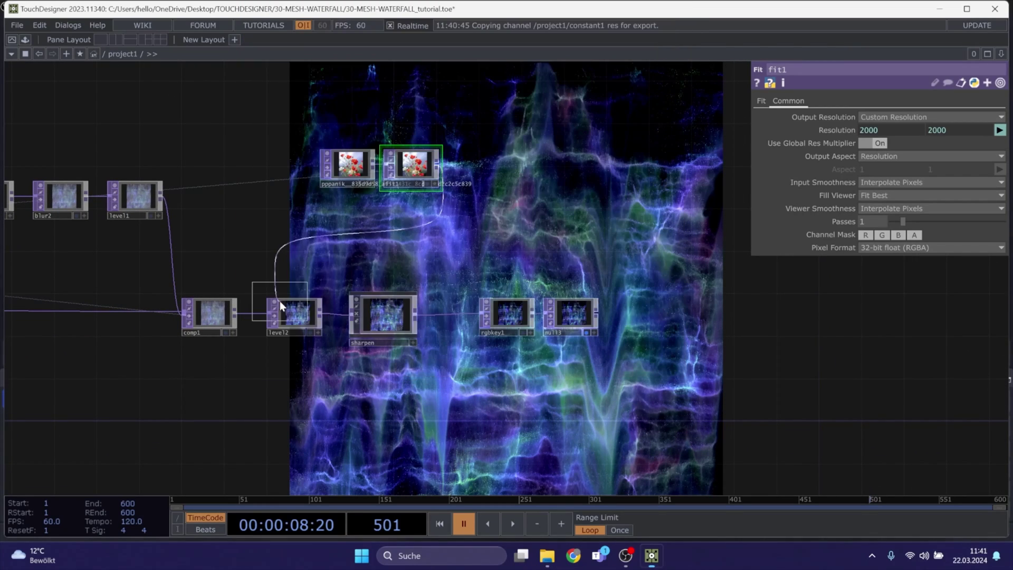
click(513, 244)
drag(510, 316, 539, 317)
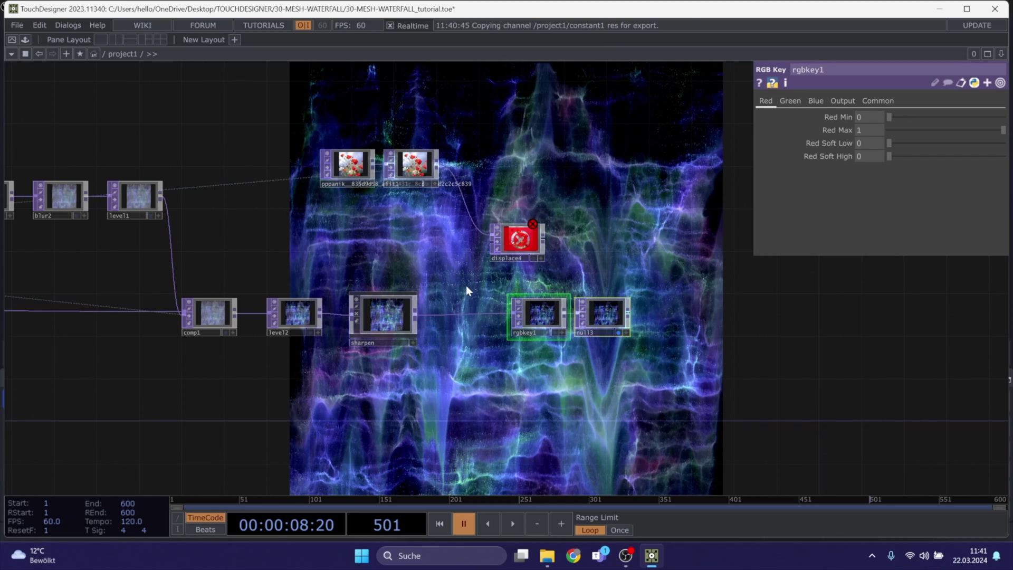
Connect the sharpen node's output to the second input of displace4
scroll(467, 286, up, 4)
click(372, 335)
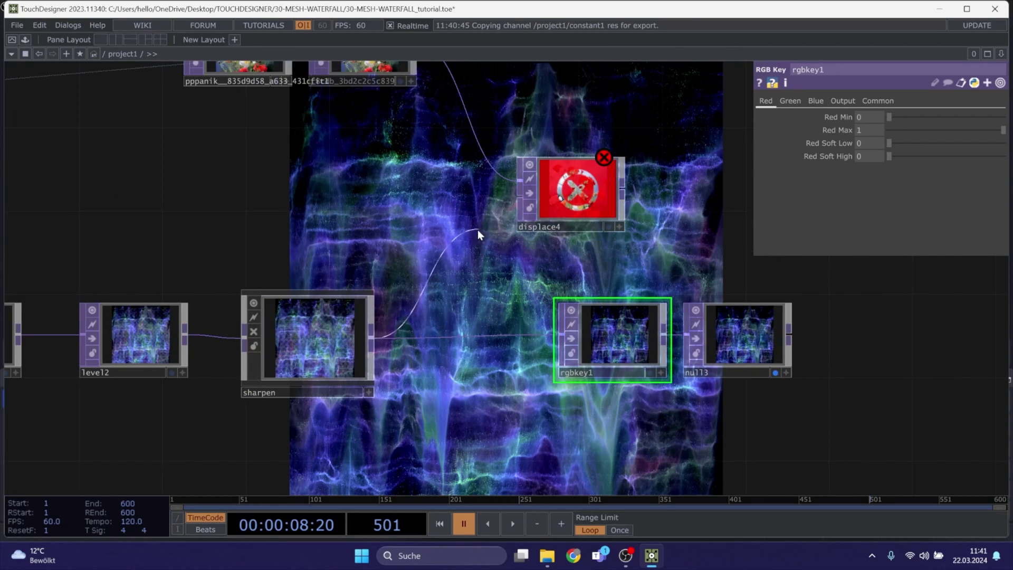
click(519, 197)
Move rgbkey1 and null3 farther from the sharpen node and feed rgbkey1 from displace4 instead
drag(668, 230, 376, 331)
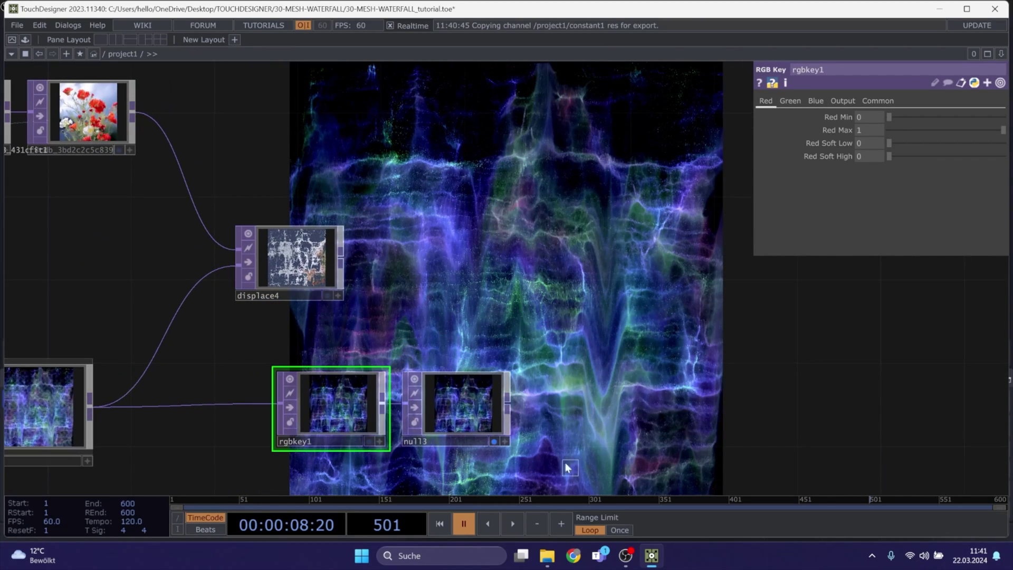
drag(323, 392, 615, 392)
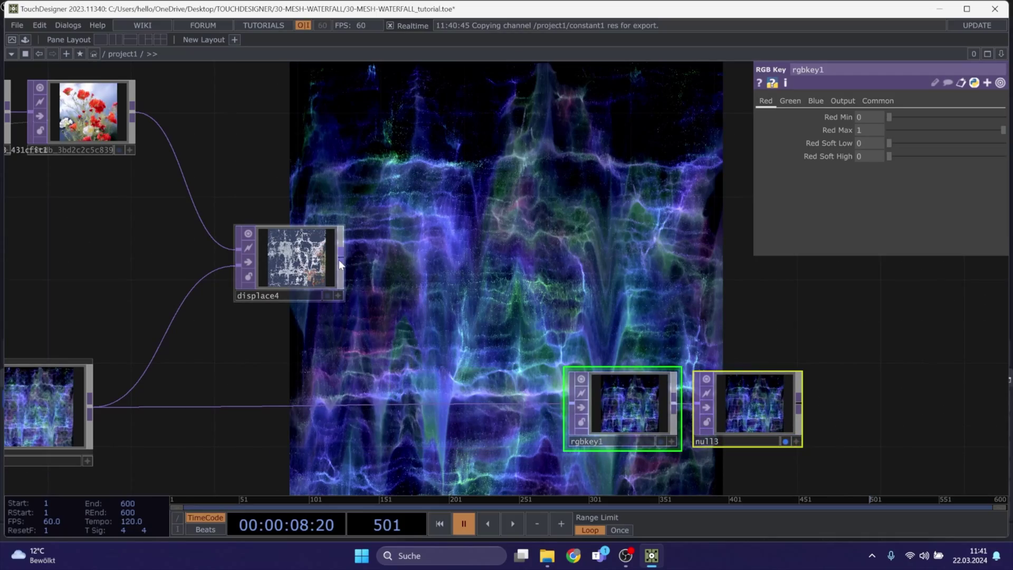
click(566, 415)
drag(547, 282, 637, 294)
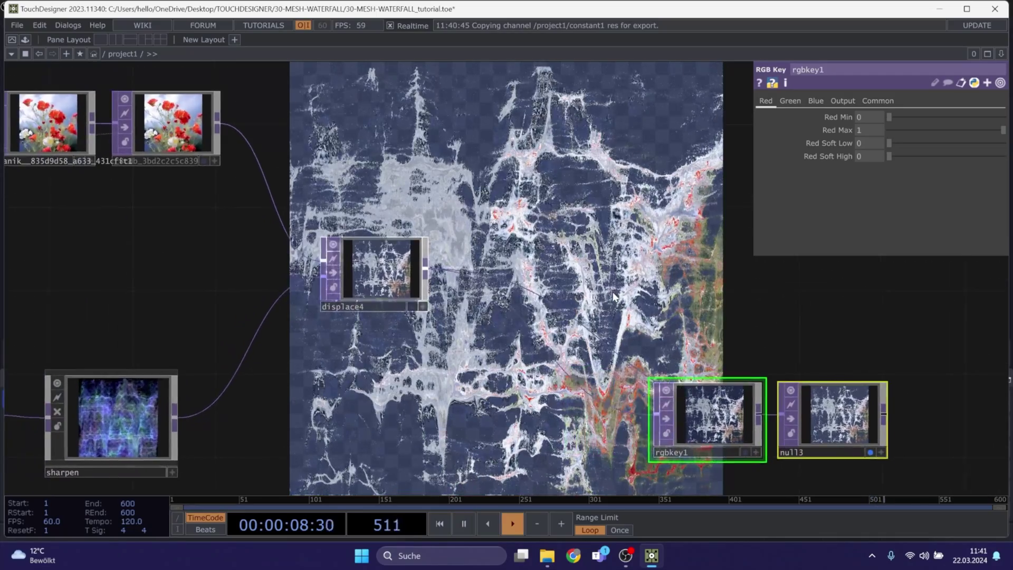
Set displace4's displace weight to 0.2 on both axes, its offset weight to 0.4 and its extend mode to Mirror
click(373, 288)
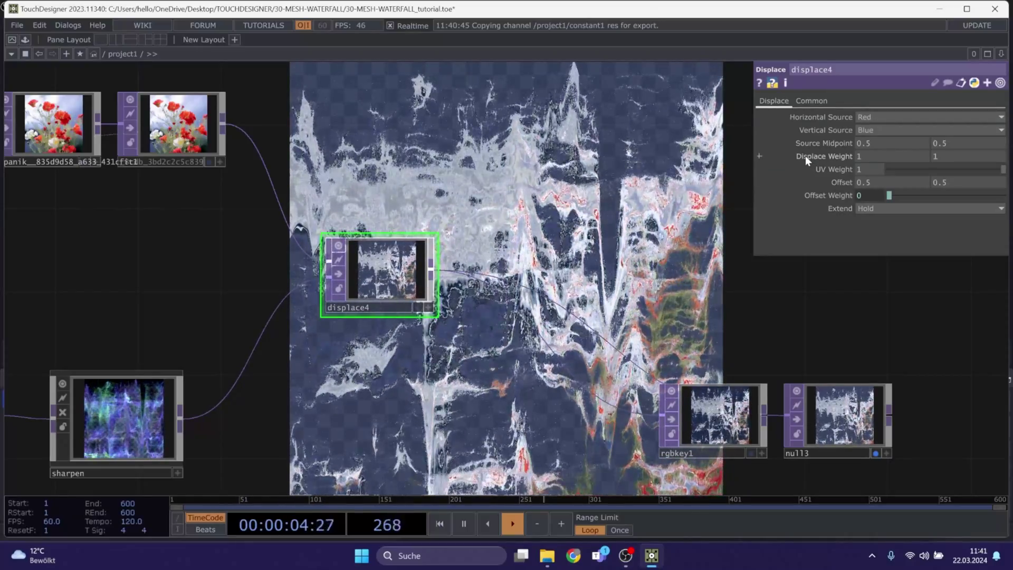
middle_drag(805, 155, 772, 148)
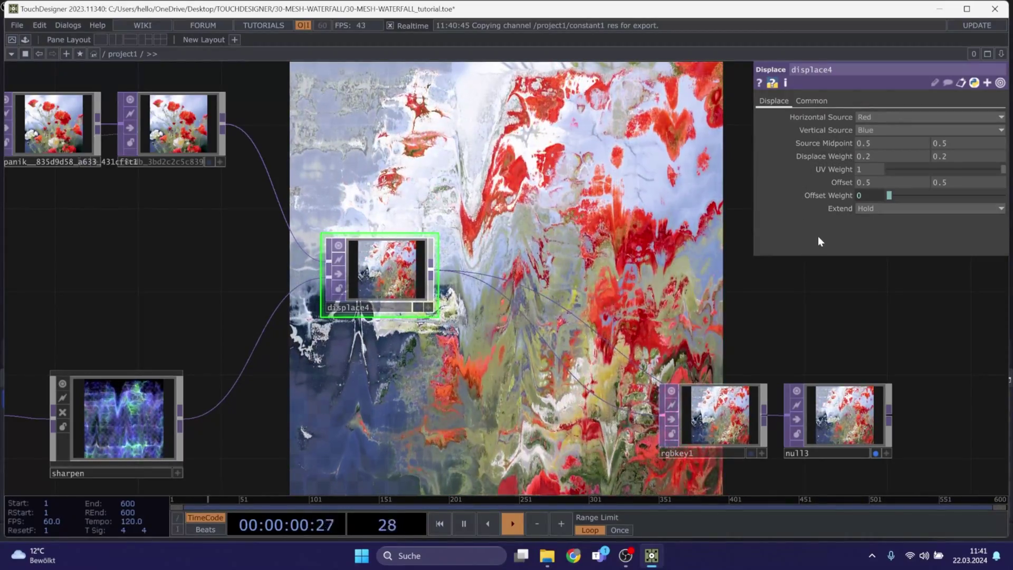
middle_drag(834, 198, 839, 173)
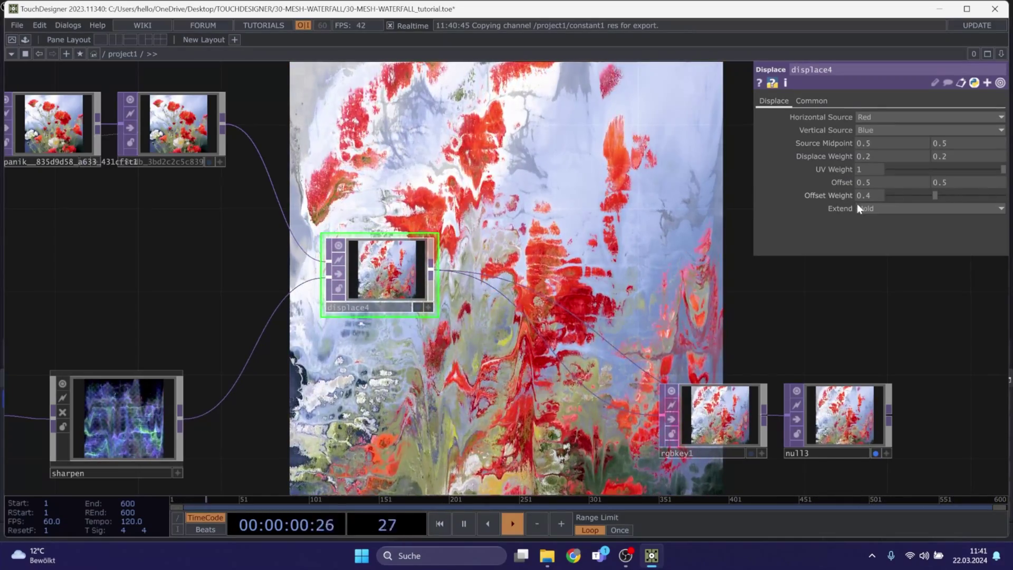
click(883, 209)
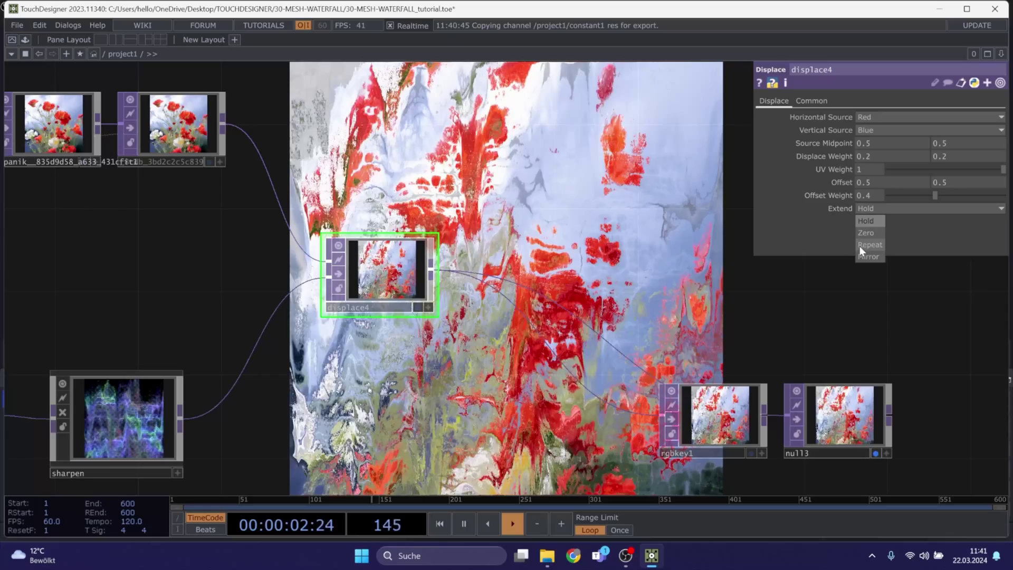
click(868, 256)
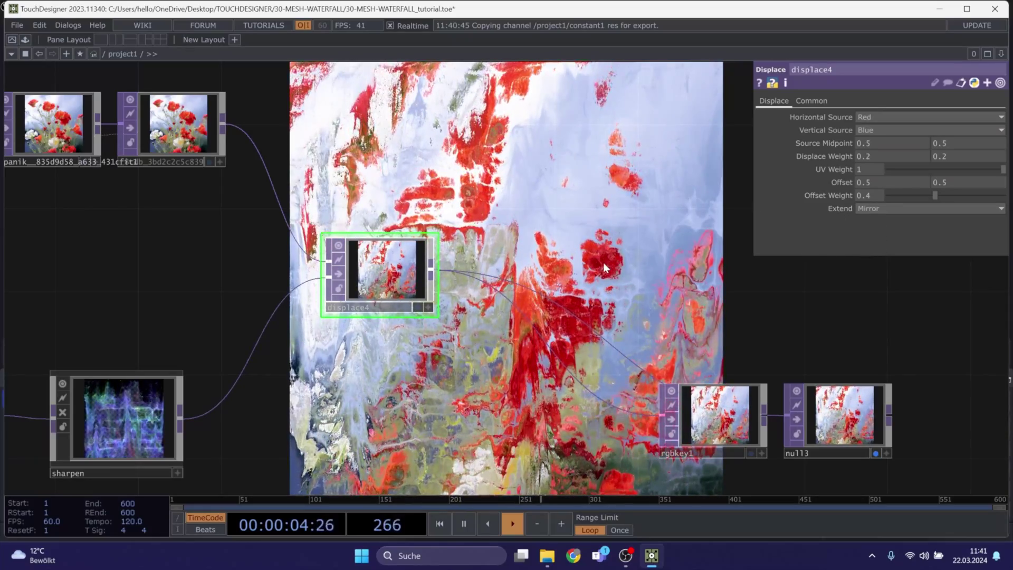
Pause playback, shift displace4, rgbkey1 and null3 away, and insert a Blur TOP between fit1 and displace4
scroll(363, 197, down, 2)
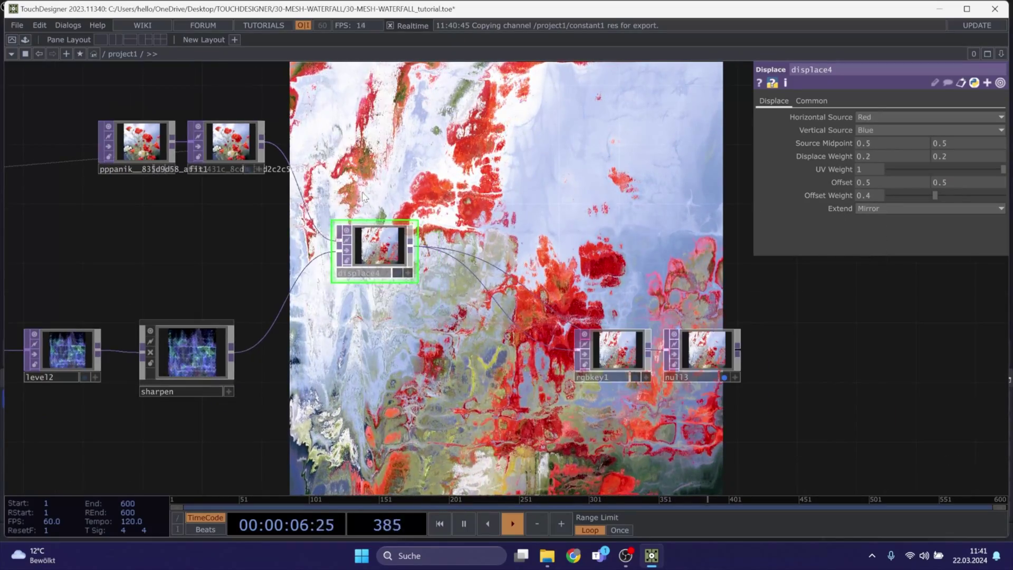
key(space)
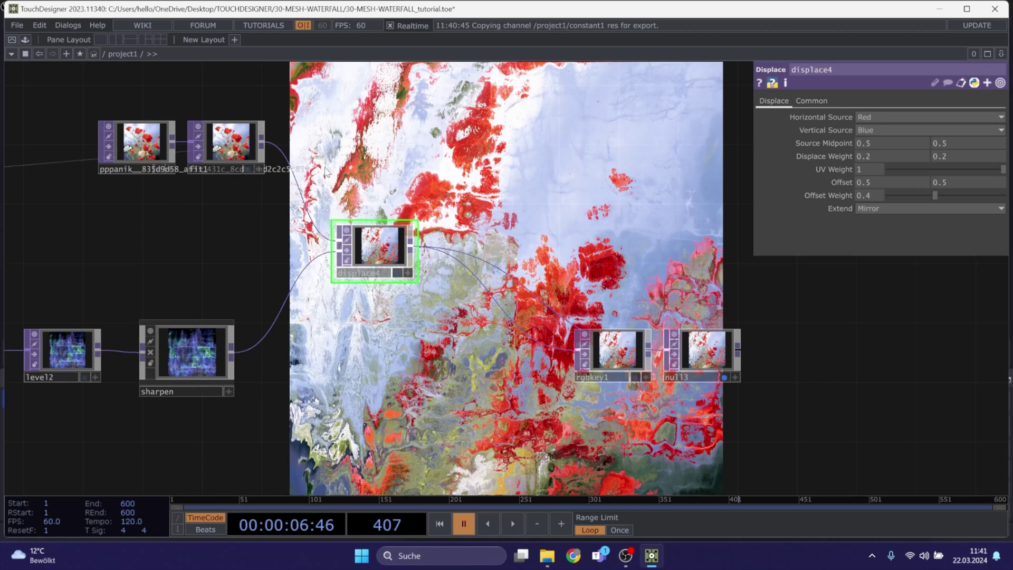
right_drag(423, 256, 388, 246)
drag(381, 247, 544, 277)
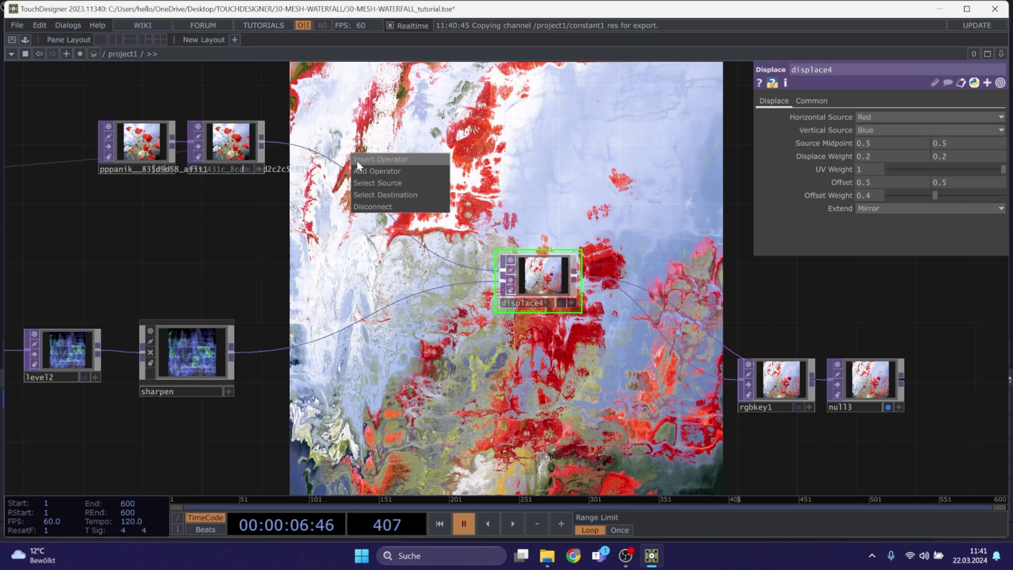
click(357, 162)
click(175, 104)
click(364, 182)
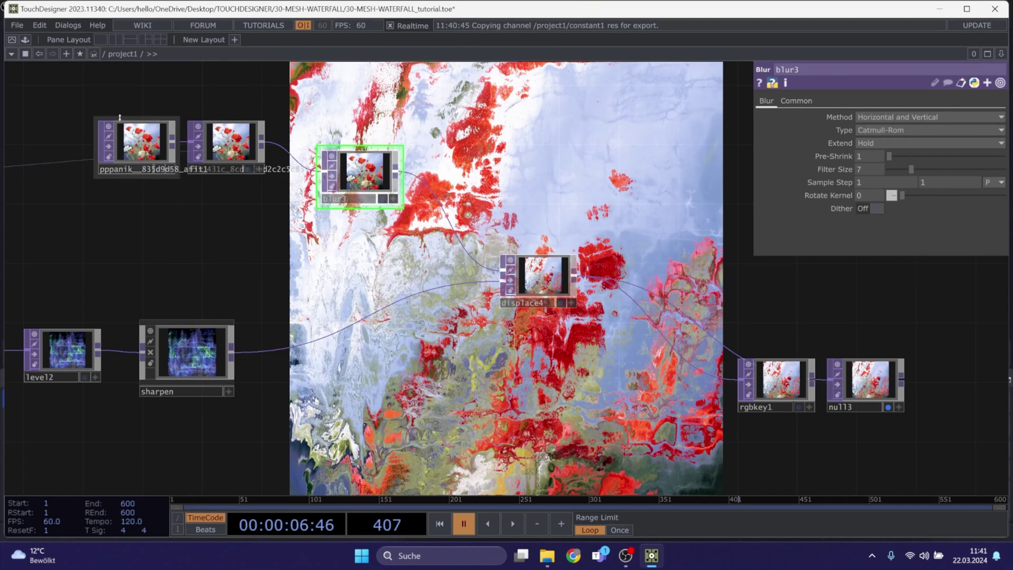
Set blur3's filter size to 32 and pre-shrink to 3, and resume playback
scroll(120, 117, up, 3)
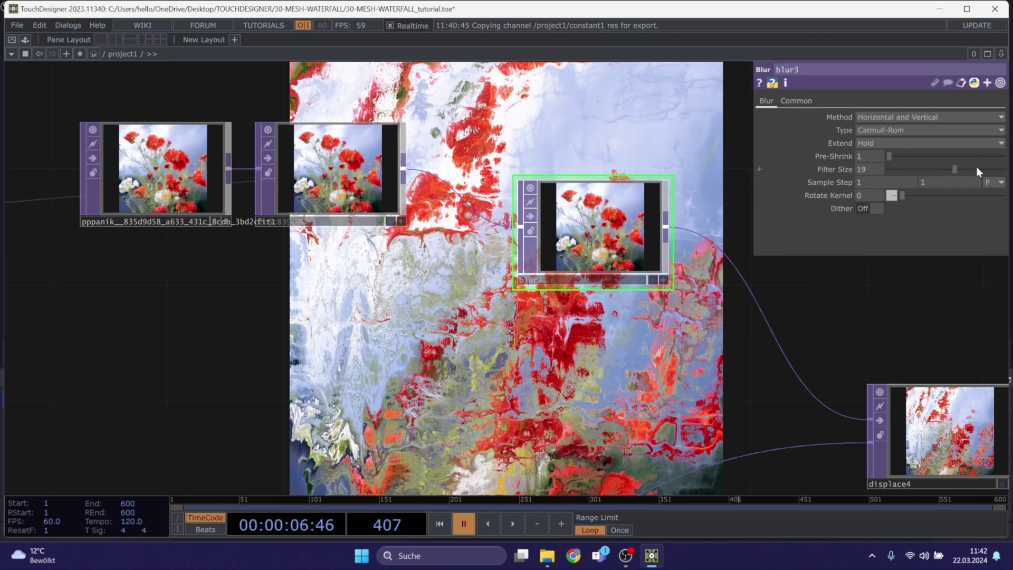
drag(838, 315, 558, 342)
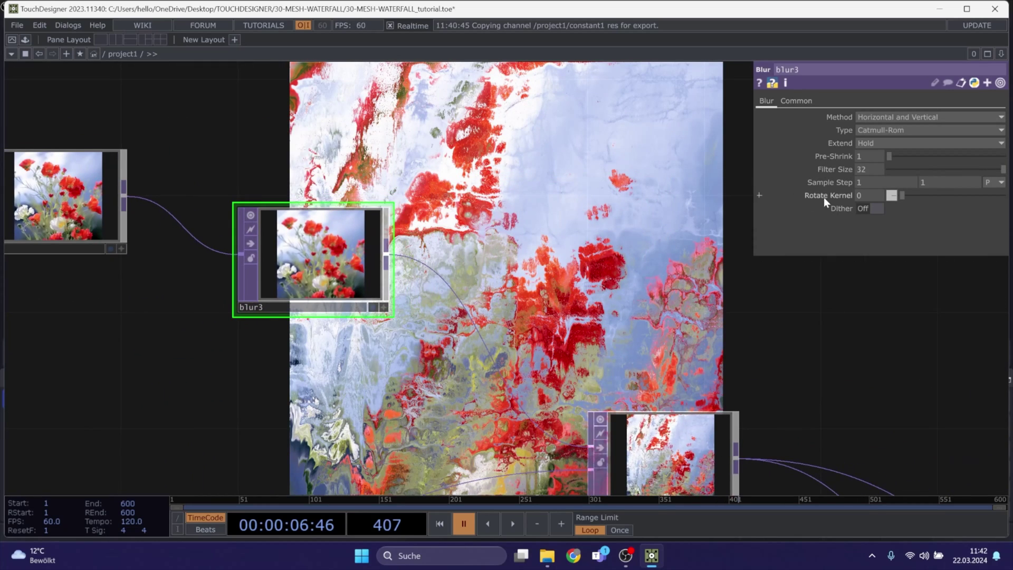
mouse_move(891, 156)
mouse_down()
mouse_move(981, 157)
mouse_move(909, 157)
mouse_up()
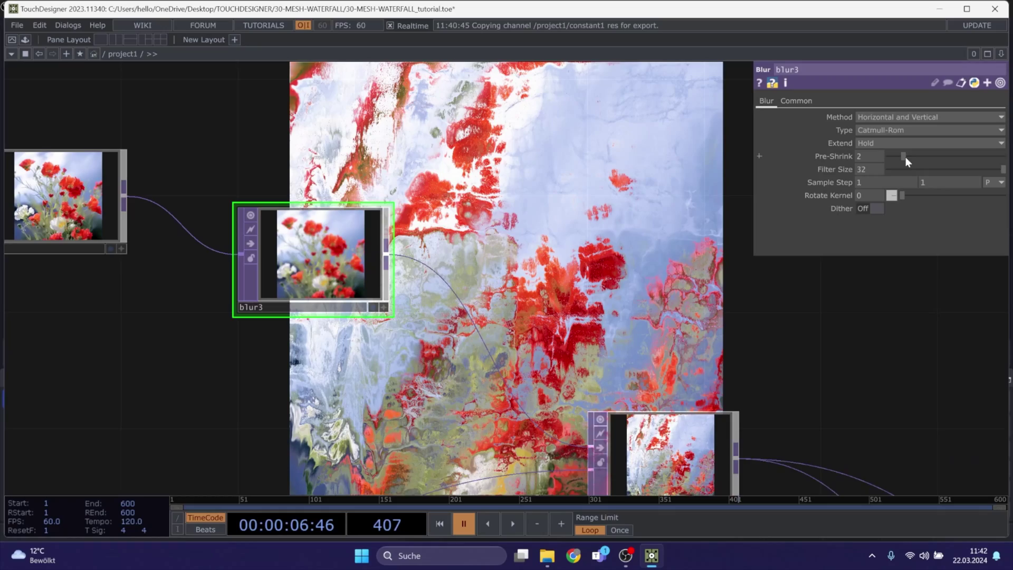
drag(813, 348, 684, 247)
key(space)
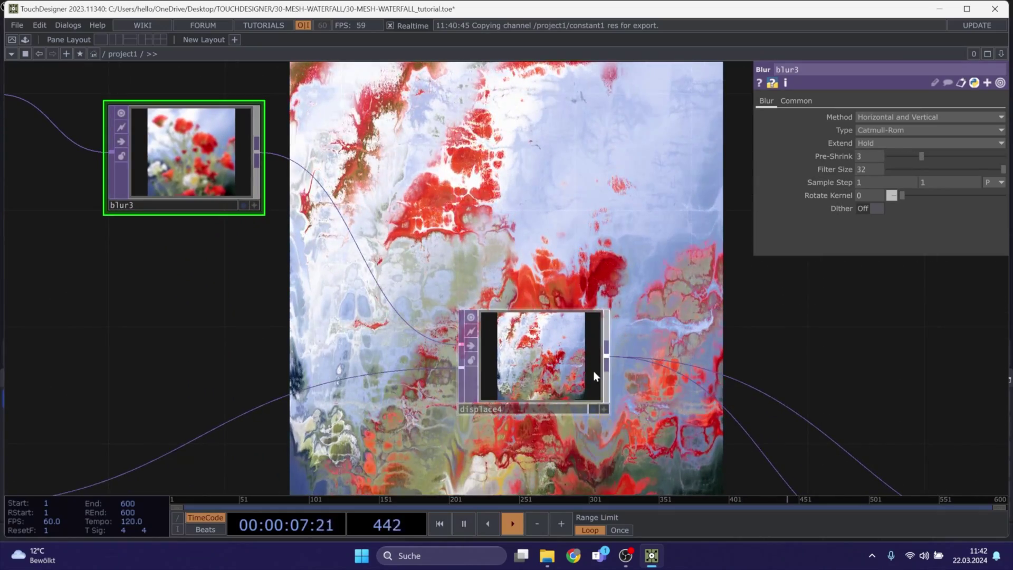
Examine the blurred poppy preview up close and the displaced output during playback
drag(375, 439, 433, 418)
key(space)
scroll(237, 126, up, 6)
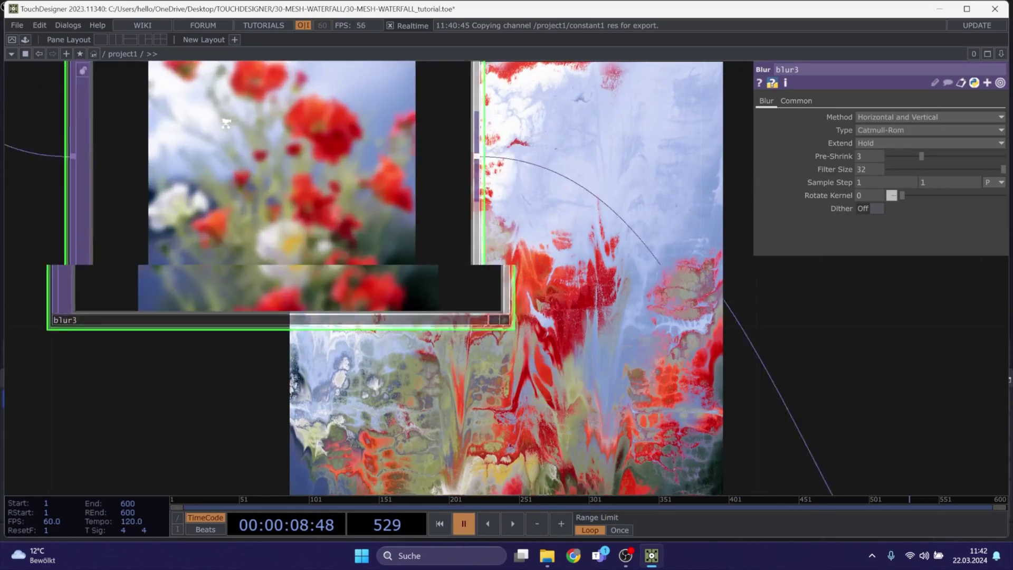
scroll(287, 154, down, 6)
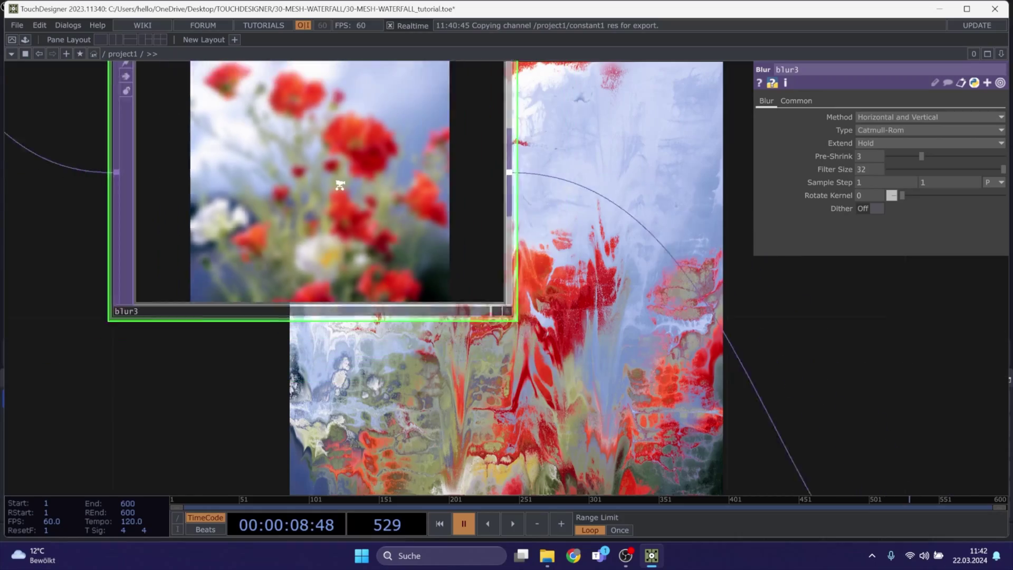
drag(194, 329, 189, 275)
key(space)
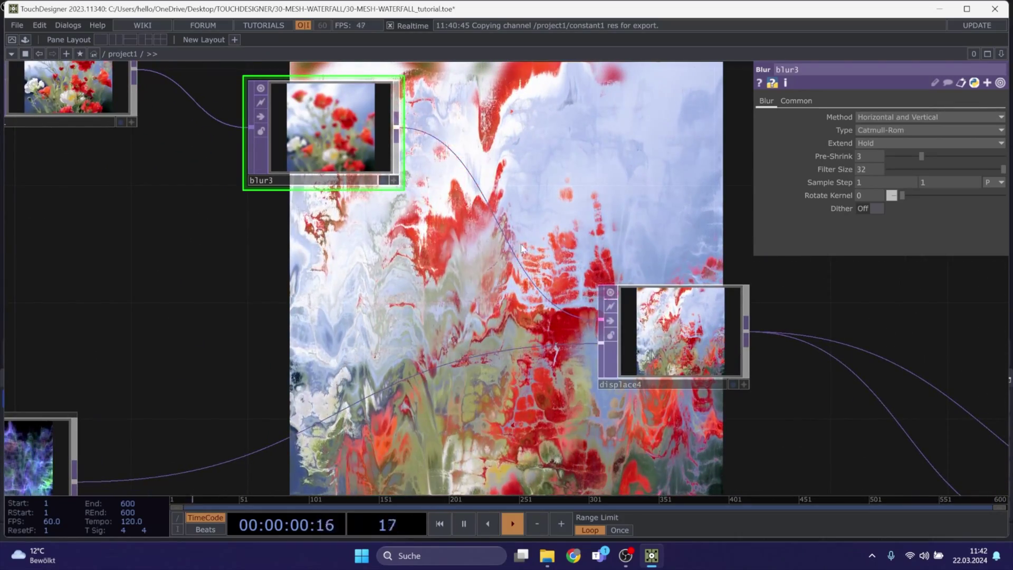
scroll(315, 283, down, 4)
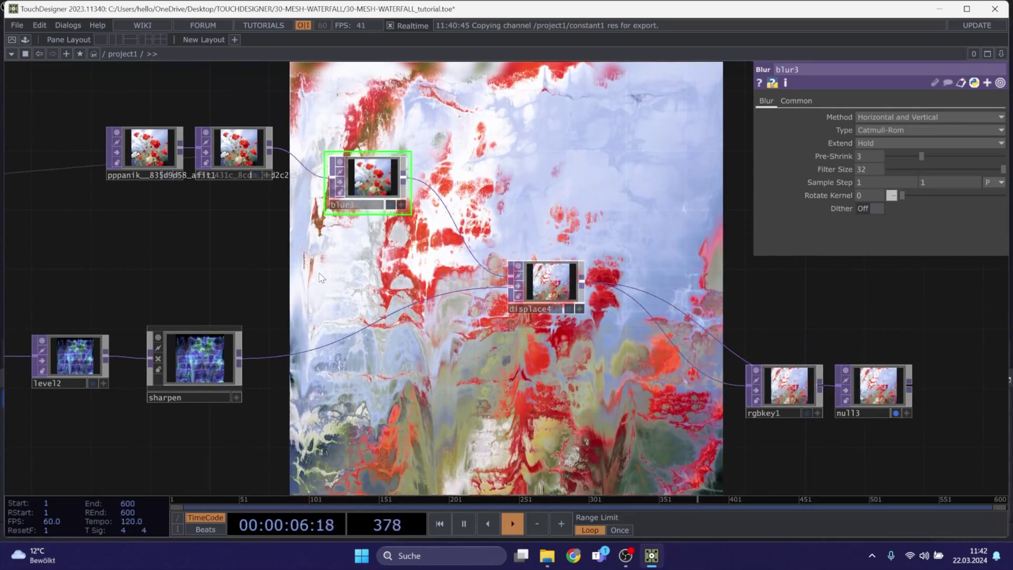
key(space)
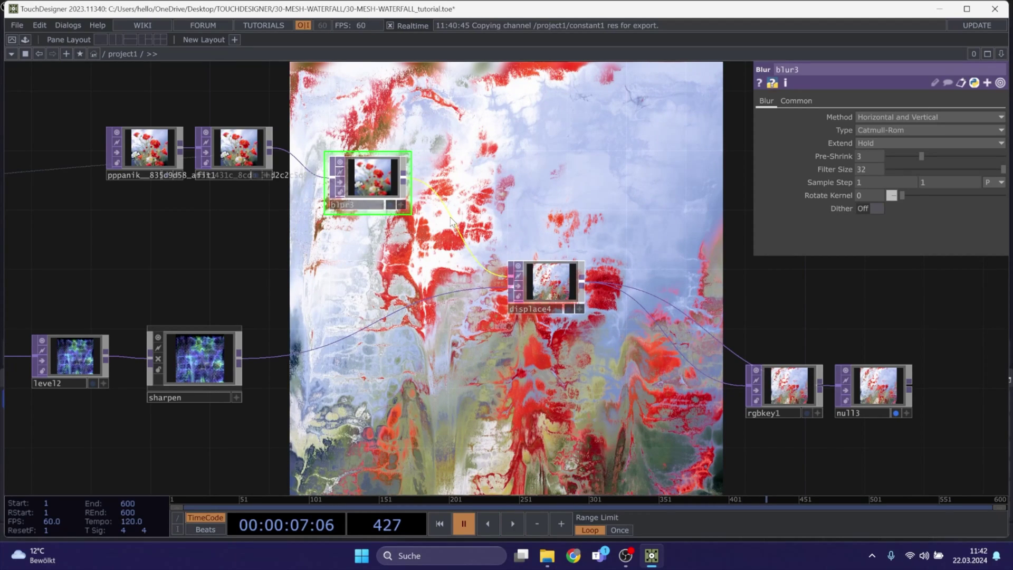
Insert a Level TOP between blur3 and displace4 and set its black level to 0.23
right_click(452, 195)
click(496, 200)
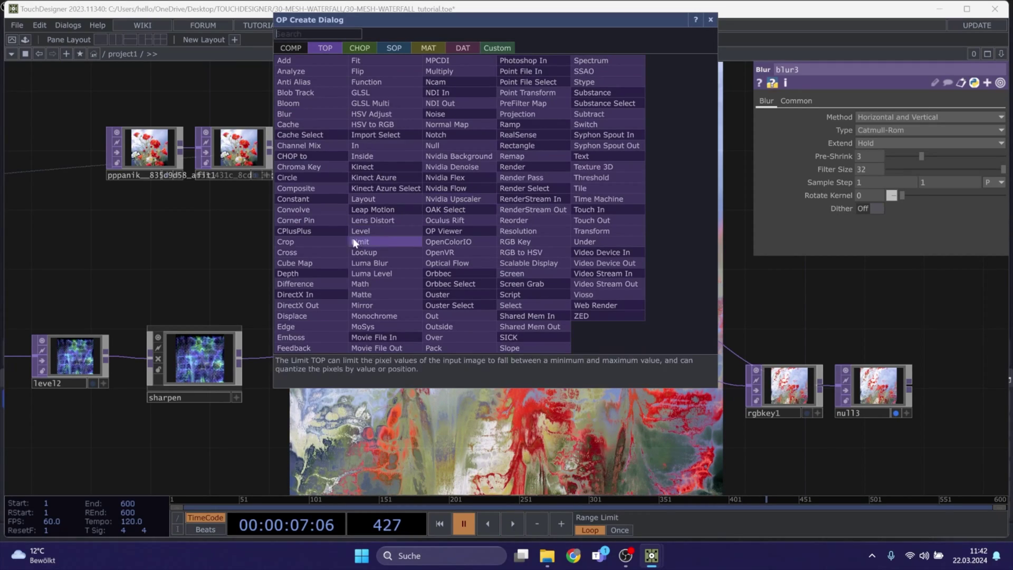
click(359, 231)
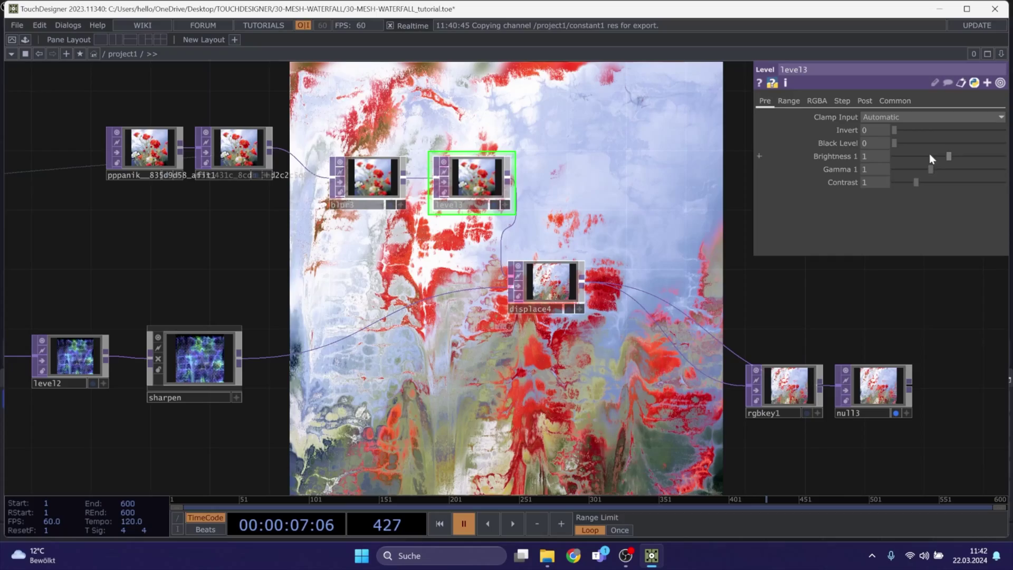
drag(897, 142, 911, 141)
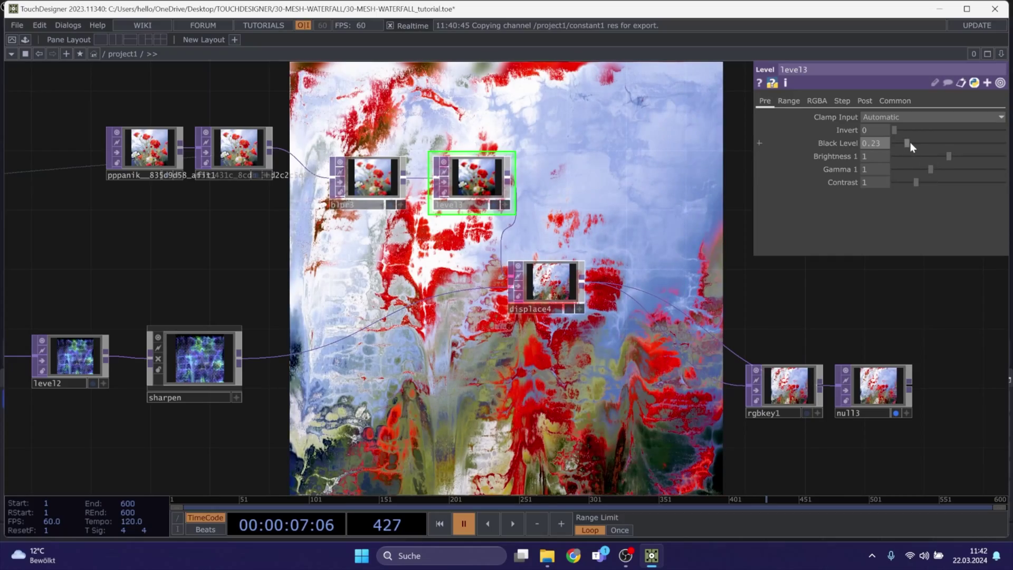
mouse_move(917, 182)
mouse_down()
mouse_move(926, 180)
mouse_move(915, 183)
mouse_up()
key(ctrl+z)
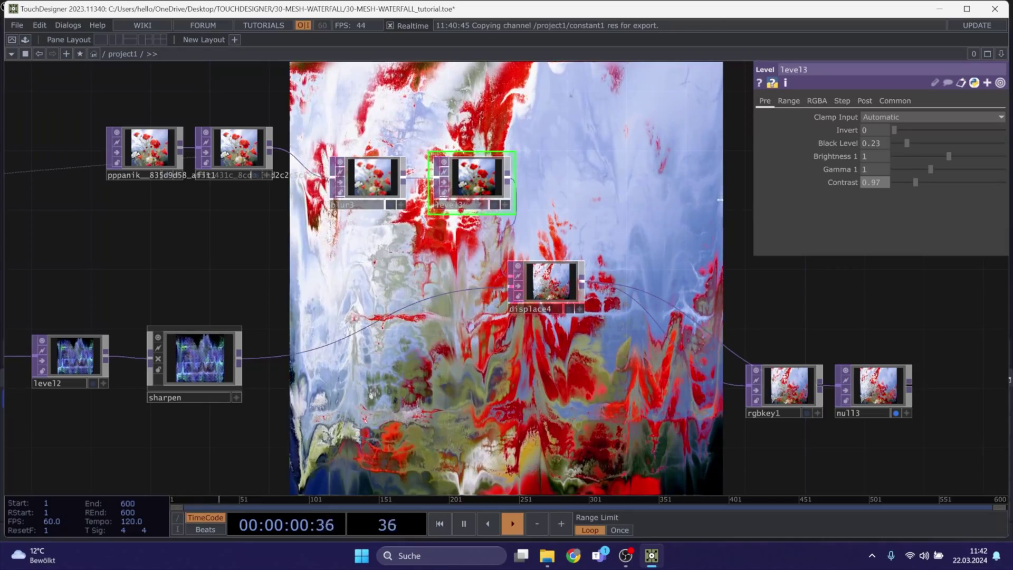
Line up blur3 and level3 in a row beside fit1 and reposition displace4 below them
drag(370, 179, 324, 150)
drag(472, 179, 412, 150)
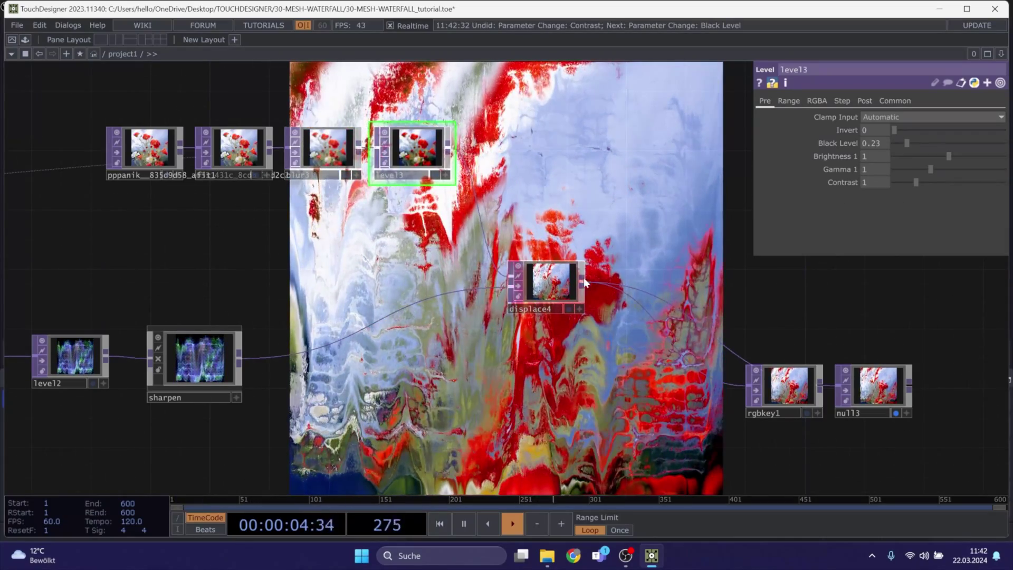
drag(544, 292, 514, 306)
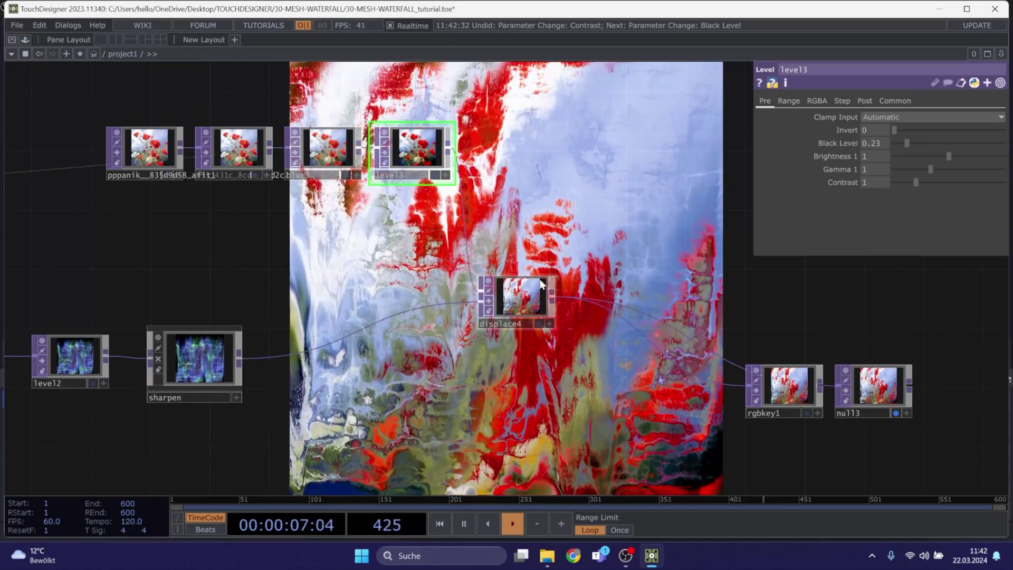
Set blur3's pre-shrink to 2 and pause playback
click(324, 149)
mouse_move(919, 154)
mouse_down()
mouse_move(889, 158)
mouse_move(905, 158)
mouse_up()
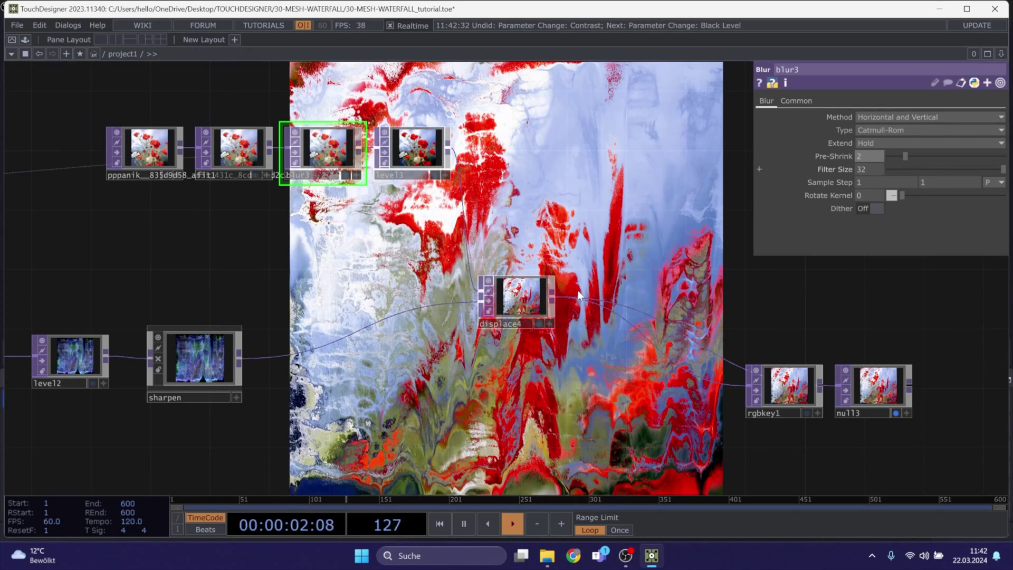
key(space)
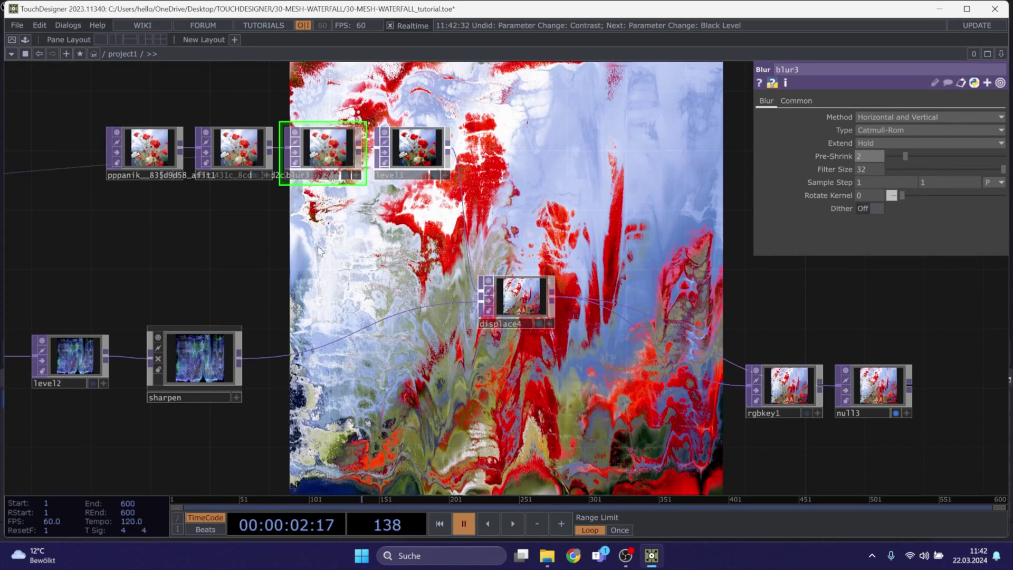
Set both displace weight values of displace4 to 0.4
click(537, 303)
drag(882, 154, 866, 156)
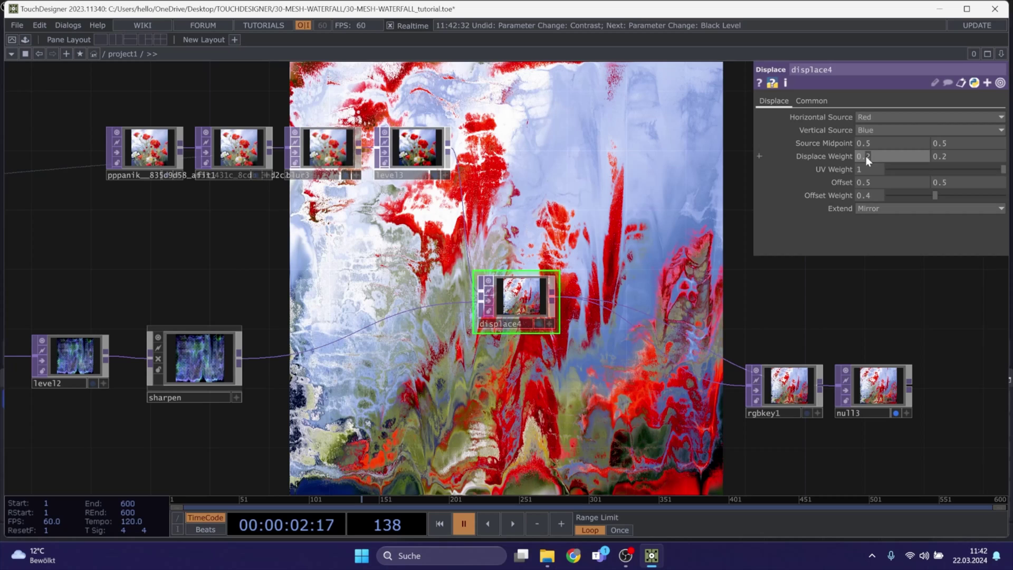
text(4)
drag(956, 157, 944, 157)
text(4)
click(626, 191)
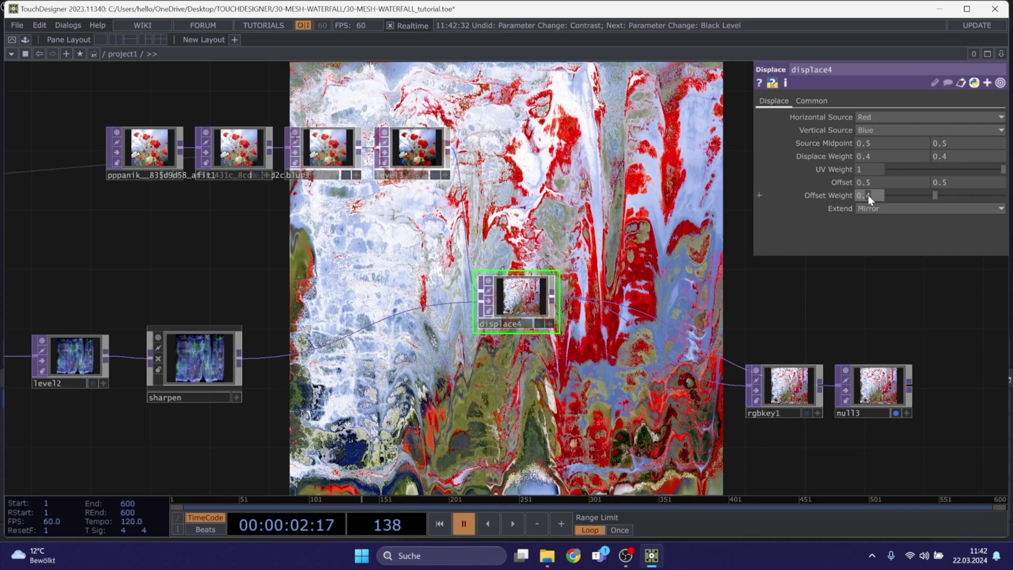
Try an offset weight of 0.8 on displace4 during playback and settle on 0.6
text(8)
click(581, 201)
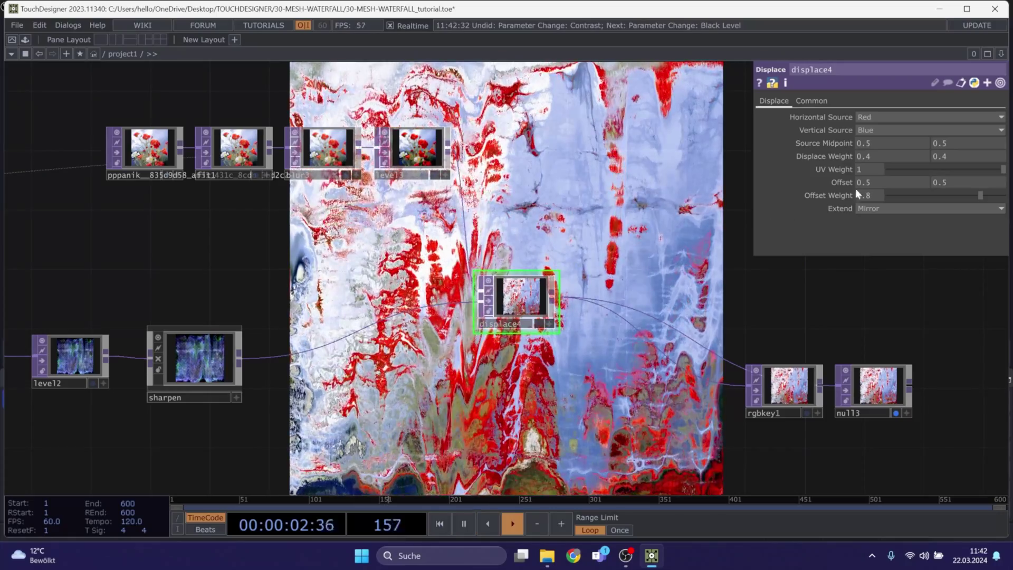
drag(980, 195, 952, 196)
key(space)
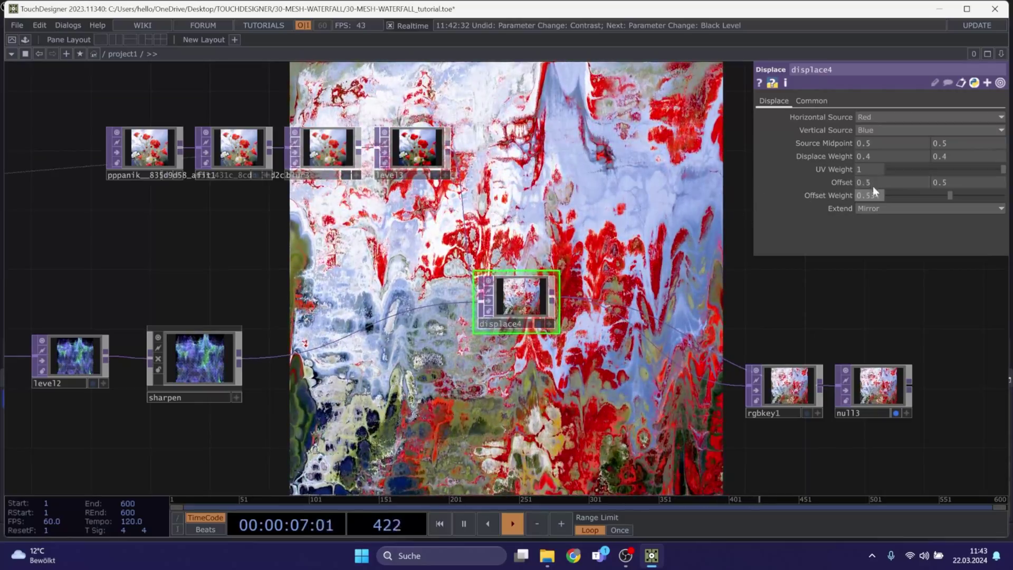
text(6)
key(Return)
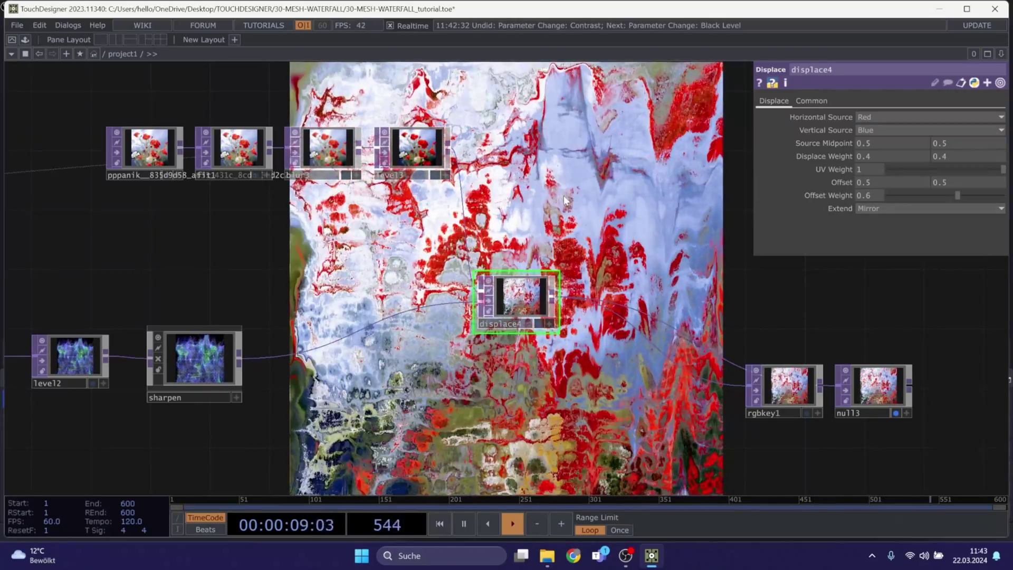
Pause playback and move null3 and rgbkey1 away from displace4 to make room for another operator
drag(630, 251, 494, 227)
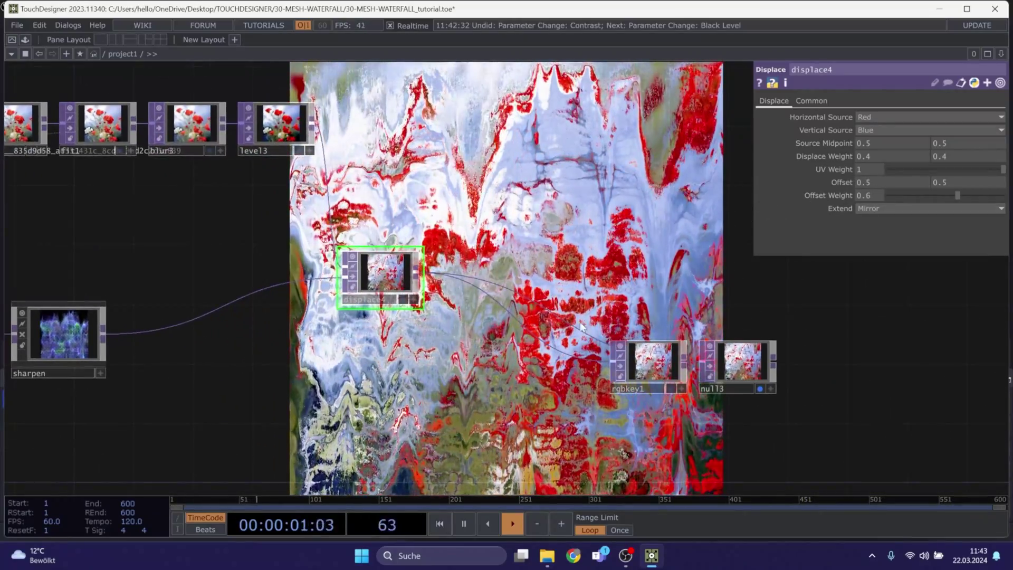
key(space)
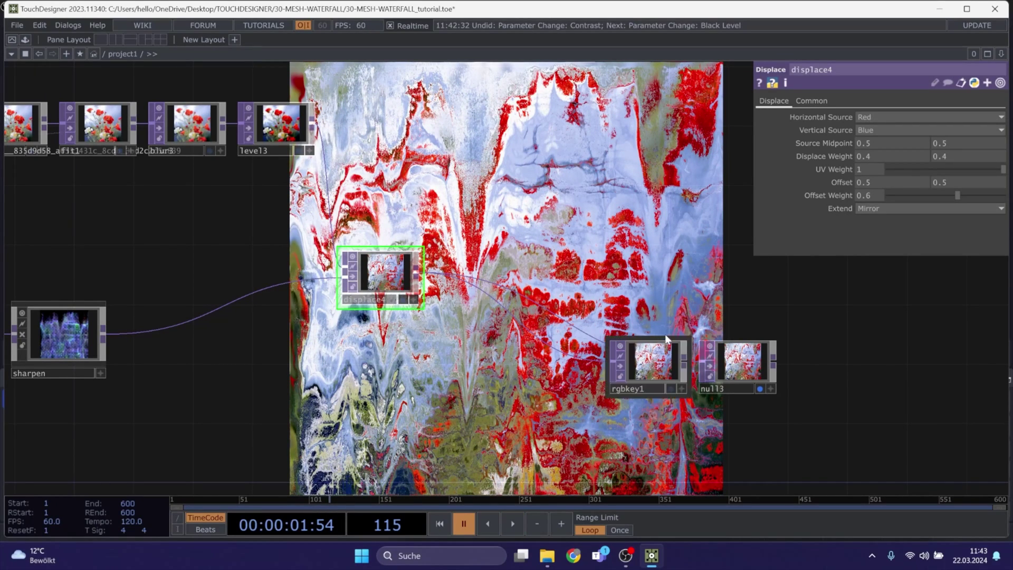
mouse_move(666, 338)
mouse_down()
mouse_move(624, 385)
mouse_move(655, 353)
mouse_up()
drag(728, 361, 803, 331)
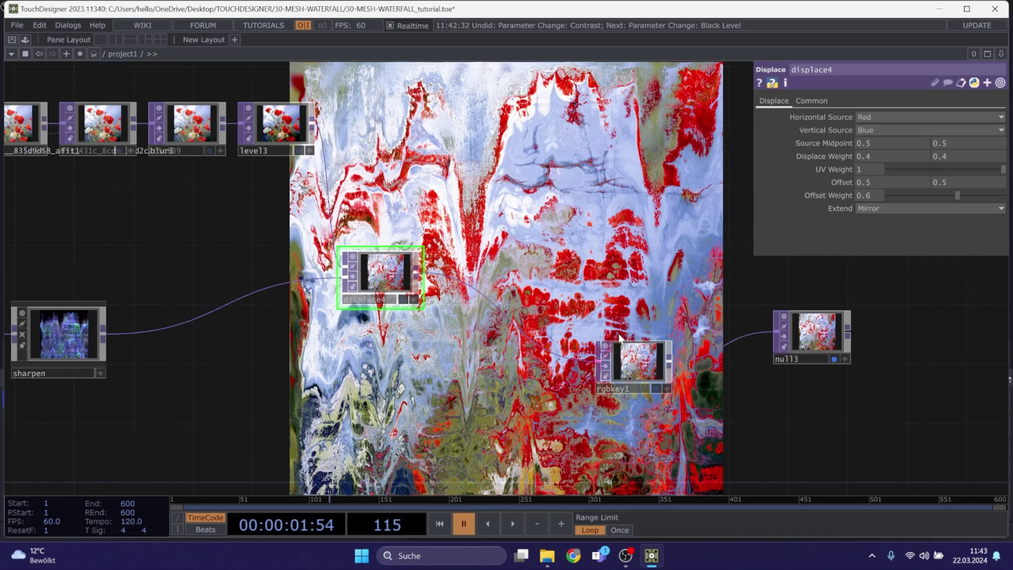
drag(617, 359, 687, 320)
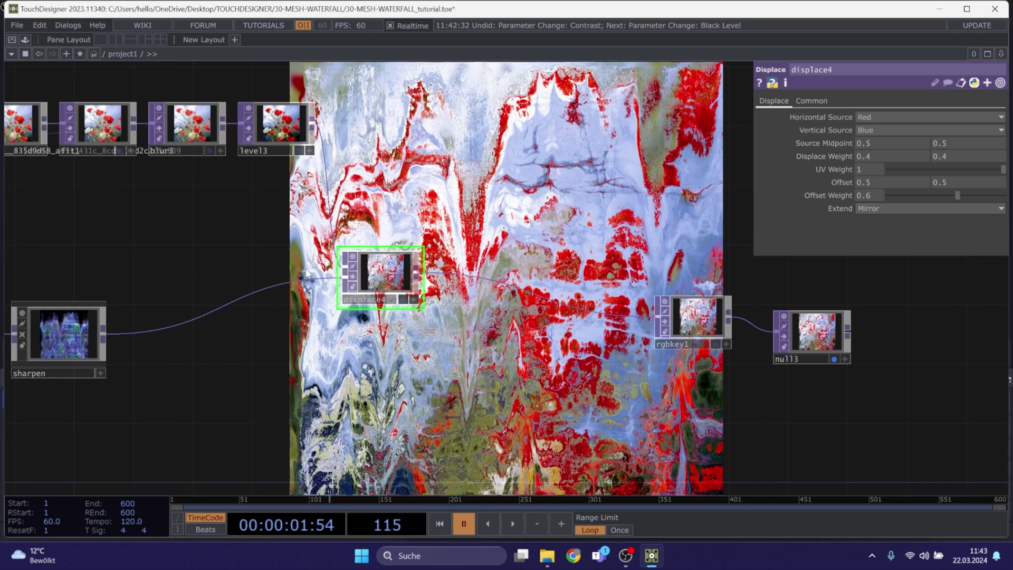
Insert a Luma Blur TOP between displace4 and rgbkey1 and connect sharpen to its second input
right_click(513, 285)
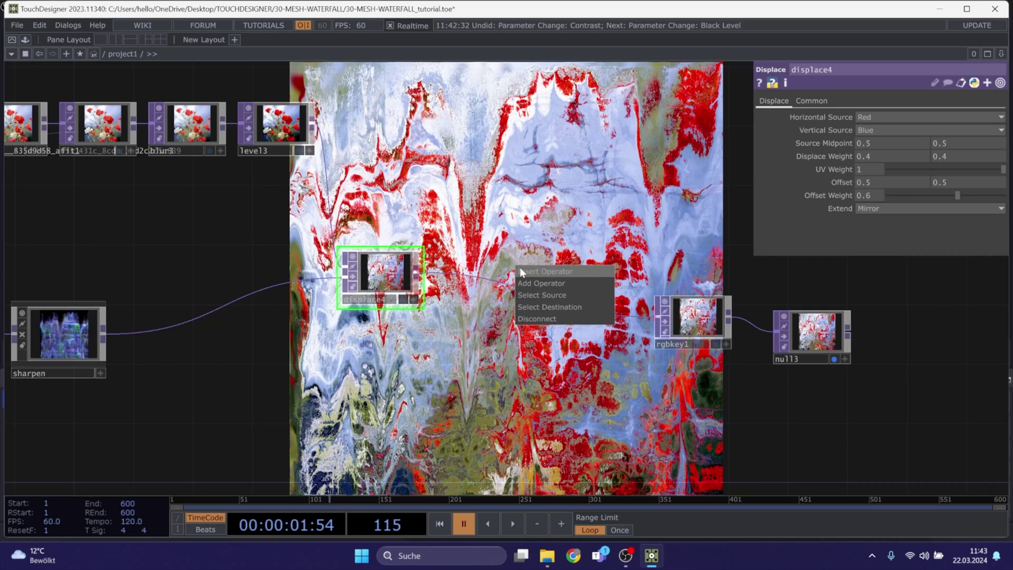
click(521, 268)
click(405, 331)
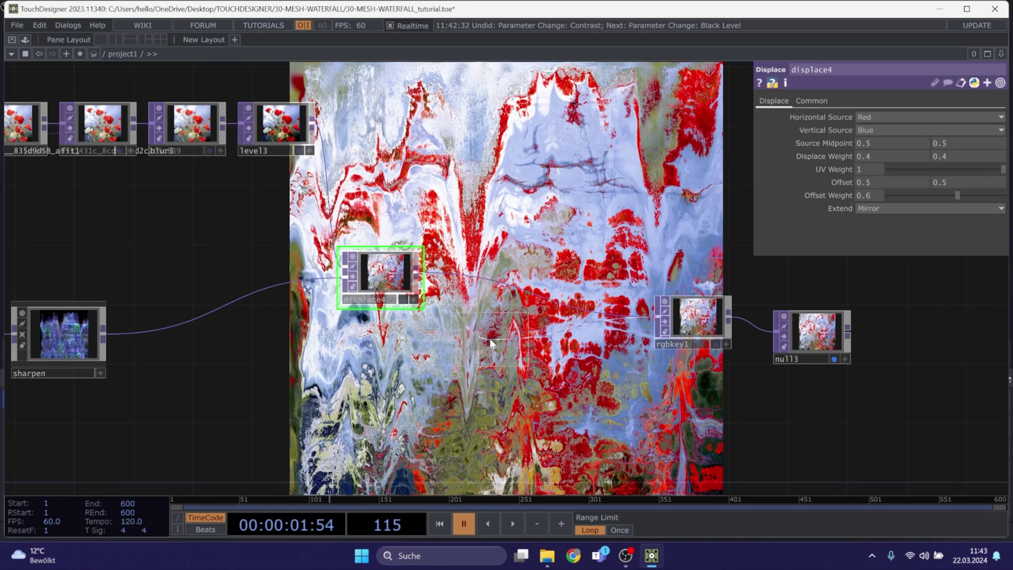
click(499, 343)
scroll(38, 351, up, 5)
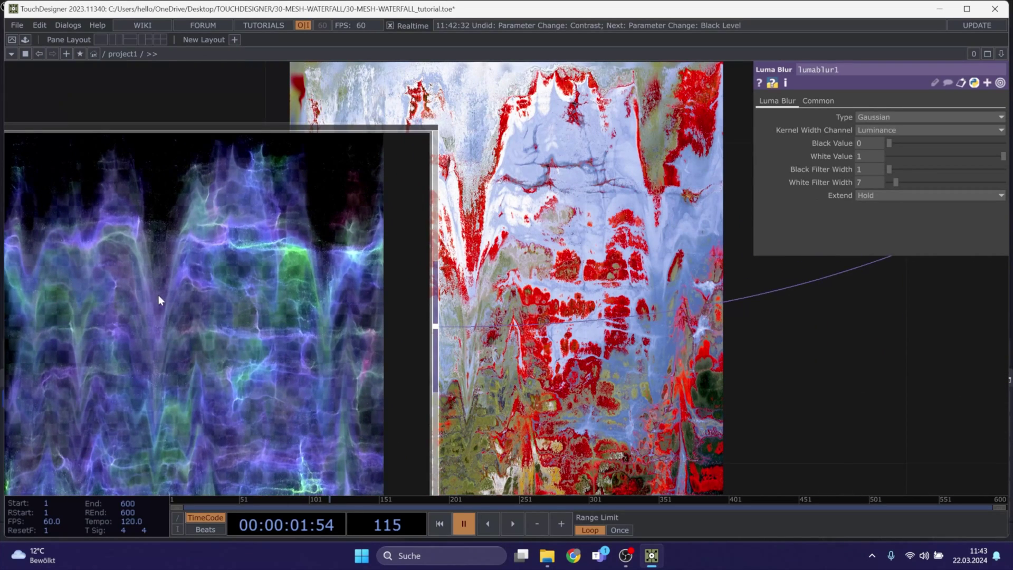
scroll(158, 296, down, 5)
click(208, 310)
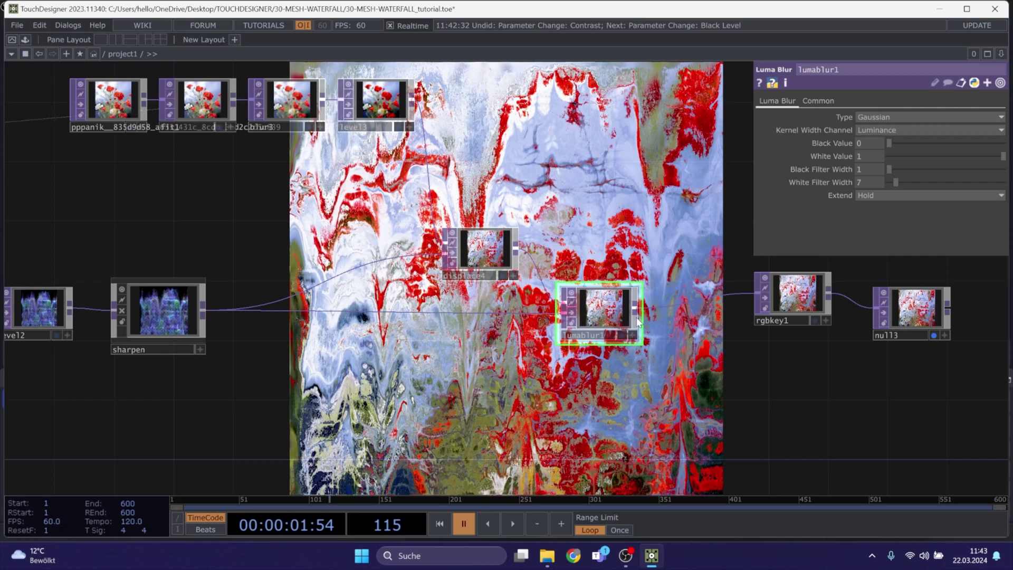
Set lumablur1's white filter width to 200 and black filter width to 2
drag(905, 182, 1004, 182)
drag(938, 182, 802, 164)
drag(909, 183, 978, 214)
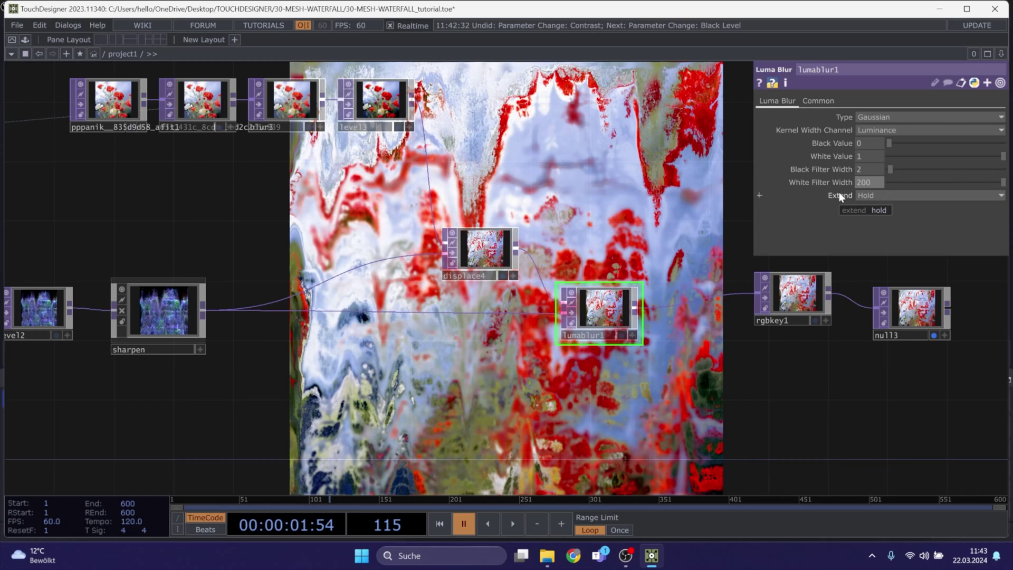
Raise lumablur1's black value to 0.28, checking the output with a short playback
drag(689, 219, 605, 237)
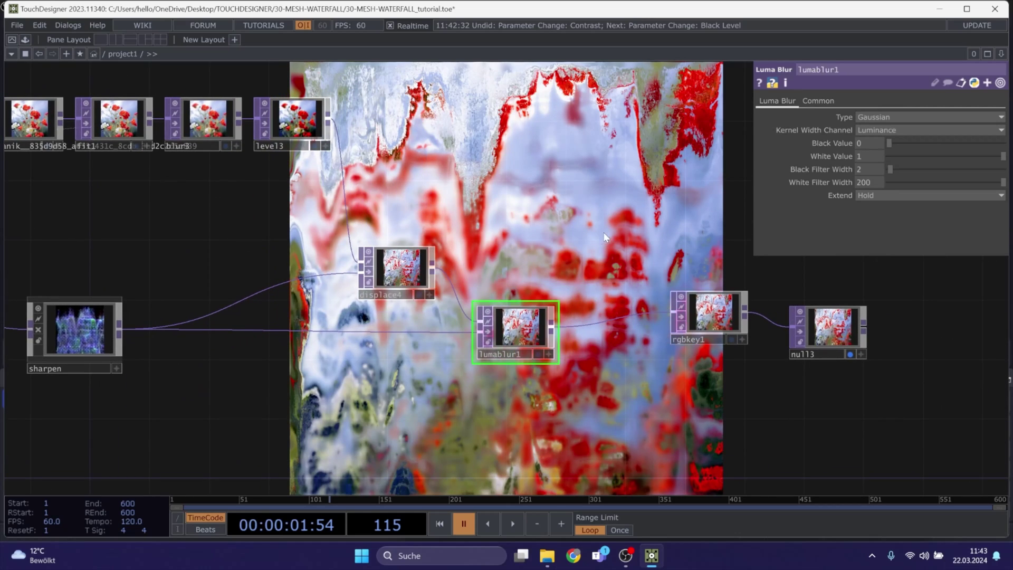
drag(900, 143, 916, 140)
key(space)
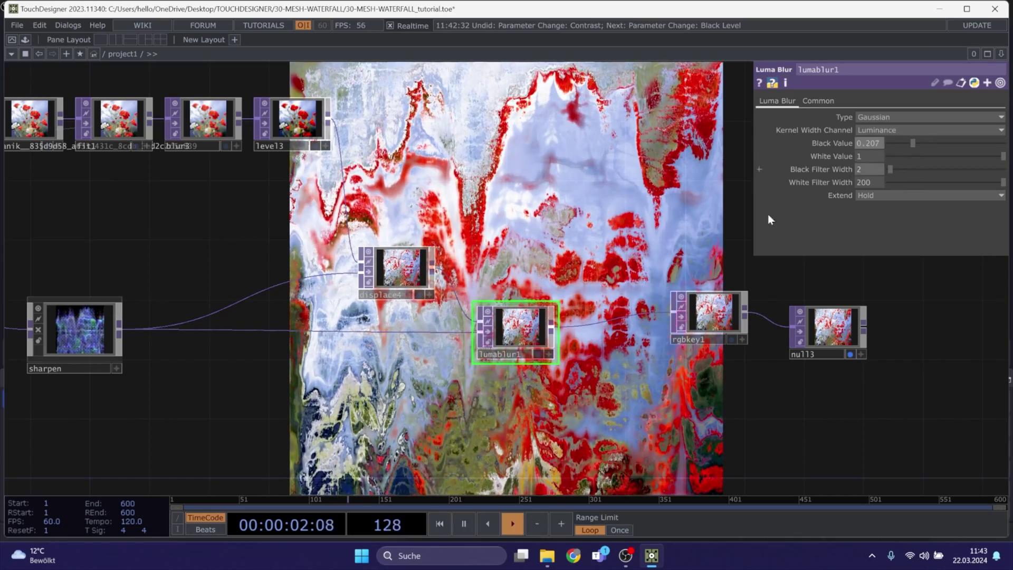
key(space)
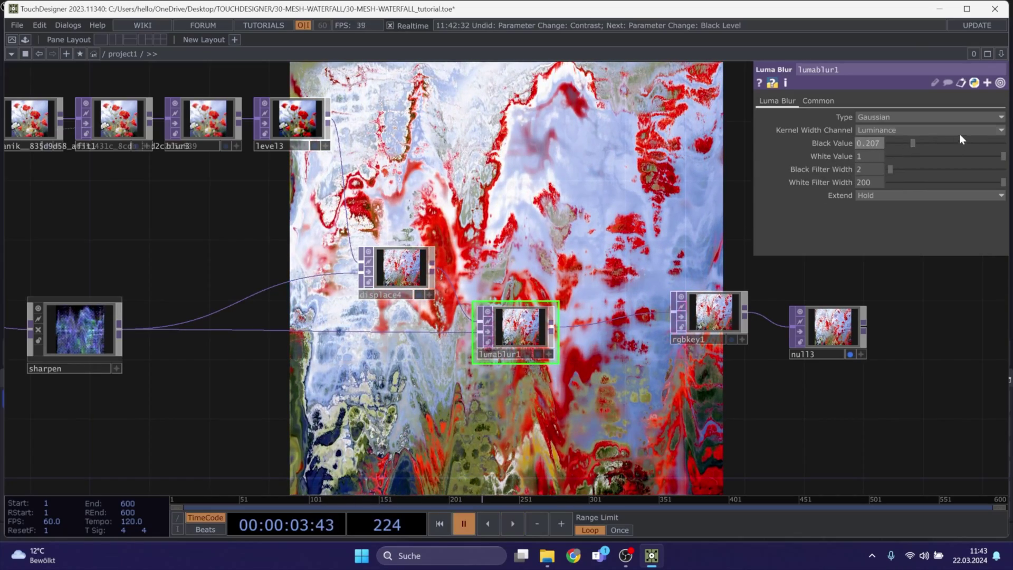
mouse_move(920, 141)
mouse_down()
mouse_move(948, 143)
mouse_move(884, 147)
mouse_move(945, 150)
mouse_move(916, 150)
mouse_up()
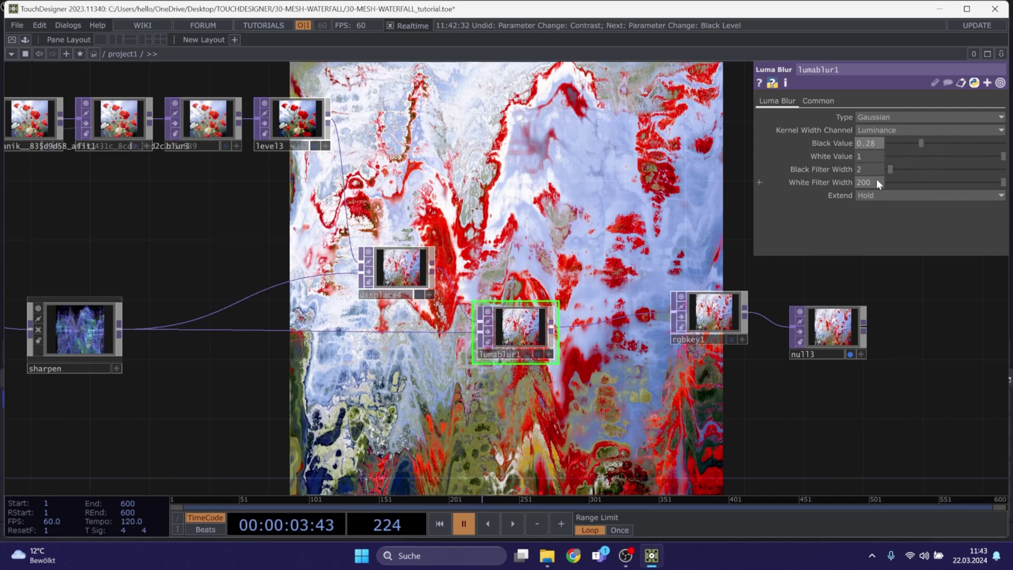
Set lumablur1's white filter width to 1 and black filter width to 200
drag(872, 180, 660, 173)
text(1200)
key(Return)
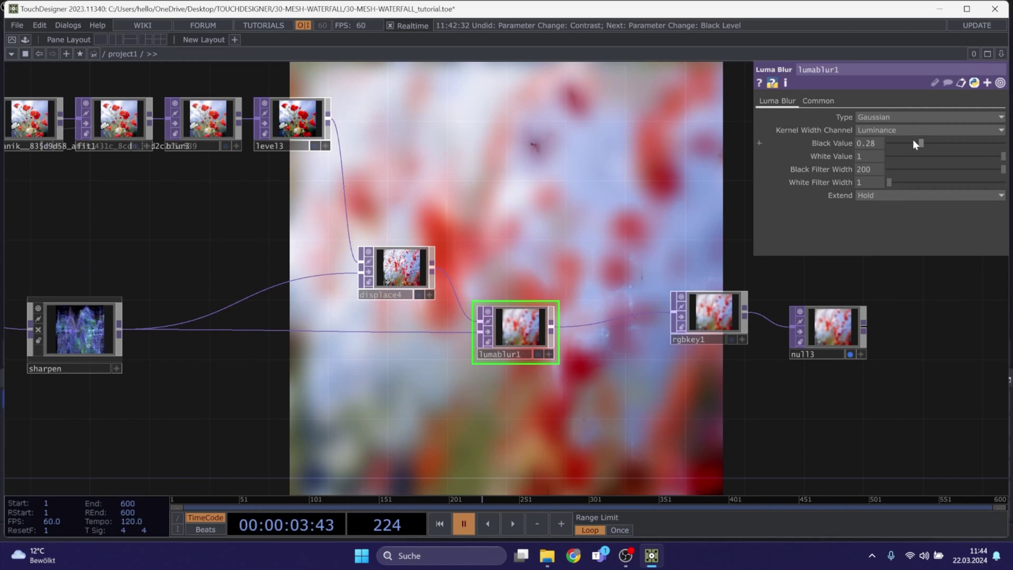
Set lumablur1's black value to 0 and lower its white value to 0.026, checking the output during playback
drag(913, 141, 883, 144)
drag(942, 157, 873, 153)
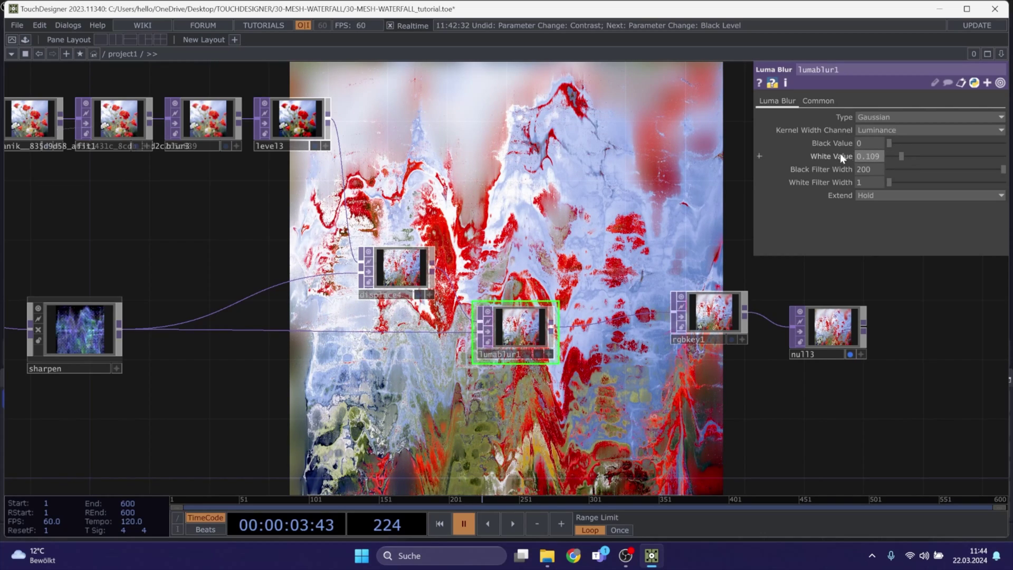
key(space)
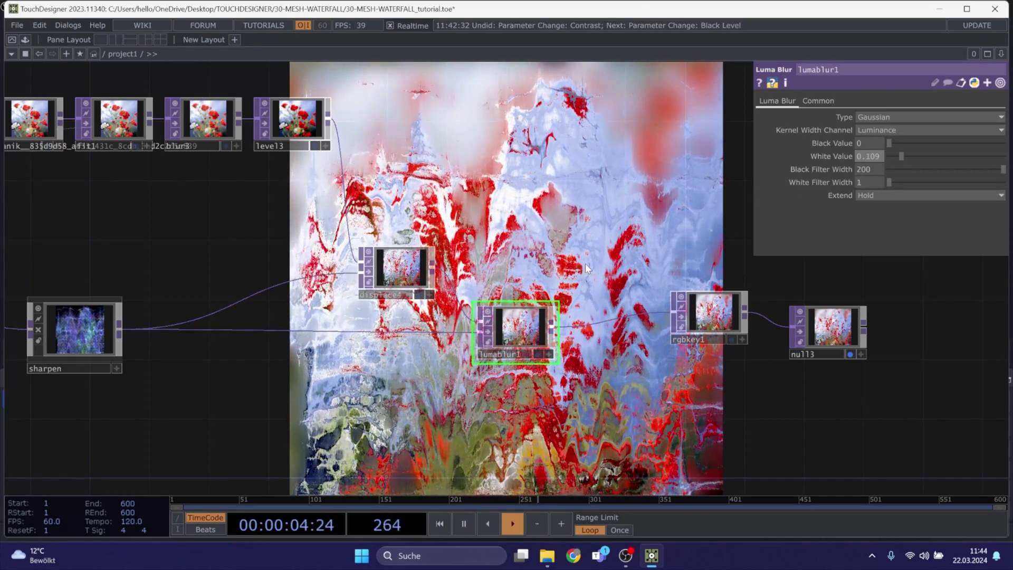
key(space)
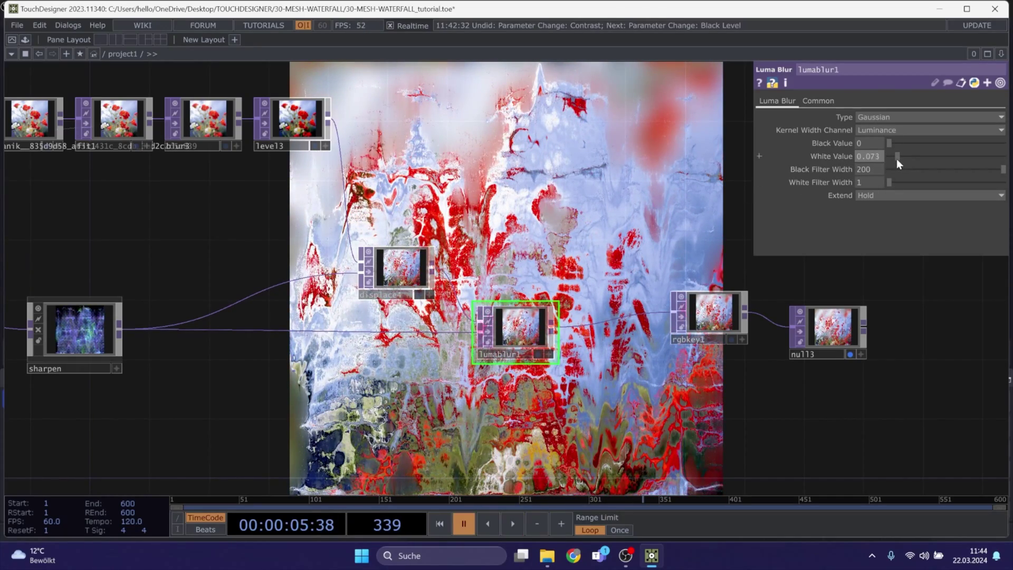
drag(897, 159, 885, 158)
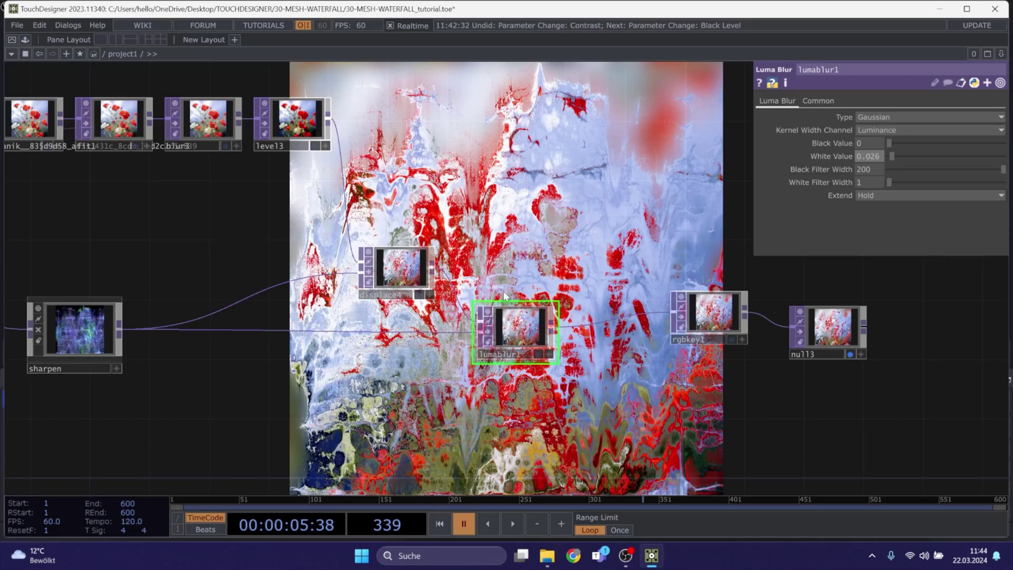
Reduce the sharpen component's sharpen amount to 0 and resume playback
drag(97, 408, 413, 365)
key(space)
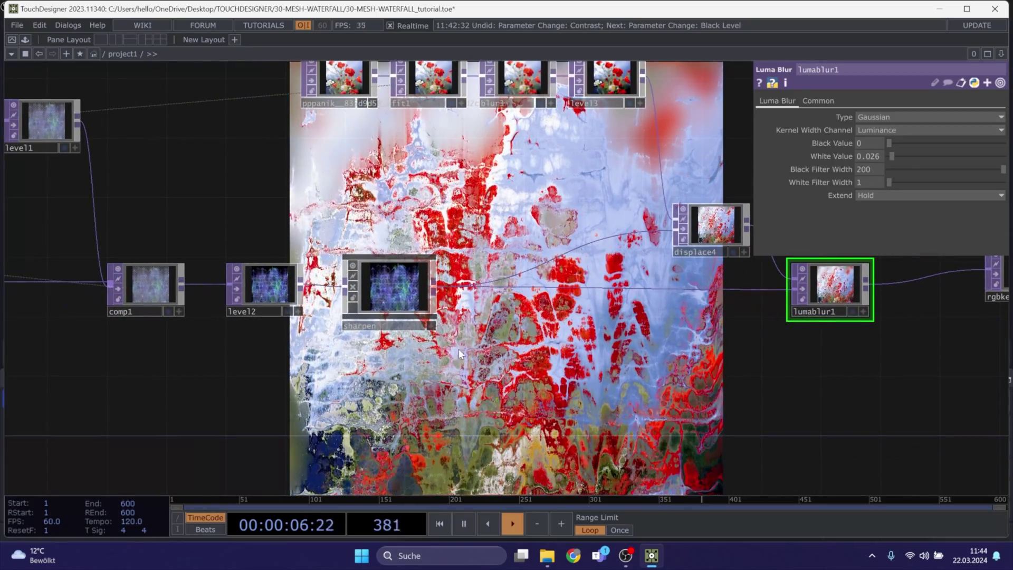
key(space)
click(380, 306)
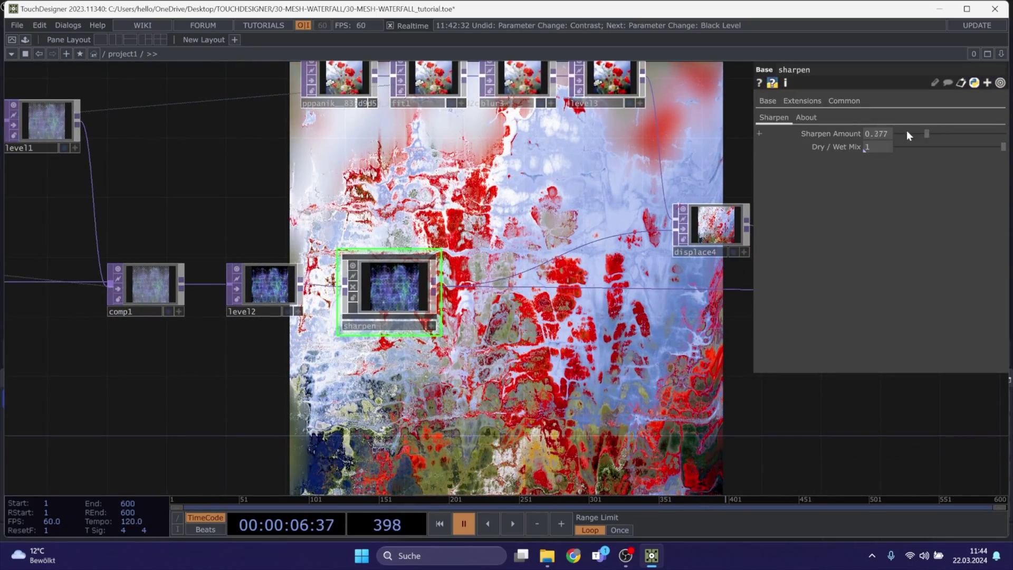
drag(907, 133, 892, 133)
key(space)
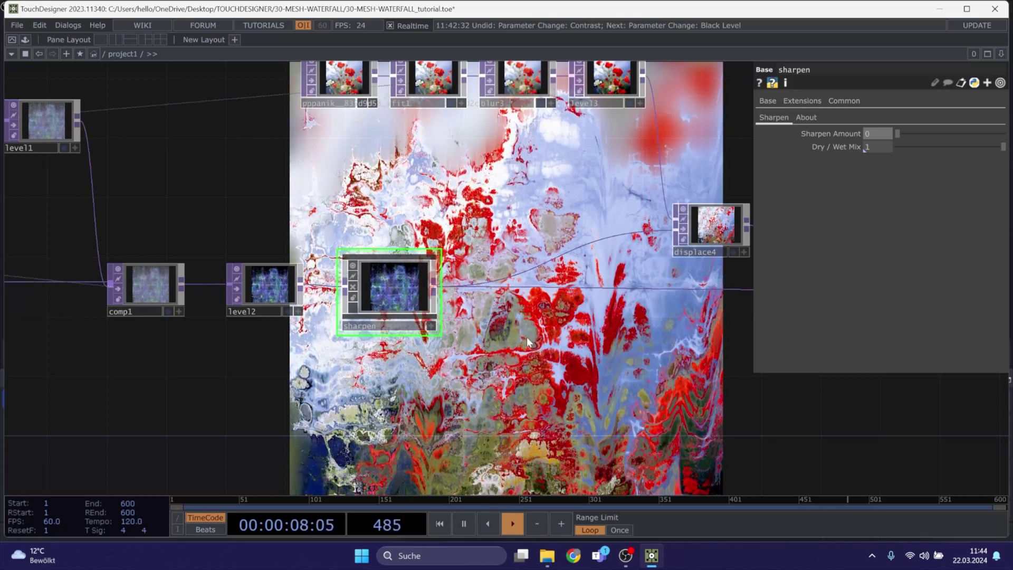
Set lumablur1's white value to 0.083 and play the output briefly to check the blur
drag(643, 336, 428, 346)
key(space)
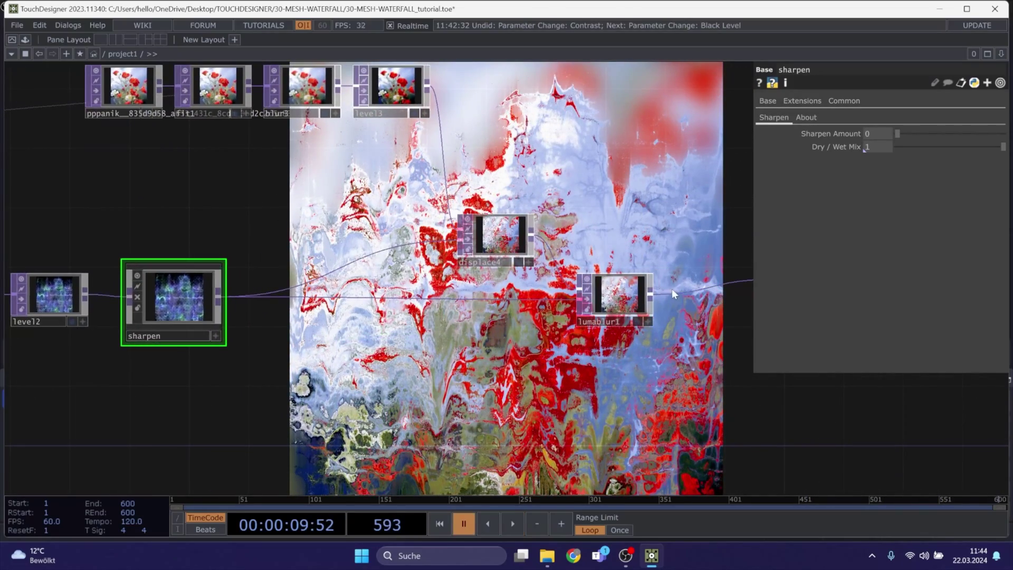
click(606, 299)
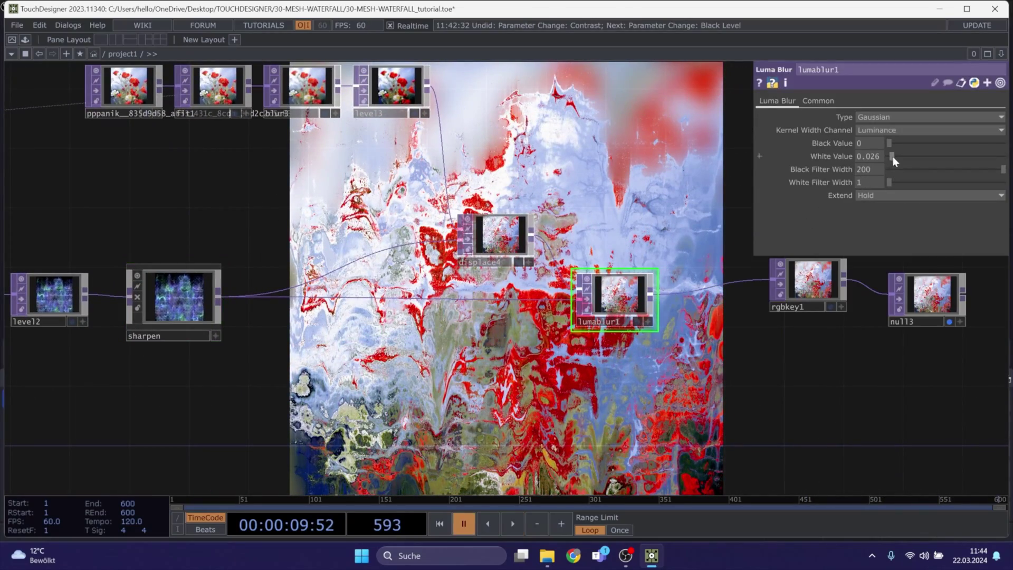
mouse_move(892, 156)
mouse_down()
mouse_move(933, 159)
mouse_move(876, 157)
mouse_move(894, 160)
mouse_move(911, 146)
mouse_move(882, 148)
mouse_move(900, 157)
mouse_up()
key(space)
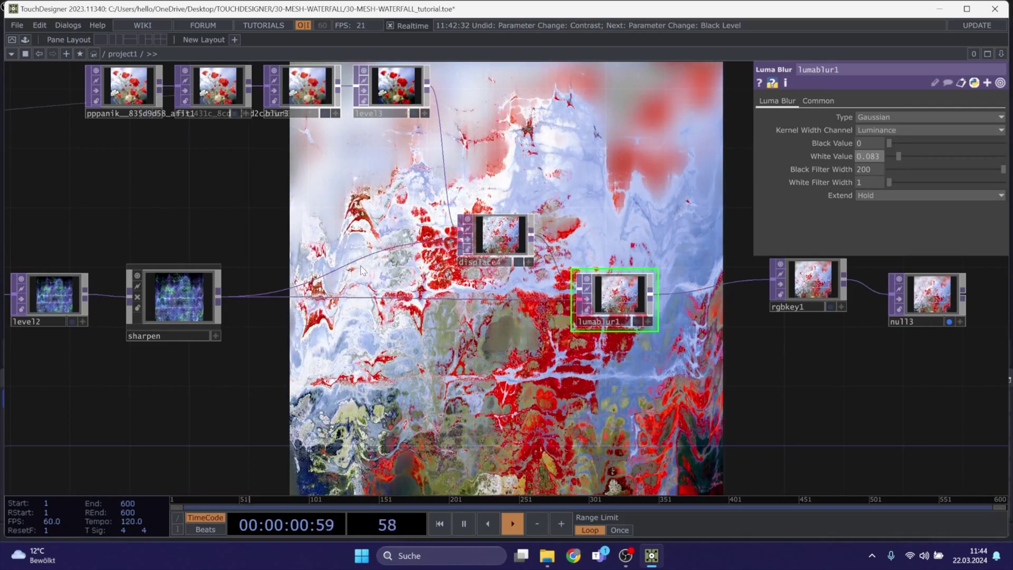
key(space)
Set both displace weight values of displace4 to 0.3
click(496, 235)
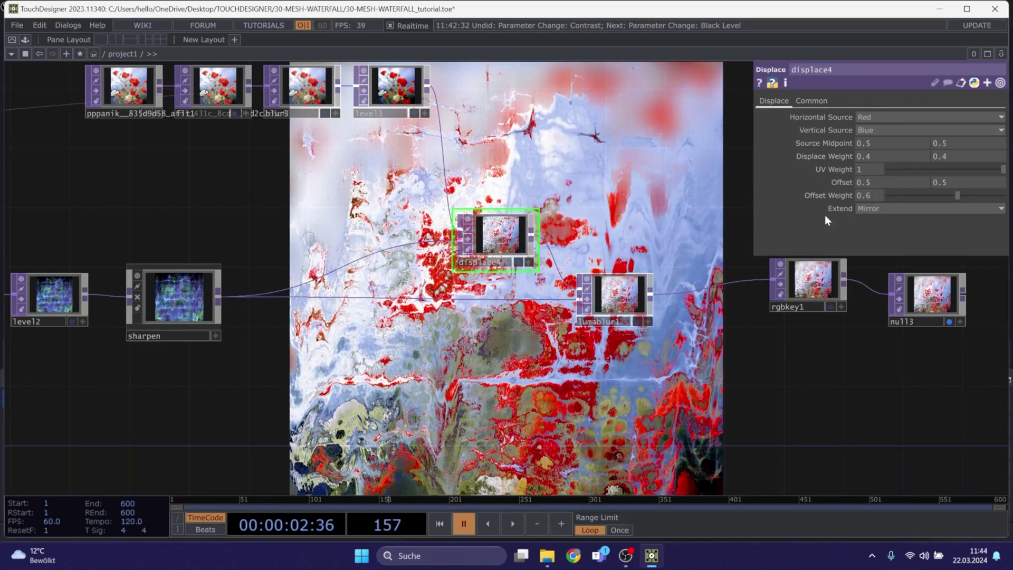
text(3)
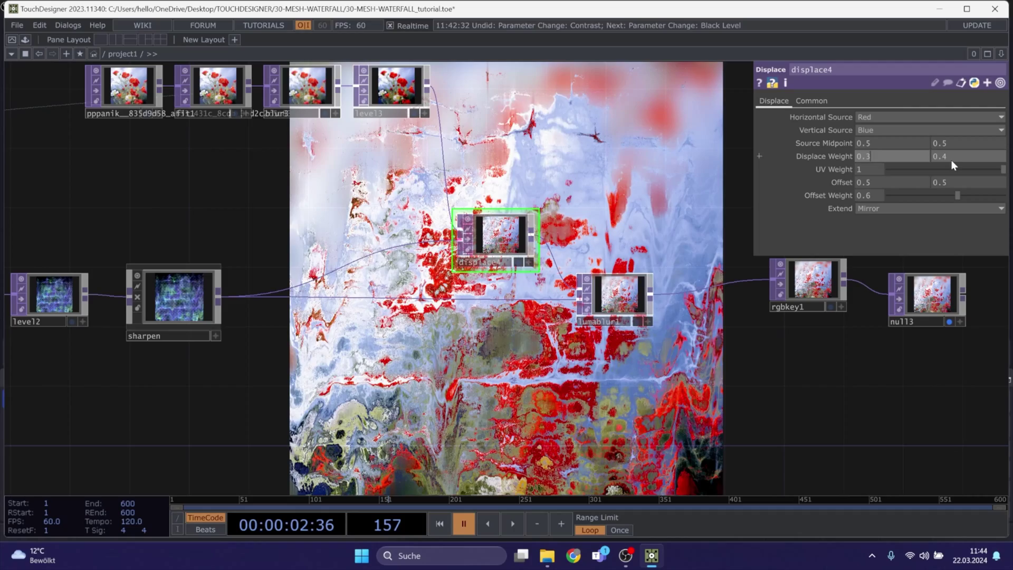
drag(950, 156, 944, 155)
key(Return)
Examine the sharpen component's mesh preview up close and the displaced output across the network during playback
drag(114, 278, 291, 289)
middle_drag(291, 290, 336, 309)
scroll(448, 339, up, 5)
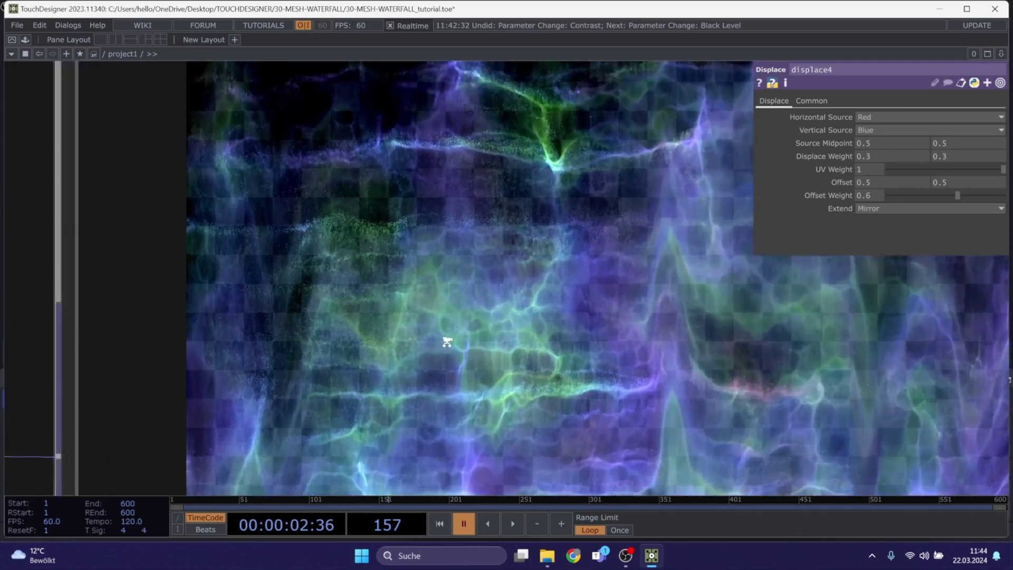
scroll(448, 340, down, 6)
scroll(447, 339, down, 3)
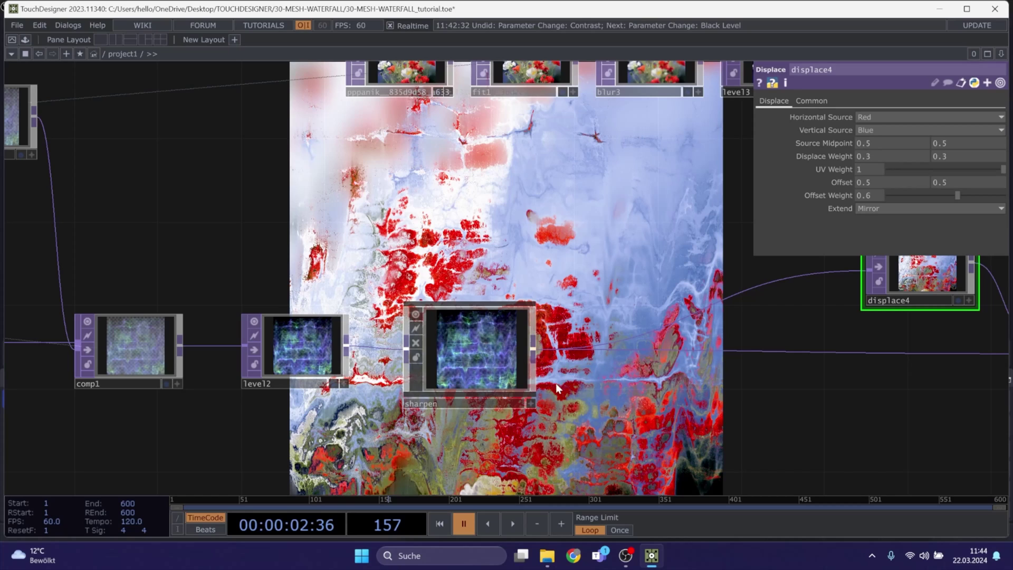
drag(594, 410, 353, 347)
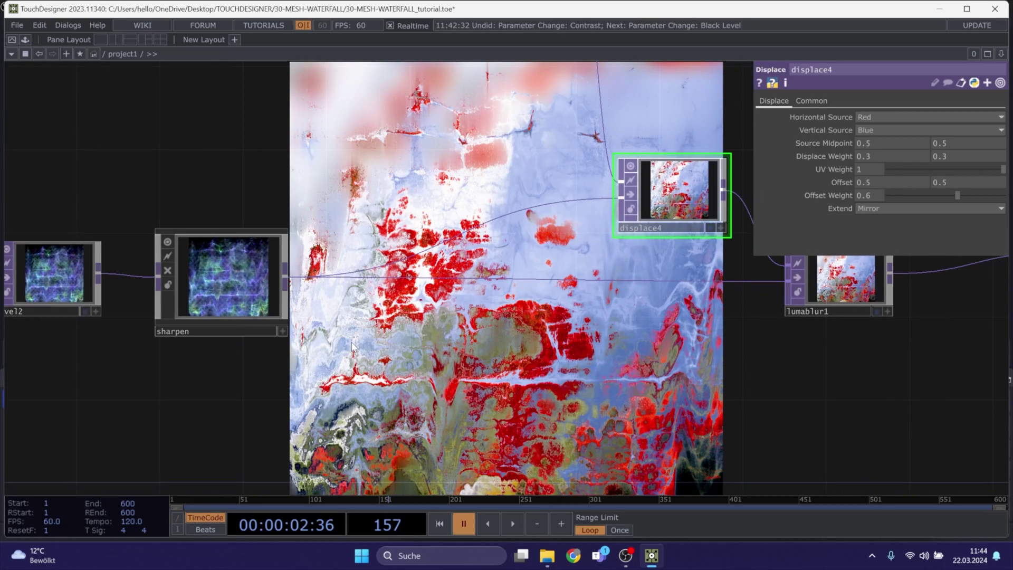
scroll(577, 348, down, 2)
key(space)
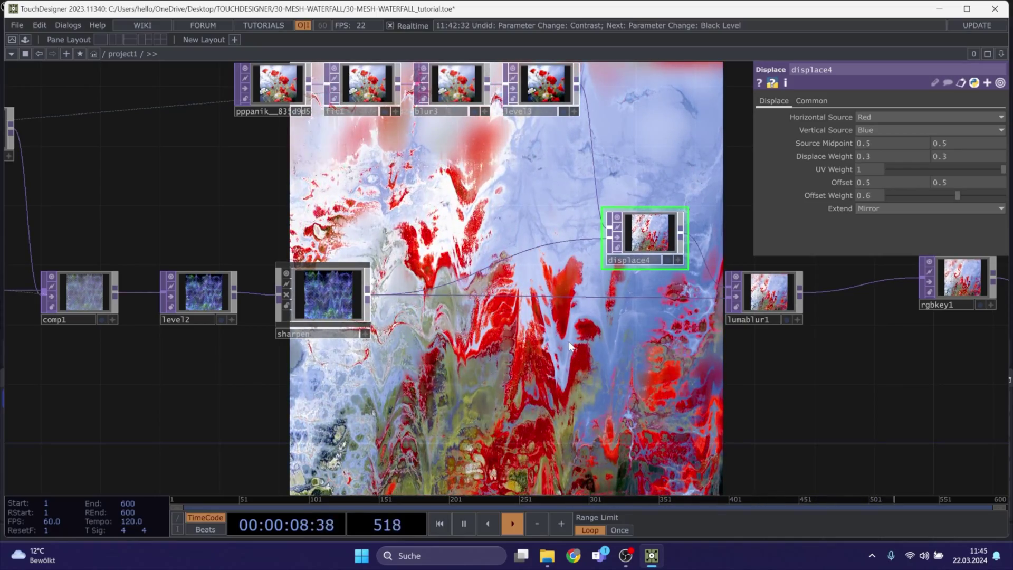
drag(680, 357, 335, 266)
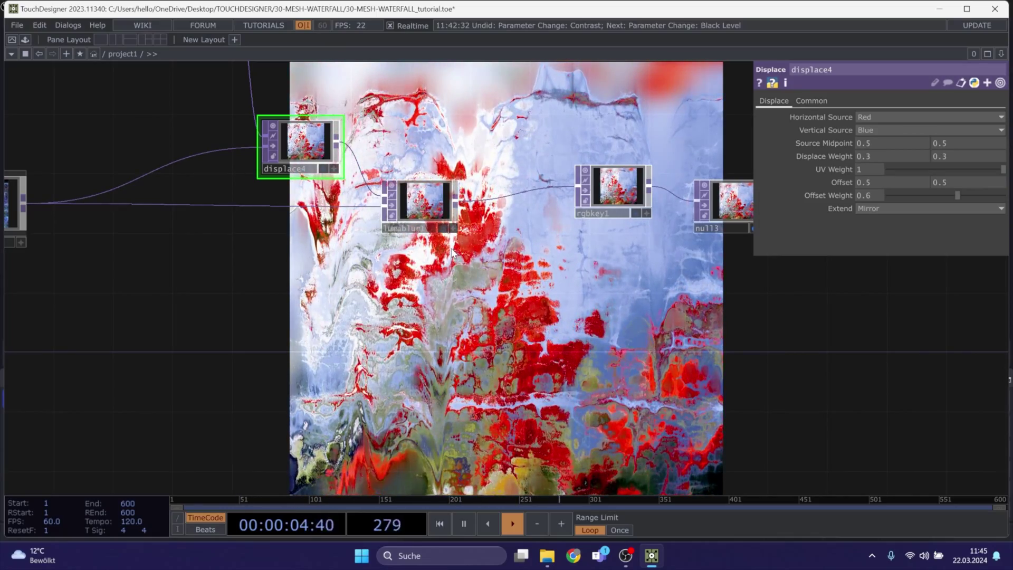
scroll(317, 338, down, 4)
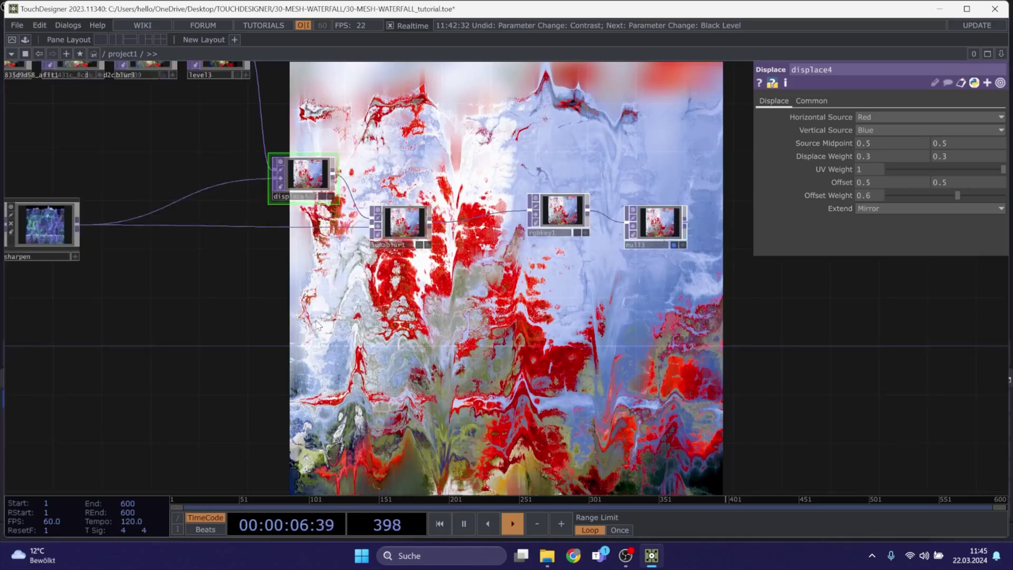